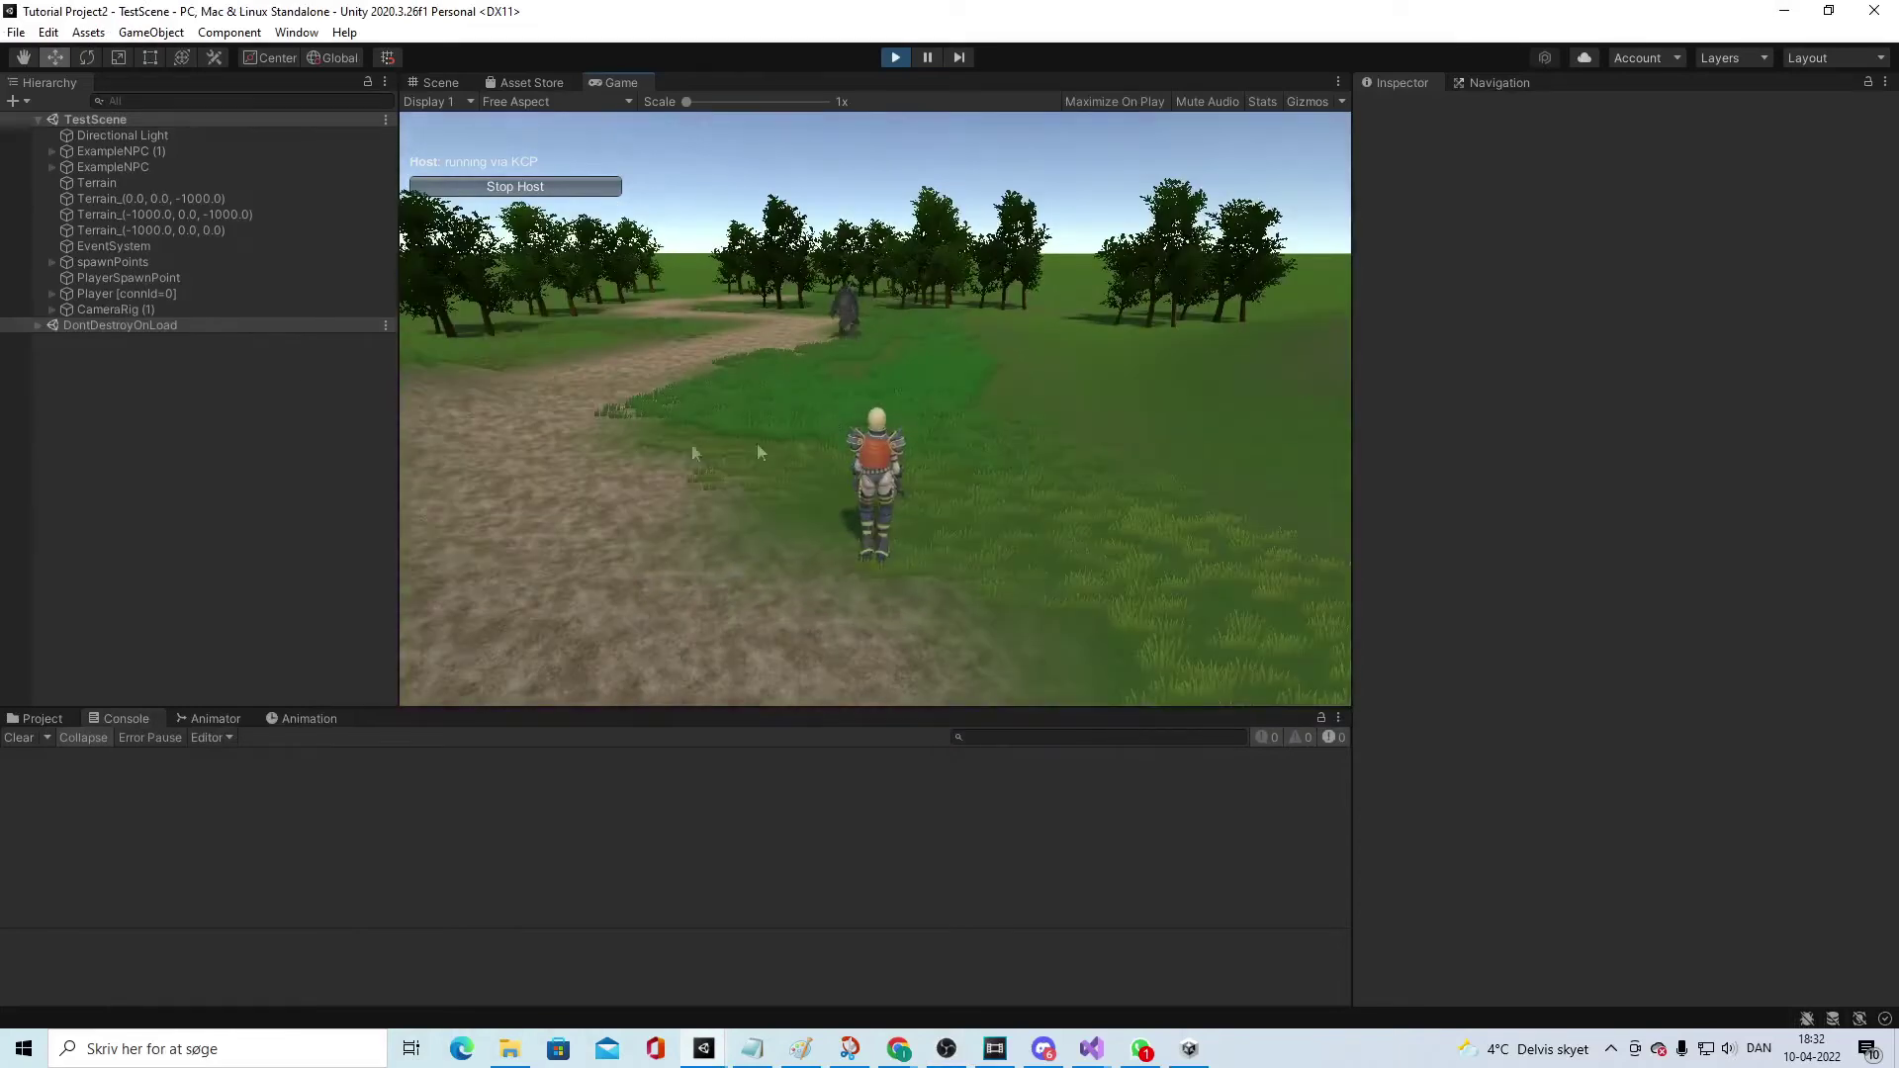
Step: Play-test combat by walking the character to the enemy and attacking it, stop the game, and clear the console
key("a")
key("w")
key("d")
key("a")
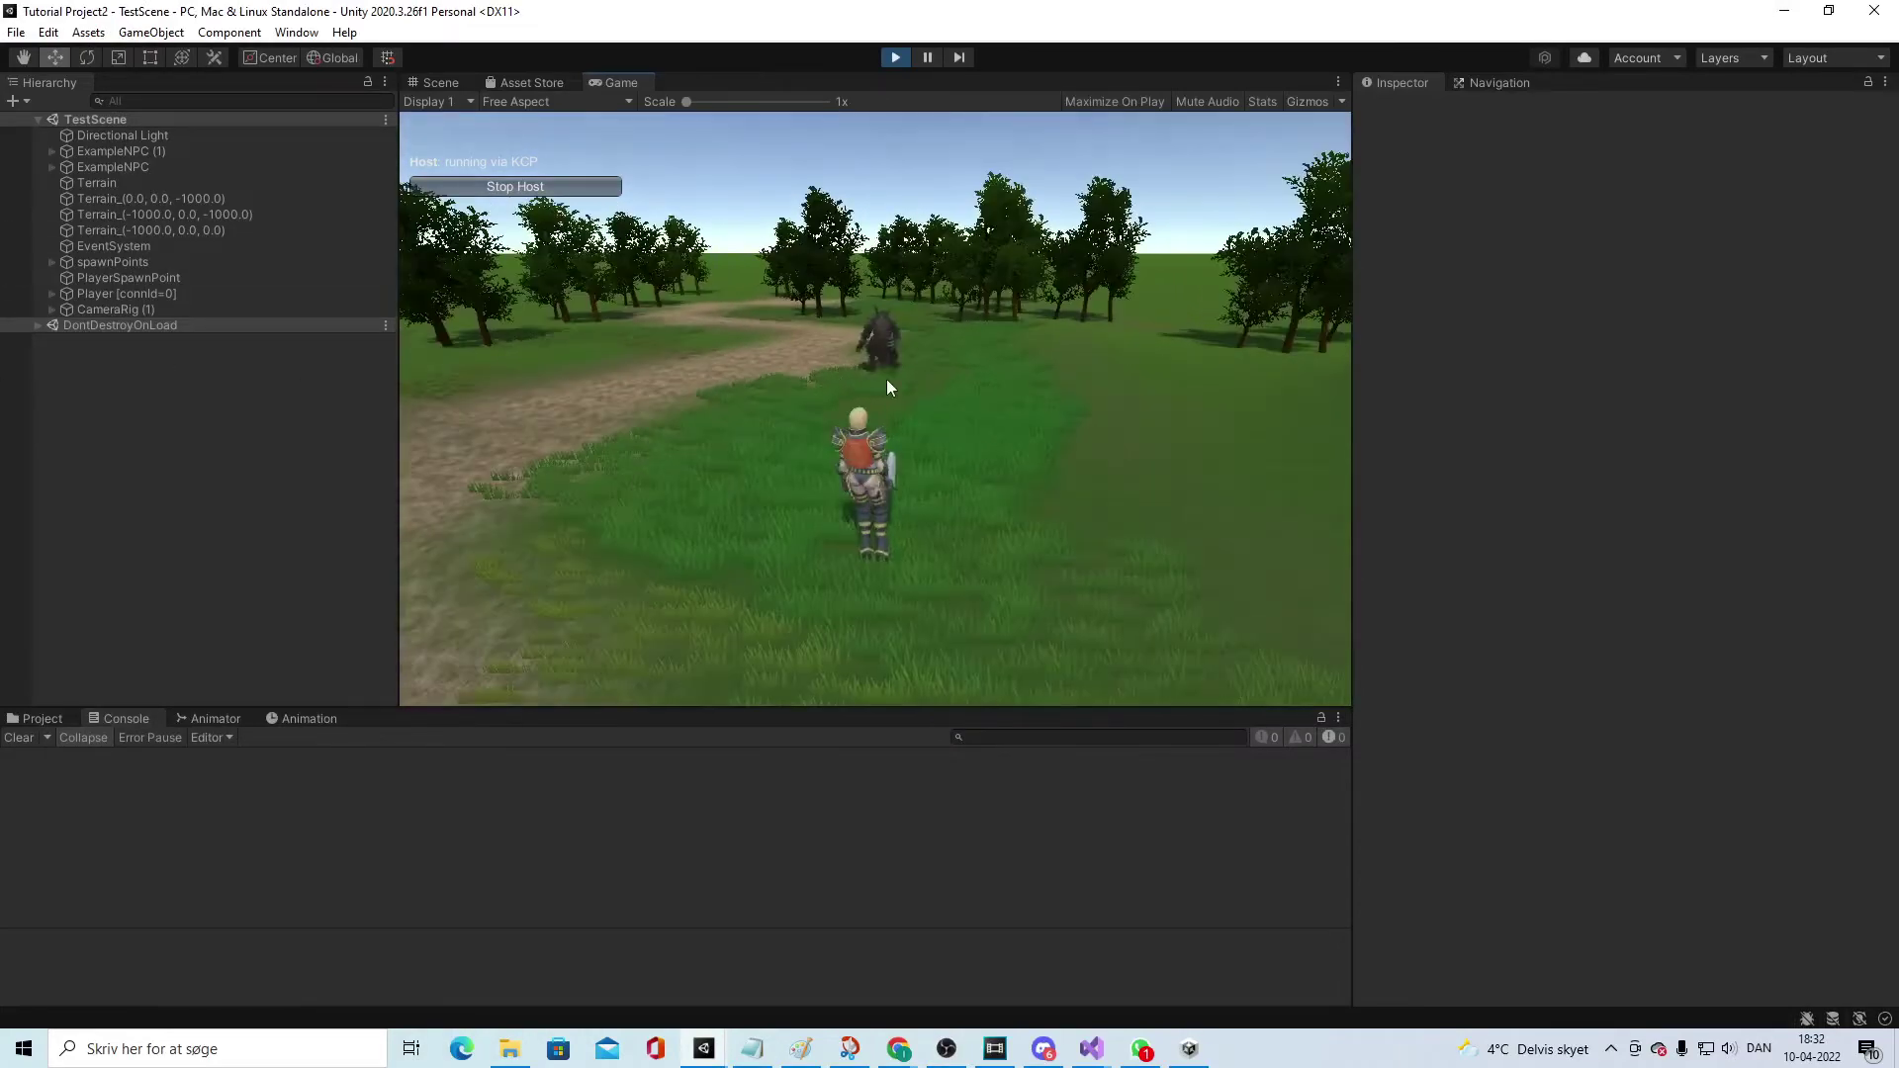
key("w")
right_click(886, 380)
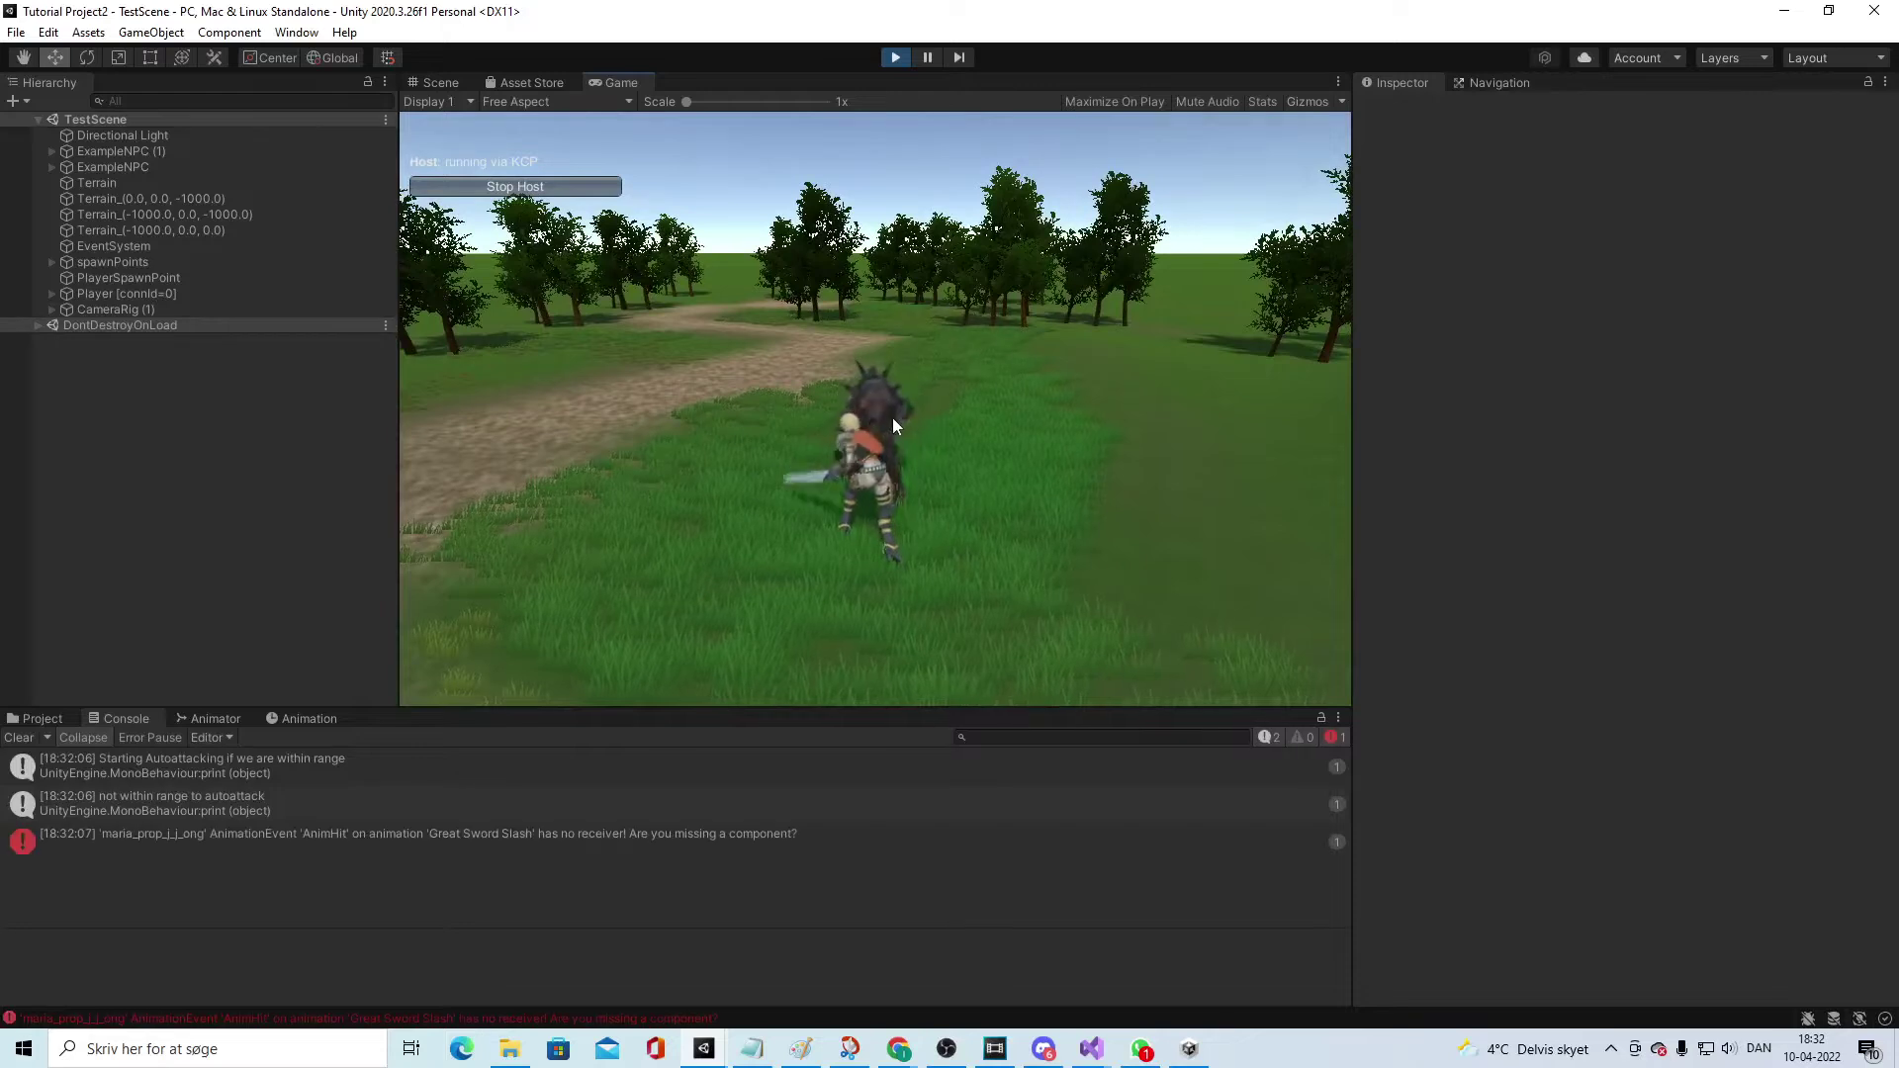
left_click(896, 57)
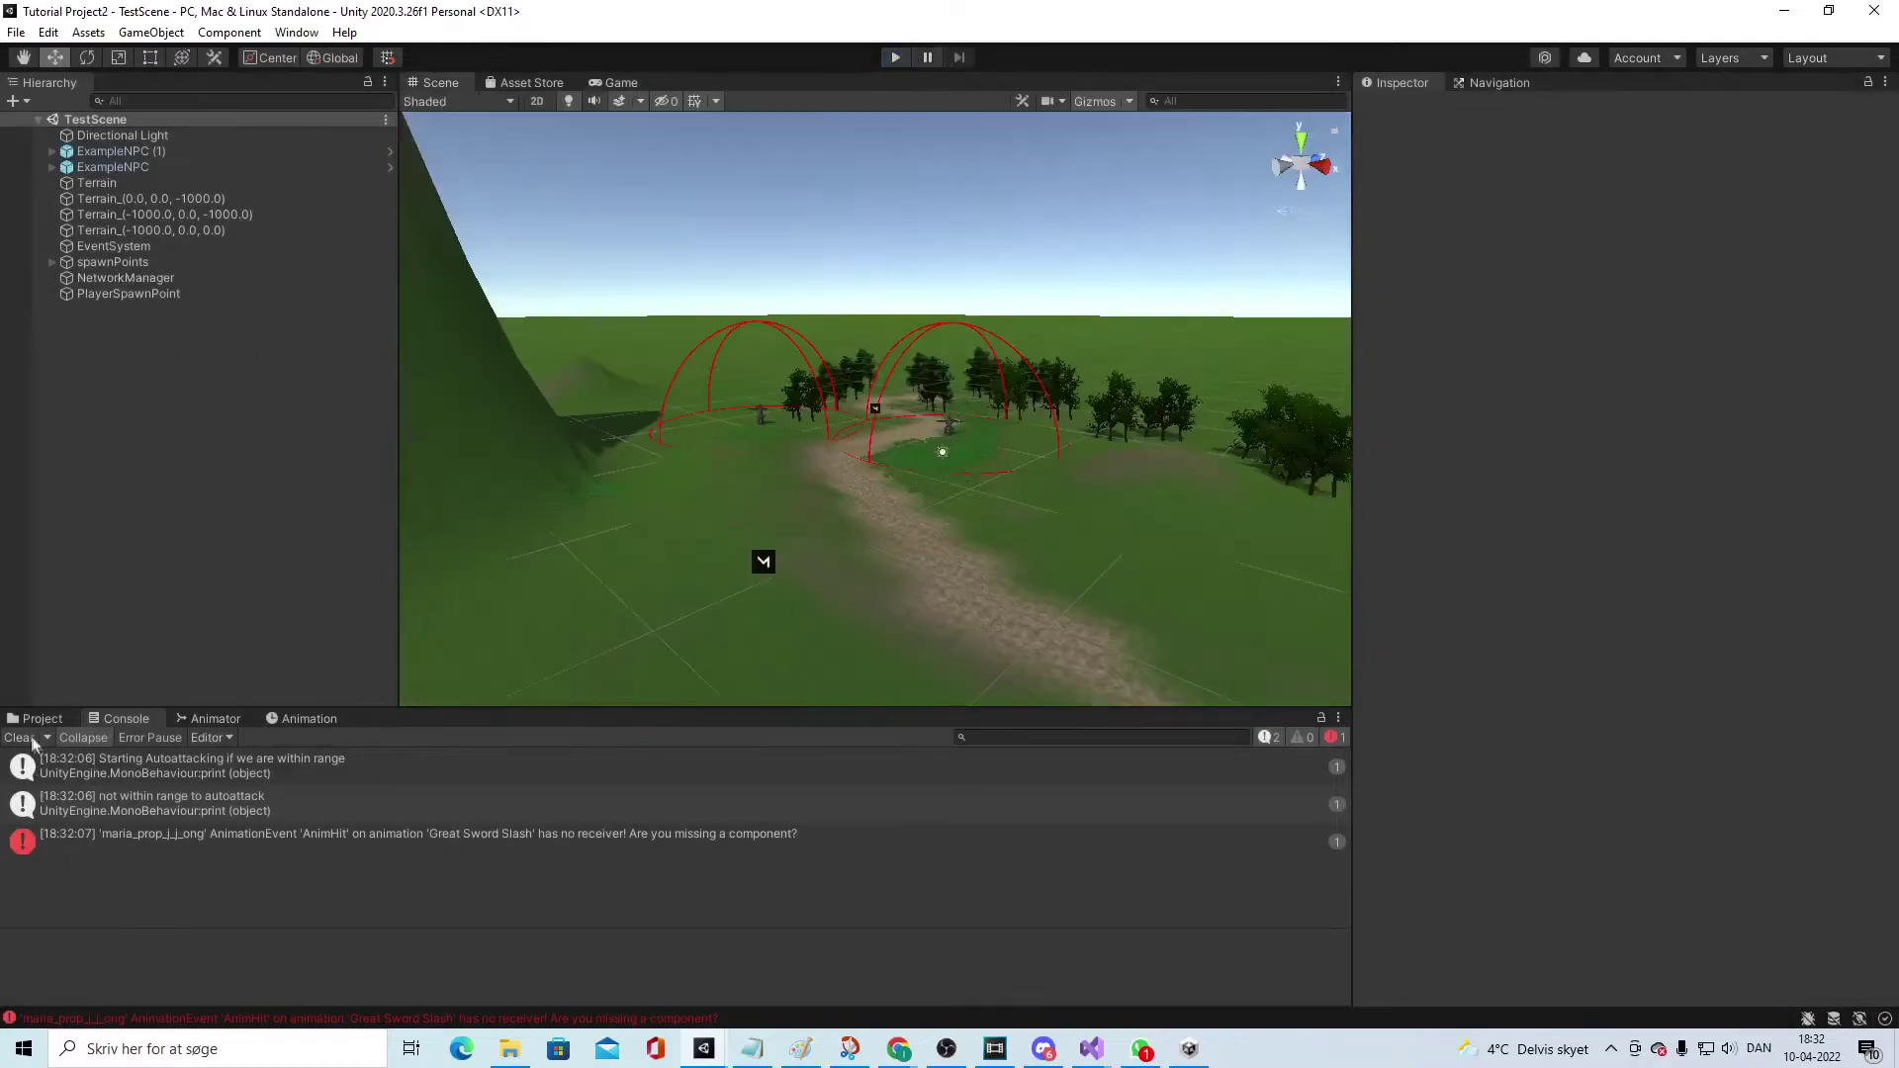
left_click(30, 739)
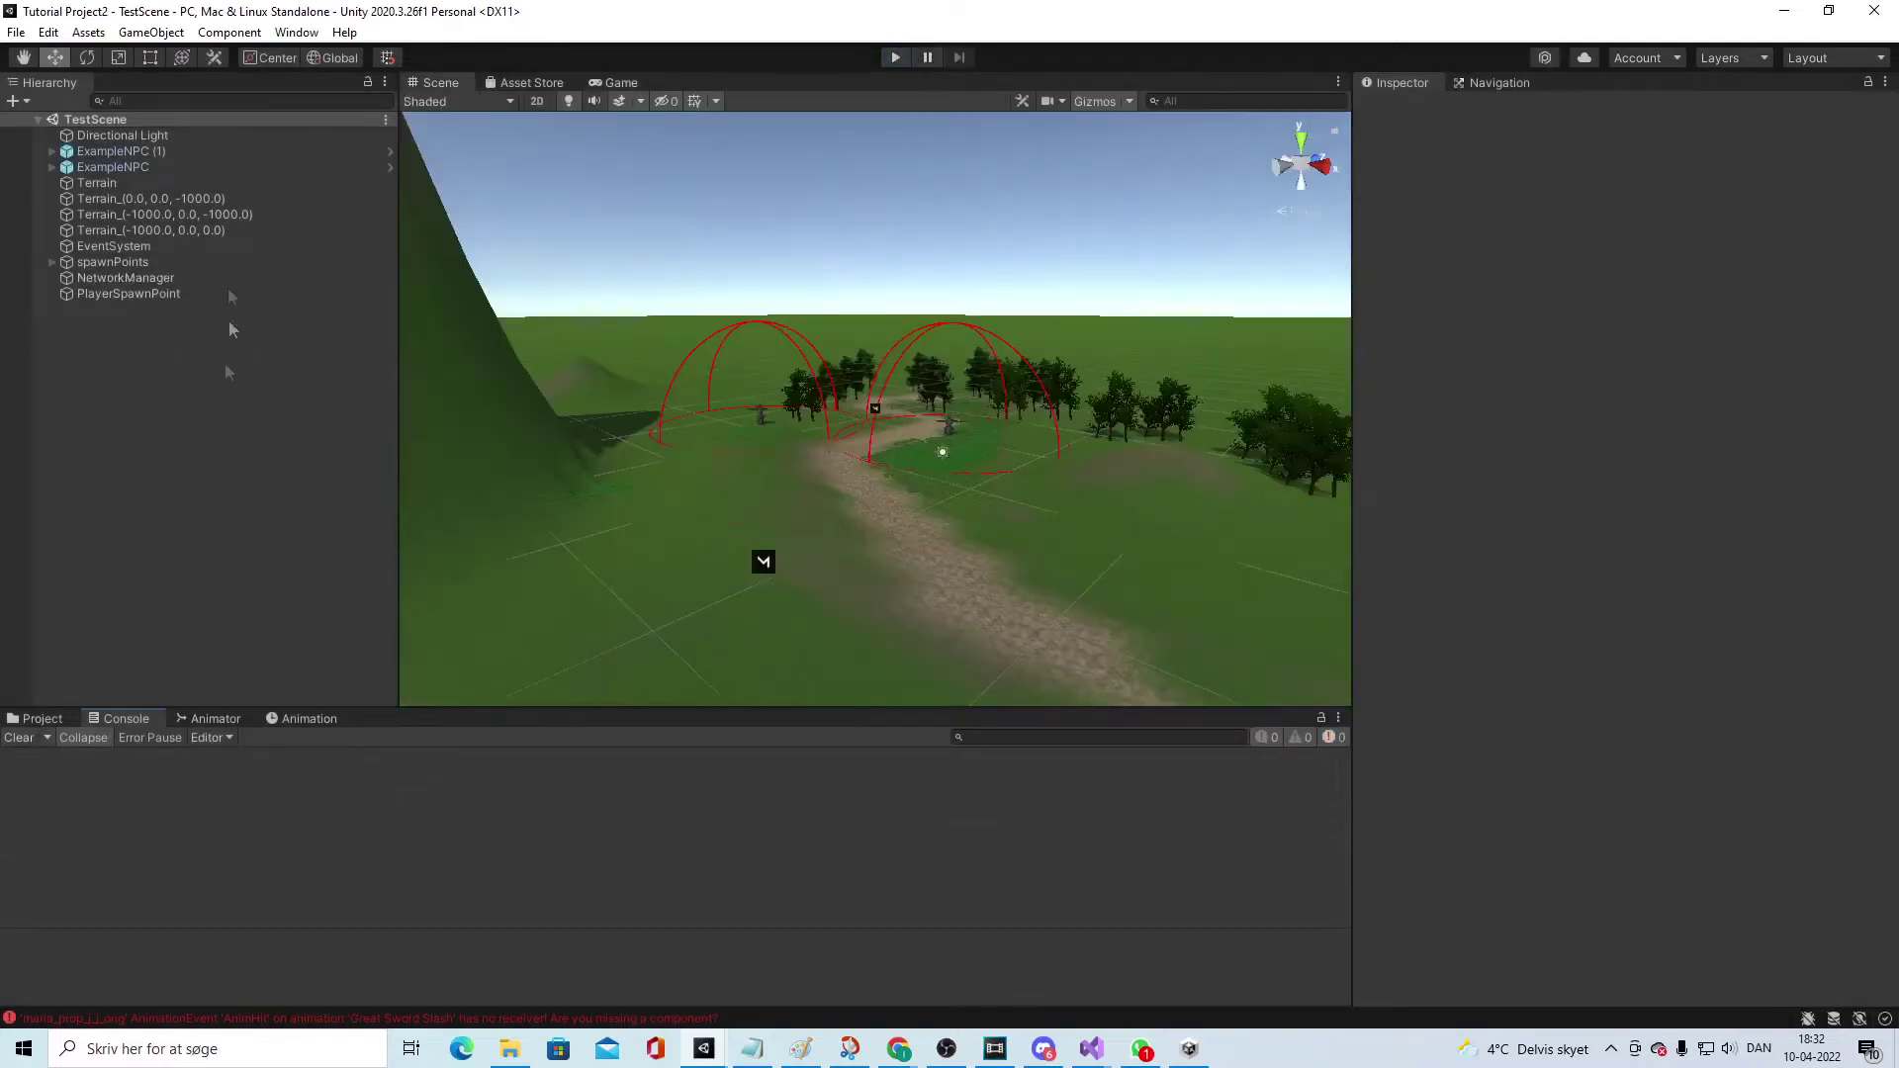
Step: Open the Player prefab for editing and select the maria_prop_j_j_ong object inside Model
left_click(42, 719)
left_click(252, 811)
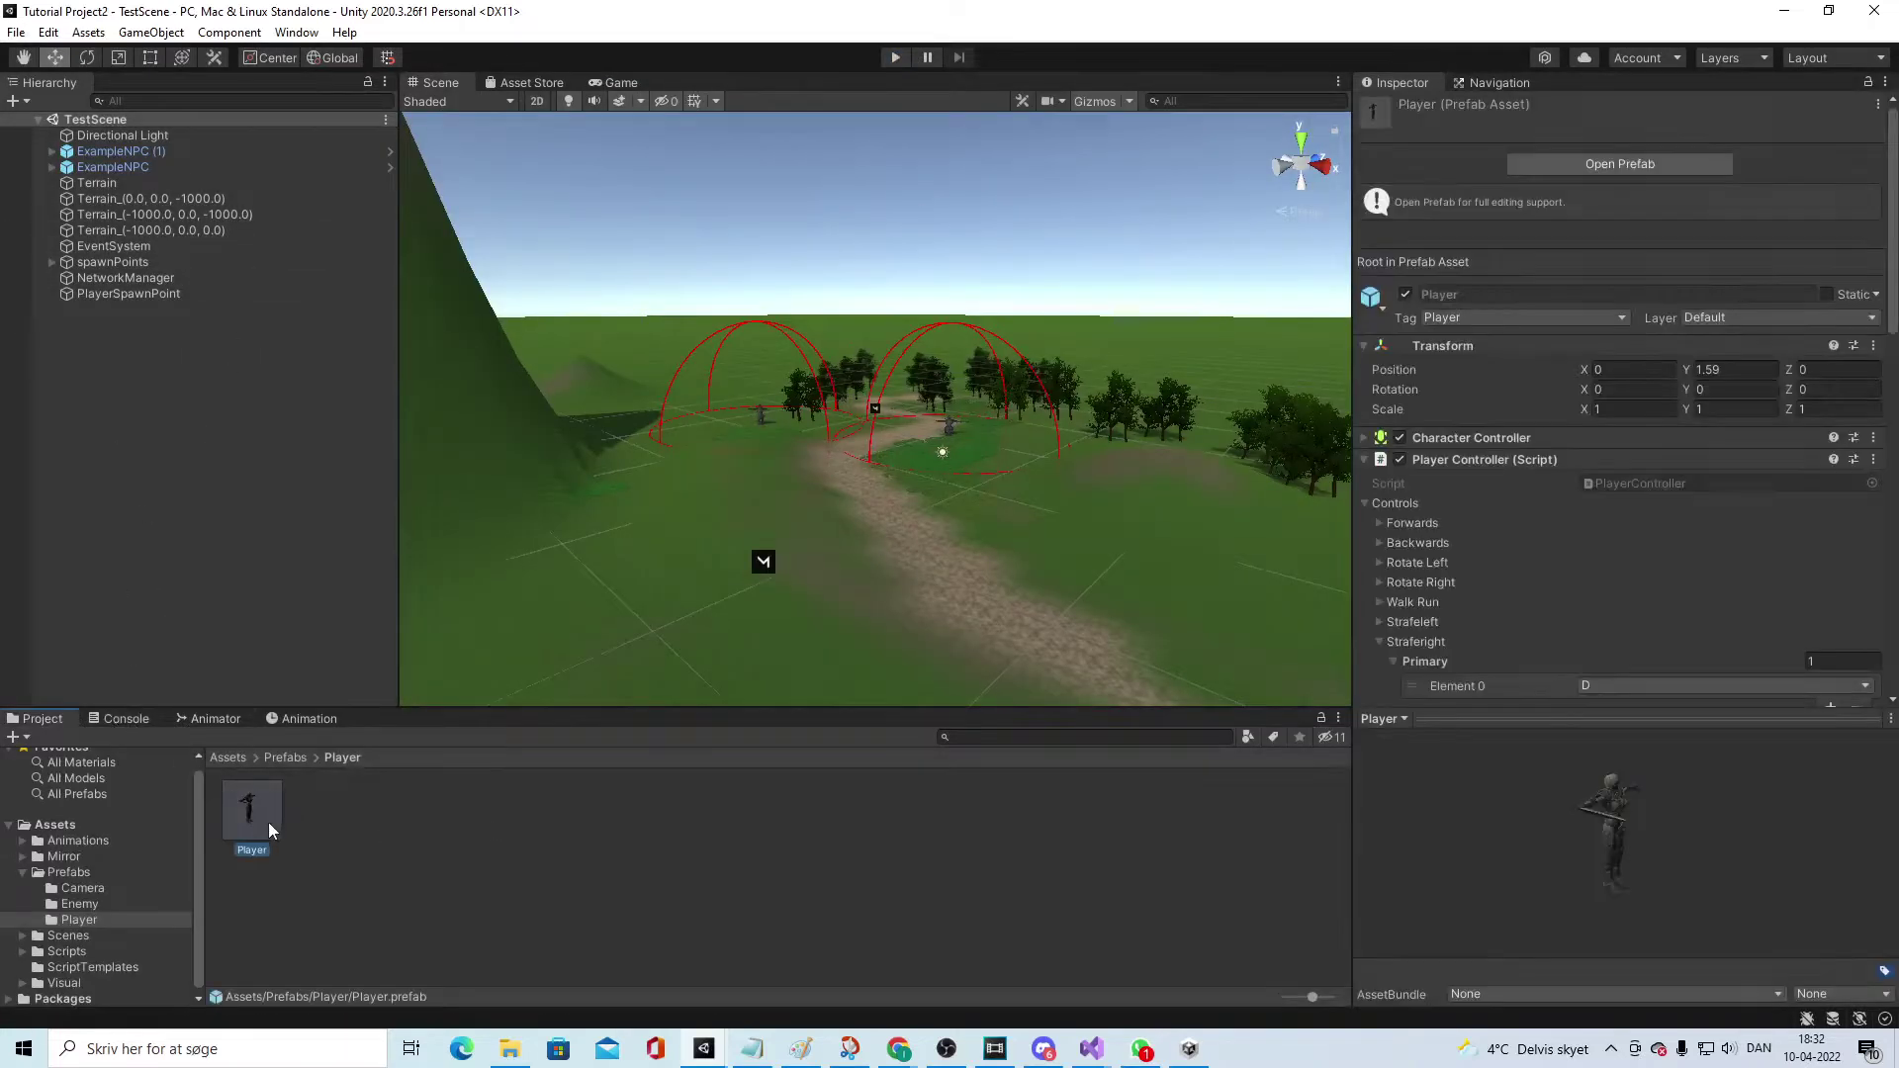
double_click(264, 809)
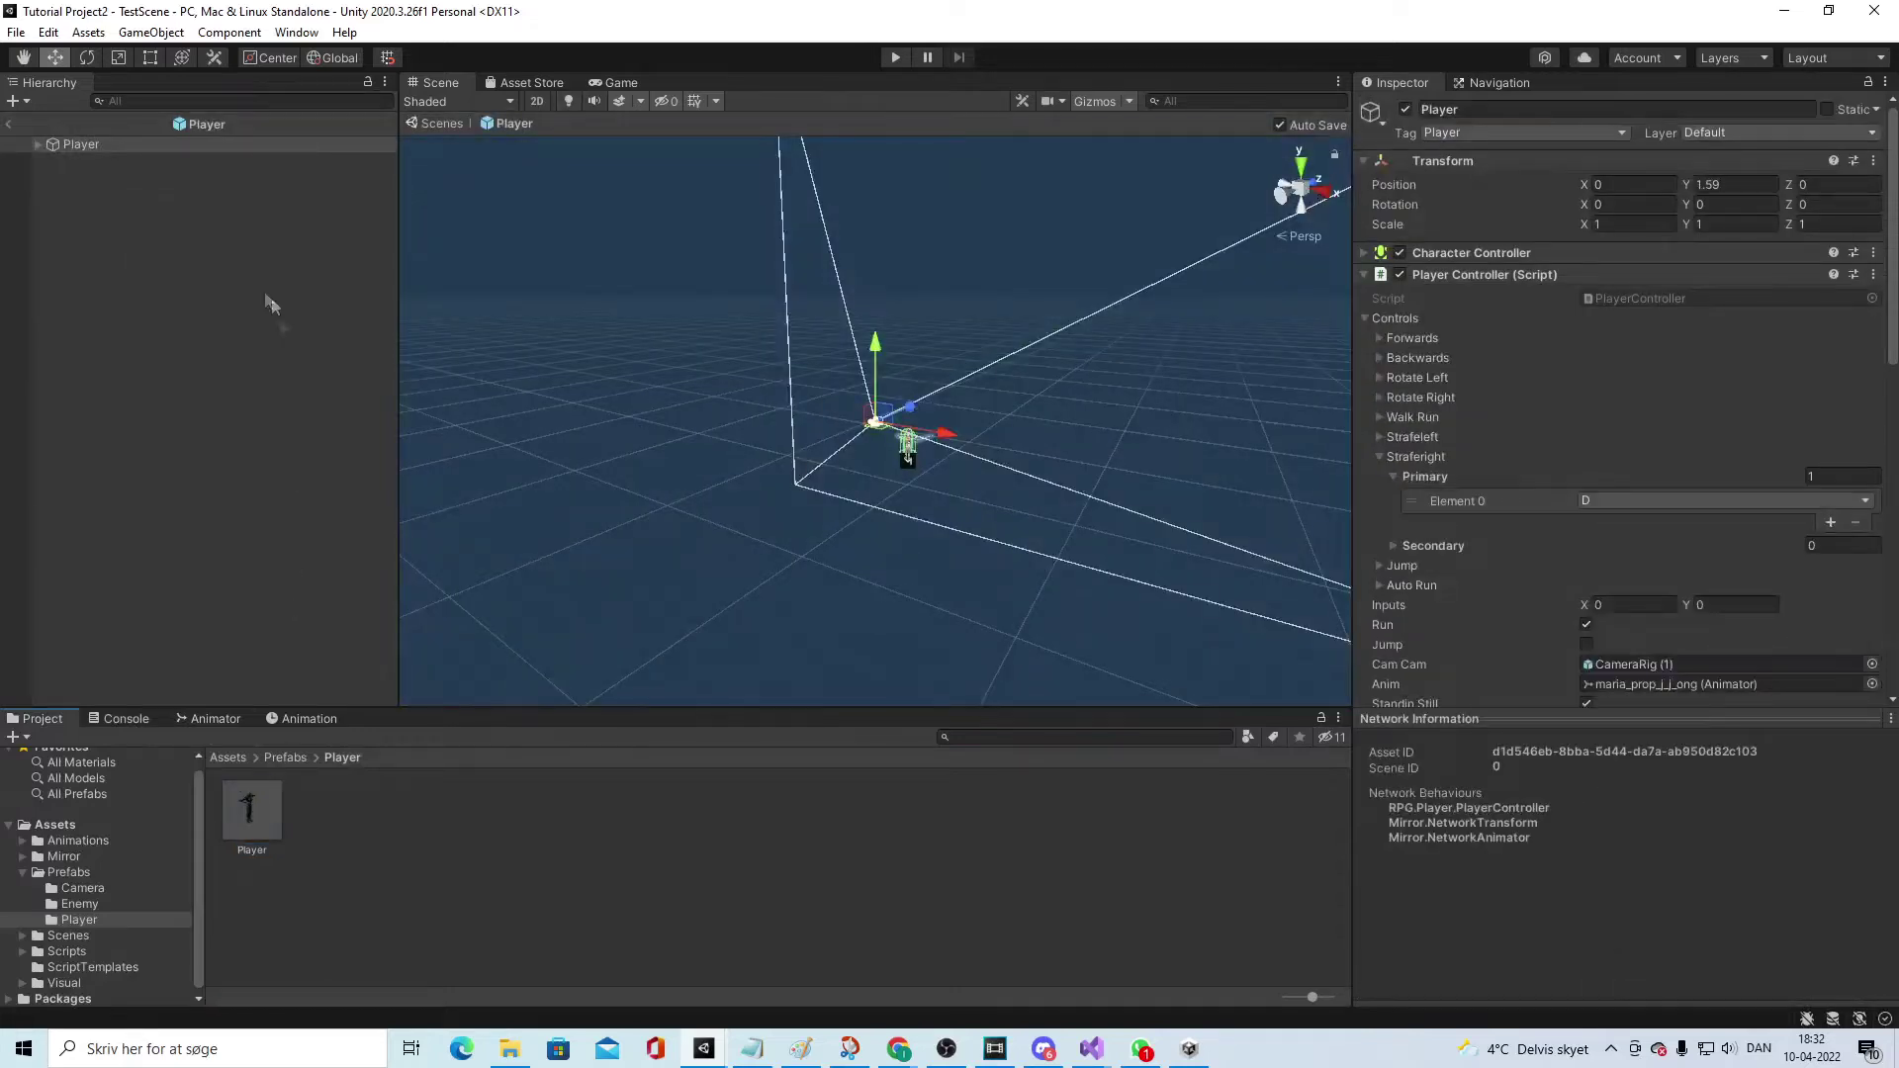
left_click(38, 145)
left_click(52, 160)
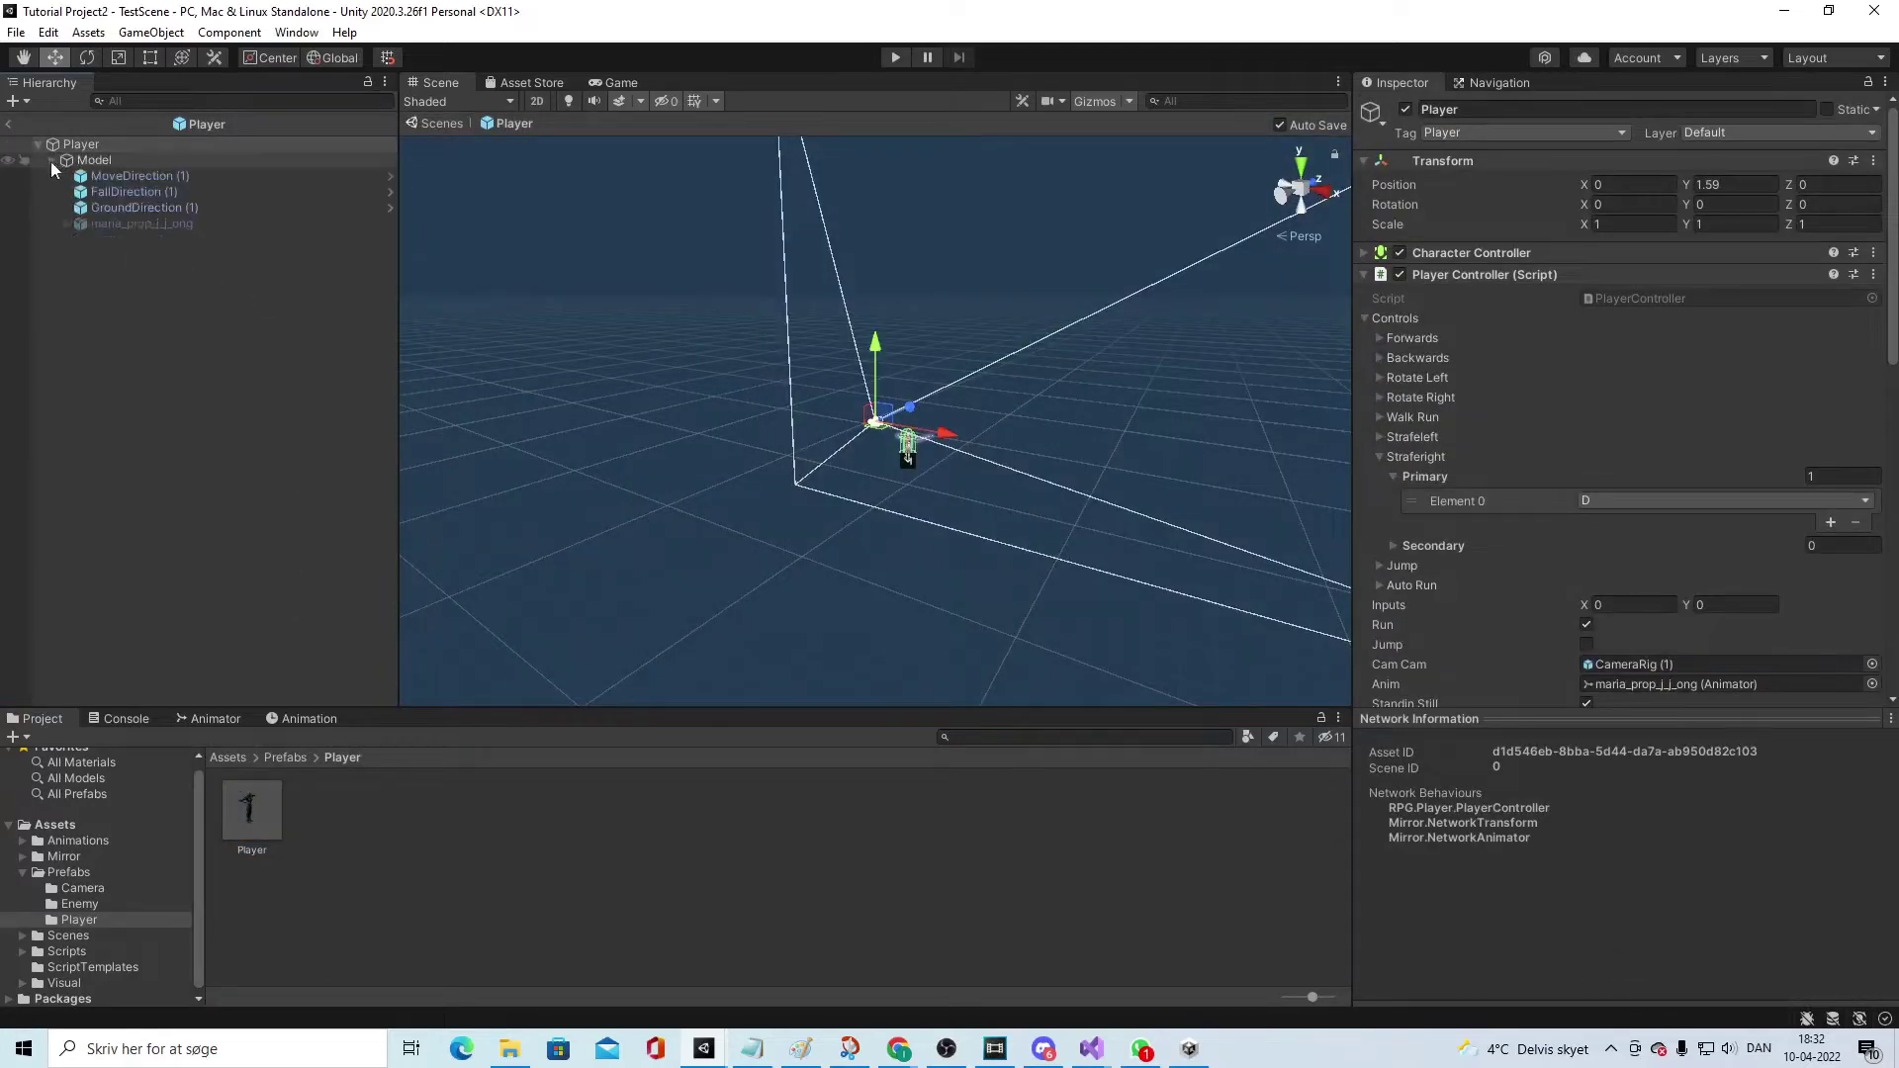
left_click(124, 222)
Step: Create a new script component named AnimationPass on the maria_prop_j_j_ong object
left_click(1598, 301)
type("Ani")
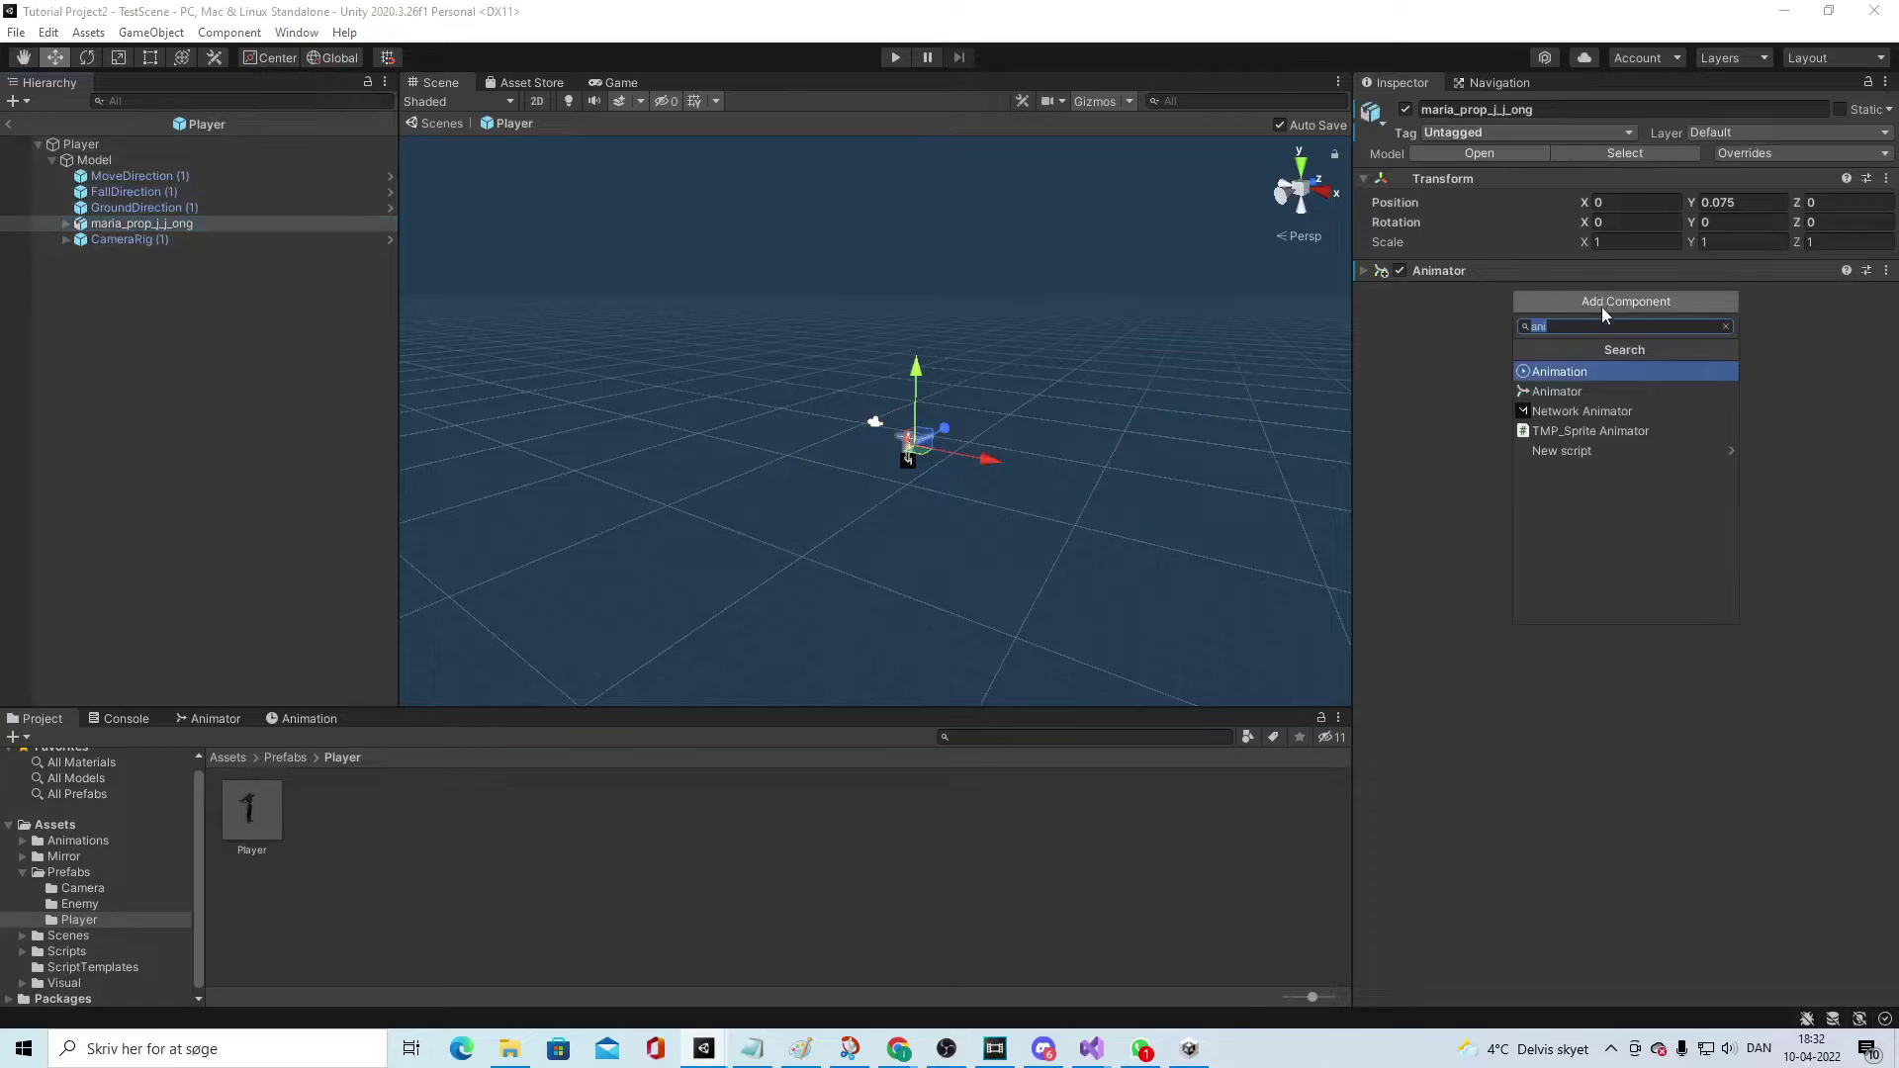
type("mation")
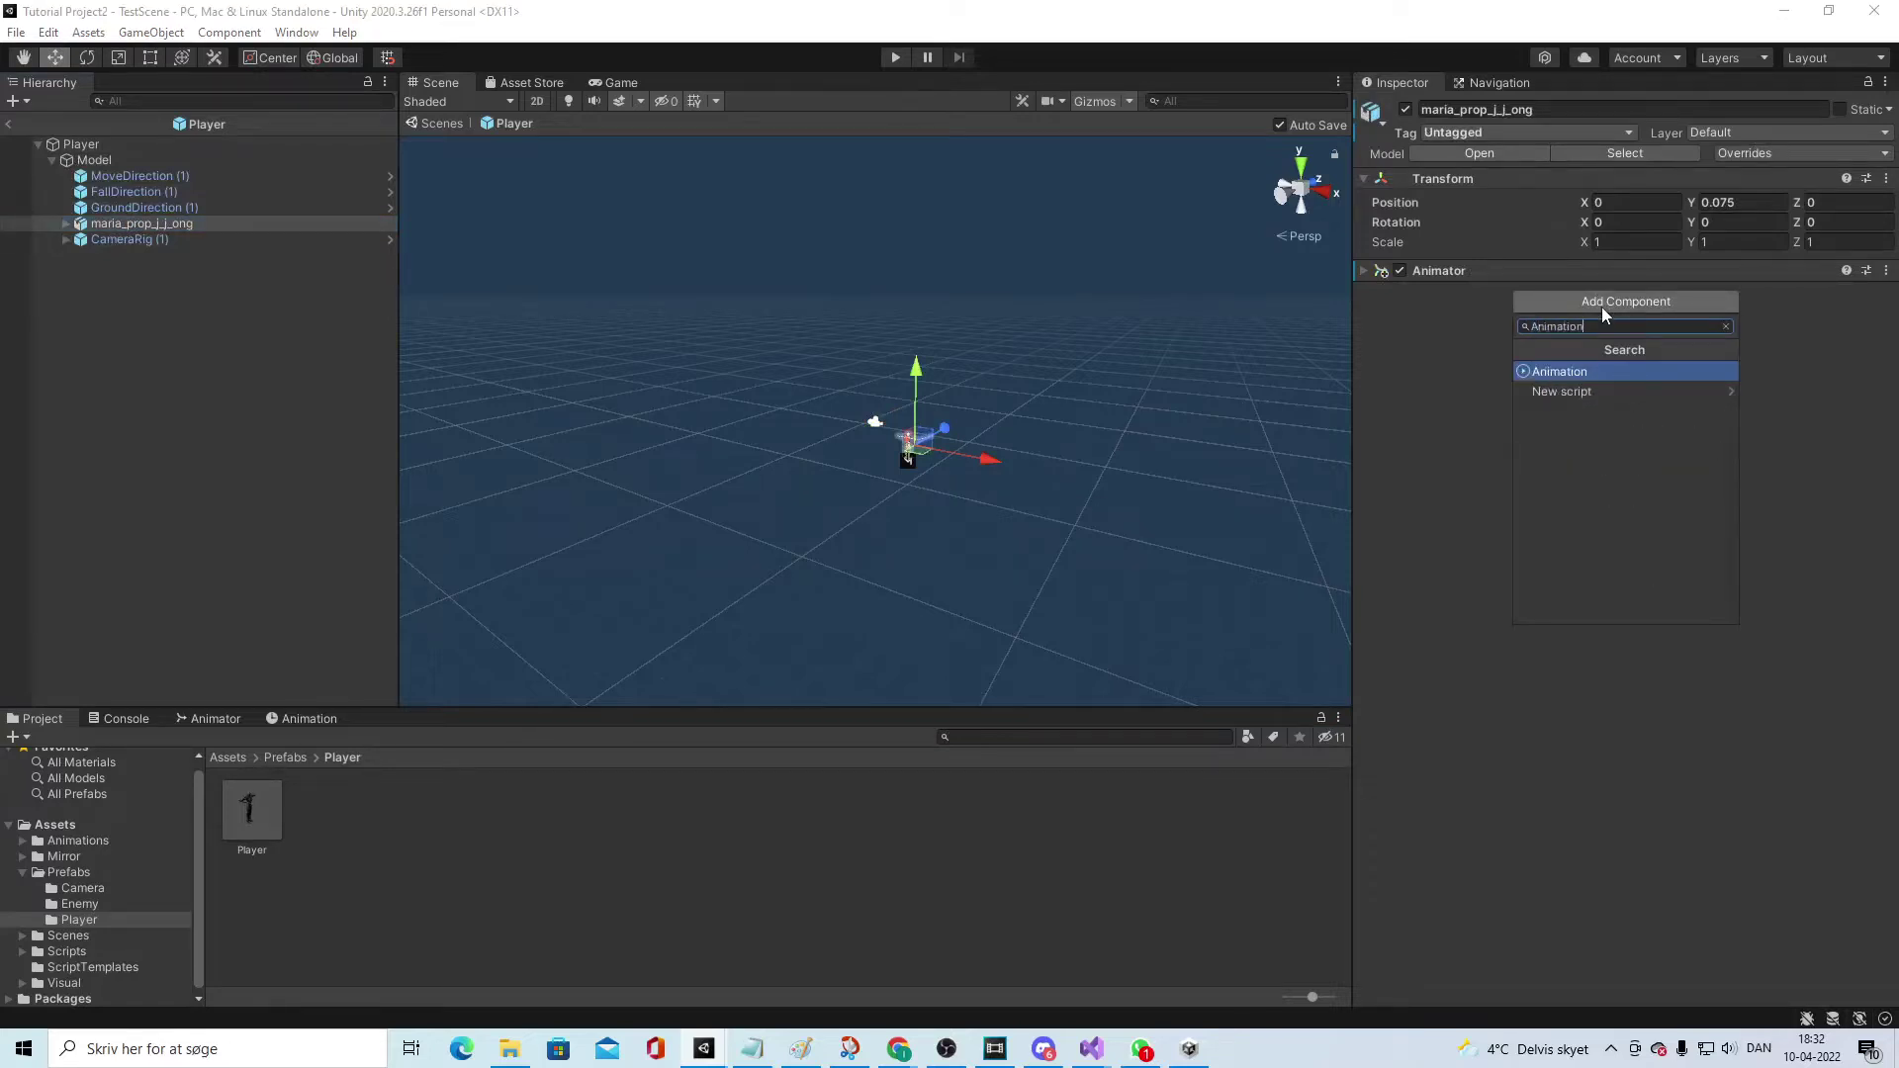
type("Pass")
key("Return")
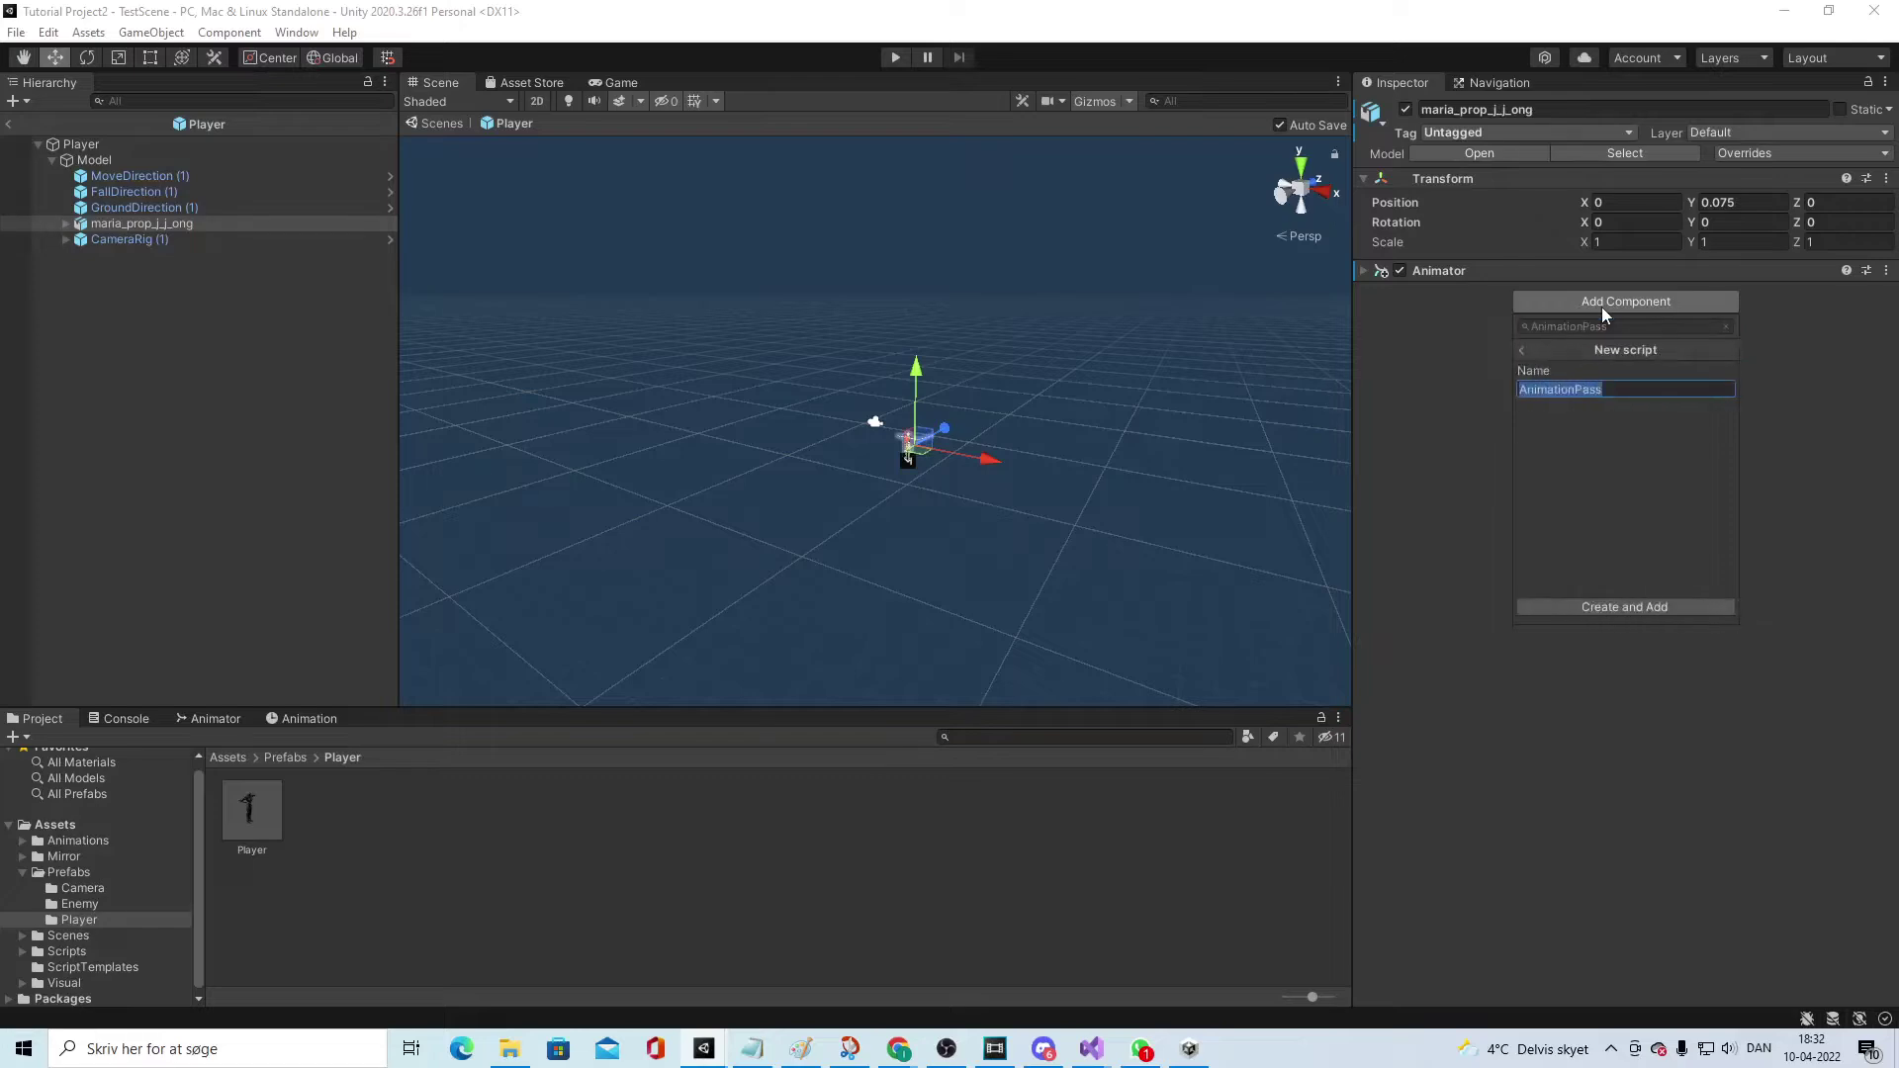
left_click(1642, 606)
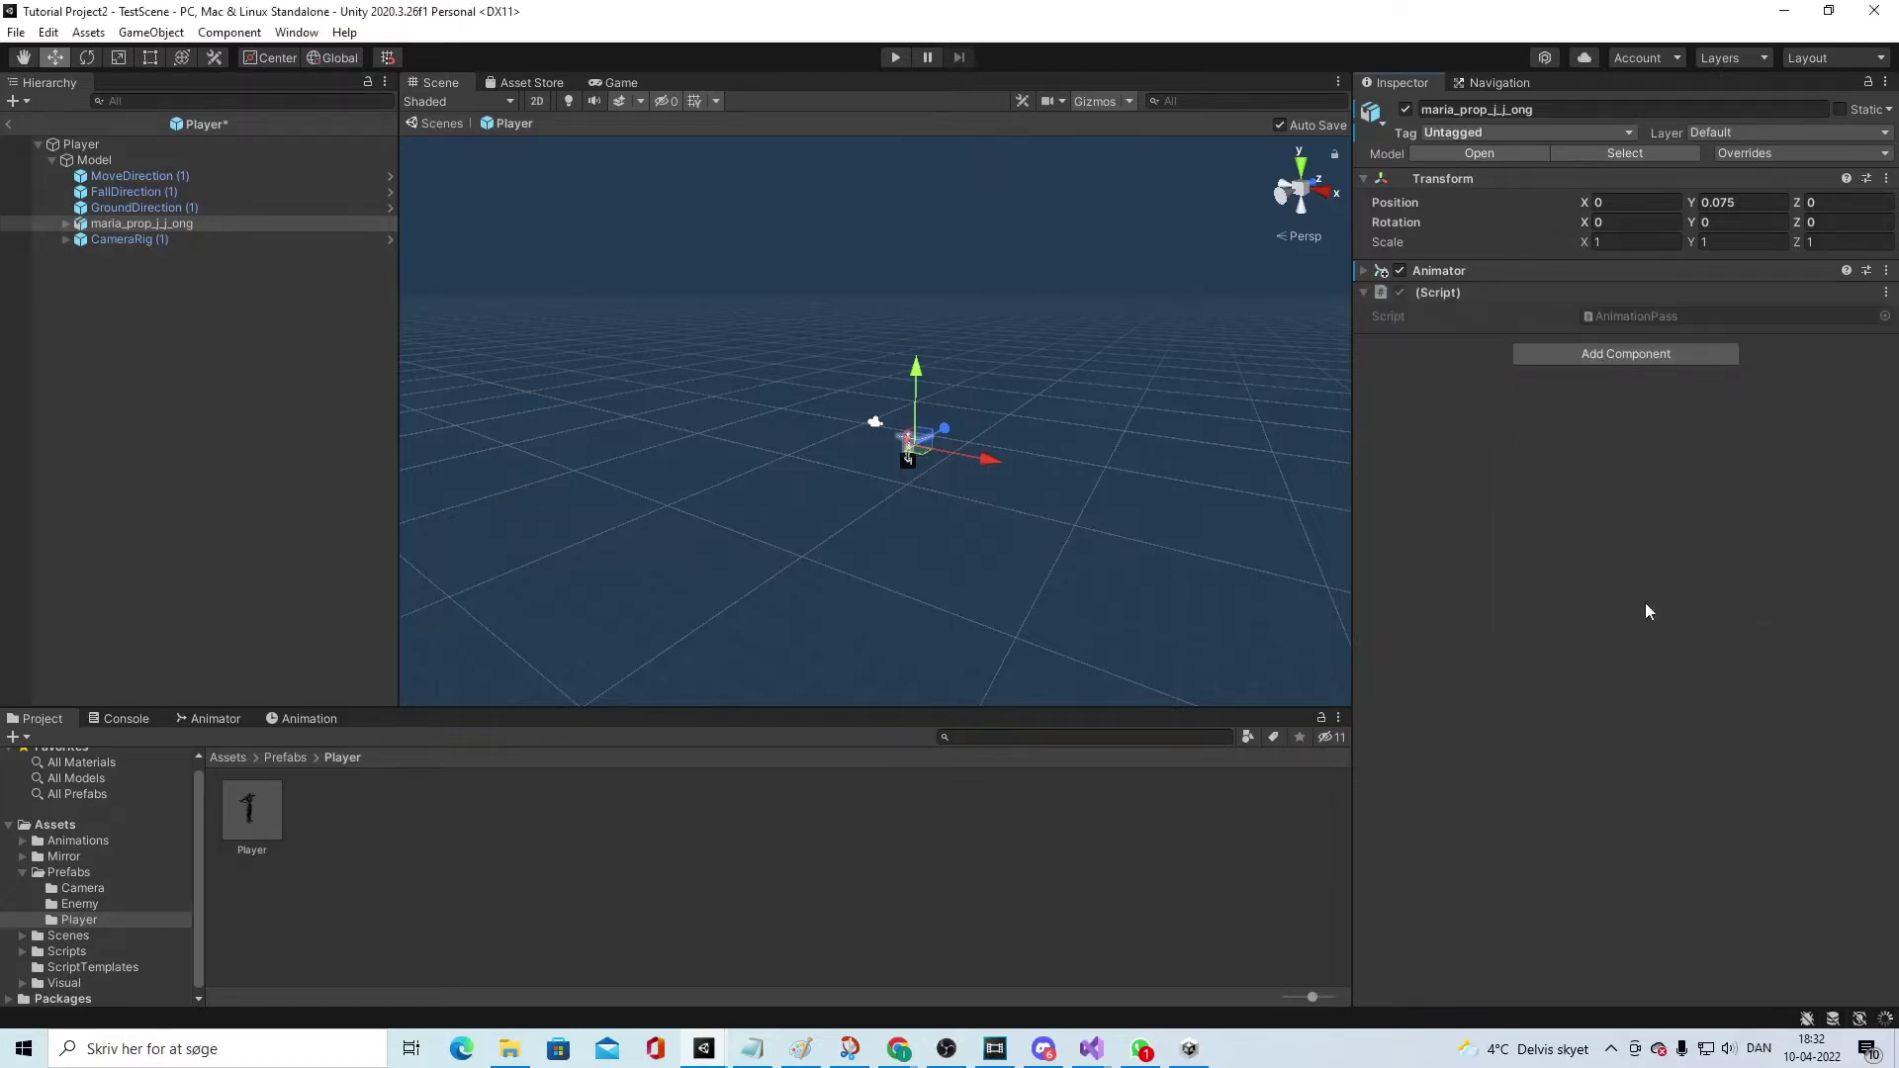
Step: Open the AnimationPass script in Visual Studio, reloading the modified solution
double_click(1803, 316)
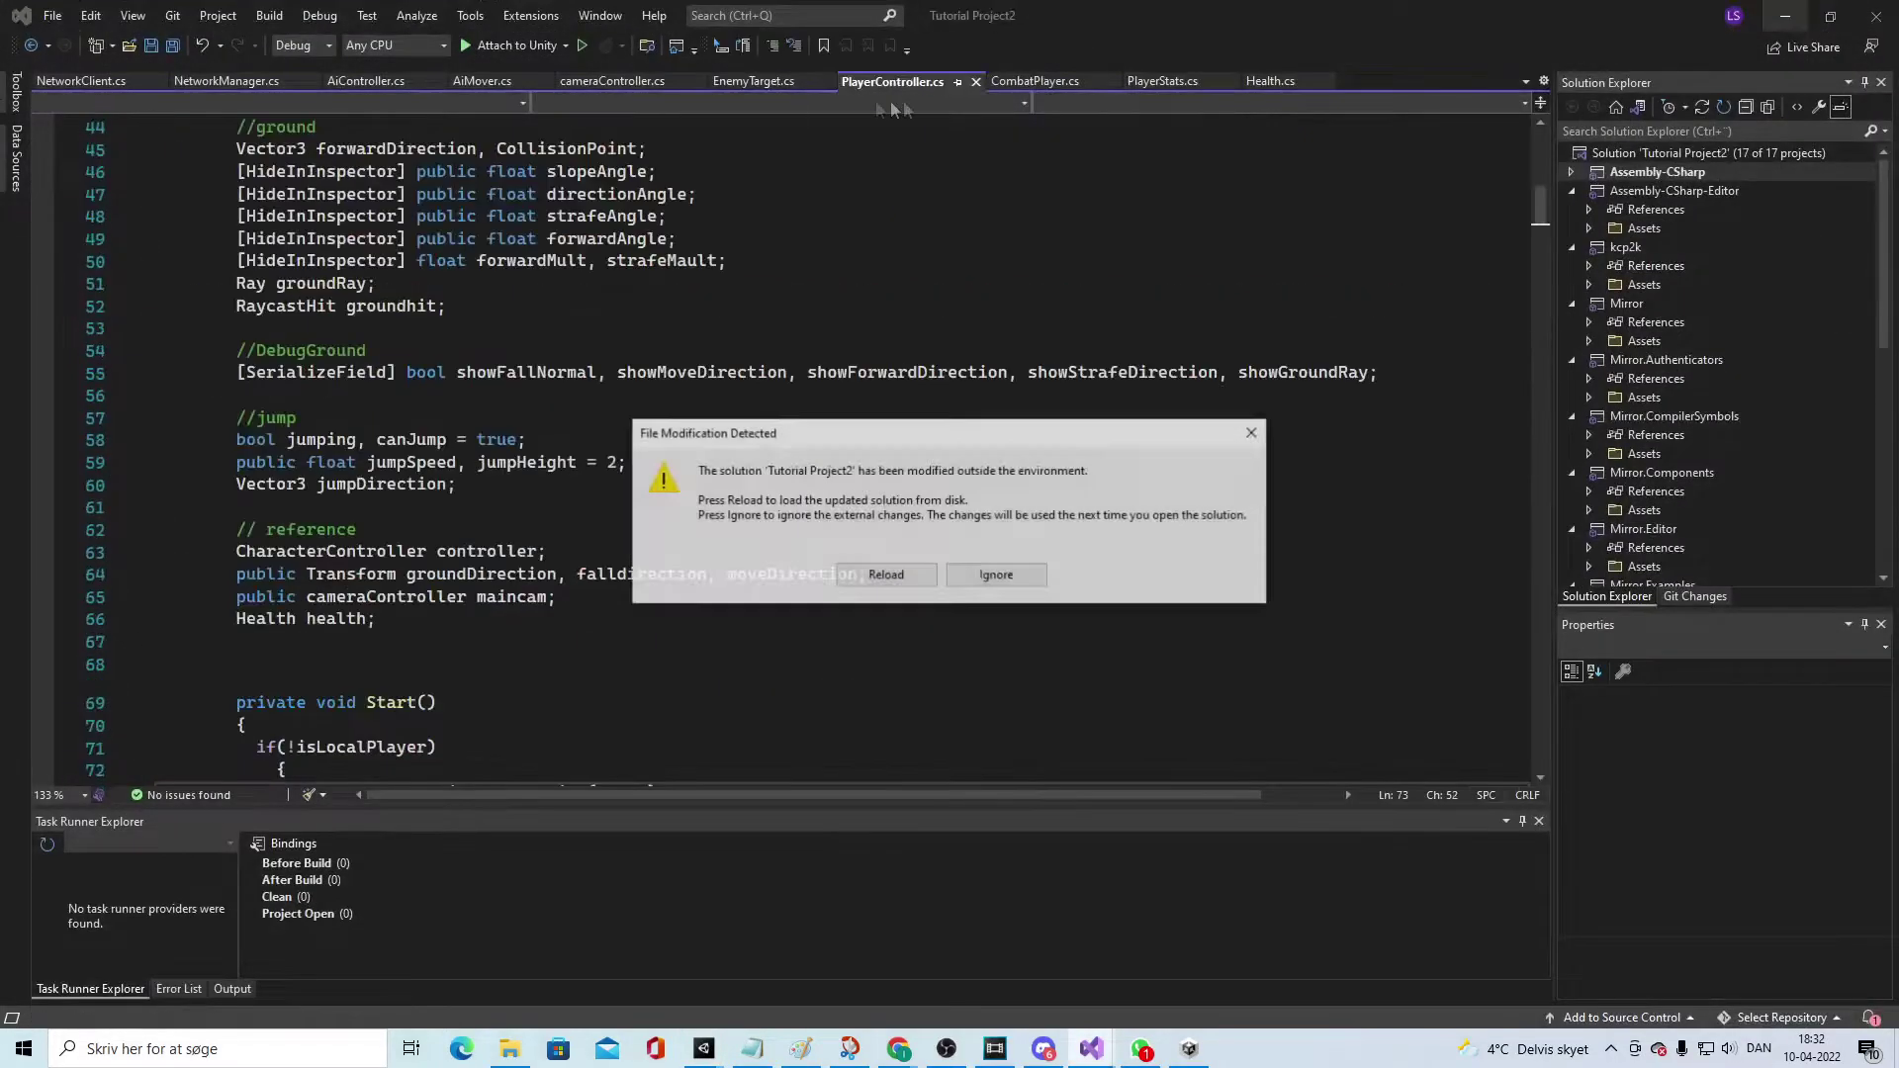
left_click(887, 576)
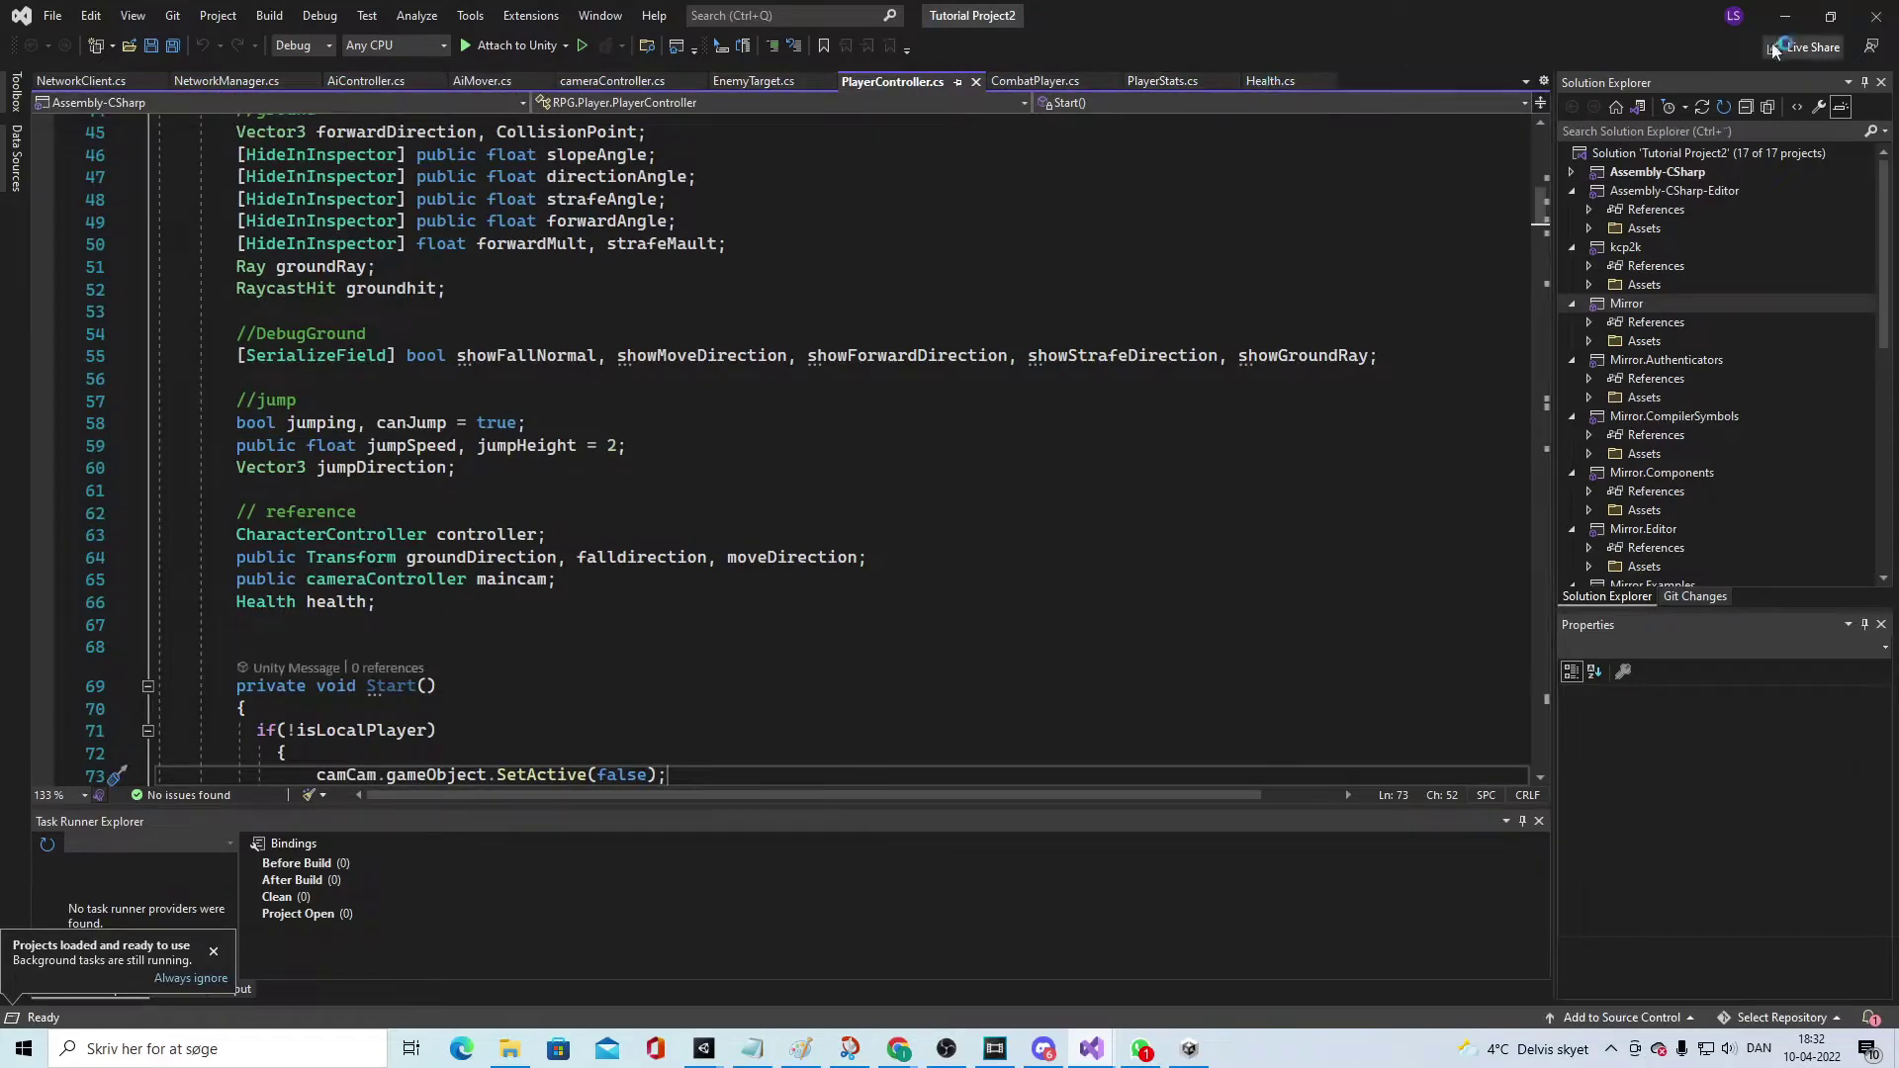
left_click(1785, 16)
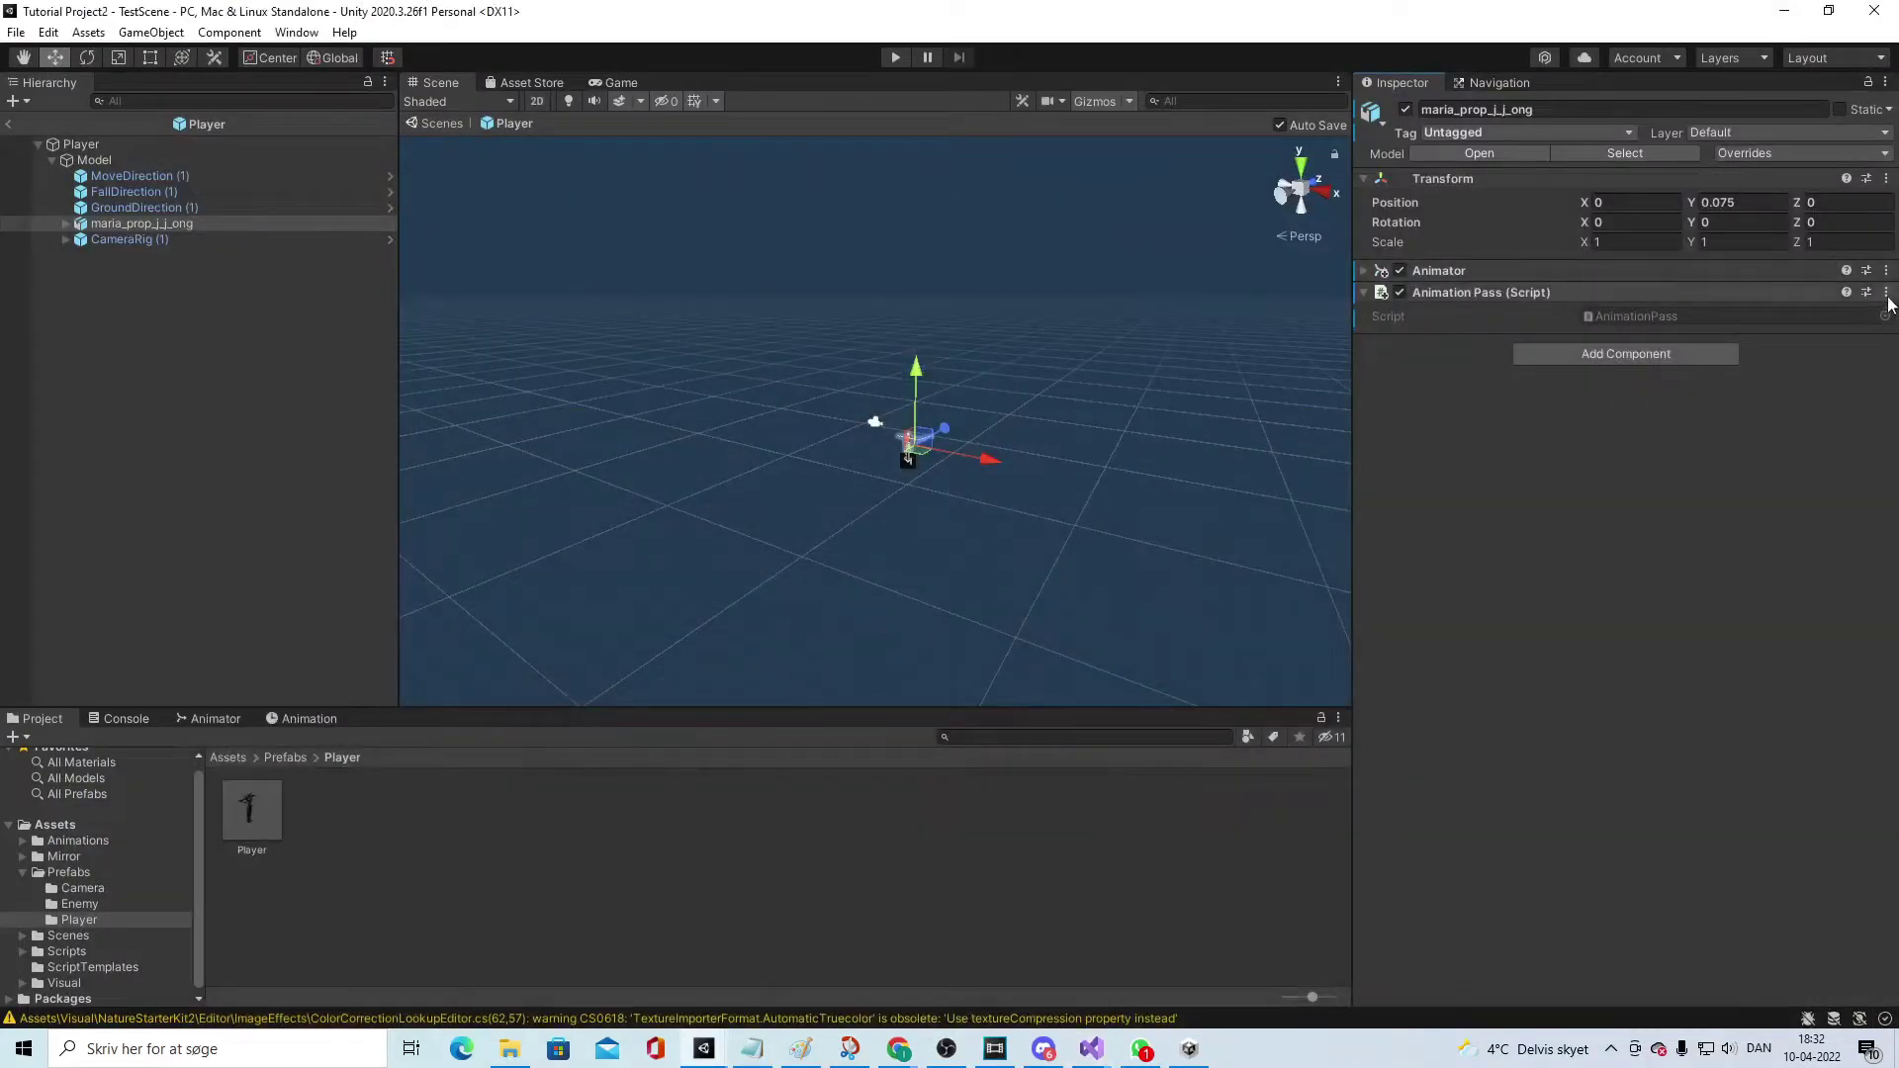
right_click(1848, 293)
left_click(1632, 544)
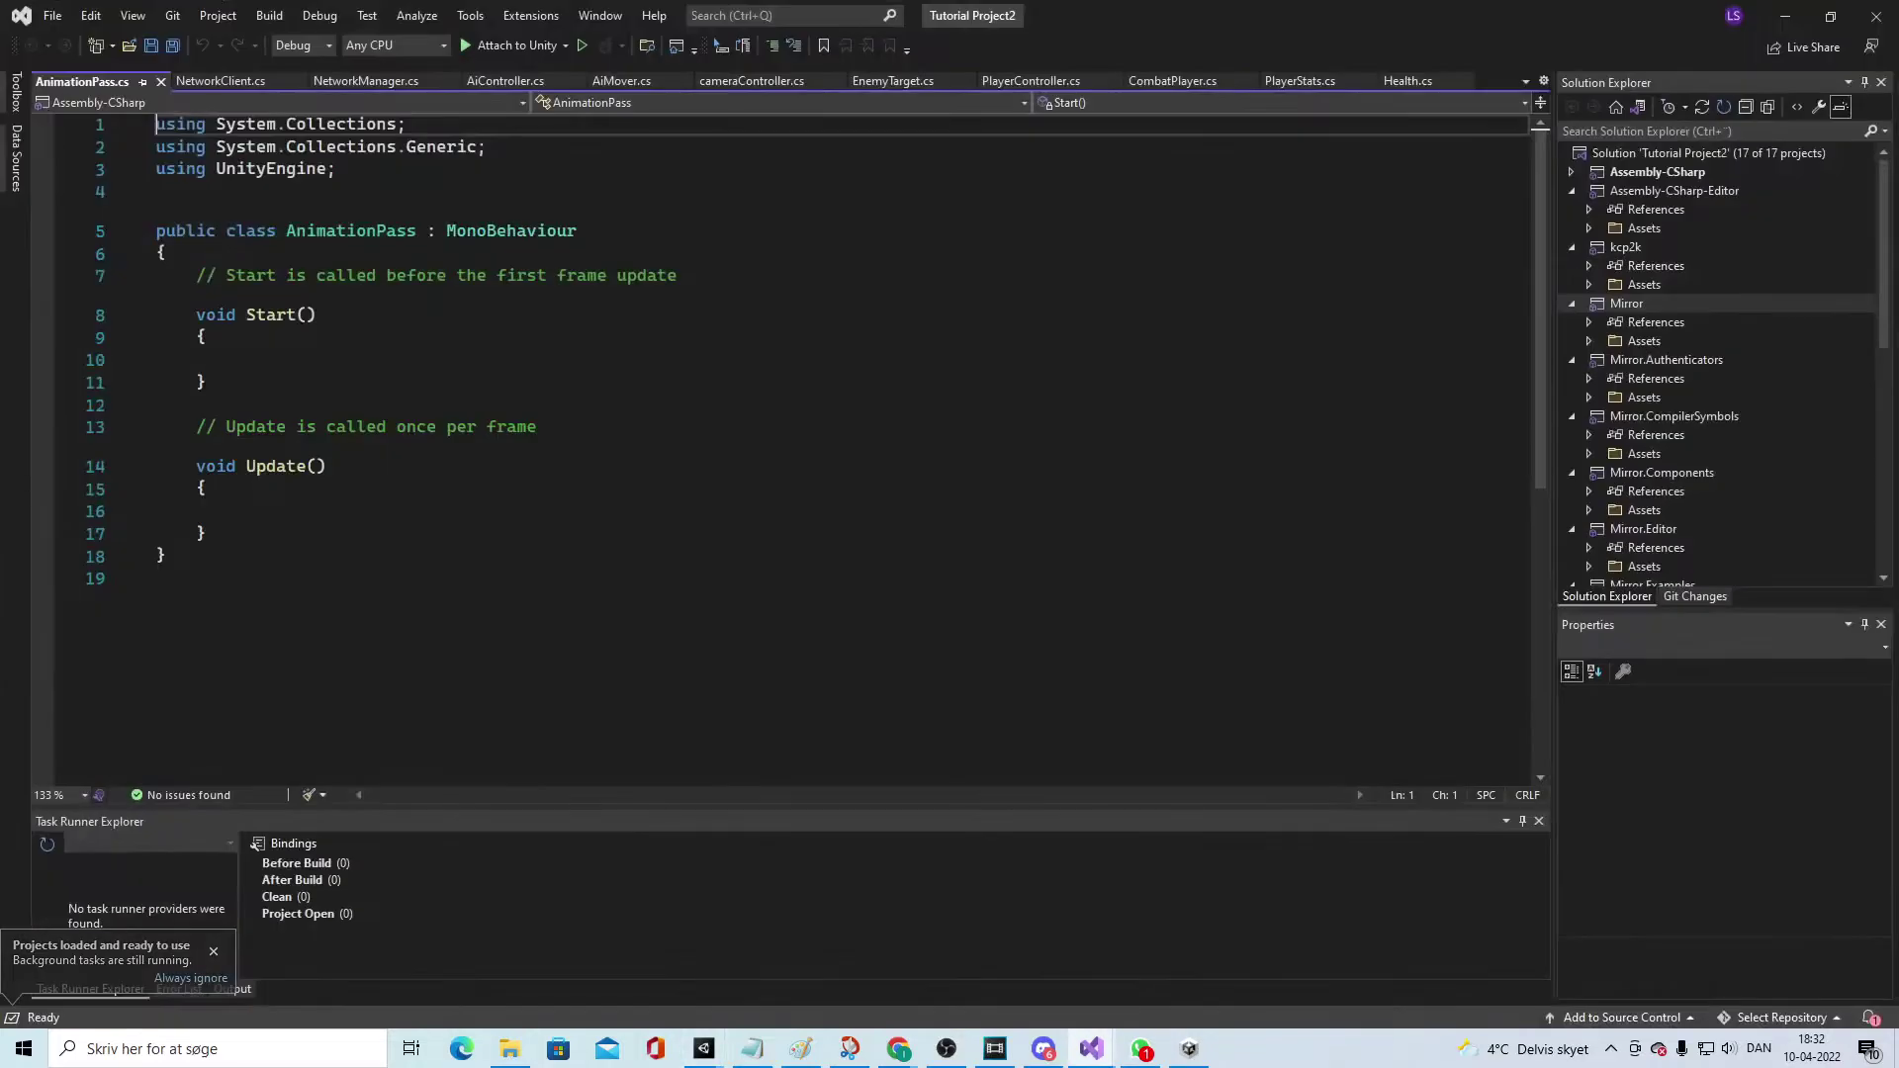
Step: Add an empty public void hit() method below Update in AnimationPass.cs and save the script
left_click(362, 529)
key("Return")
type("p")
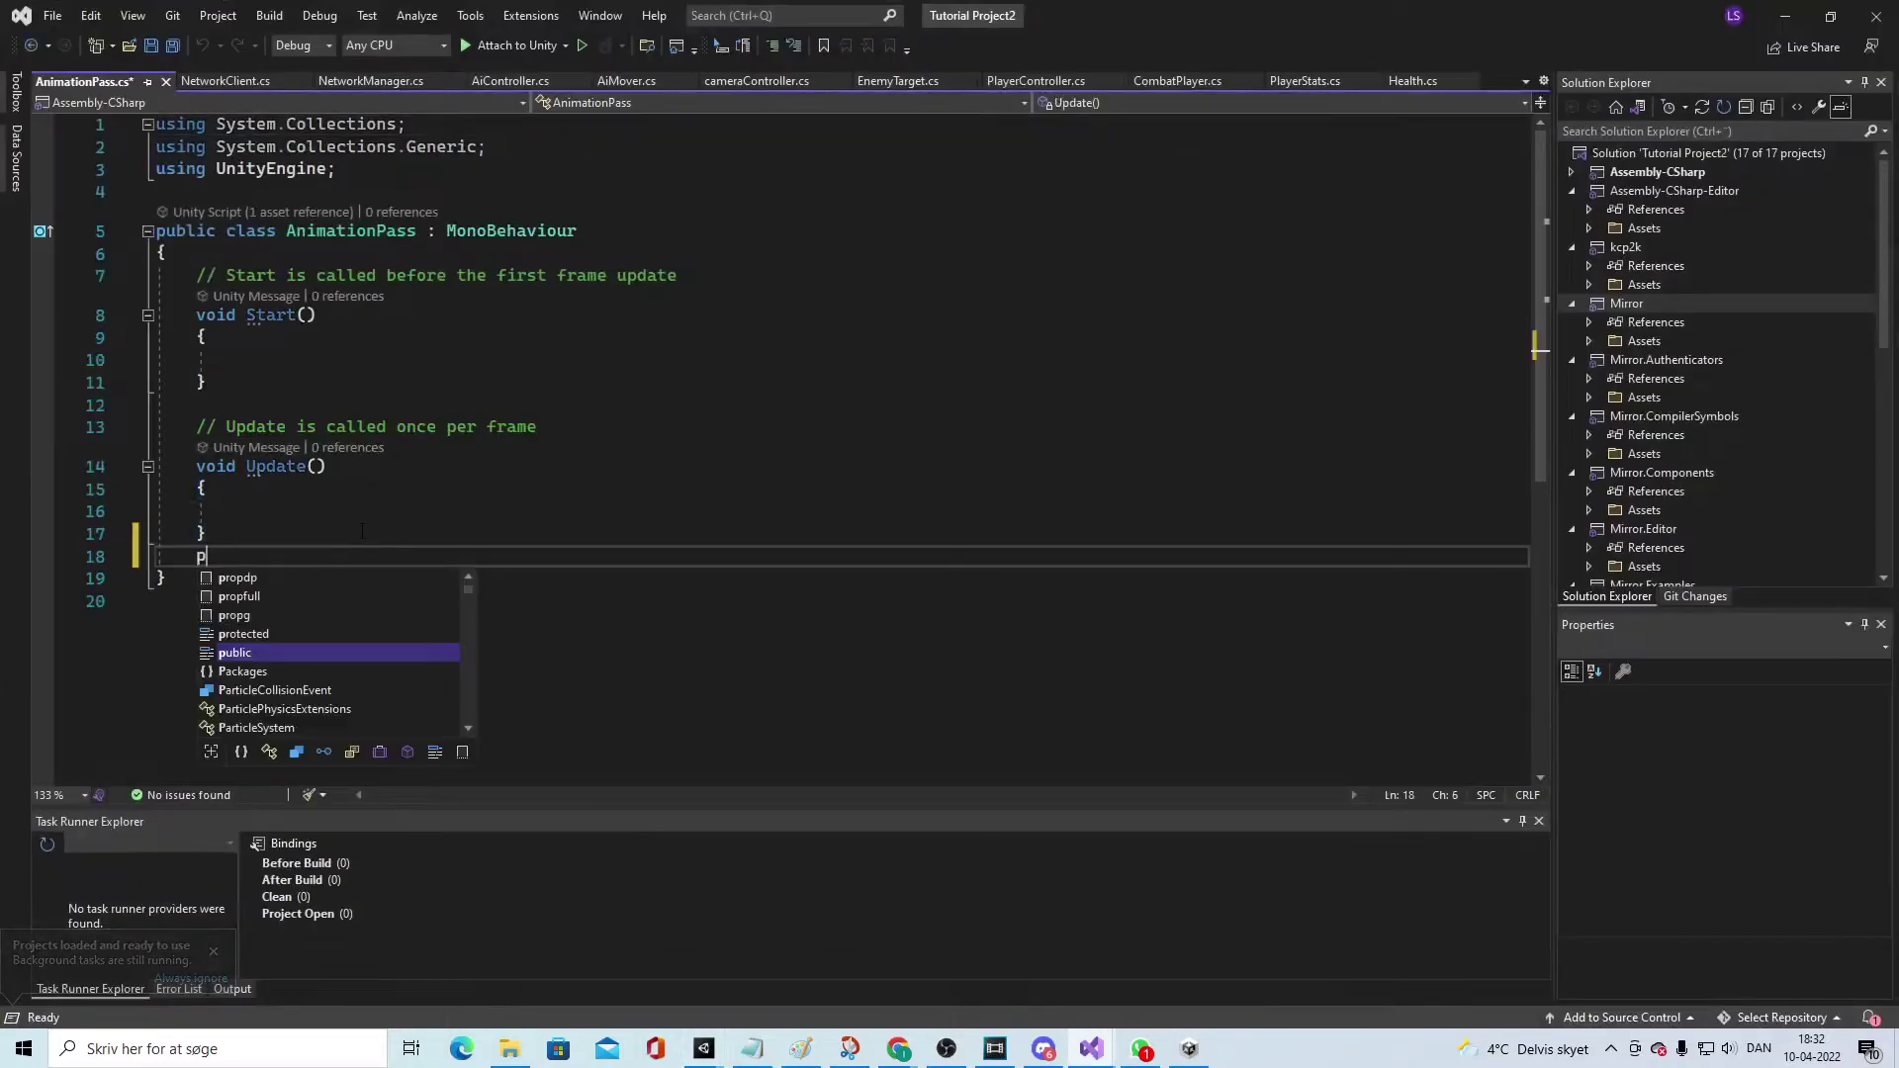
type("ub")
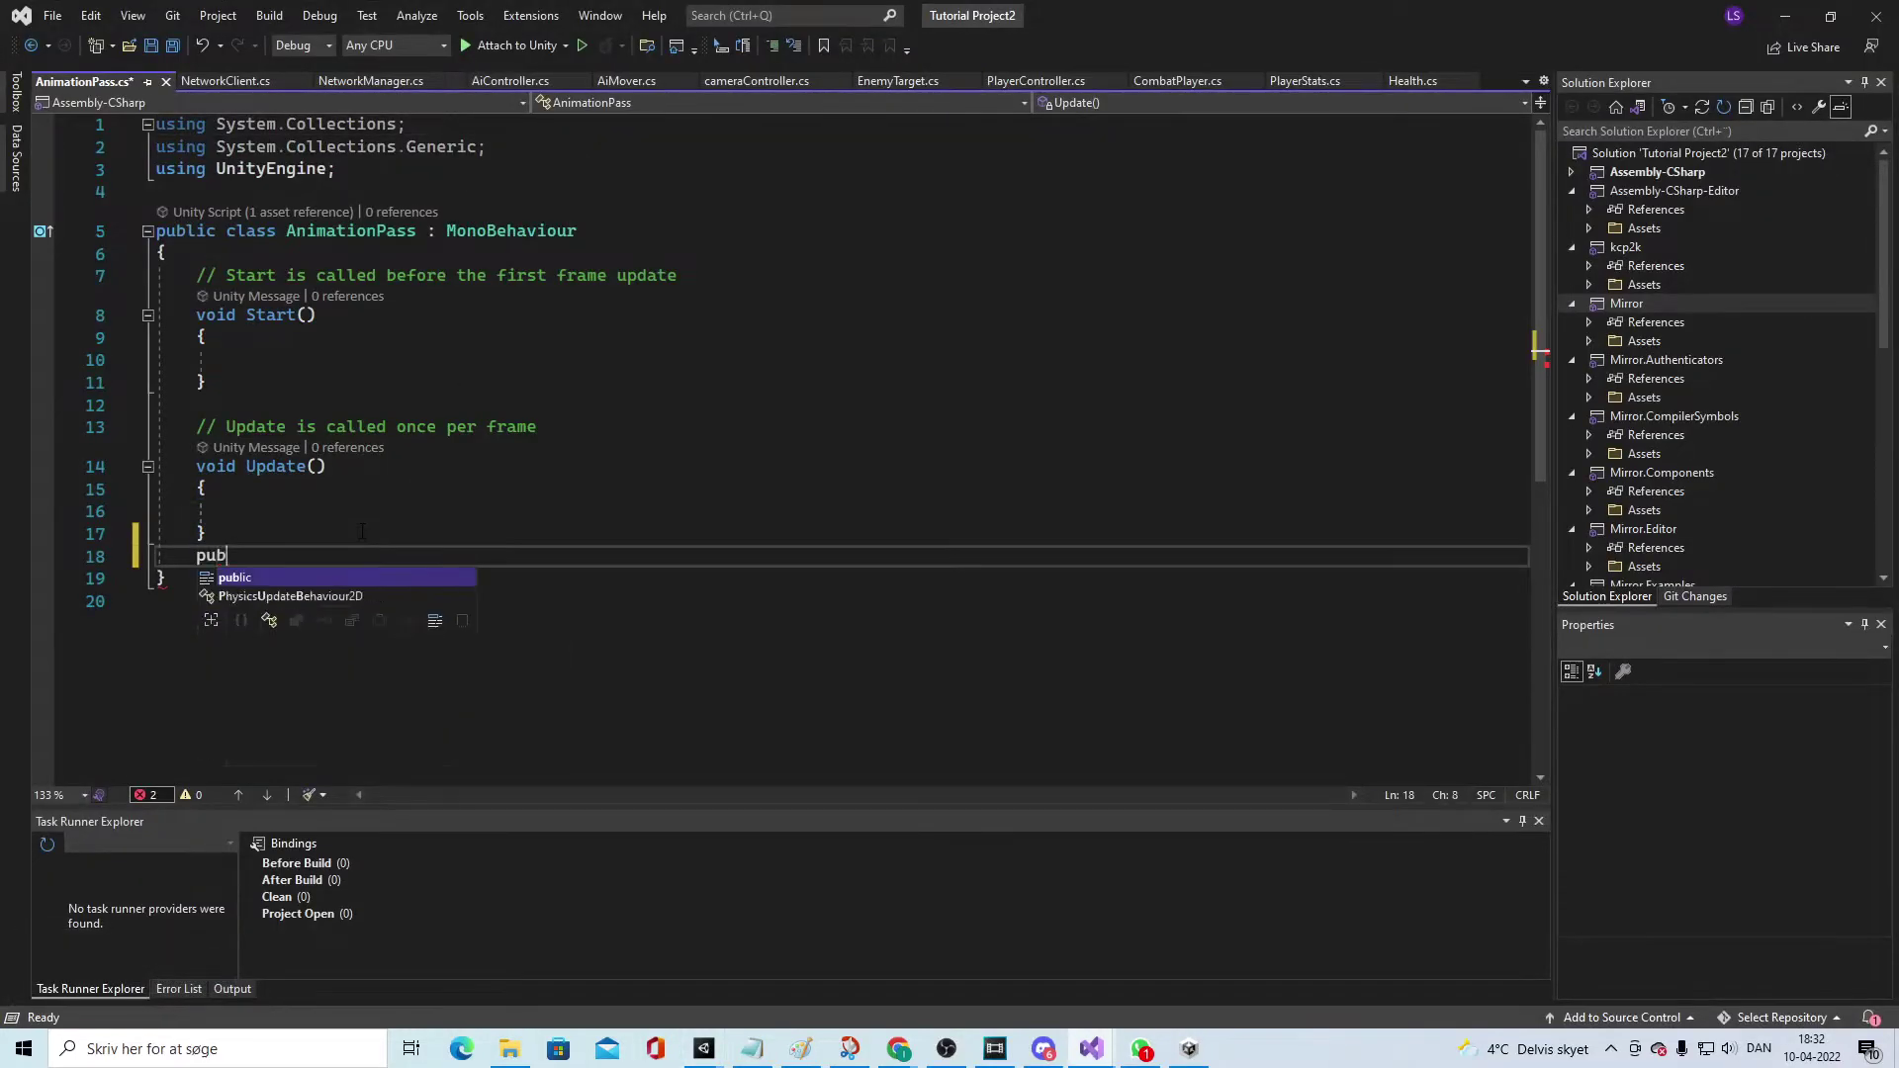
type("lic void On")
key("Tab")
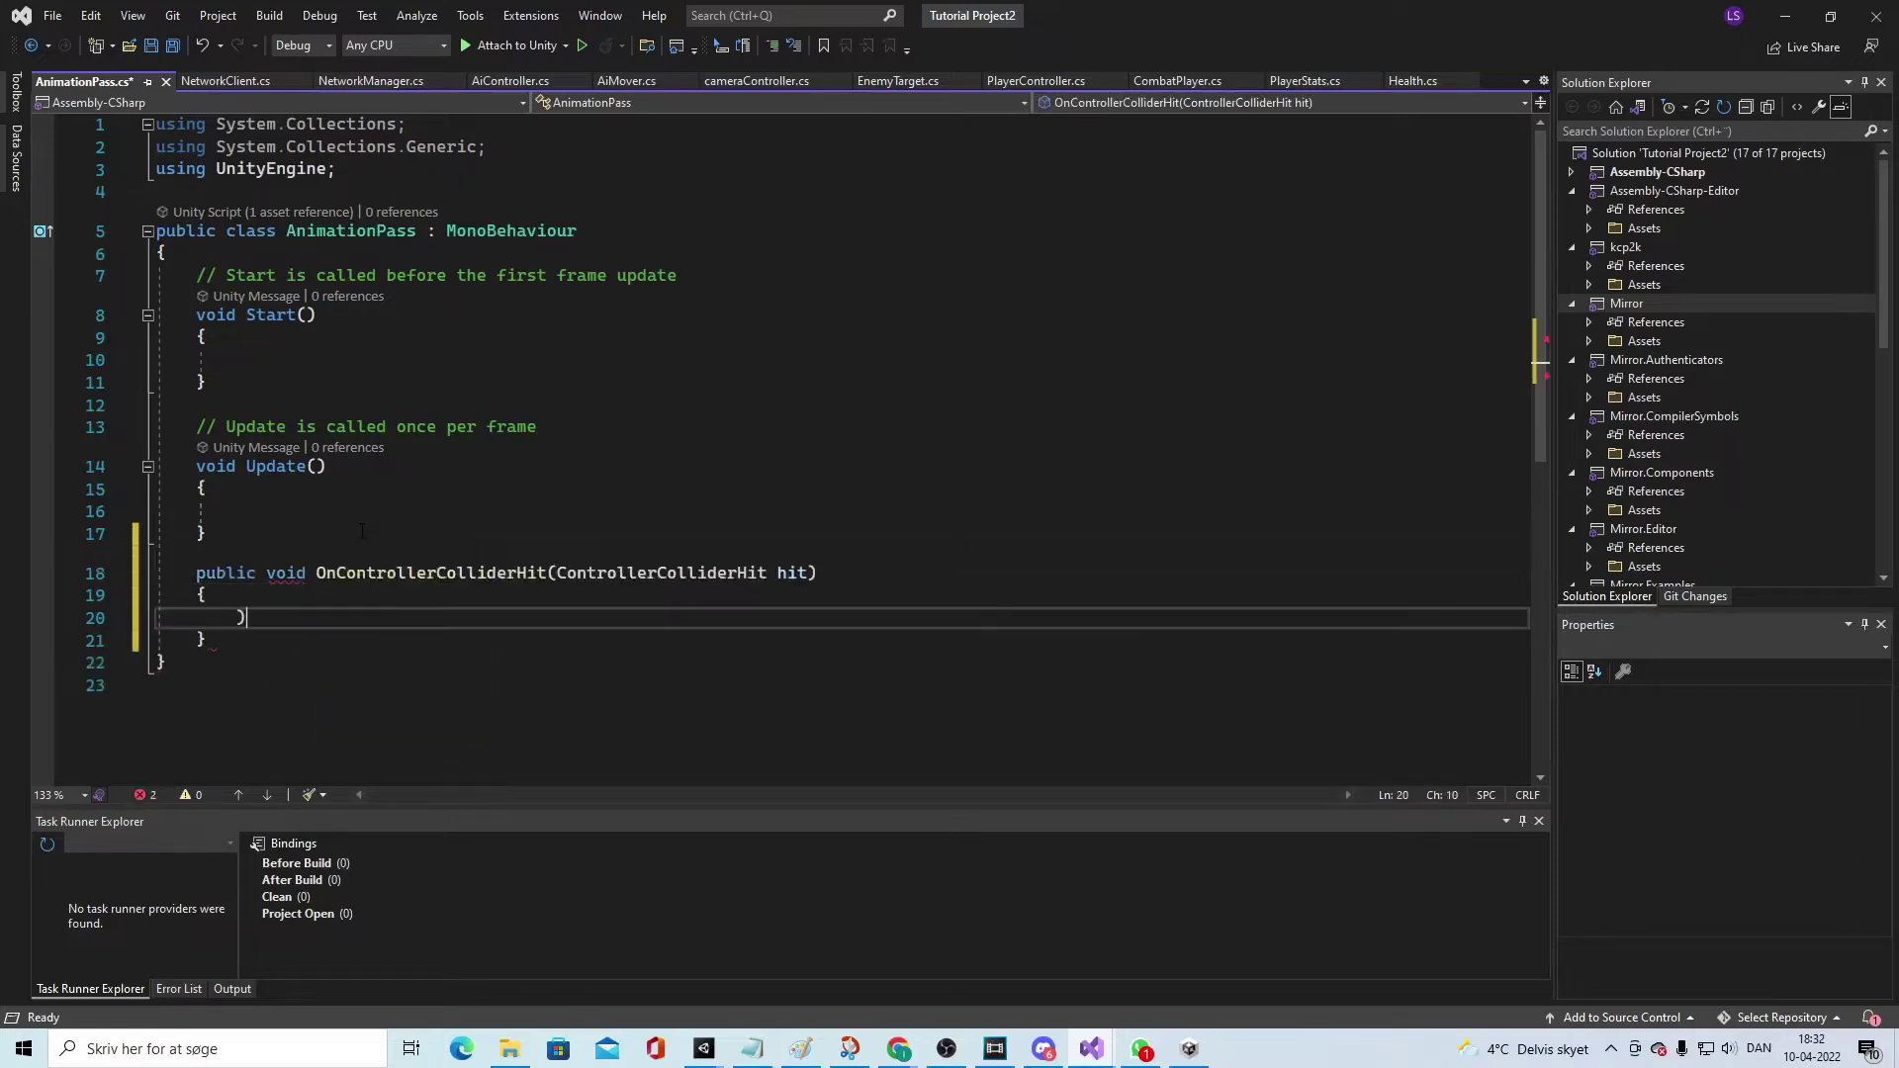
key("ctrl+z")
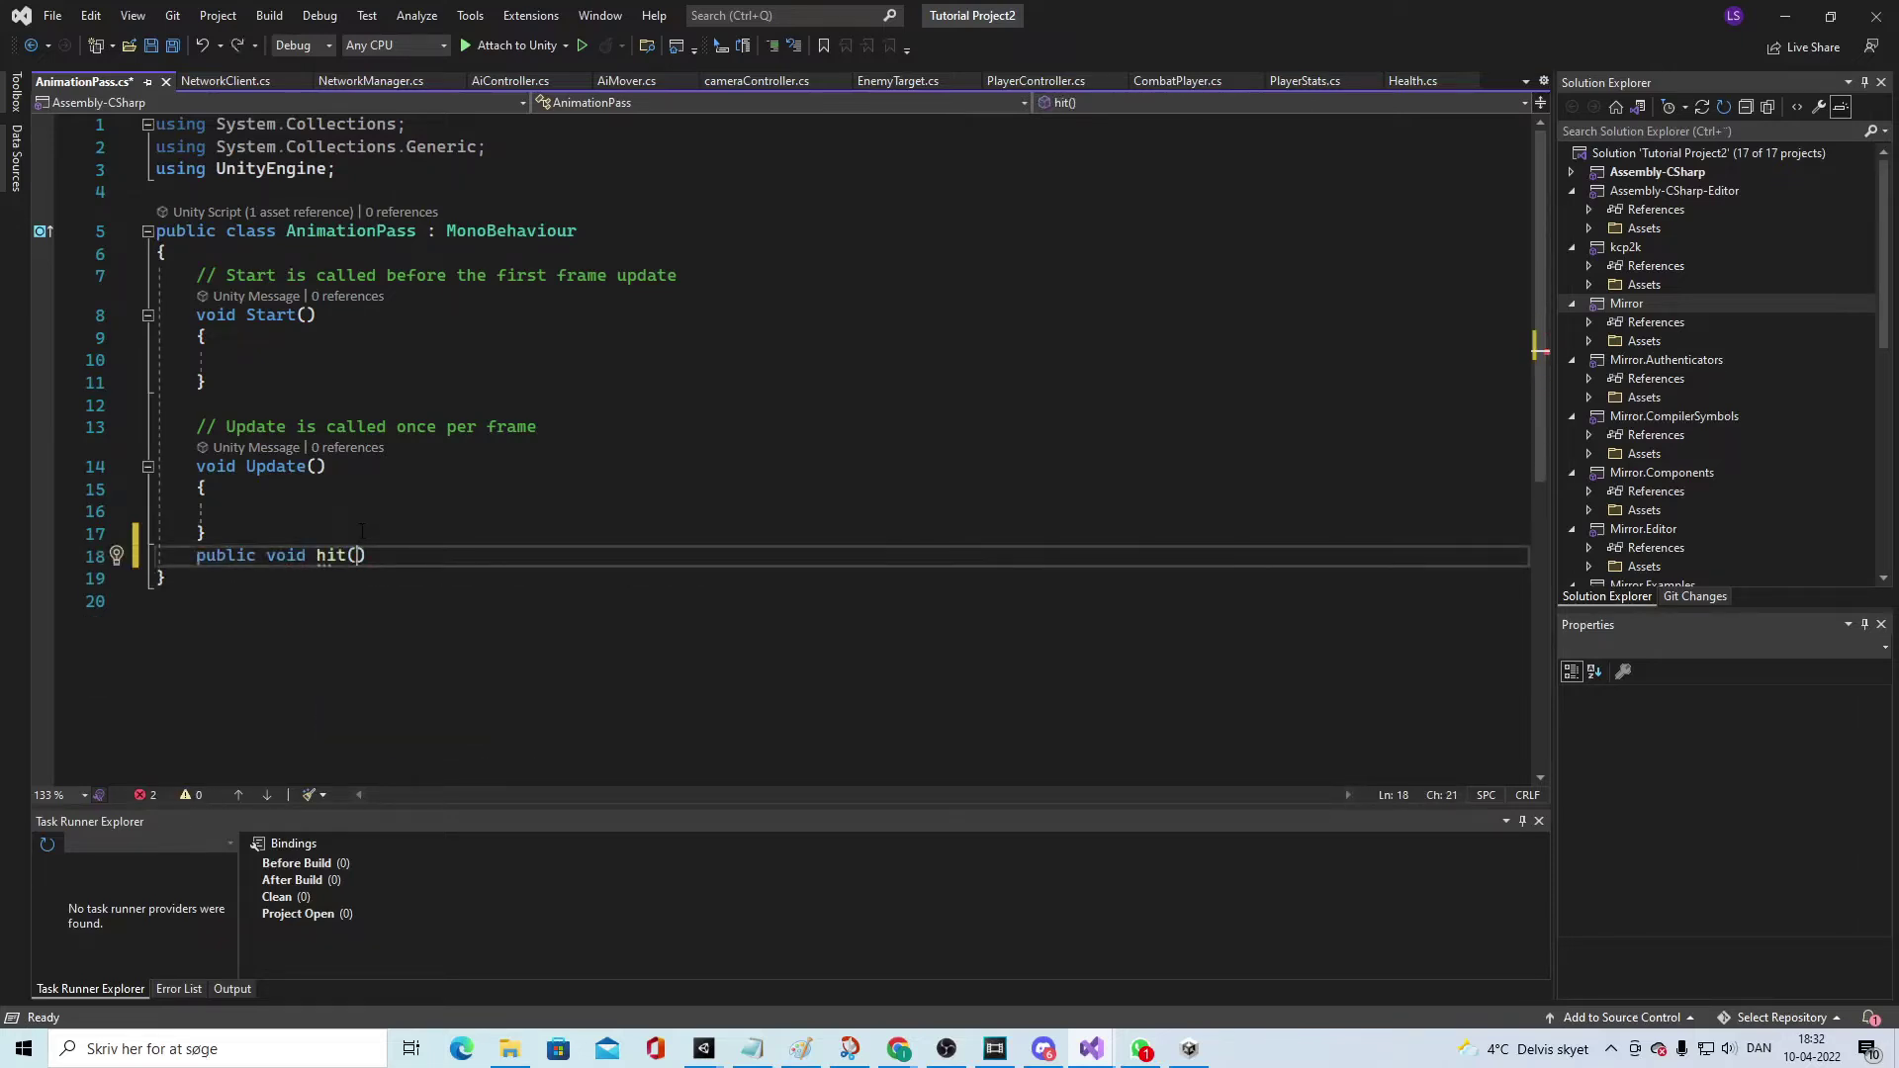
key("End")
key("Return")
type("{")
key("Return")
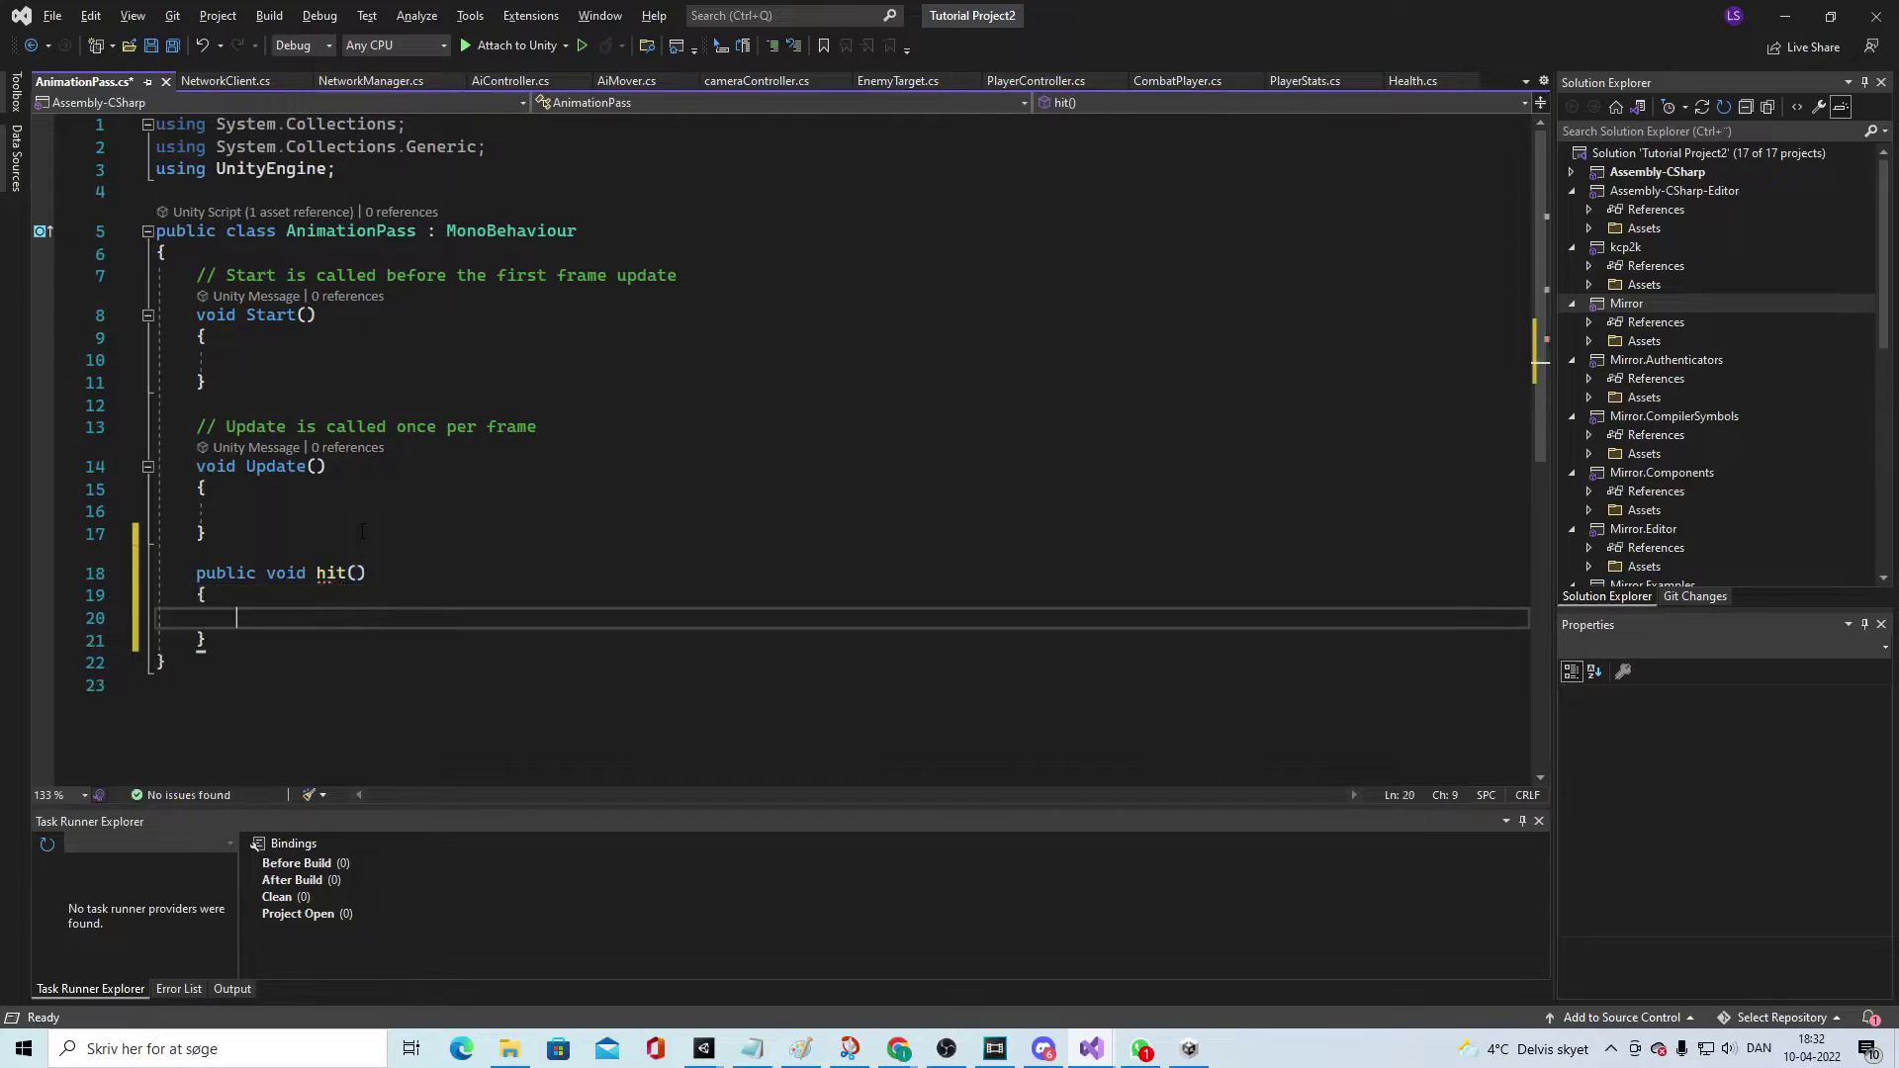
key("ctrl+s")
Step: Copy the two healthCom lines from the AnimHit method in CombatPlayer.cs and remove them there
left_click(1165, 79)
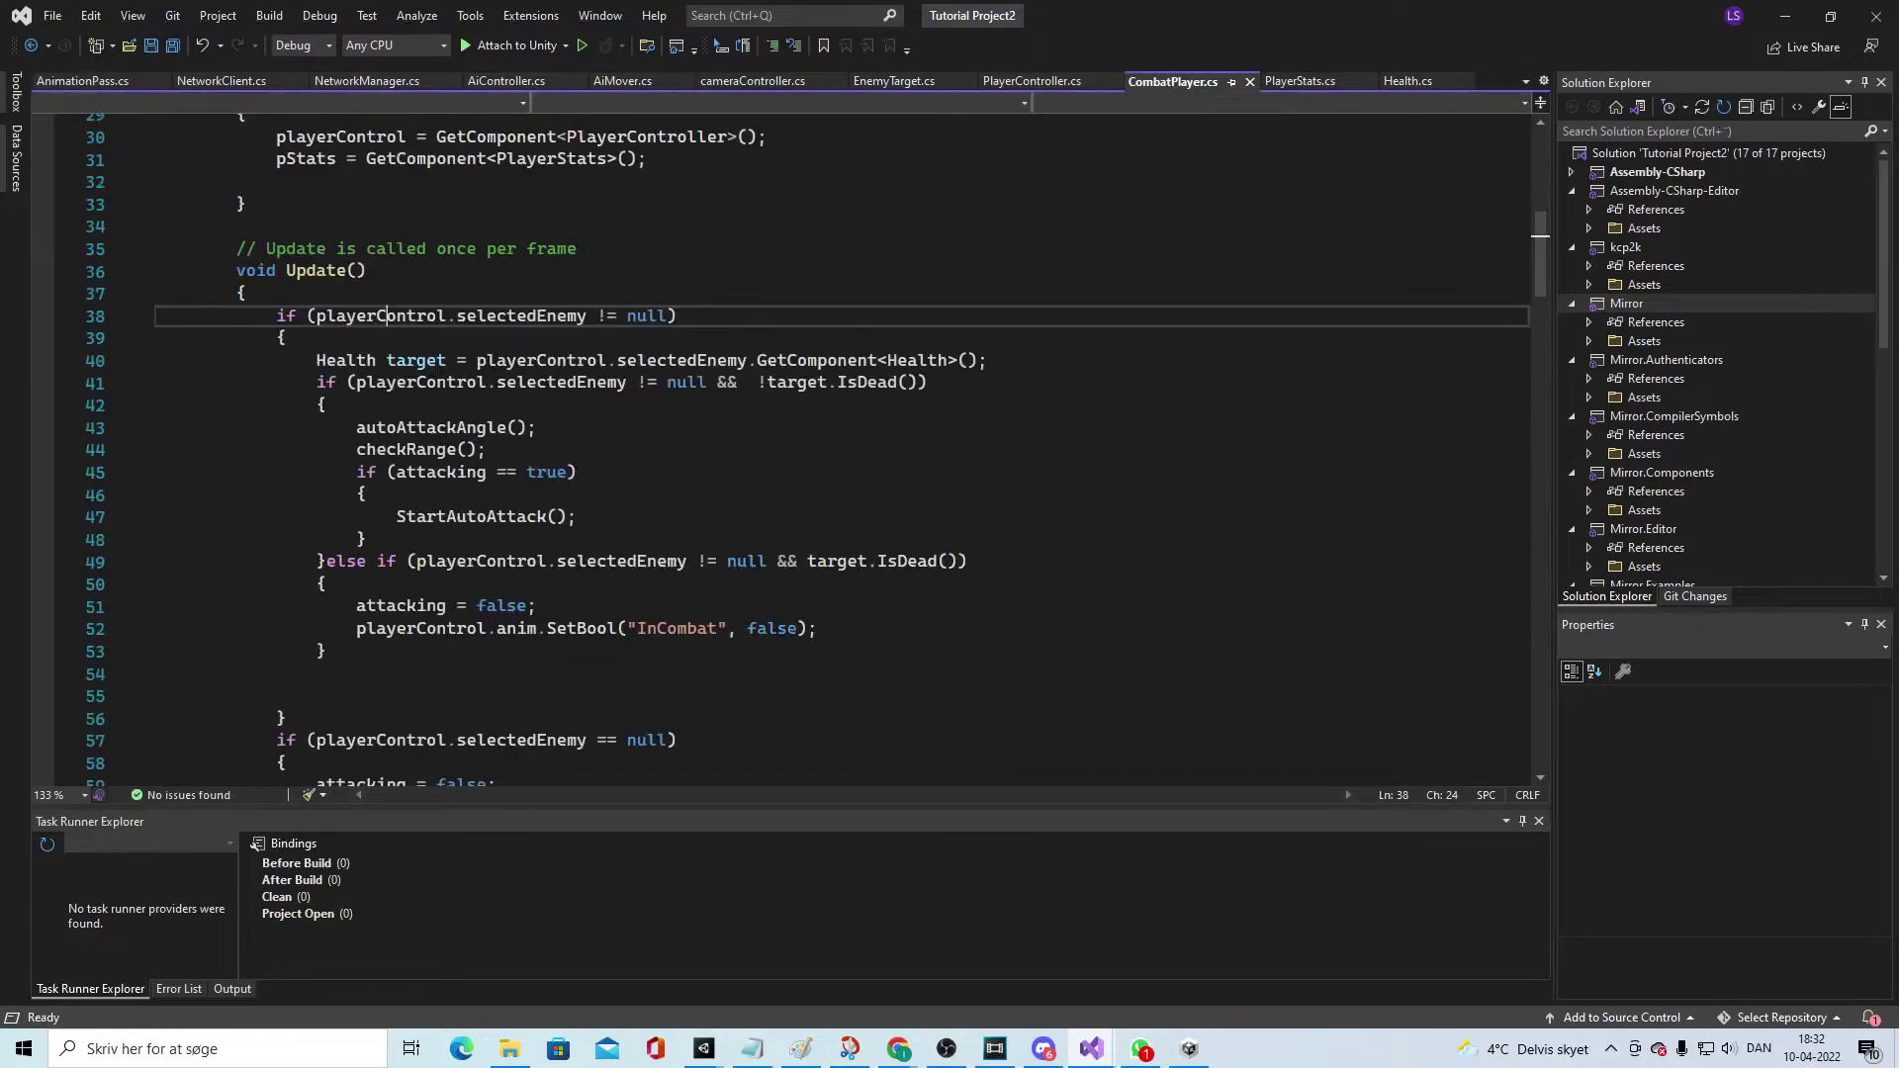
scroll(791, 445, "down", 20)
scroll(911, 494, "down", 15)
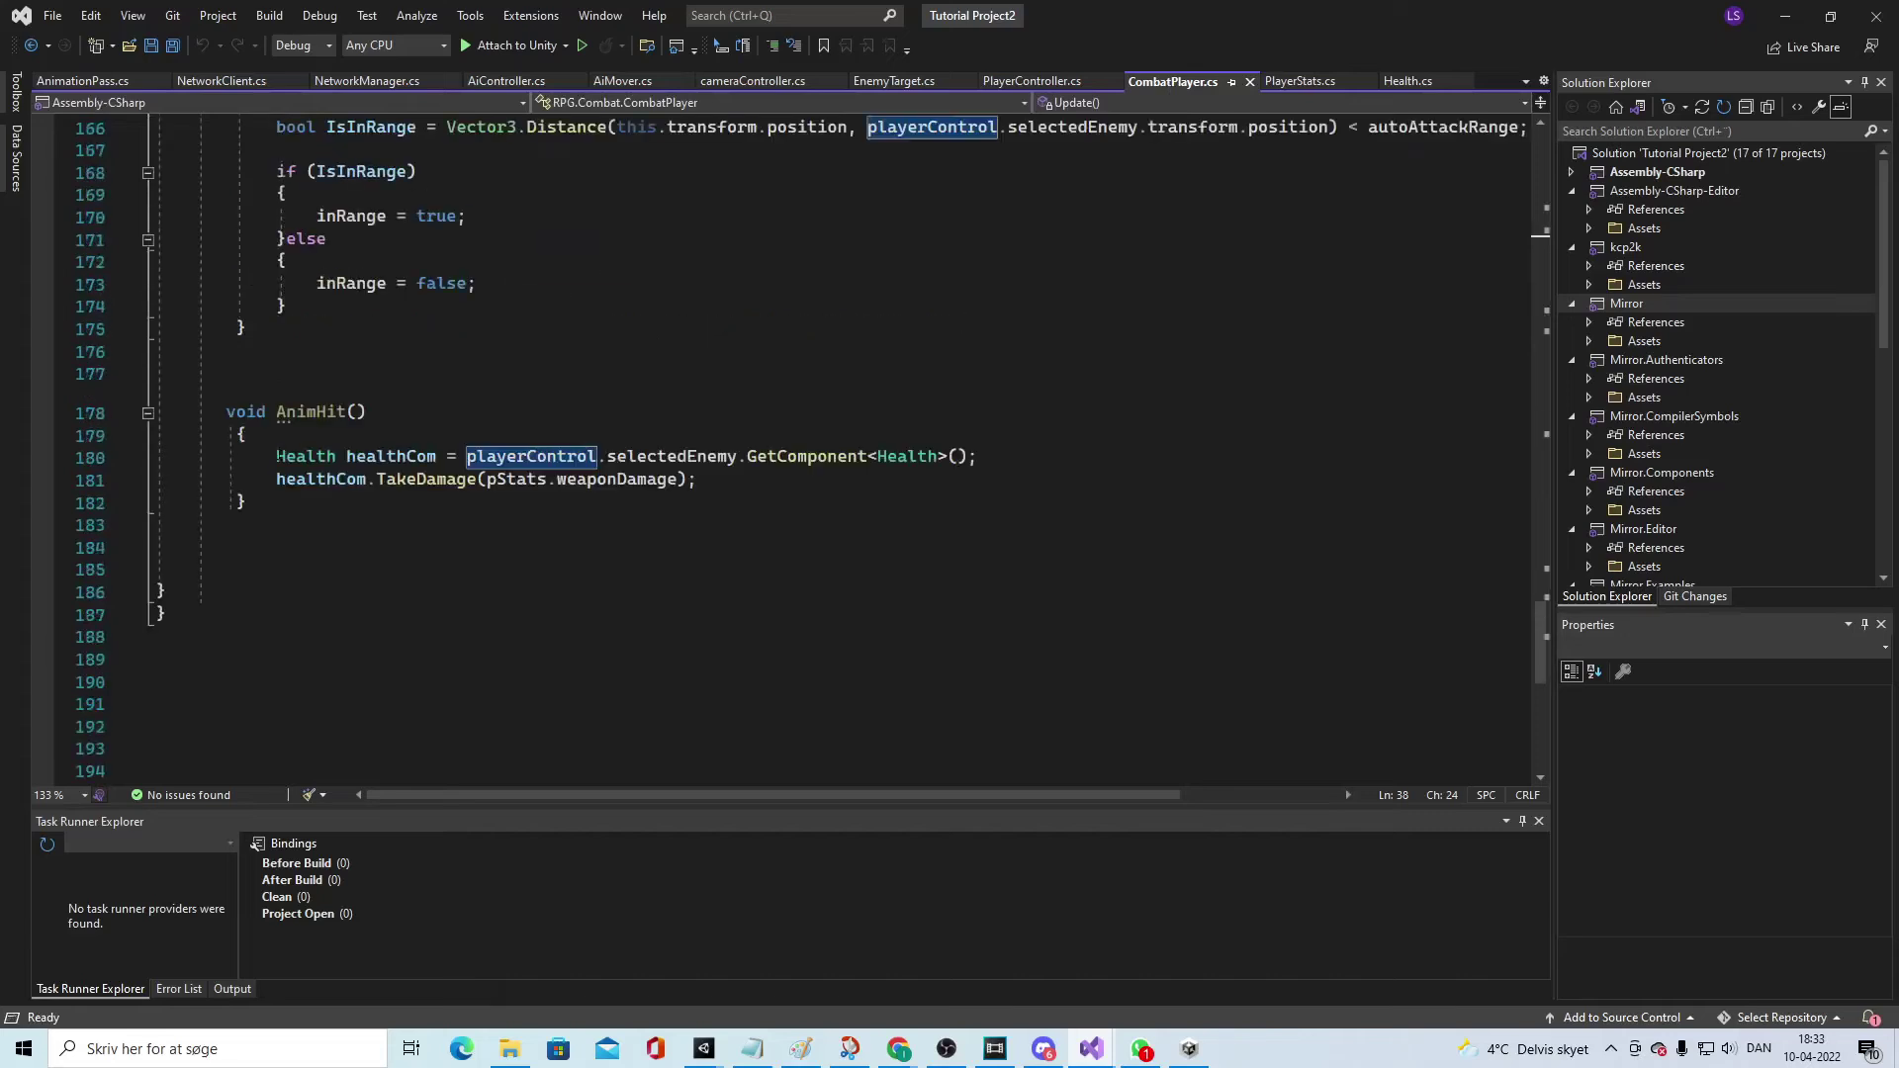
left_click_drag(276, 456, 806, 486)
key("ctrl+c")
key("Delete")
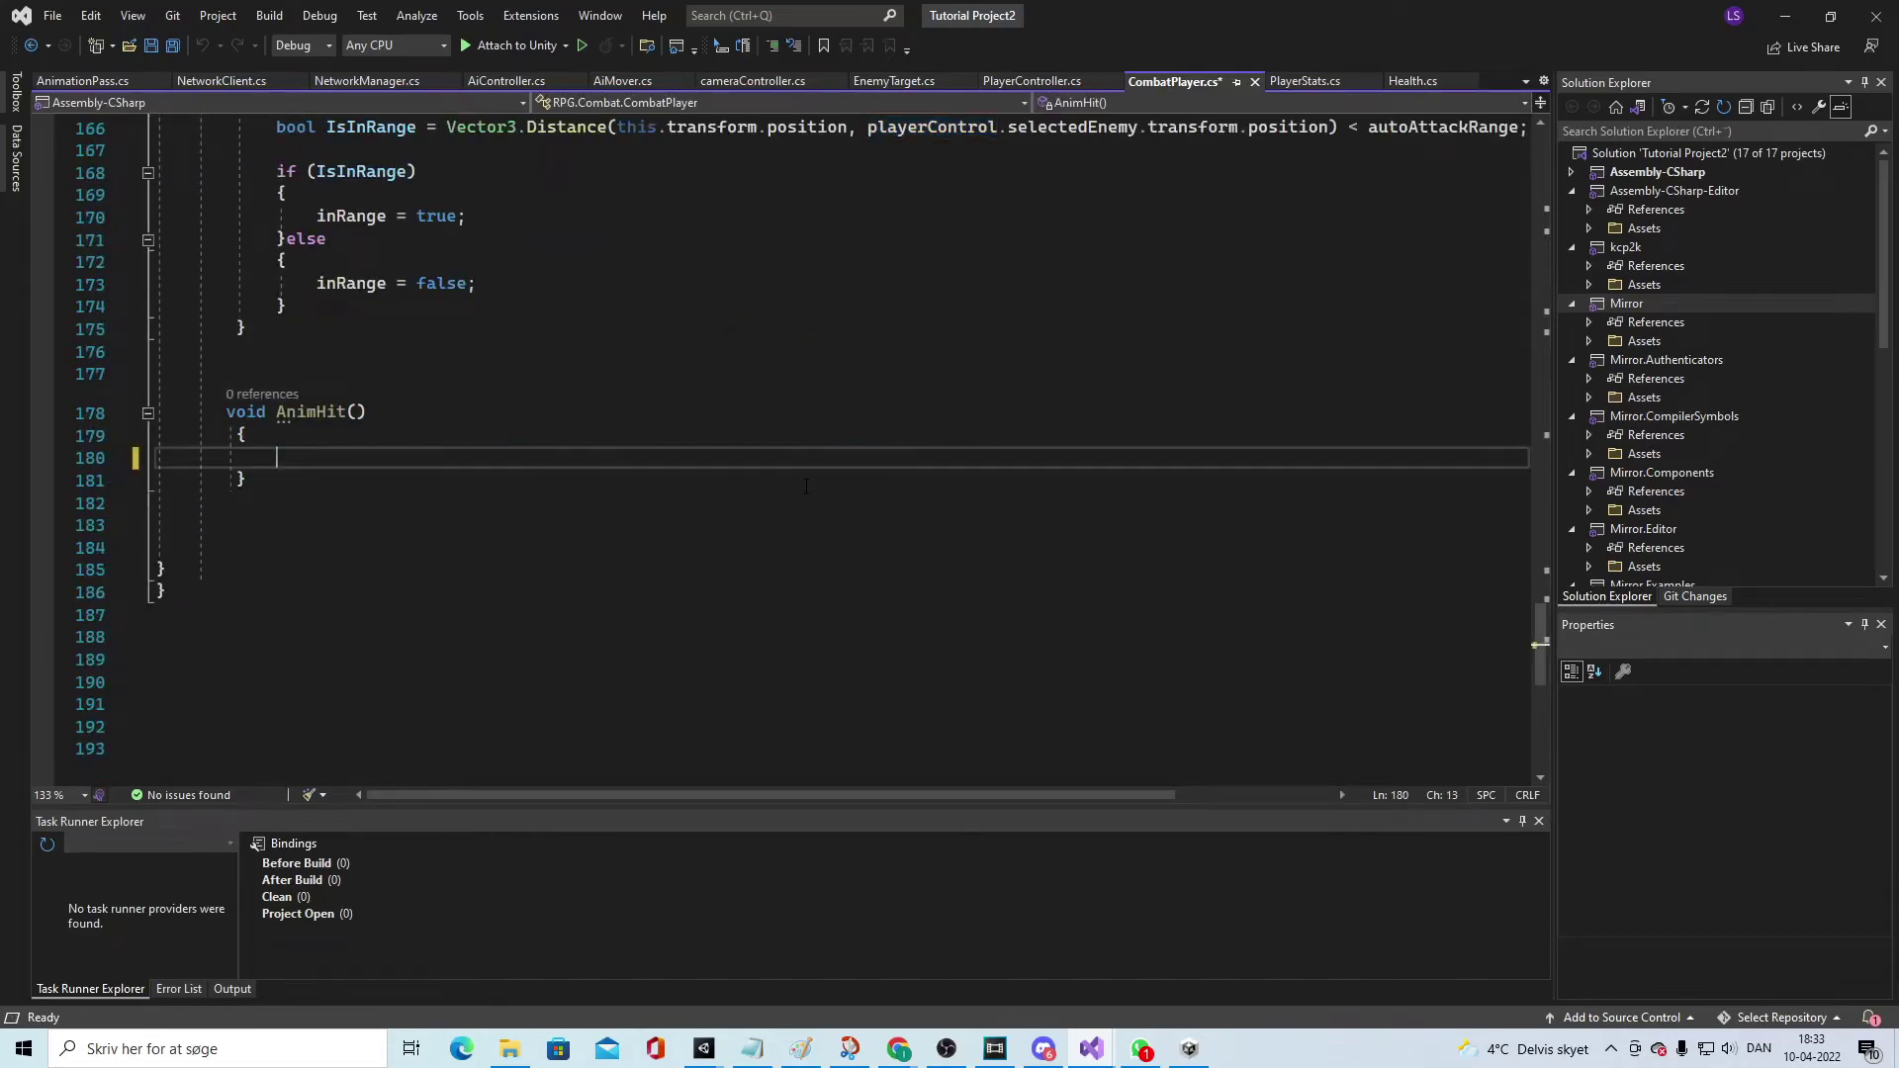
Step: Paste the healthCom damage lines into the hit() method of AnimationPass.cs and save the script
left_click(82, 80)
key("ctrl+v")
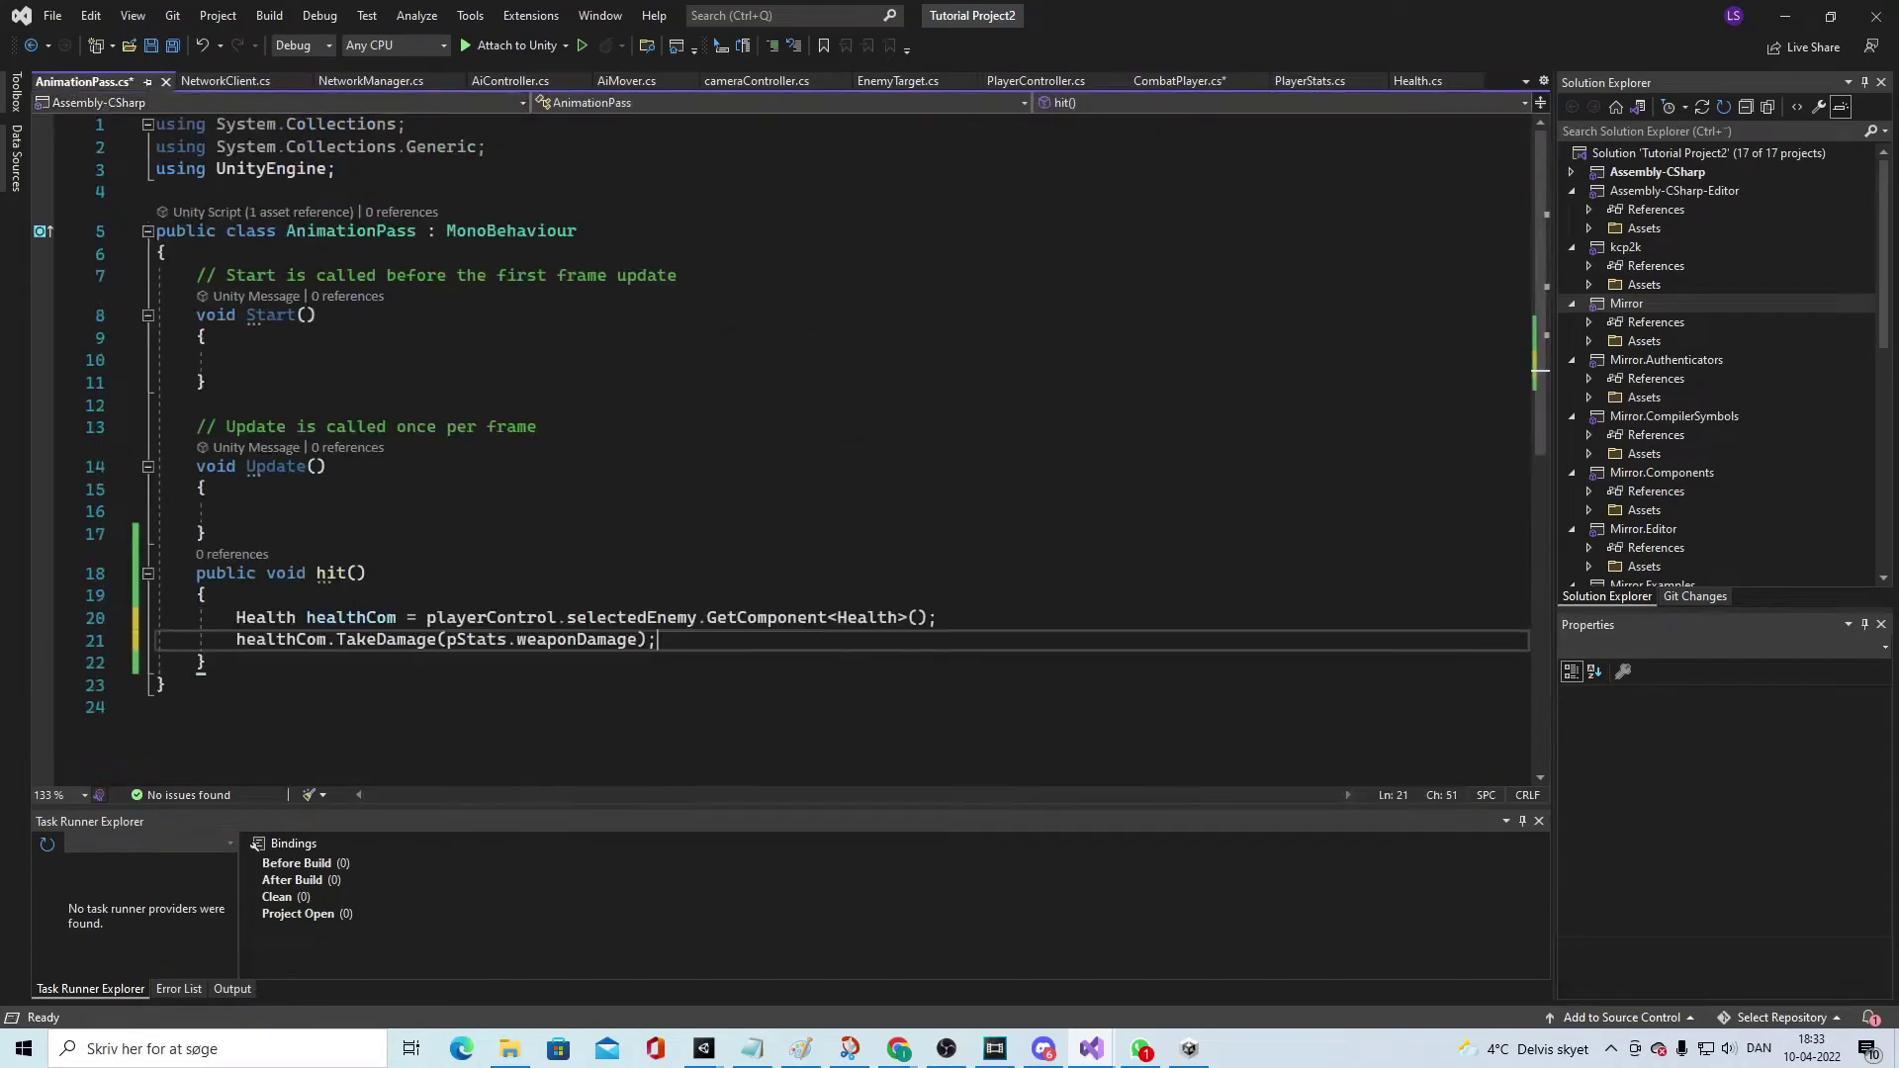
key("ctrl+s")
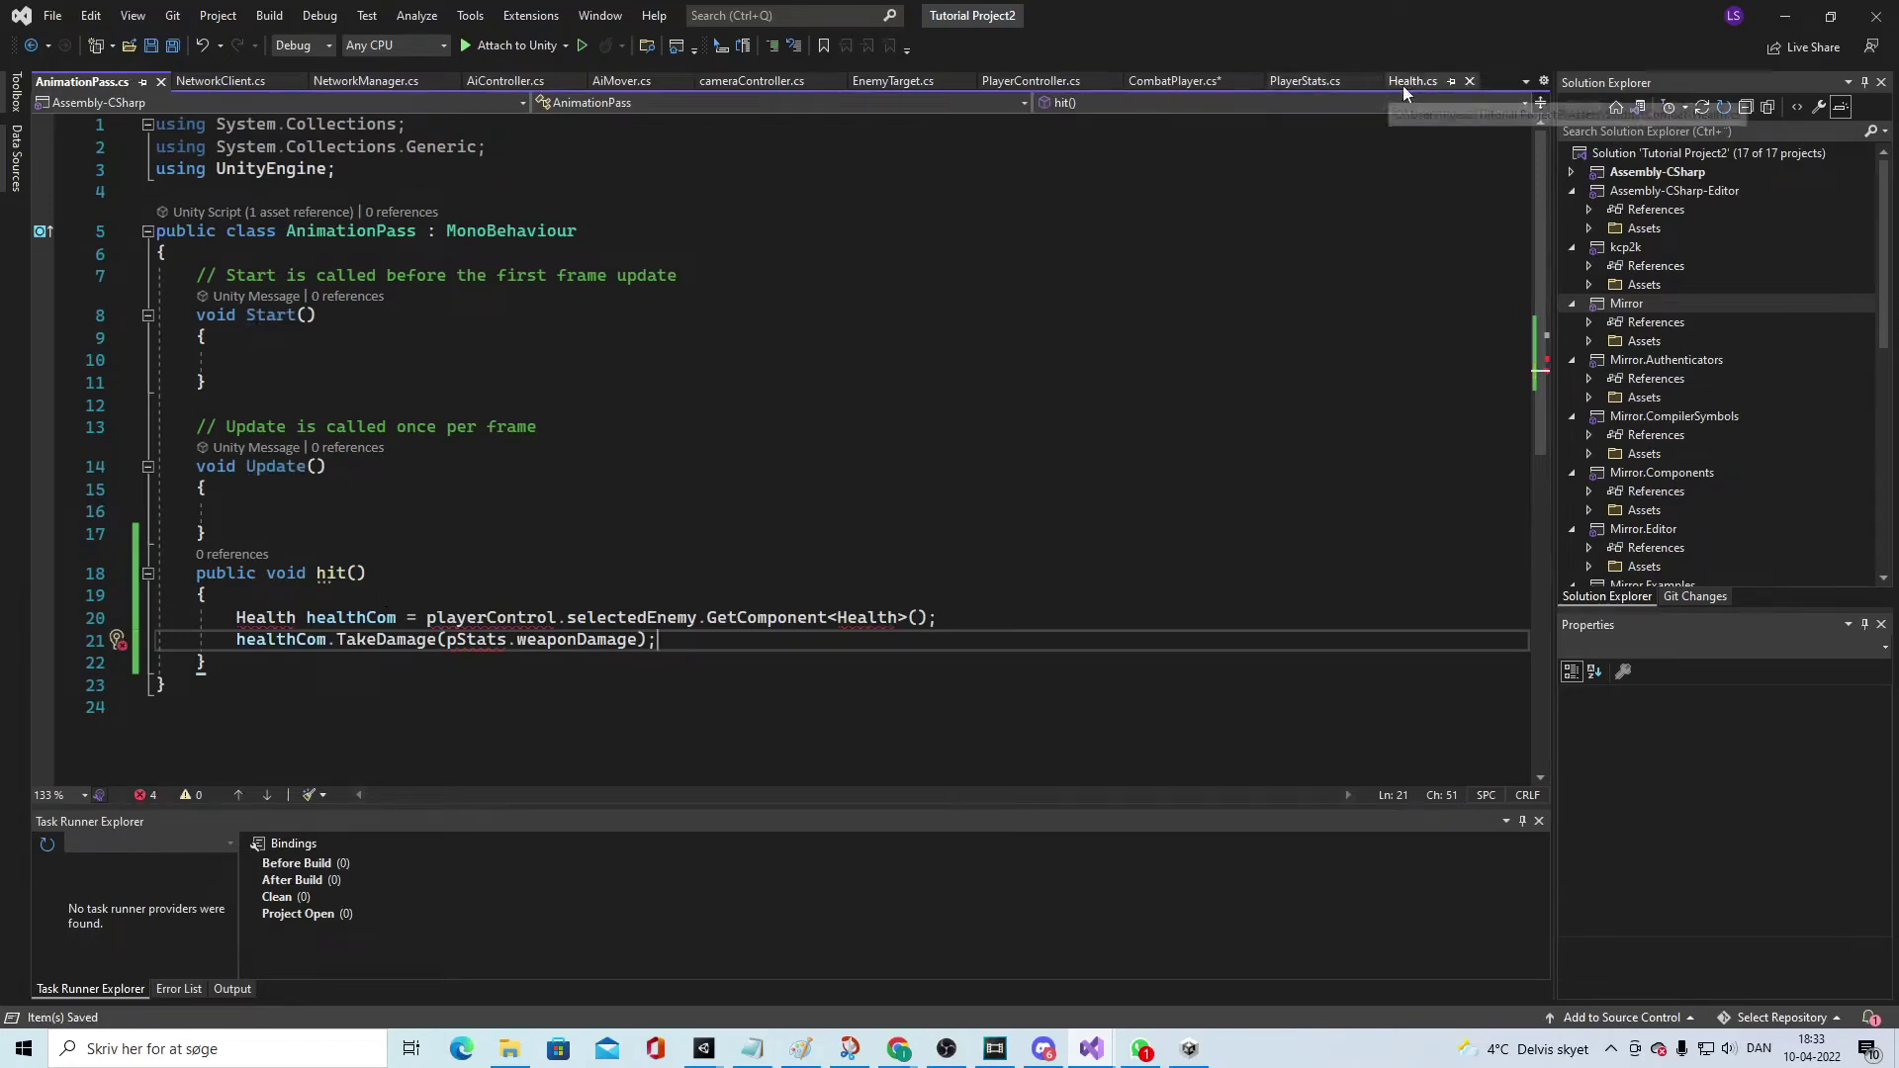
Step: Delete the empty AnimHit method from CombatPlayer.cs, save it, and return to AnimationPass.cs
left_click(1172, 82)
left_click(259, 481)
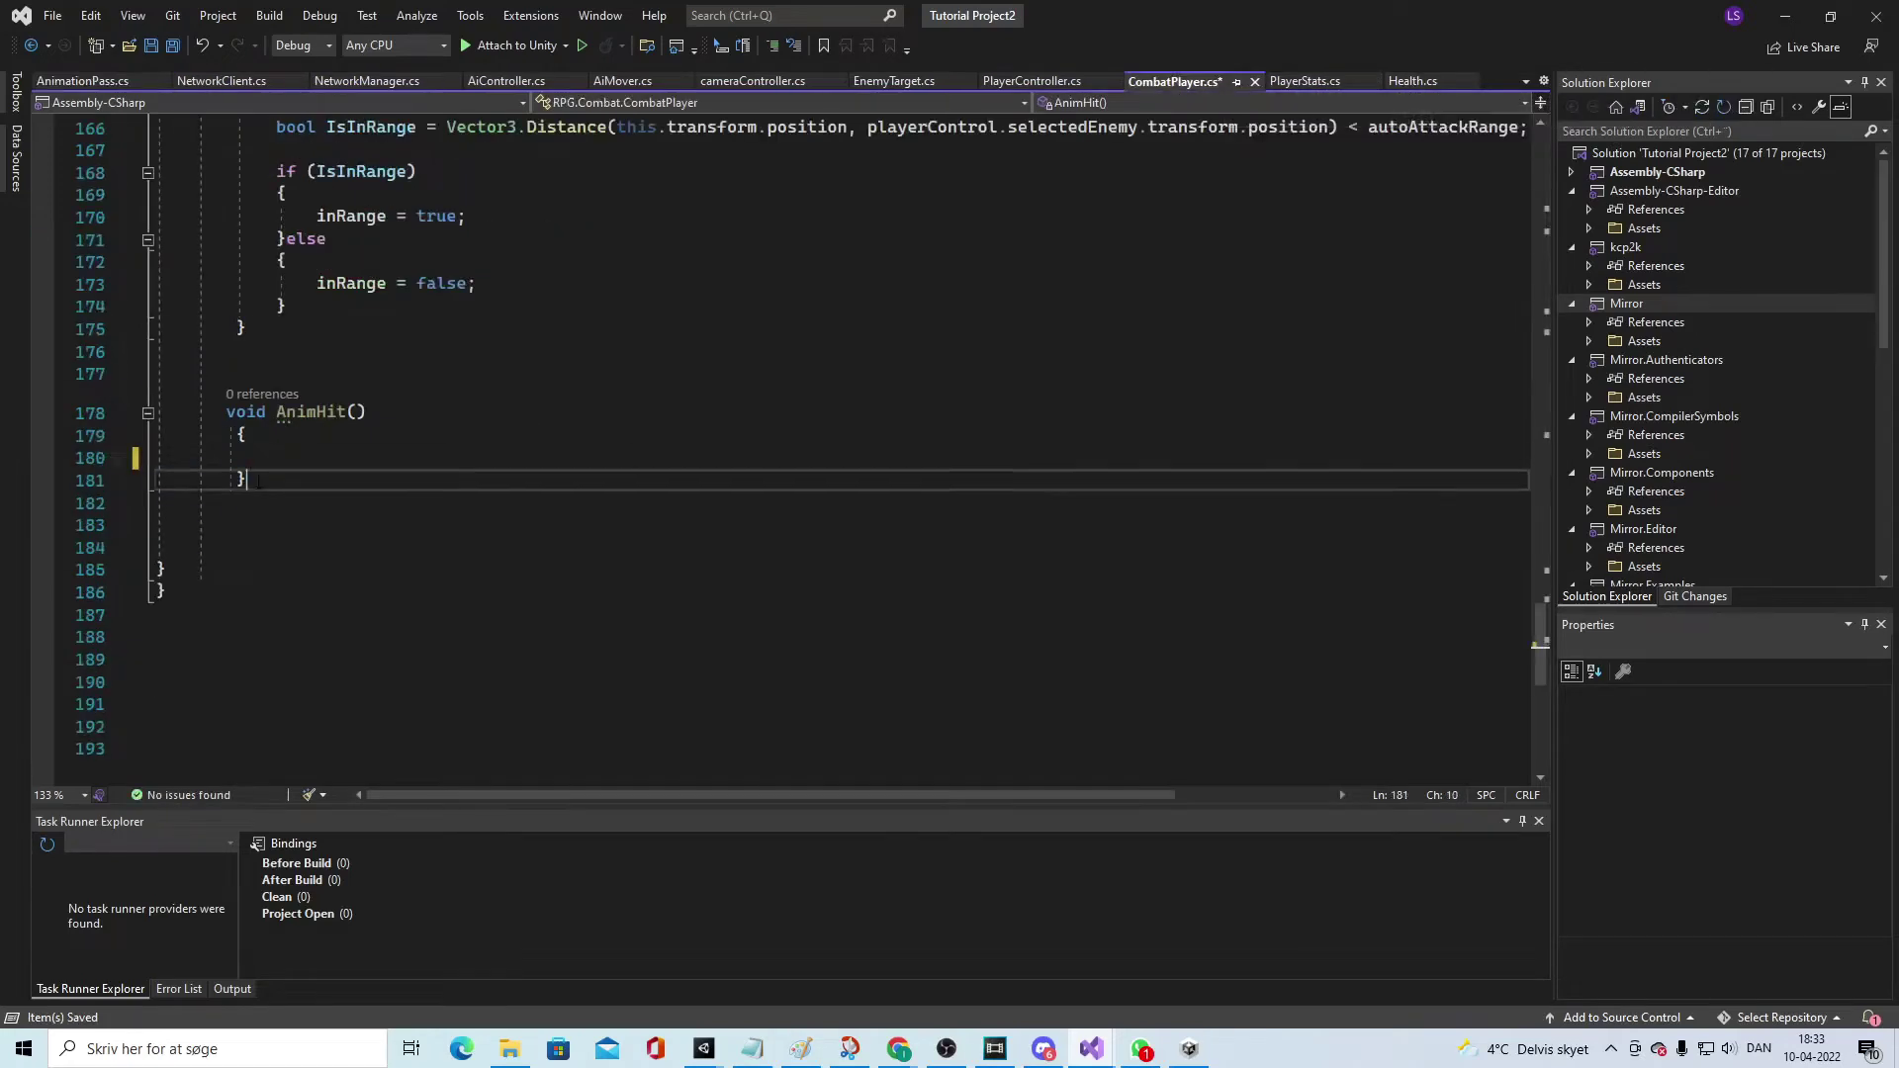
left_click_drag(259, 482, 210, 400)
key("BackSpace")
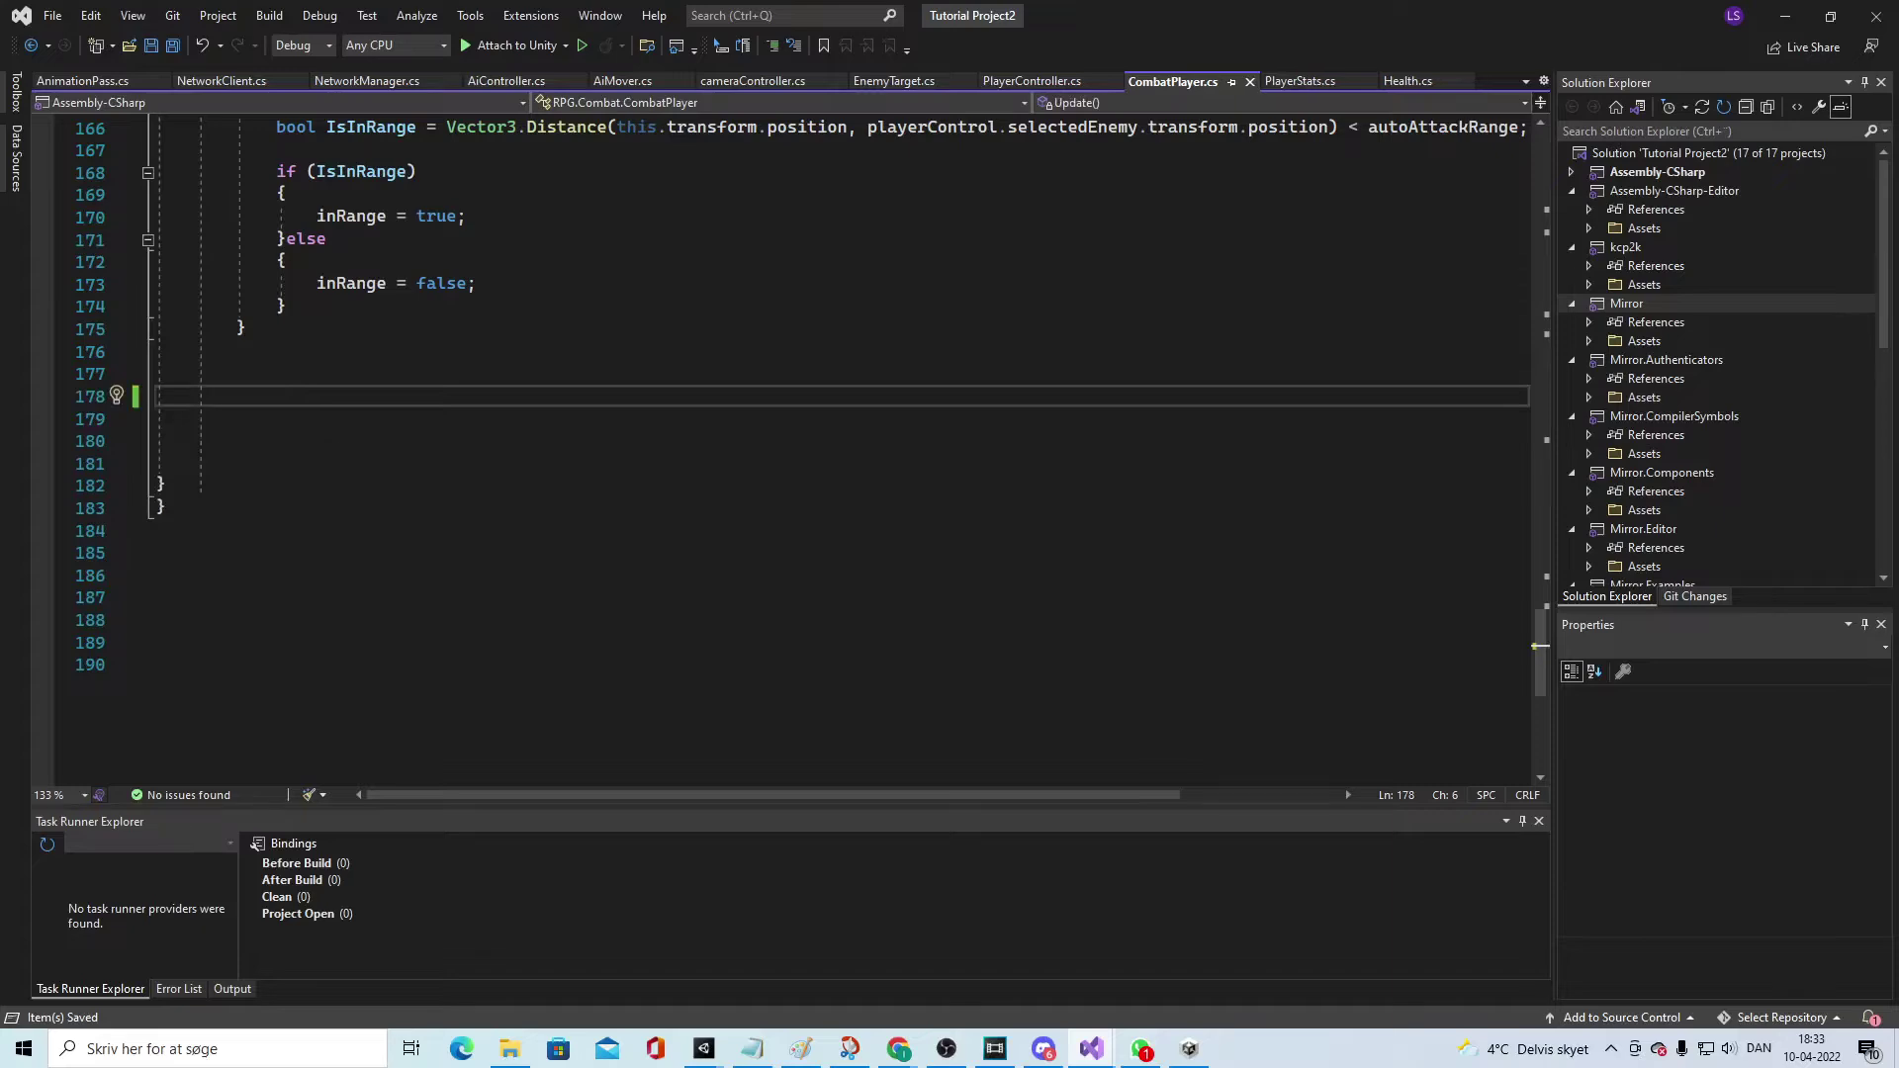
scroll(781, 450, "up", 18)
left_click(83, 81)
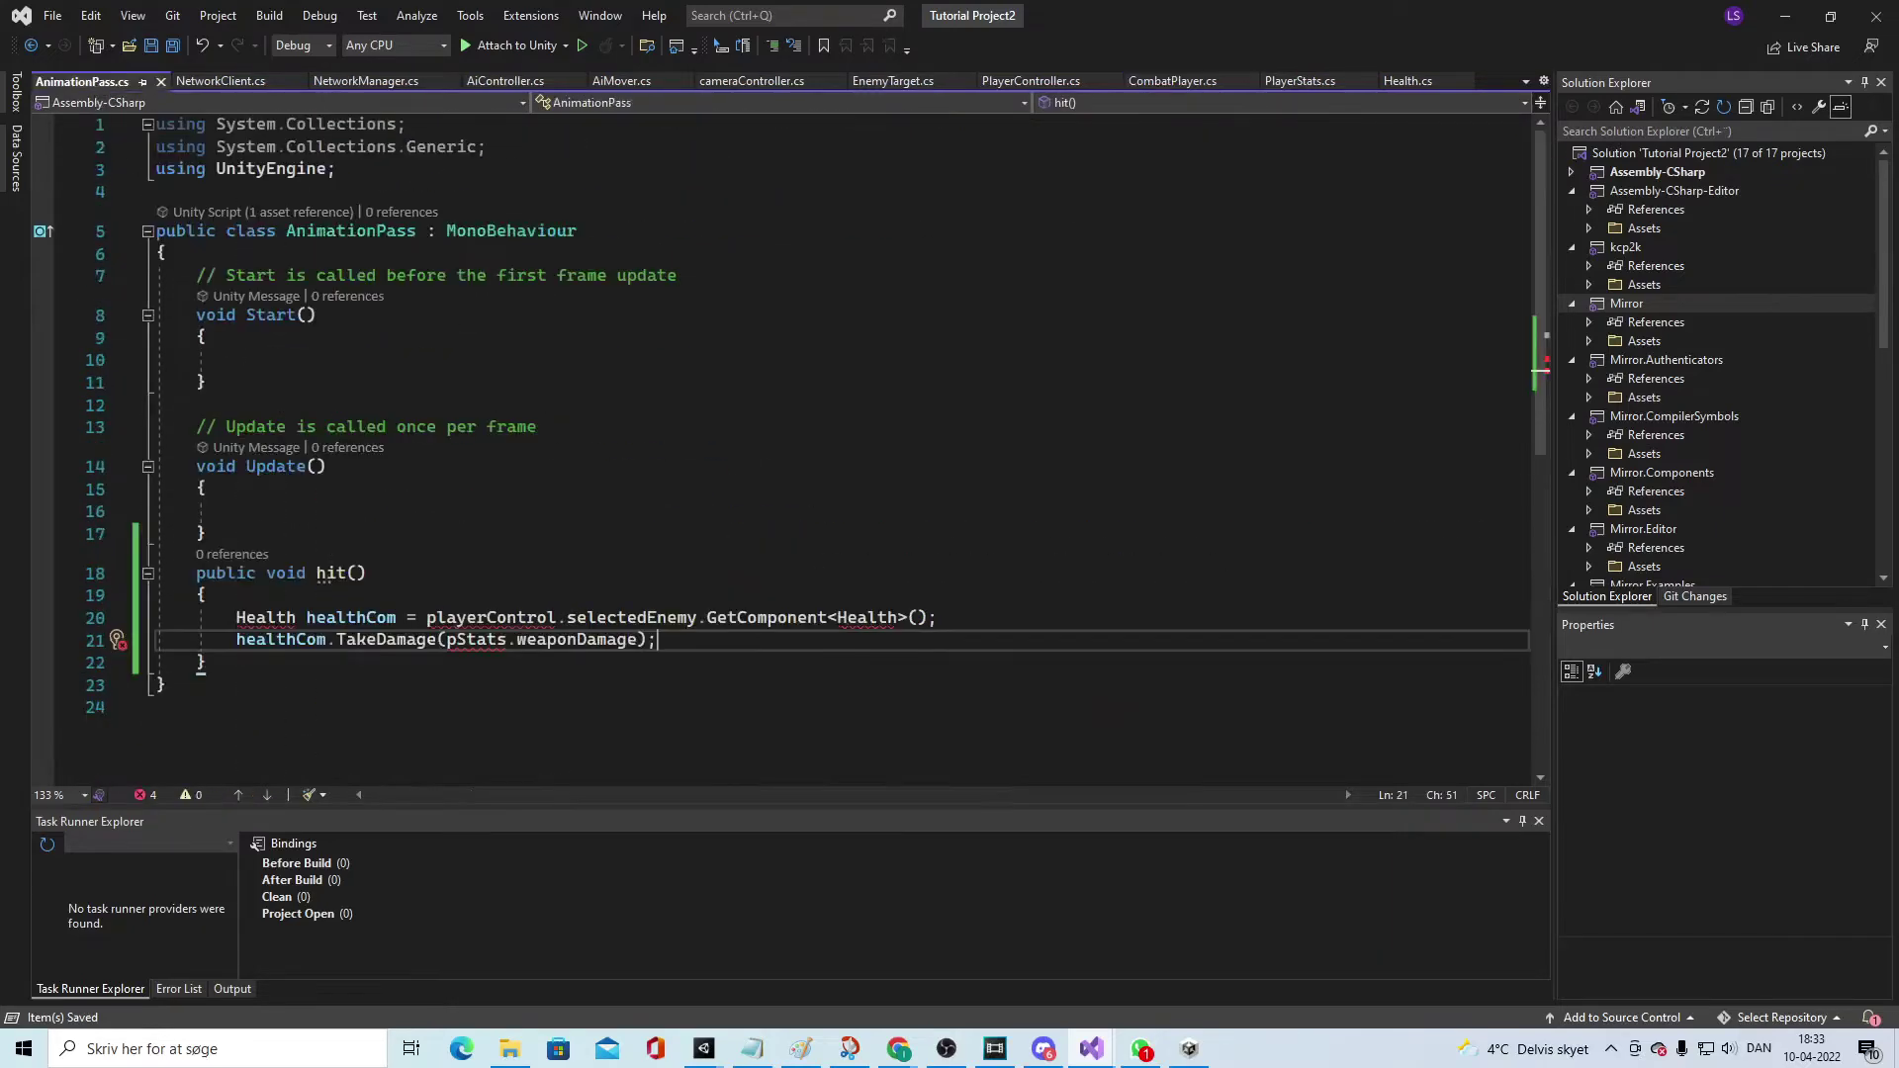
left_click(256, 250)
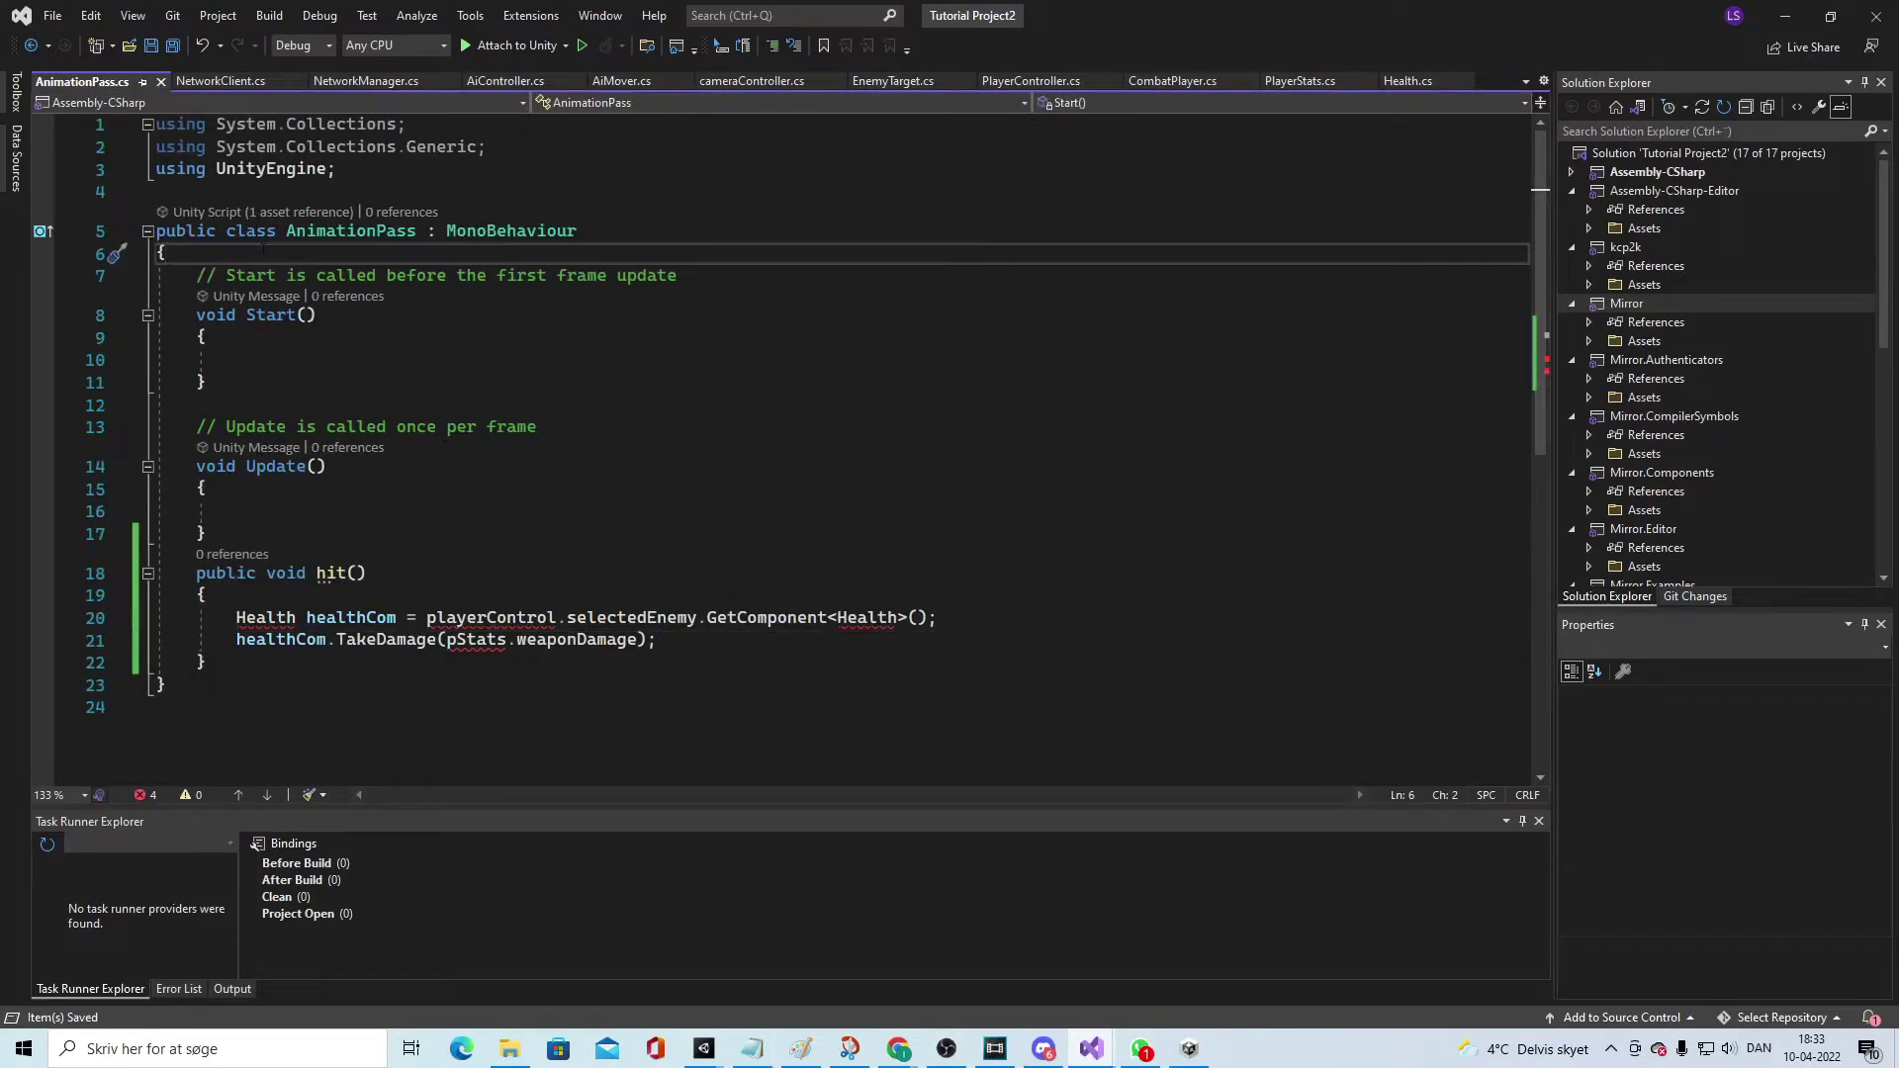
key("Return")
type("Hea")
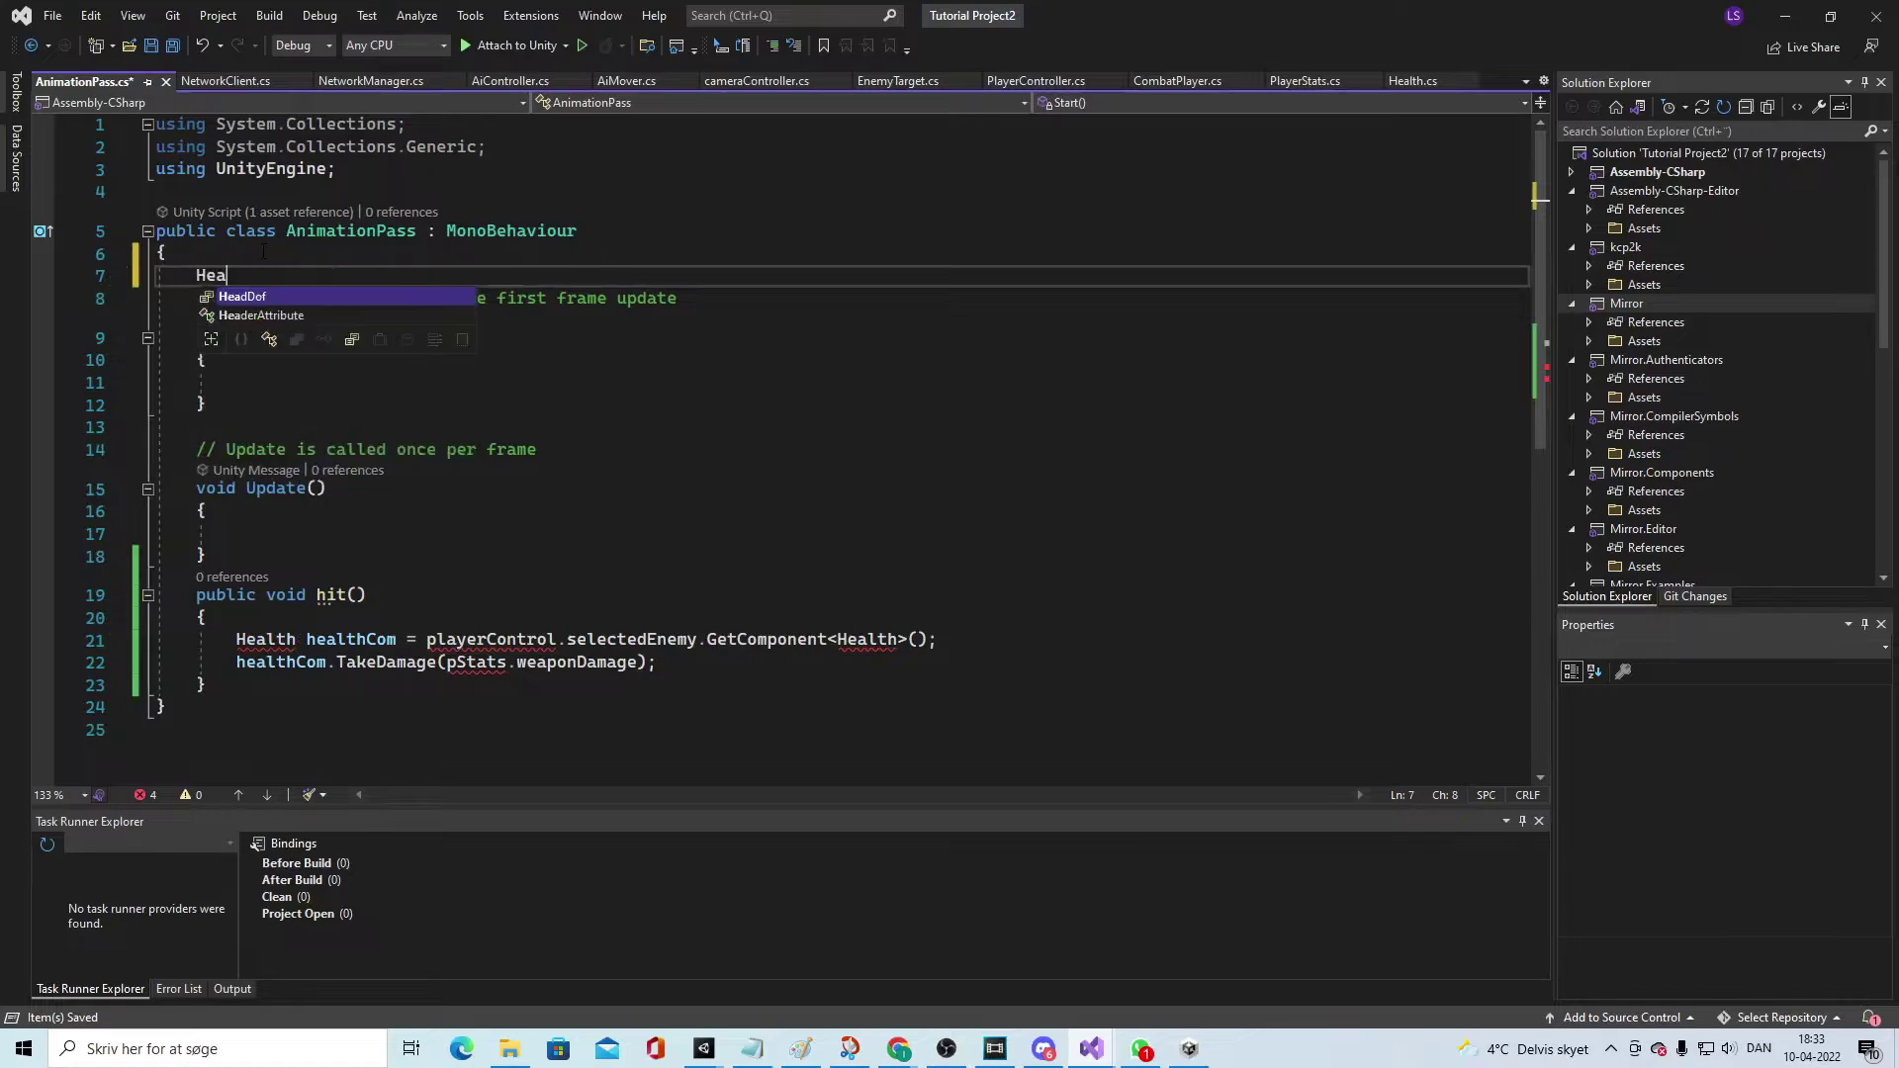
key("BackSpace")
key("BackSpace")
key("BackSpace")
Step: Add a using directive for RPG.Combat below the UnityEngine import in AnimationPass.cs
left_click(371, 170)
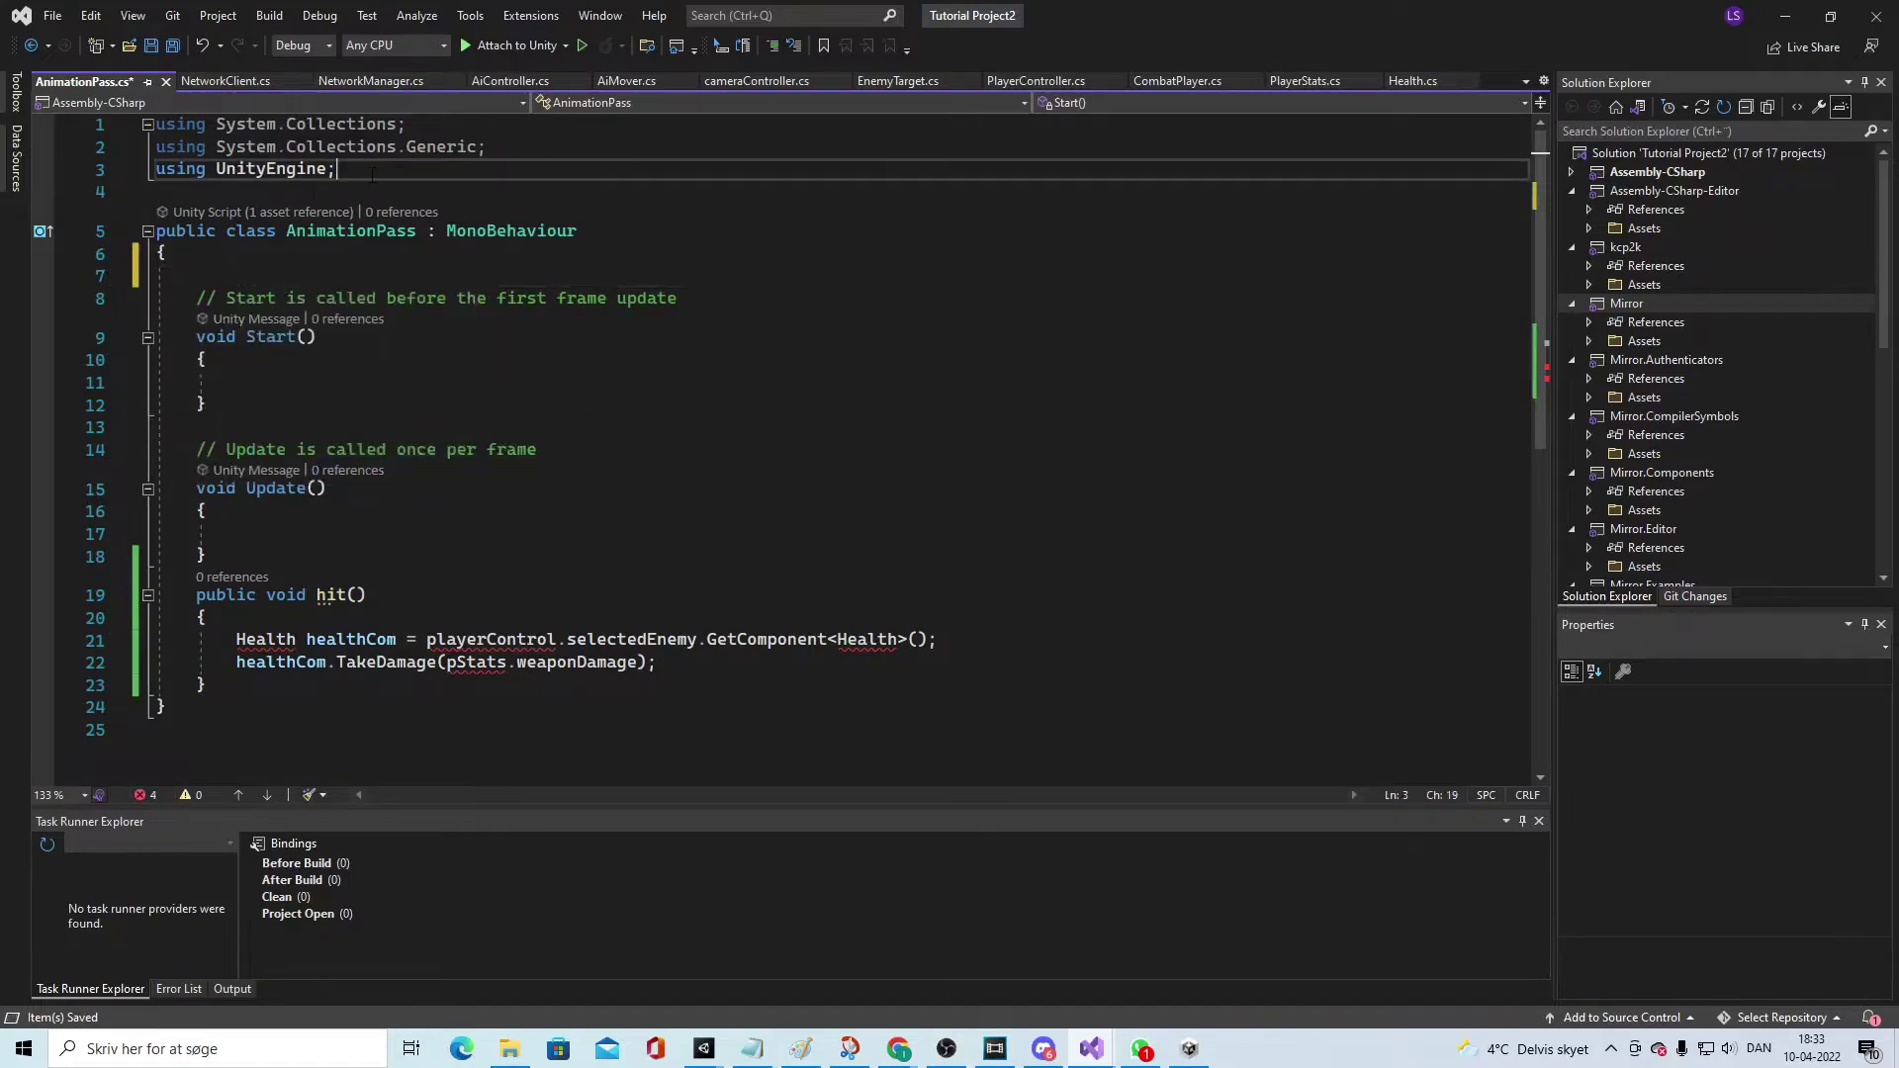
key("Return")
type("u")
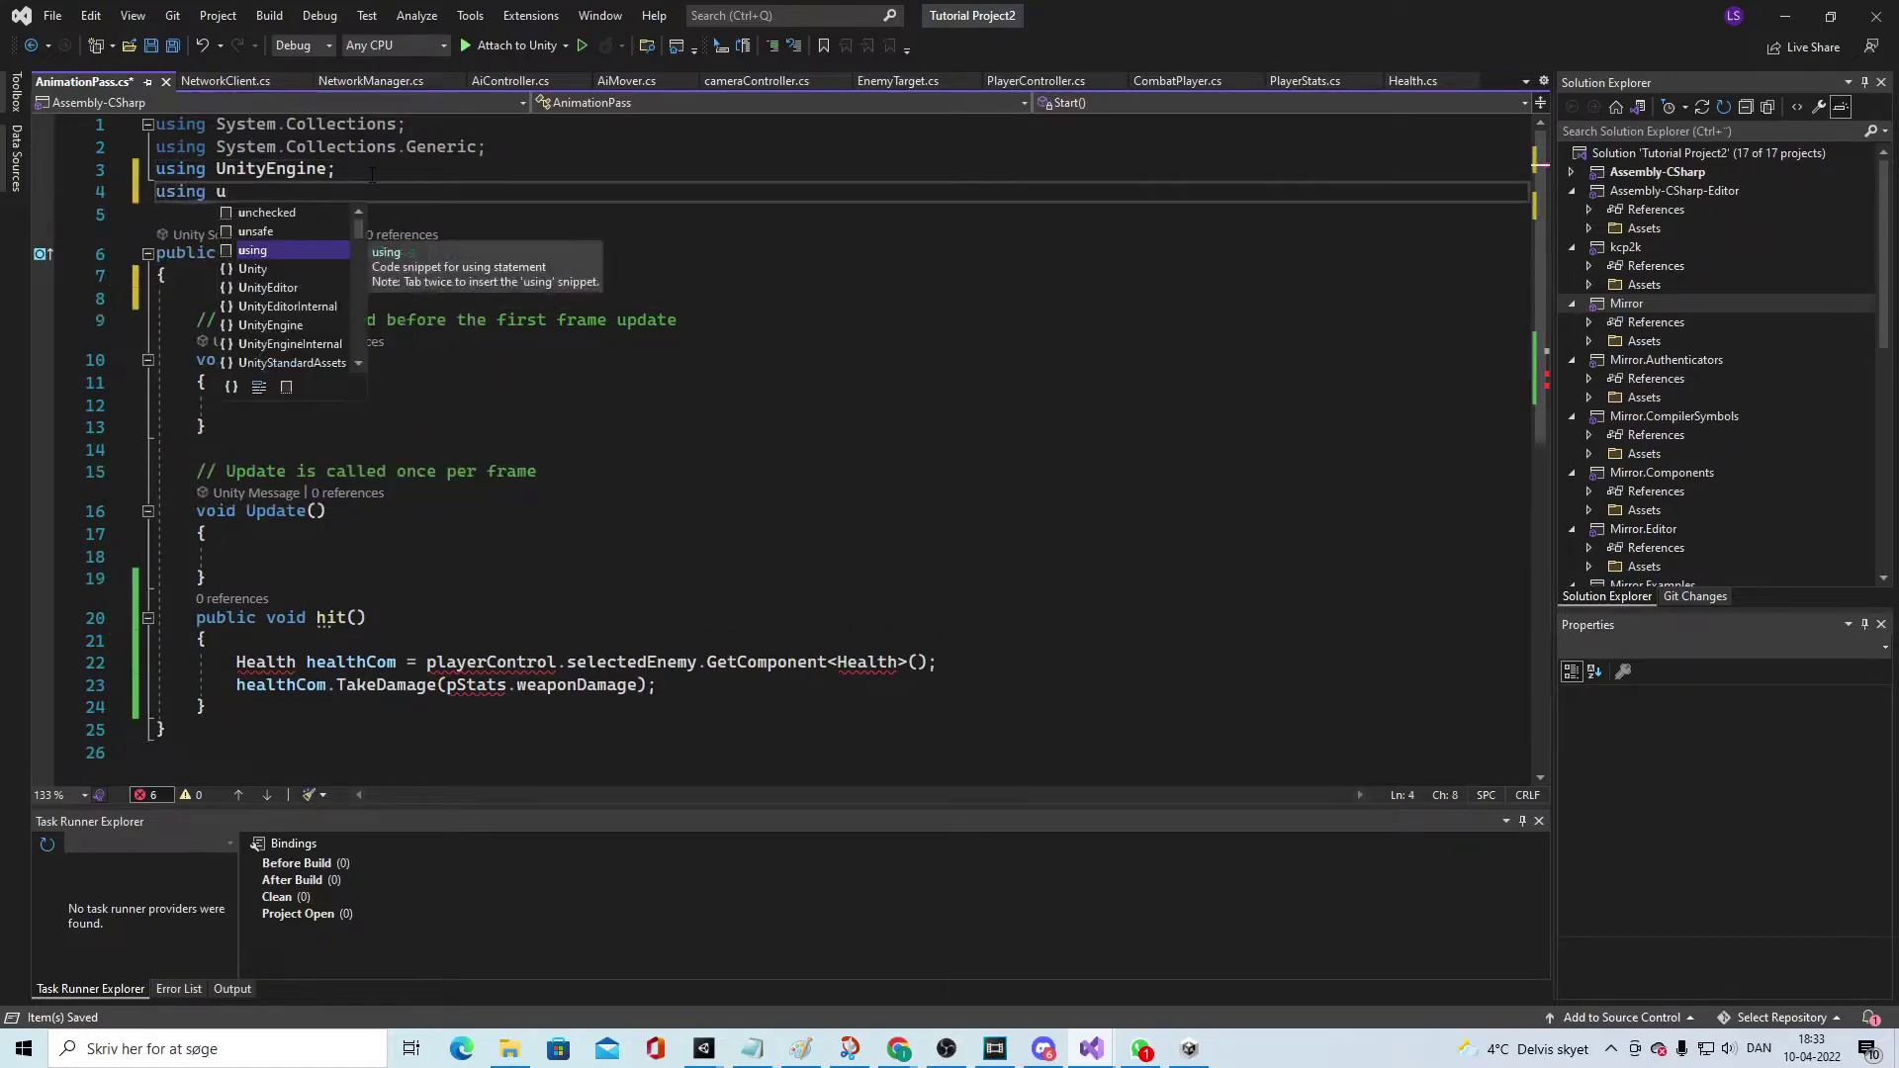
type("sing rpg.Combat")
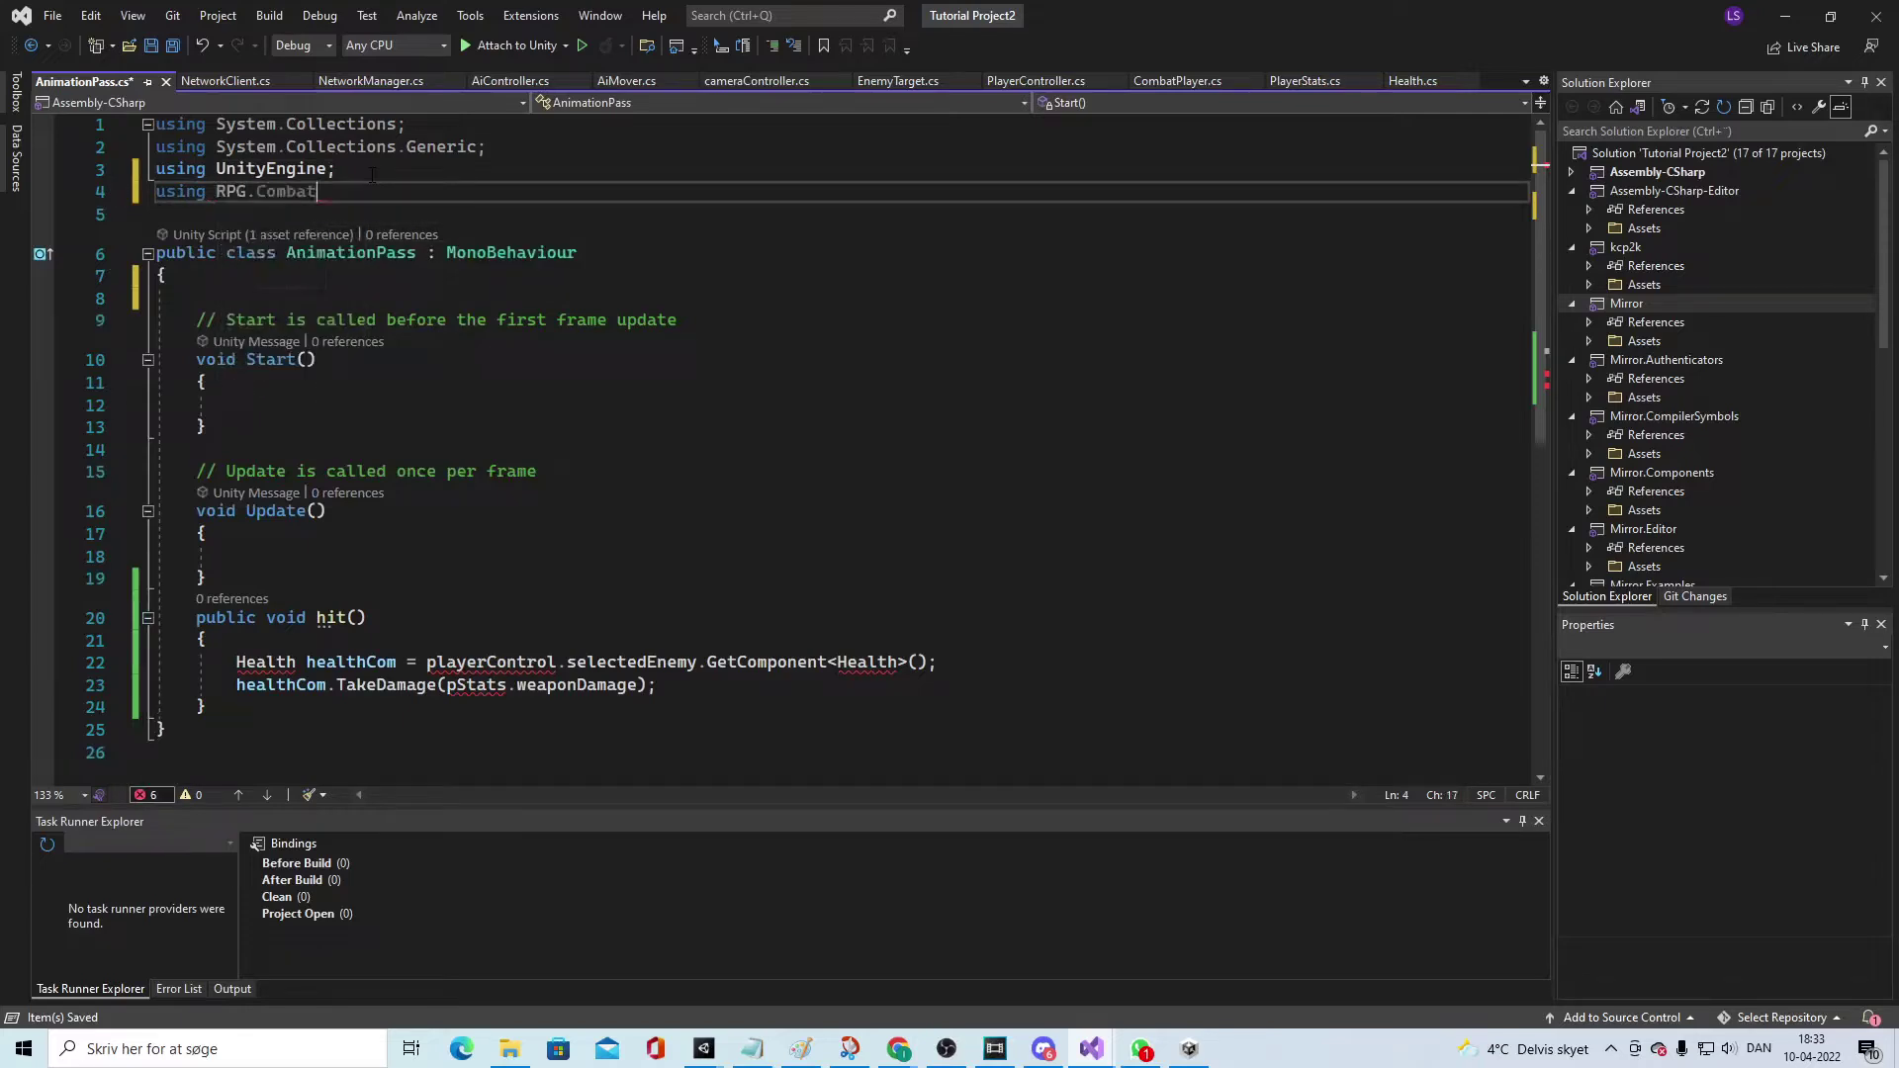
type(";")
Step: Add a using directive for RPG.Stats below the RPG.Combat import in AnimationPass.cs
key("Return")
type("us")
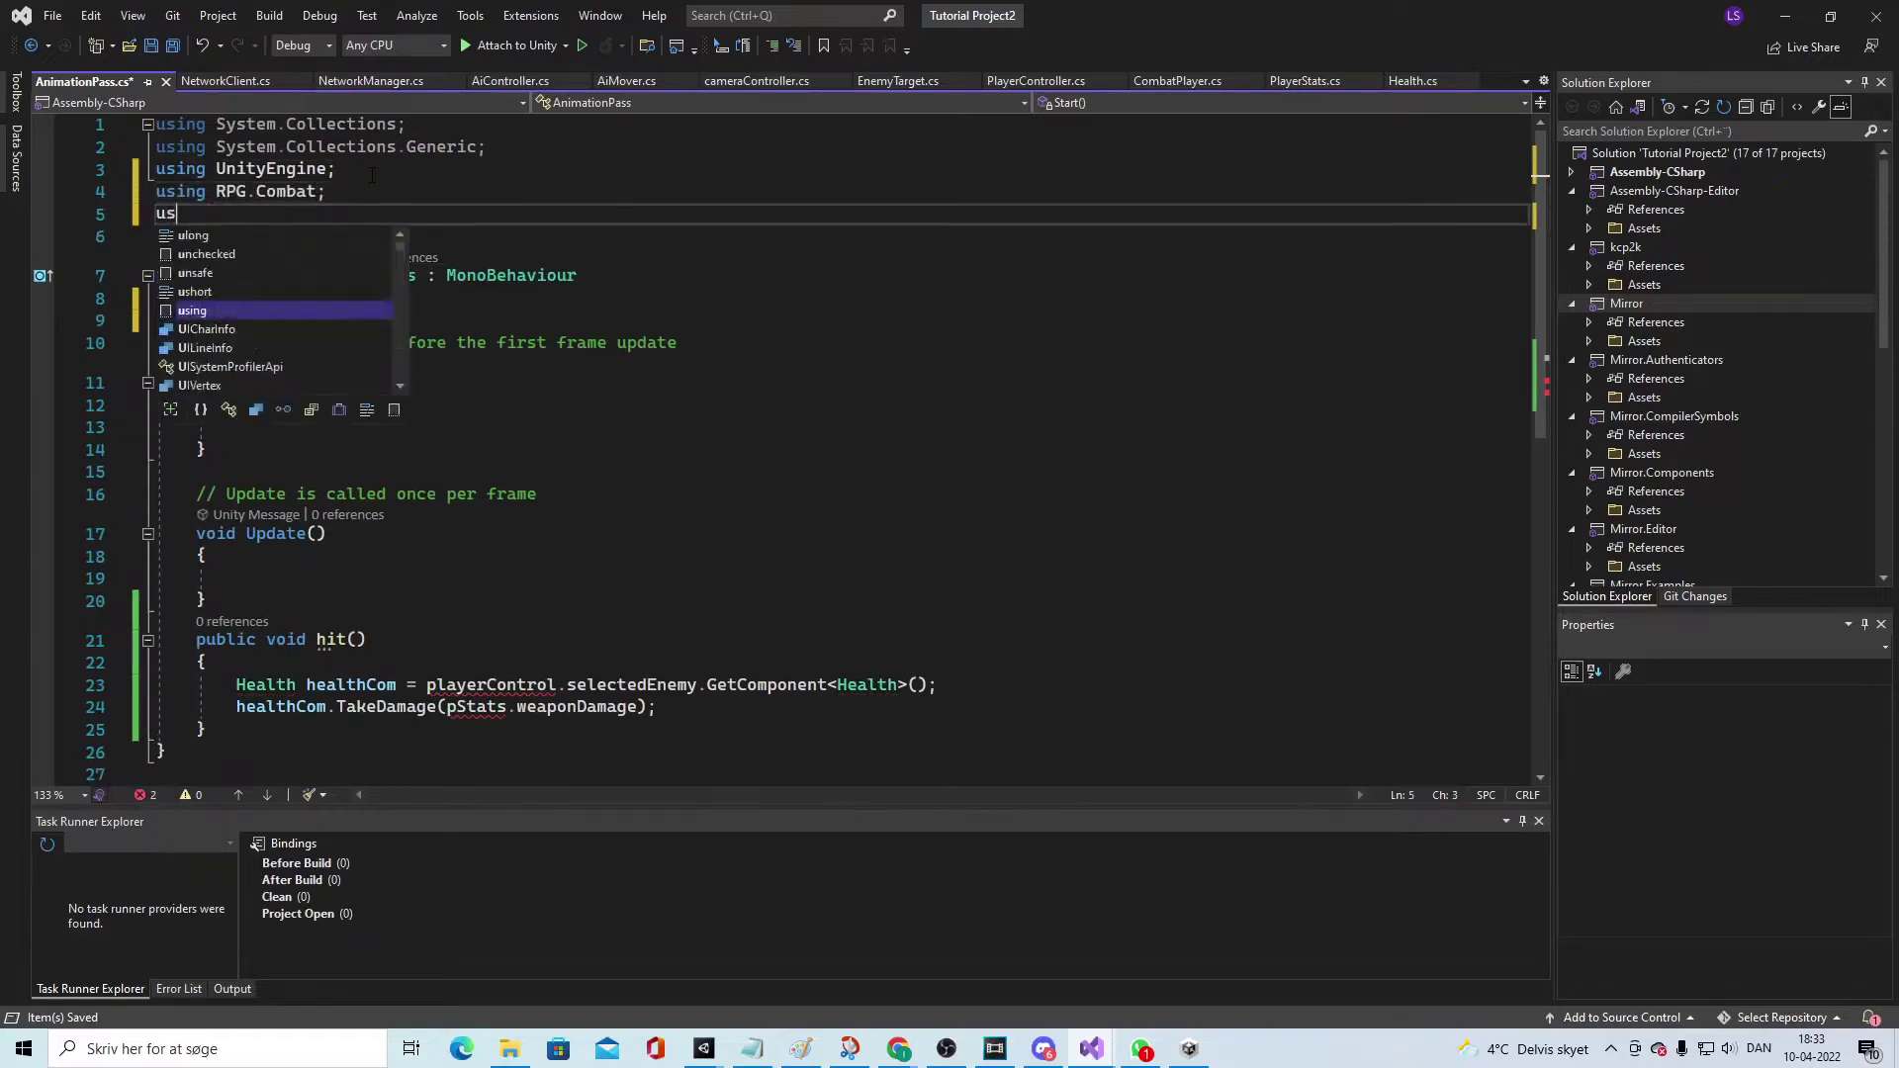
type("ing r")
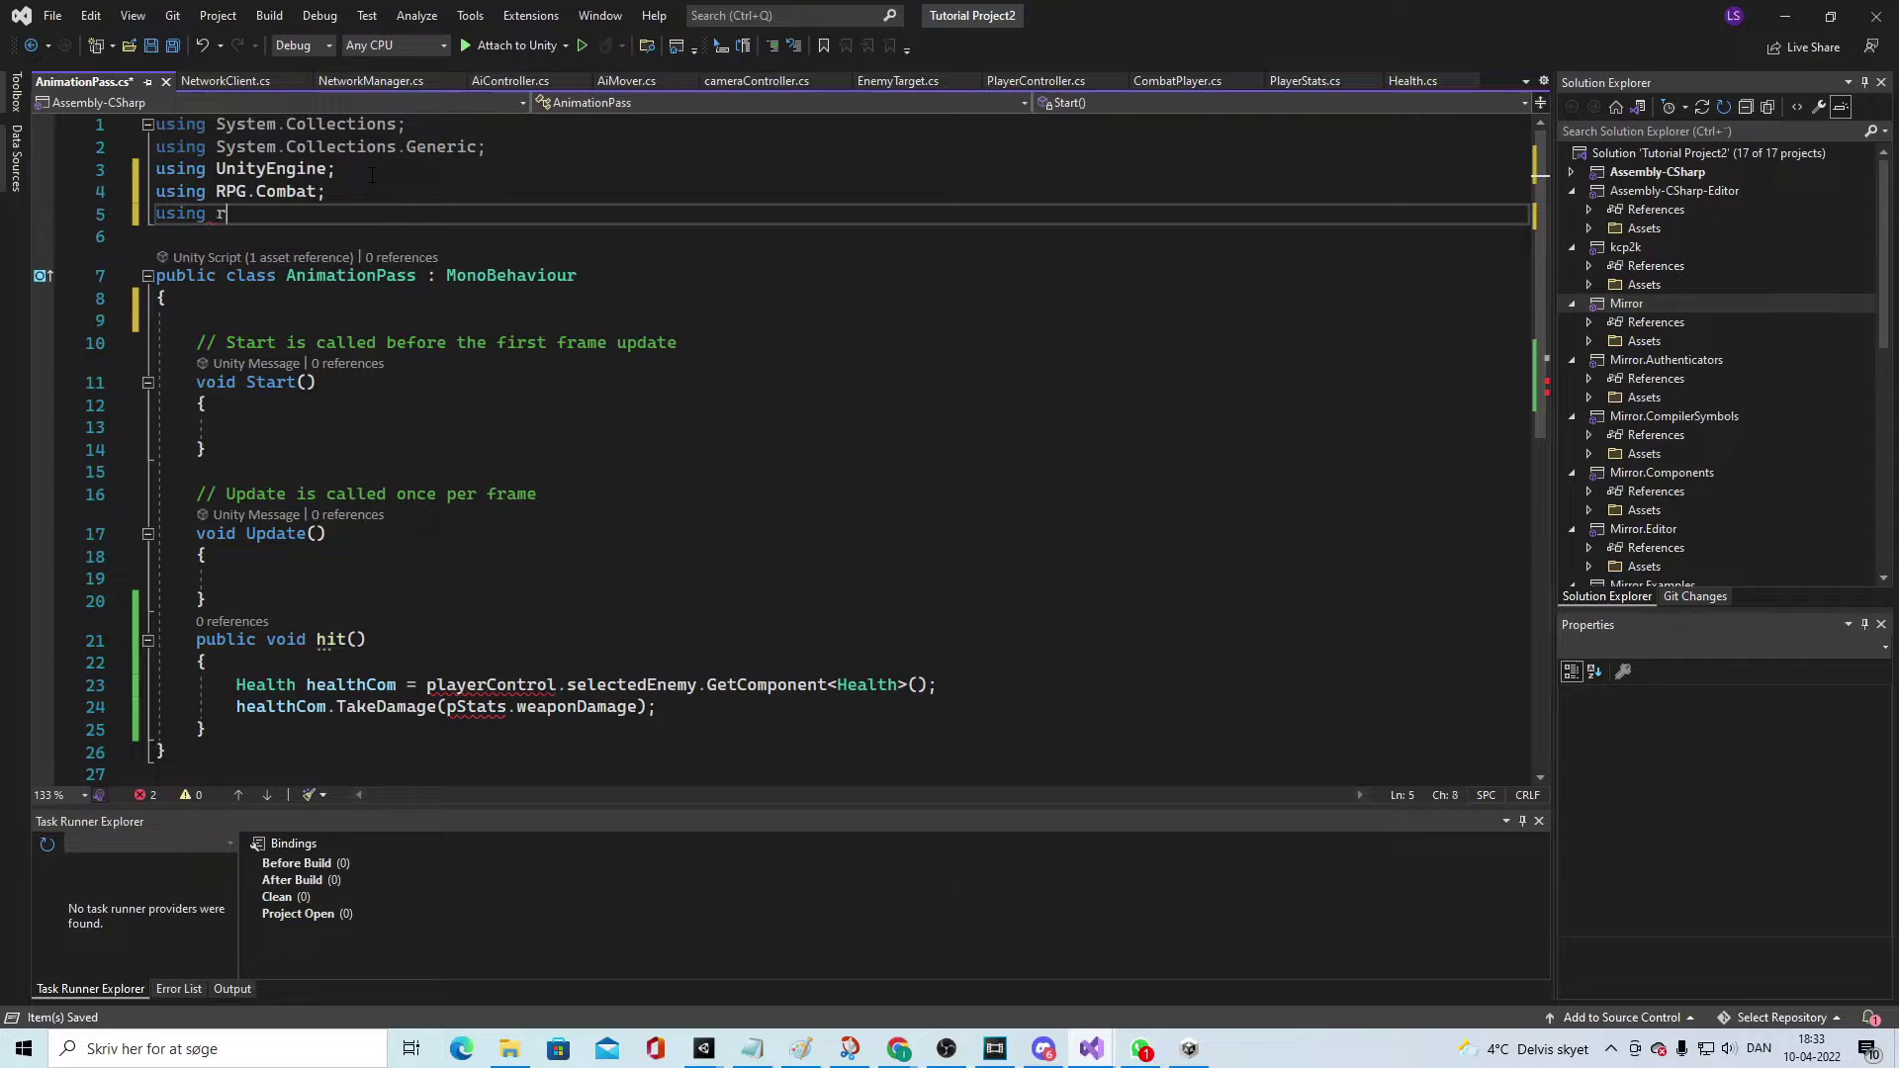
type("pg")
key("Tab")
type(".S")
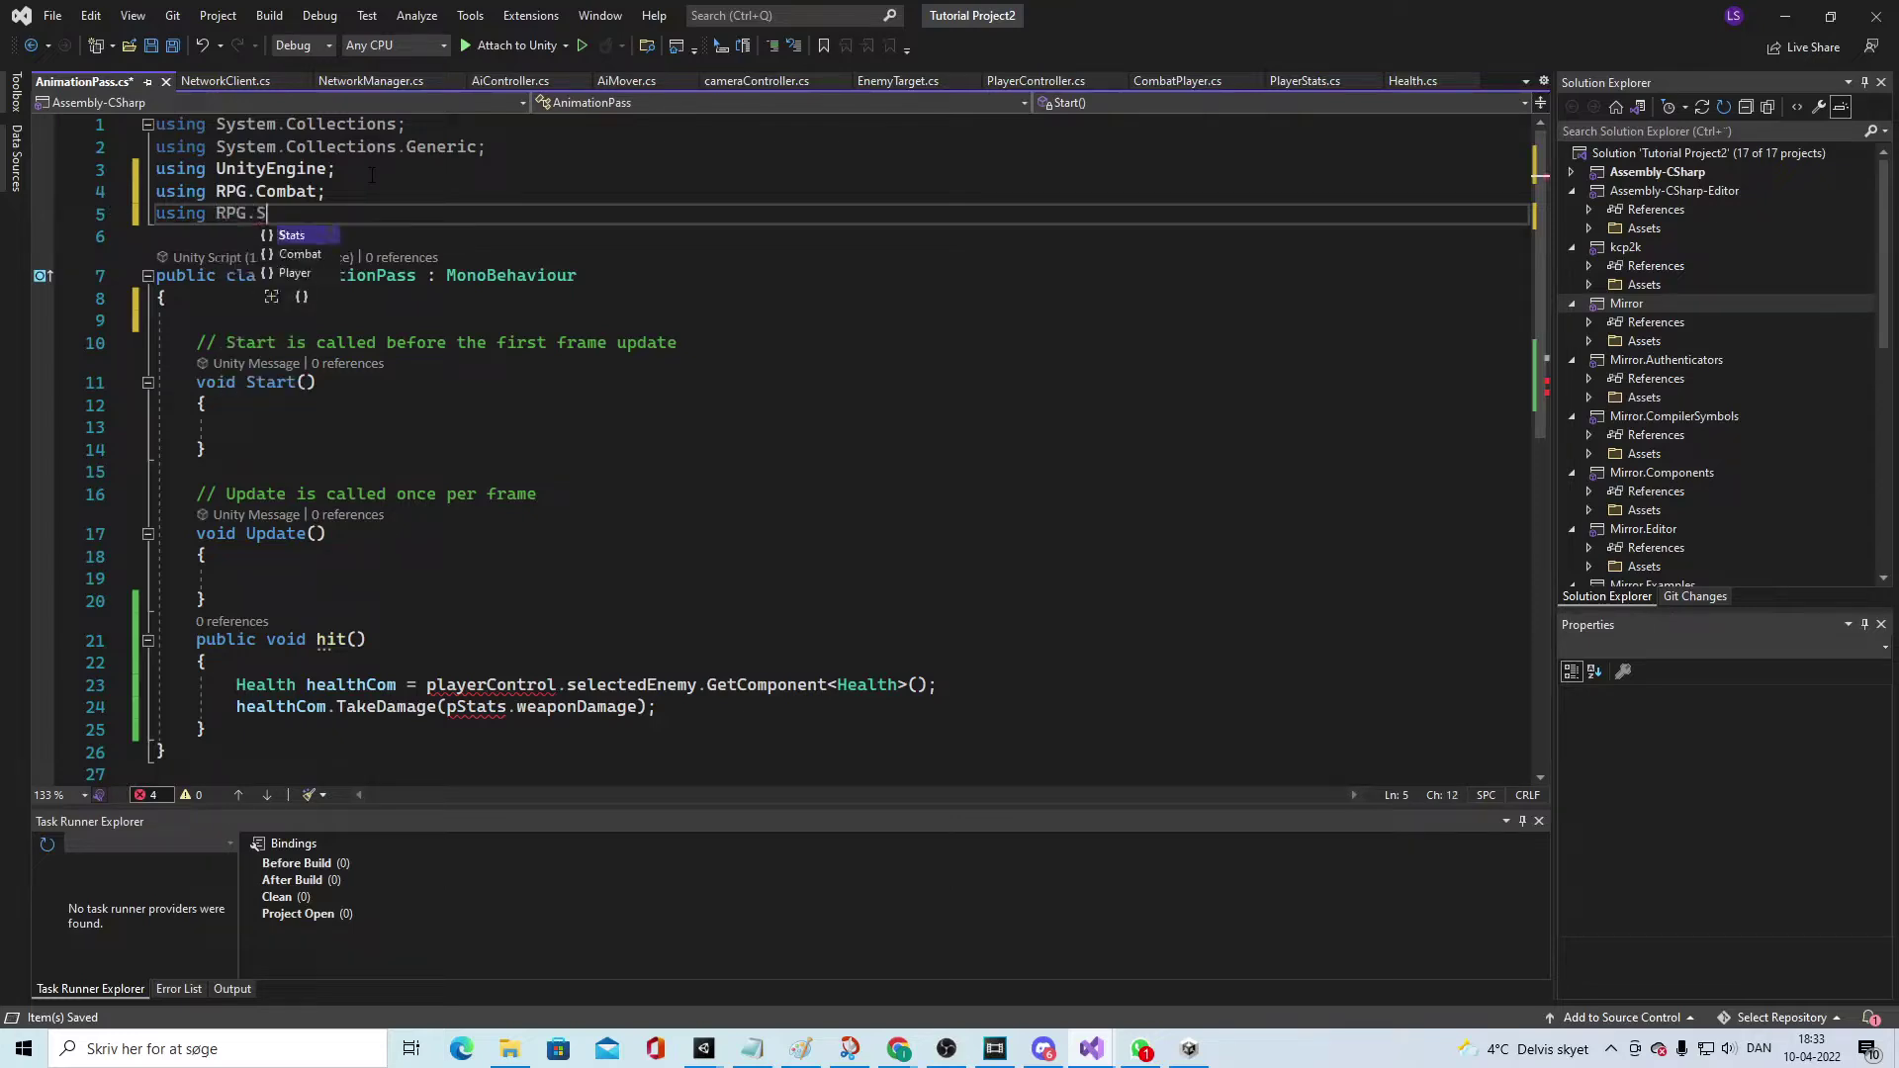
type("tats;")
Step: Add a using directive for RPG.Player below the RPG.Stats import and save the script
key("Return")
type("using RPG.")
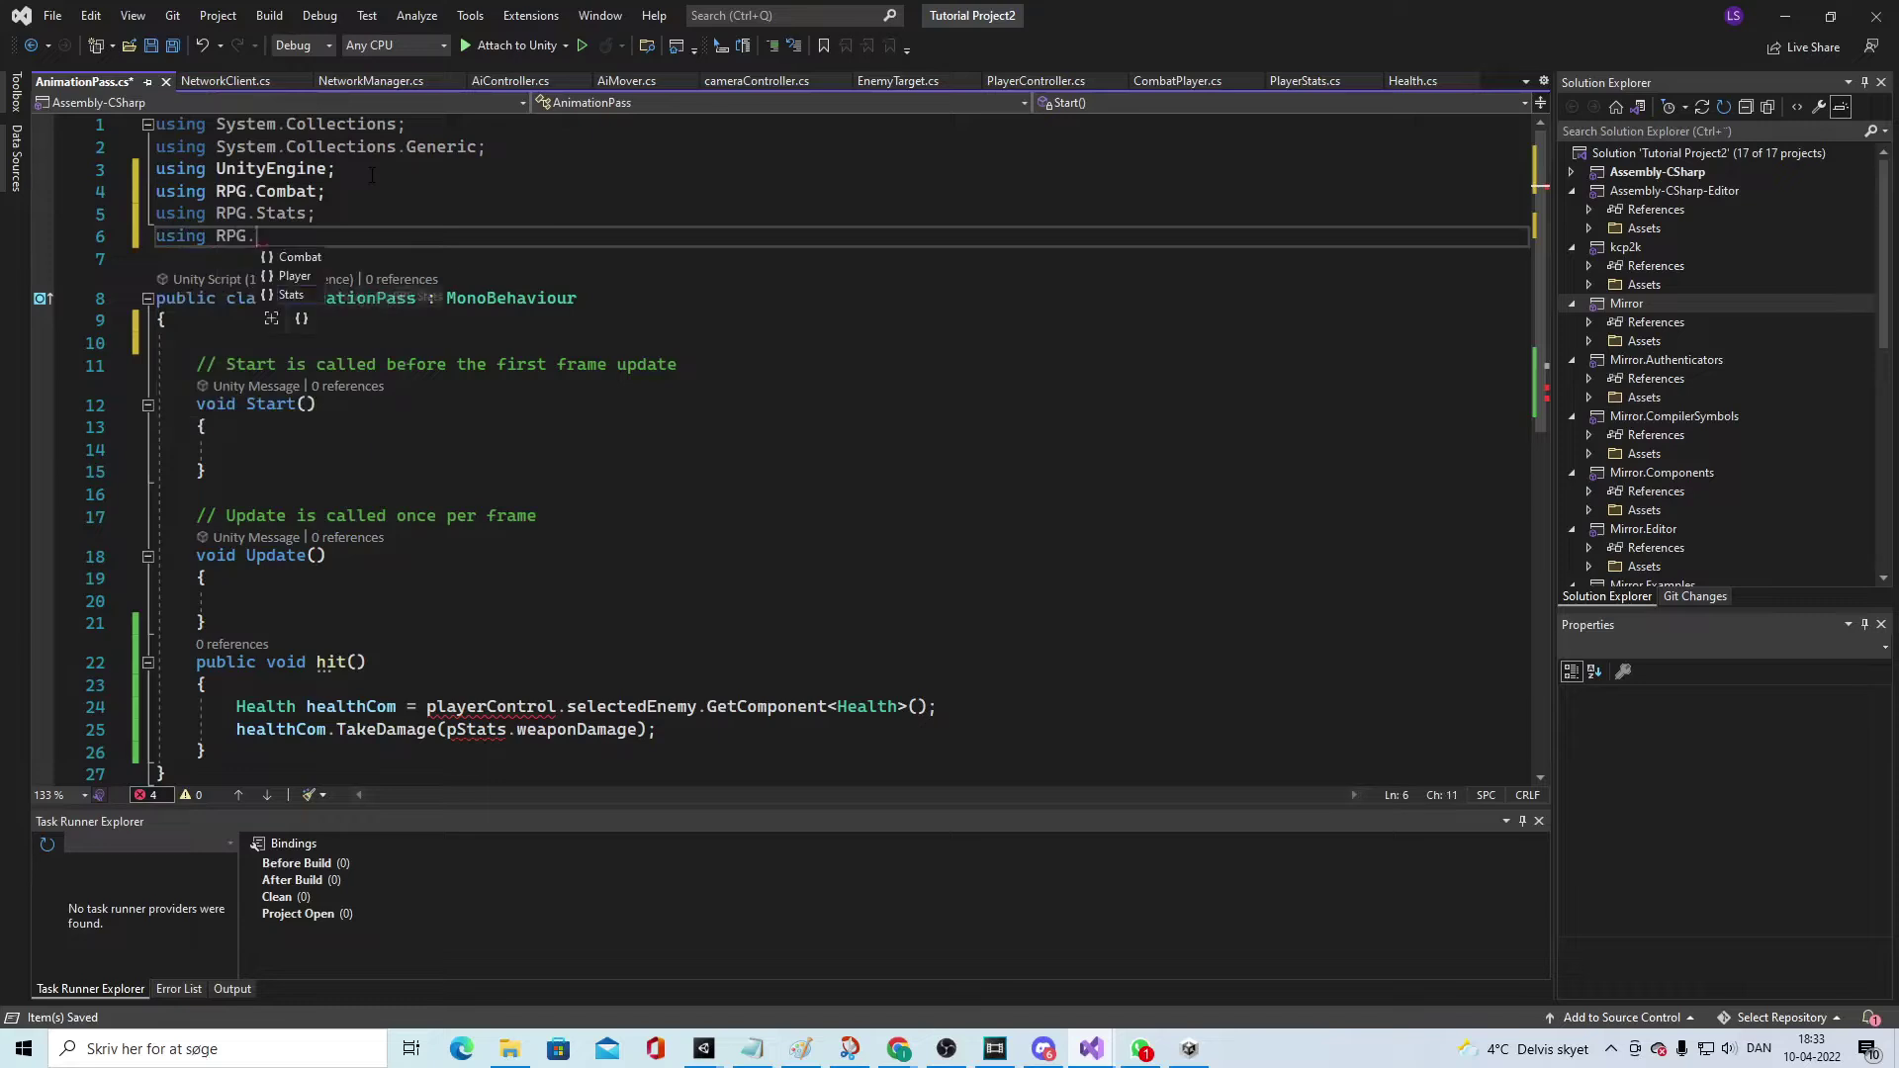
key("BackSpace")
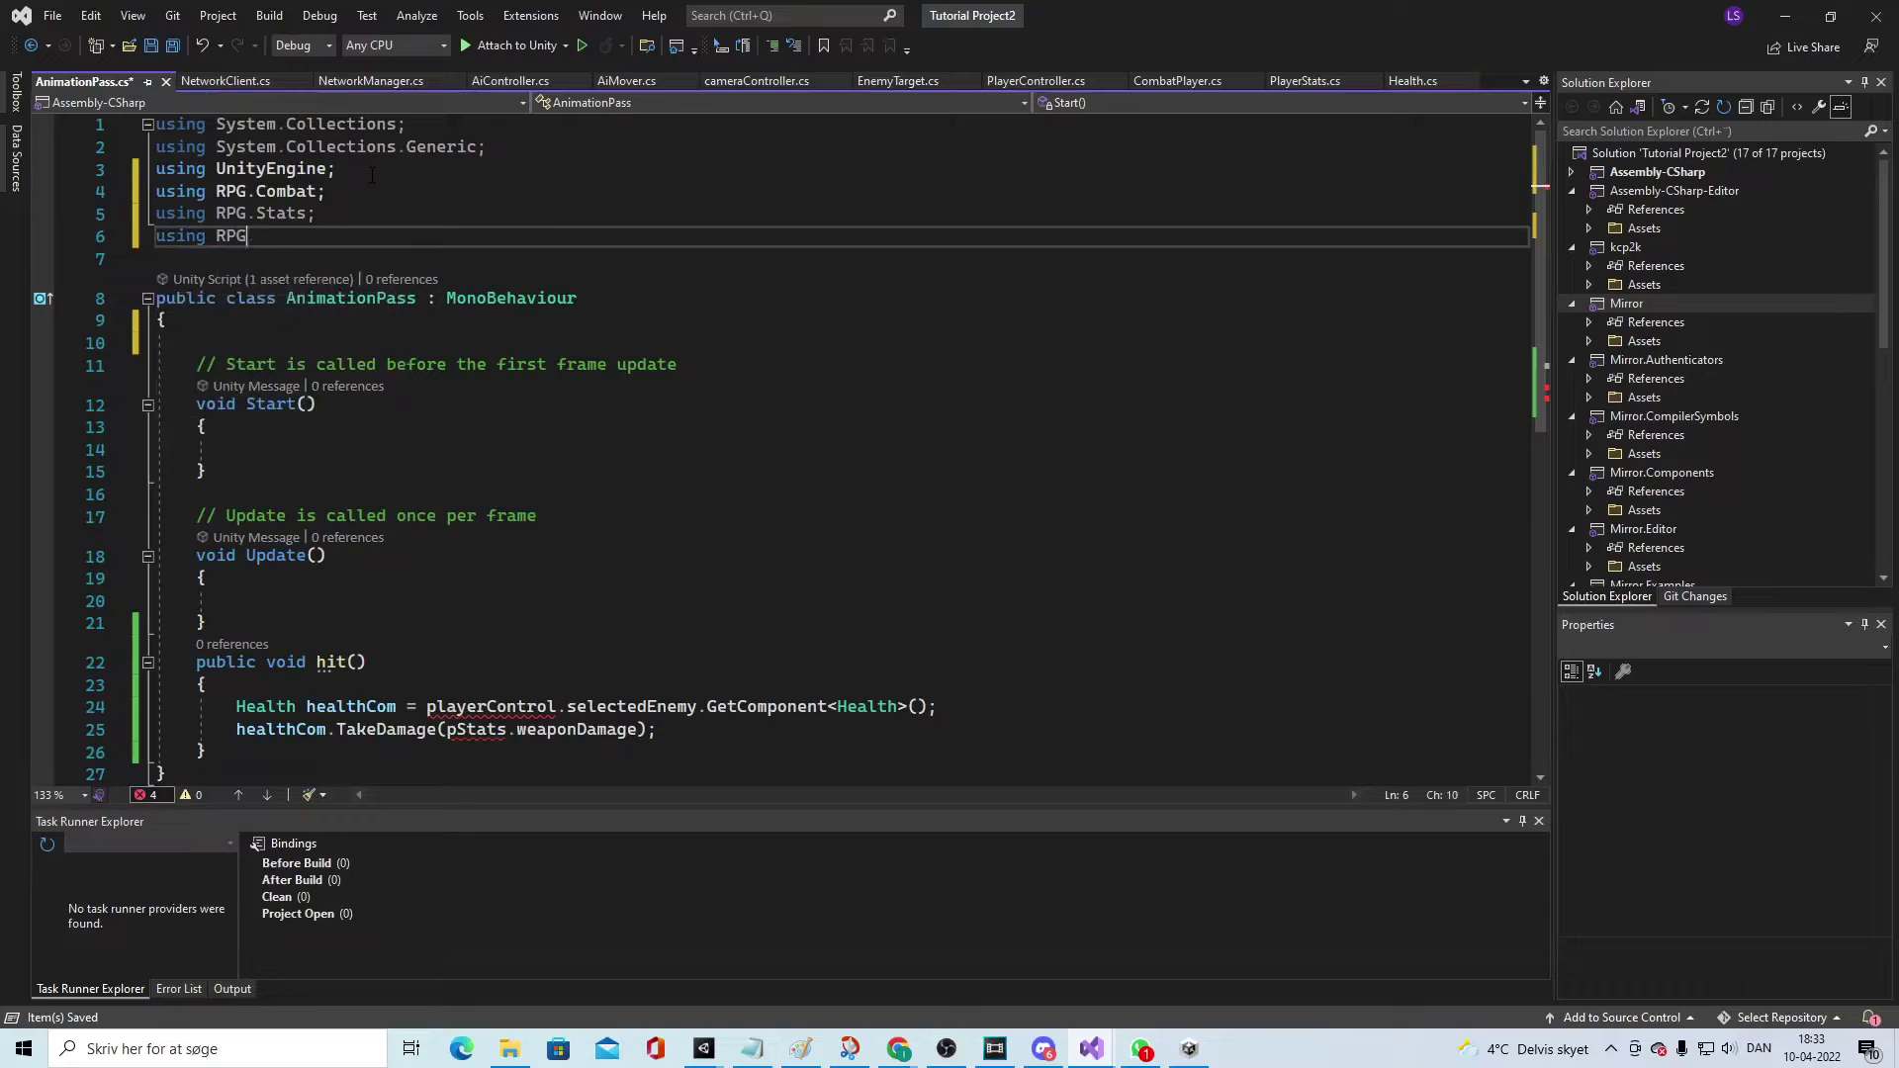
type(".Player;")
key("ctrl+s")
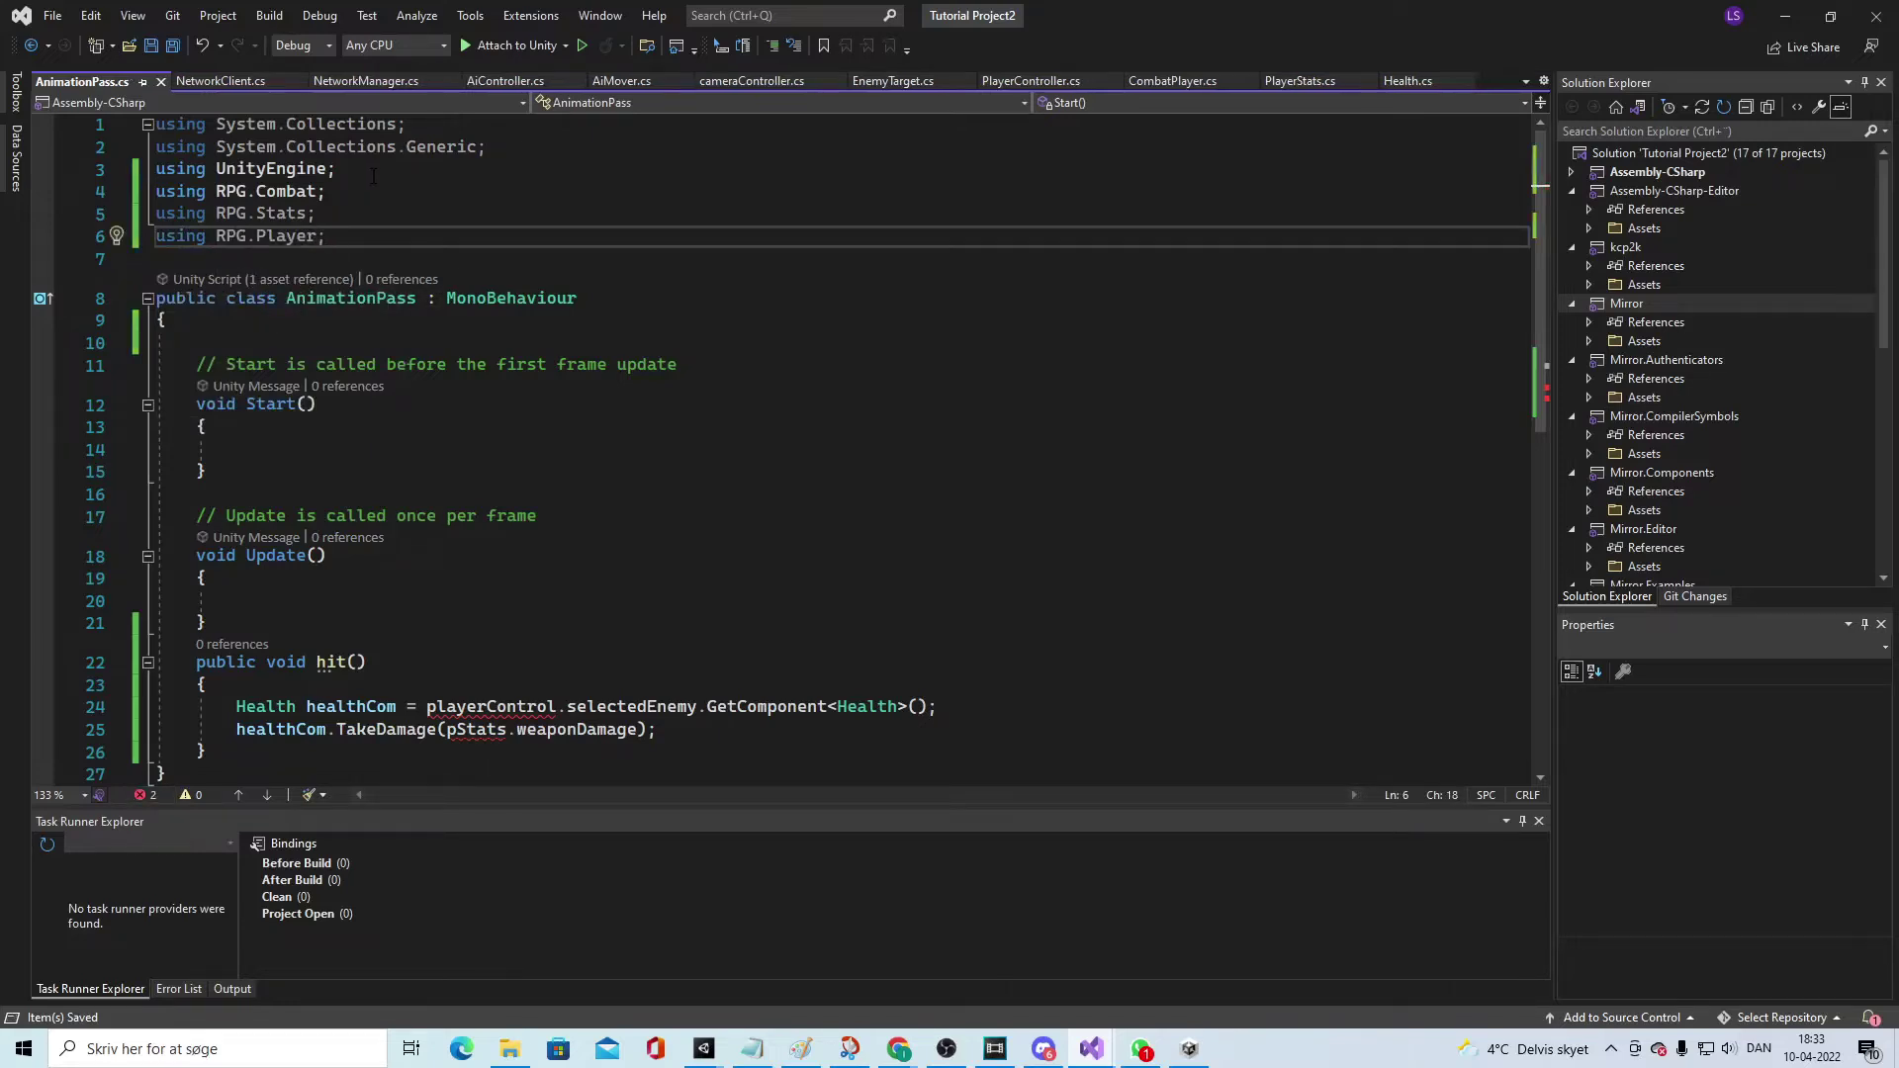
Step: Declare a public PlayerController field named playerControl at the start of the AnimationPass class and save the script
left_click(371, 341)
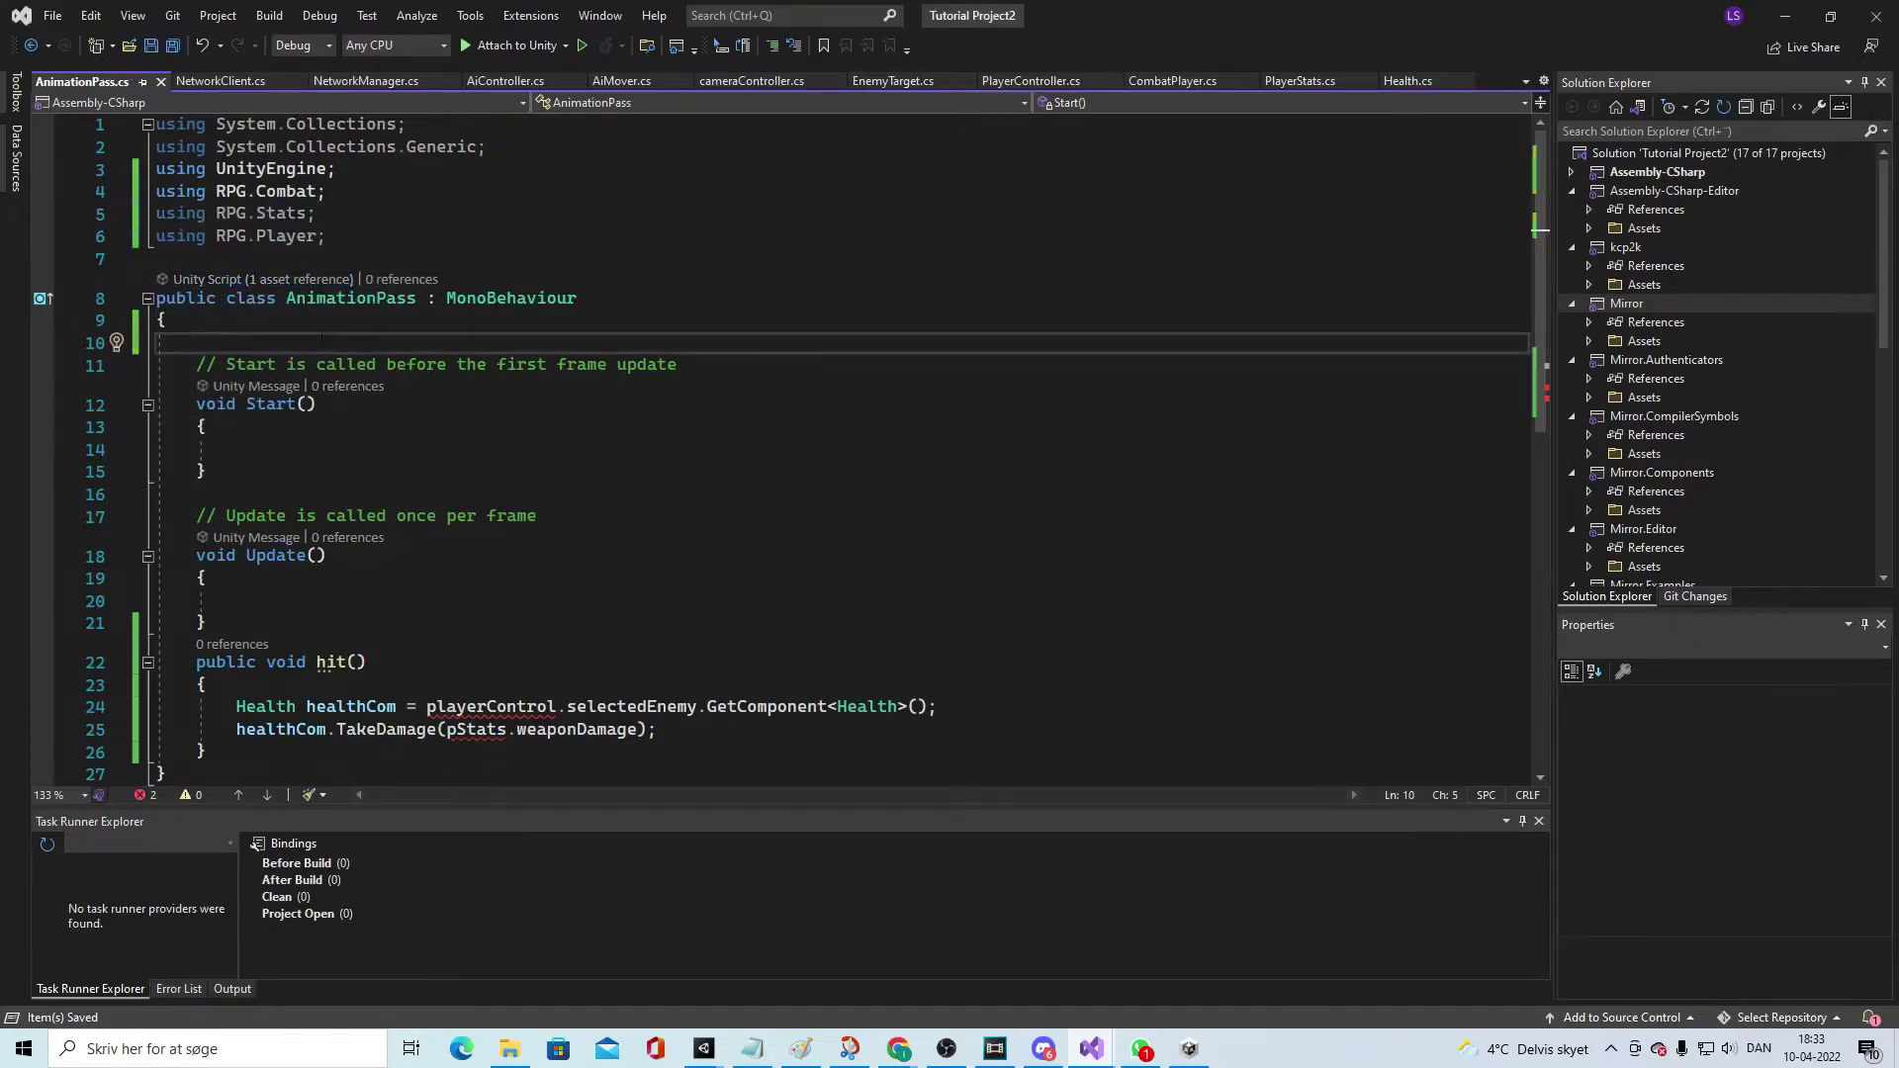
left_click(265, 325)
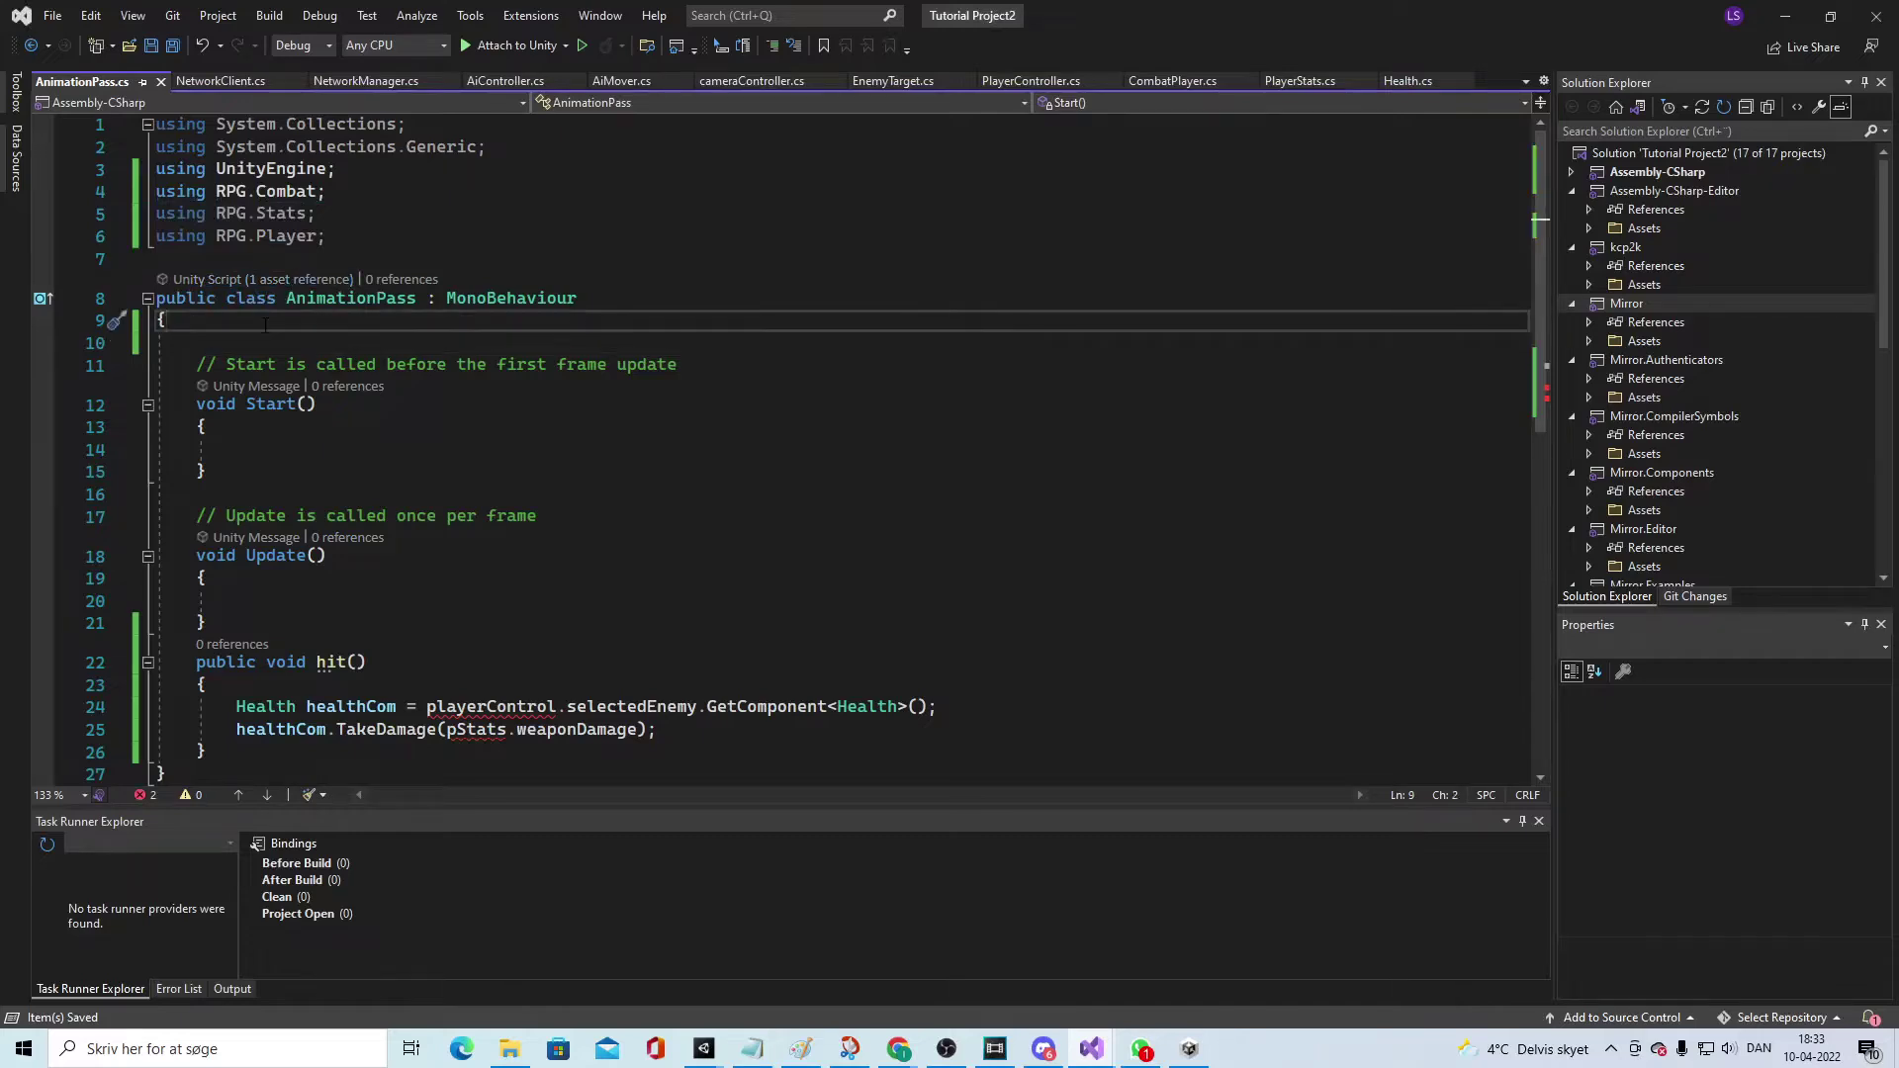
key("Return")
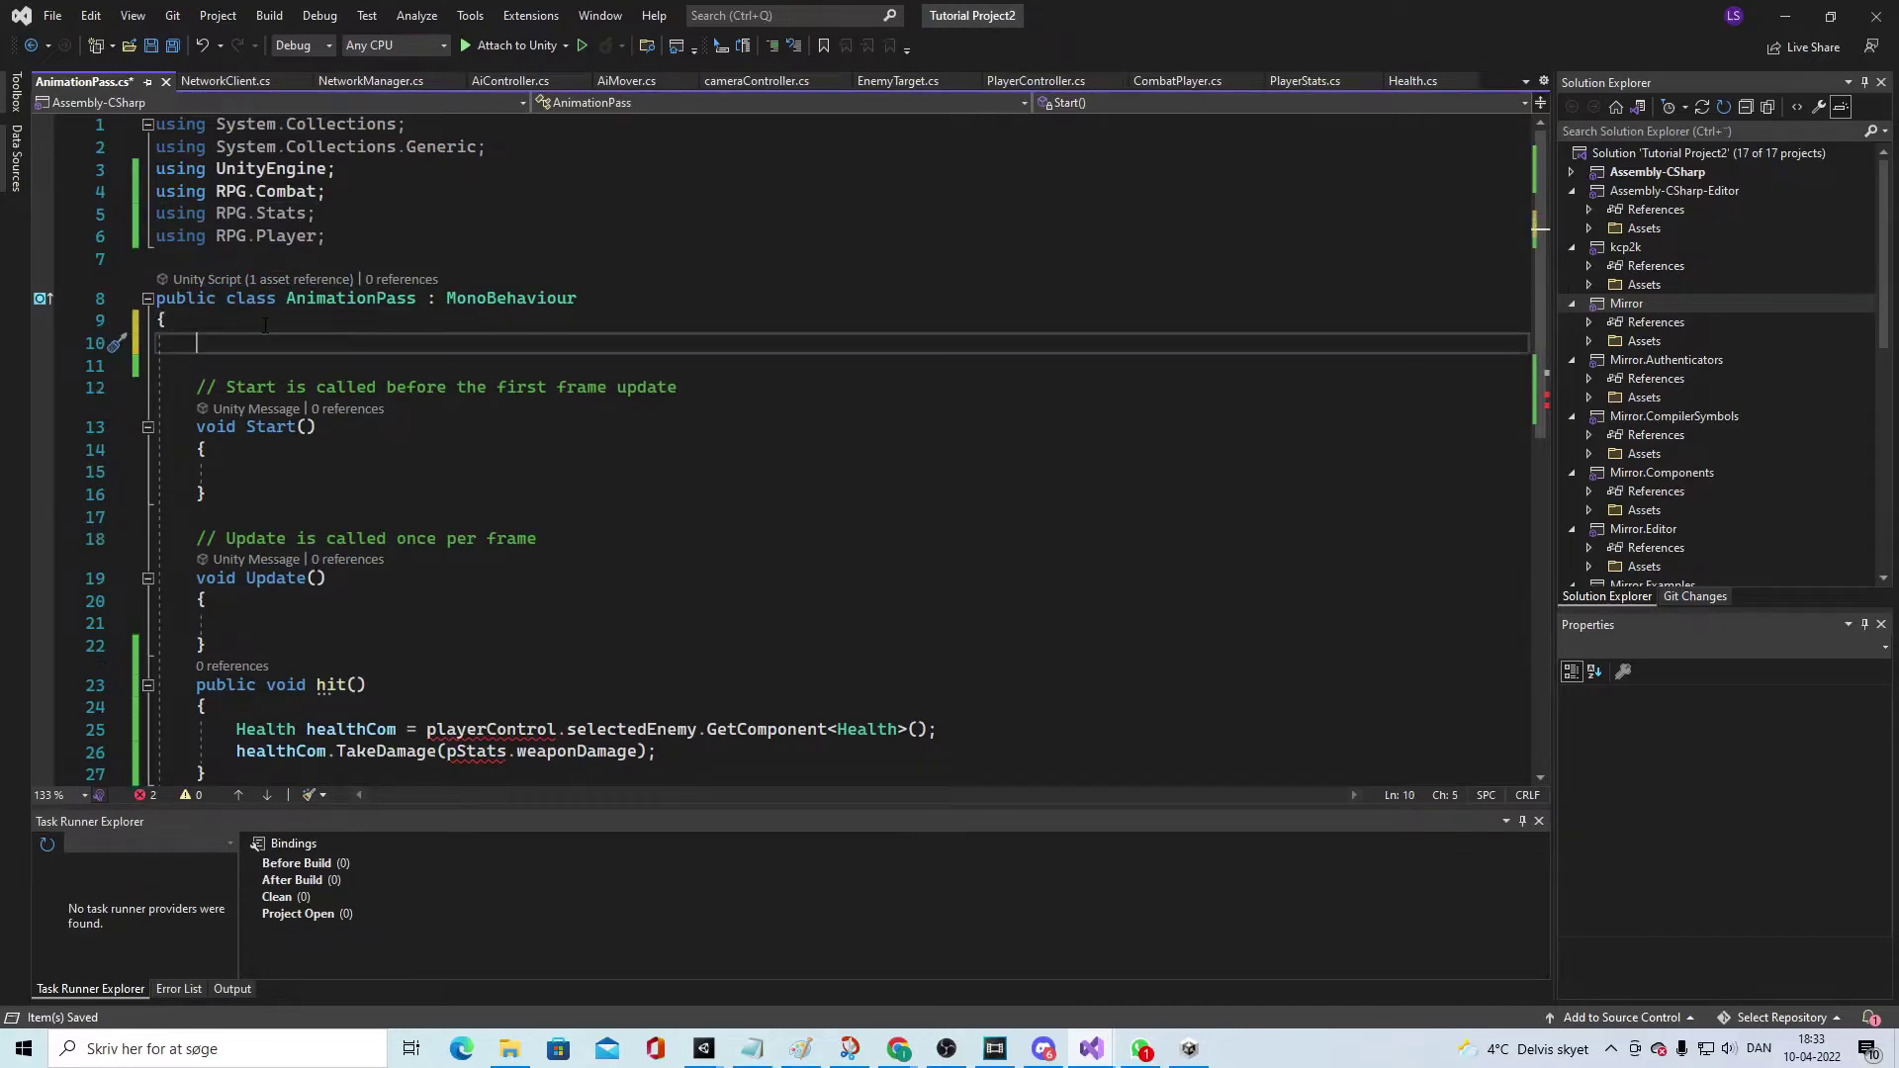
type("public ")
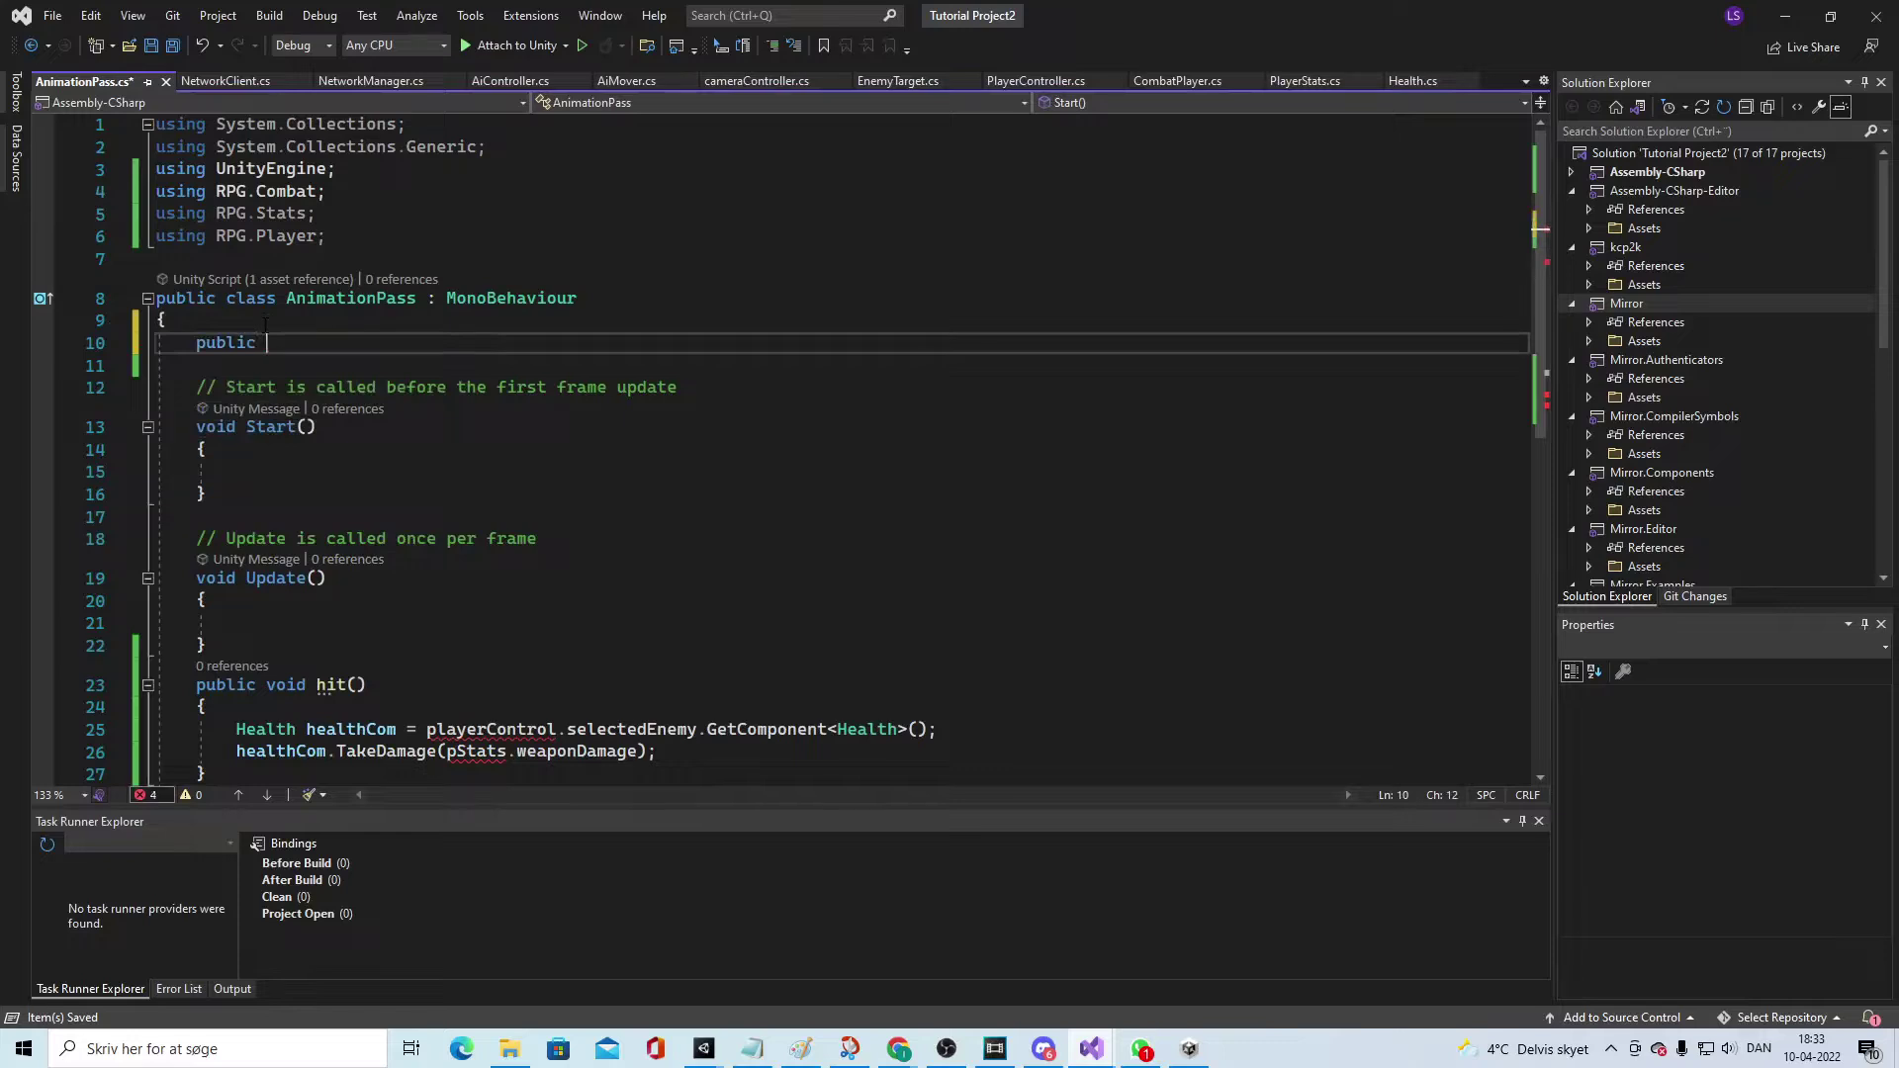
type("PlayerController")
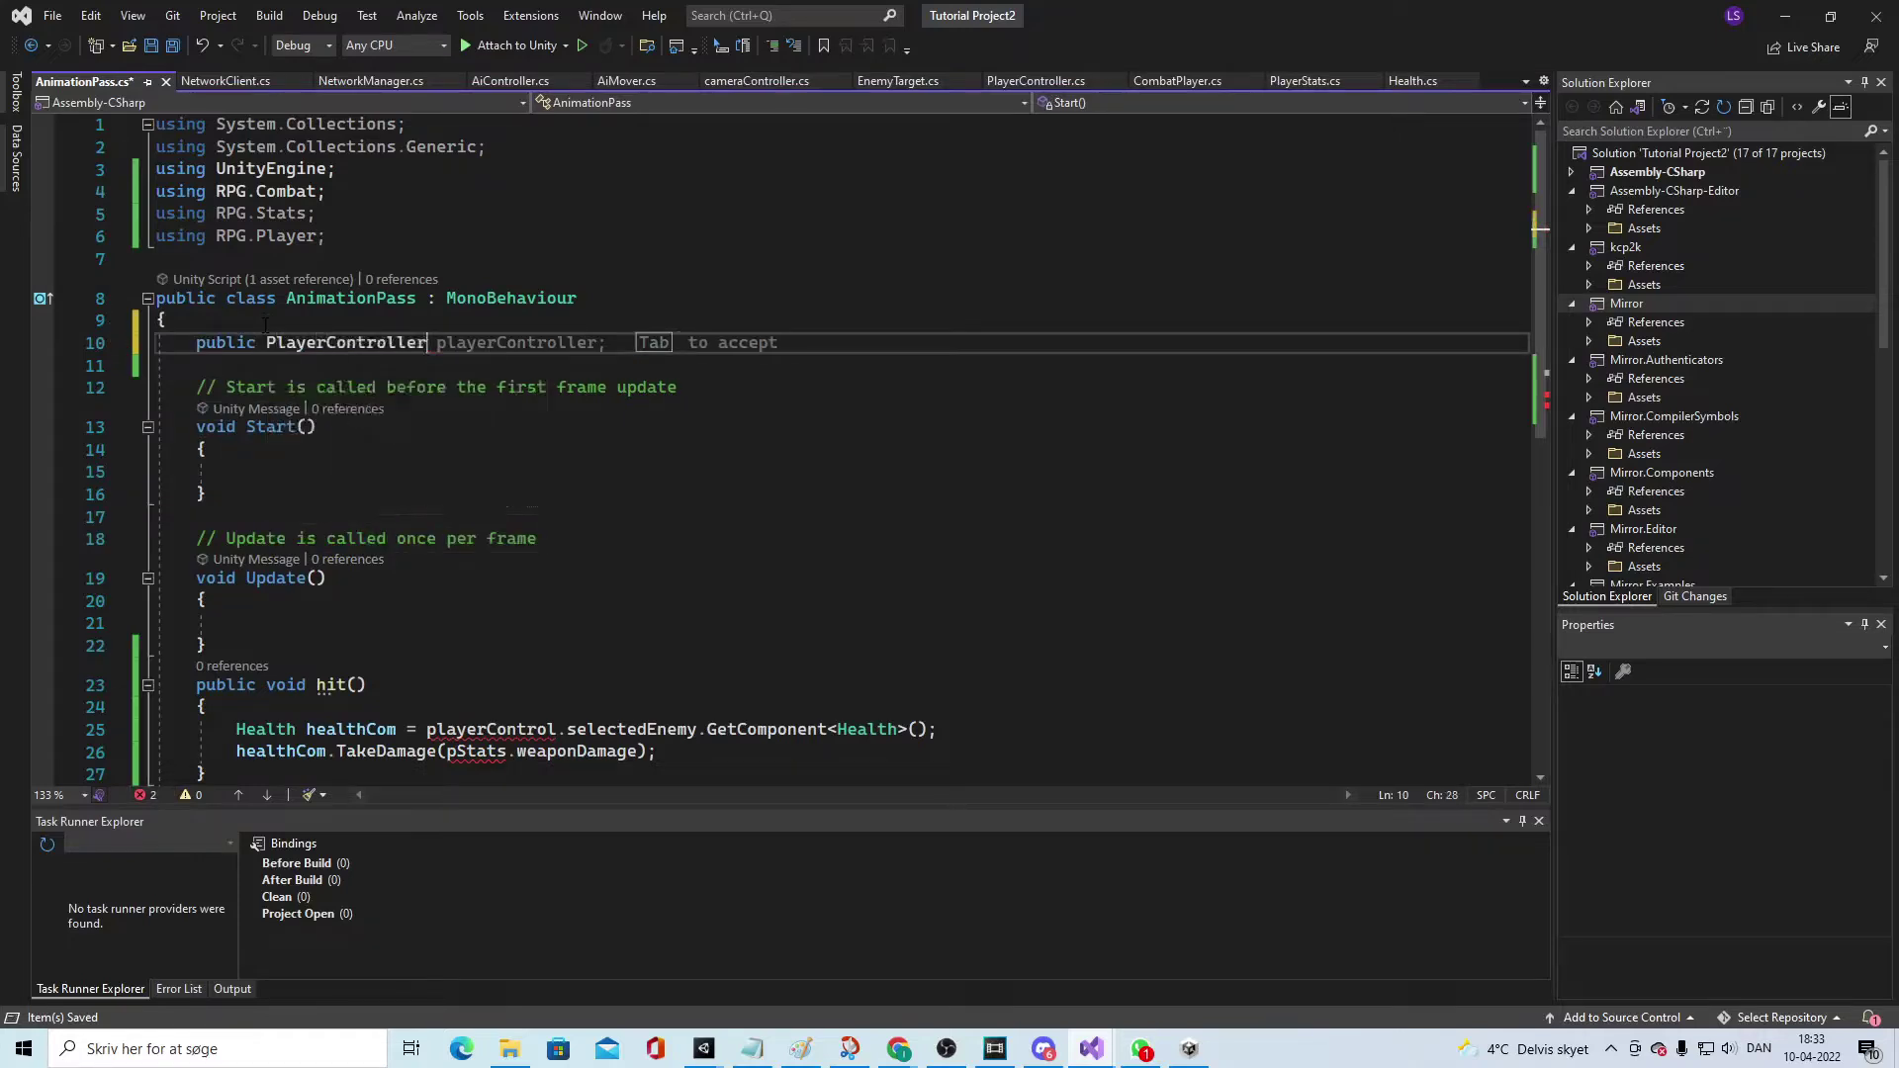
type(" pla")
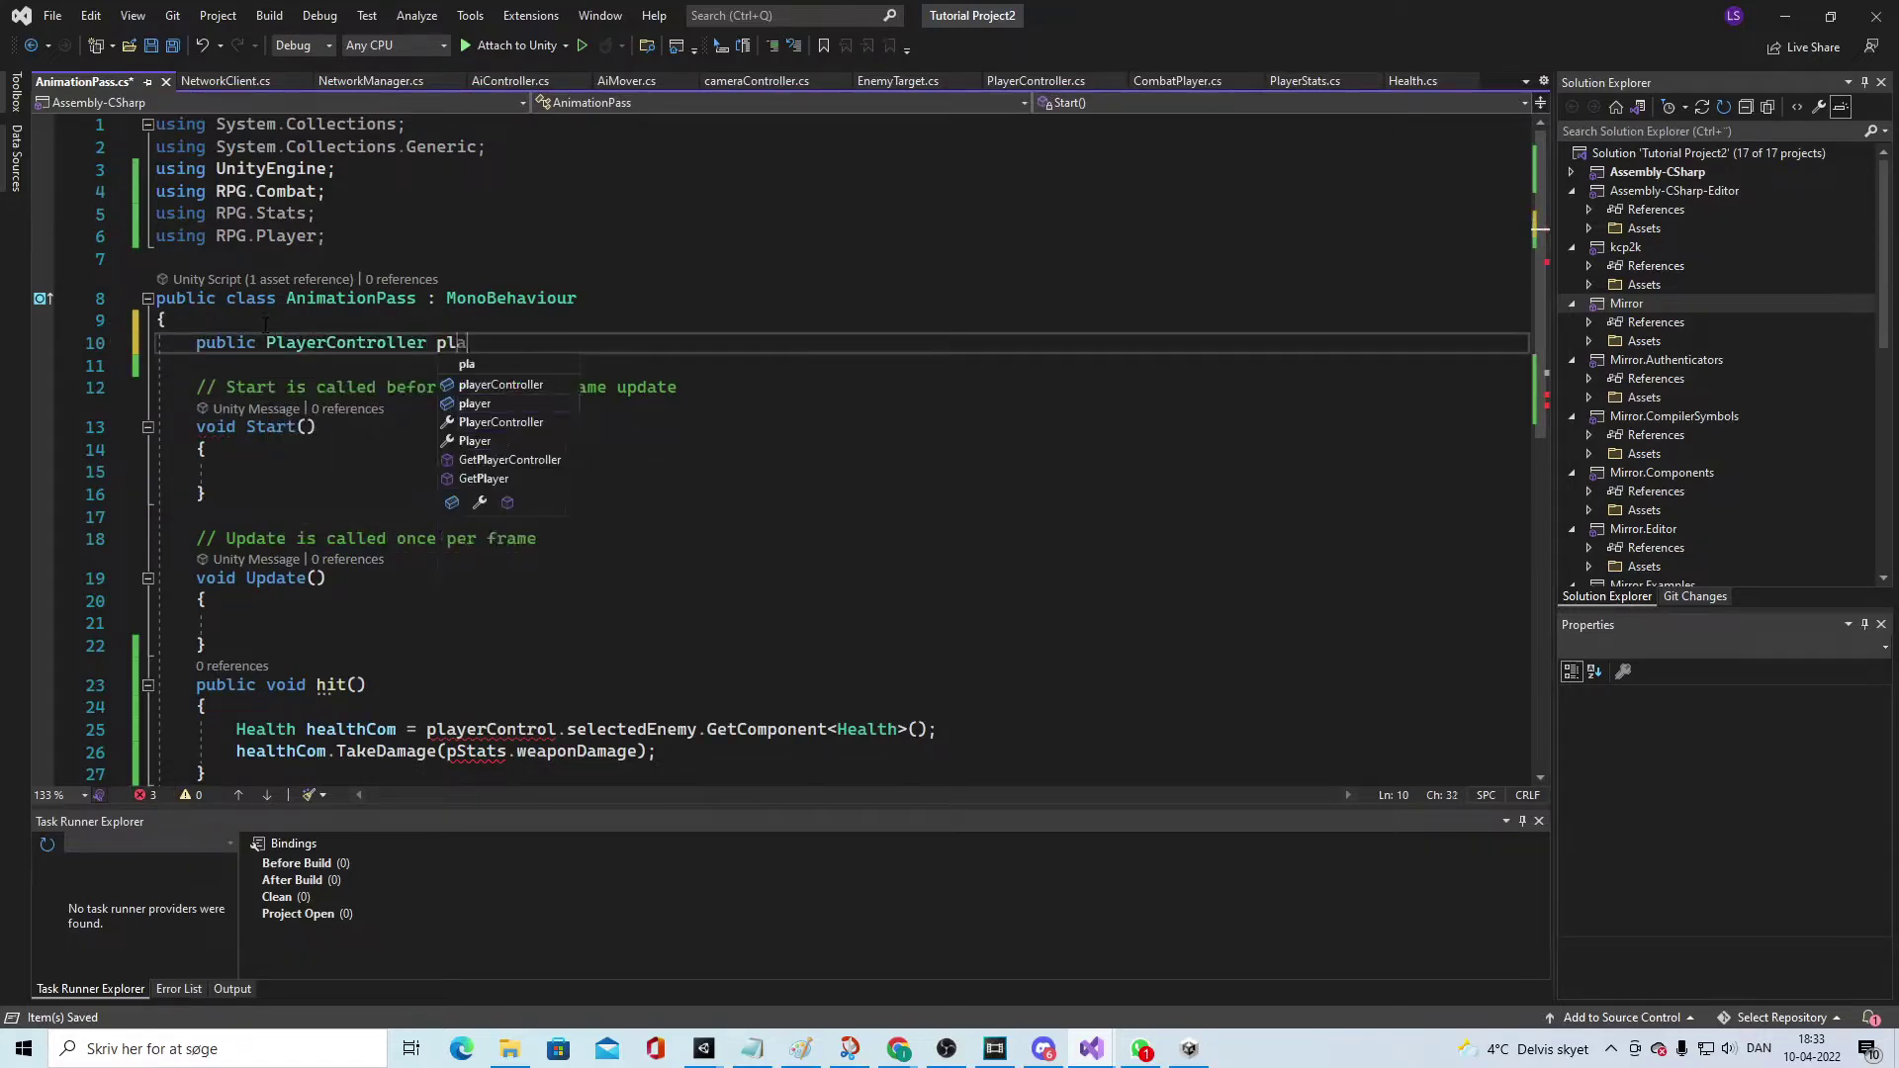
type("yer")
key("BackSpace")
key("BackSpace")
type("yerContro")
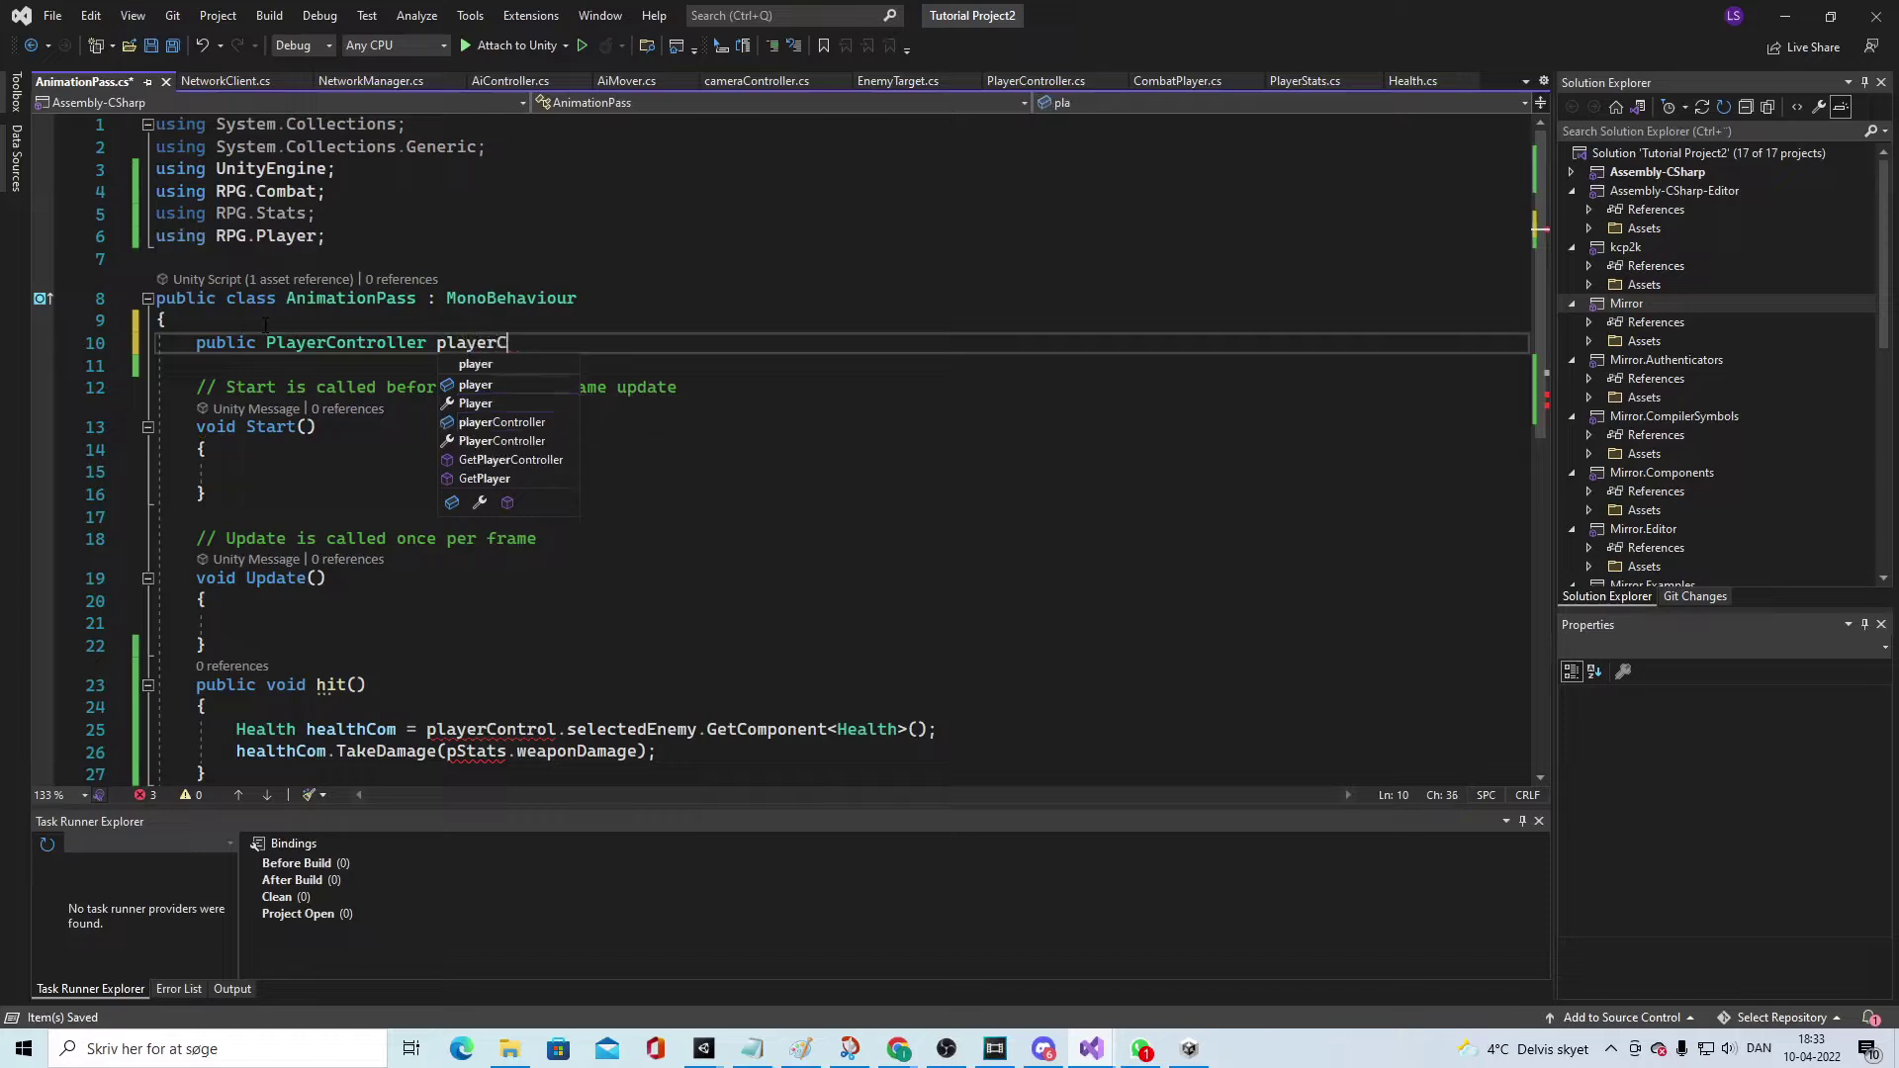
type("l;")
key("ctrl+s")
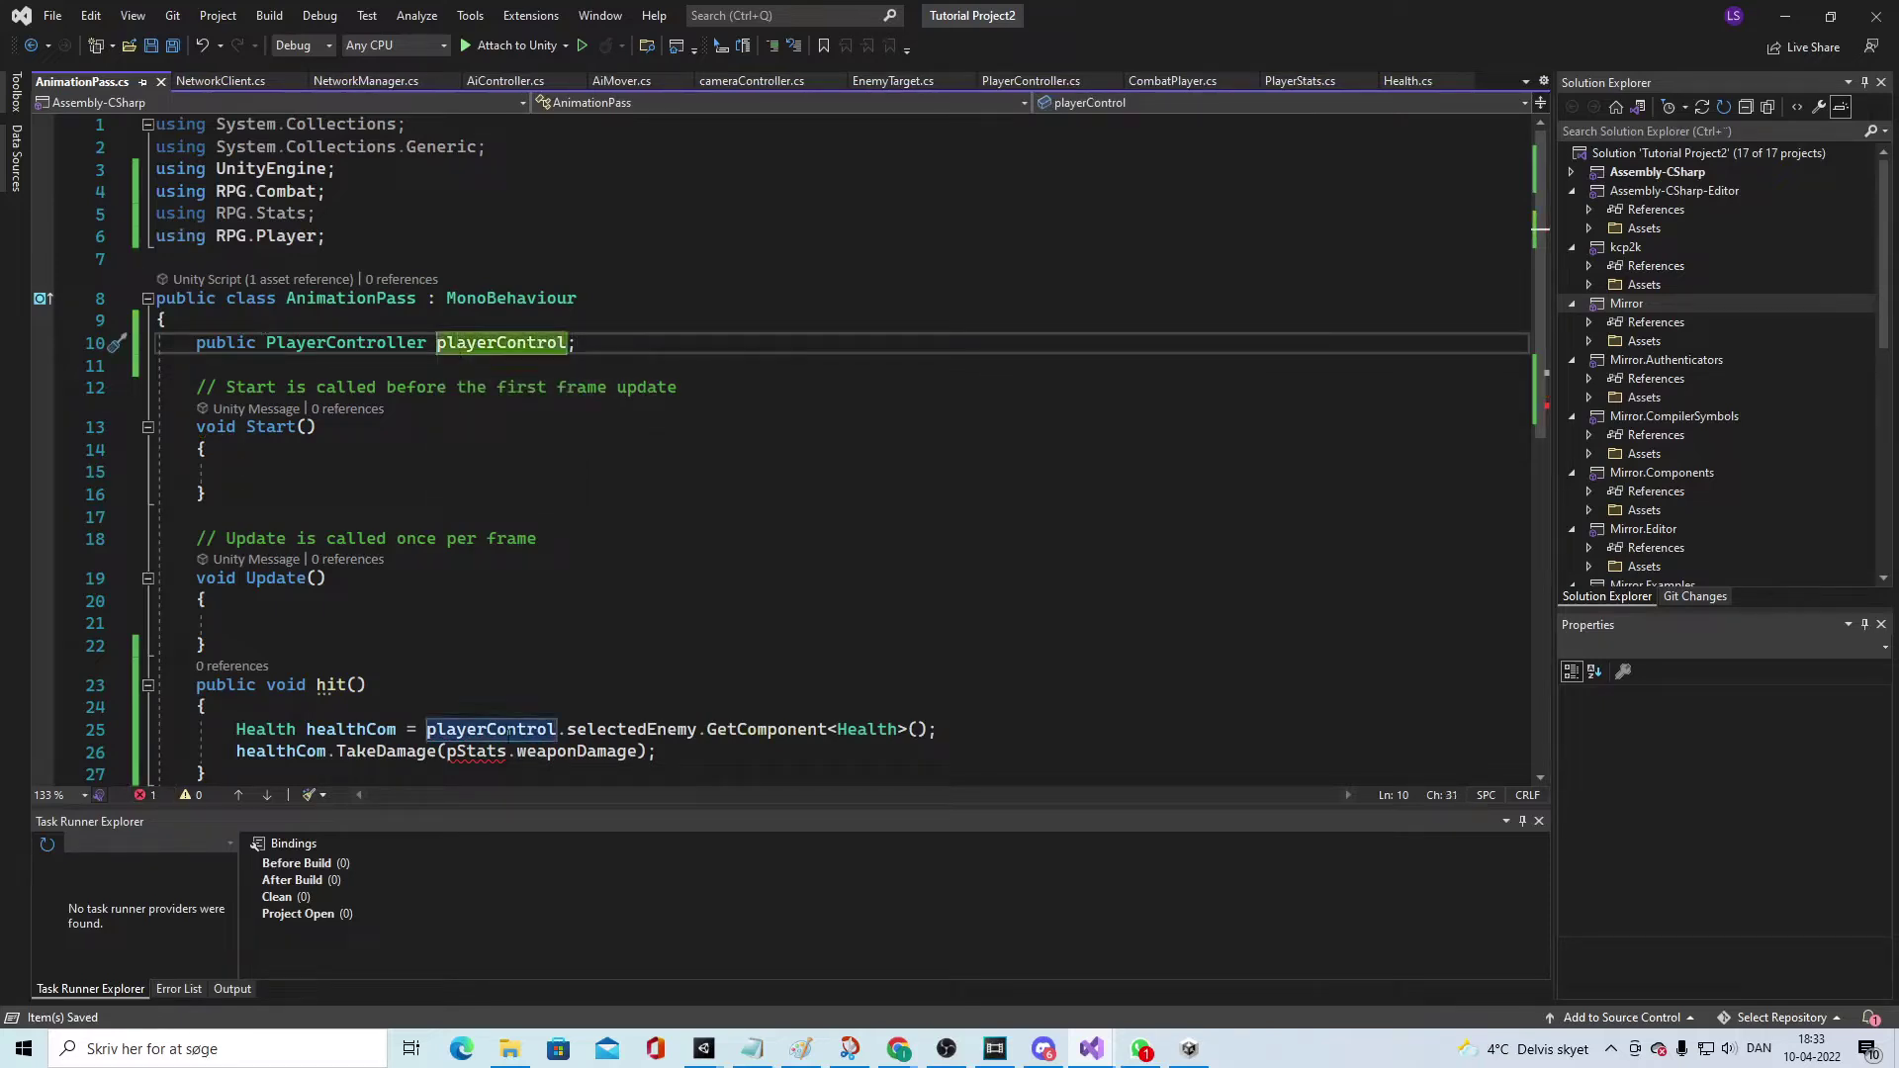
Step: Declare a public PlayerStats field named pStats below the playerControl field and save the script
left_click(610, 351)
key("Return")
type("public ")
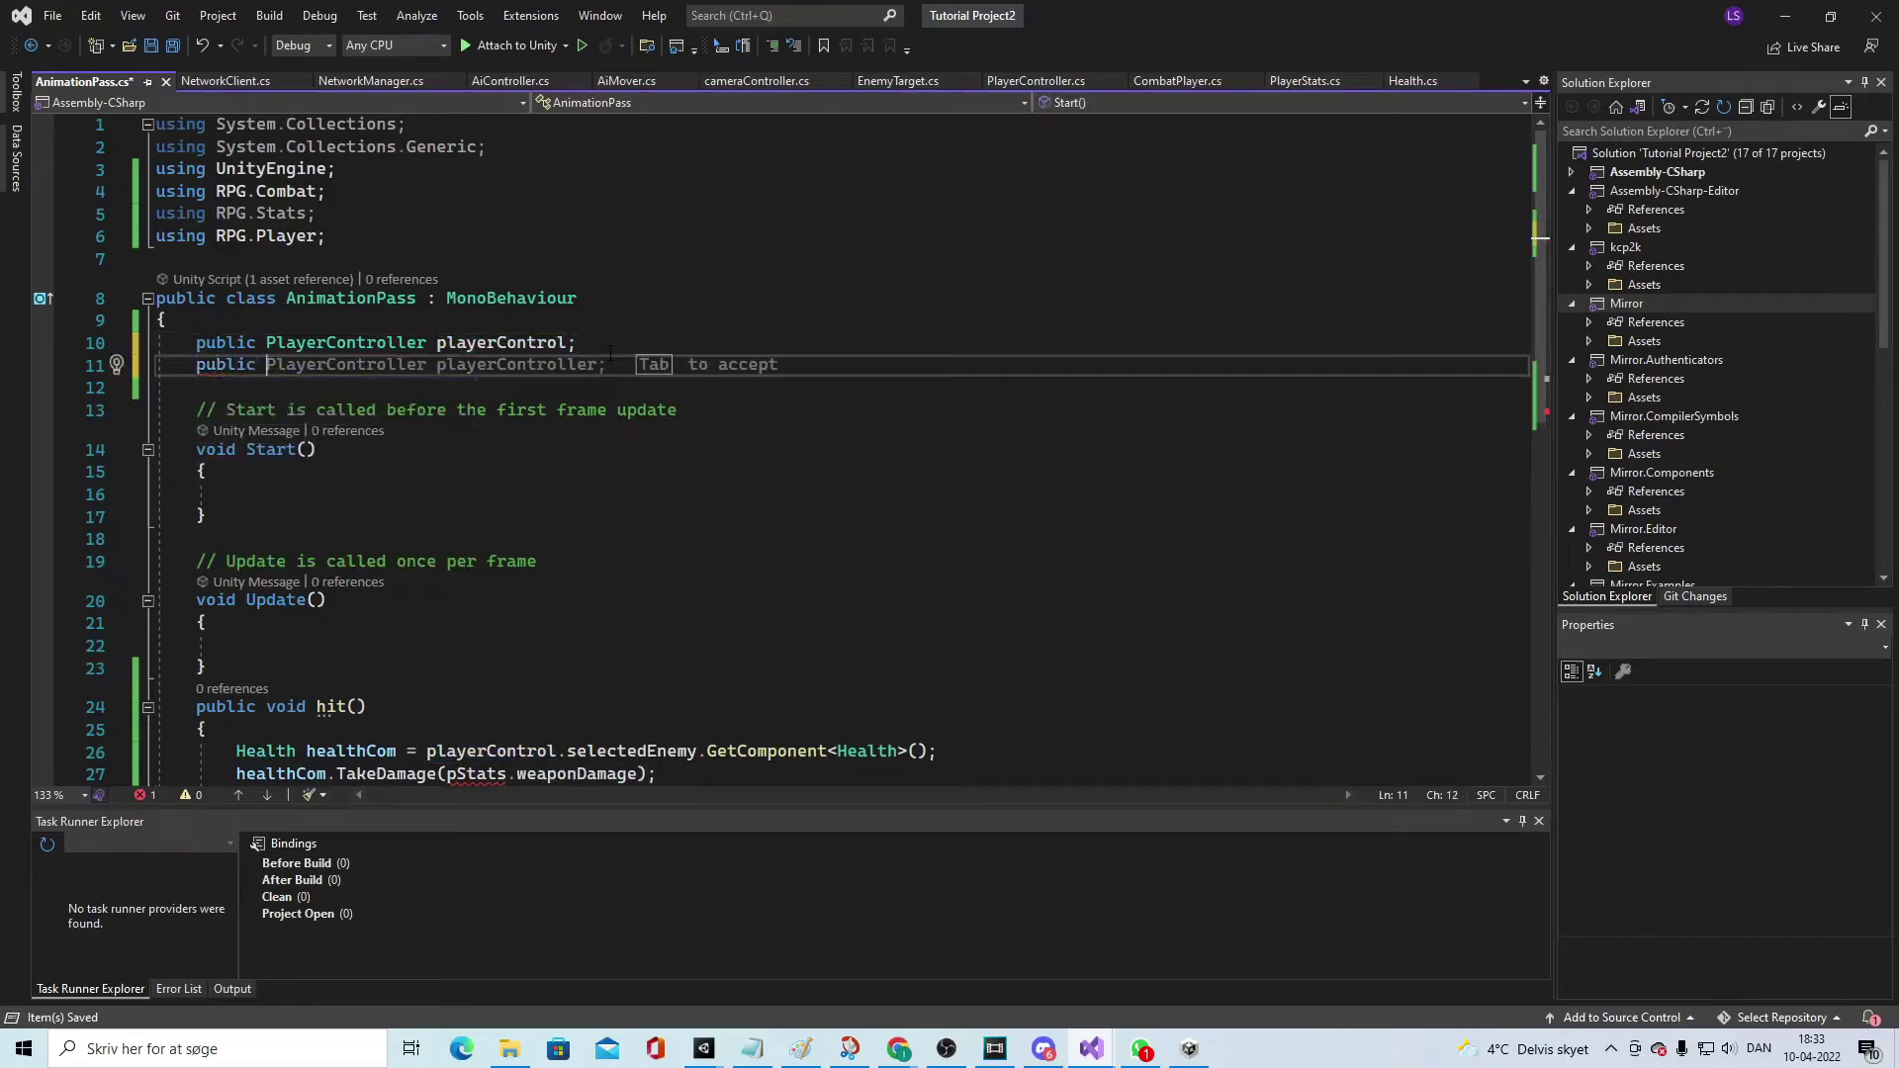
type("Stat")
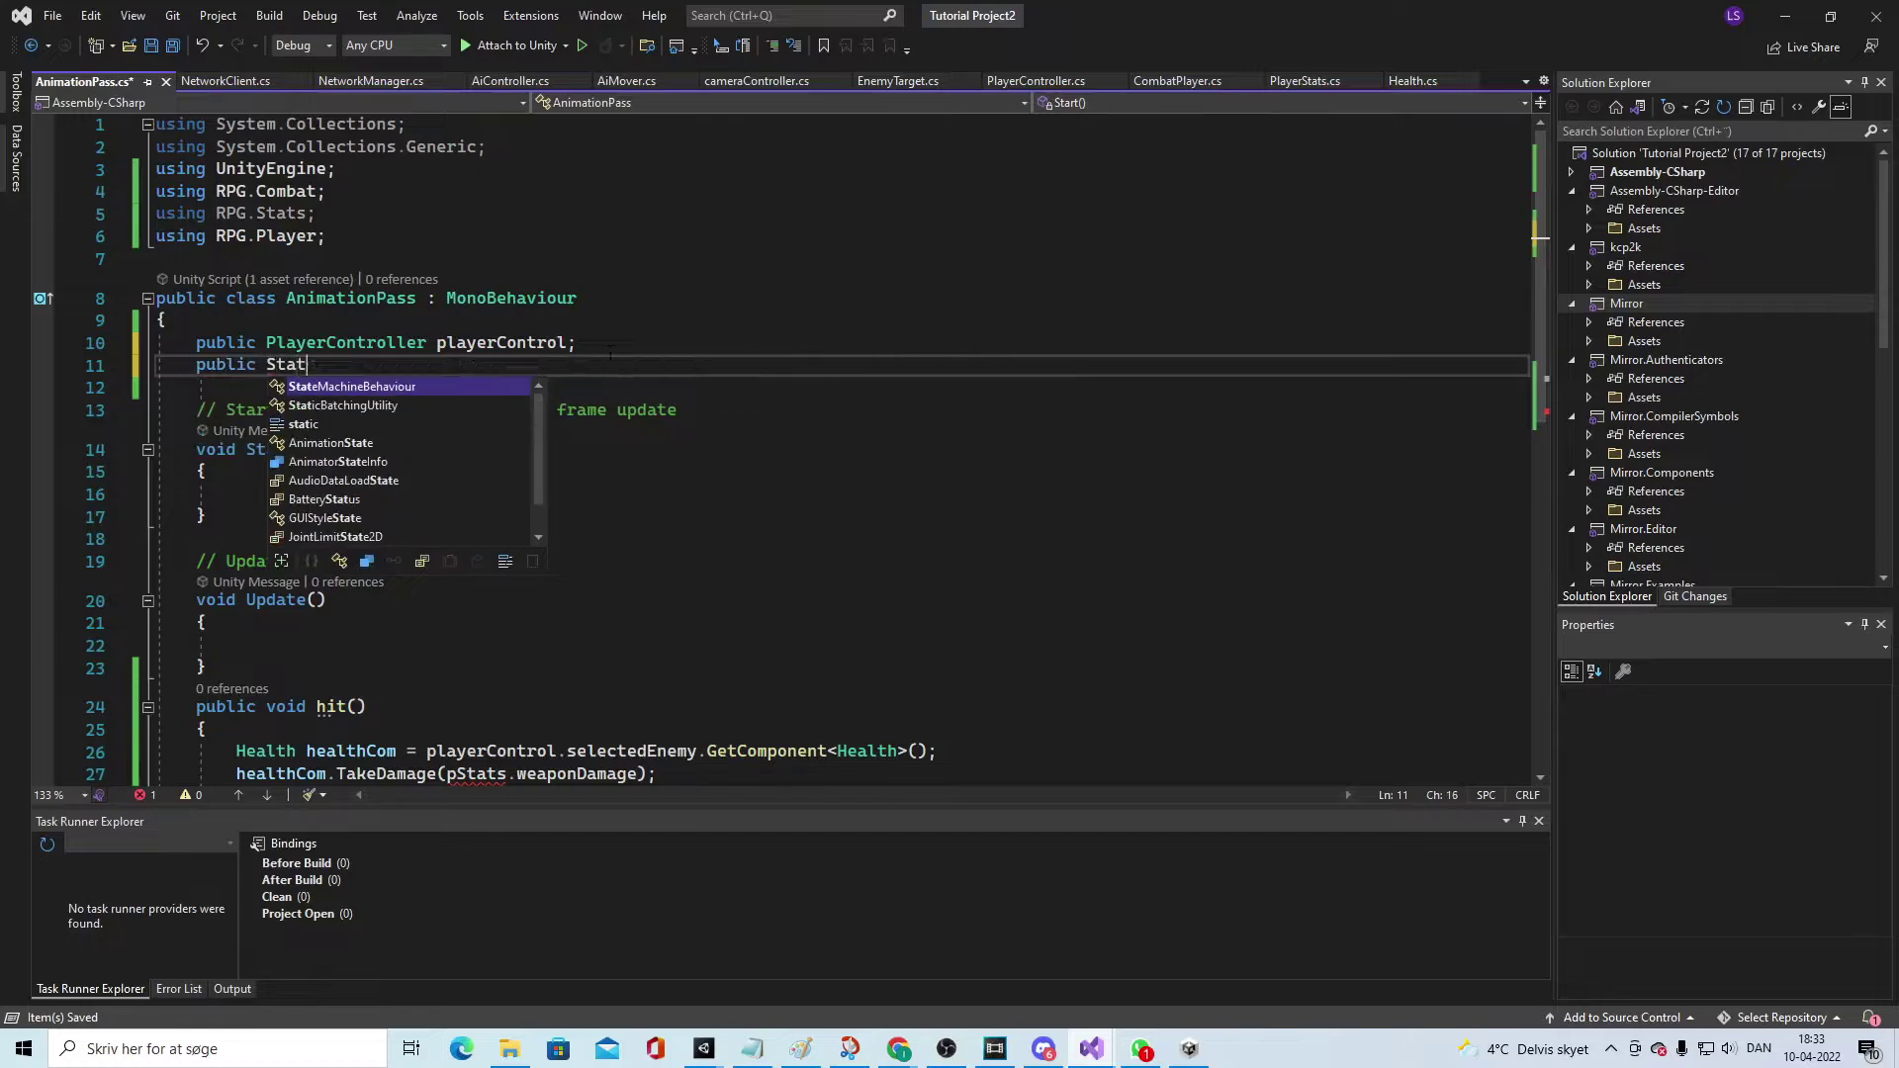
key("BackSpace")
key("BackSpace")
key("BackSpace")
key("BackSpace")
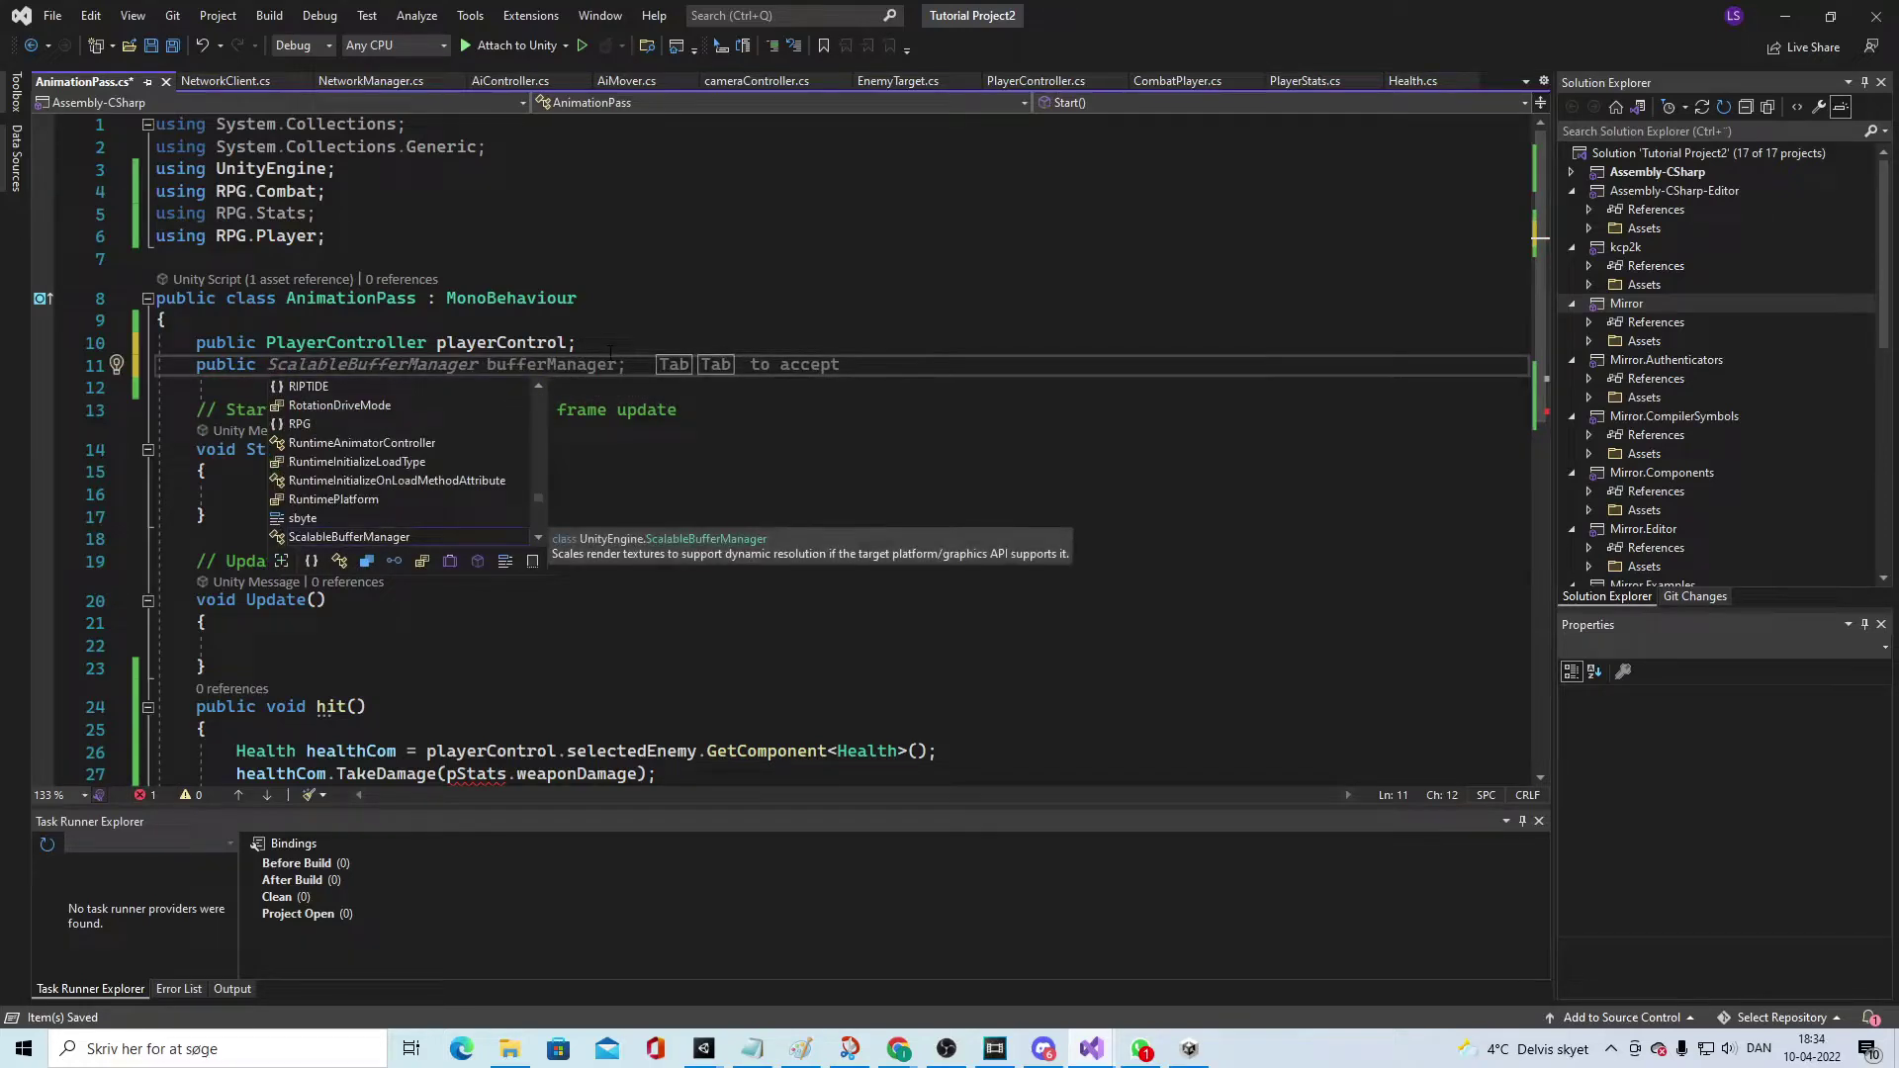
type("PlayerStats")
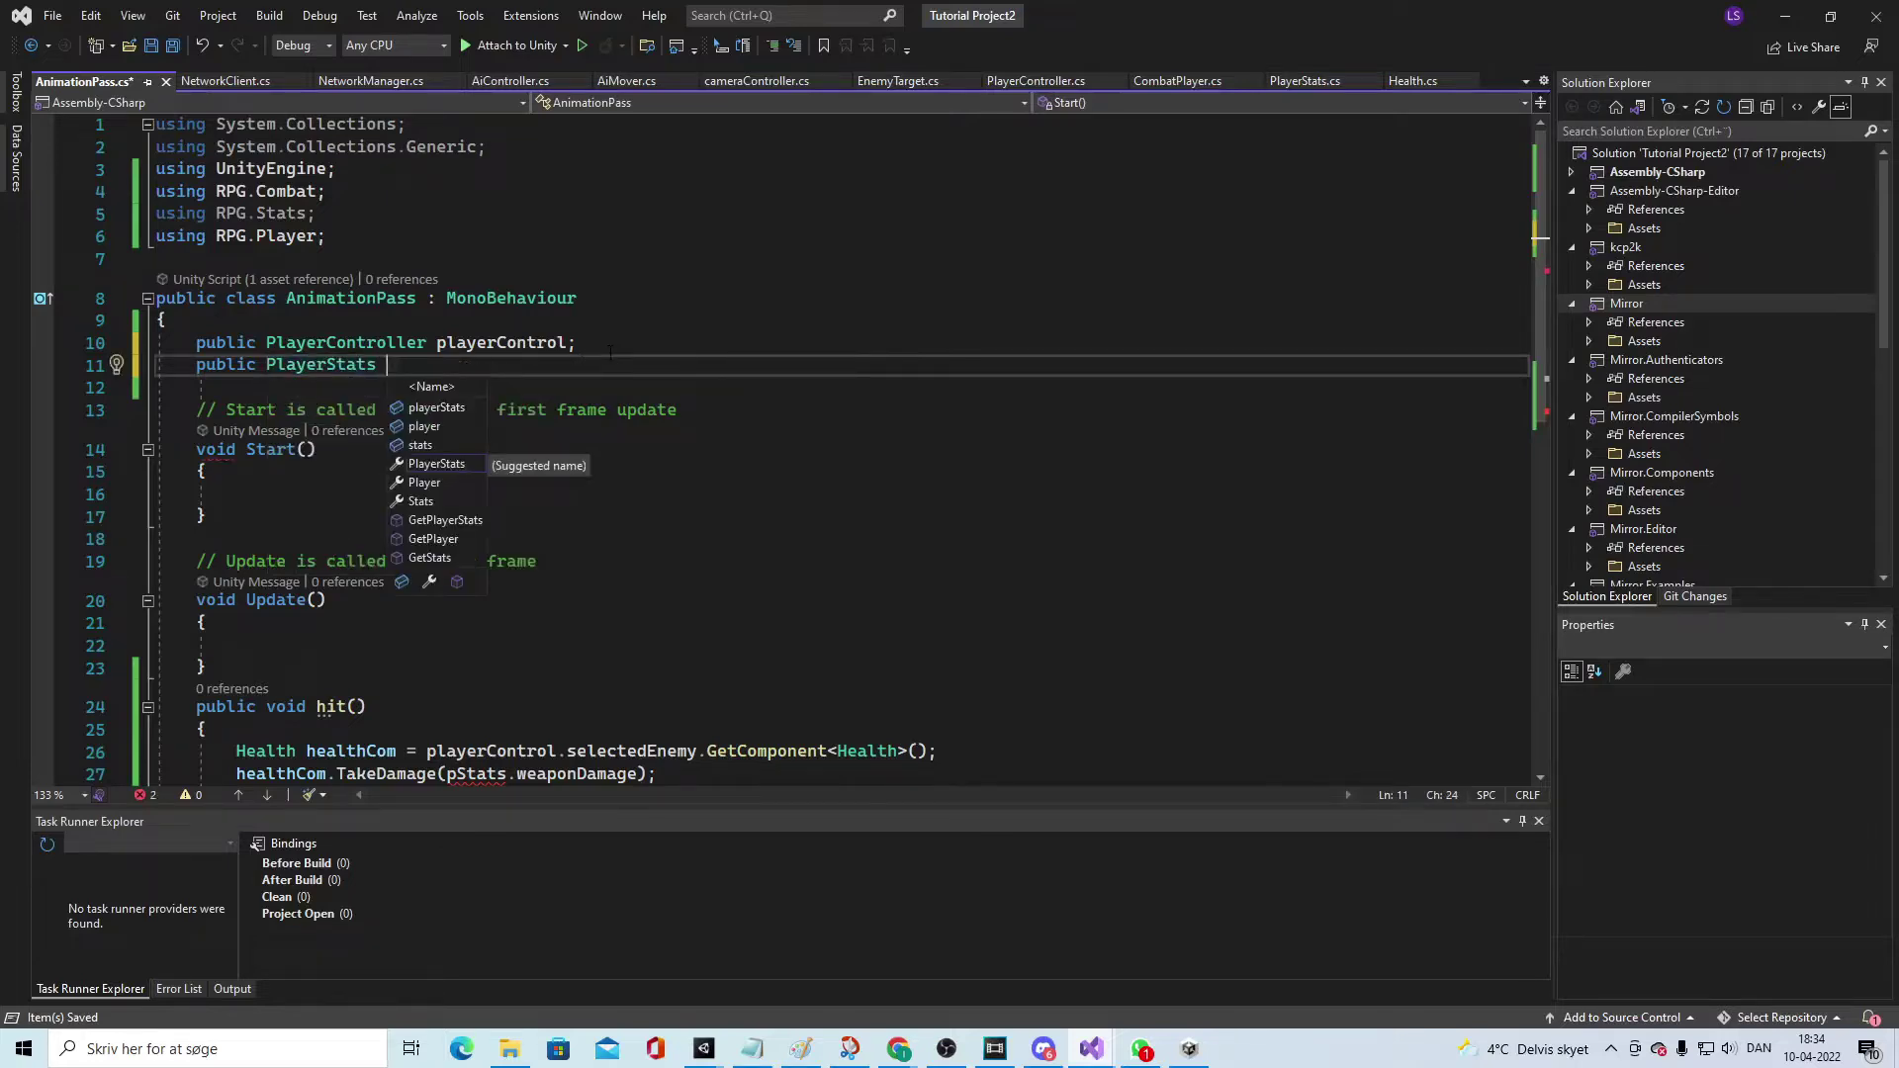
type(" pStats;")
key("ctrl+s")
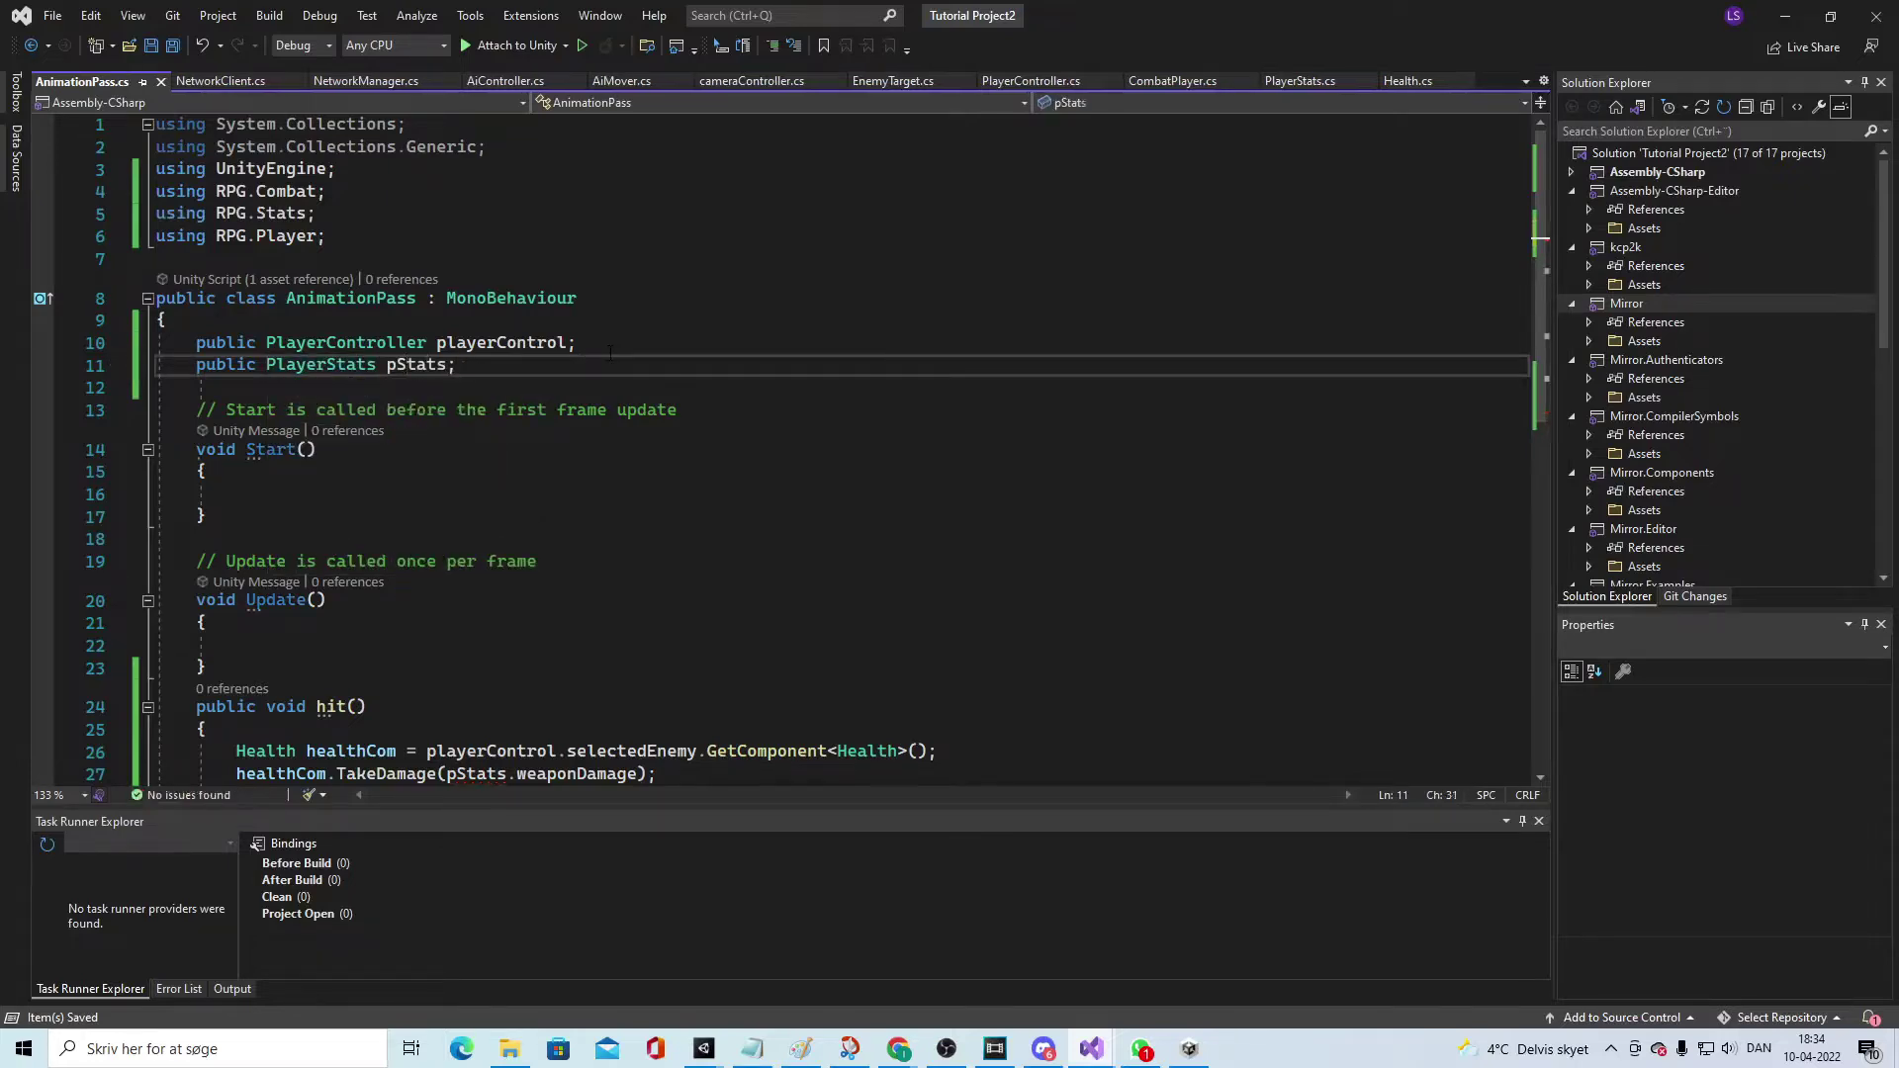
Step: Switch to the Unity editor and leave the Player prefab to return to TestScene
scroll(535, 522, "down", 2)
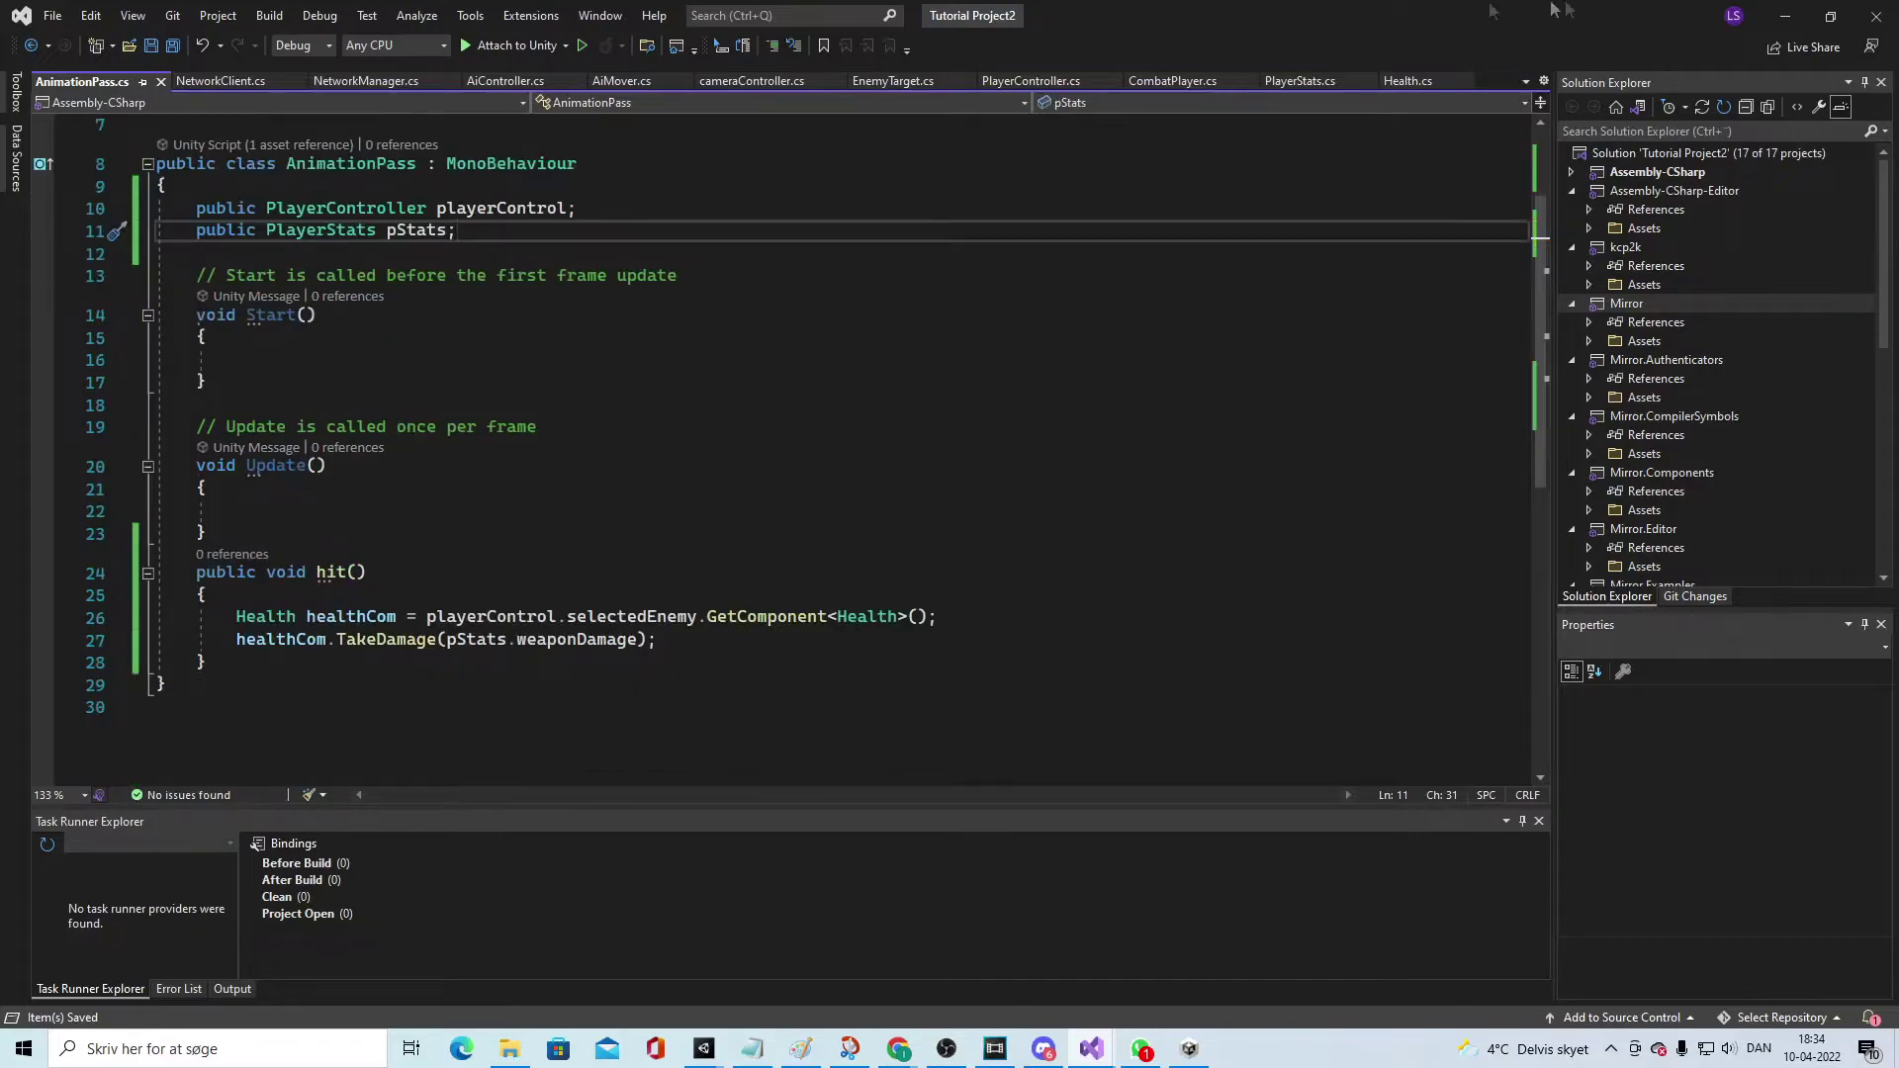
left_click(1784, 16)
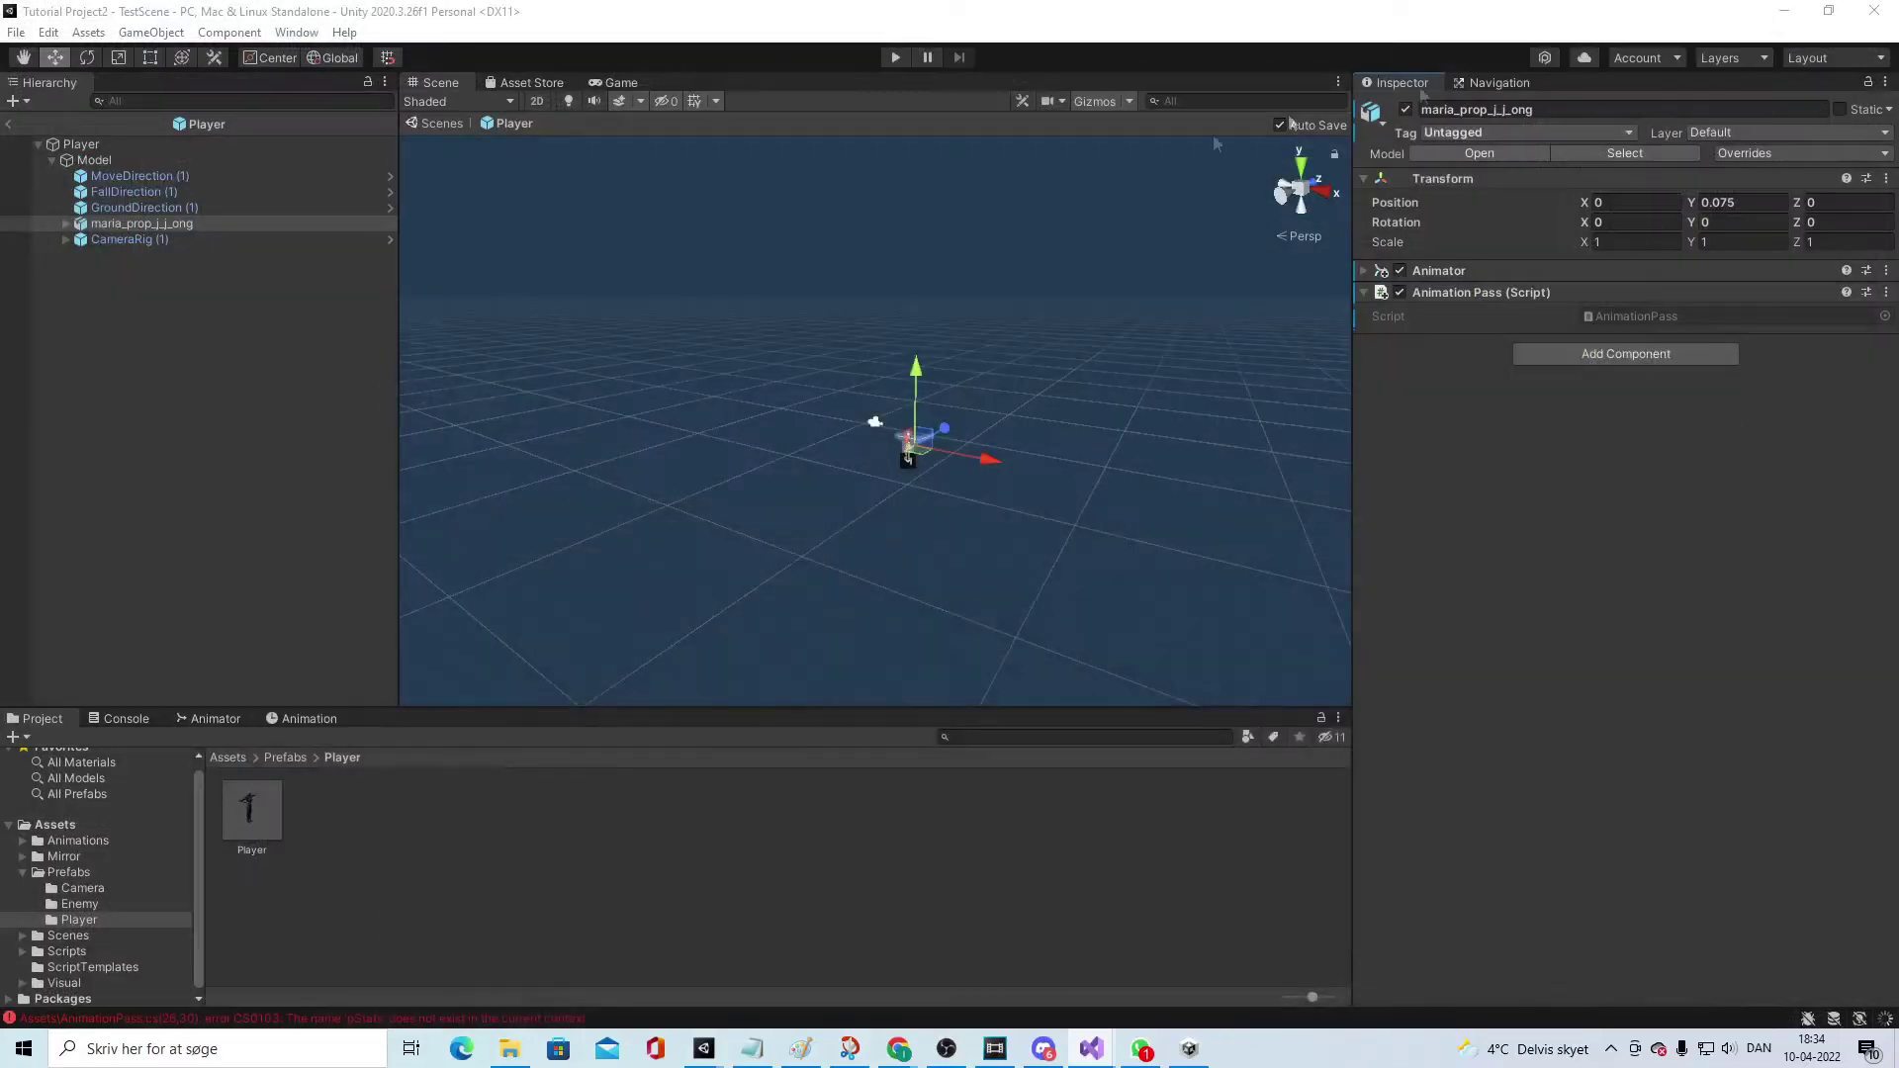
left_click(8, 123)
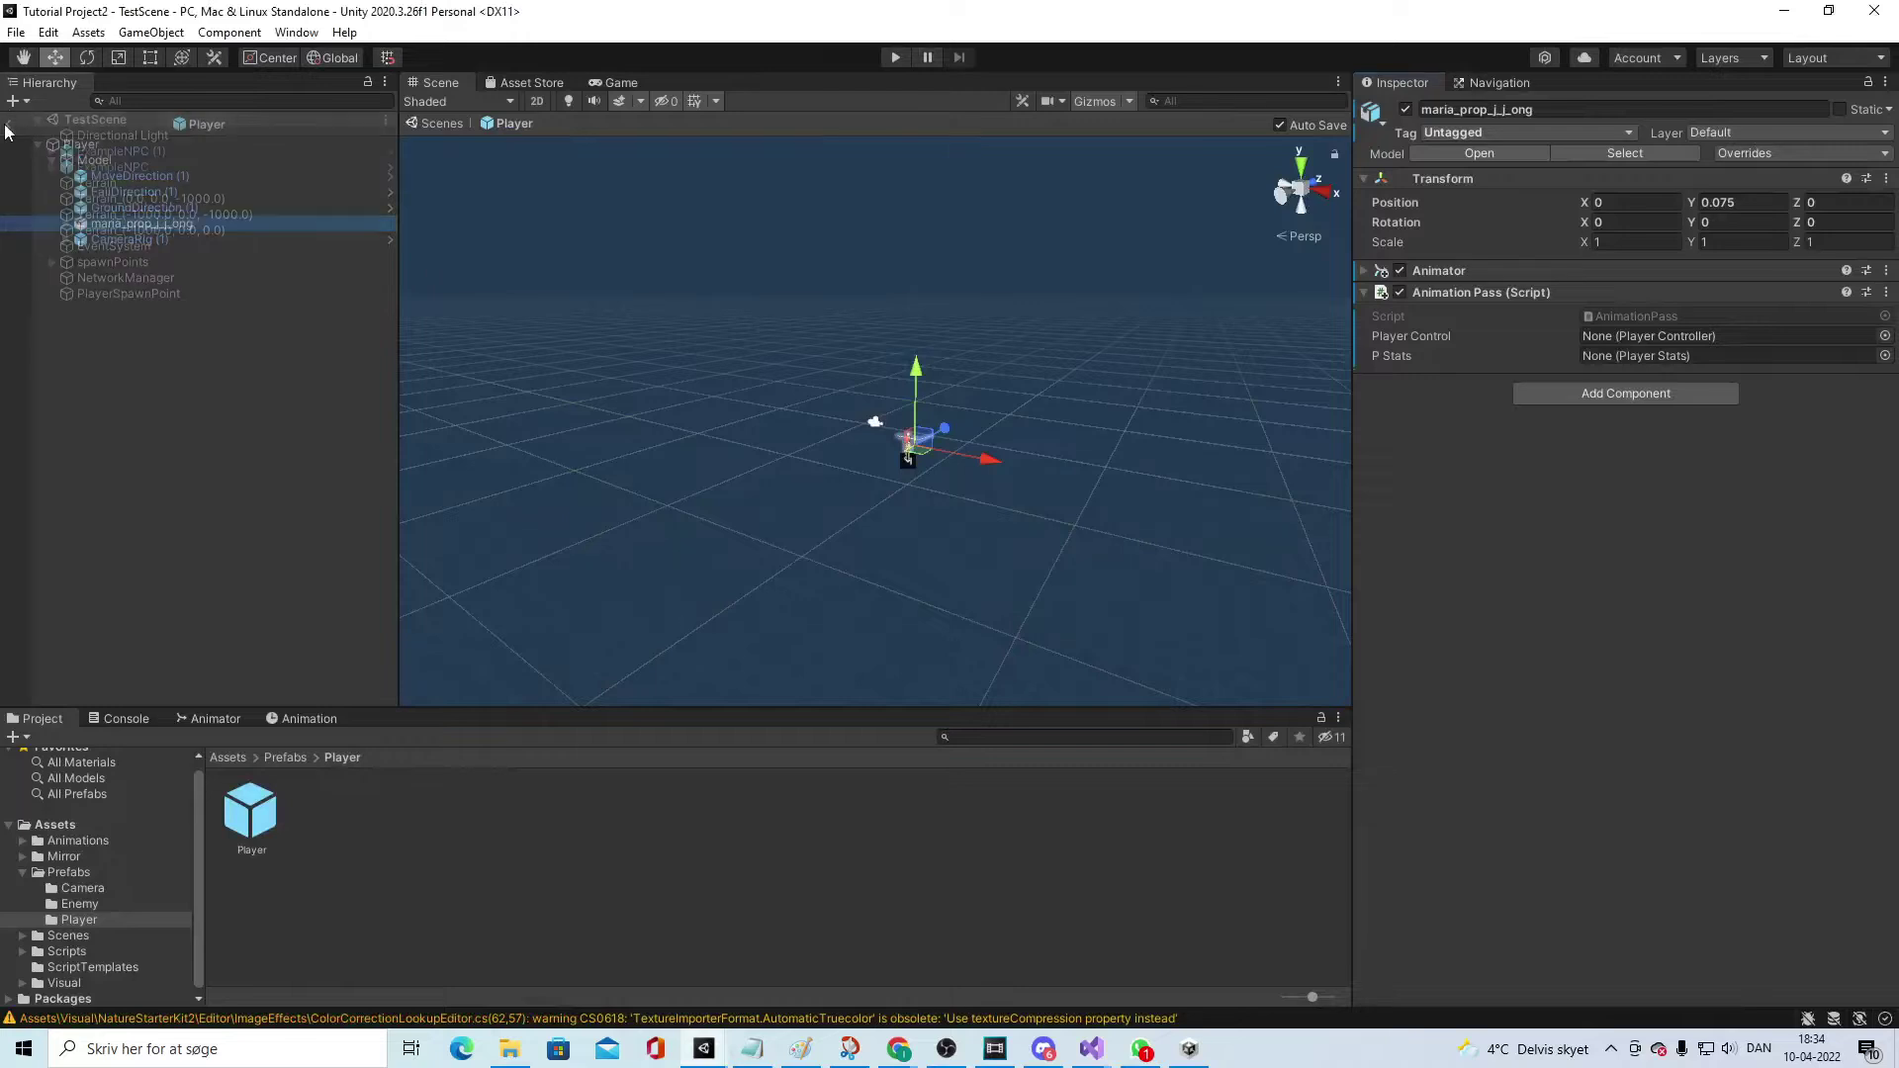
Step: Play the scene as host, run to the enemy NPC and attack it to test the hit event, and stop playing
left_click(894, 58)
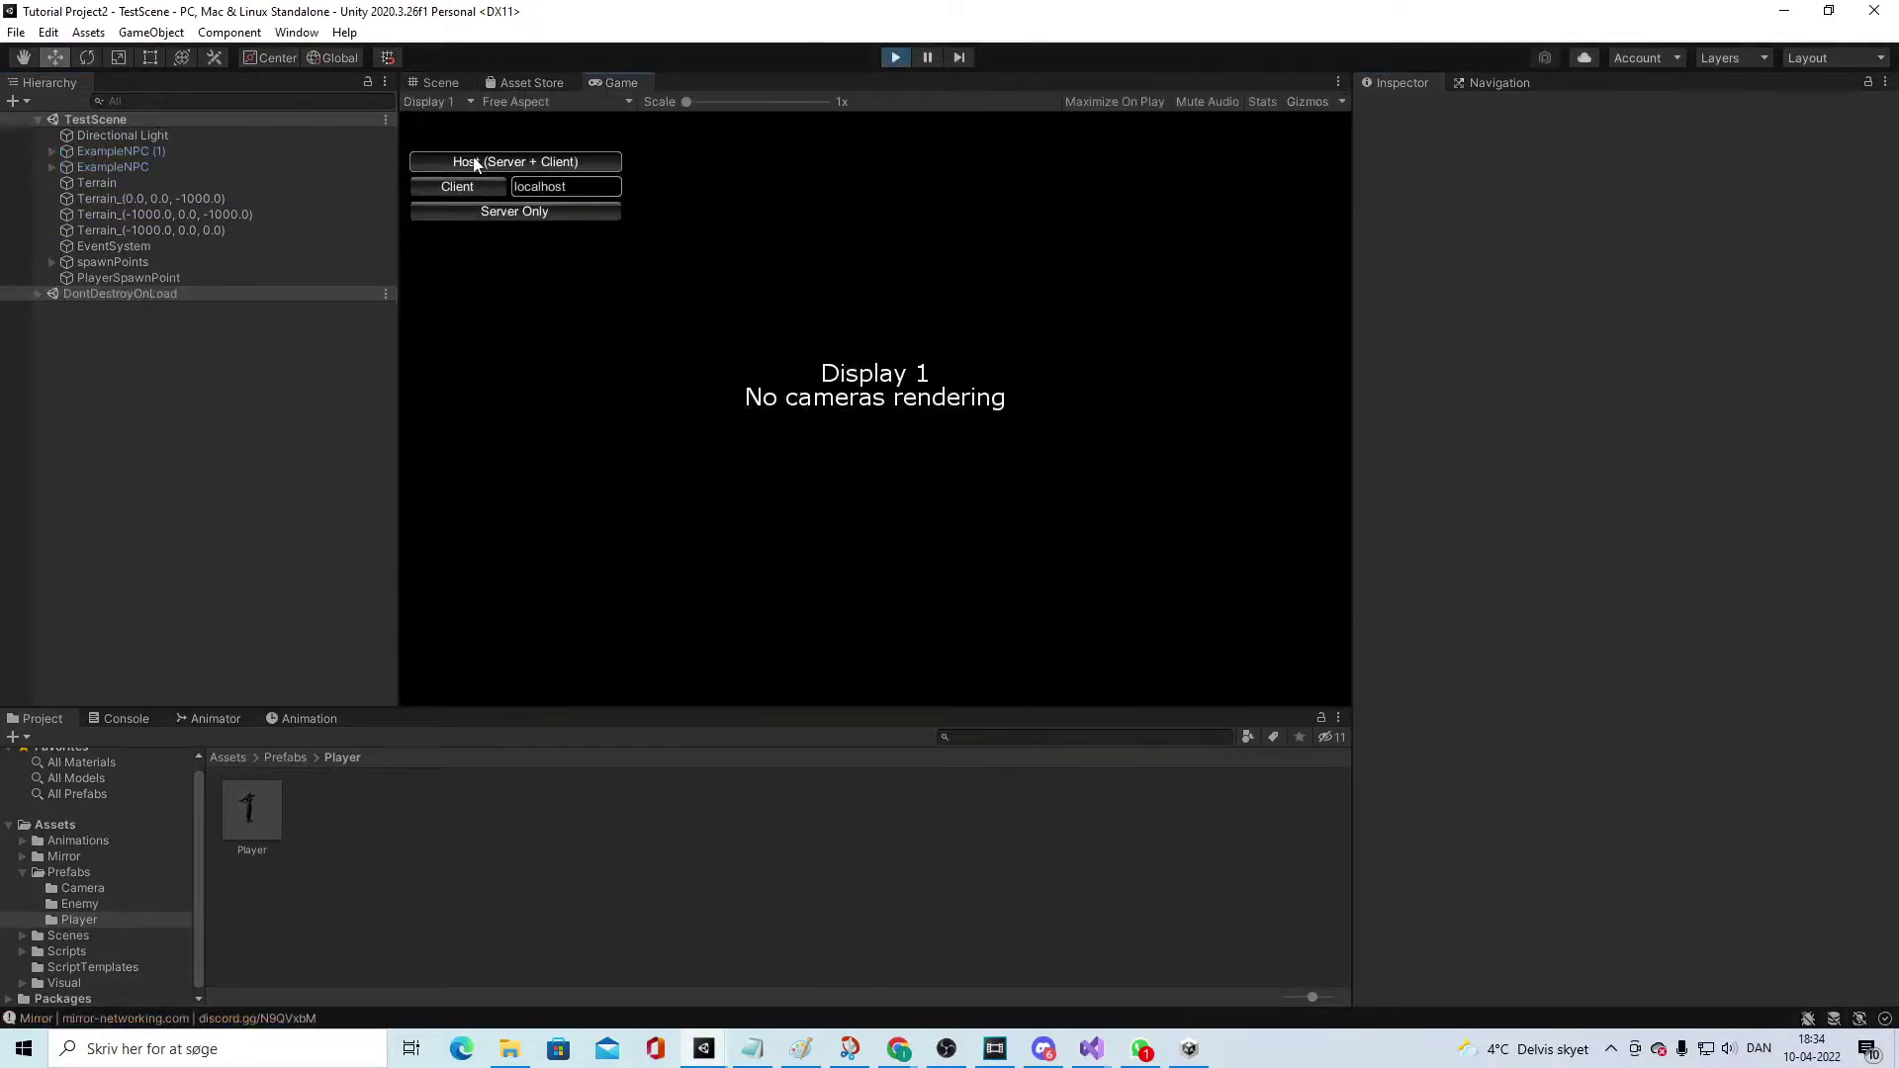
left_click(475, 163)
key("w")
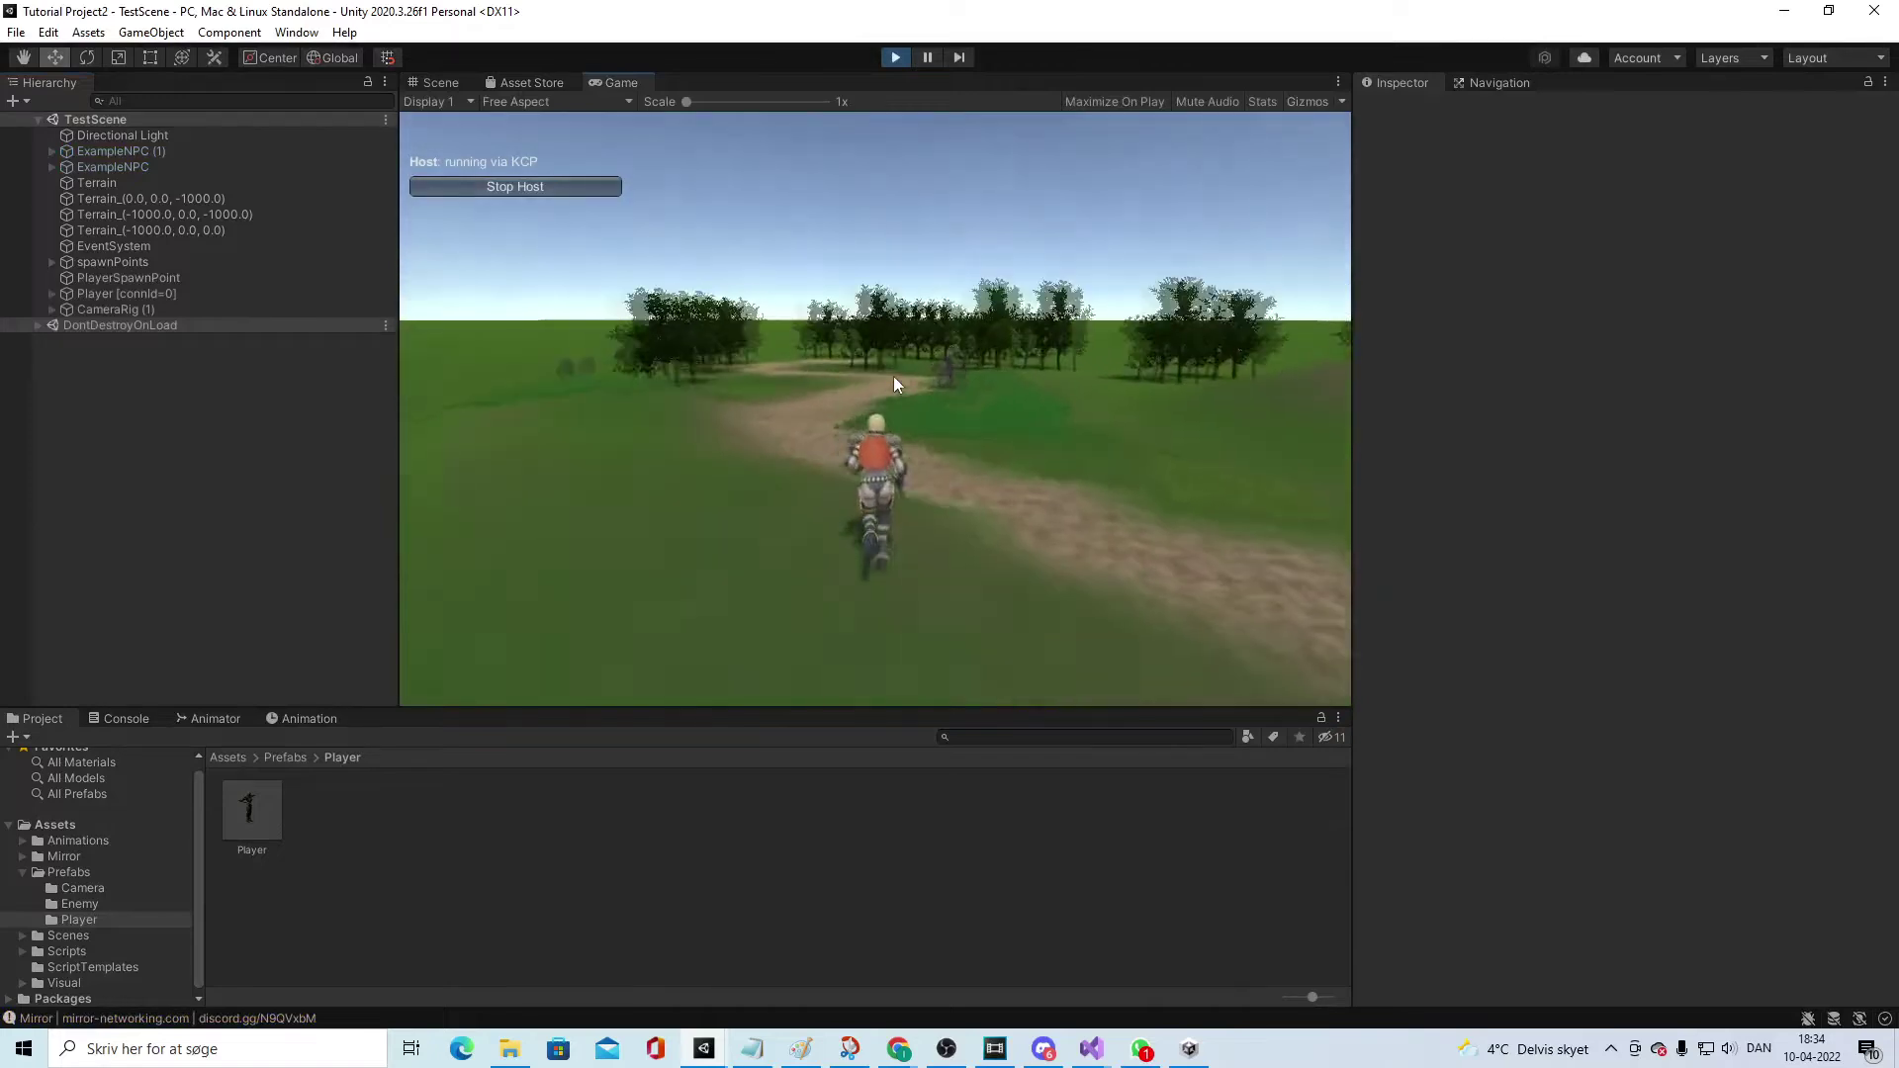
key("d")
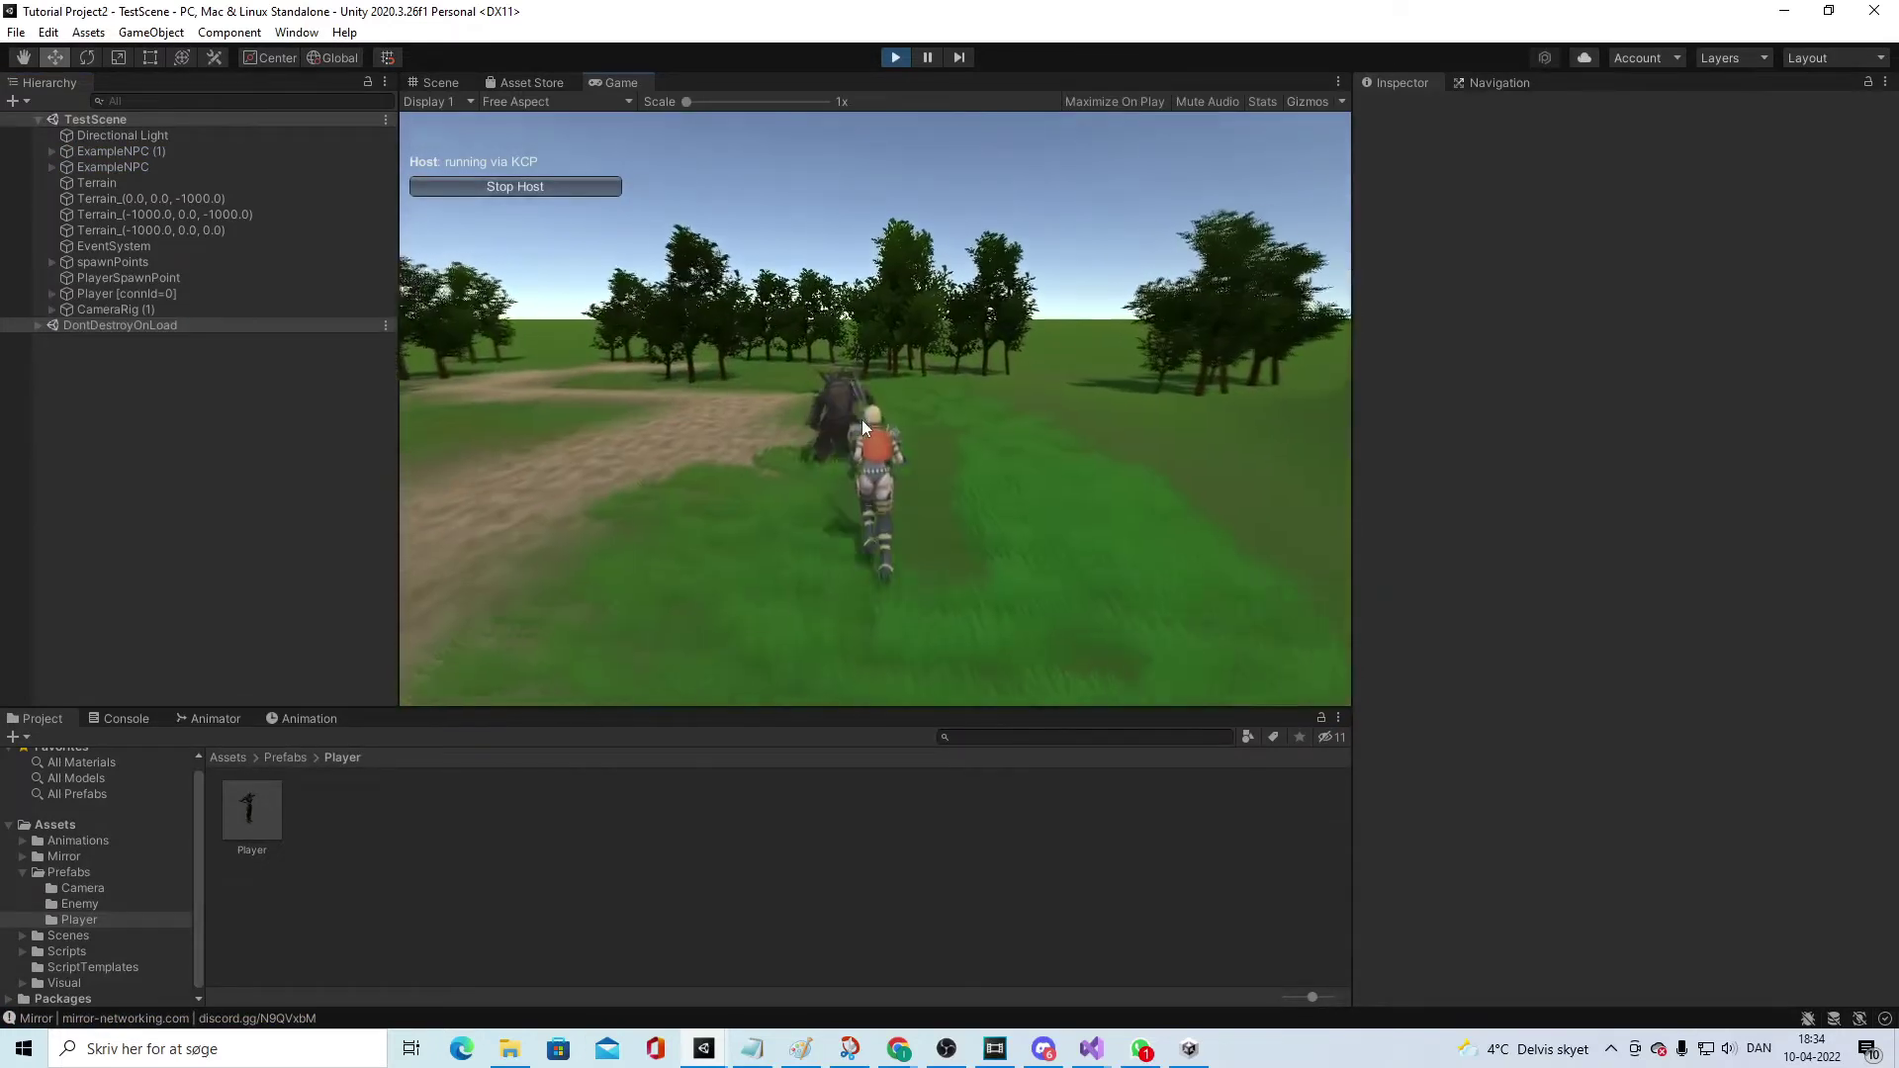
left_click(861, 420)
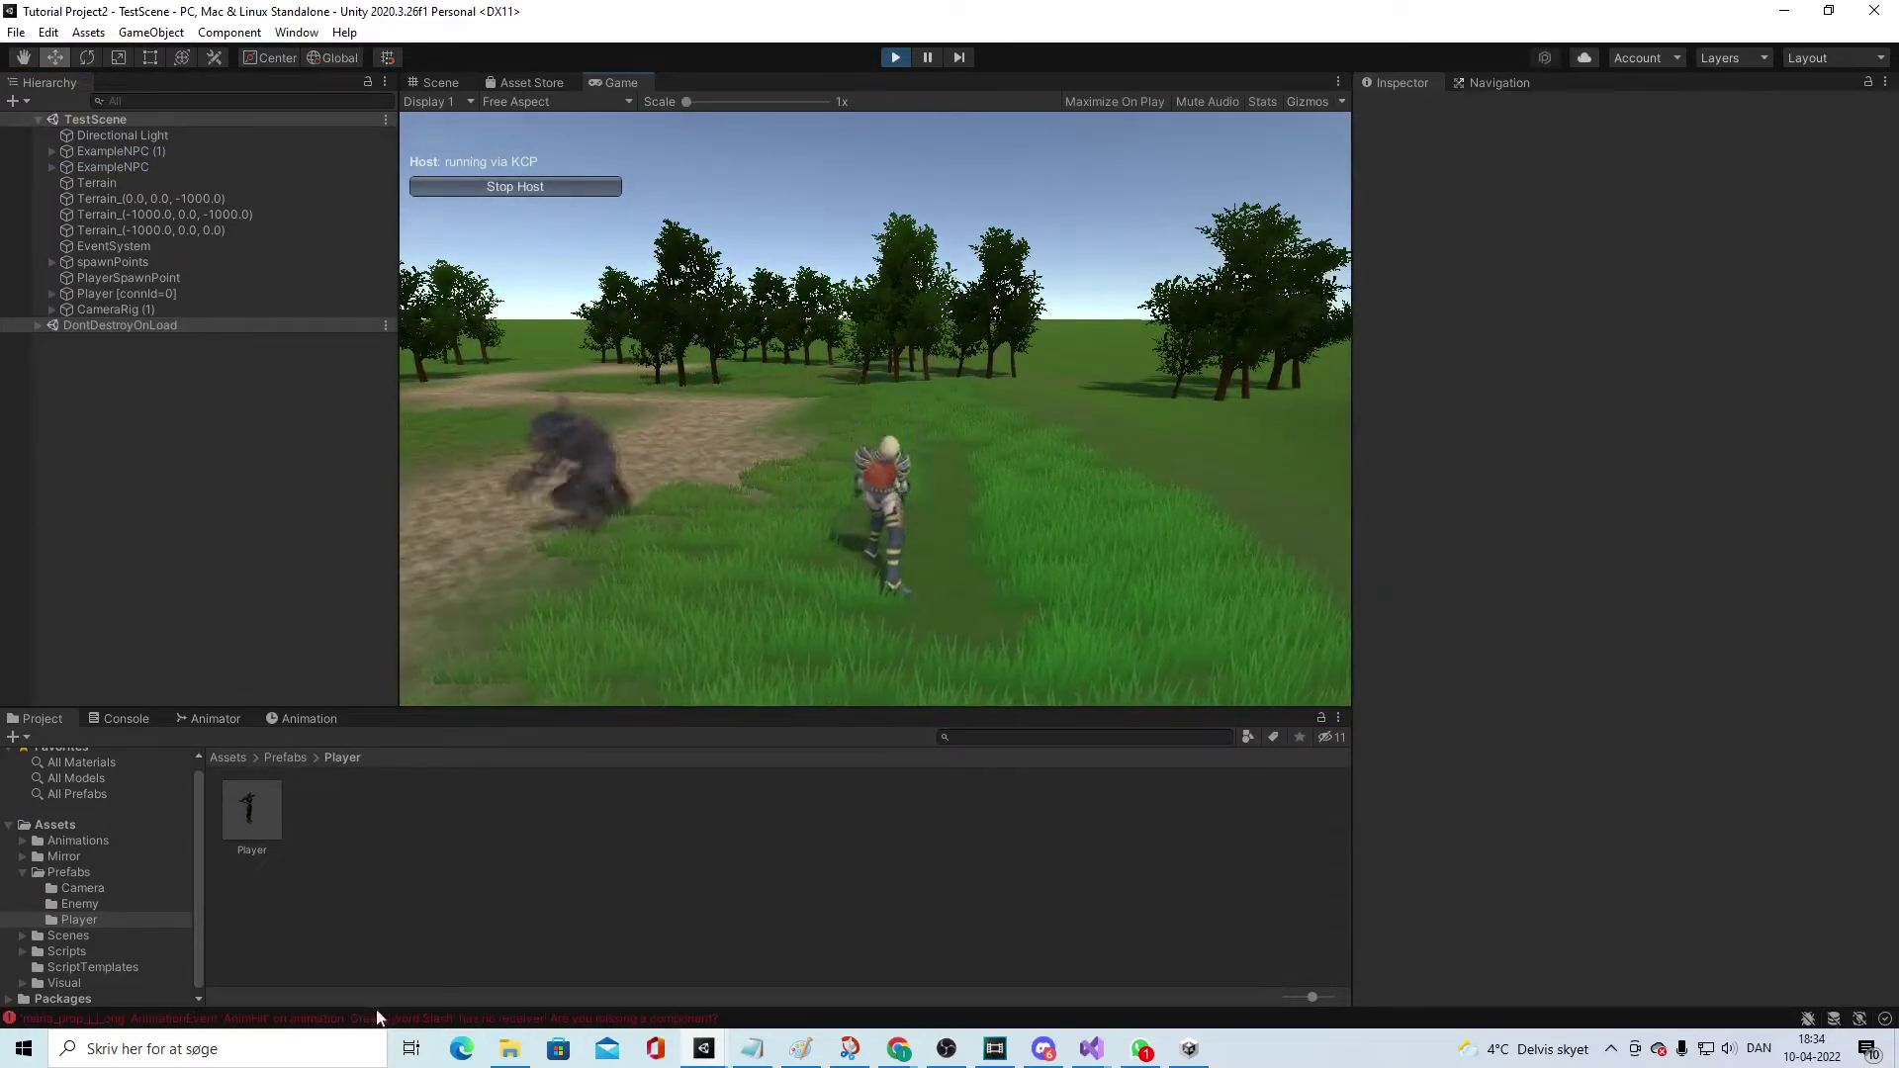
left_click(895, 58)
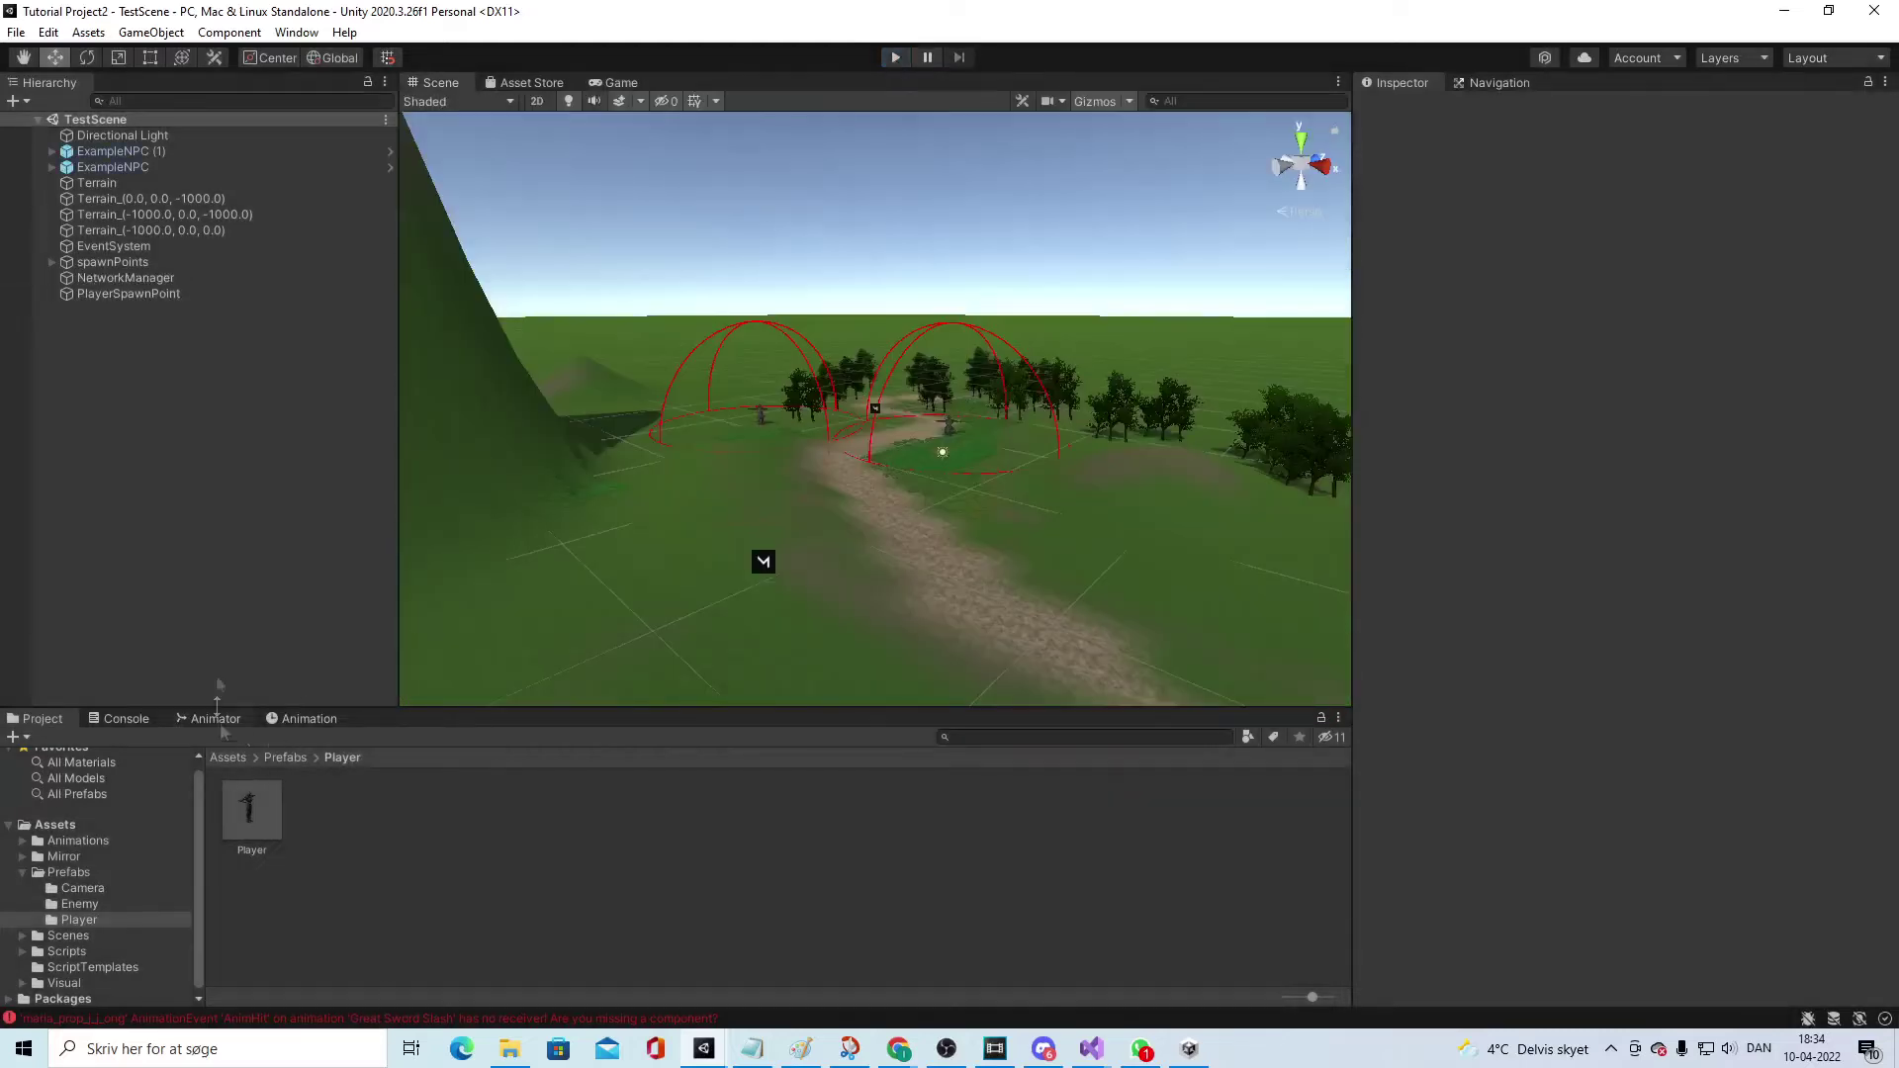
Step: Open the Player prefab and show the Great Sword Slash animation clip of the maria_prop_j_j_ong model
double_click(253, 800)
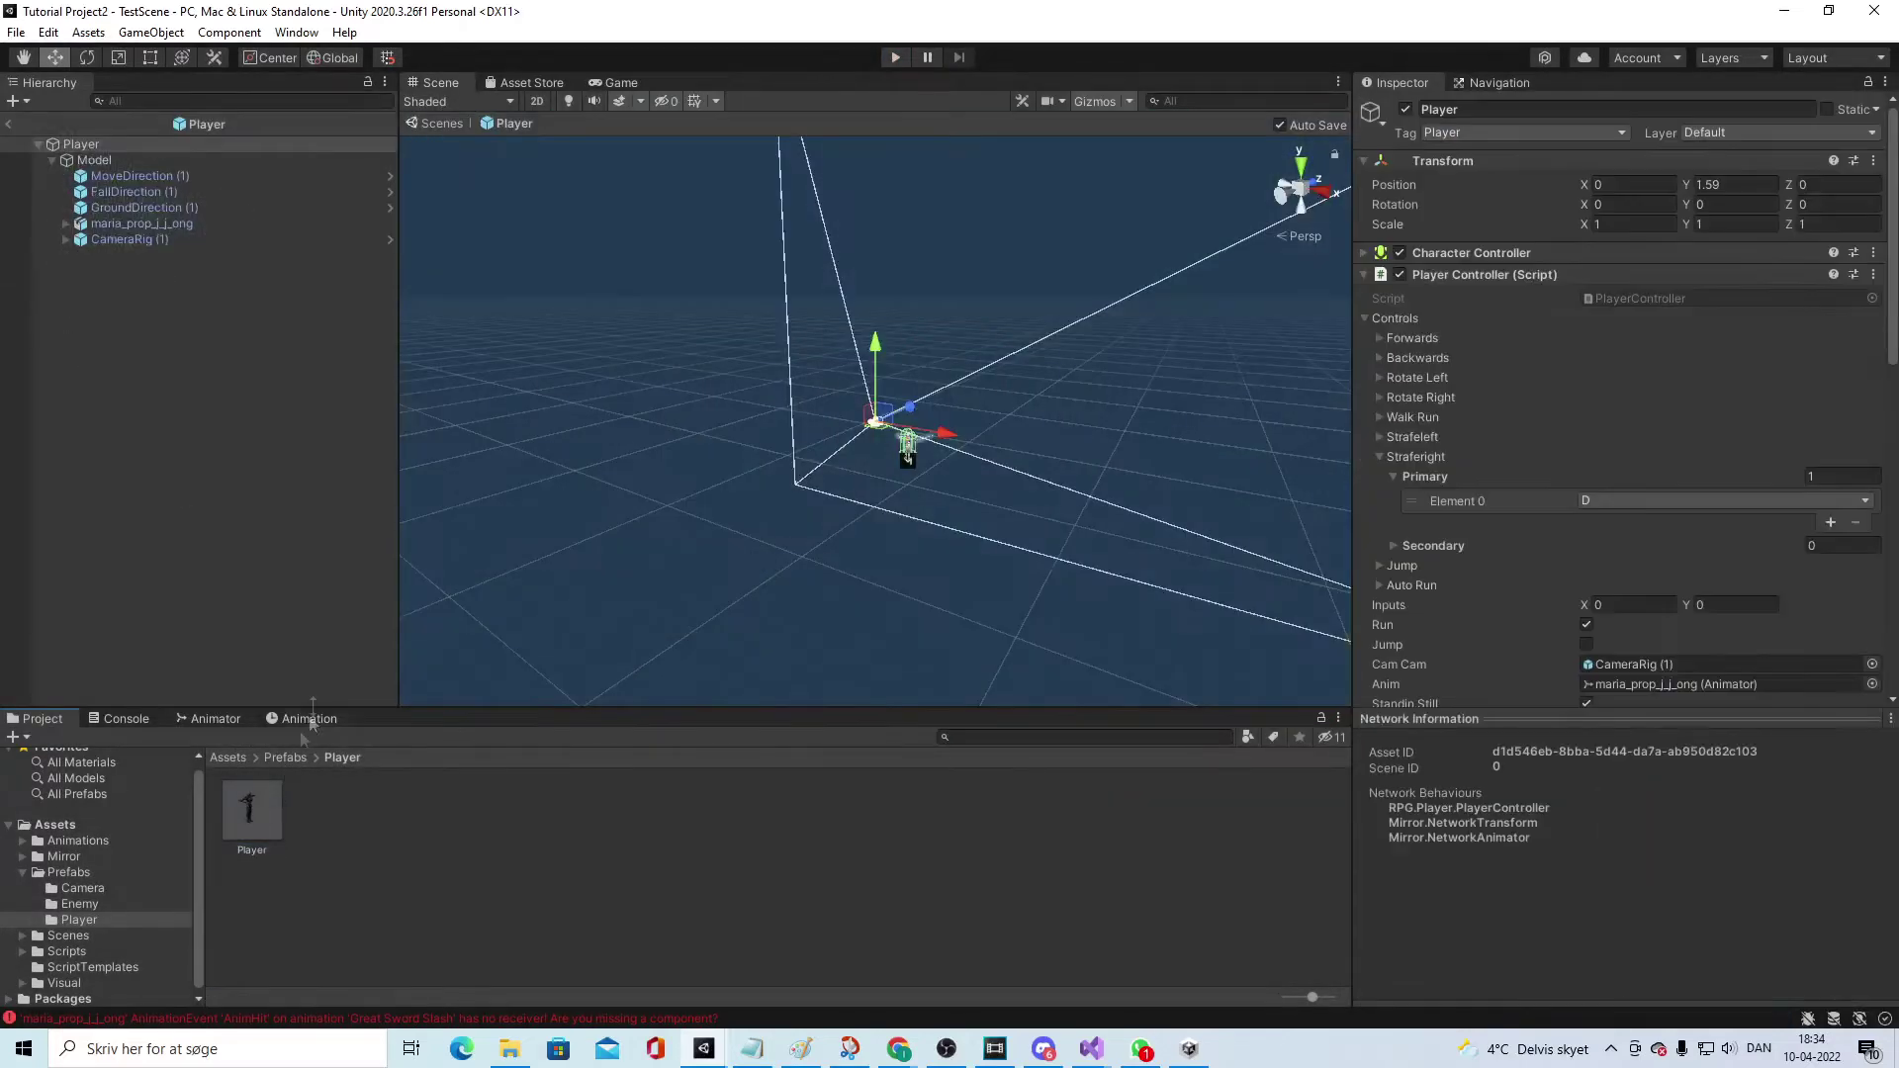
left_click(130, 224)
left_click(307, 720)
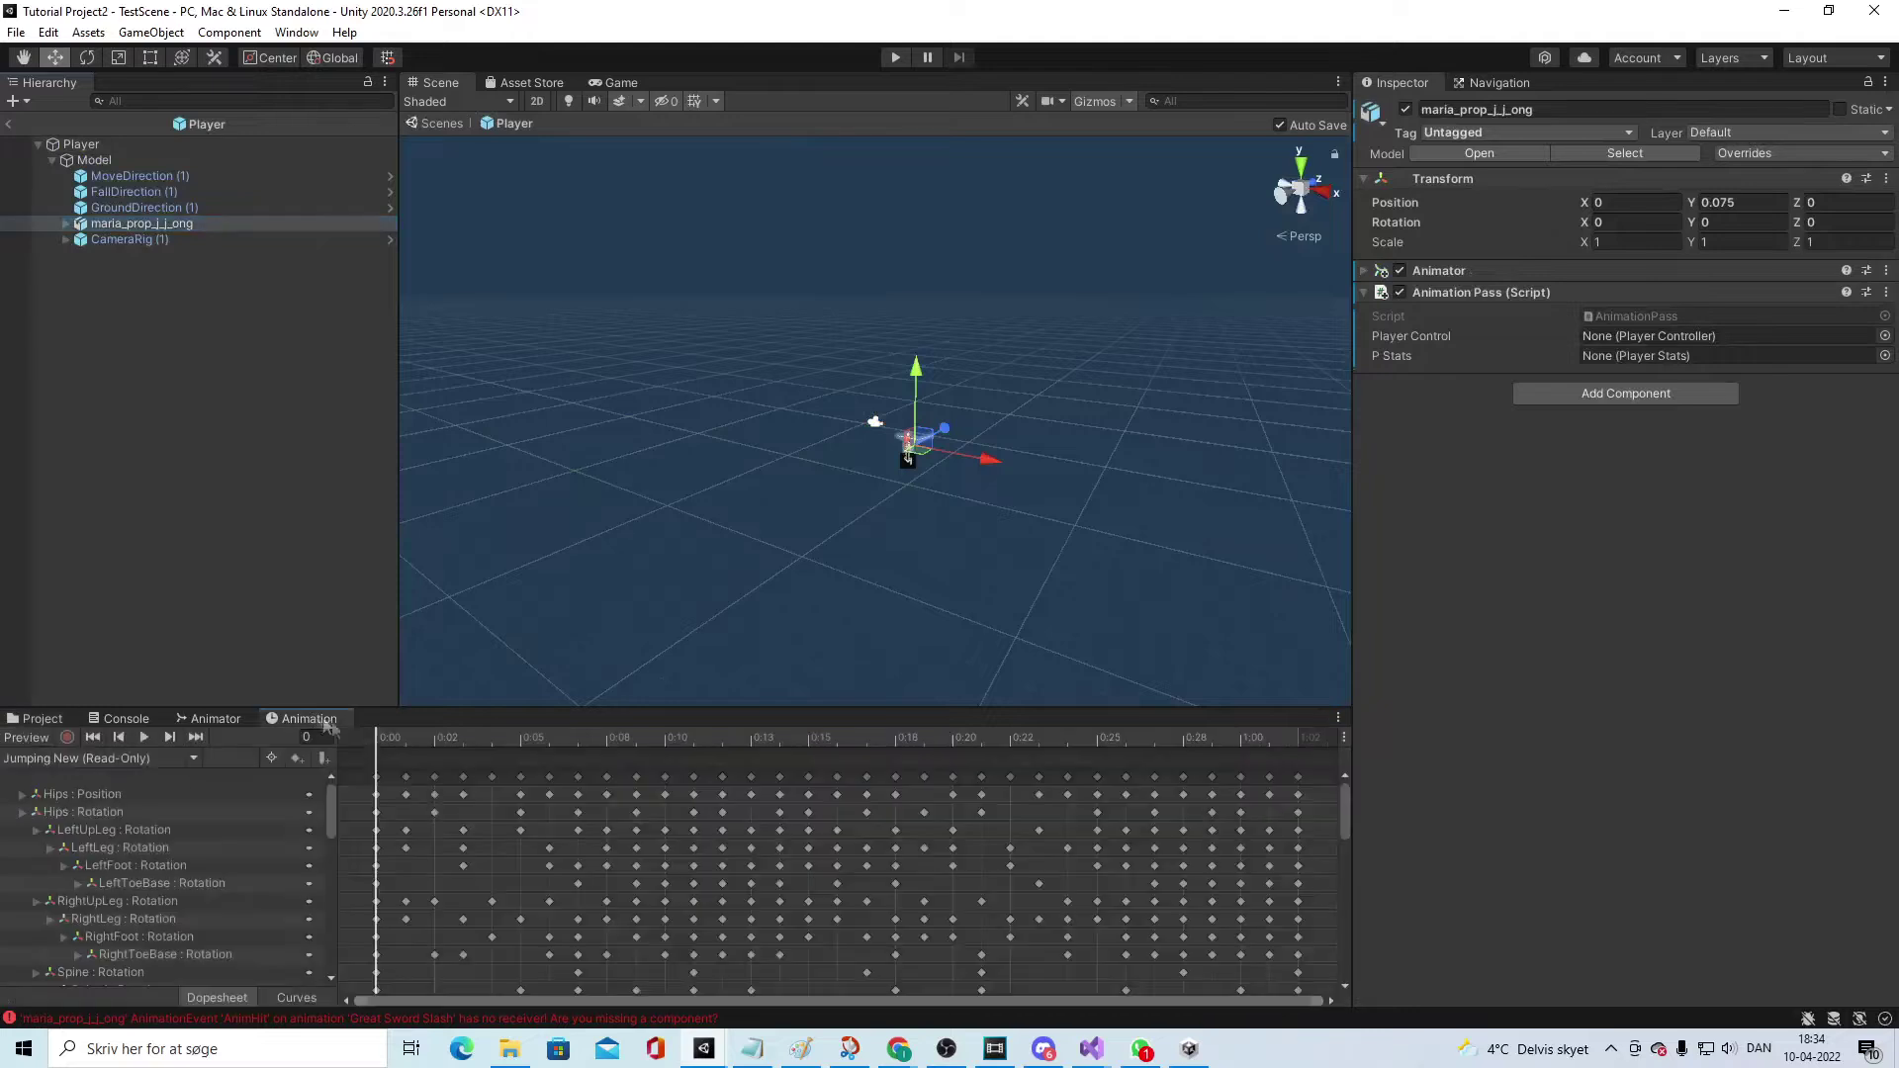
left_click(103, 760)
left_click(87, 773)
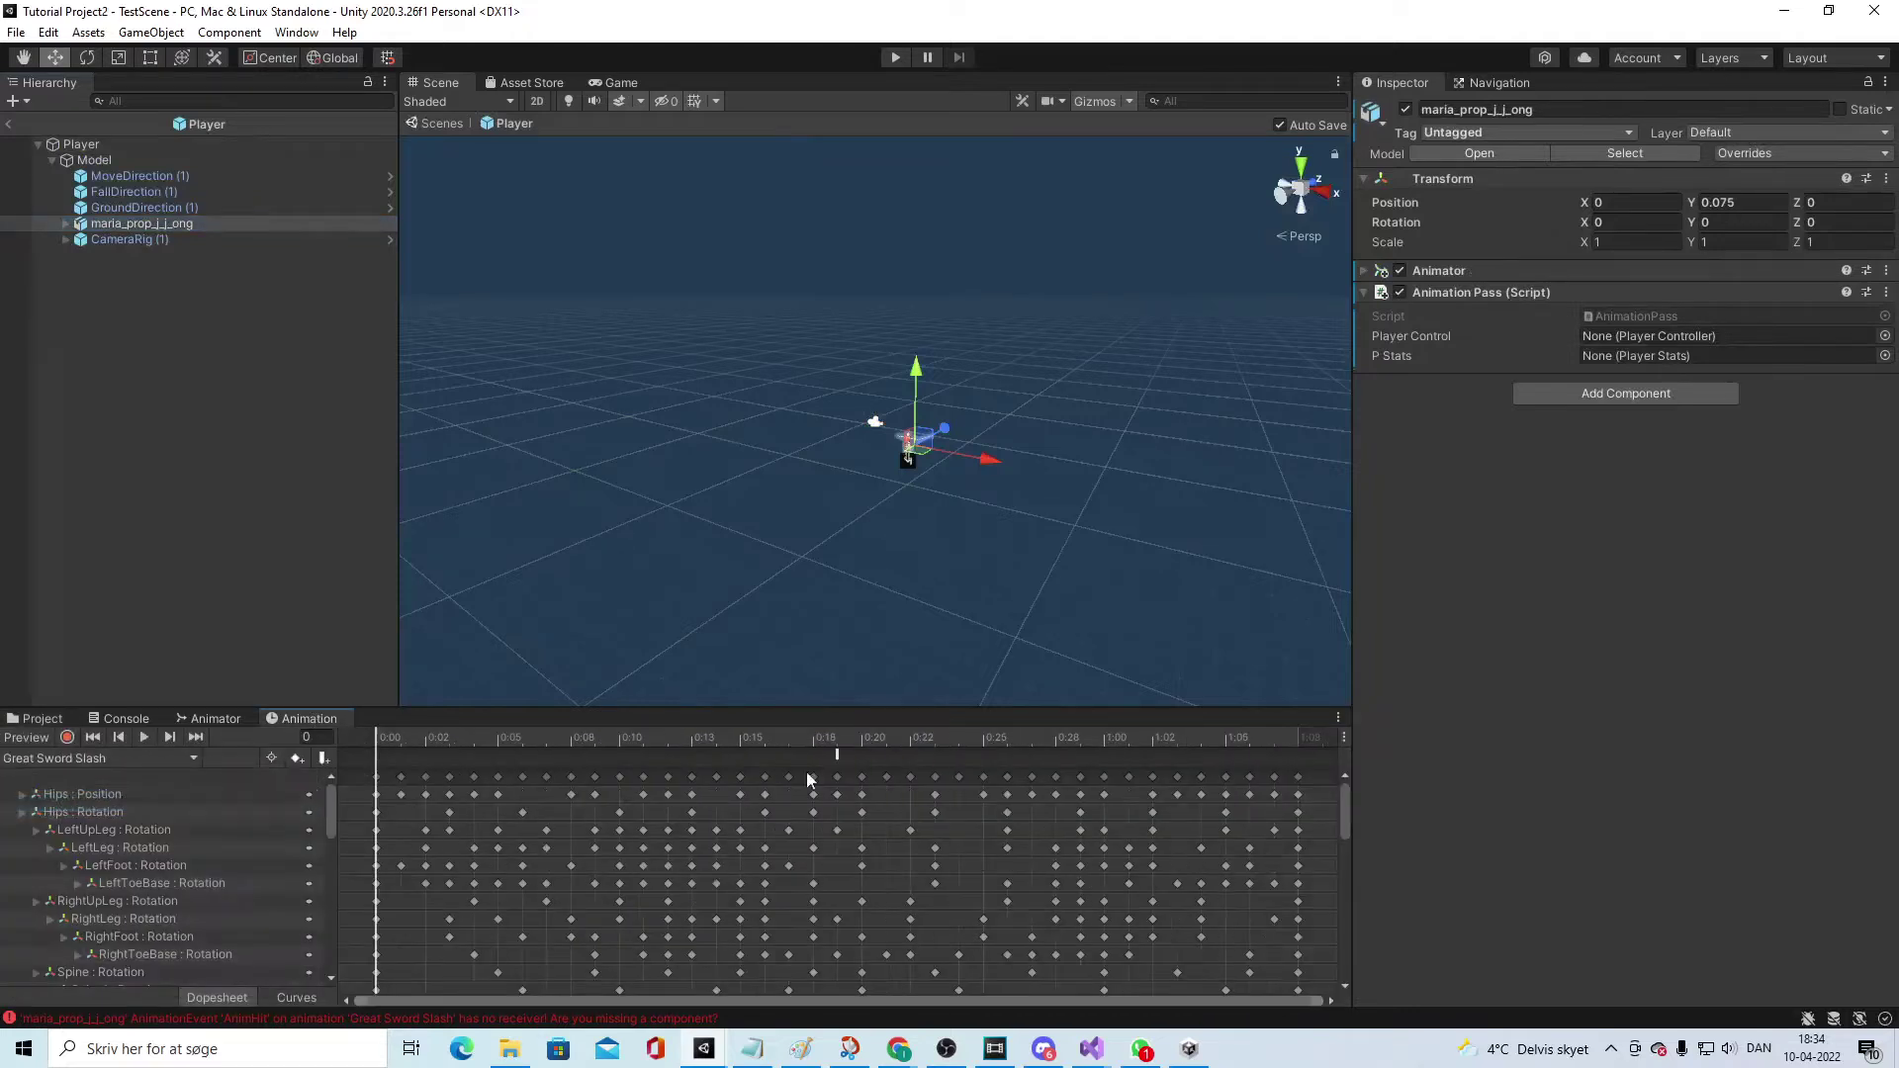
Step: Set the Great Sword Slash clip's animation event function to hit() and leave the Player prefab
left_click(837, 758)
left_click(1524, 155)
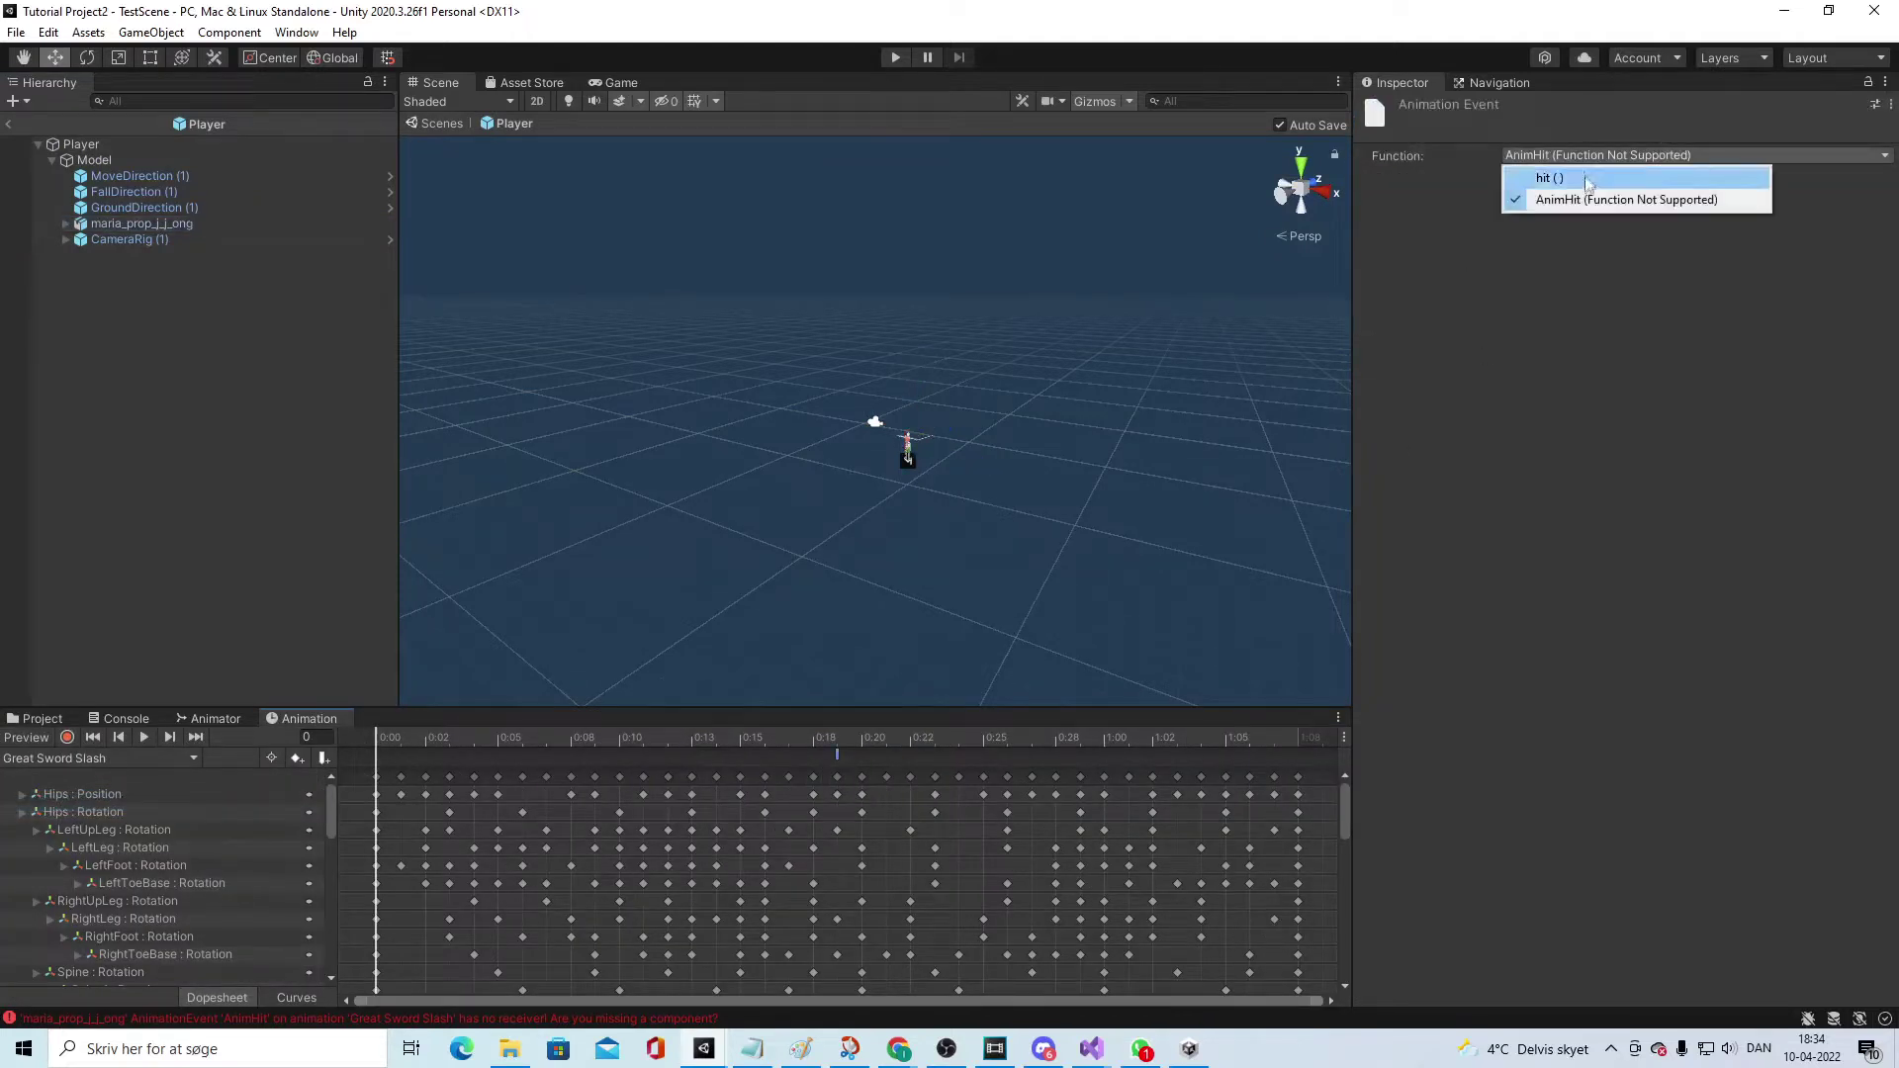
left_click(1562, 180)
left_click(8, 123)
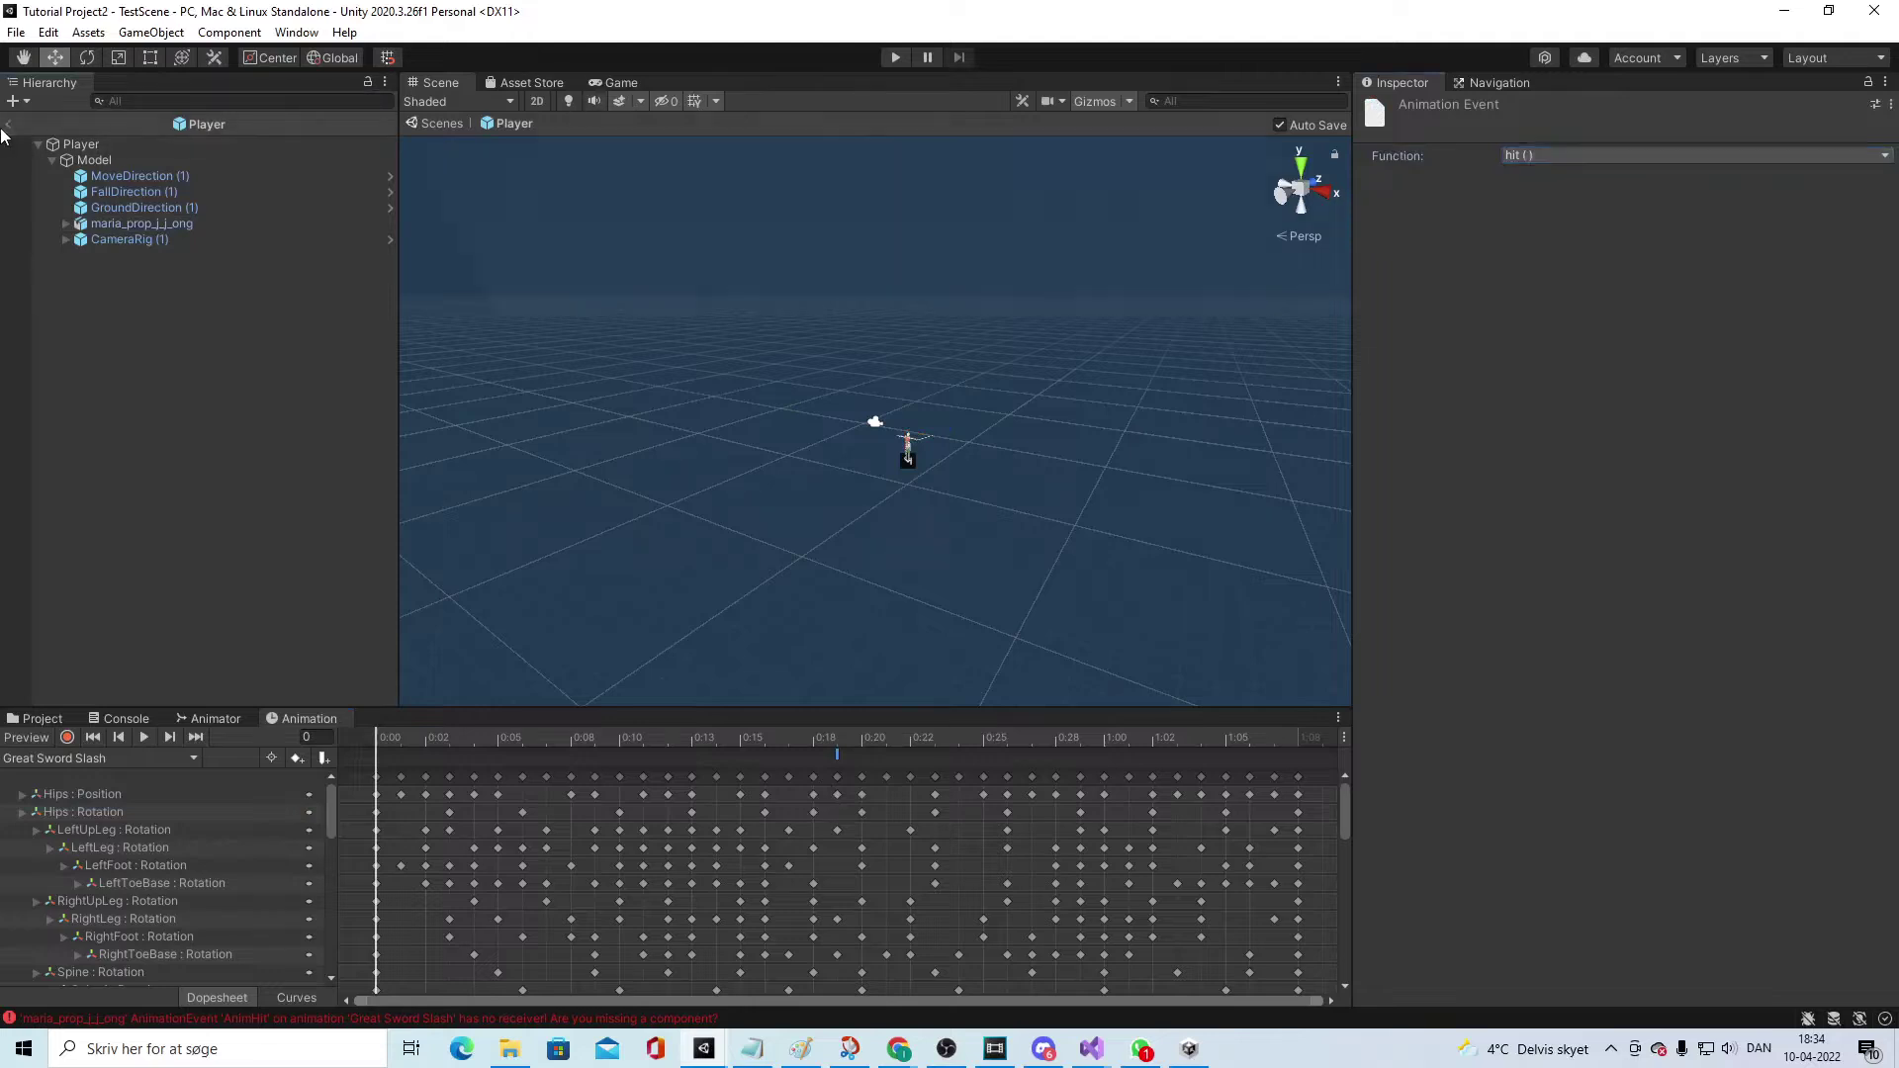
Step: Play the scene again as host and attack the enemy NPC to test the reassigned hit() event
left_click(894, 57)
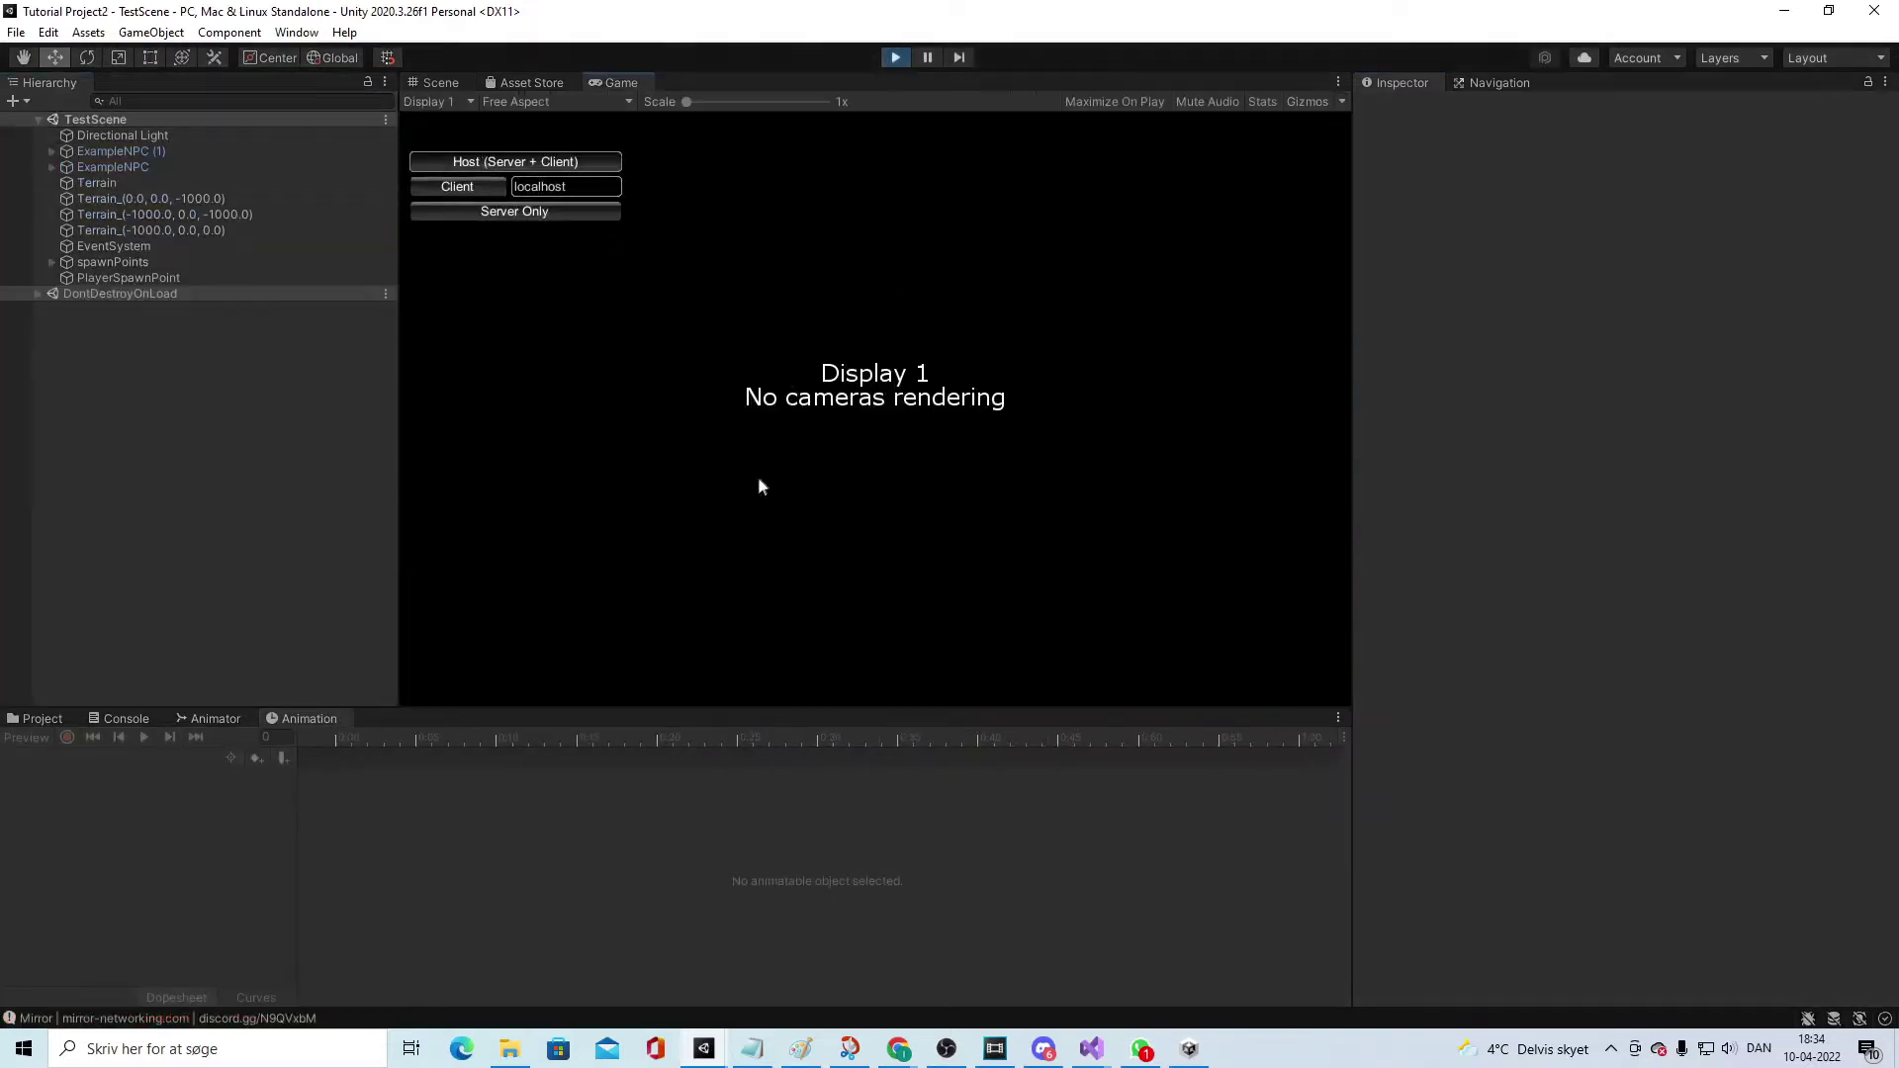
key("w")
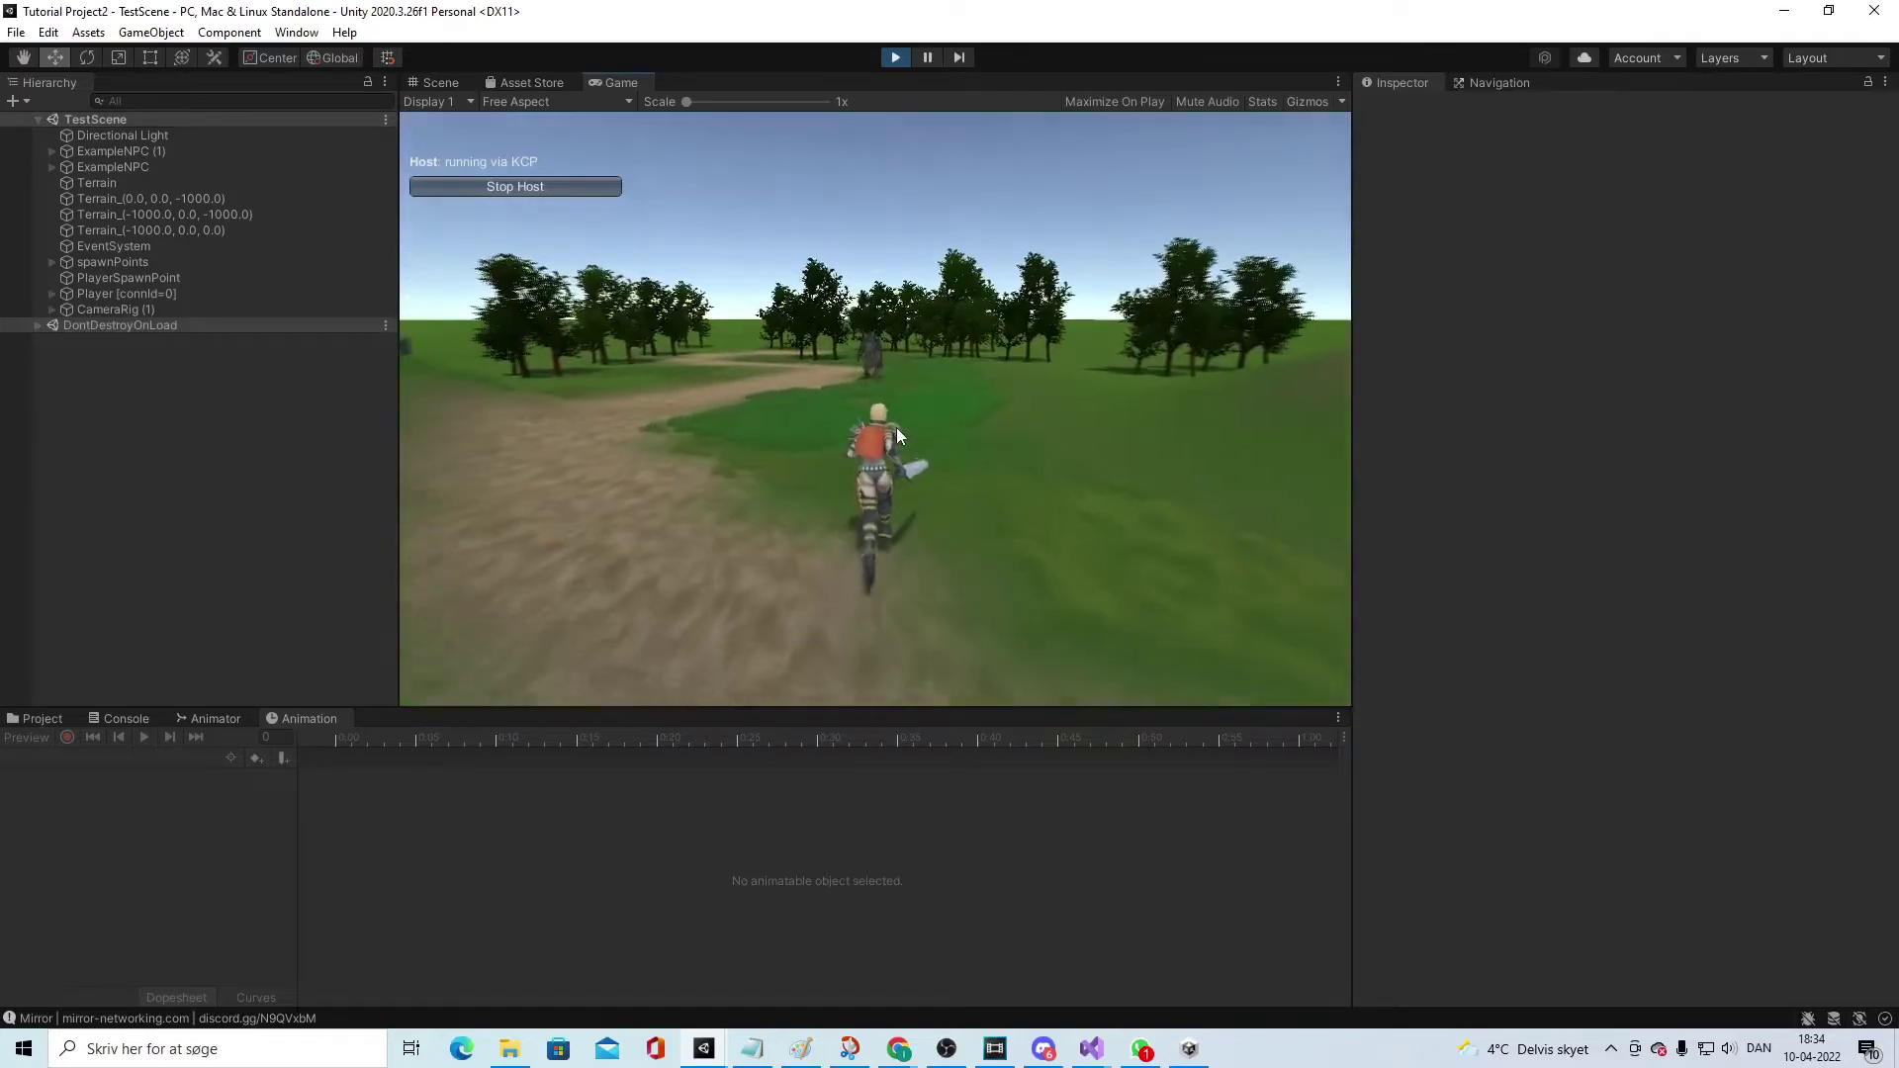
left_click(872, 424)
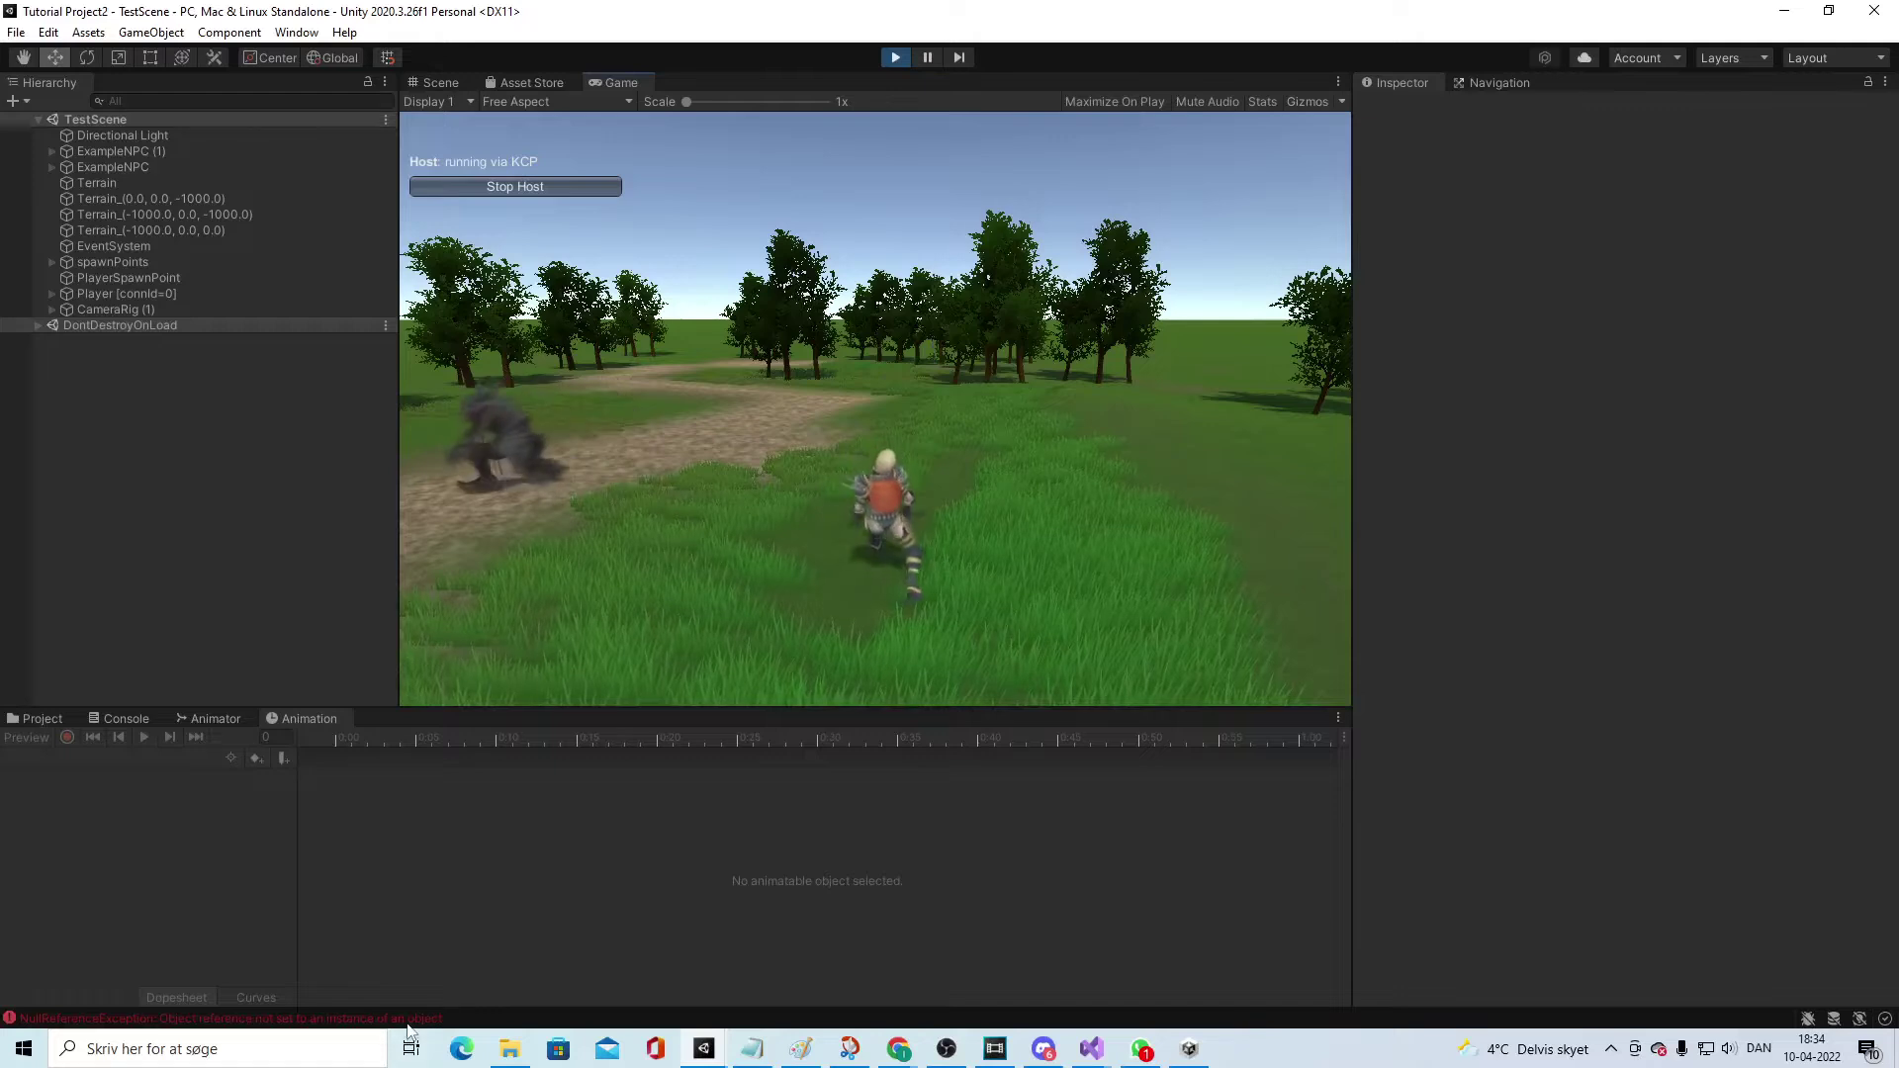
Step: Inspect the error raised by hit() in the console, stop playing the scene and clear the log
left_click(408, 1021)
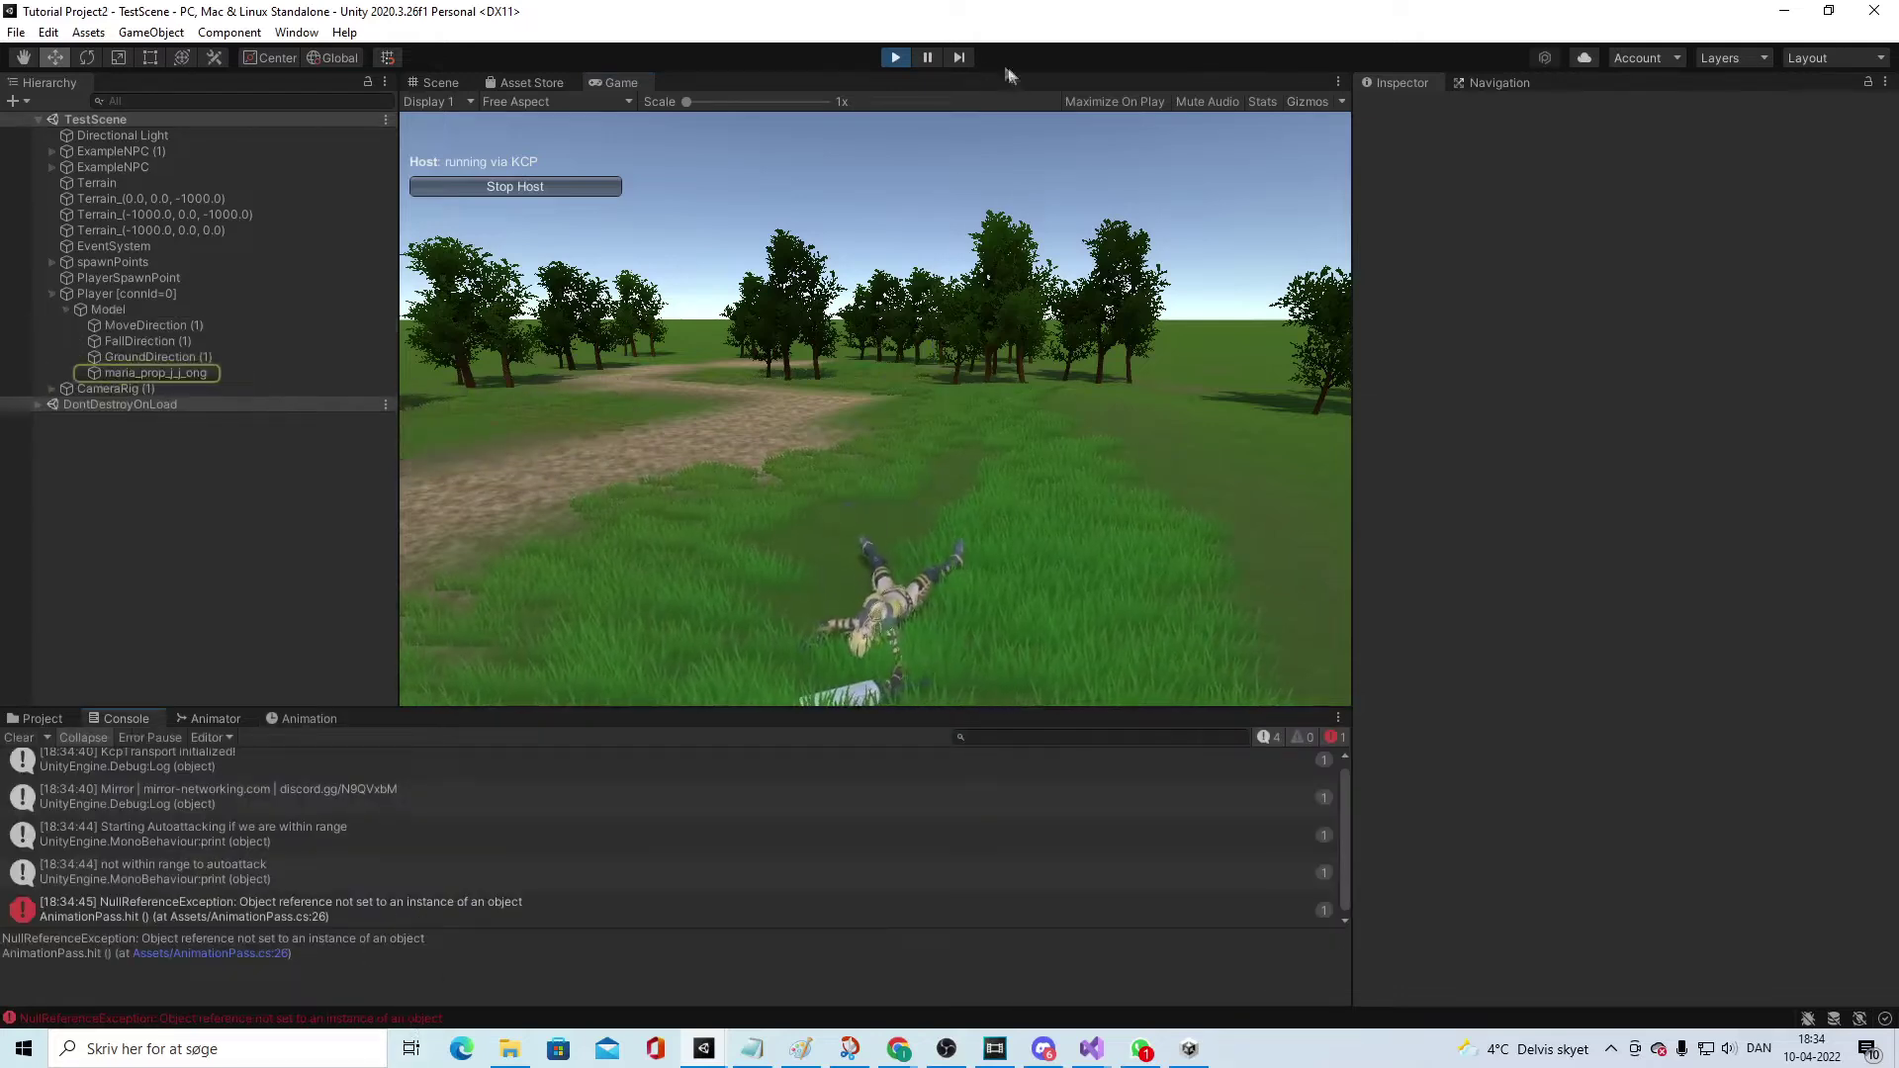
left_click(895, 57)
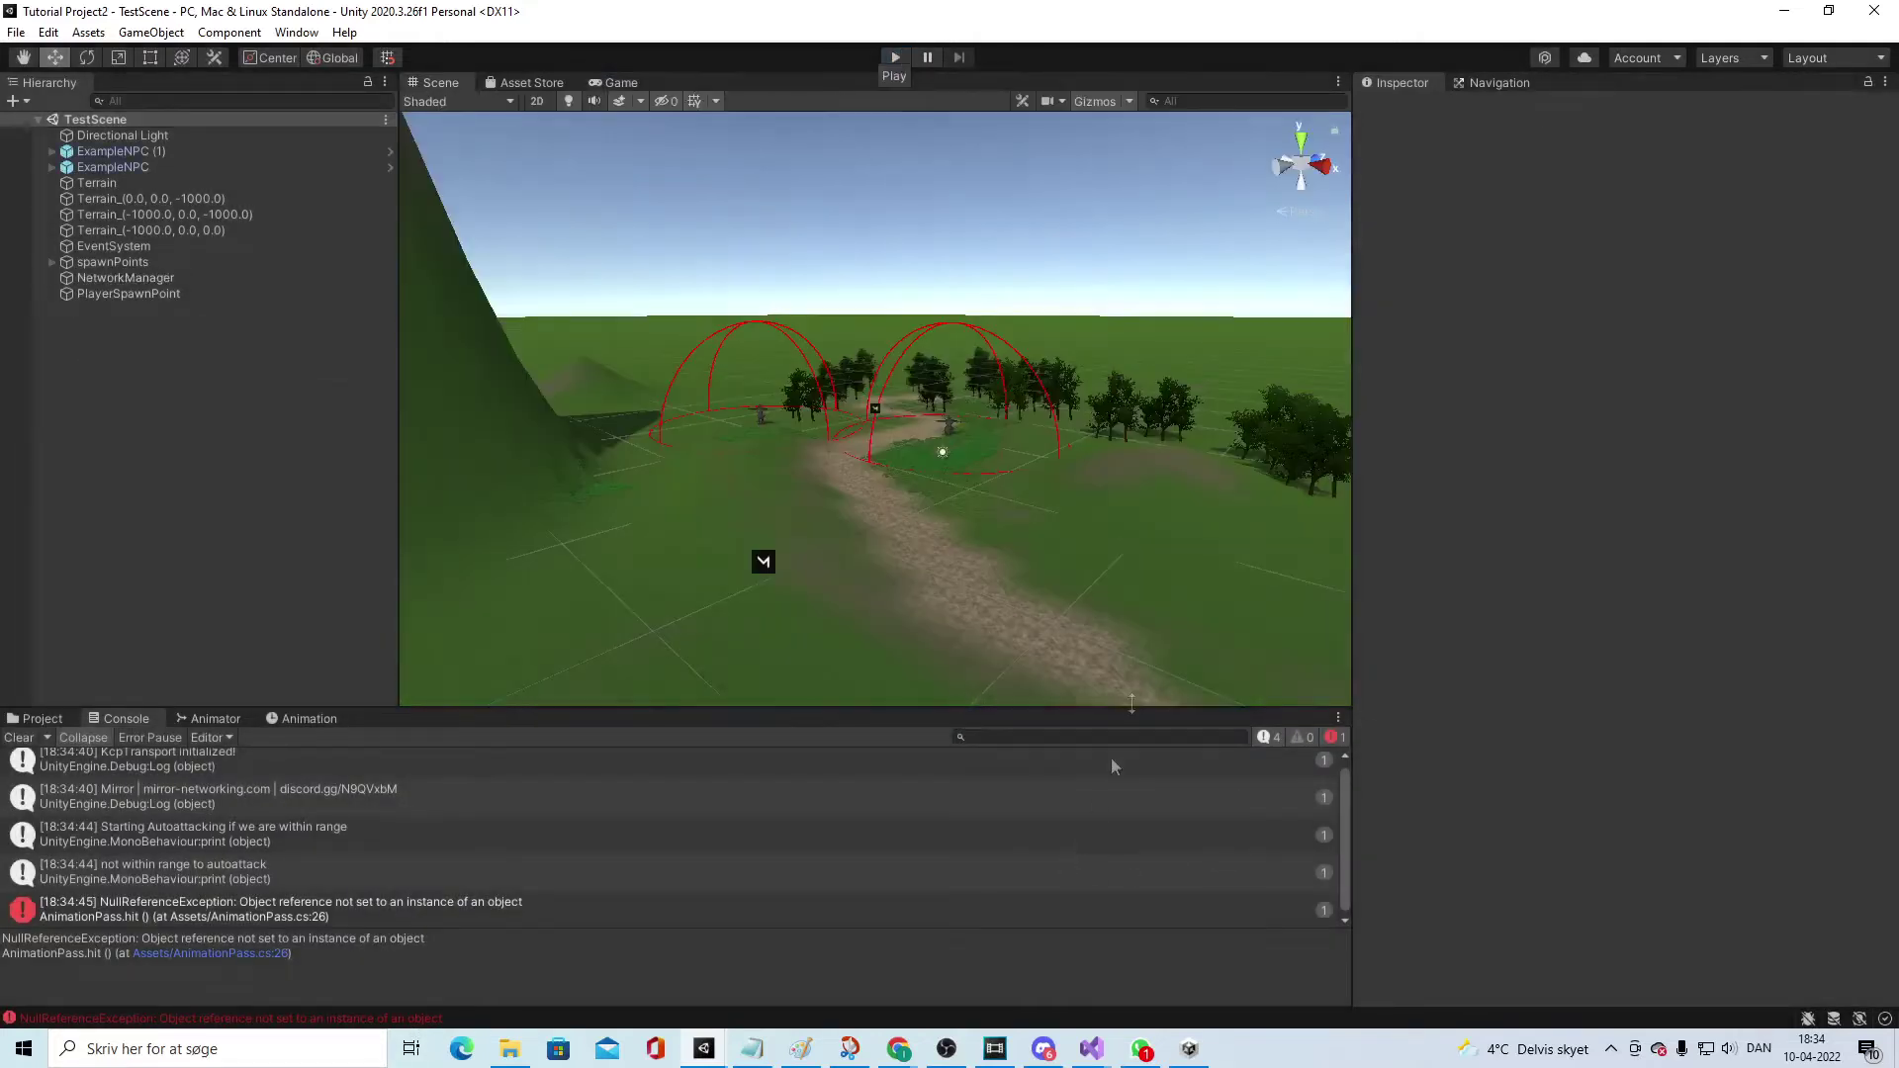
left_click(1103, 1061)
left_click(1105, 972)
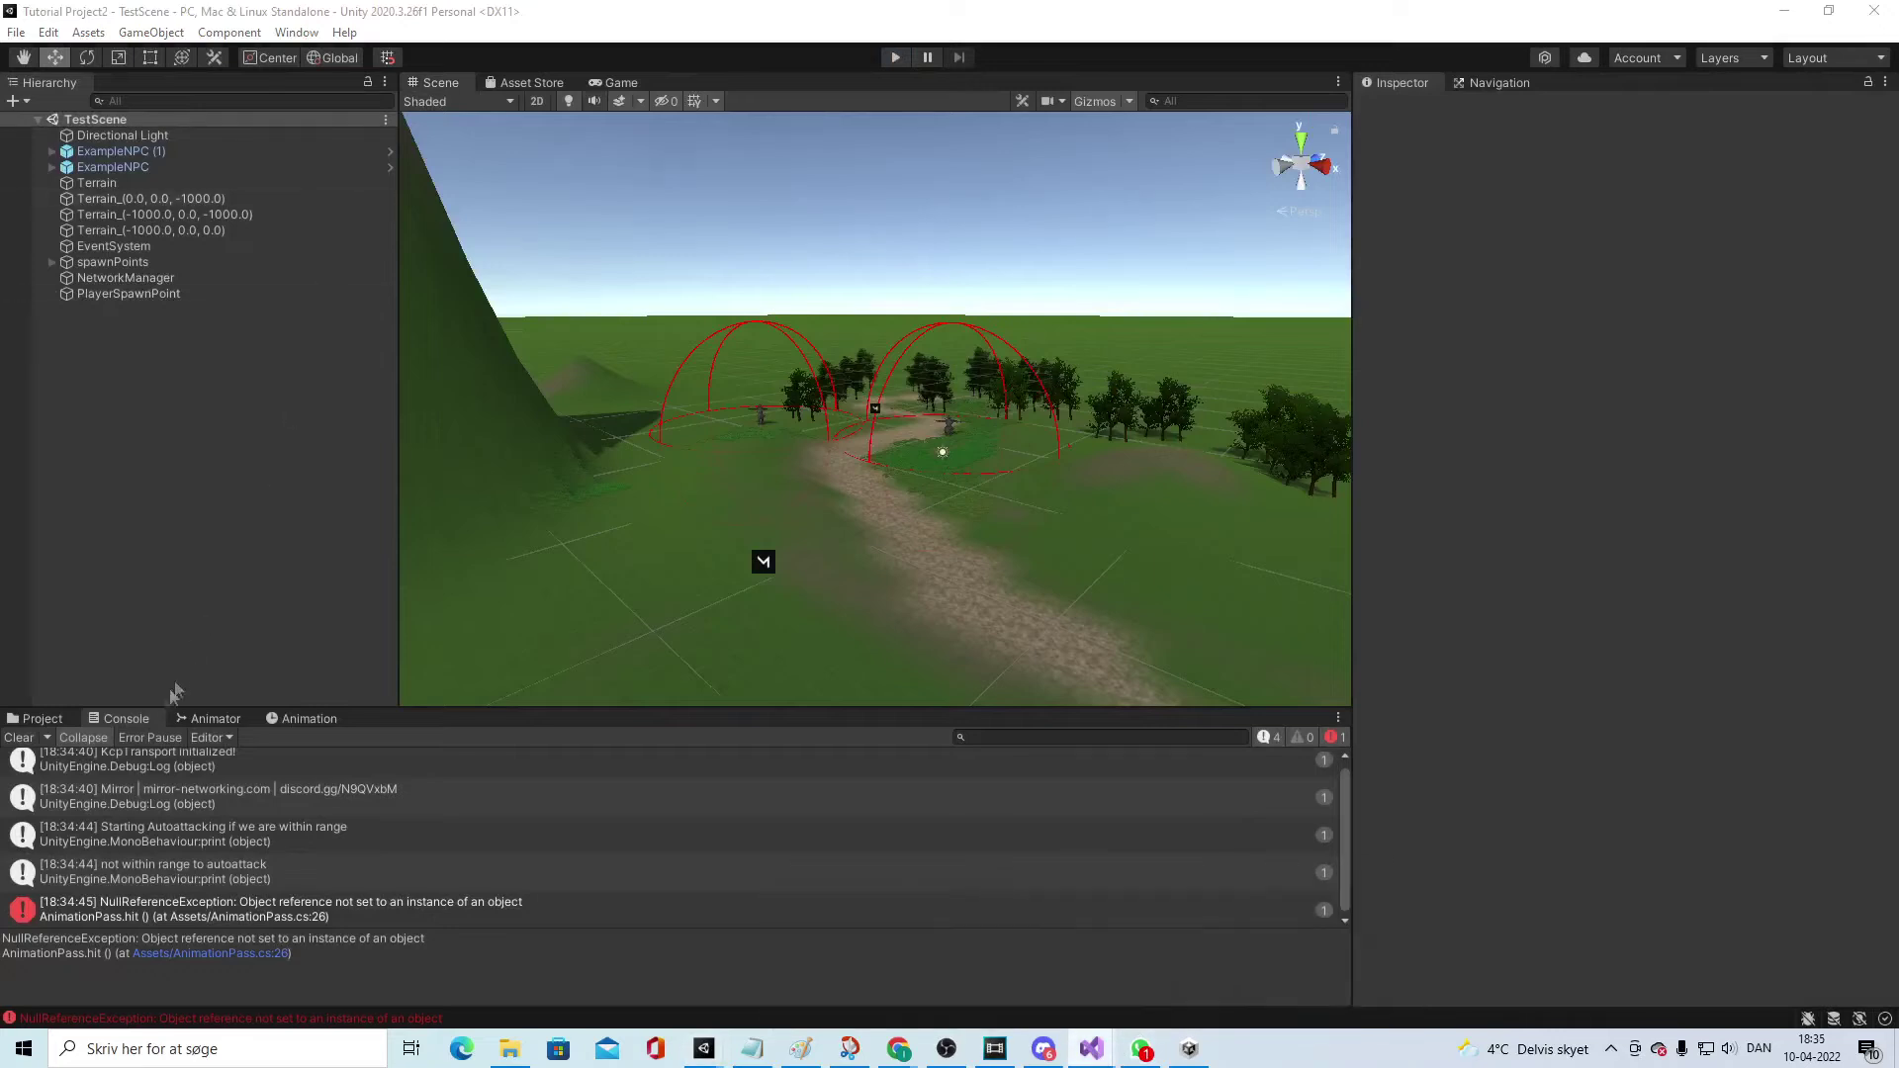
left_click(17, 737)
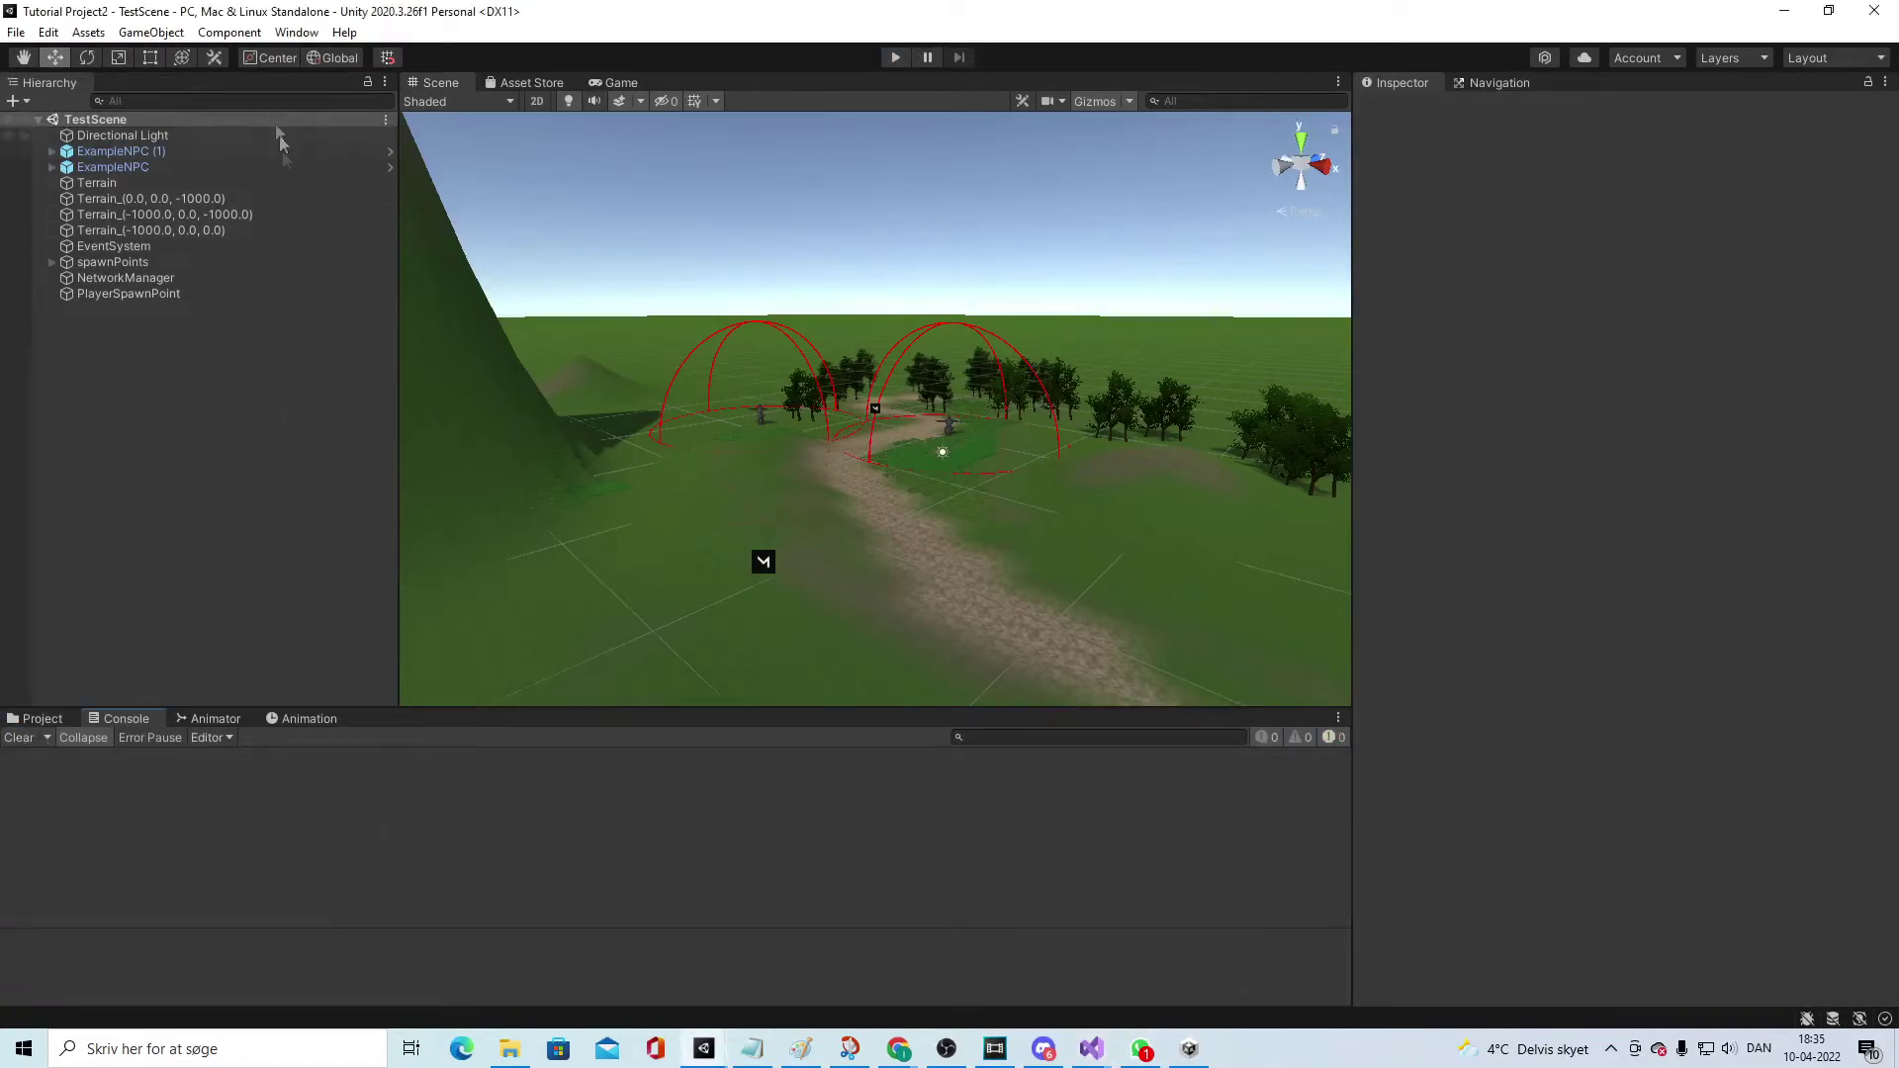
Step: In the Player prefab, assign Player to the Player Control and P Stats references of maria_prop_j_j_ong's Animation Pass script
left_click(31, 719)
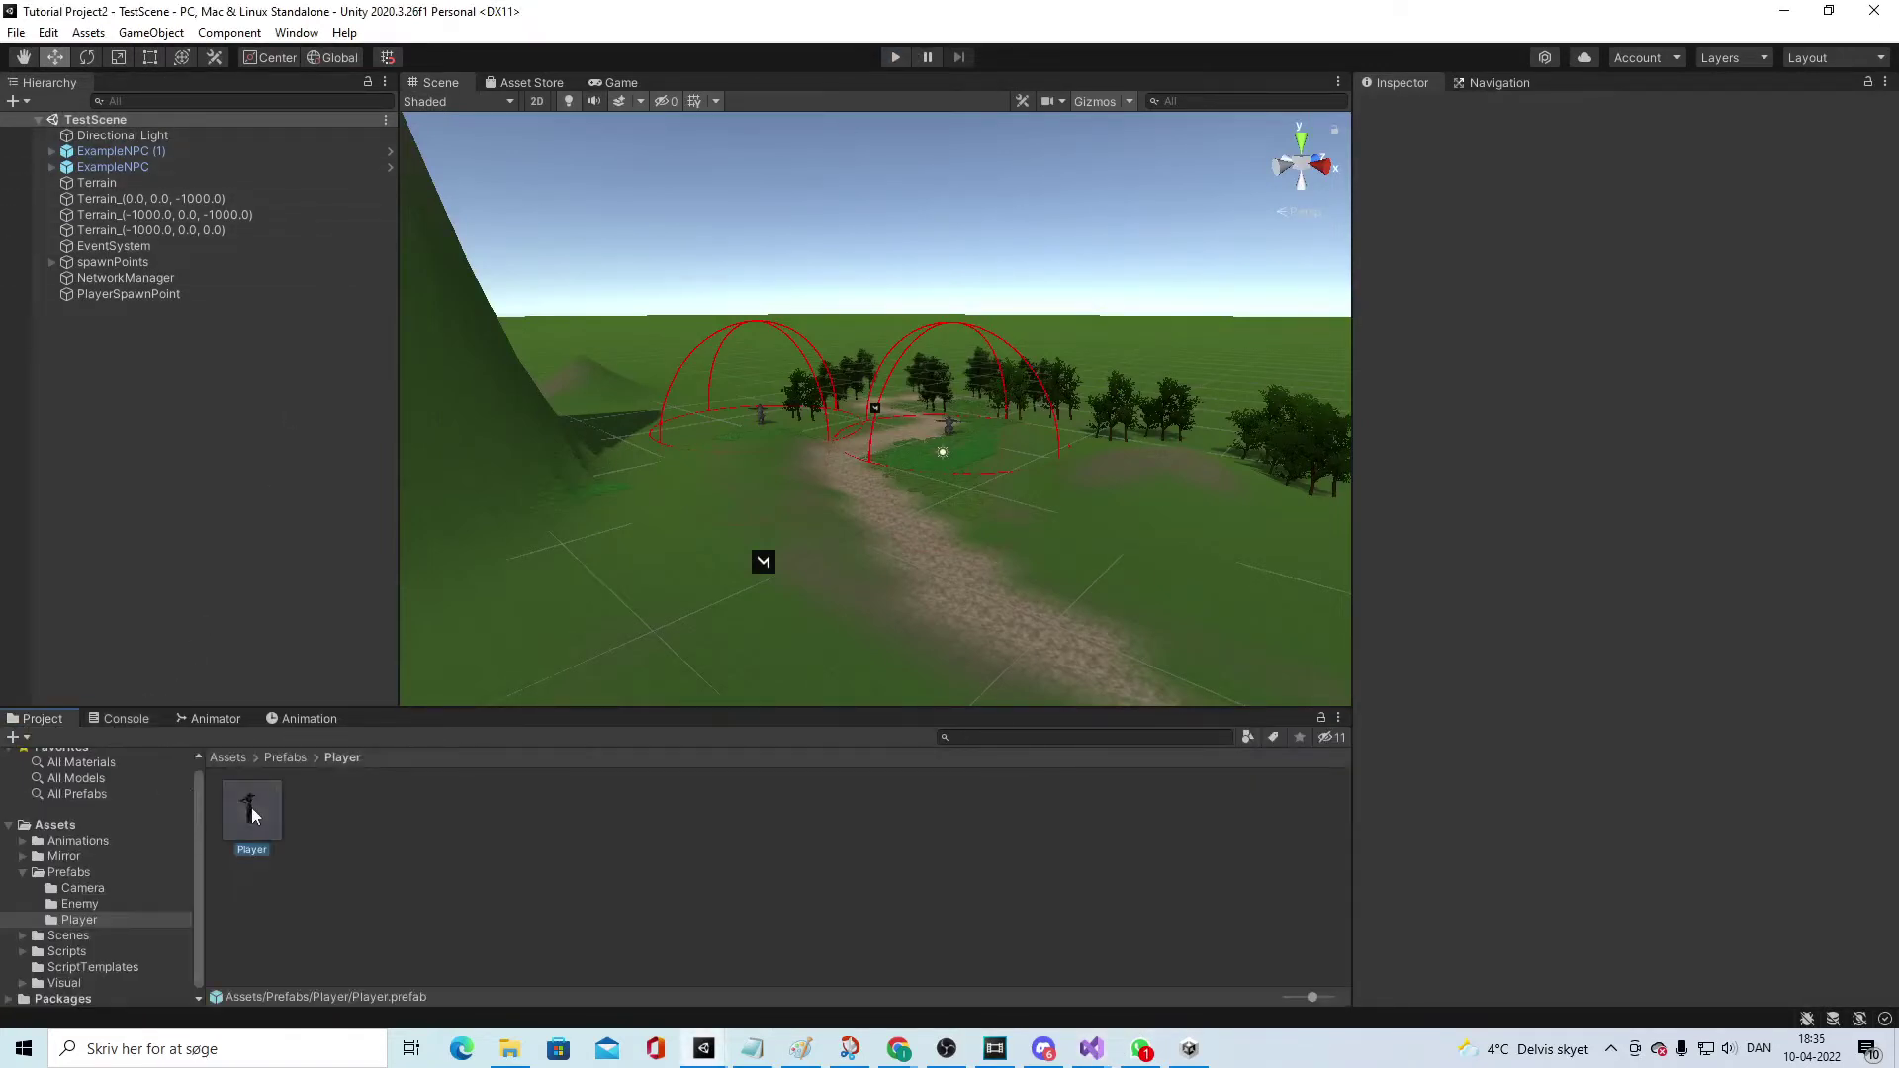
double_click(252, 813)
left_click(169, 222)
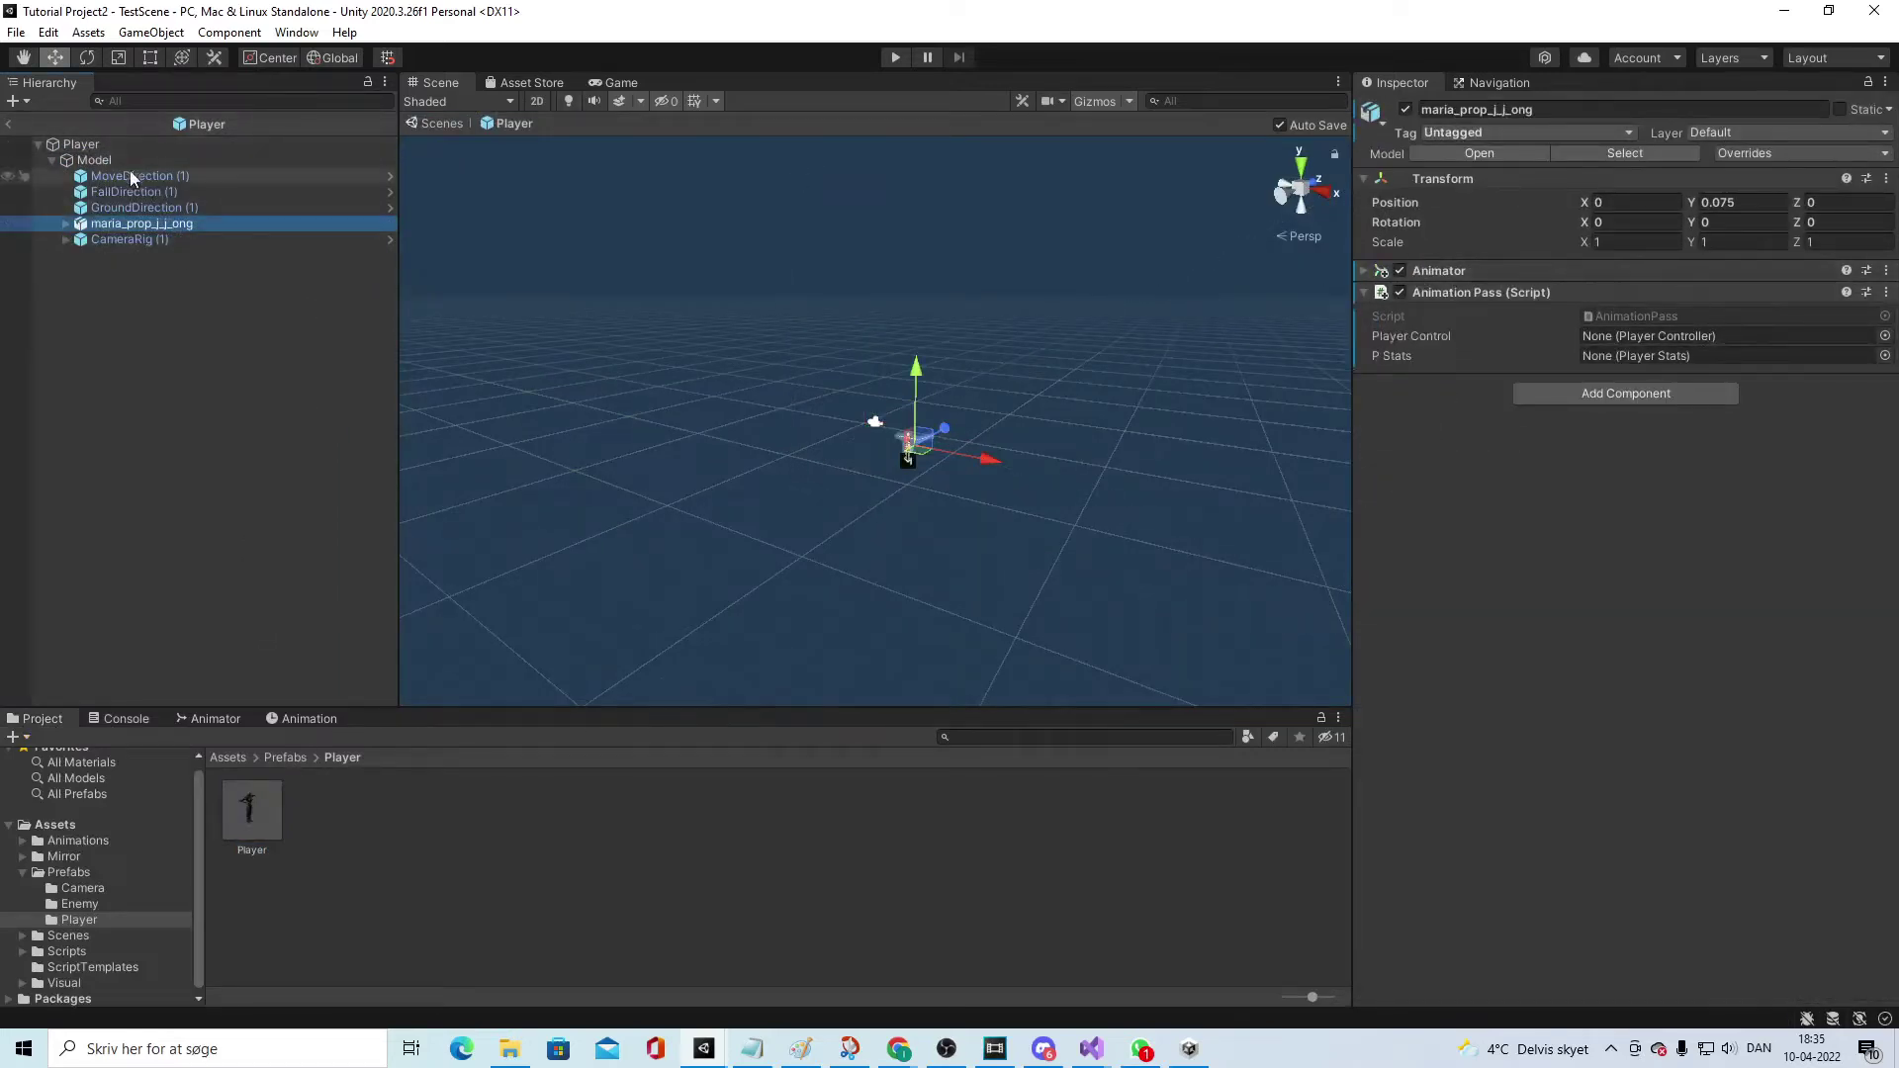
left_click_drag(121, 149, 1642, 368)
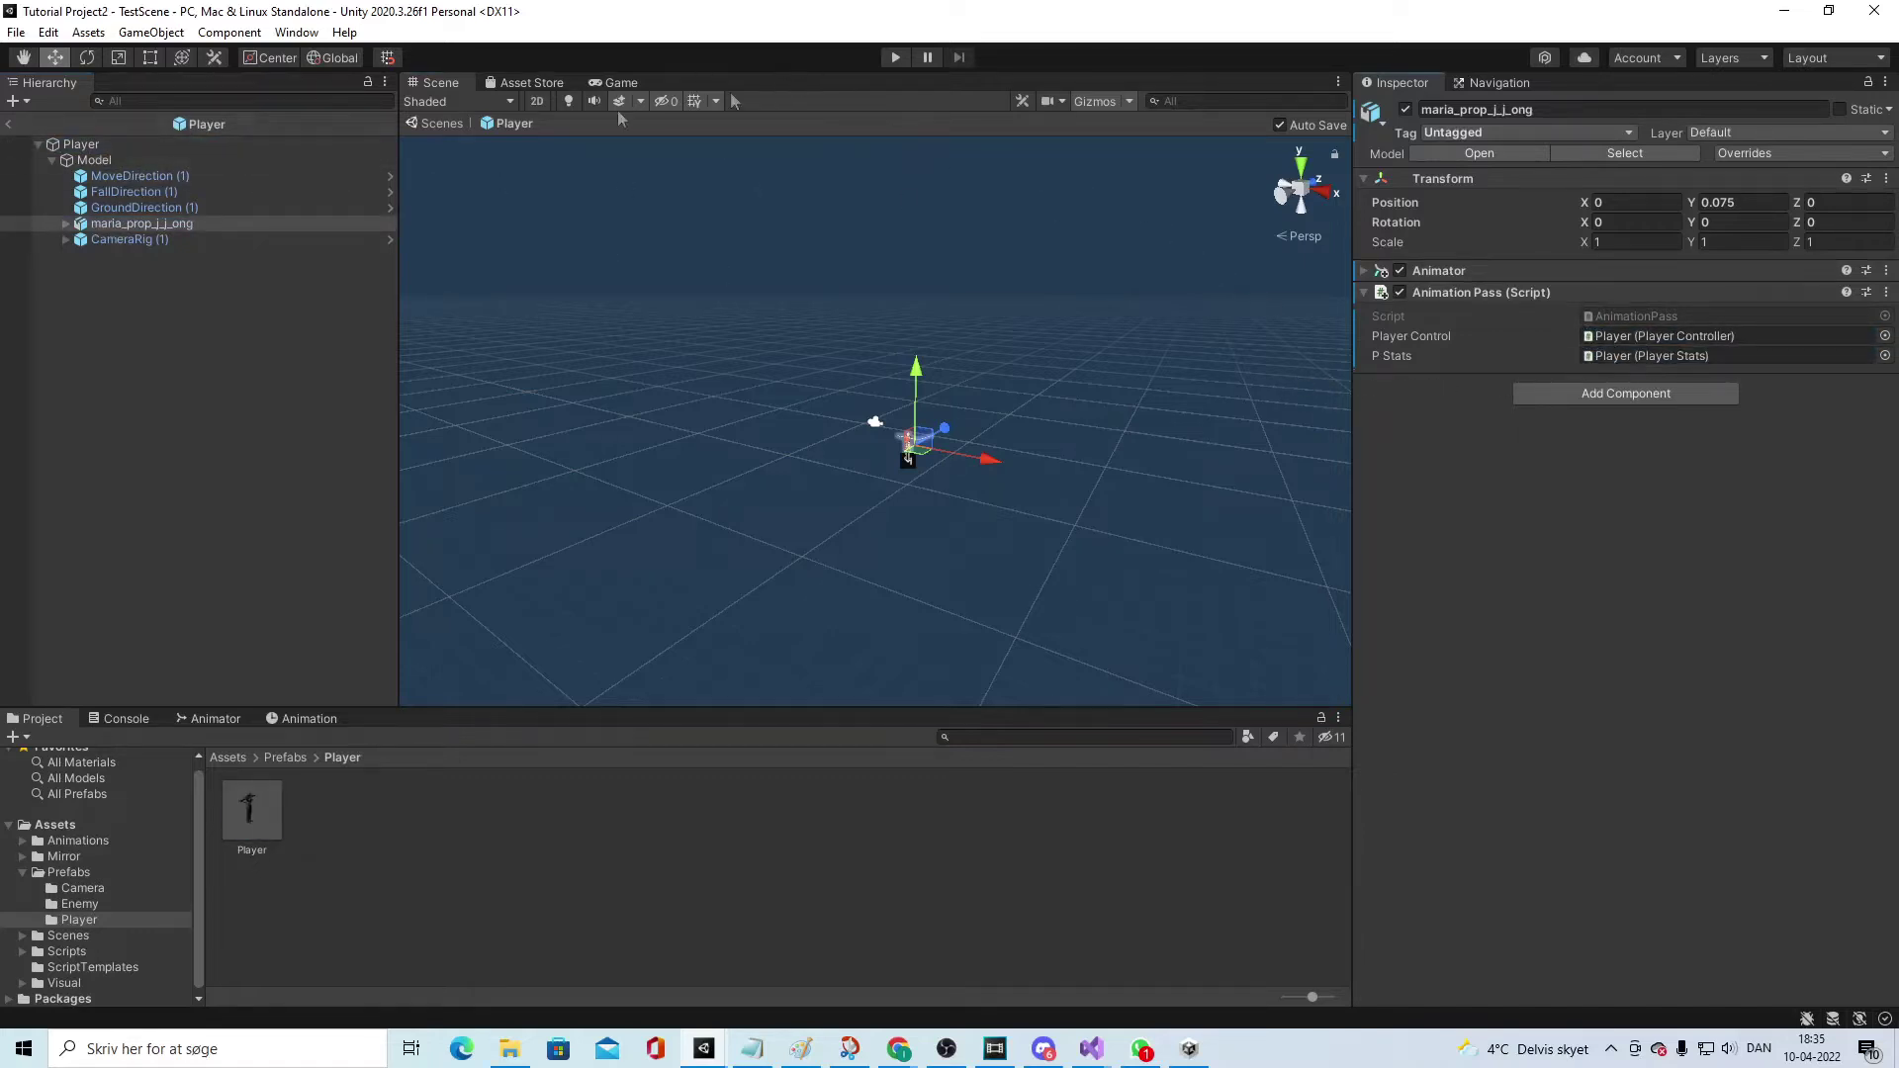
left_click(9, 124)
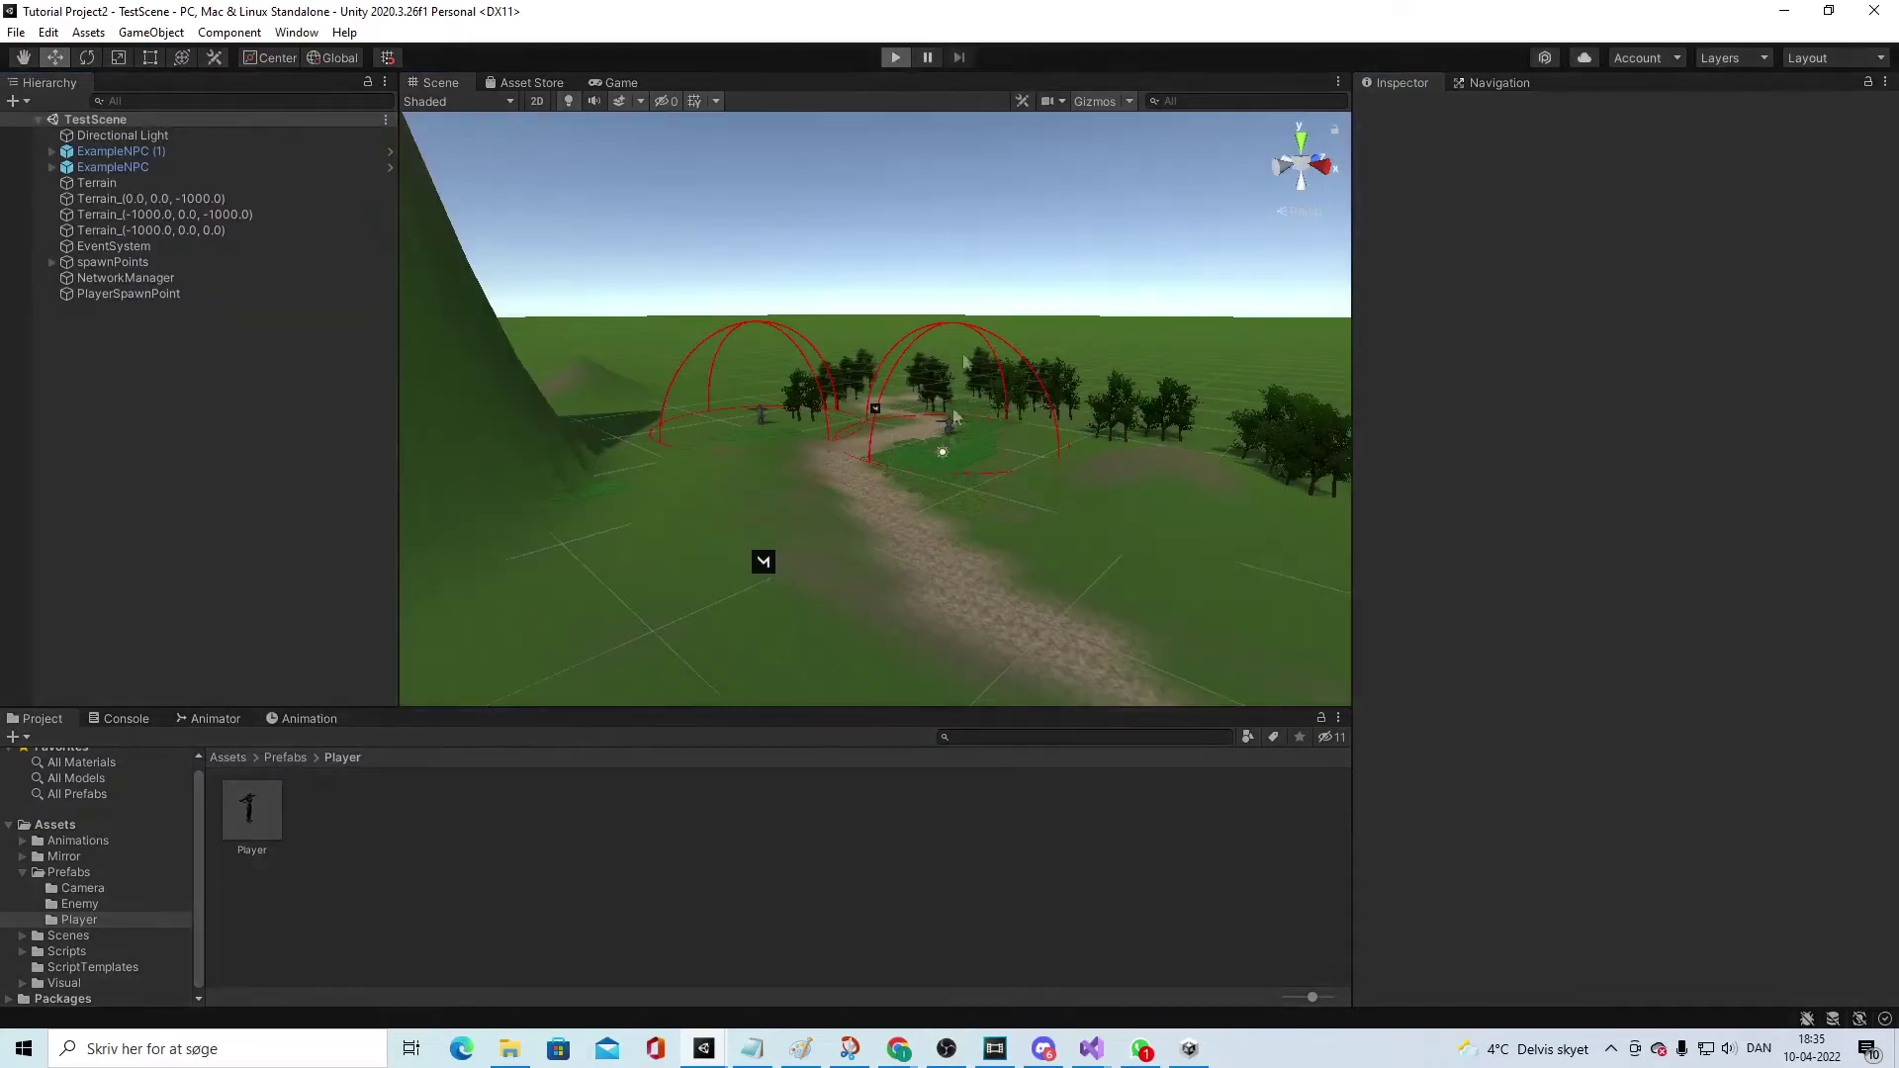
Step: Play the scene as host and run to the enemy NPC to test the attack with the assigned references
key("ctrl+p")
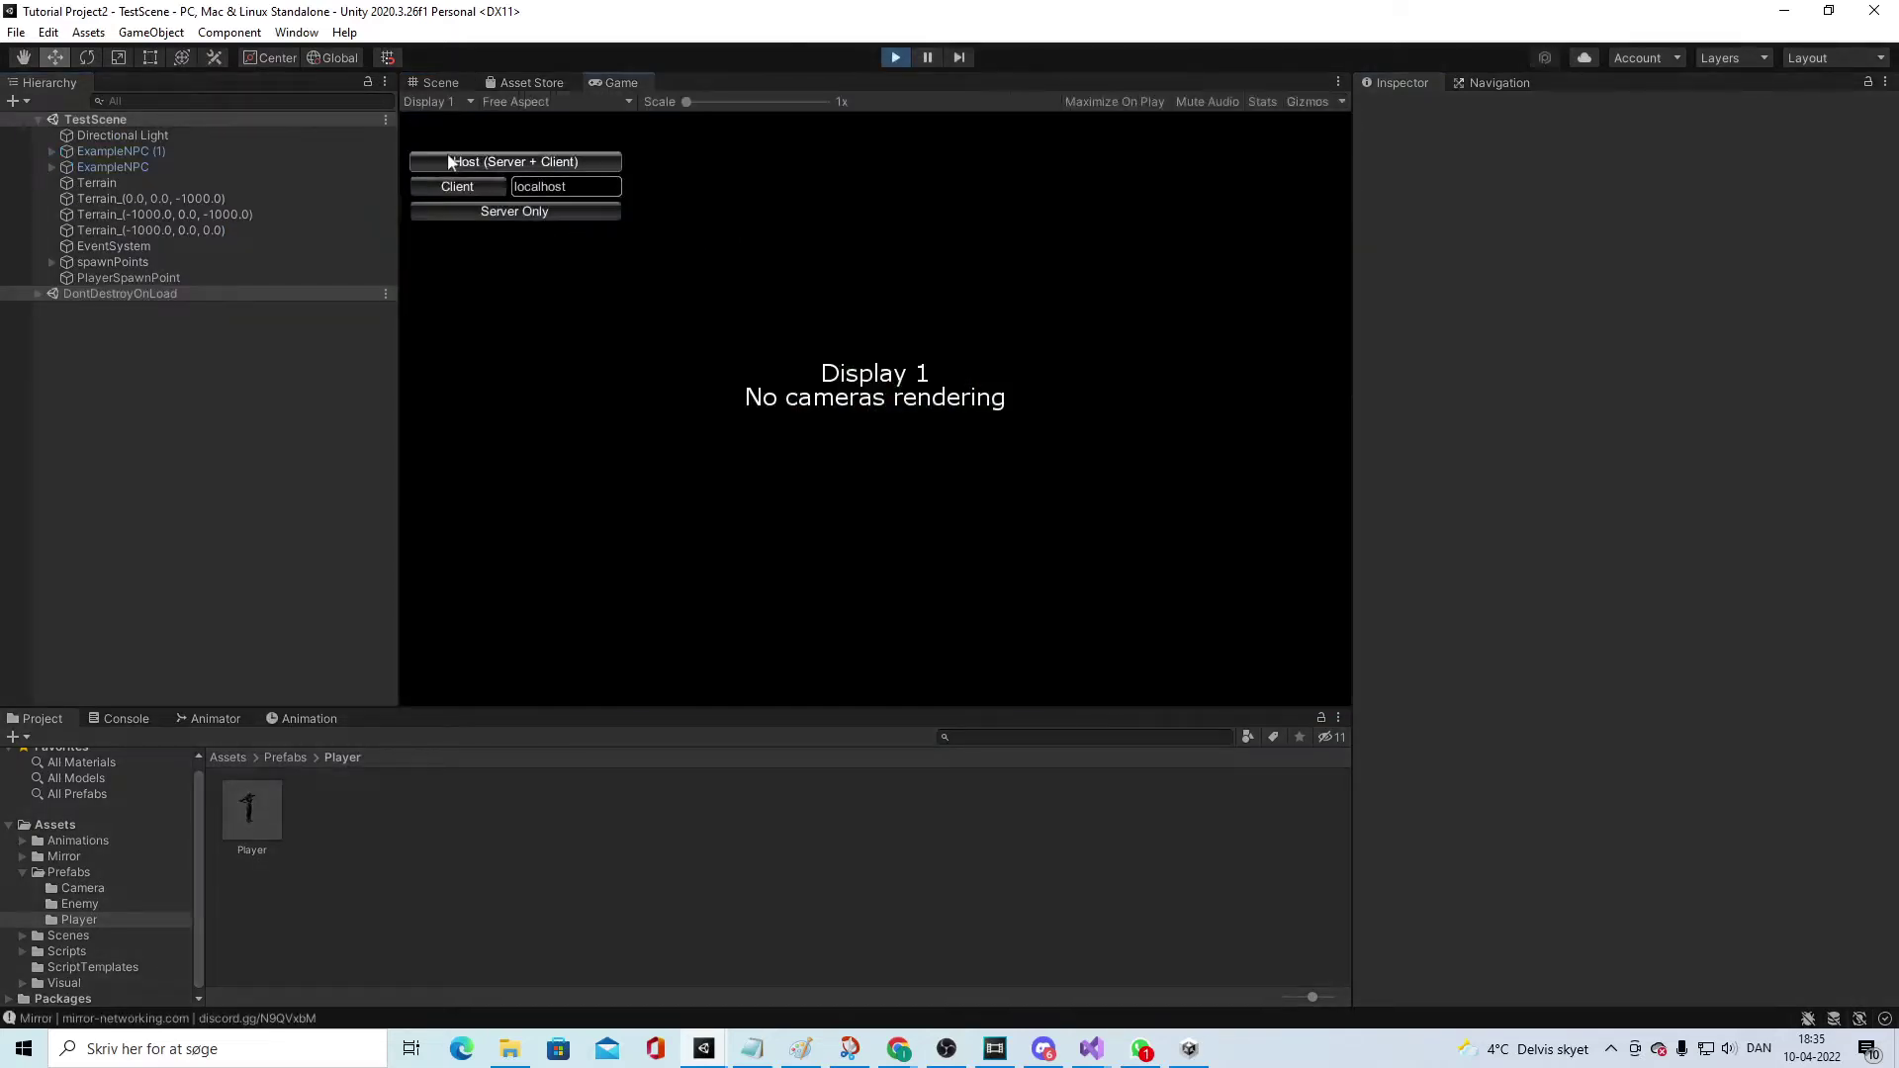
left_click(487, 162)
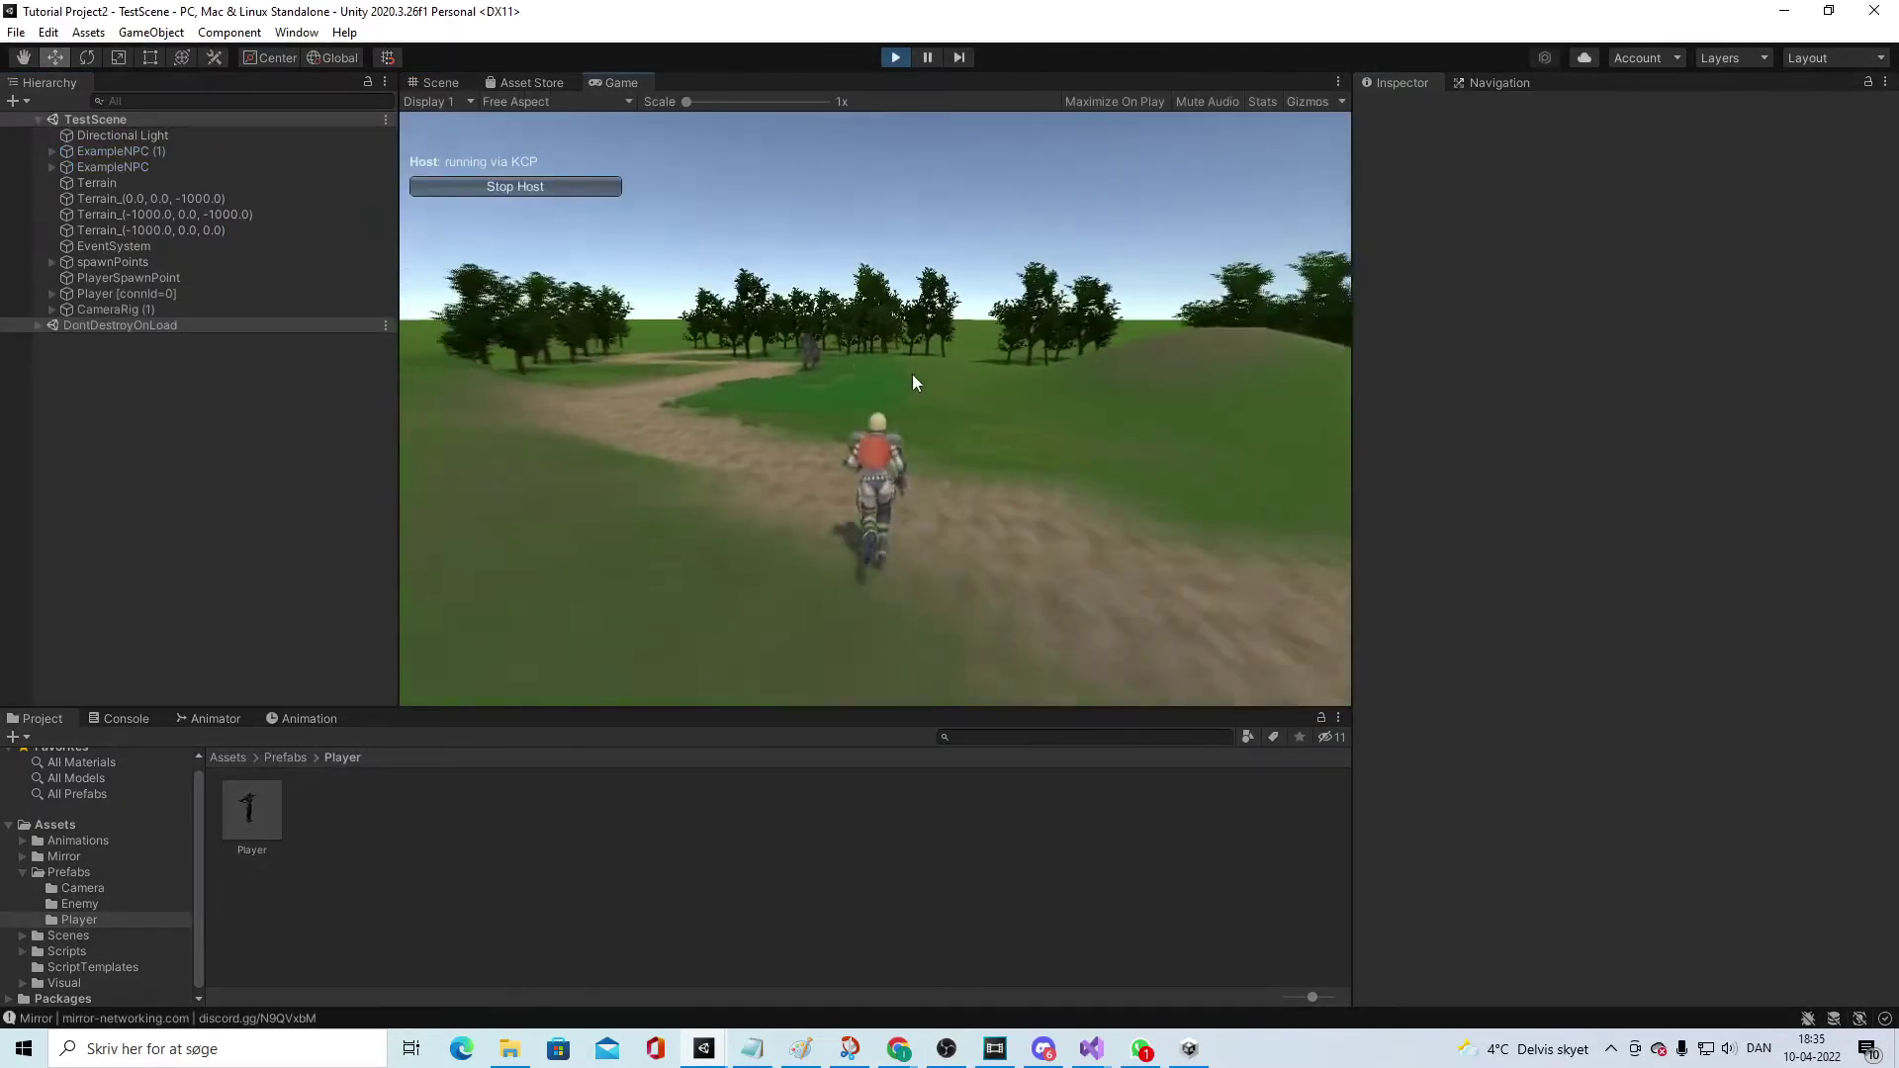
left_click(912, 374)
left_click(858, 419)
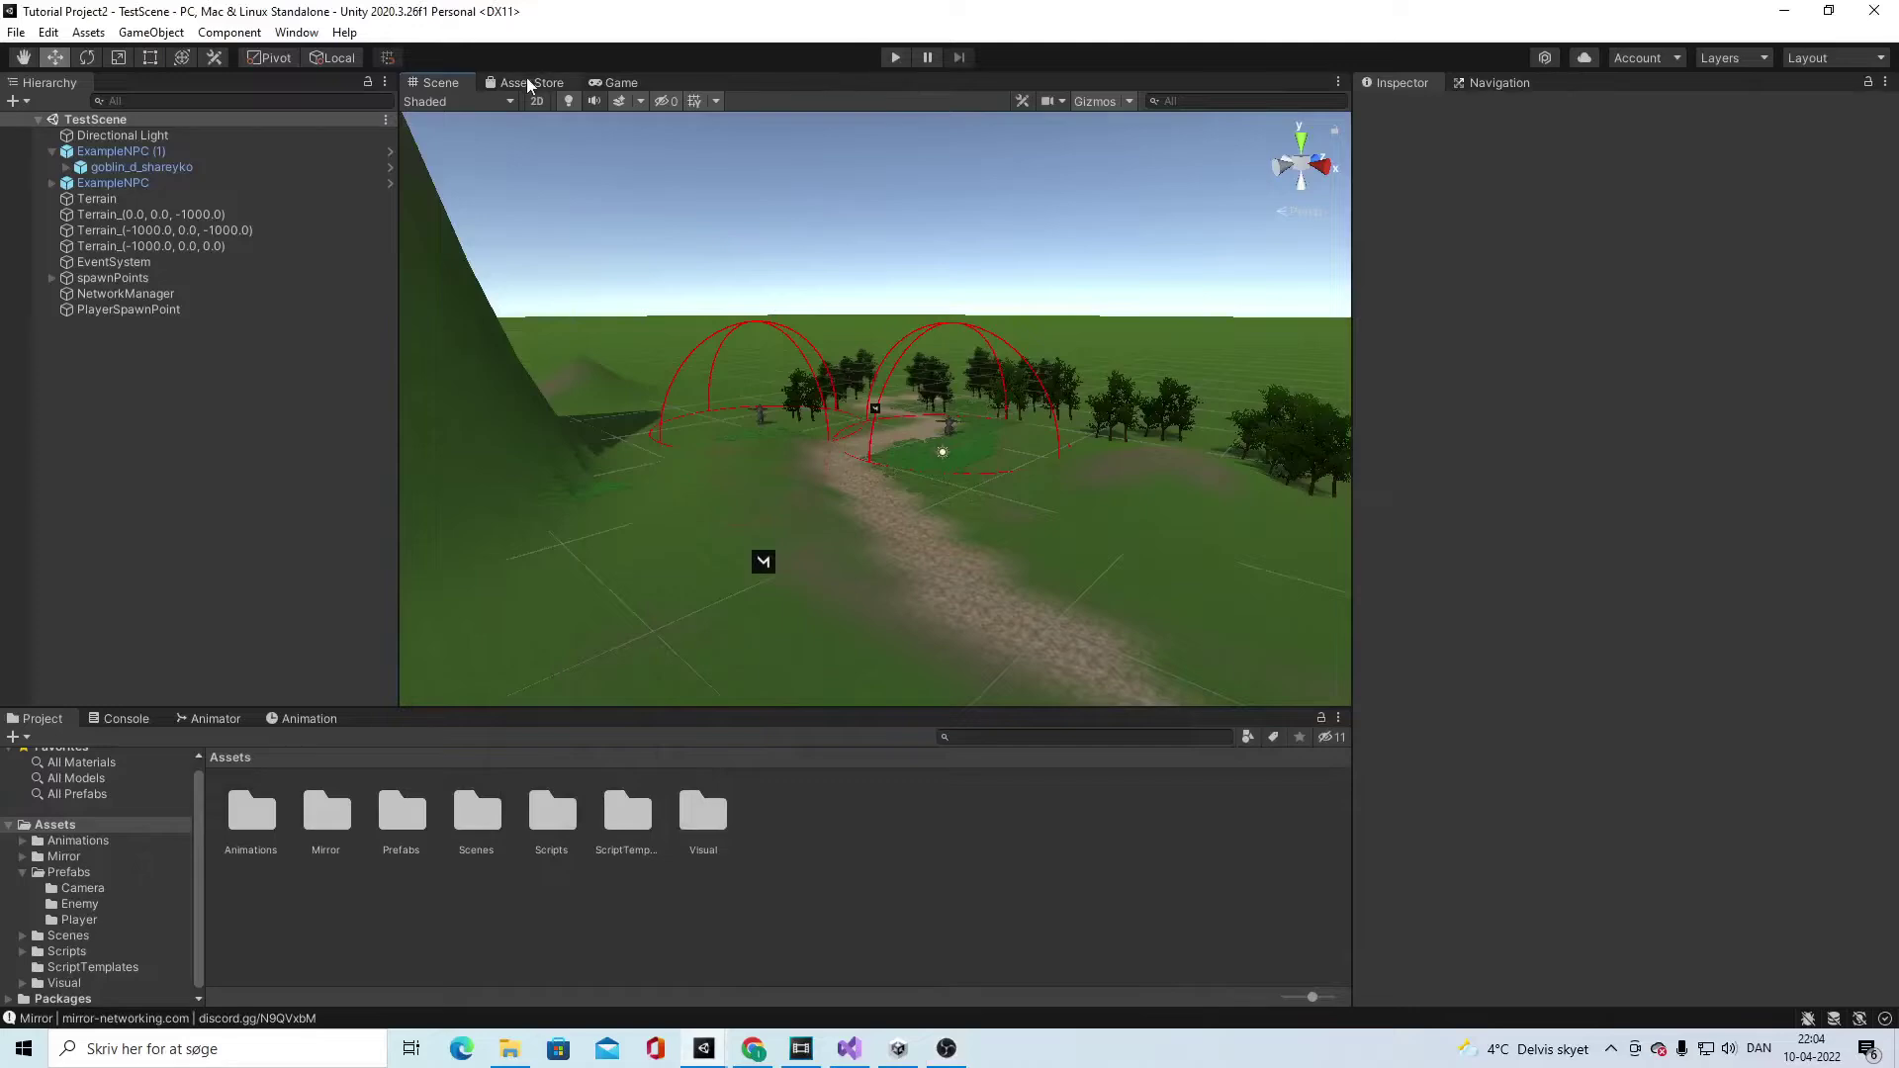
Step: Open the Unity Asset Store website, search for "axe" and limit the results to free assets
left_click(526, 79)
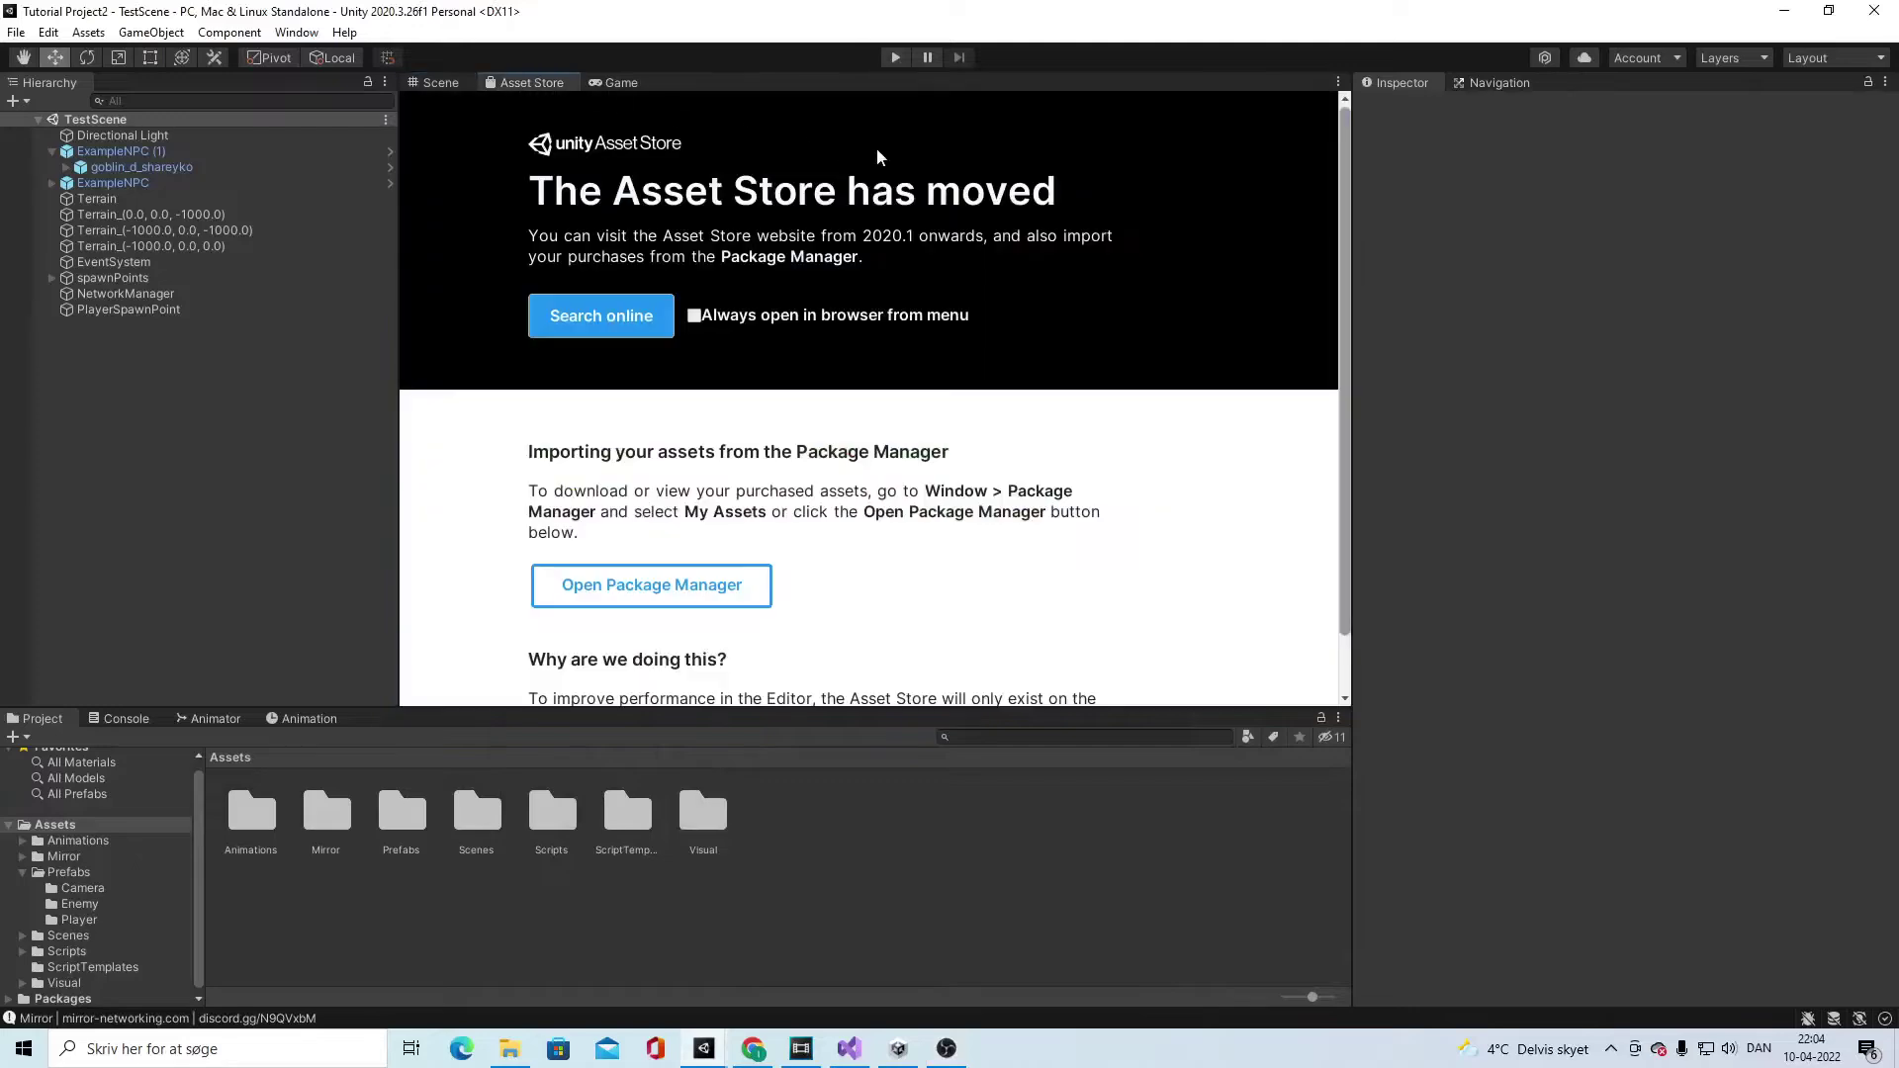
left_click(609, 314)
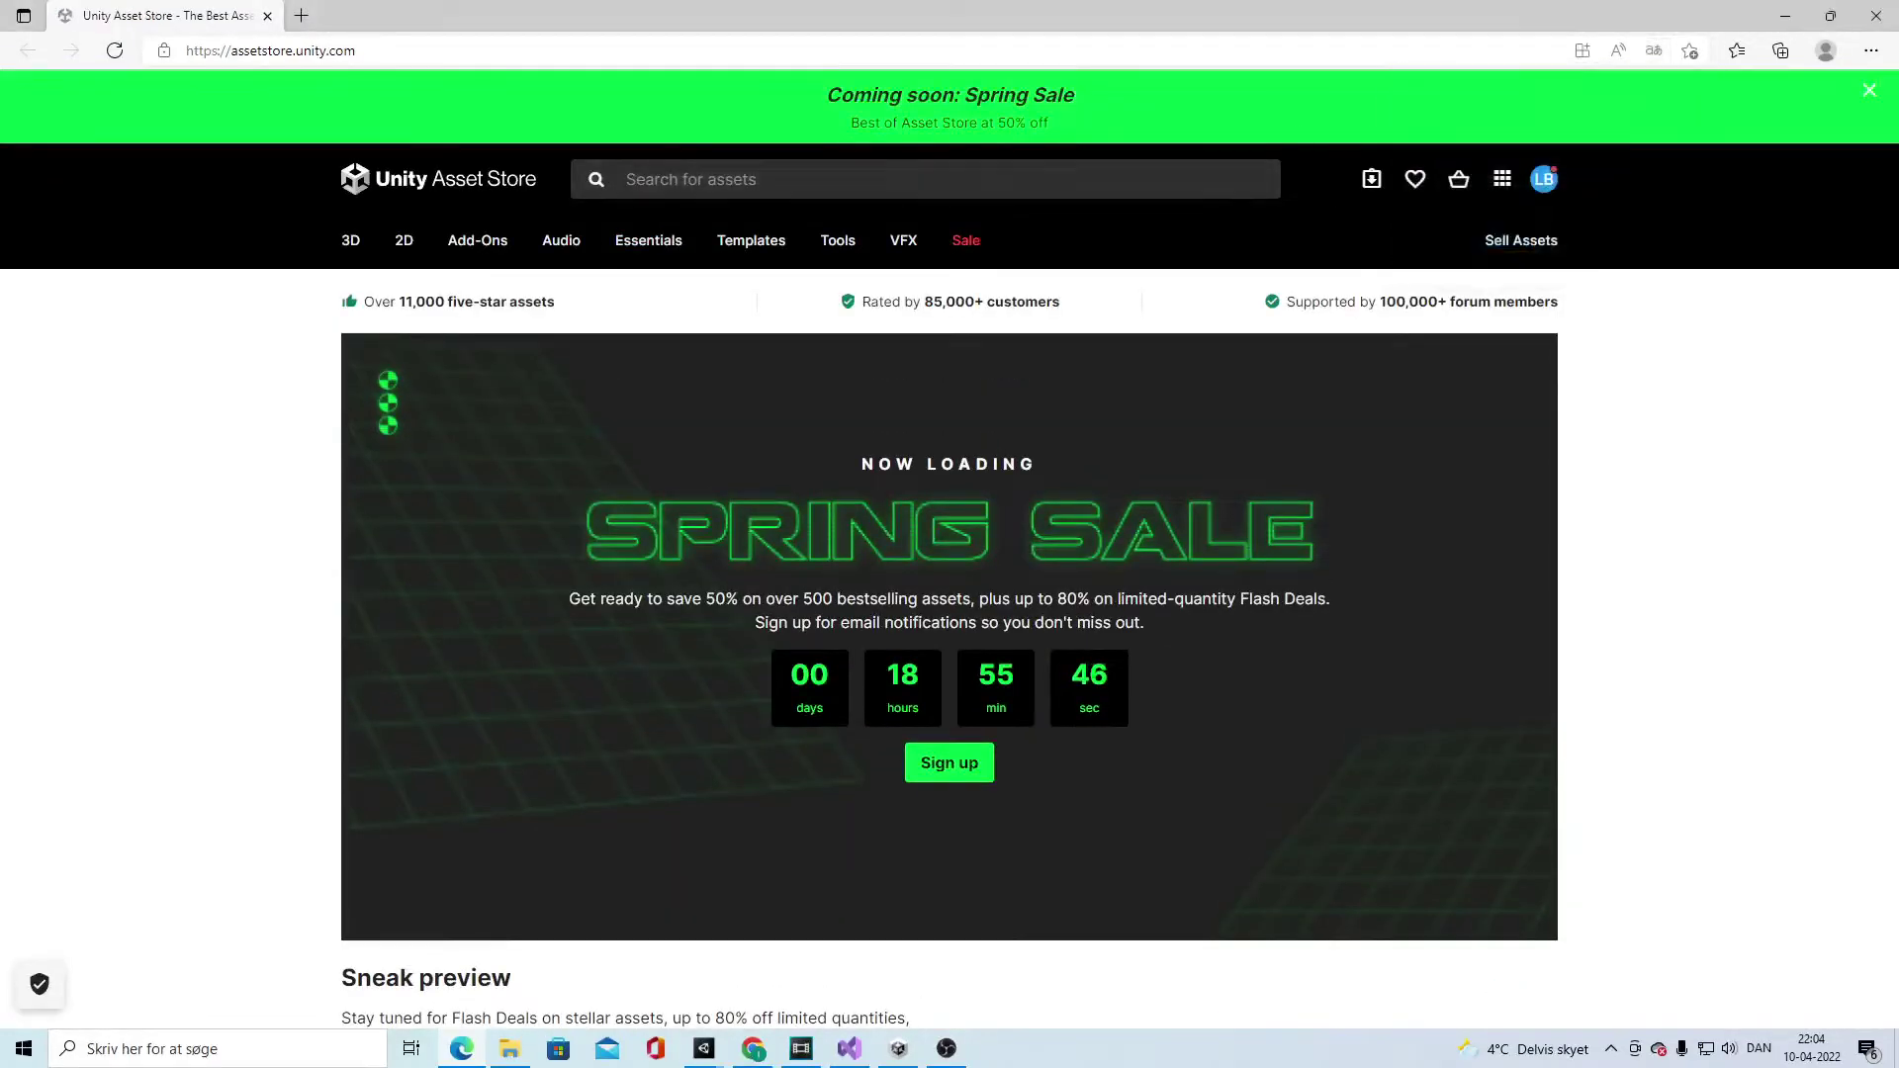
left_click(912, 183)
type("axe")
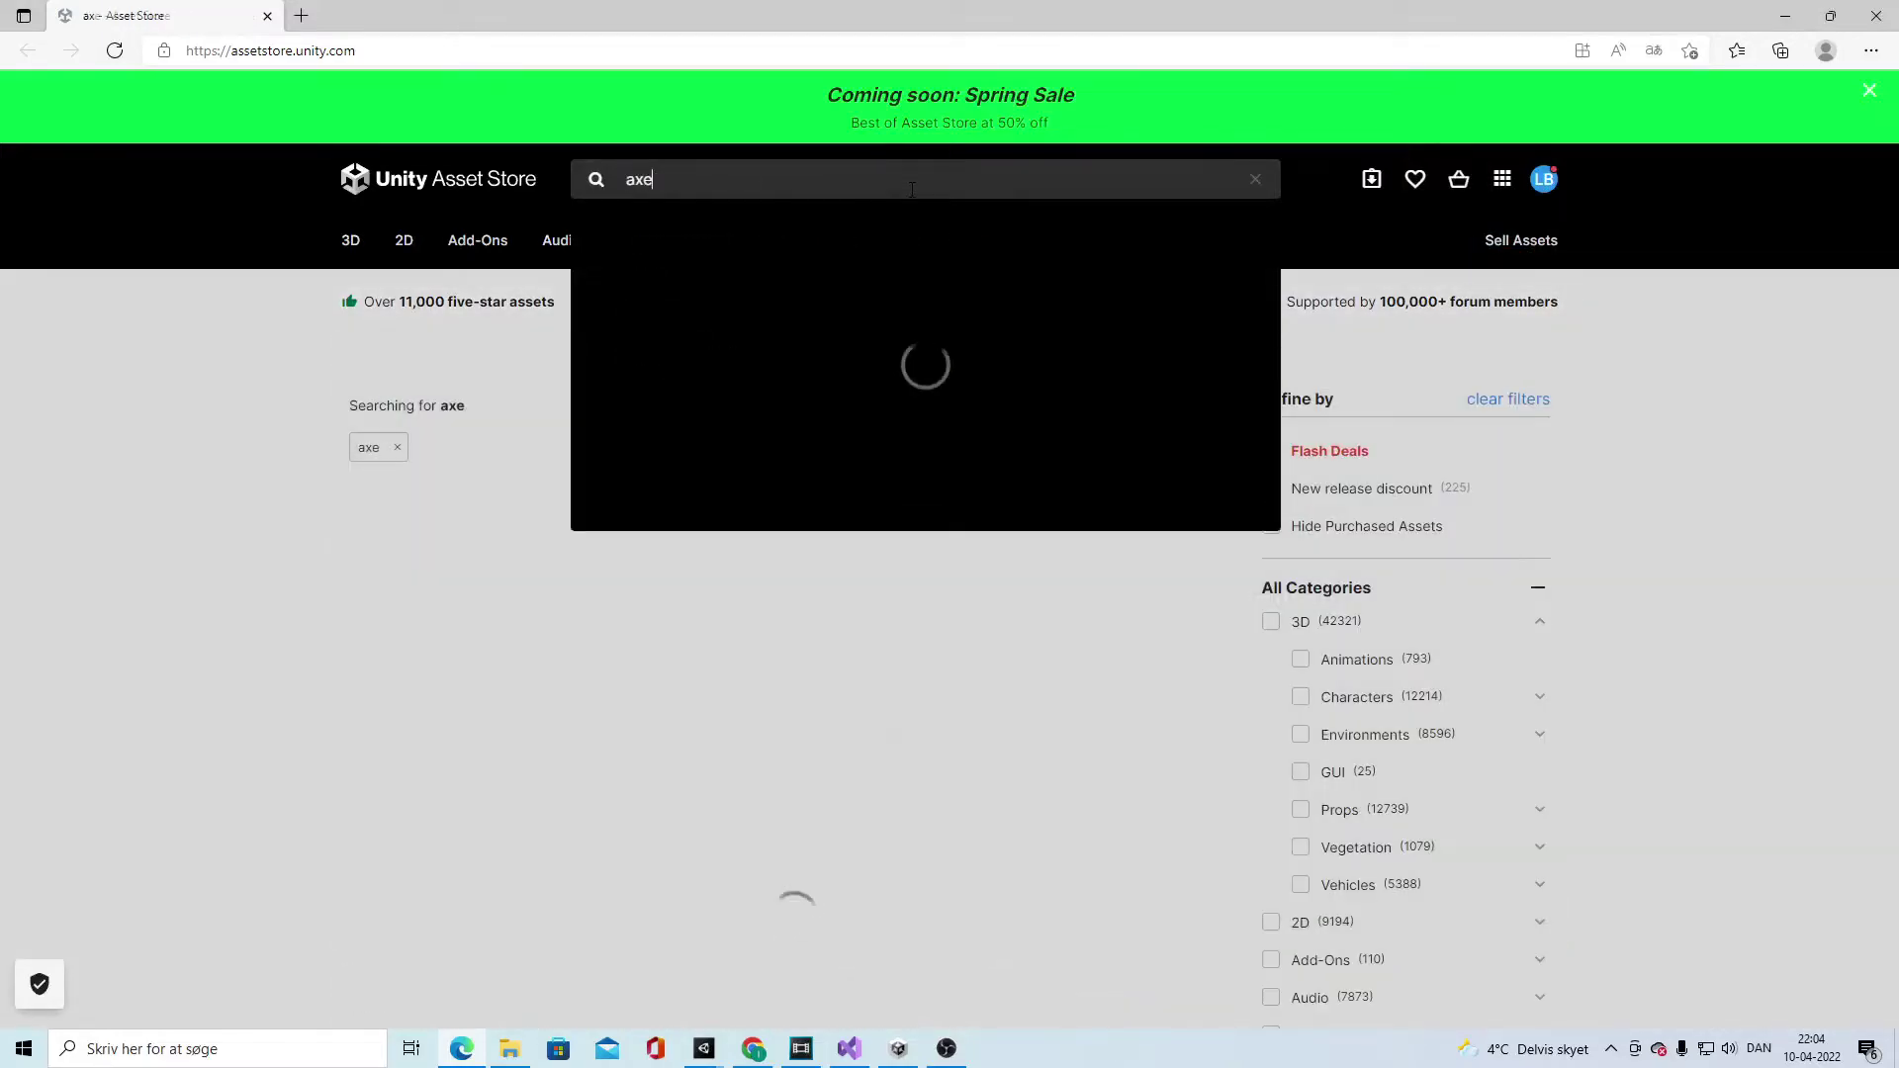
key("Return")
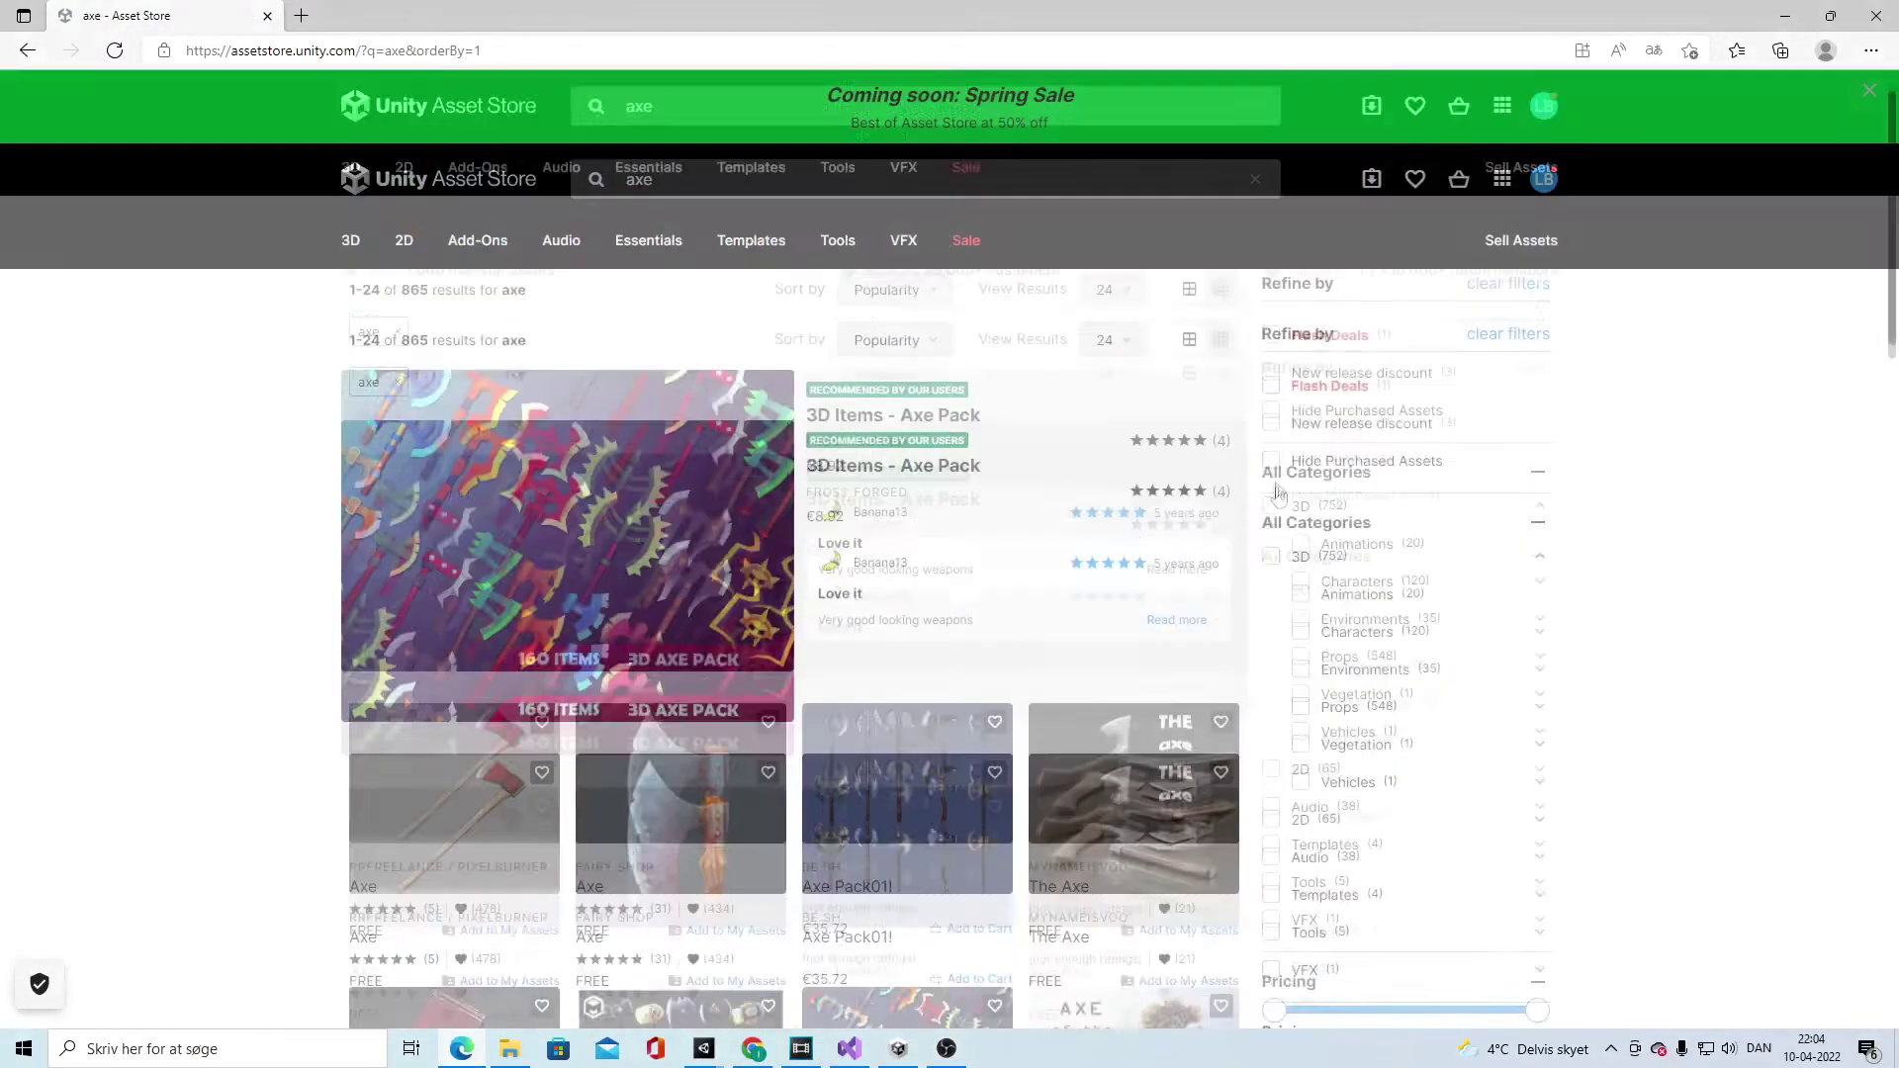
scroll(1331, 531, "down", 4)
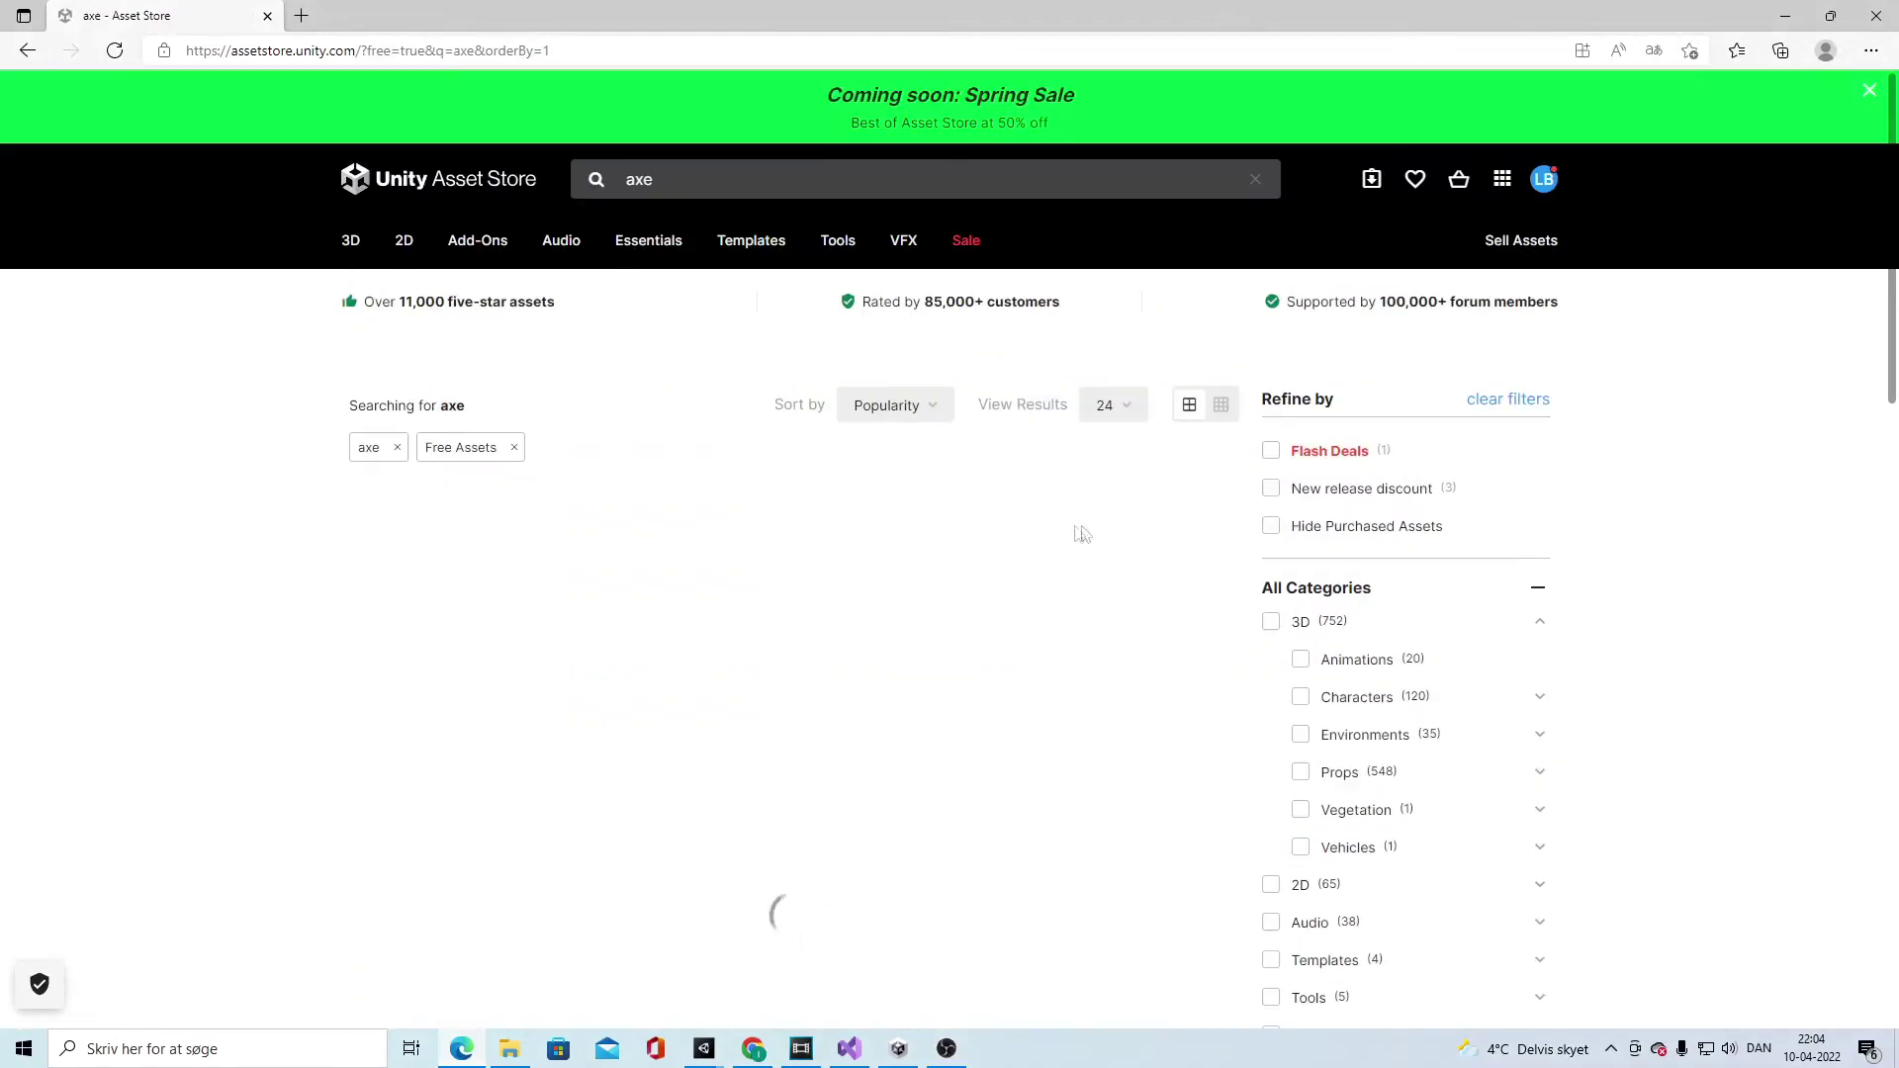
Step: Browse the first two pages of free axe assets for a suitable weapon pack
scroll(725, 361, "down", 5)
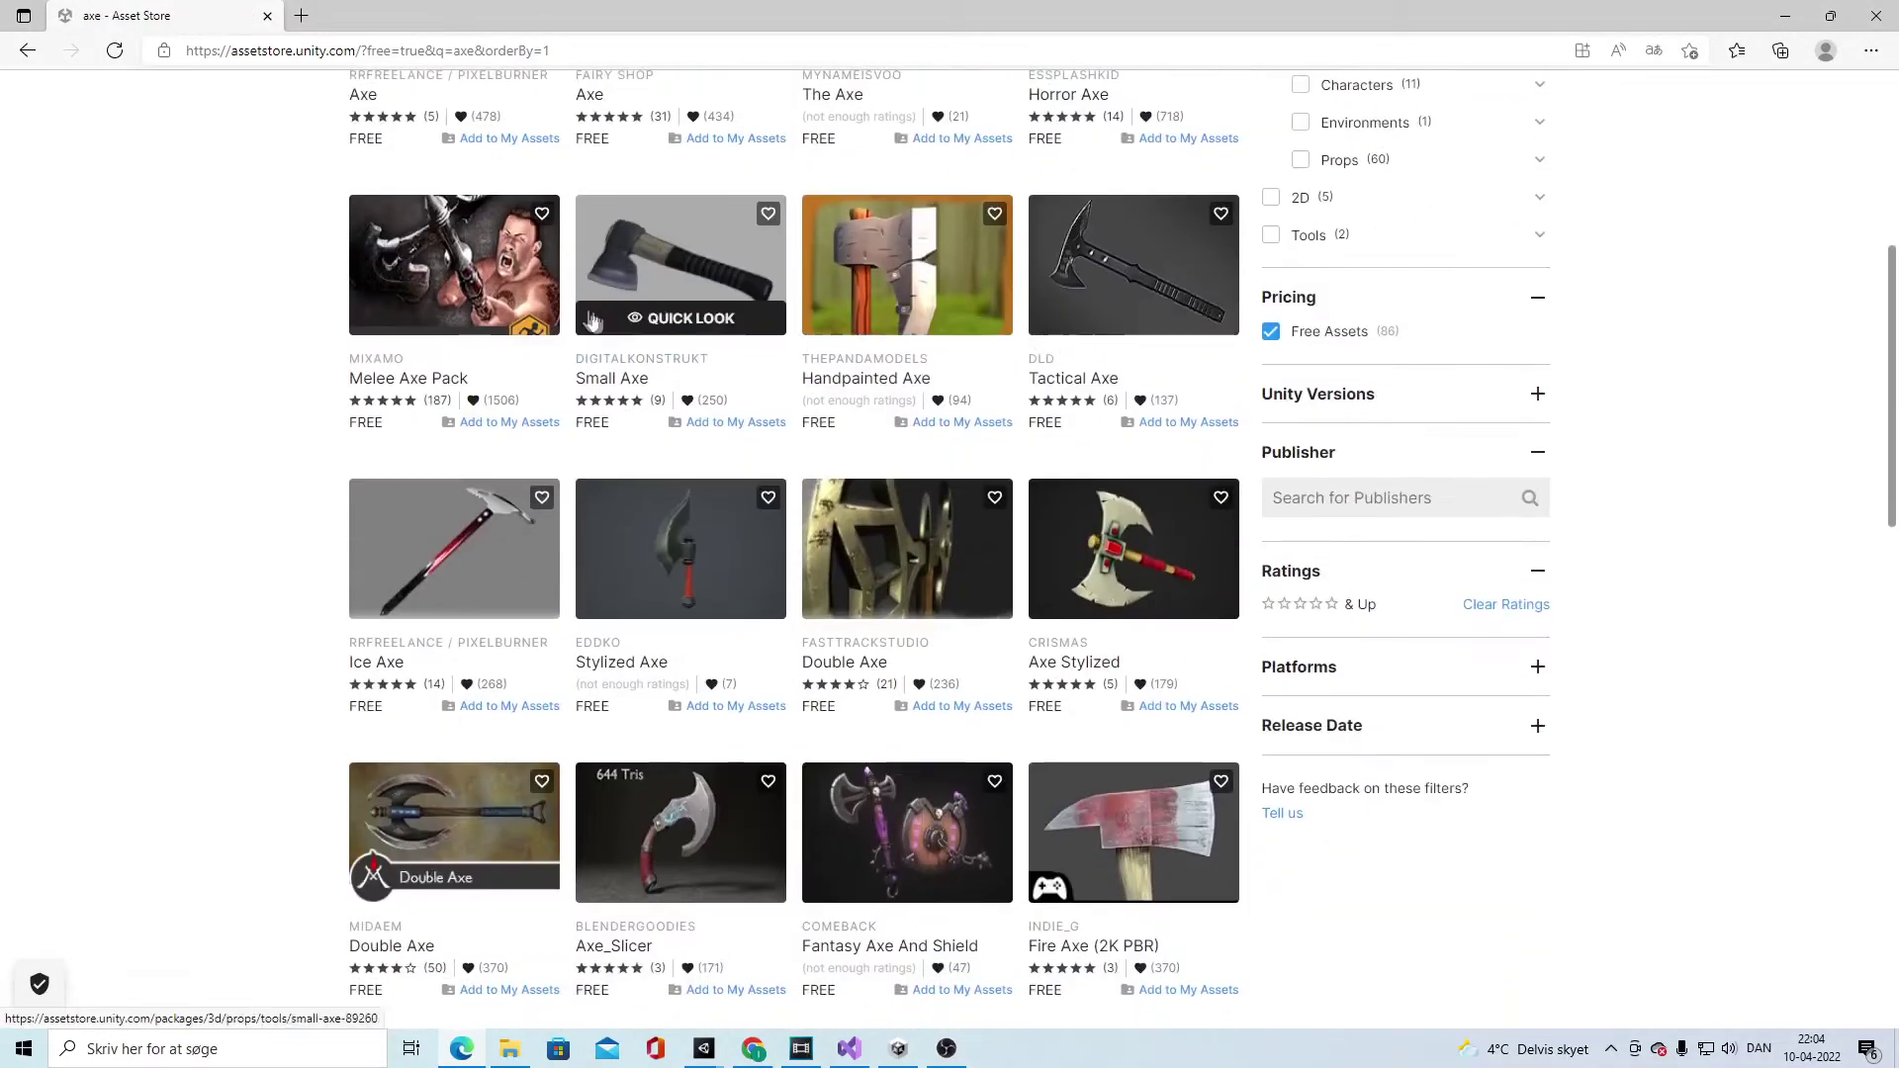
scroll(682, 415, "down", 3)
scroll(804, 354, "down", 3)
scroll(805, 354, "down", 3)
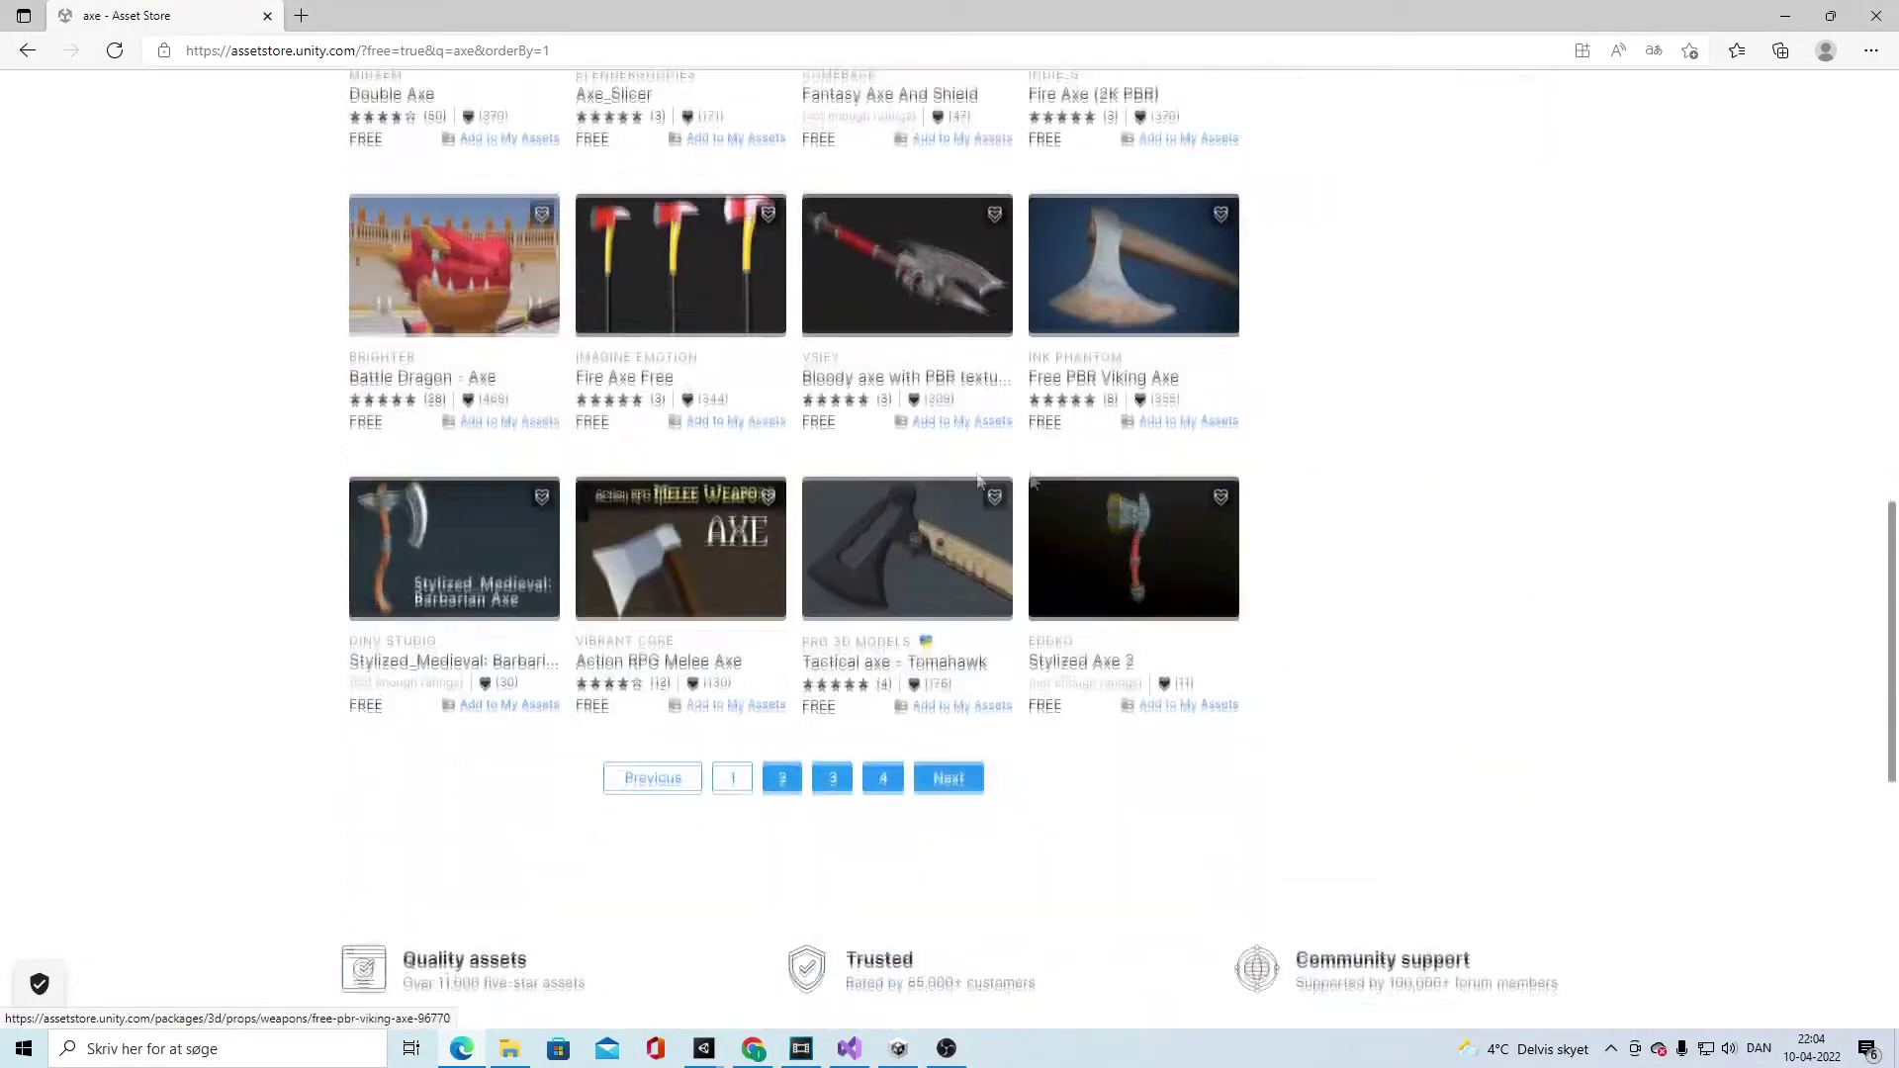
left_click(783, 768)
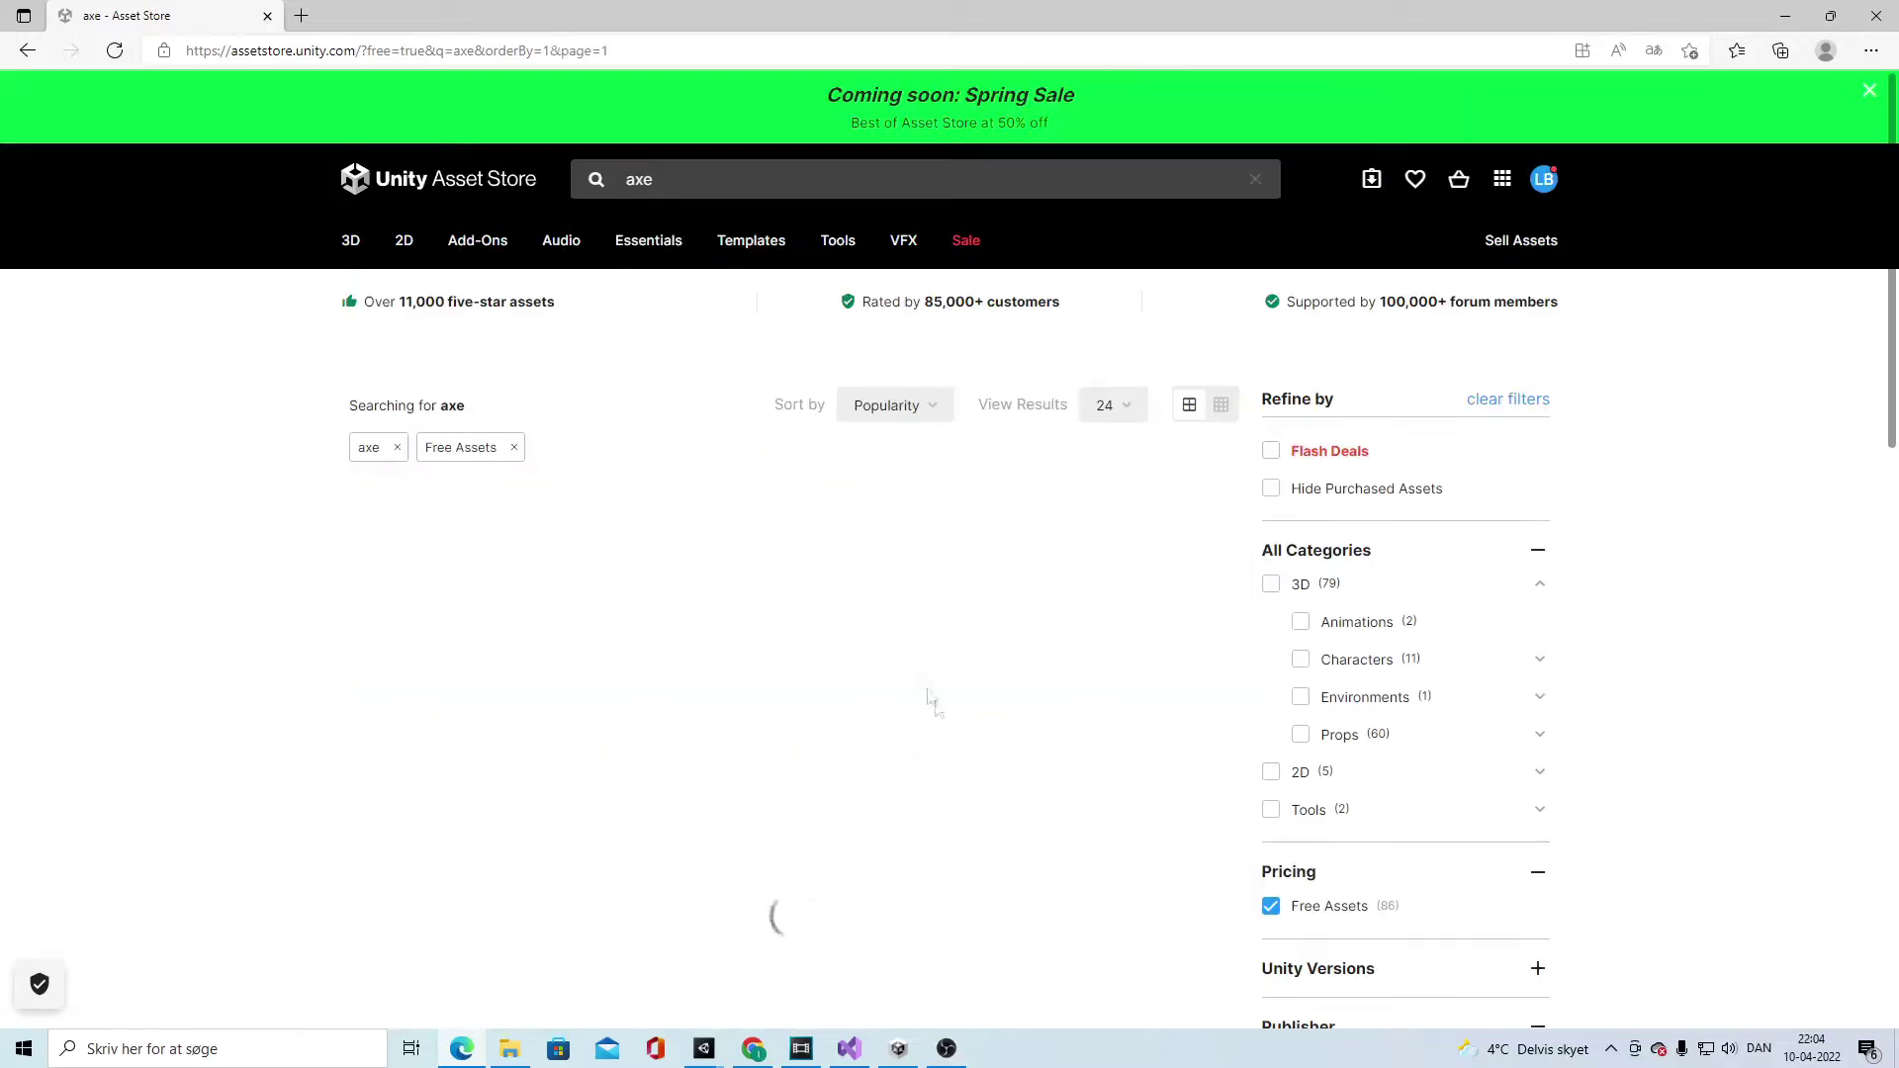
scroll(1177, 593, "down", 4)
scroll(1177, 594, "up", 2)
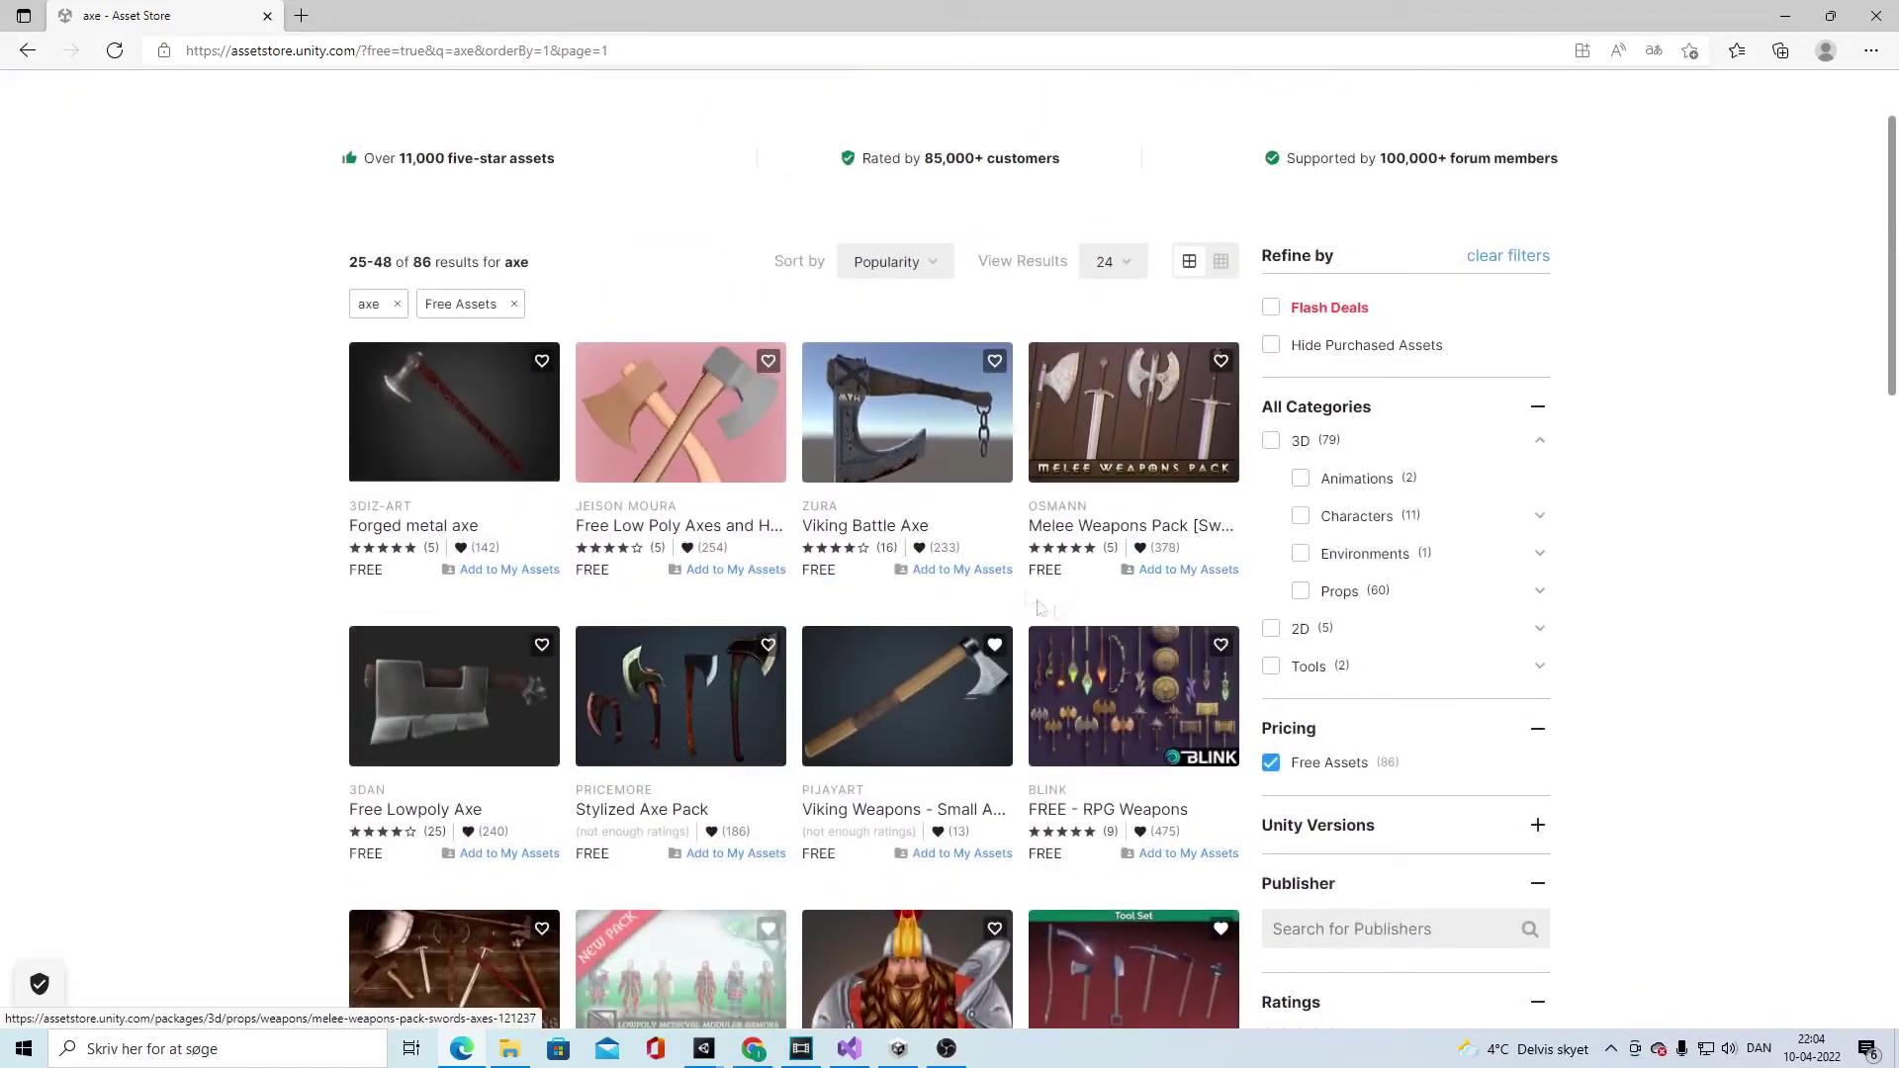
scroll(1177, 594, "down", 1)
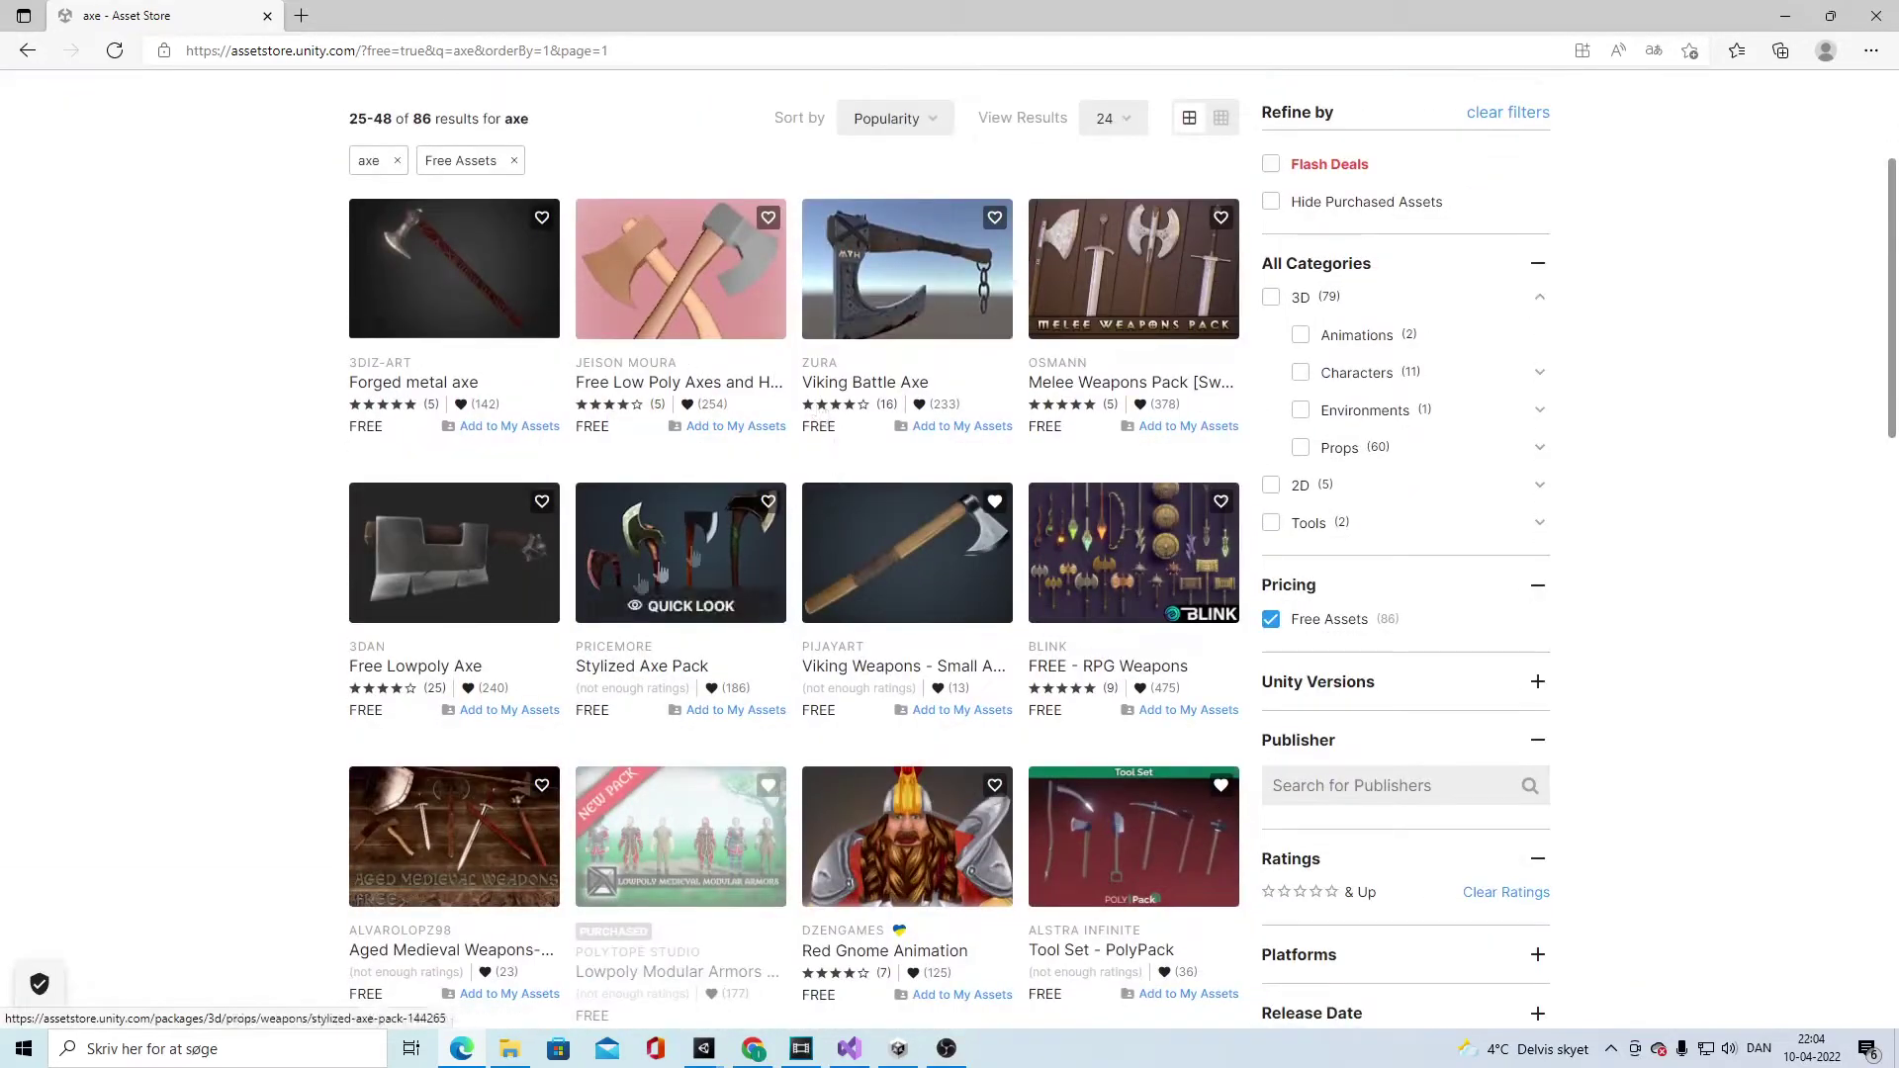
scroll(871, 604, "down", 10)
scroll(955, 475, "up", 1)
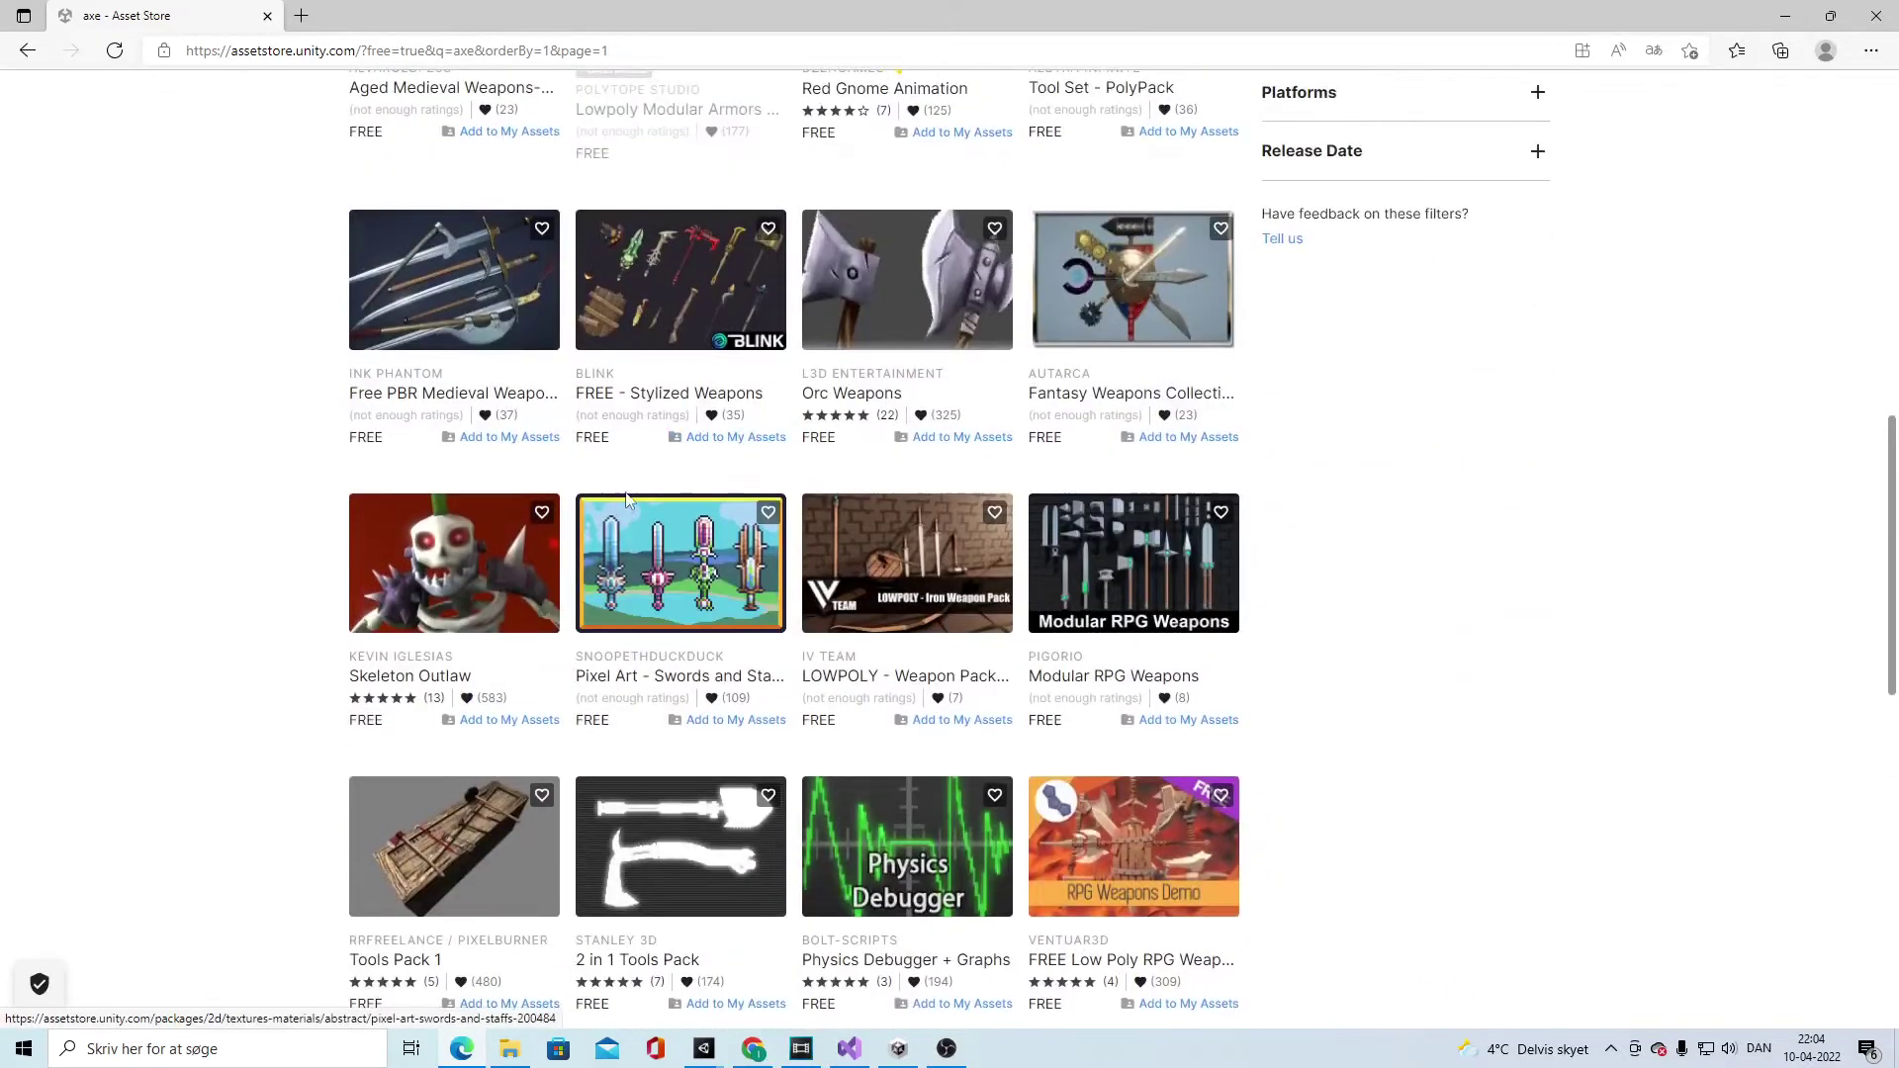
Step: Preview Blink's FREE - Stylized Weapons pack, open its page and add it to My Assets
left_click(652, 336)
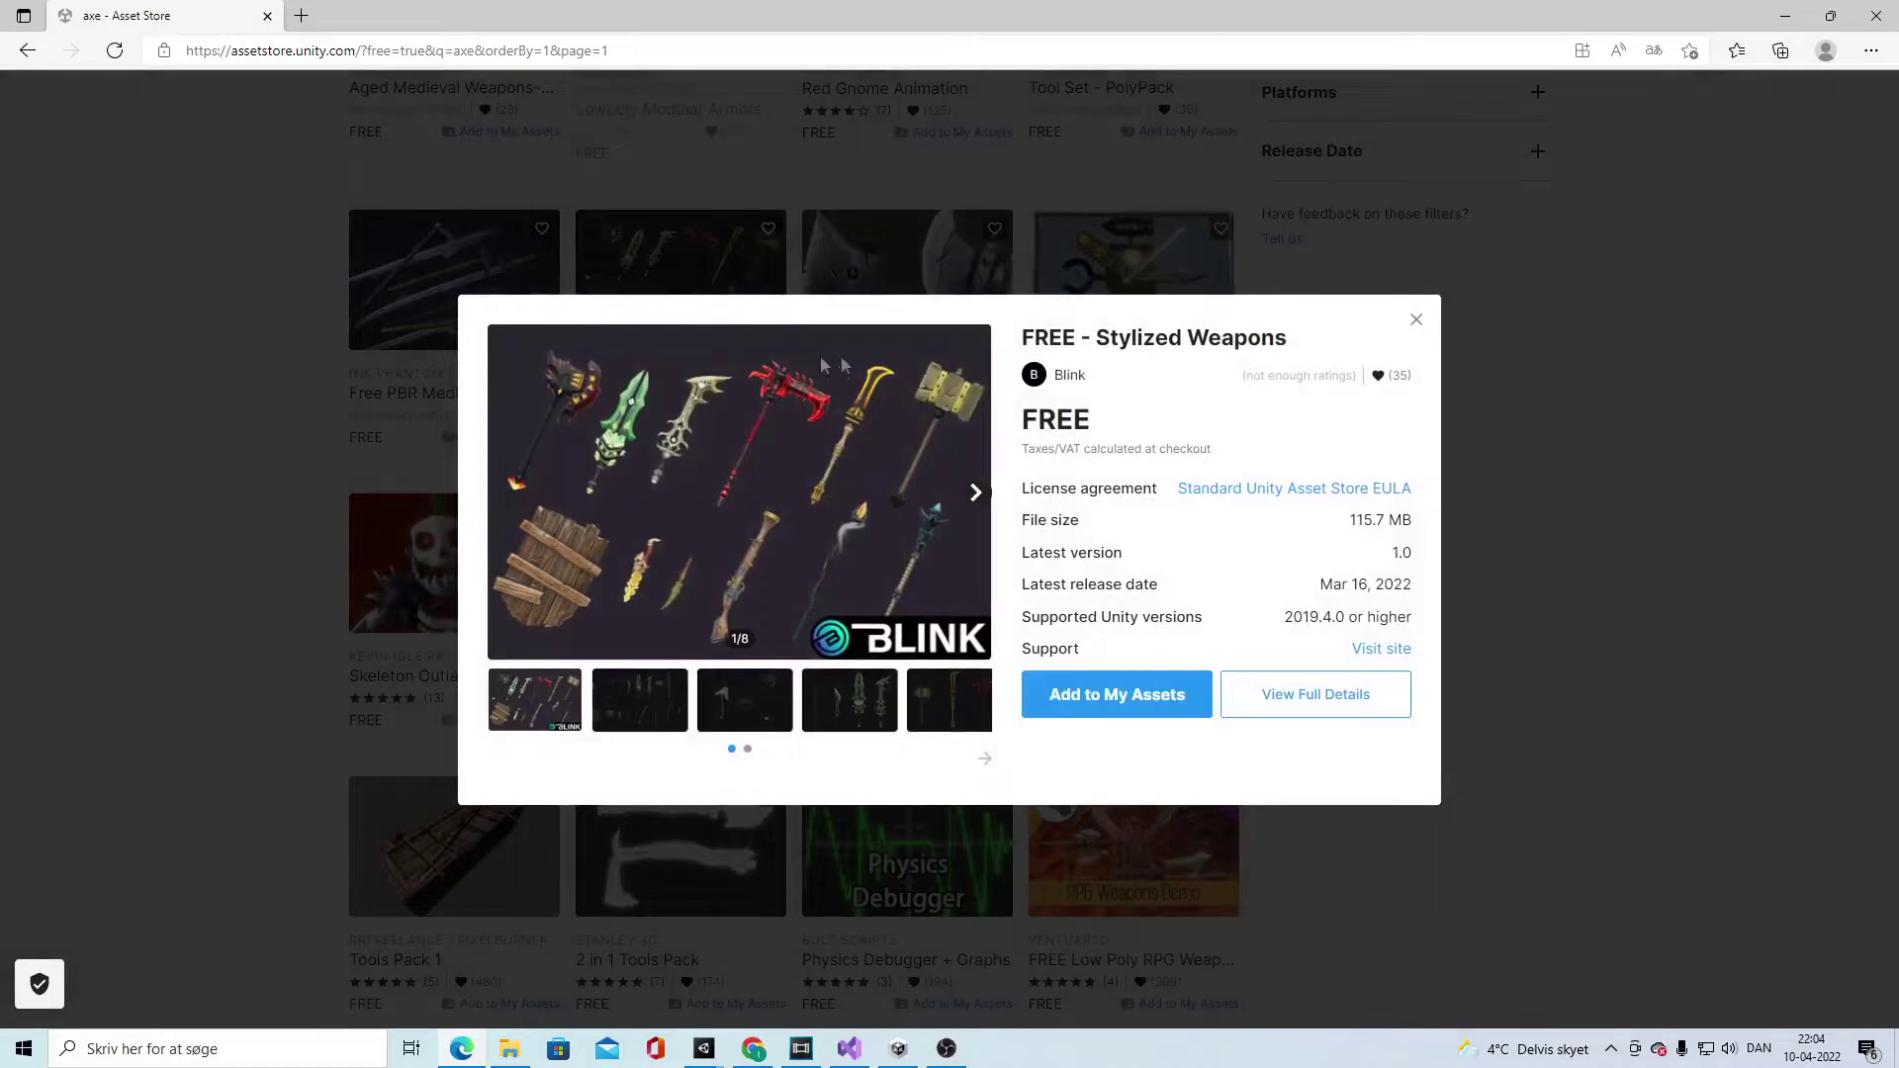
left_click(1416, 324)
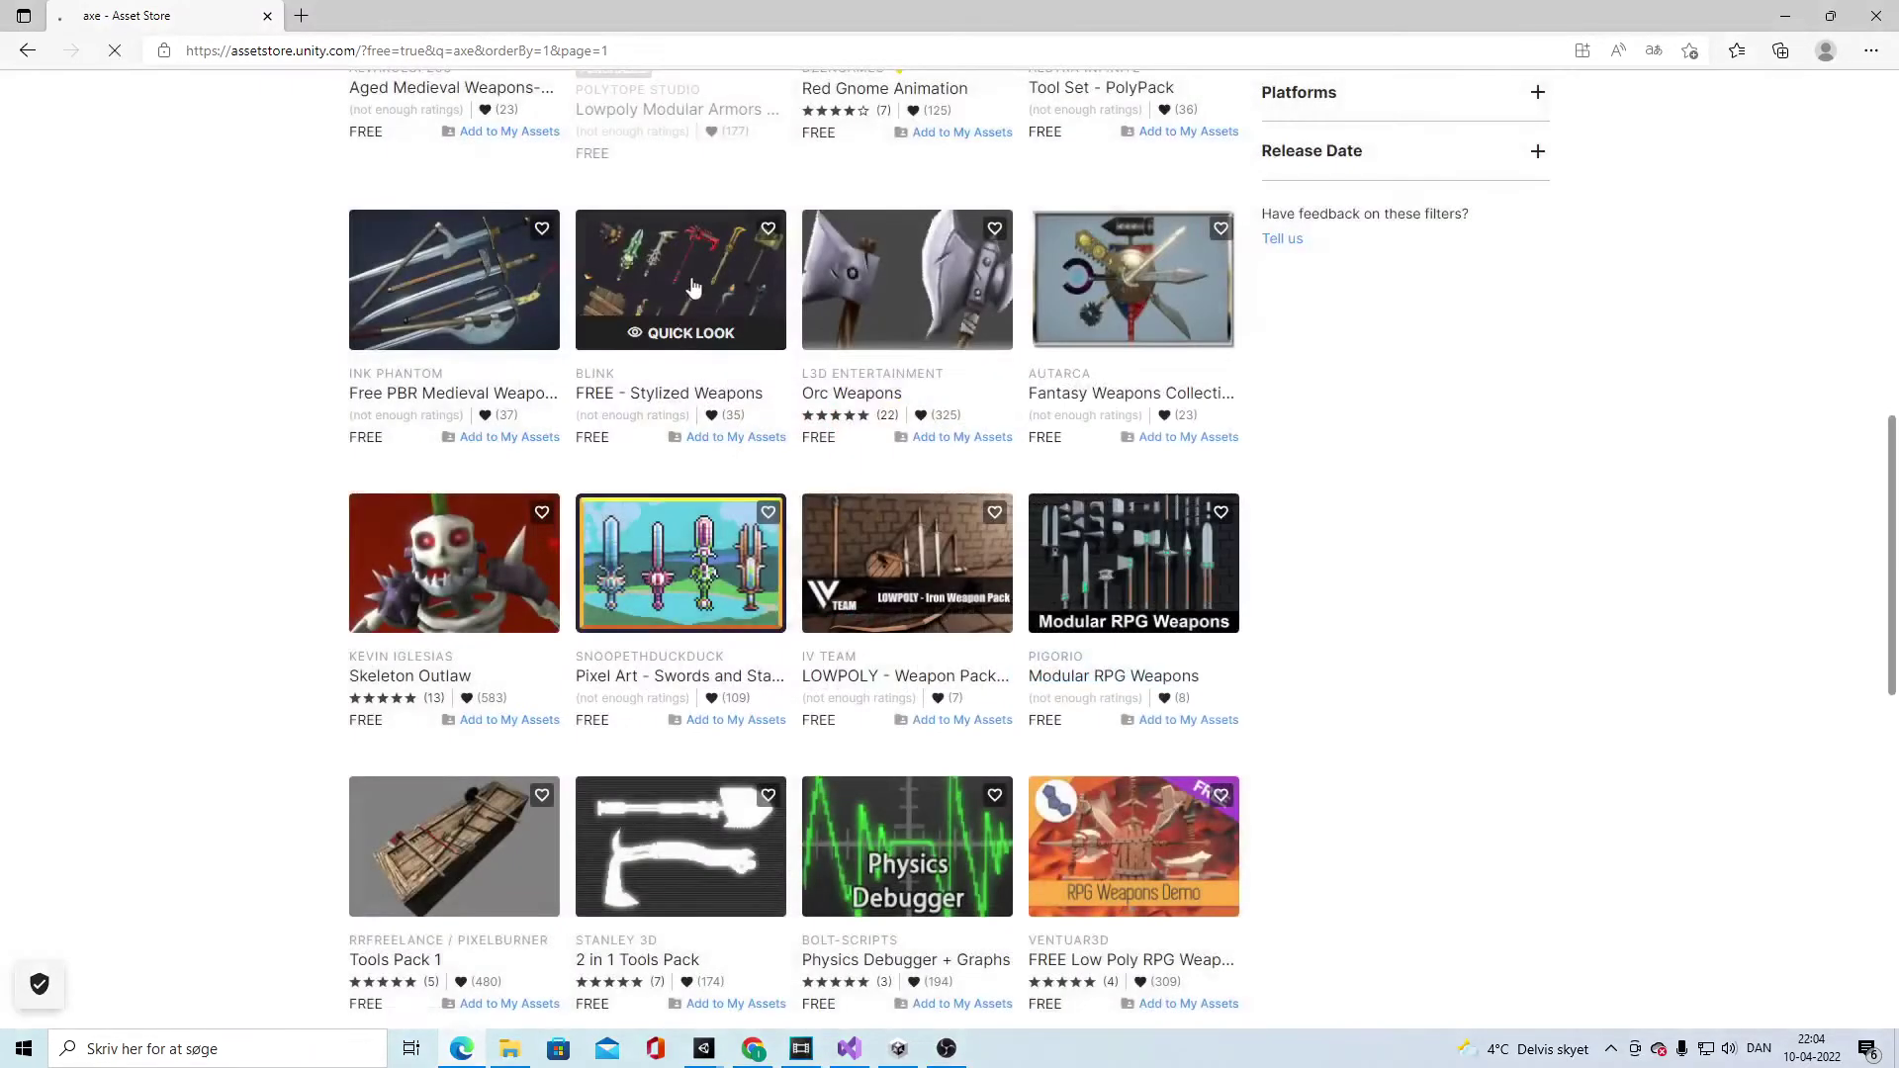
left_click(758, 362)
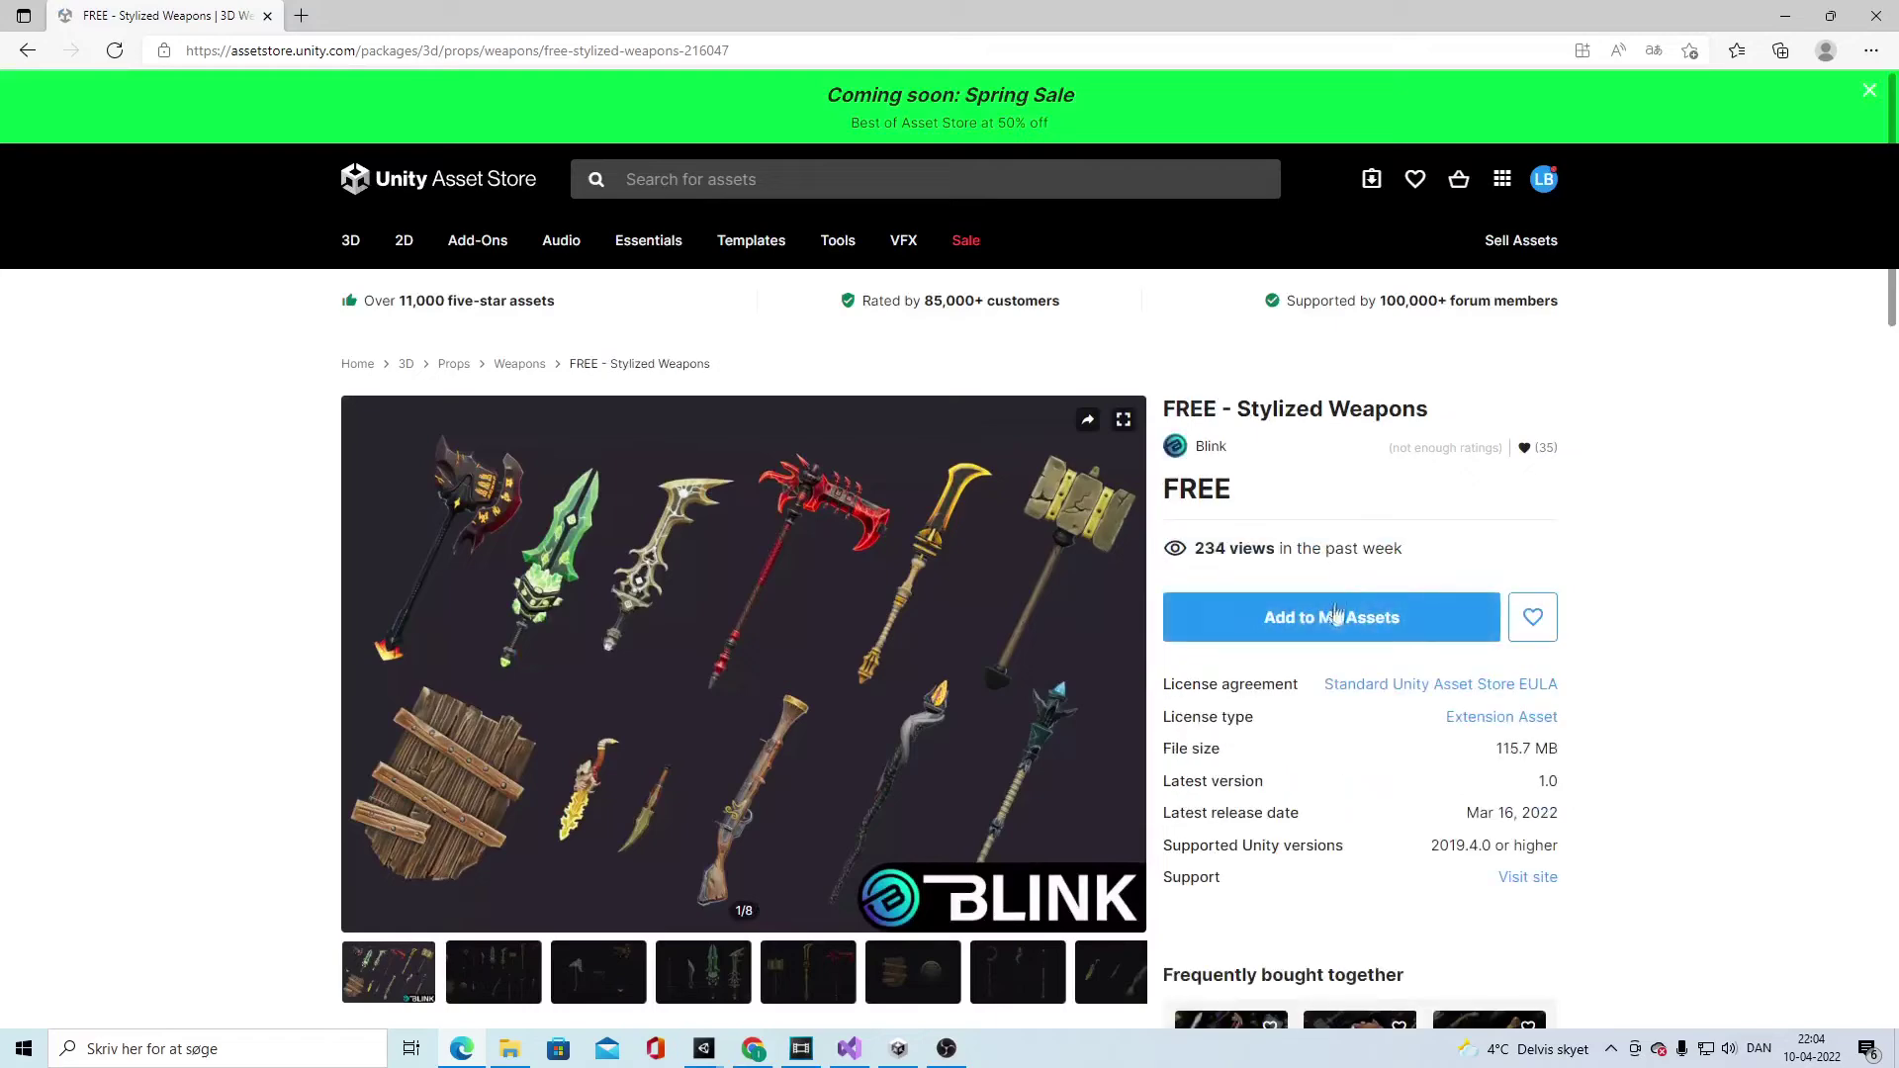
left_click(1333, 618)
left_click(1088, 707)
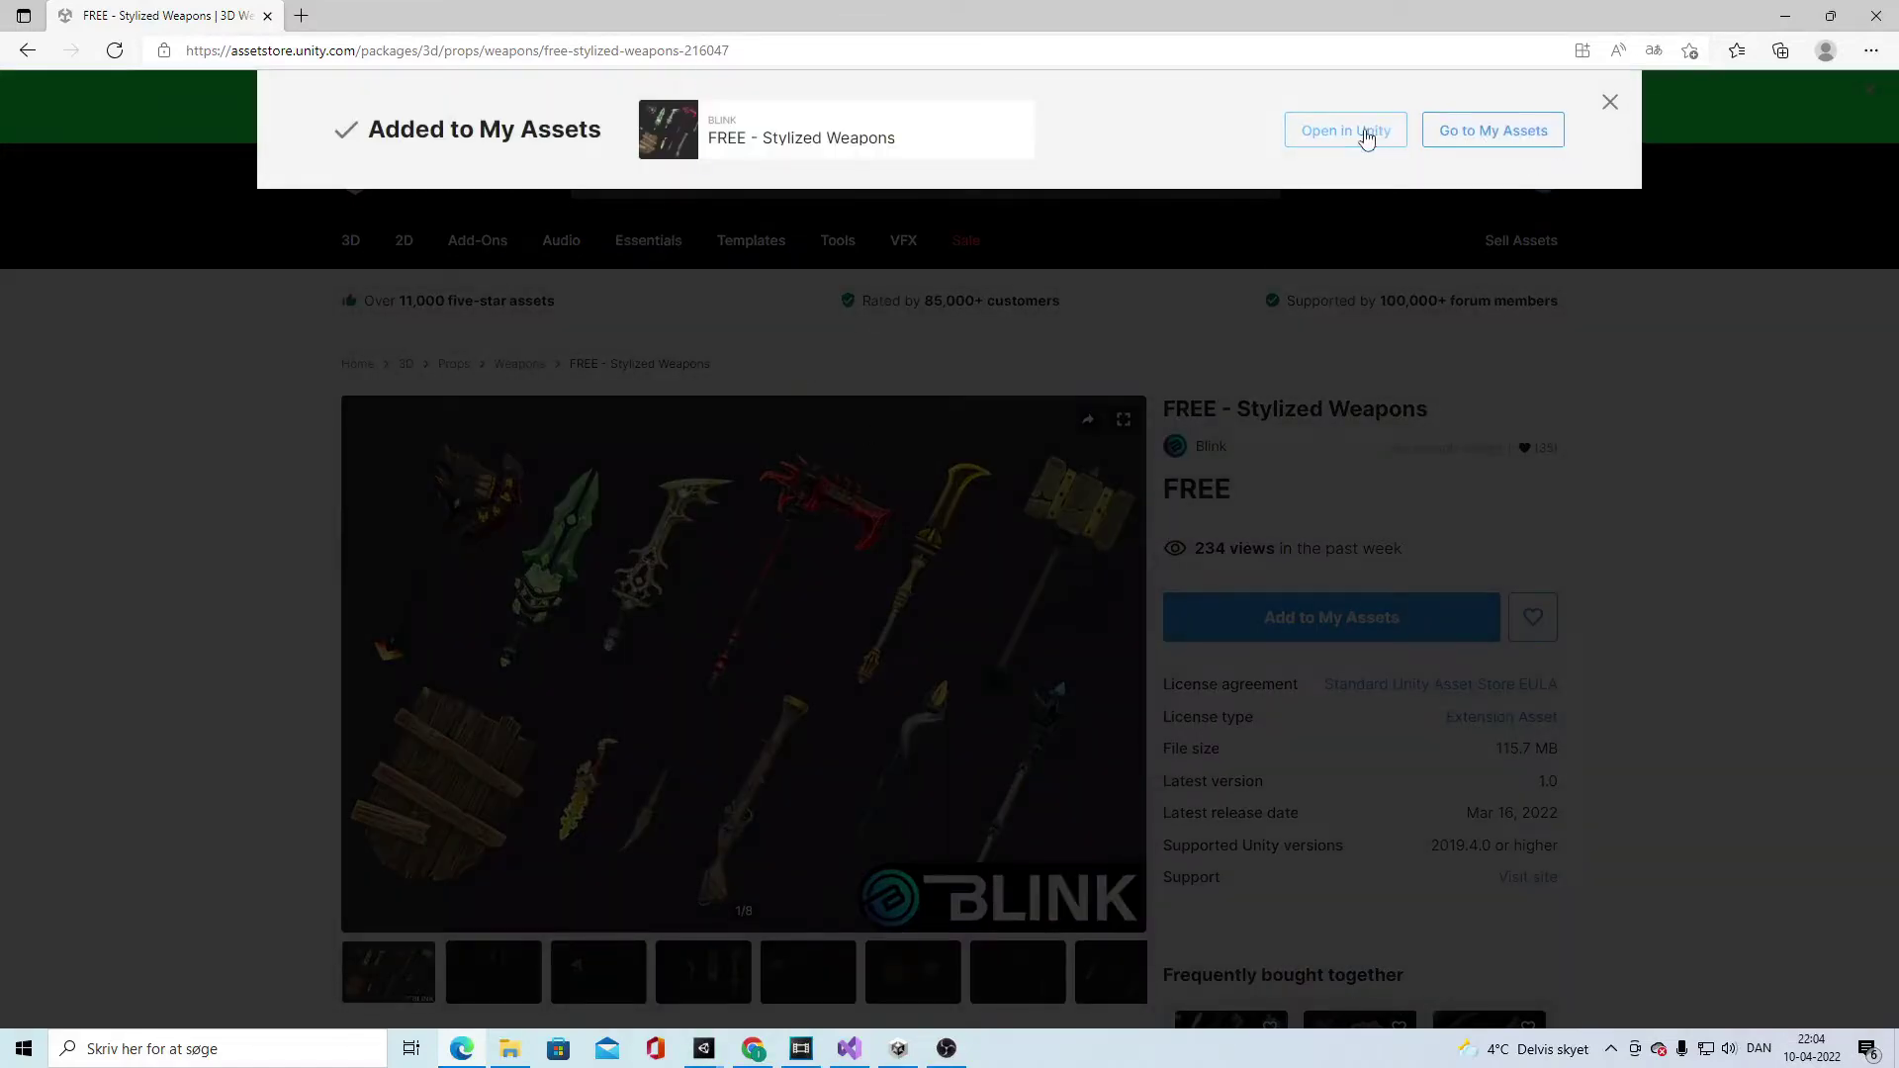
Step: Open the FREE - Stylized Weapons pack in Unity's Package Manager, download it and import all its files into the project
left_click(1365, 138)
left_click(1159, 195)
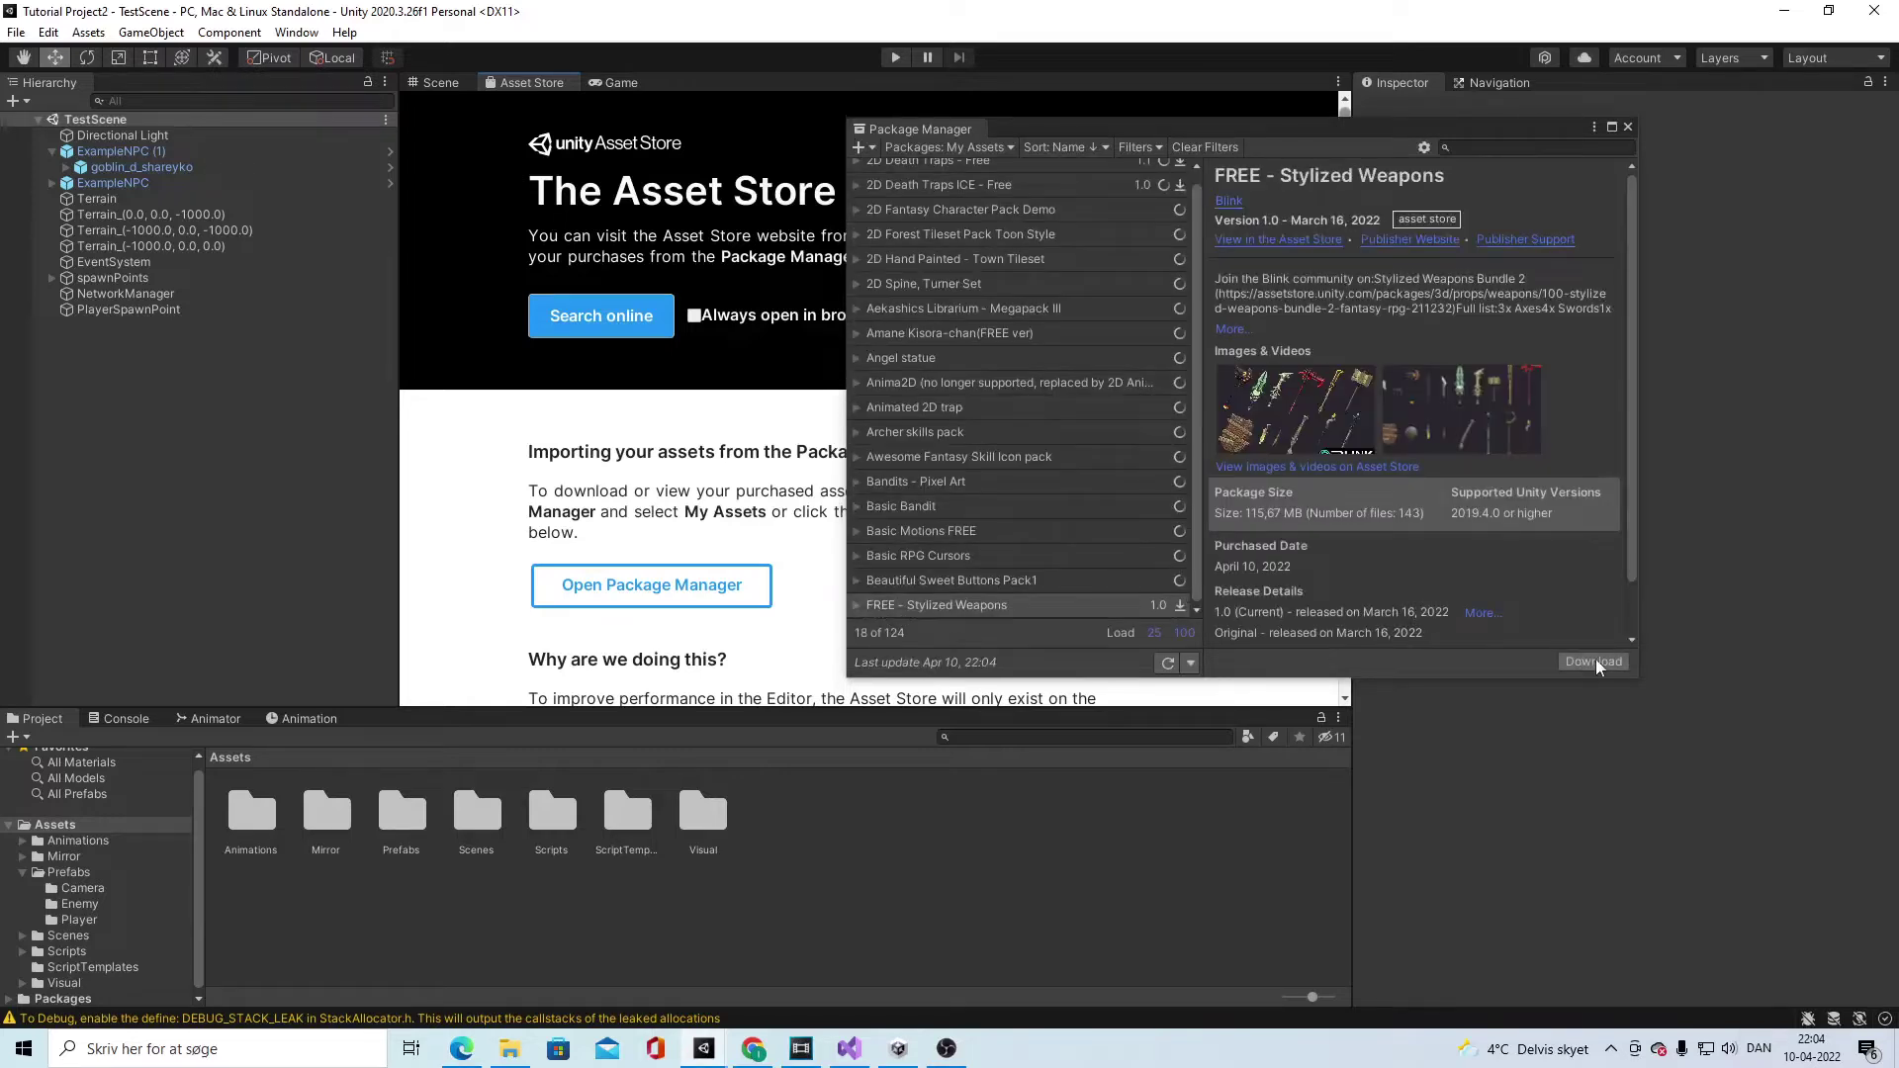
left_click(1594, 661)
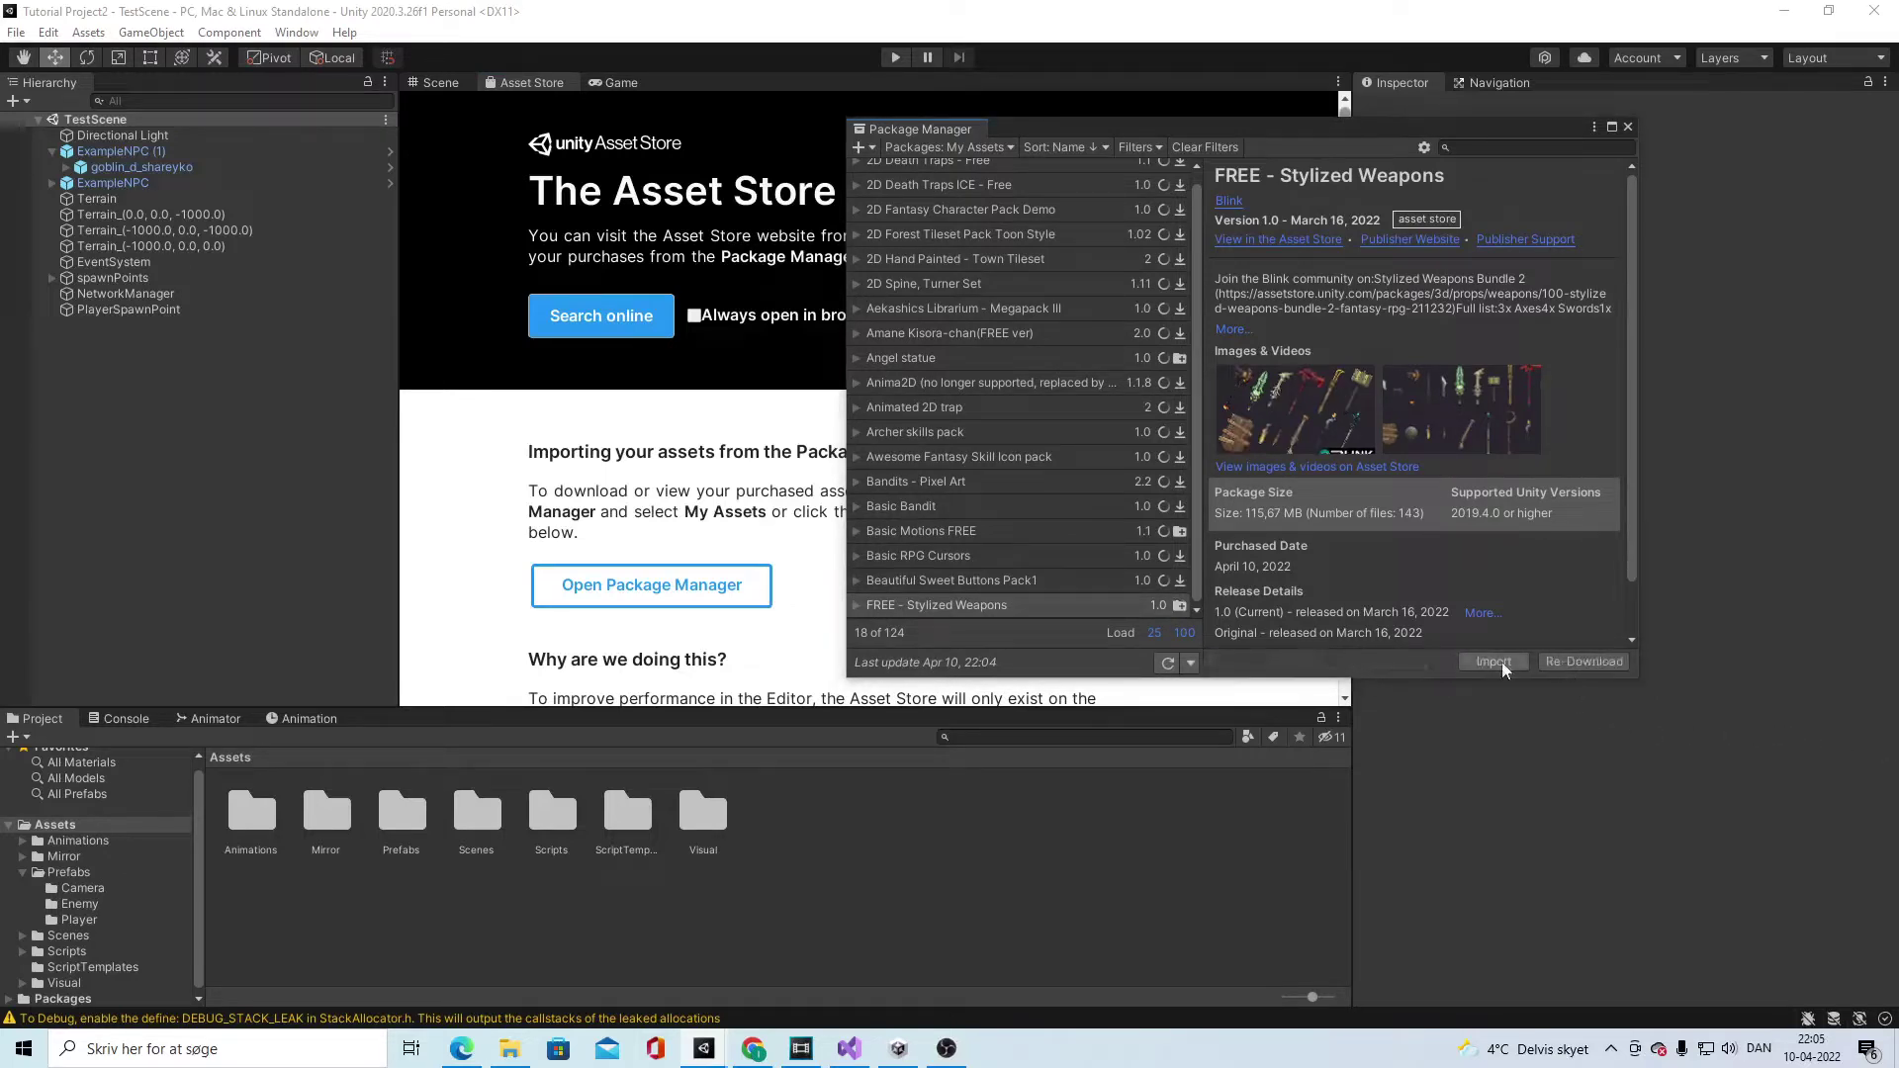
left_click(1500, 662)
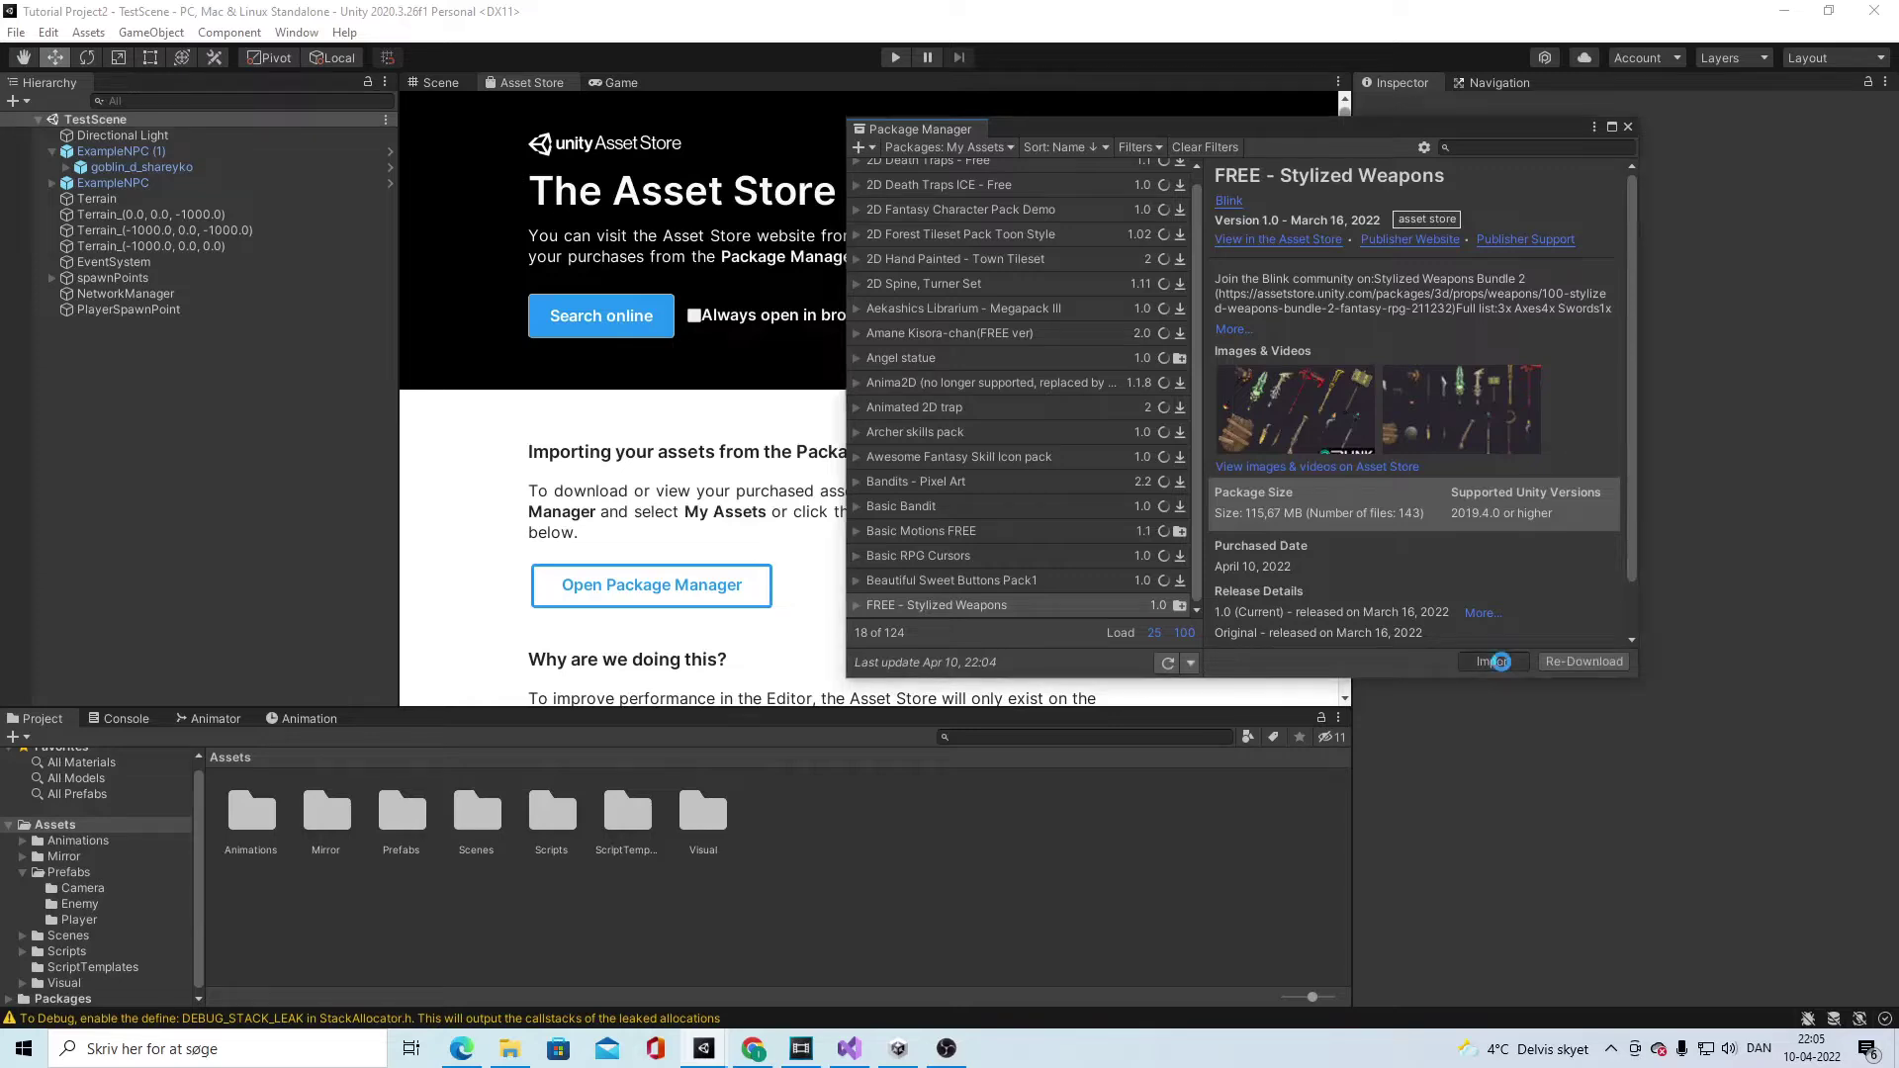
left_click(1100, 790)
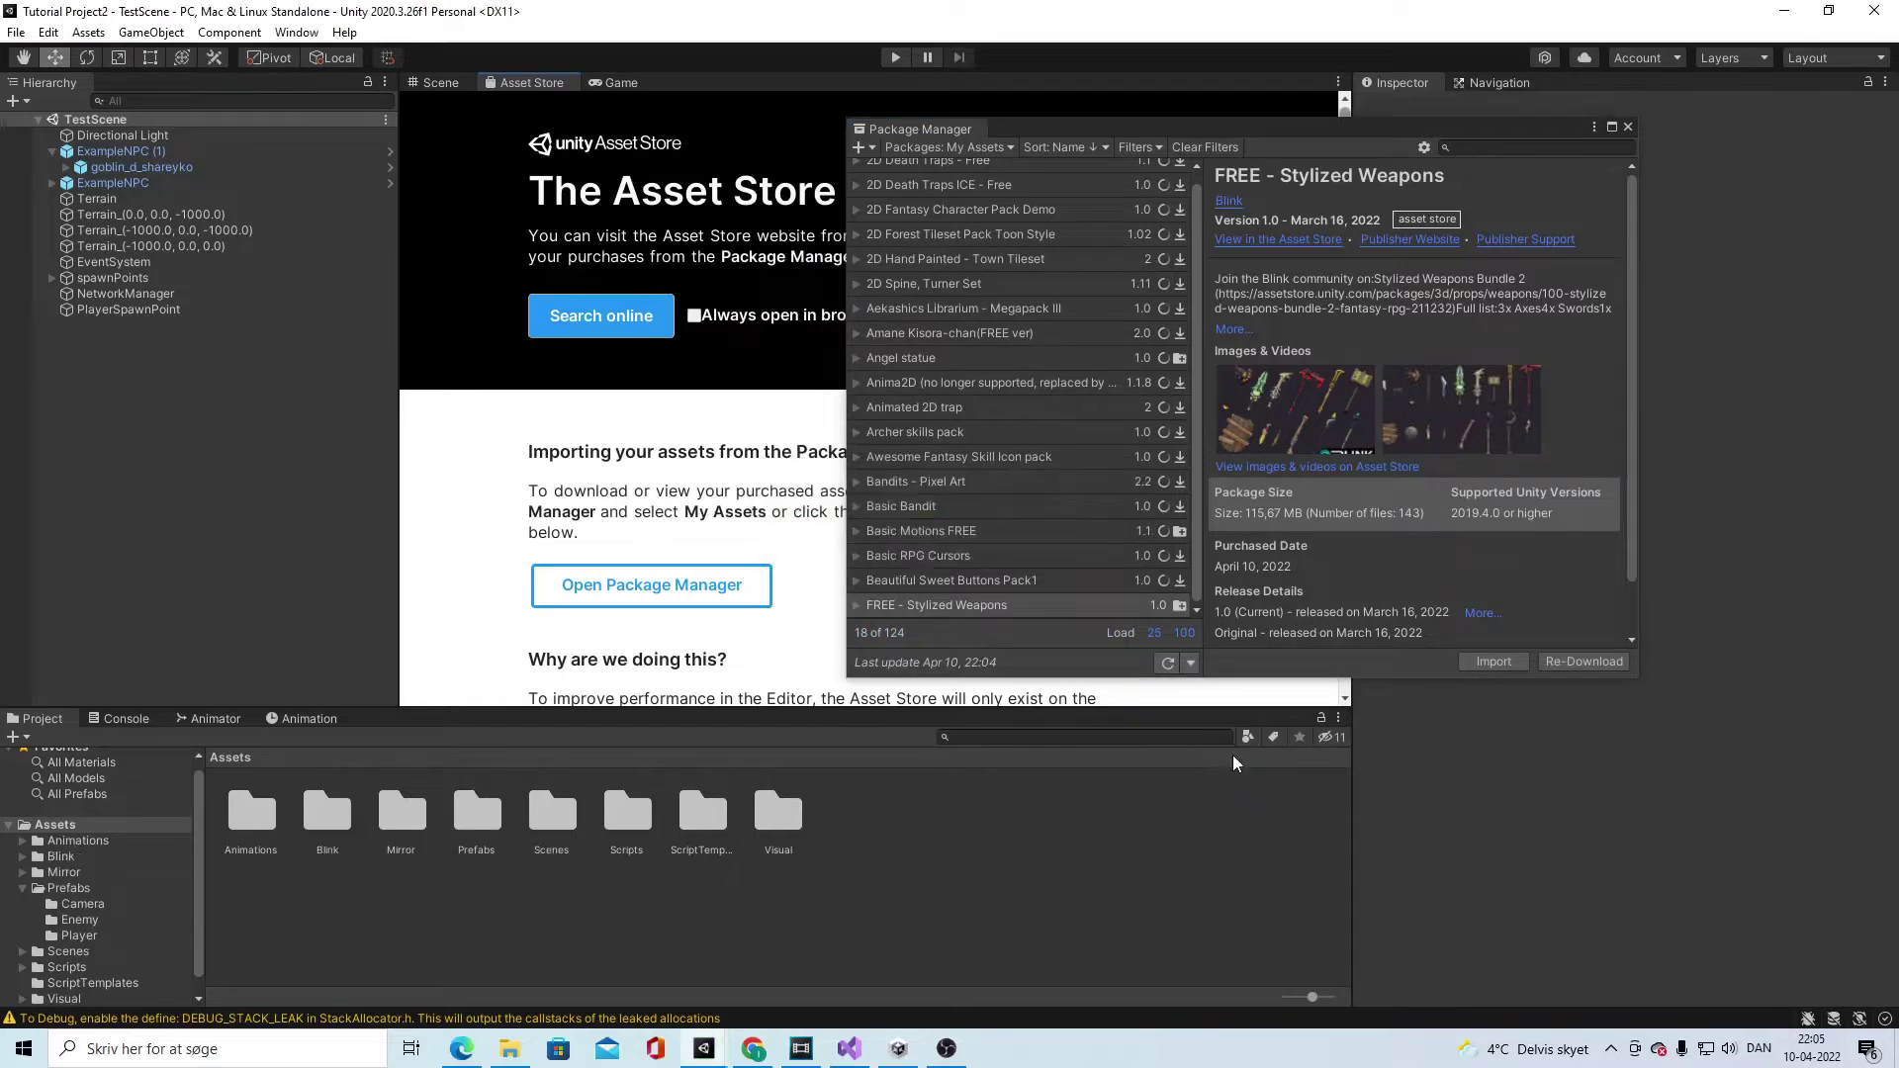
left_click(1627, 127)
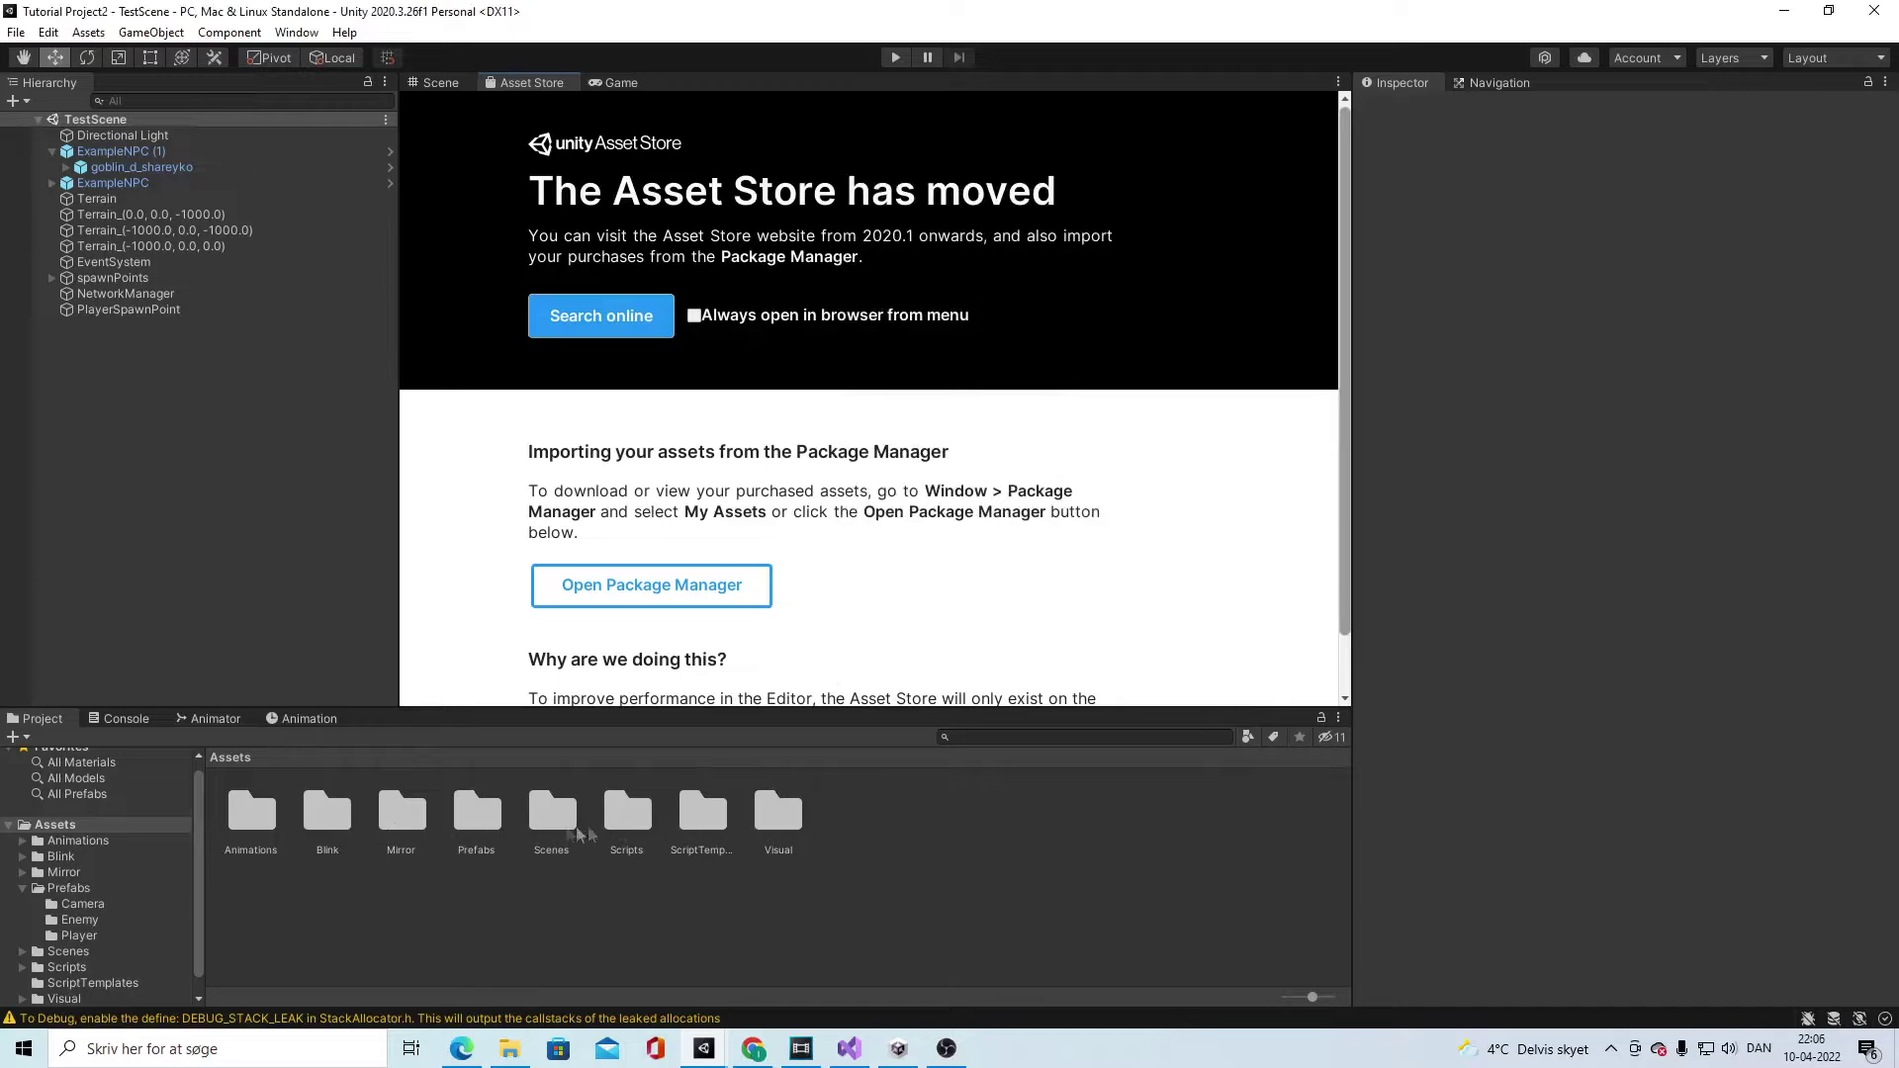
Step: Rename the imported Blink folder in Assets as Weapons
right_click(331, 823)
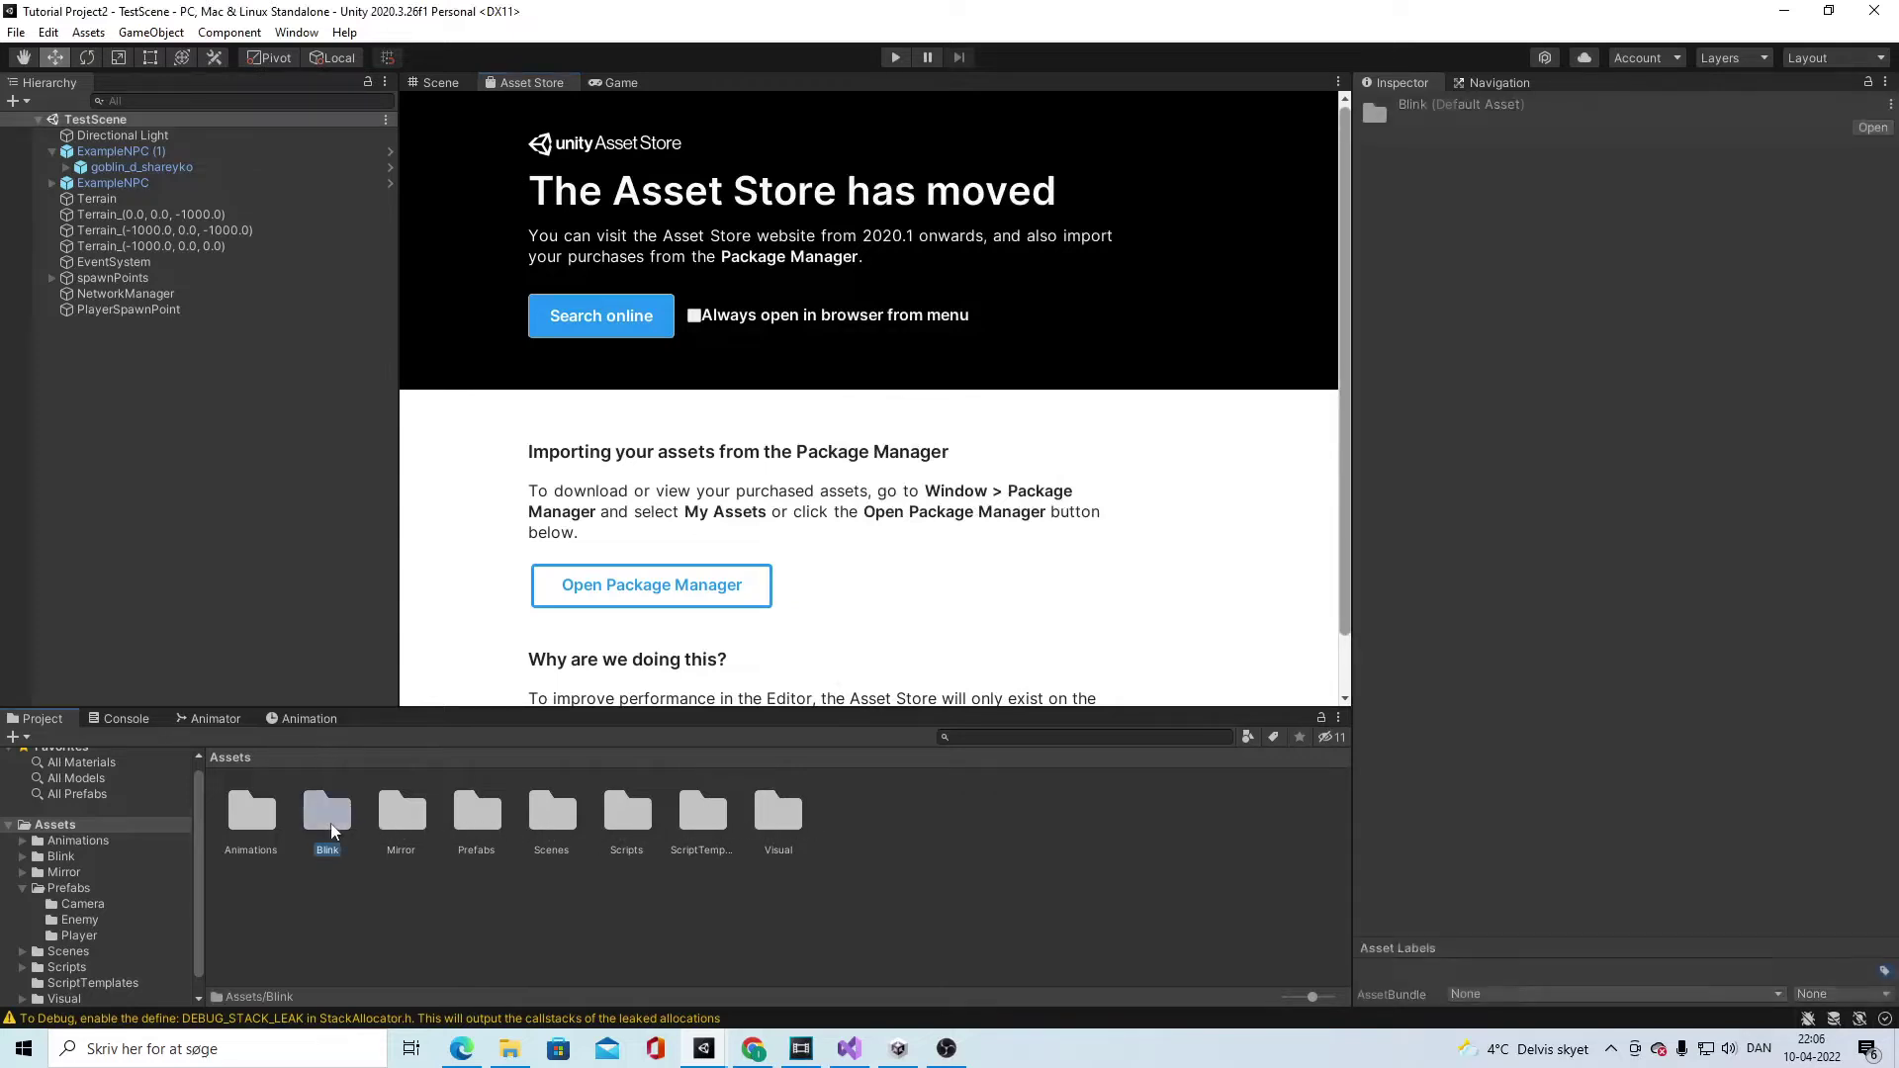
left_click(442, 381)
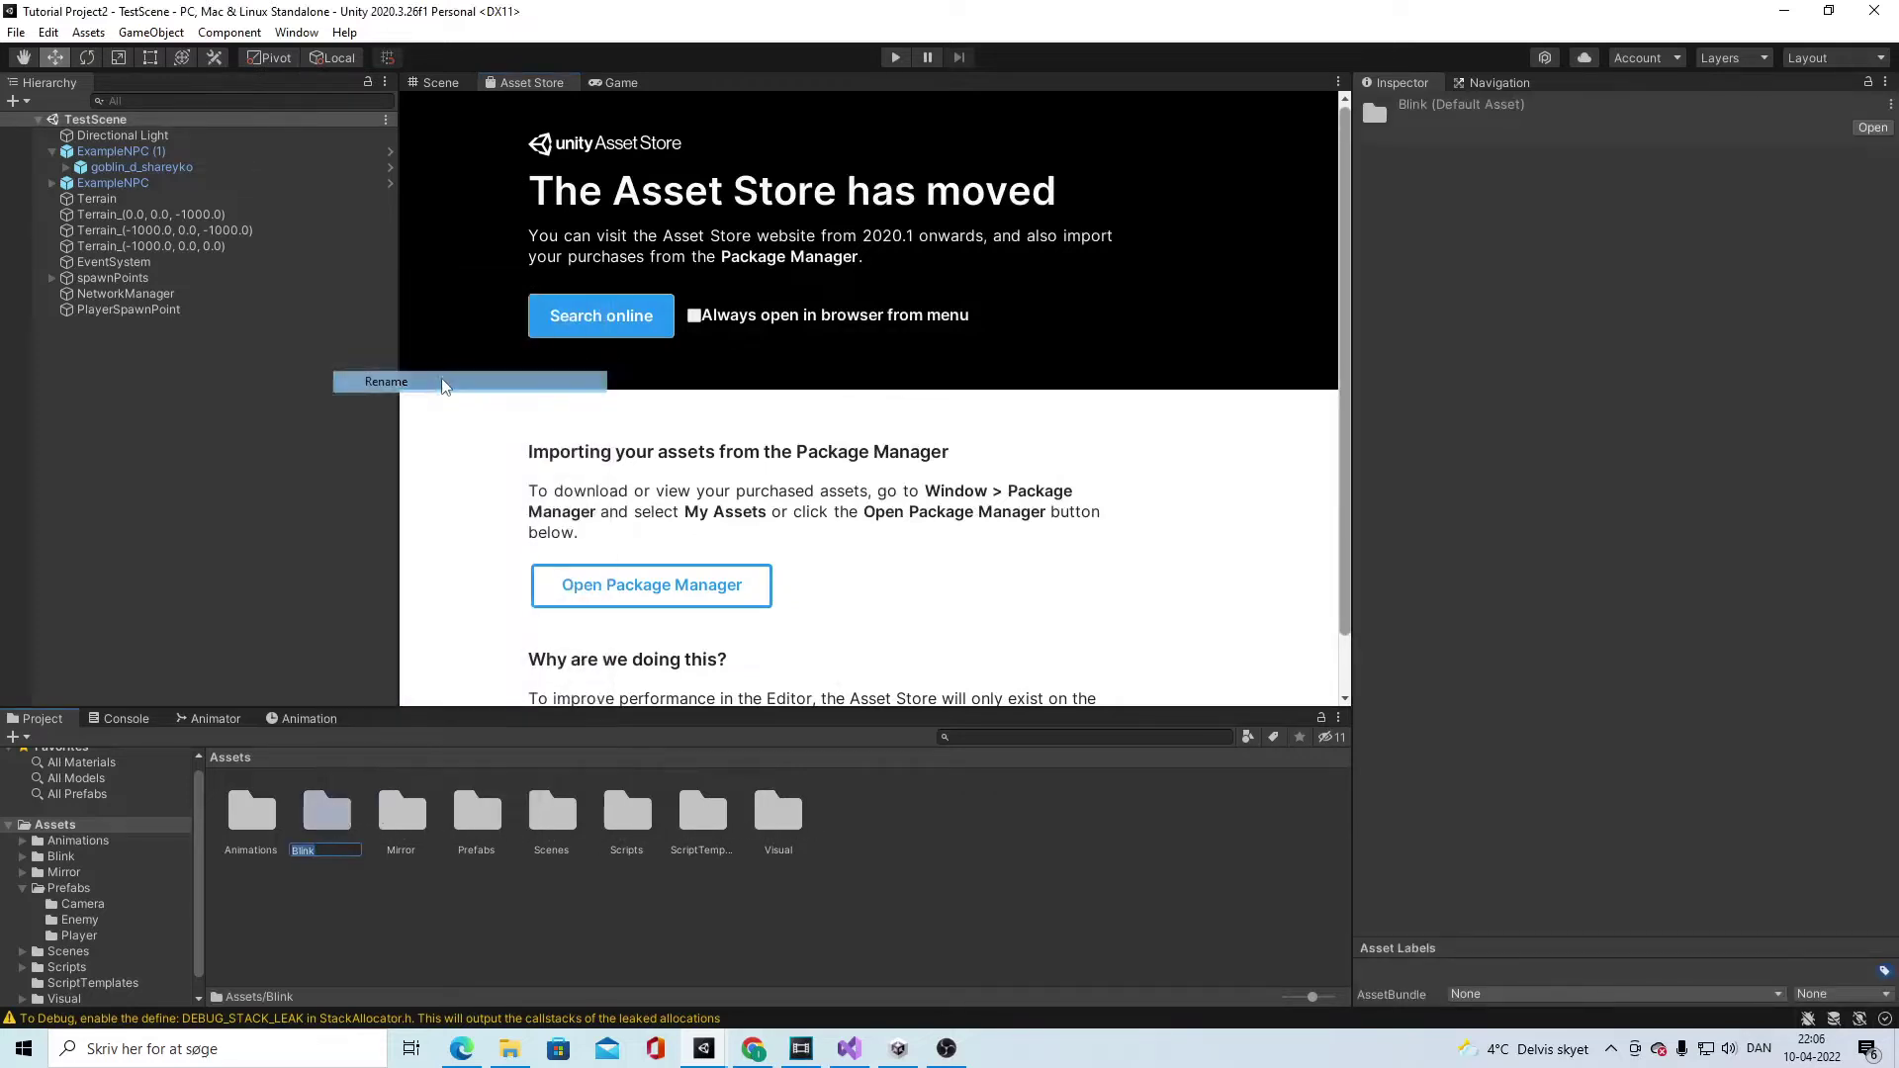
type("Weapon")
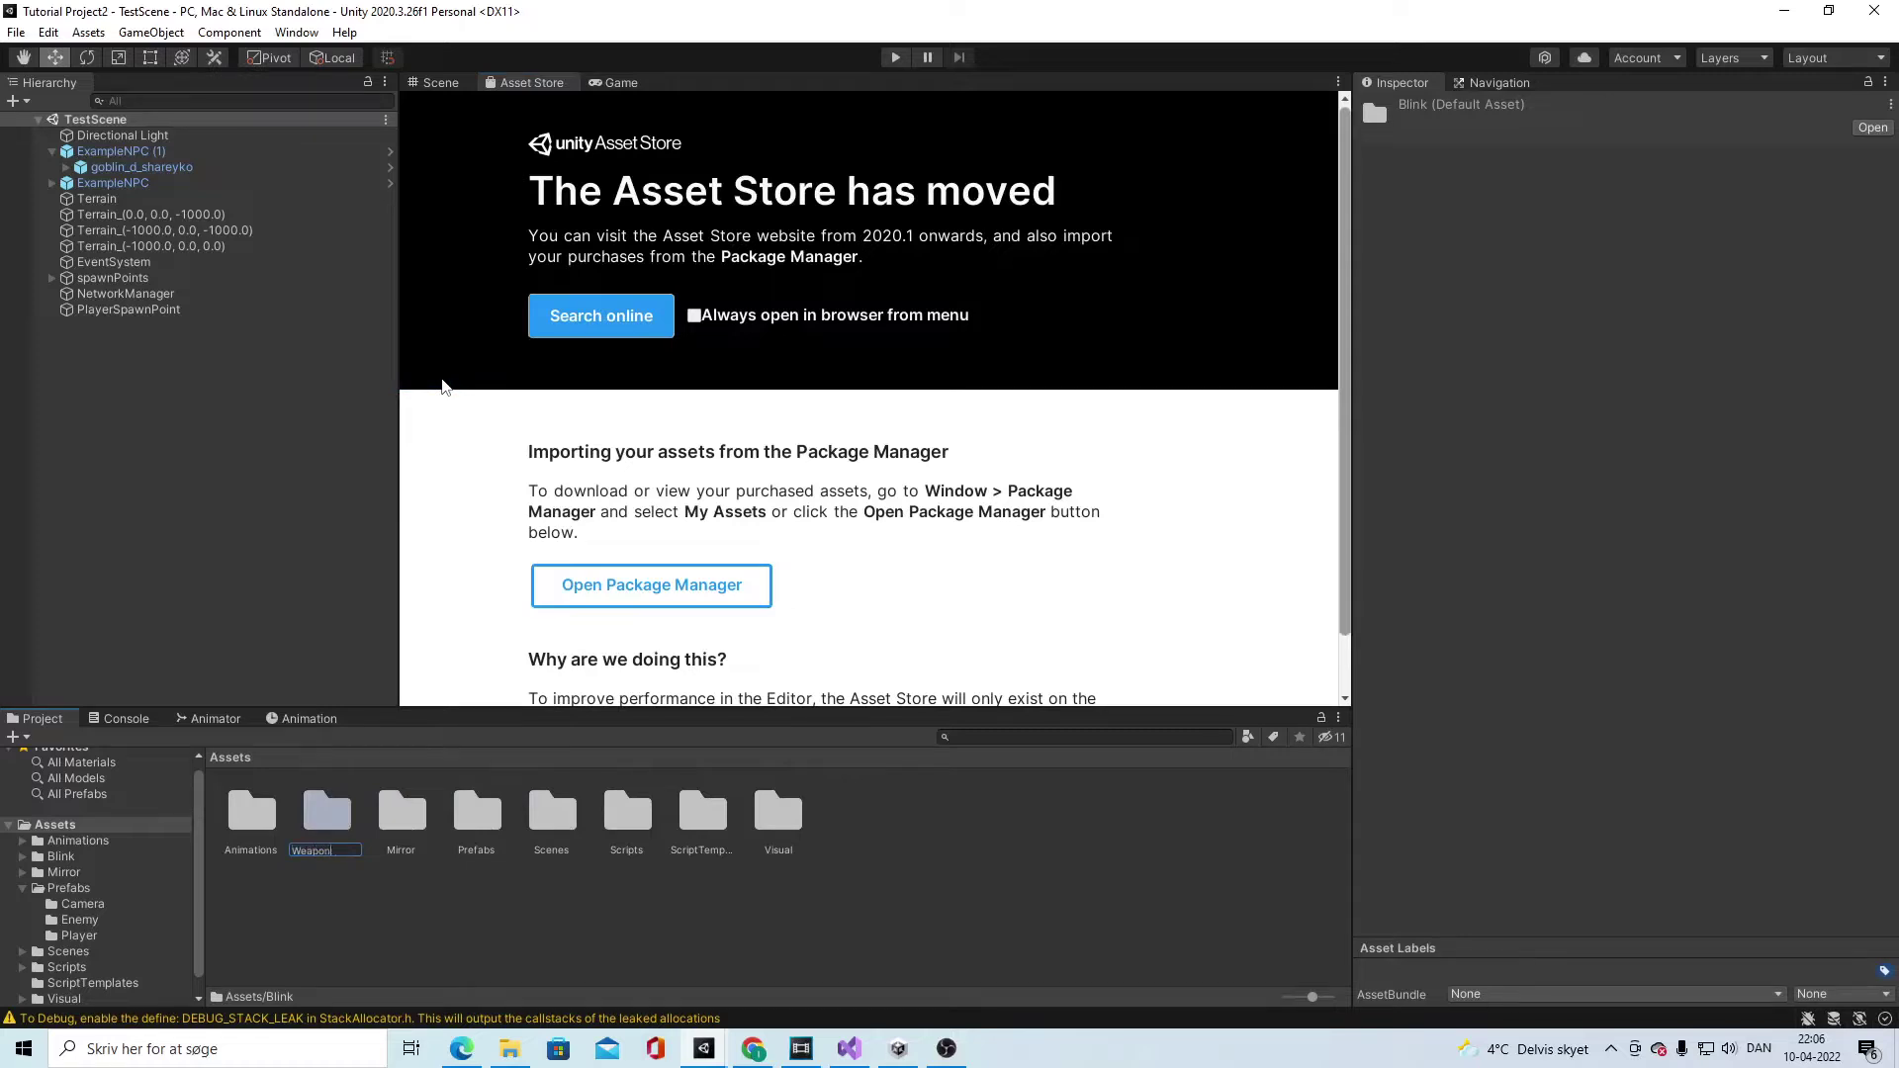
type("s")
key("Return")
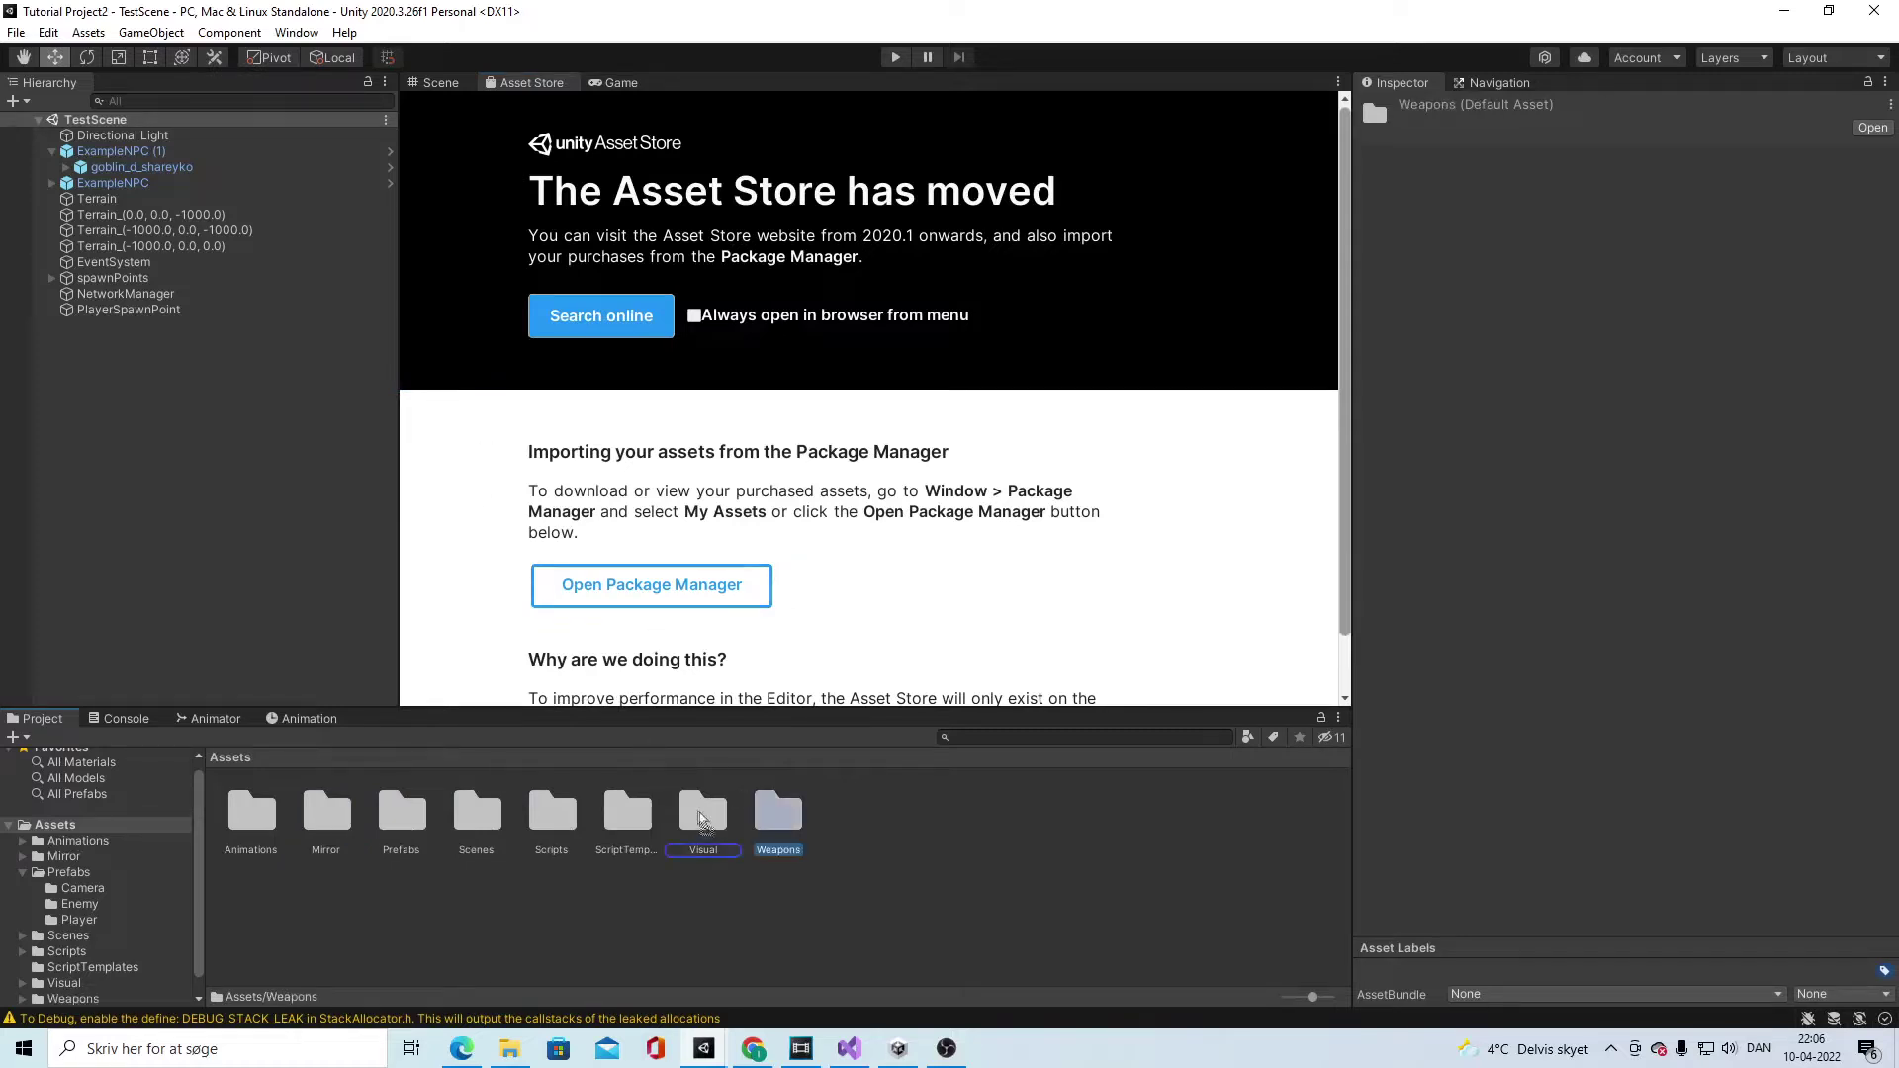
Step: Move the Weapons folder into the Visual folder and rename it Weapon art
left_click_drag(701, 821, 703, 822)
double_click(704, 823)
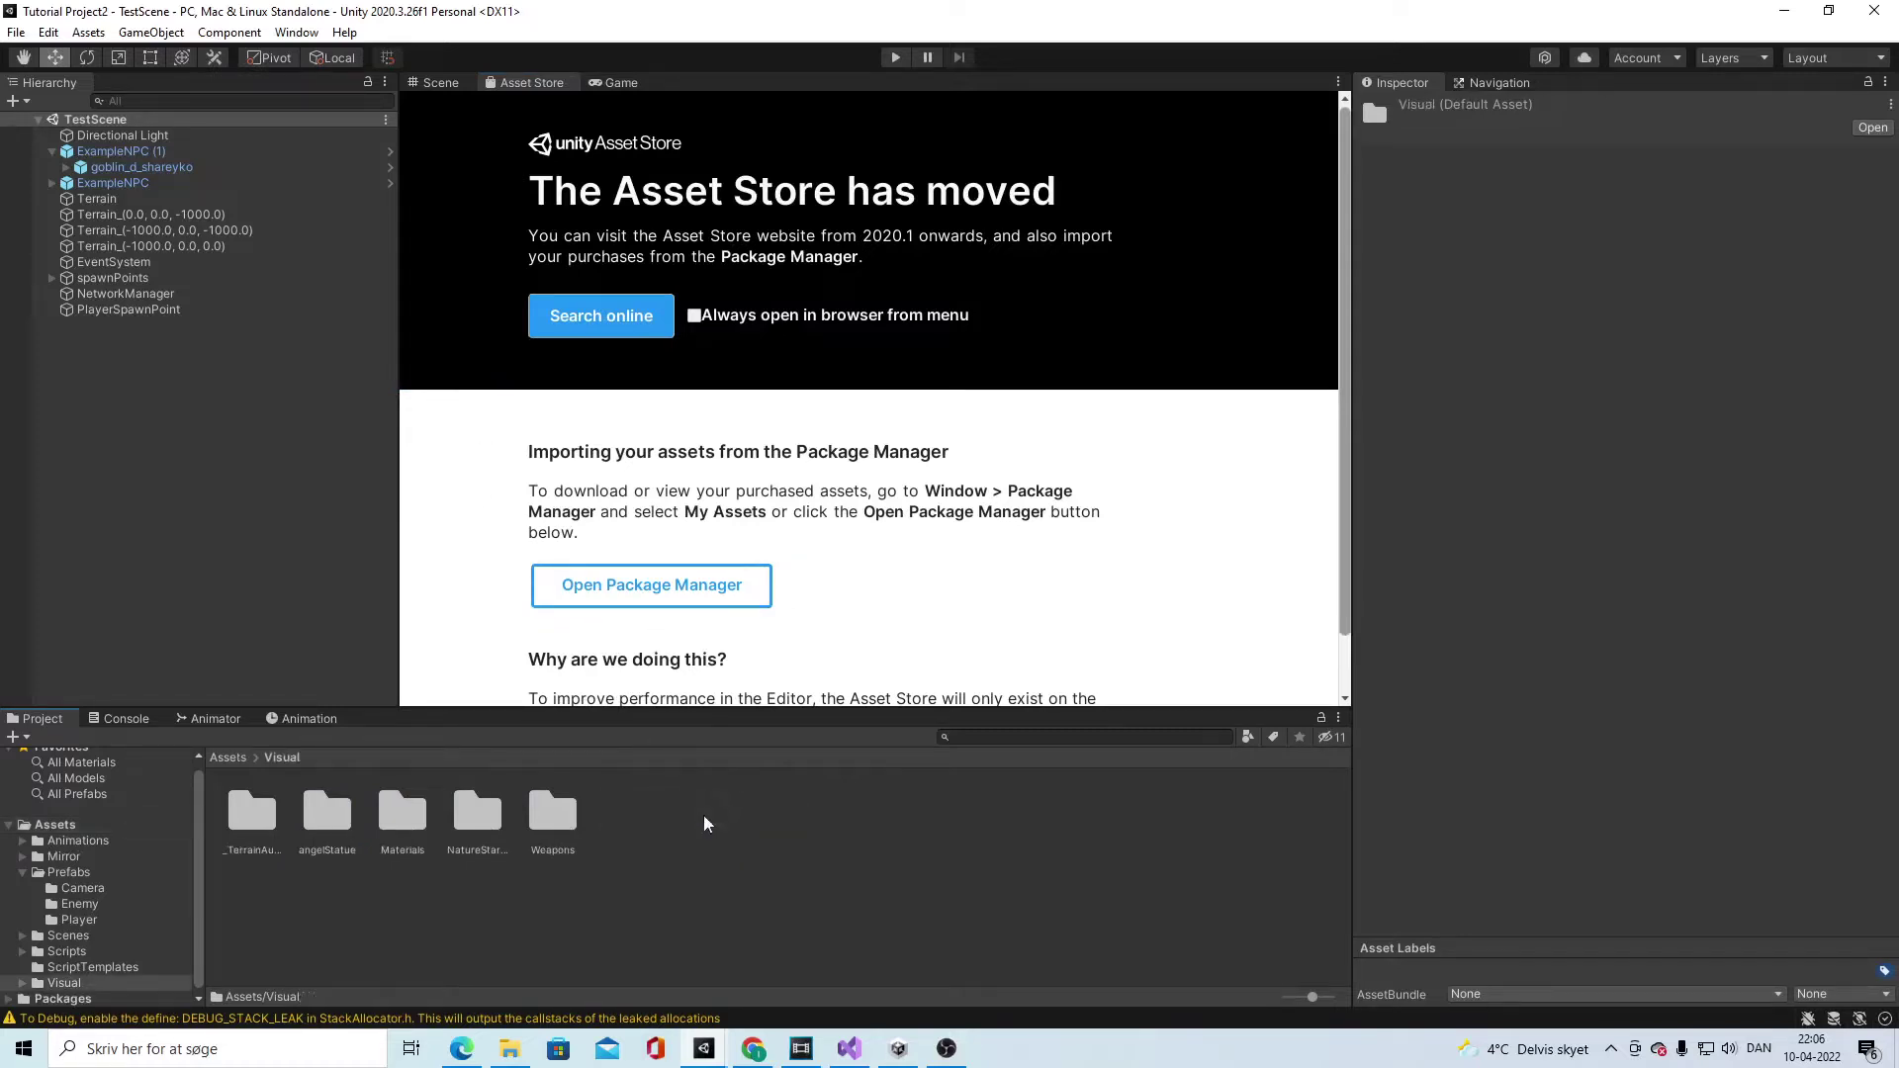
right_click(566, 822)
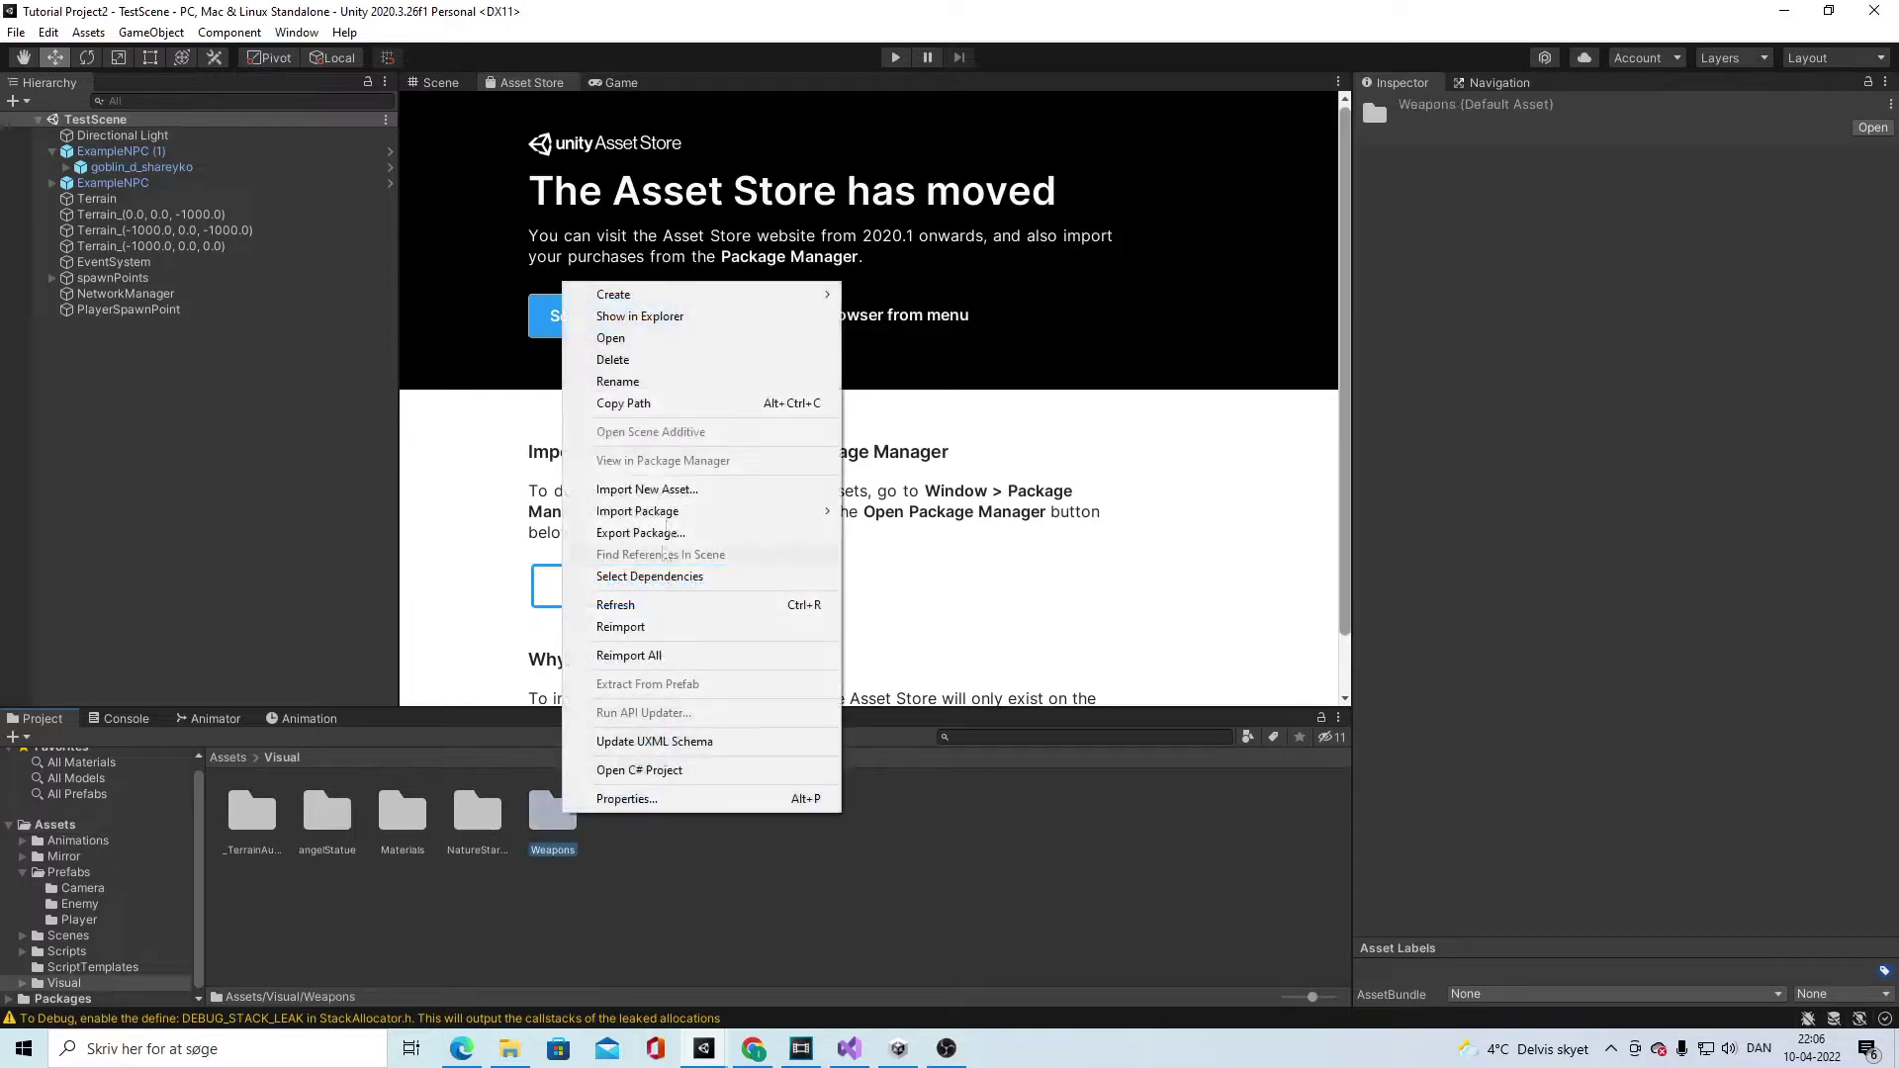
left_click(663, 386)
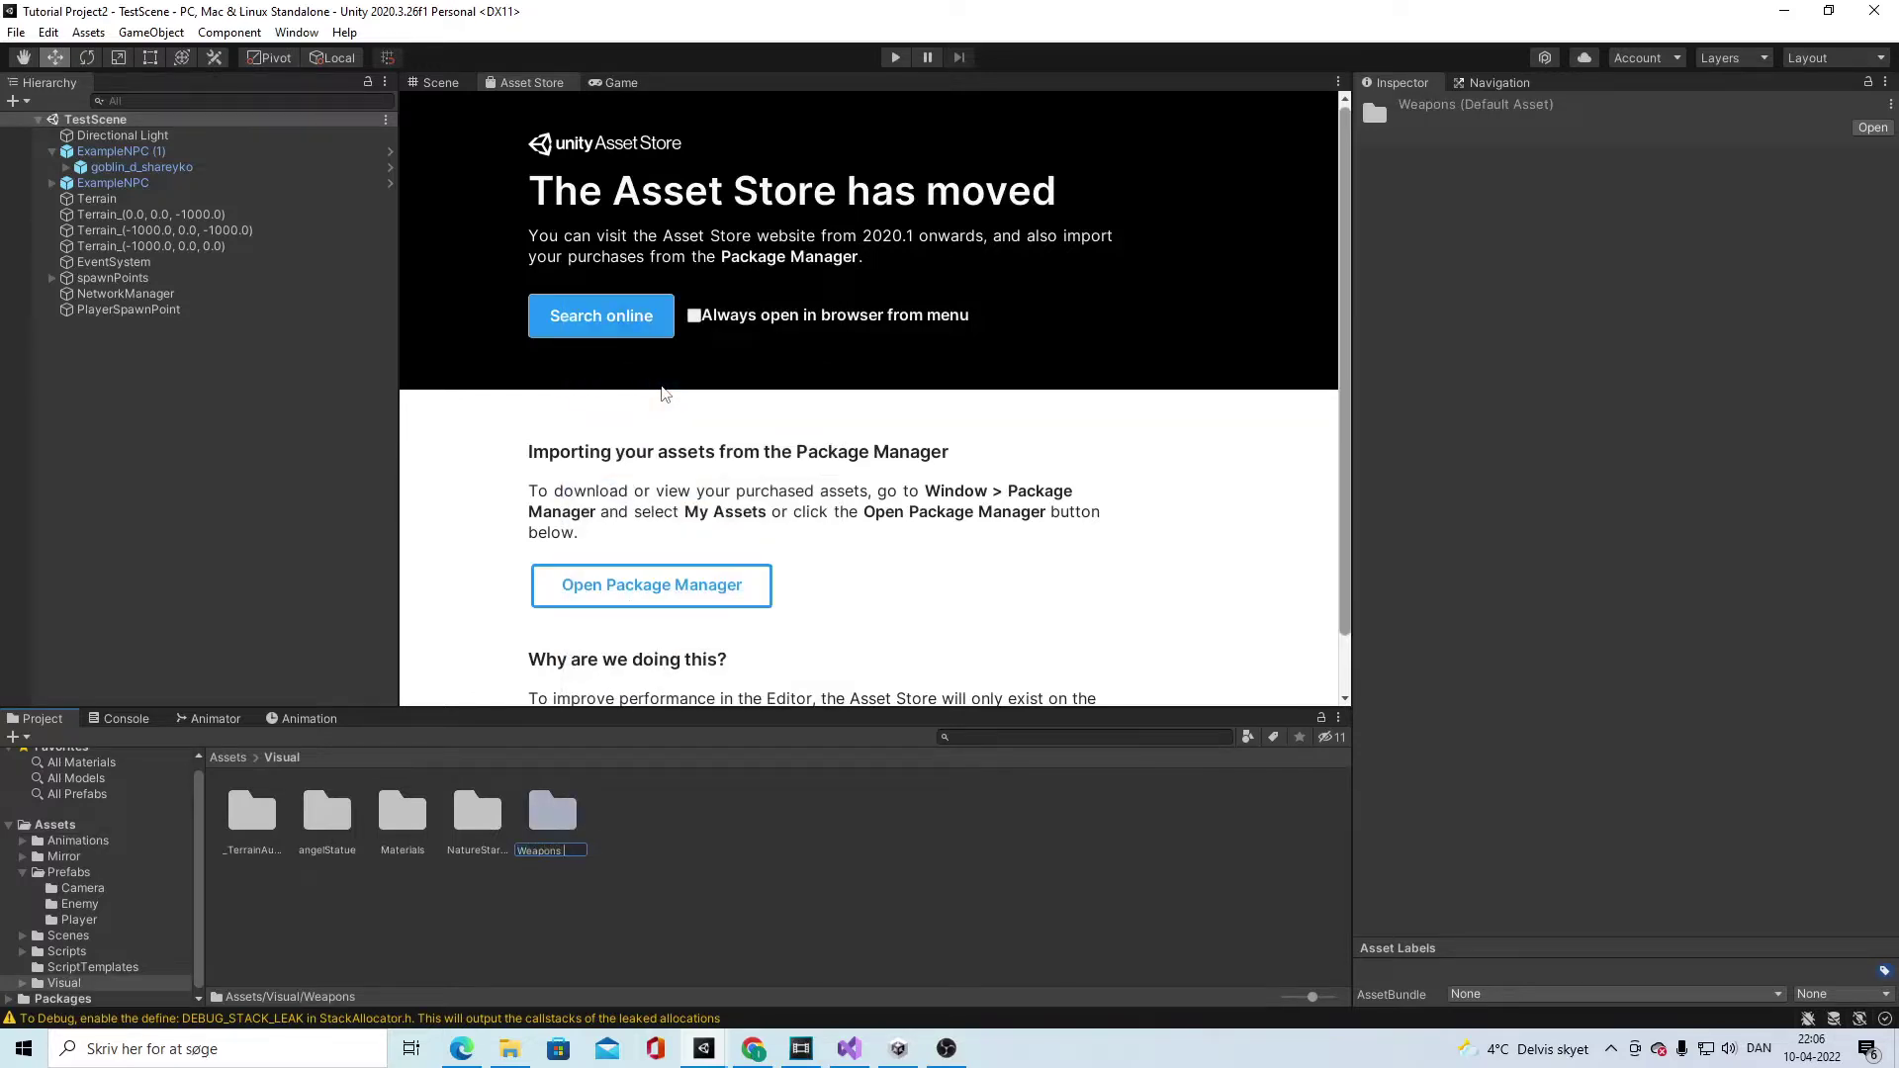
key("Return")
Step: Place the Player prefab from the Prefabs folder on the terrain near the path in the scene
left_click(228, 758)
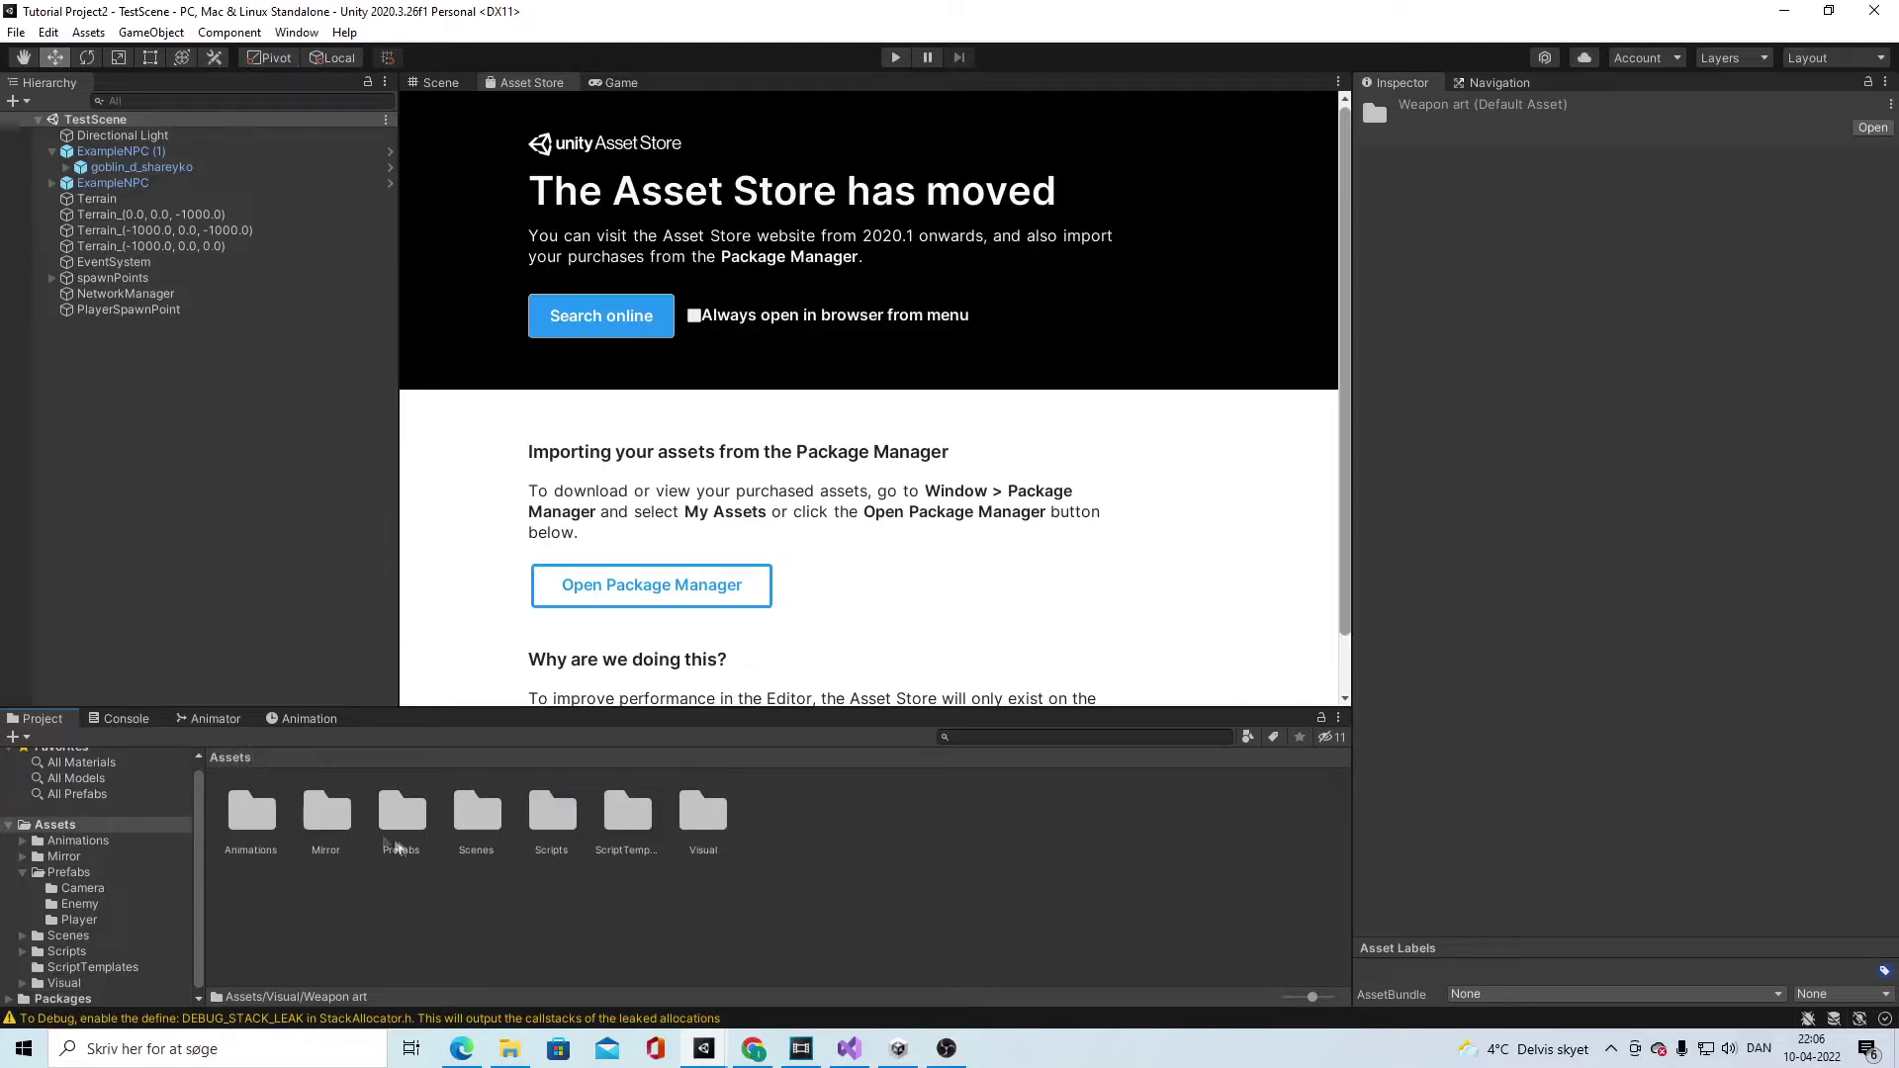
double_click(403, 816)
left_click(432, 82)
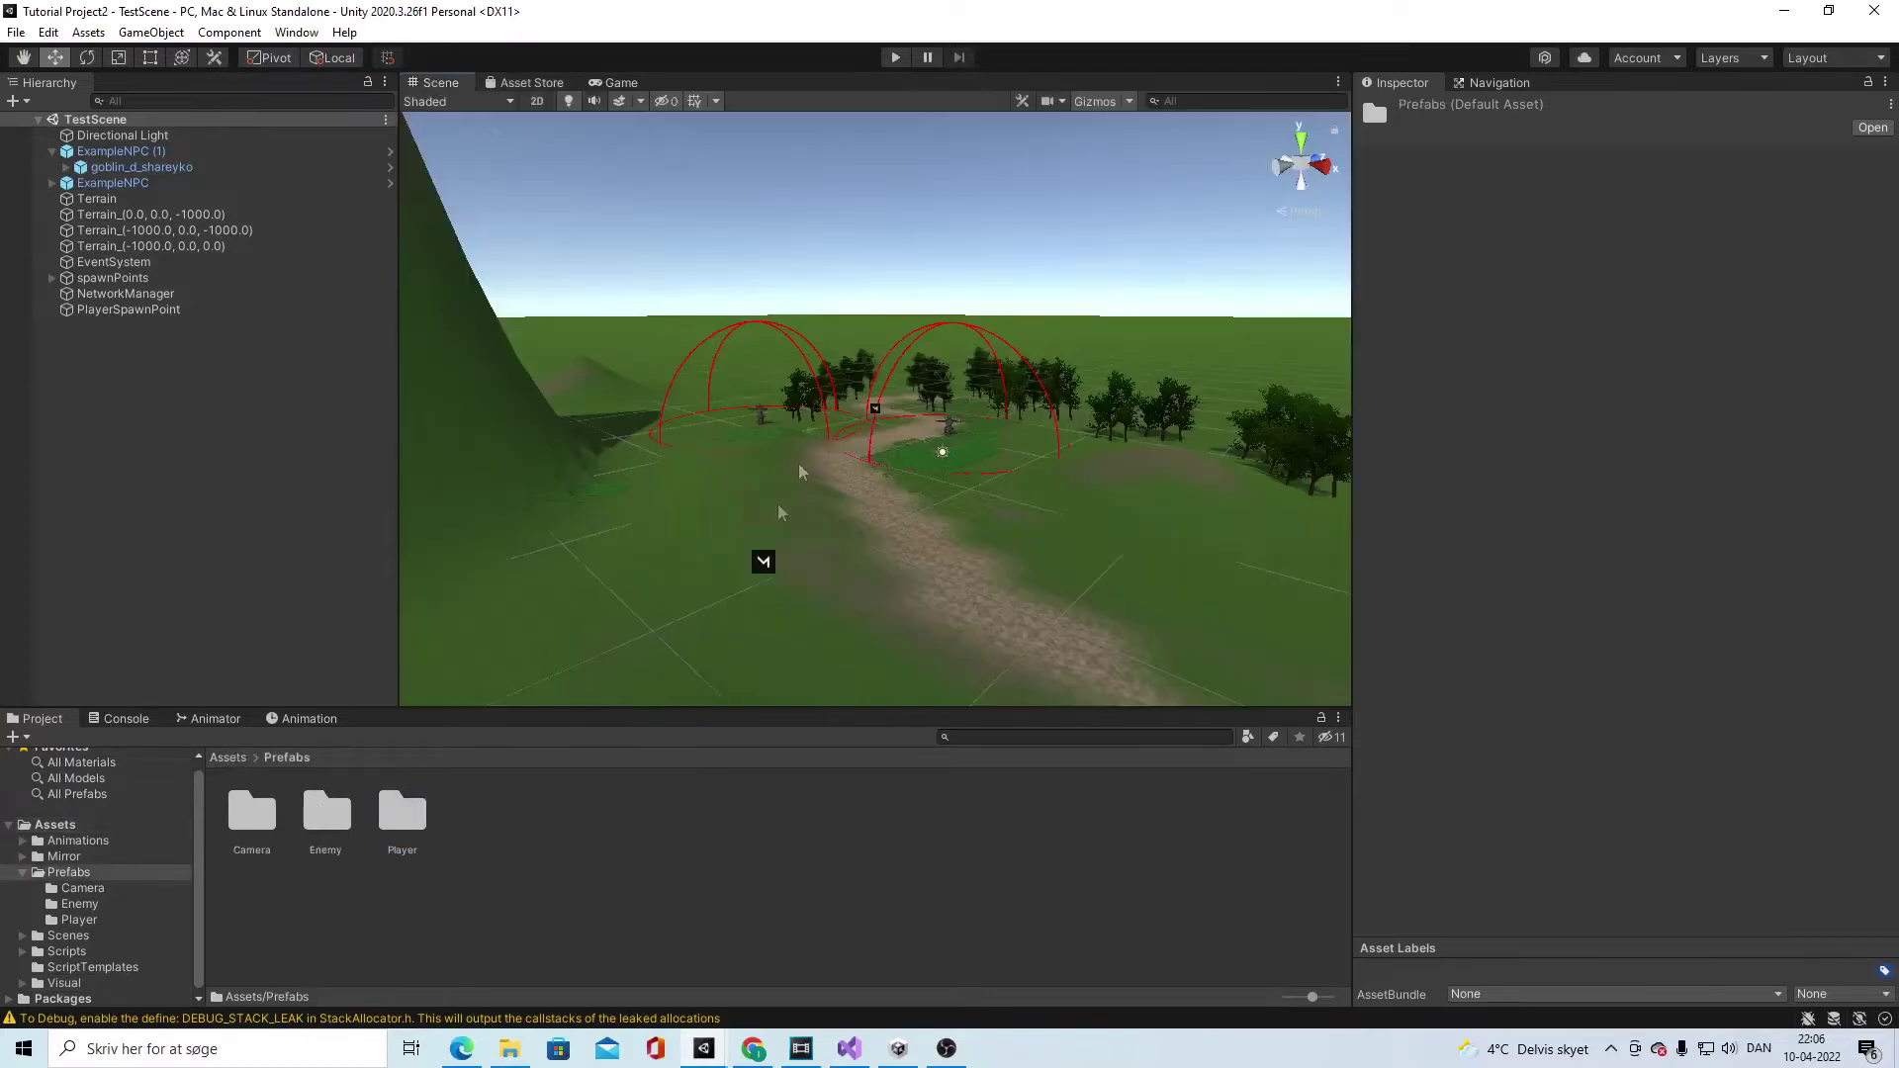
scroll(852, 505, "up", 5)
scroll(840, 489, "down", 2)
right_click_drag(799, 500, 1022, 570)
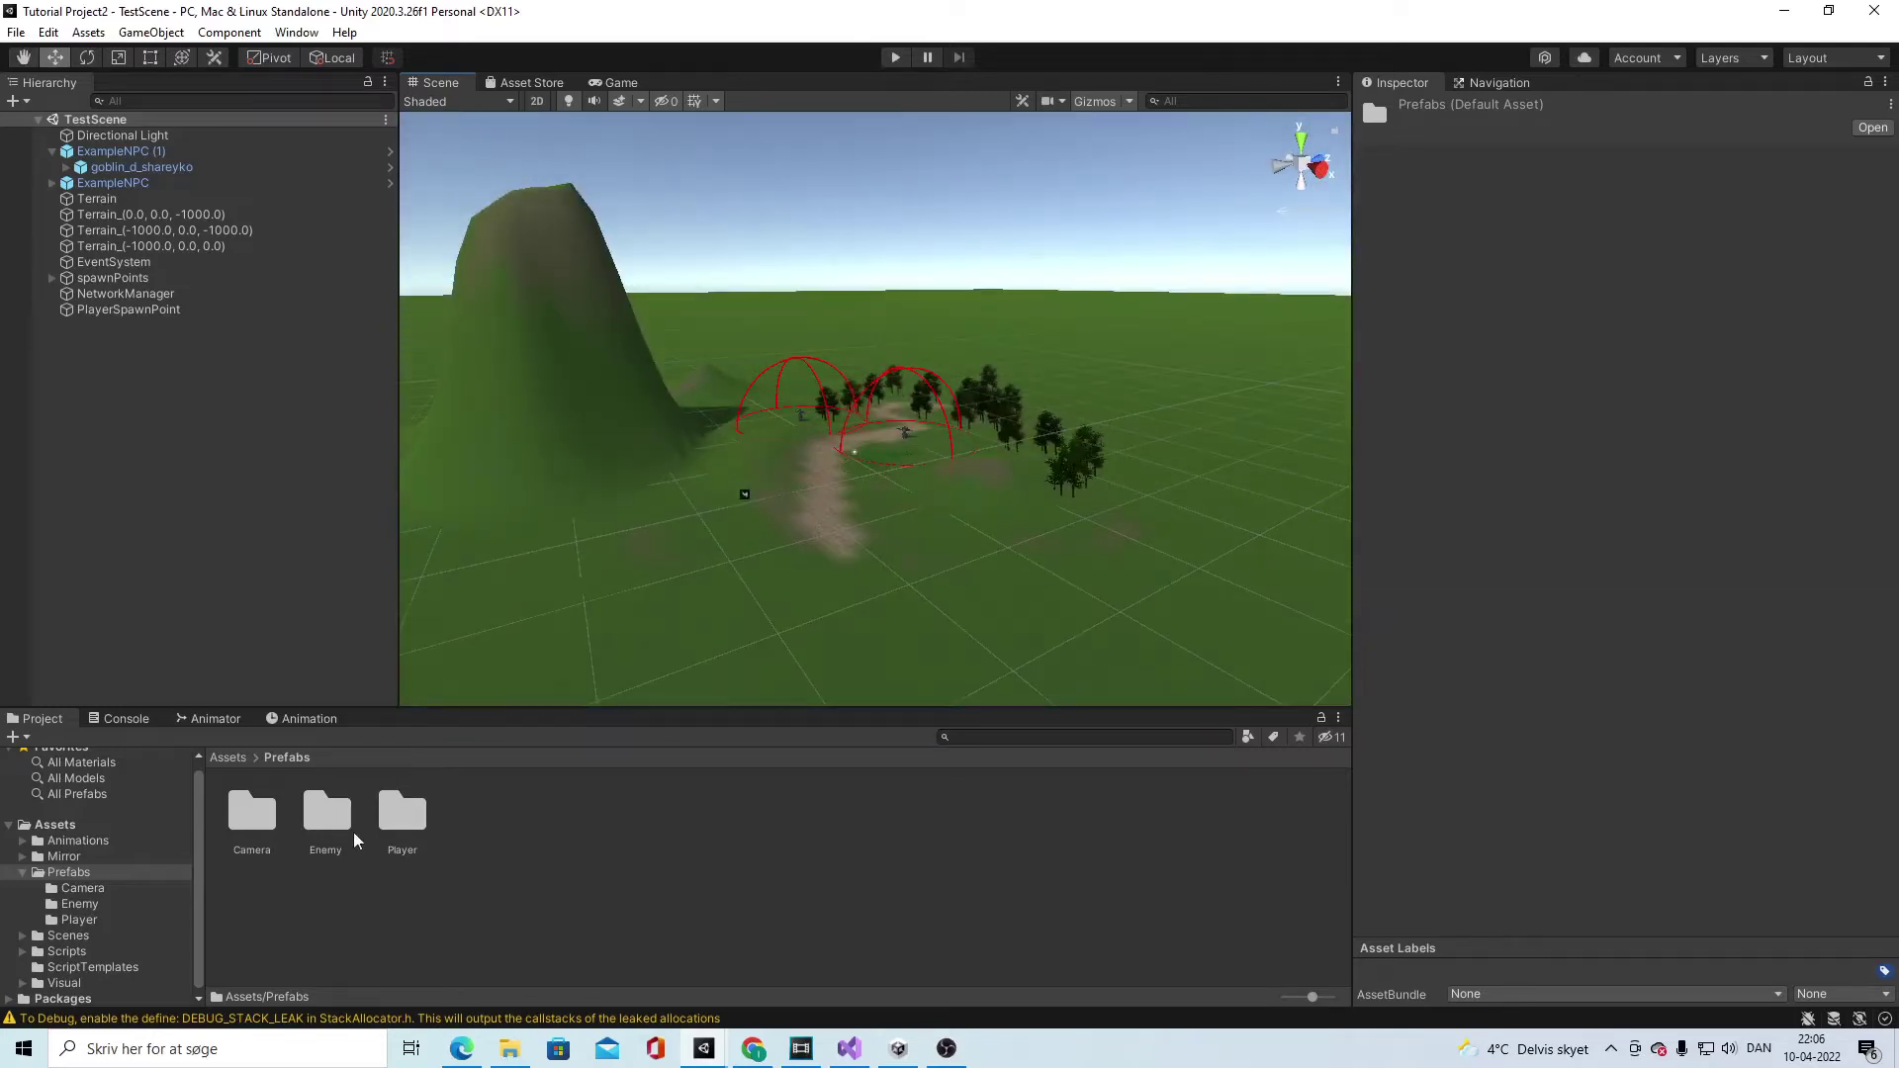
double_click(403, 824)
left_click_drag(260, 816, 876, 531)
Step: Set the placed player's Health Points to 100 in its Health script
scroll(1377, 467, "down", 10)
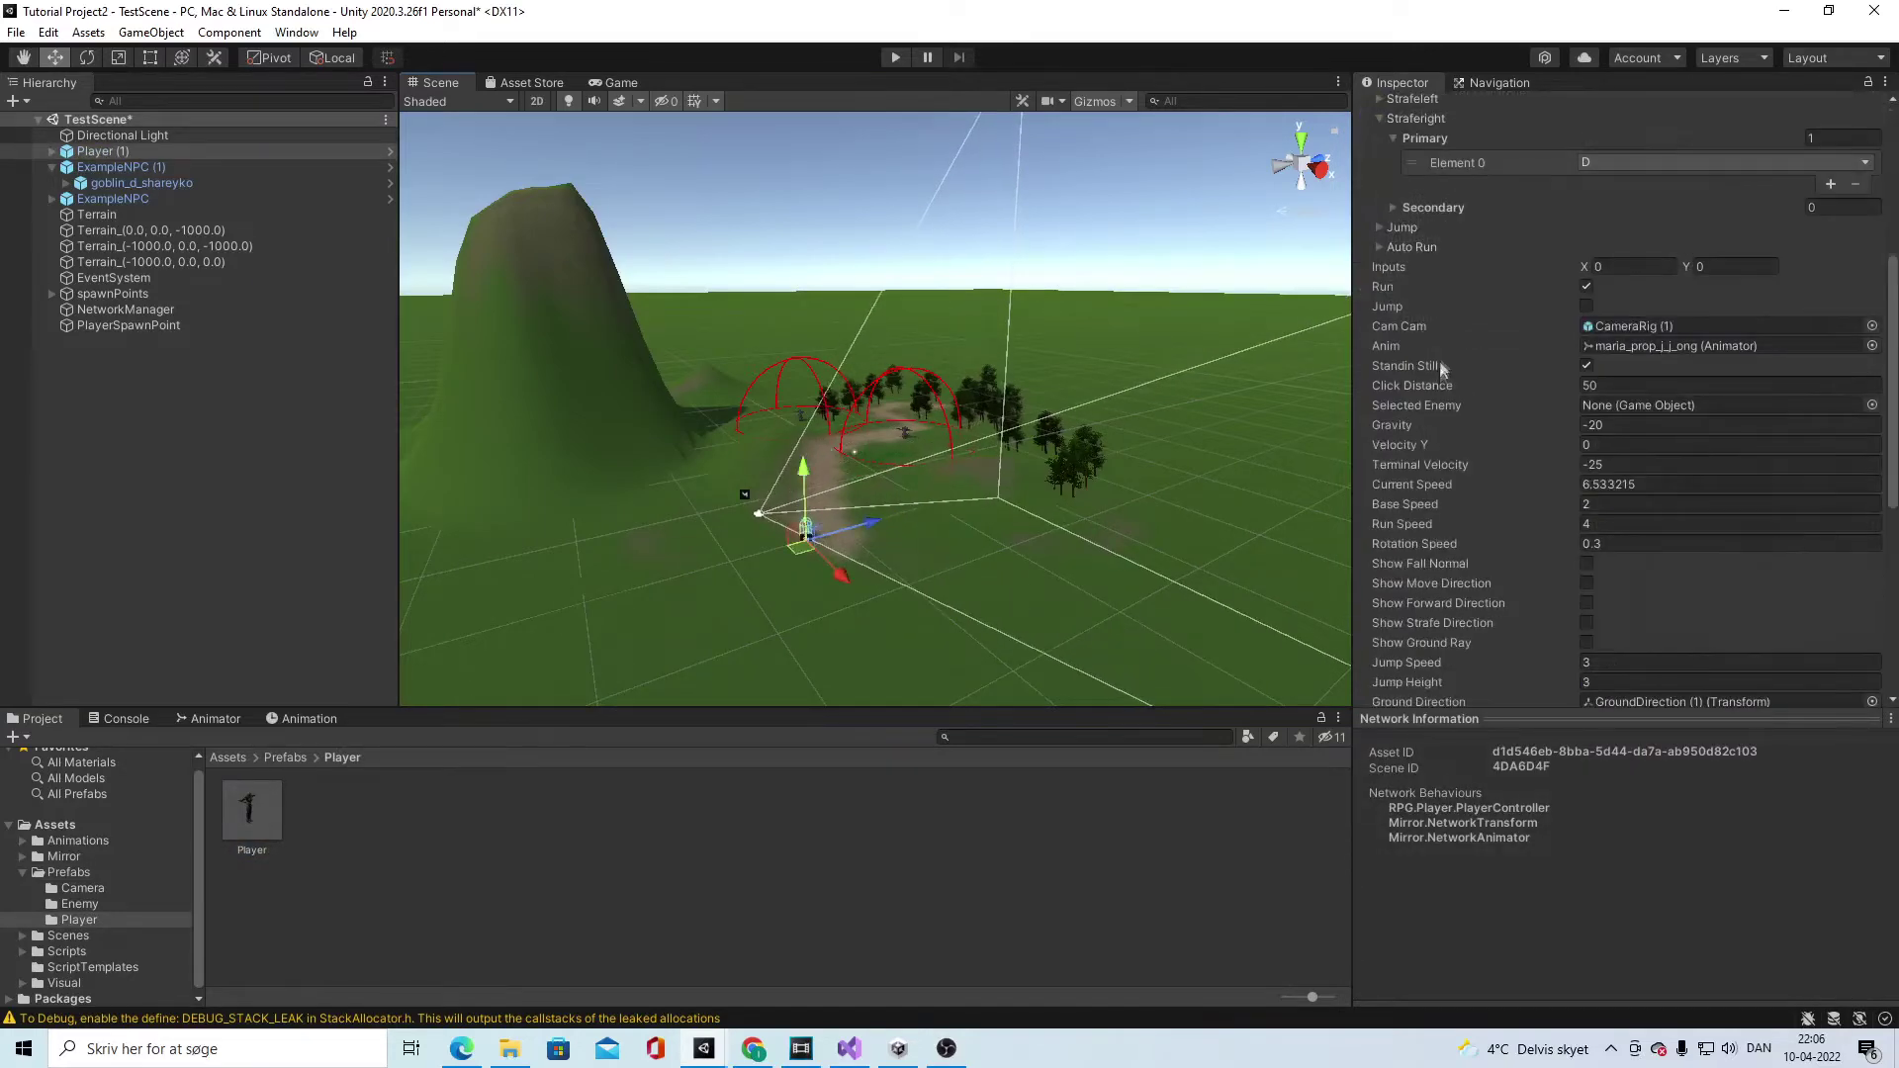
left_click(1373, 475)
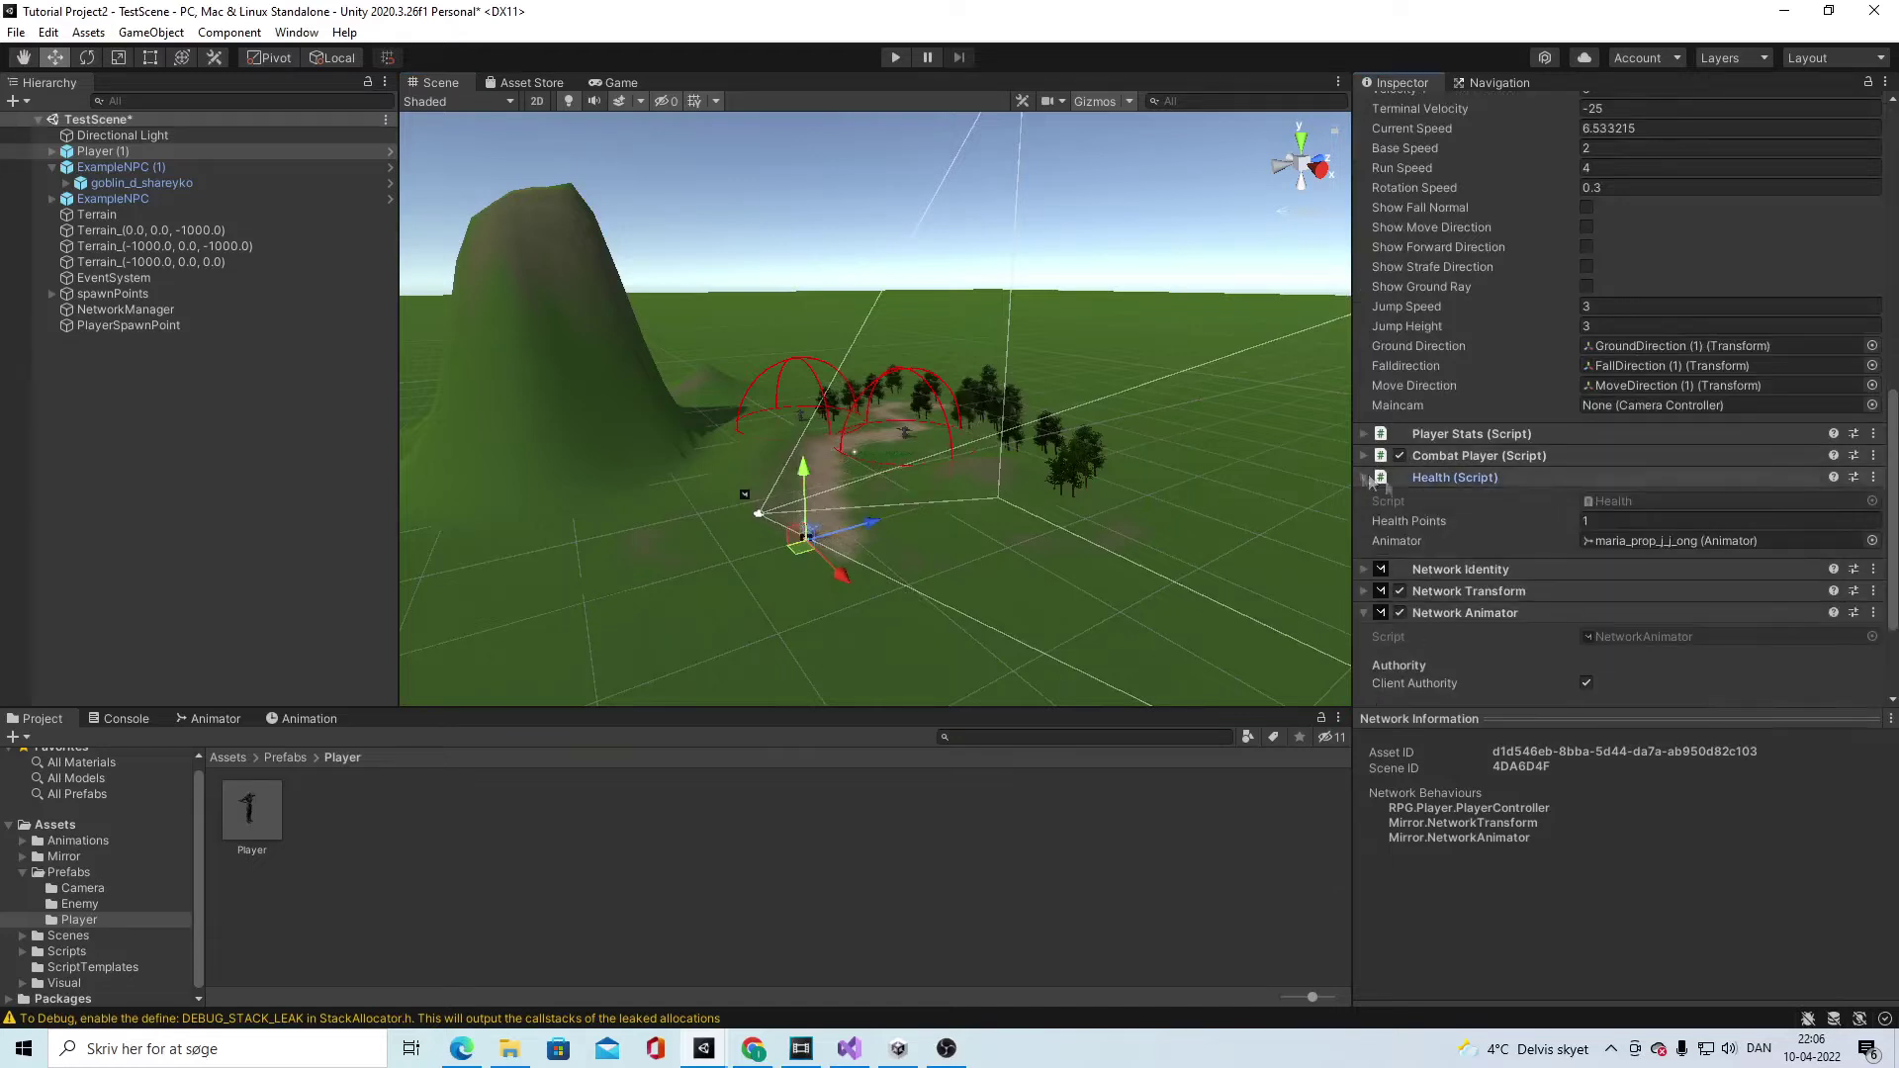
left_click(1631, 522)
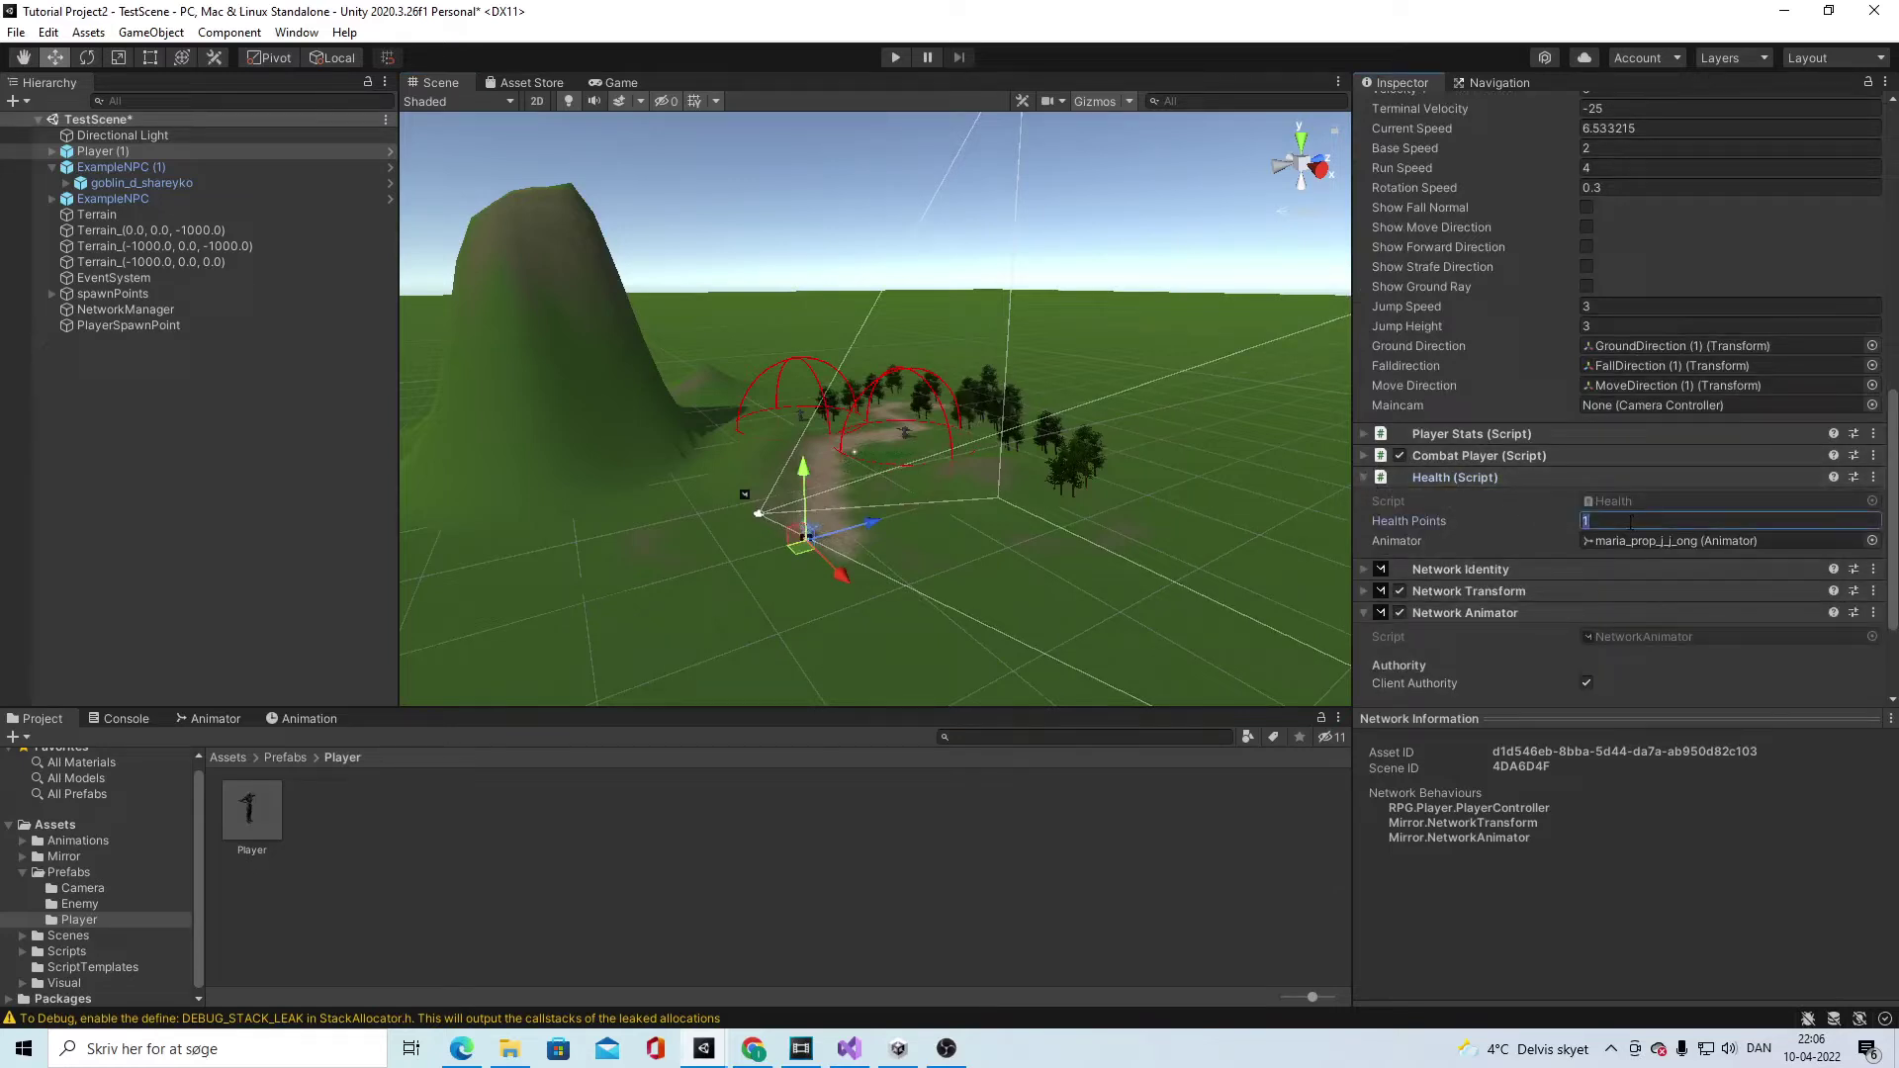
scroll(1631, 522, "down", 4)
left_click(1030, 518)
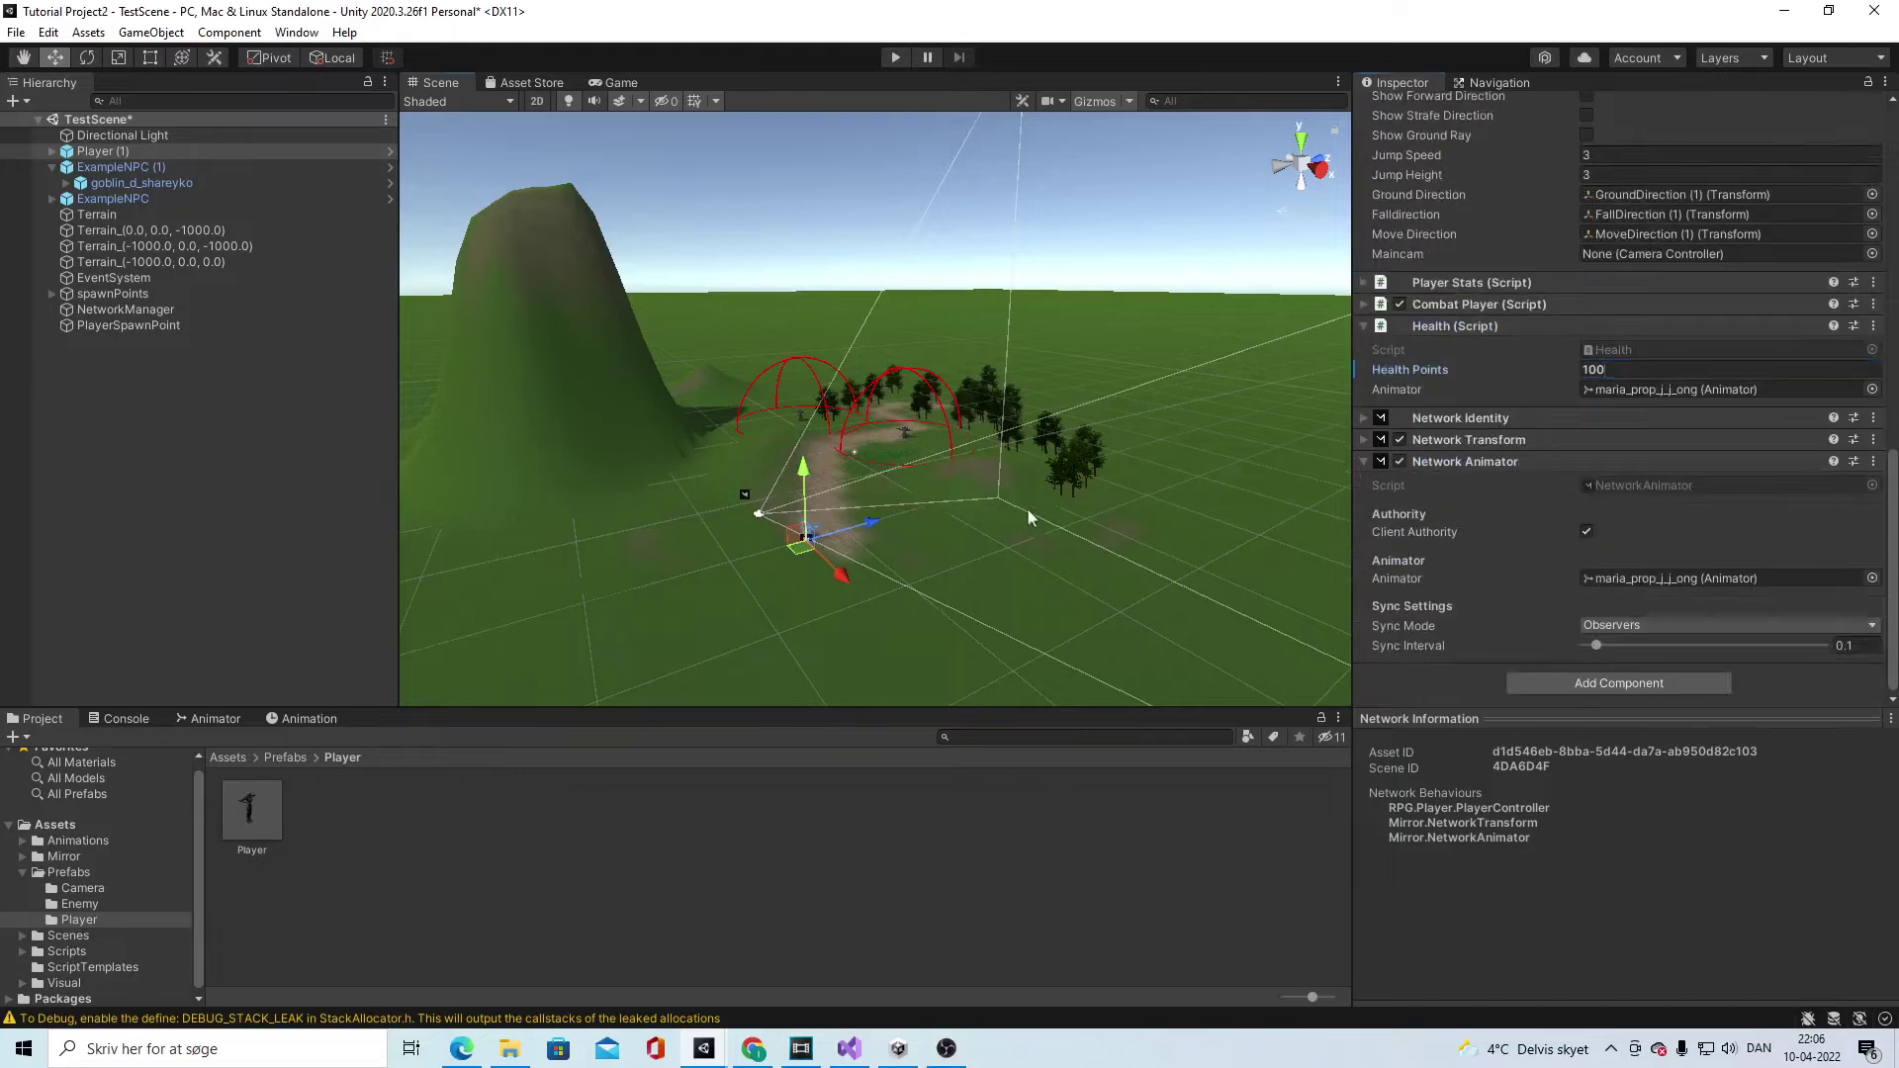
Step: Deactivate the Maria_sword object inside the player's maria_prop_j_j_ong model
scroll(903, 580, "up", 14, "alt")
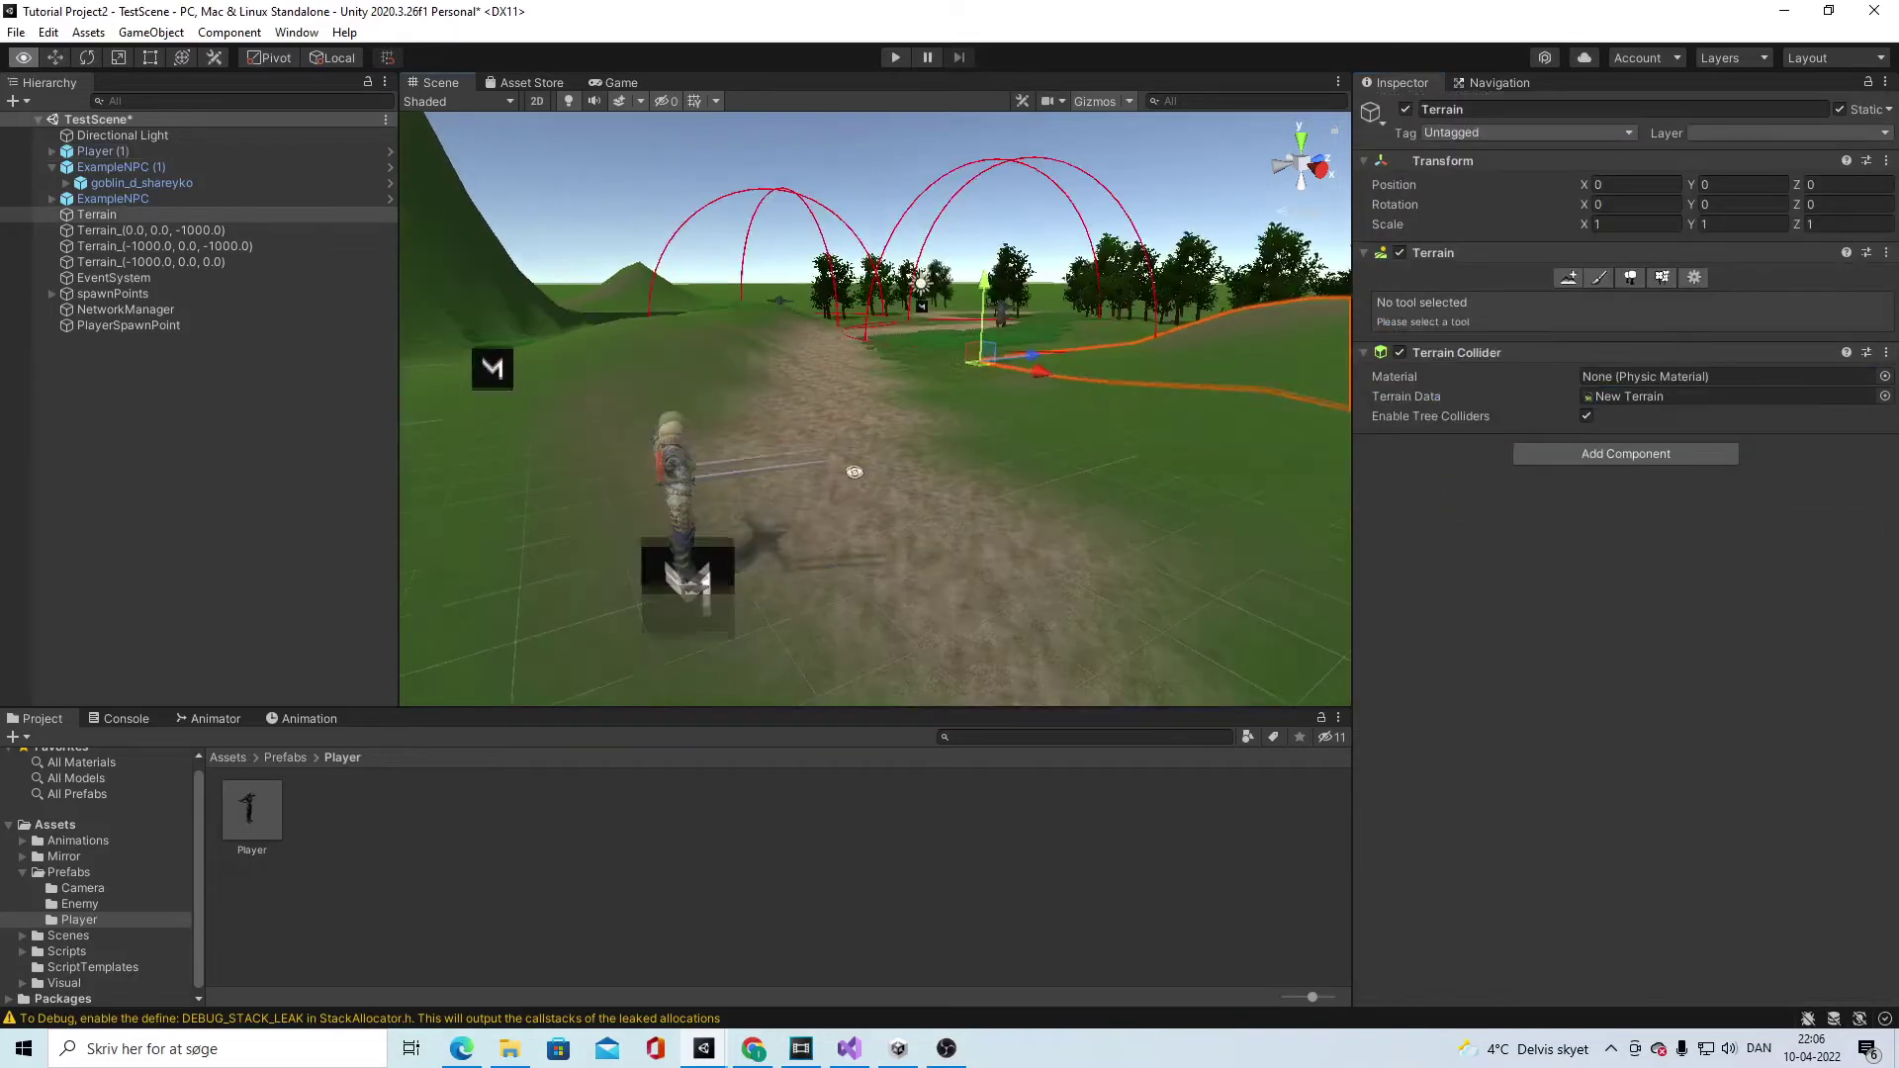
left_click_drag(851, 471, 875, 488, "alt")
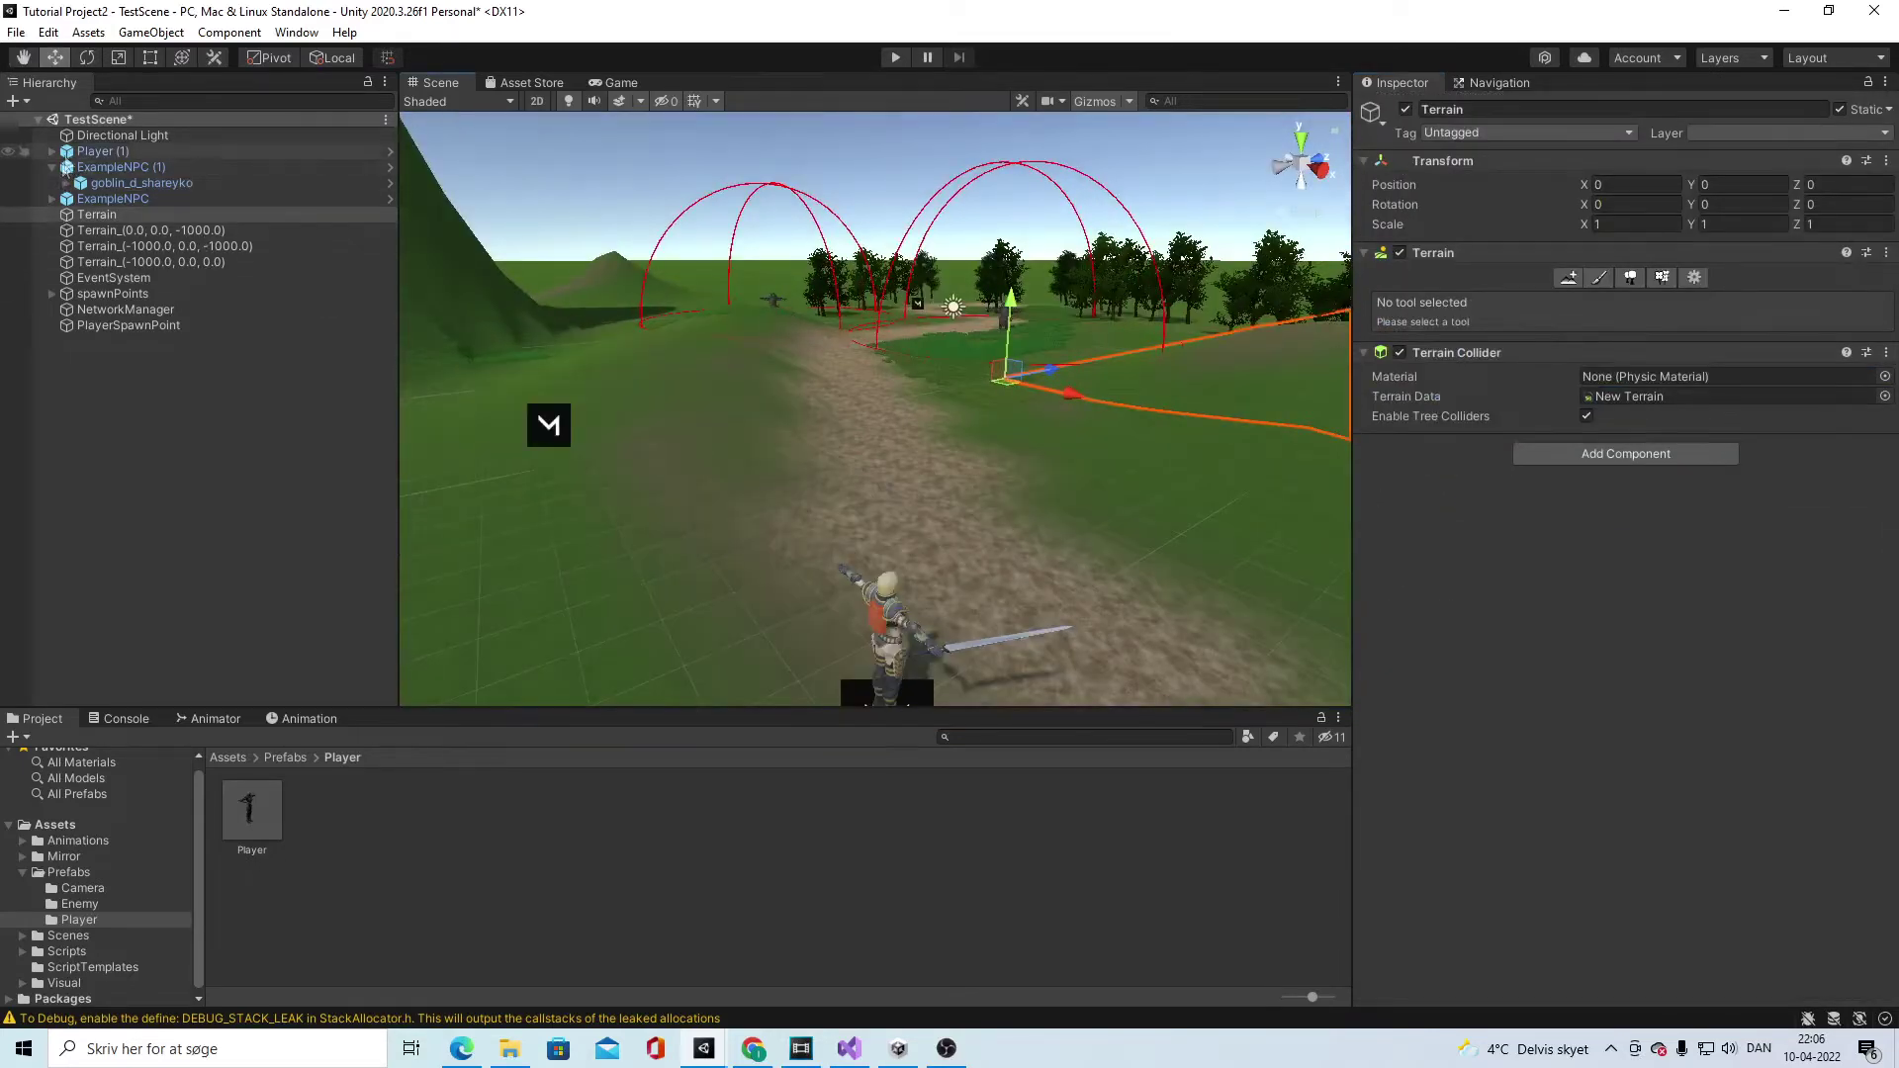
left_click(51, 167)
left_click(52, 151)
left_click(65, 167)
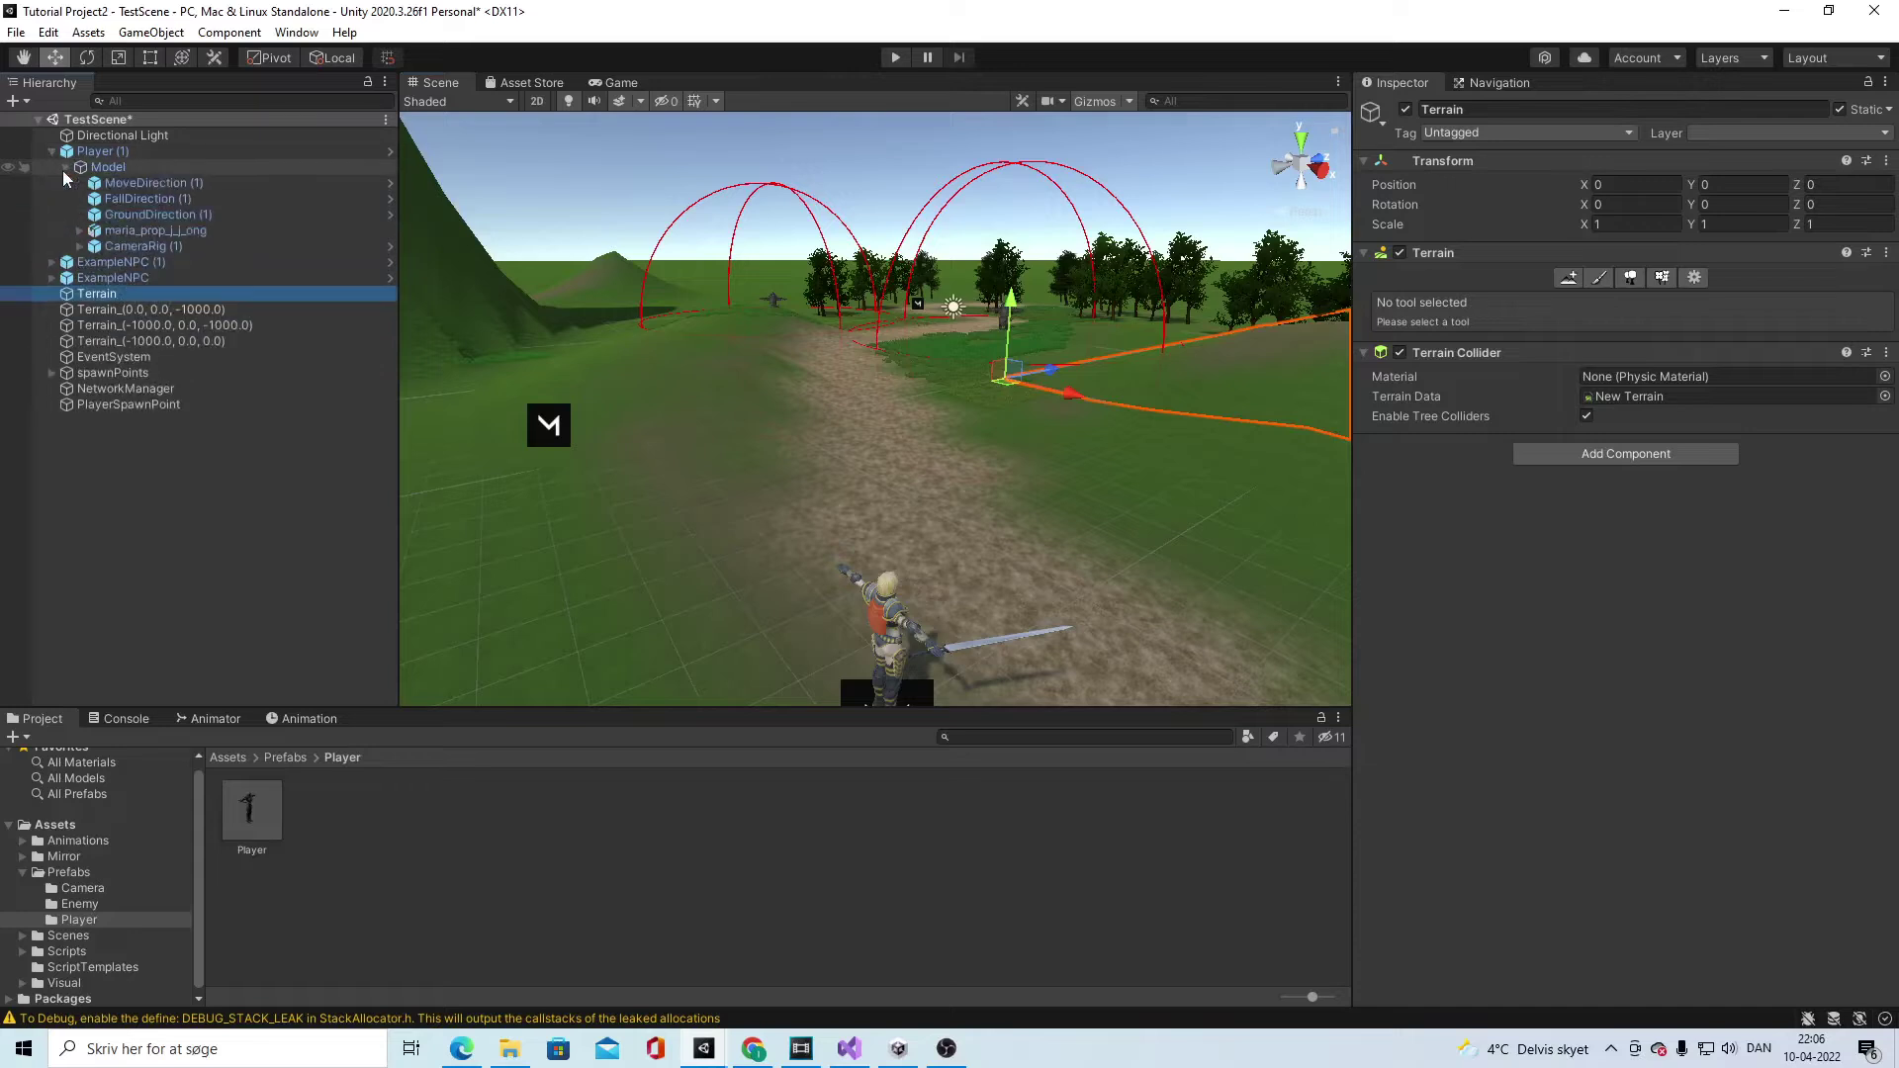
left_click(80, 231)
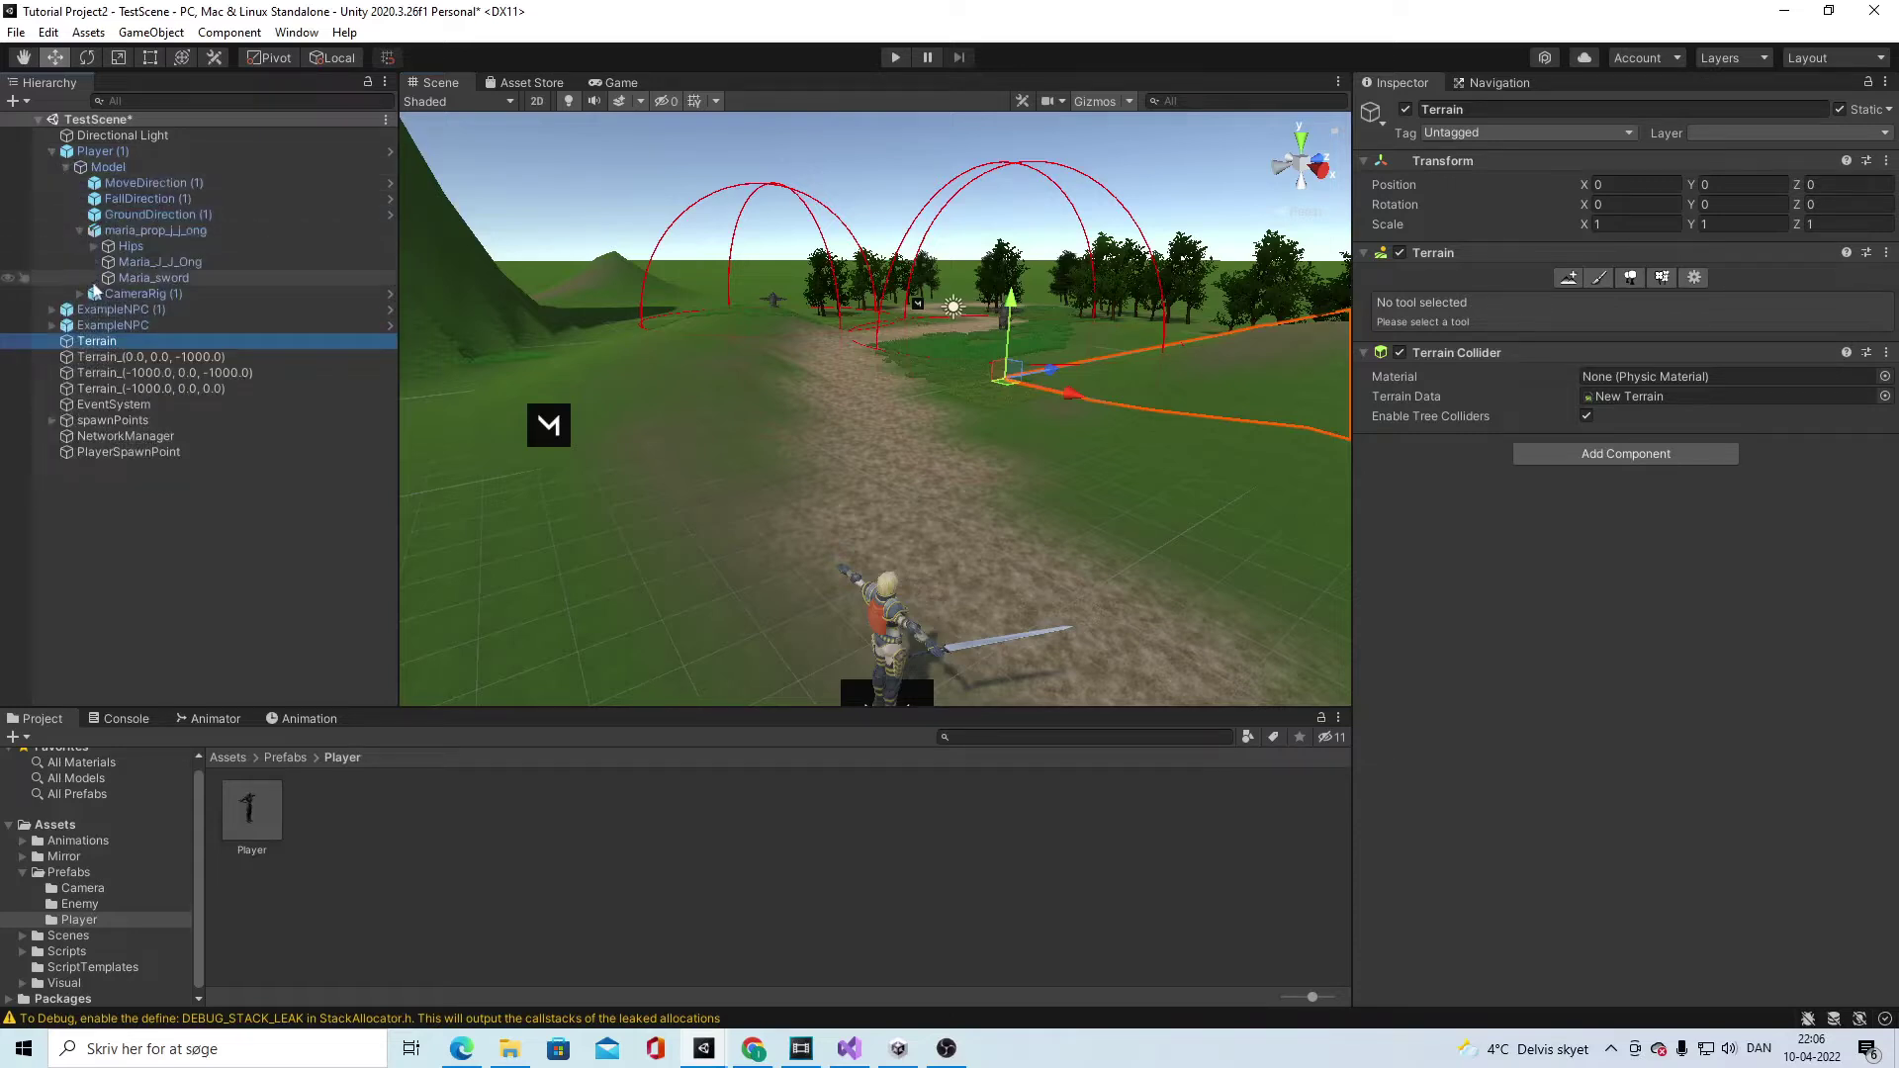
left_click(111, 278)
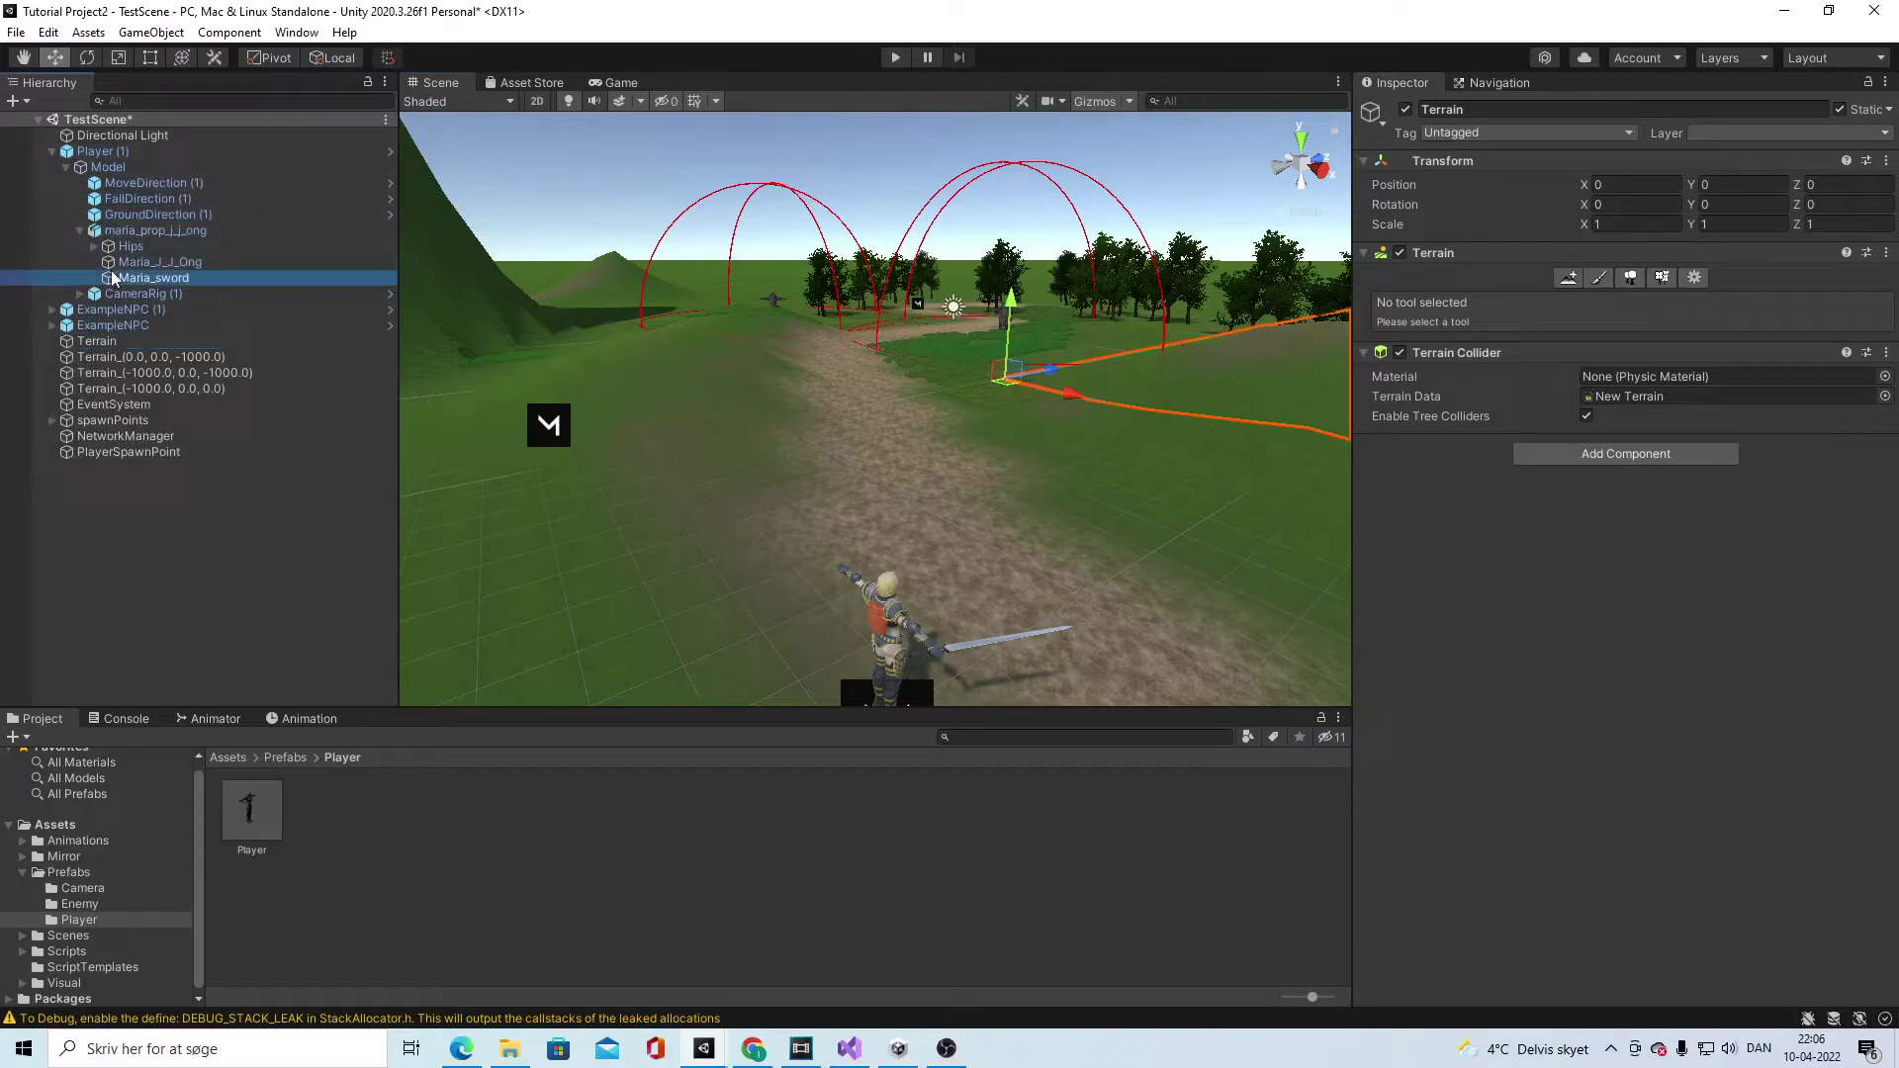
left_click(1406, 109)
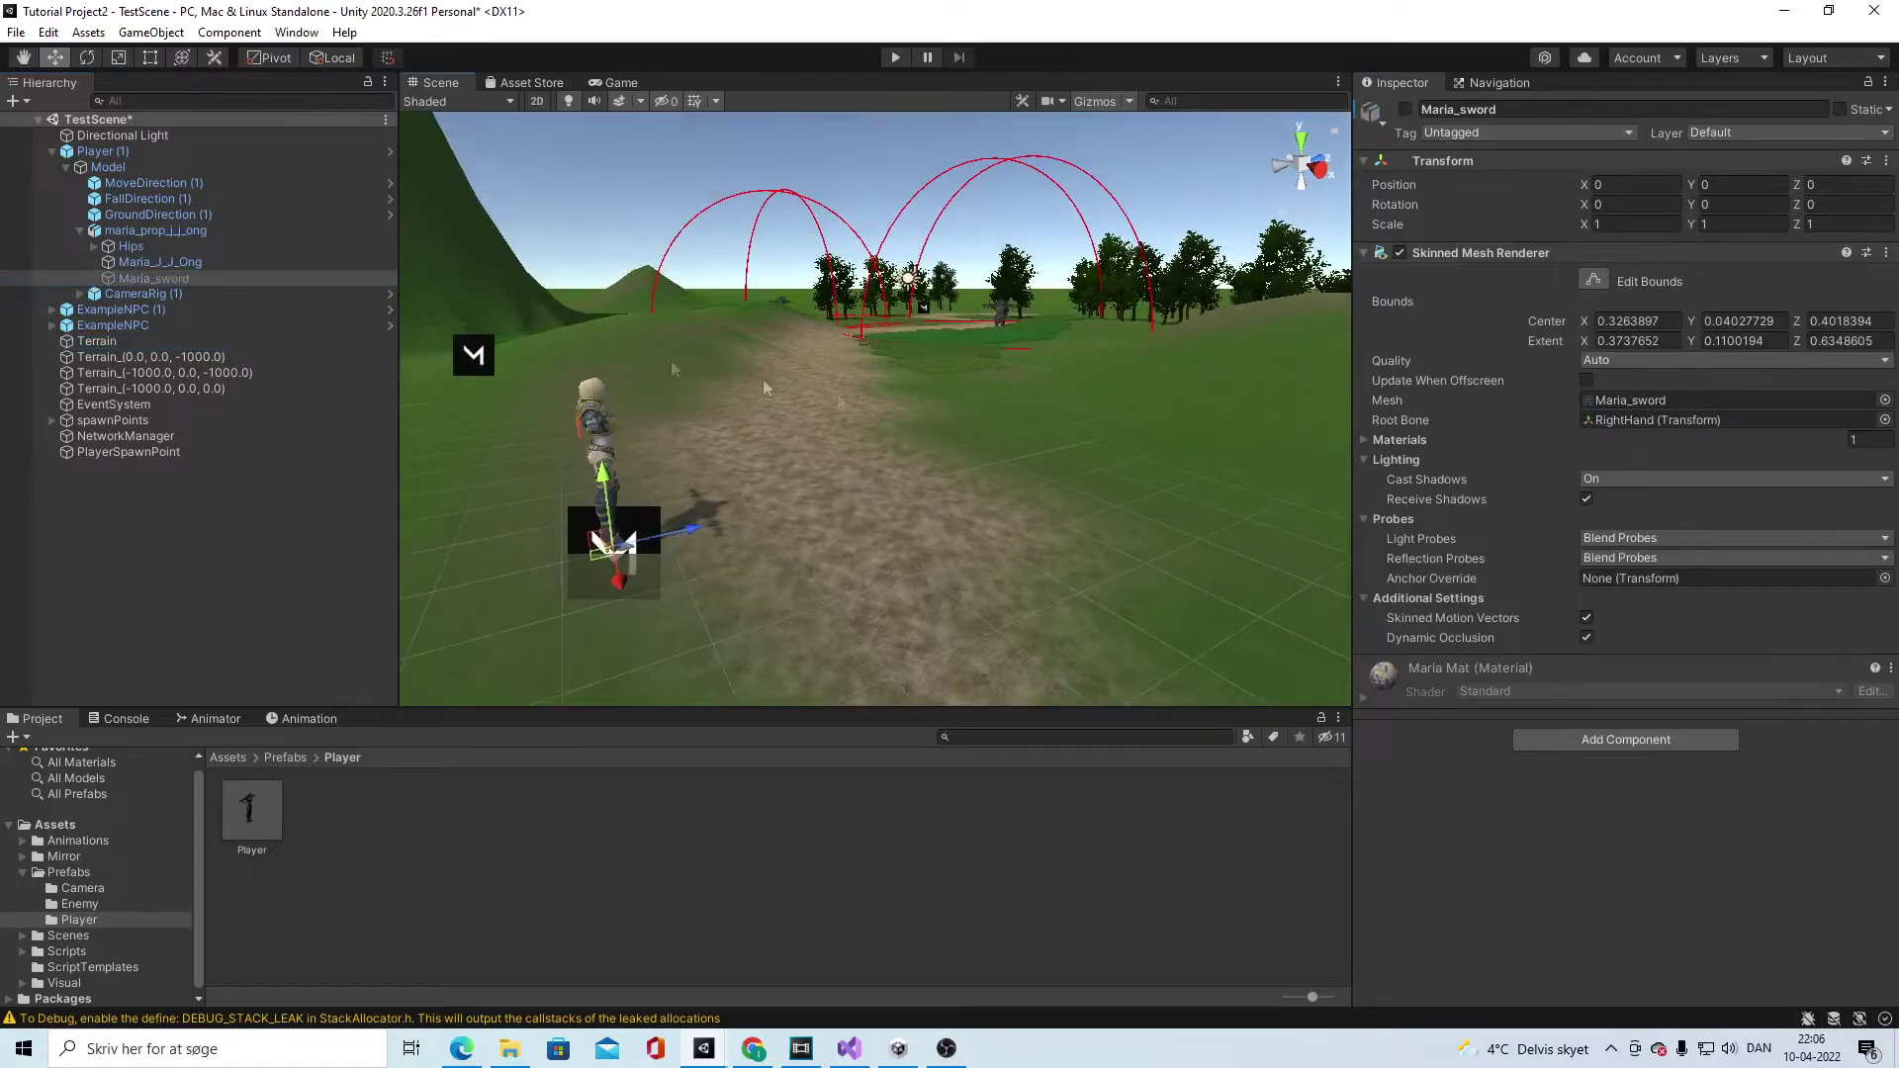
Step: Expand the player's skeleton from Hips through the spine and right arm to show the child bones of RightHand
left_click(93, 246)
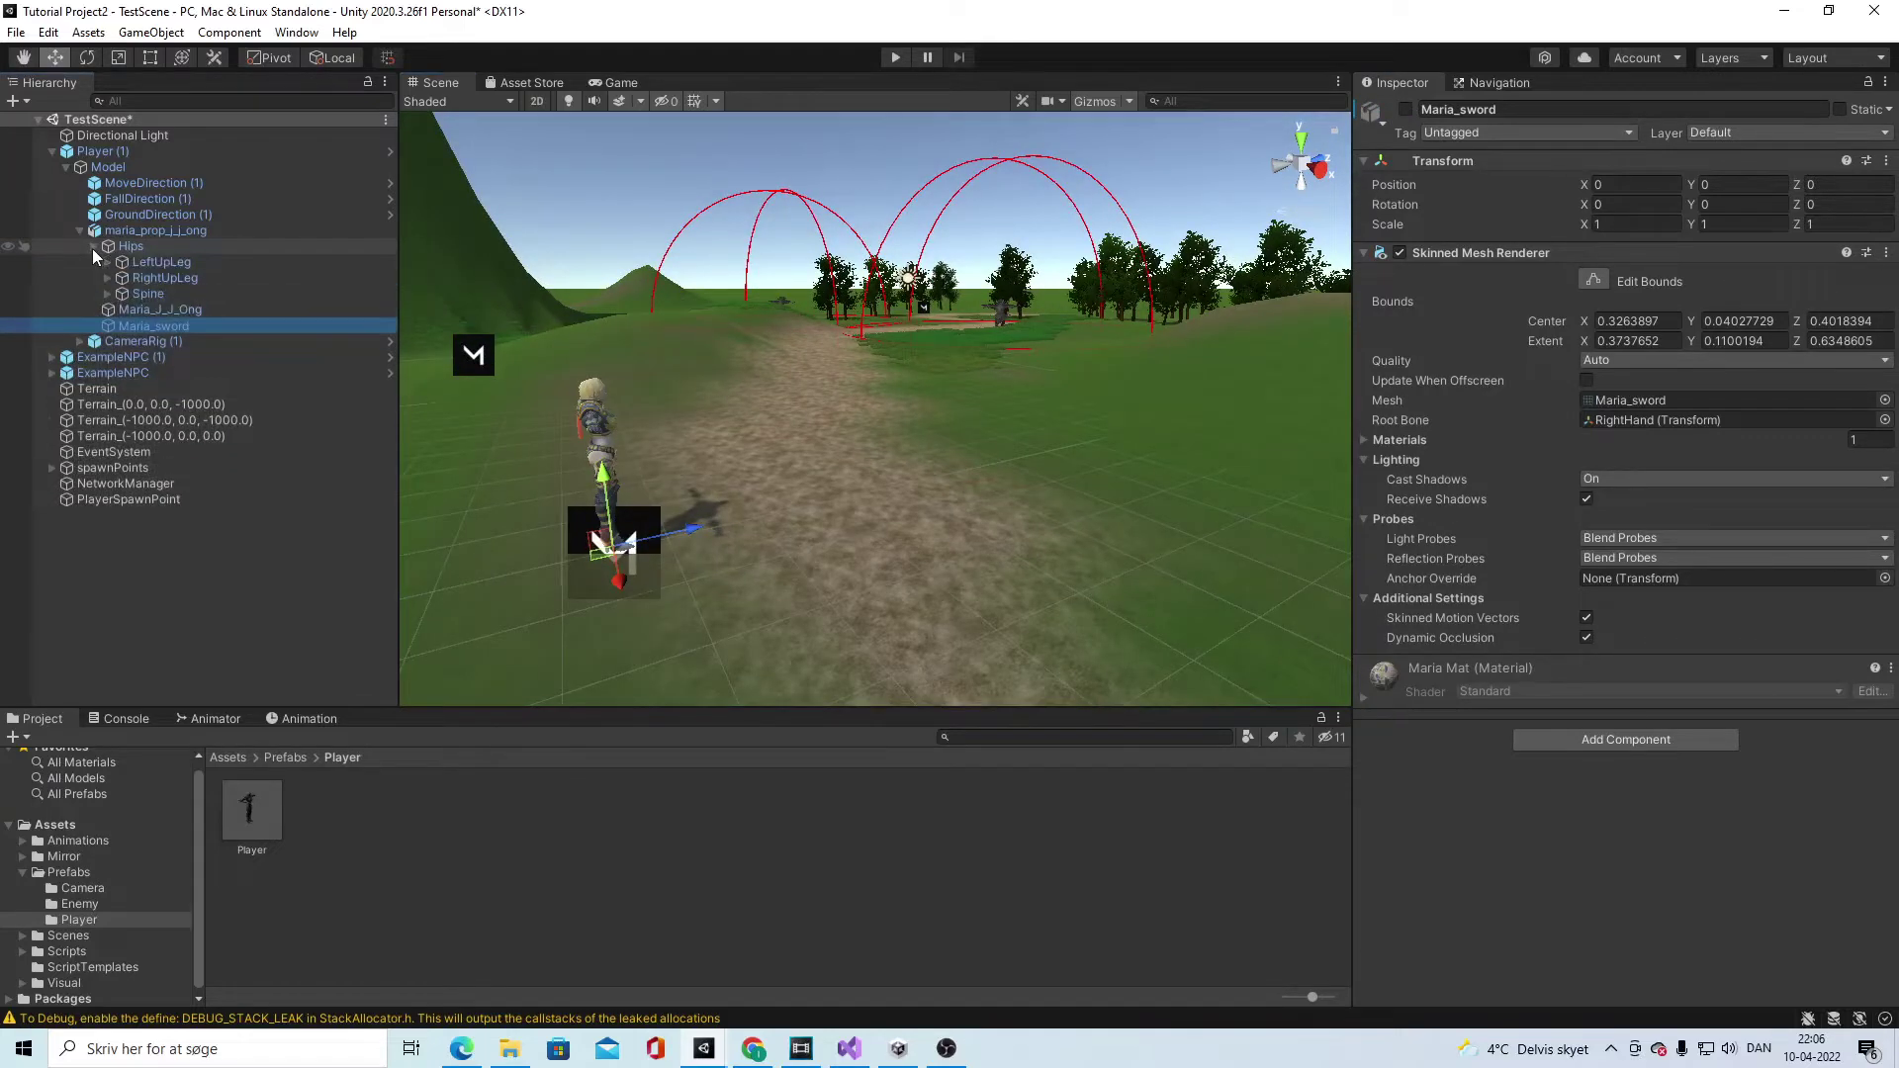
key("Up")
key("Up")
key("Right")
key("Down")
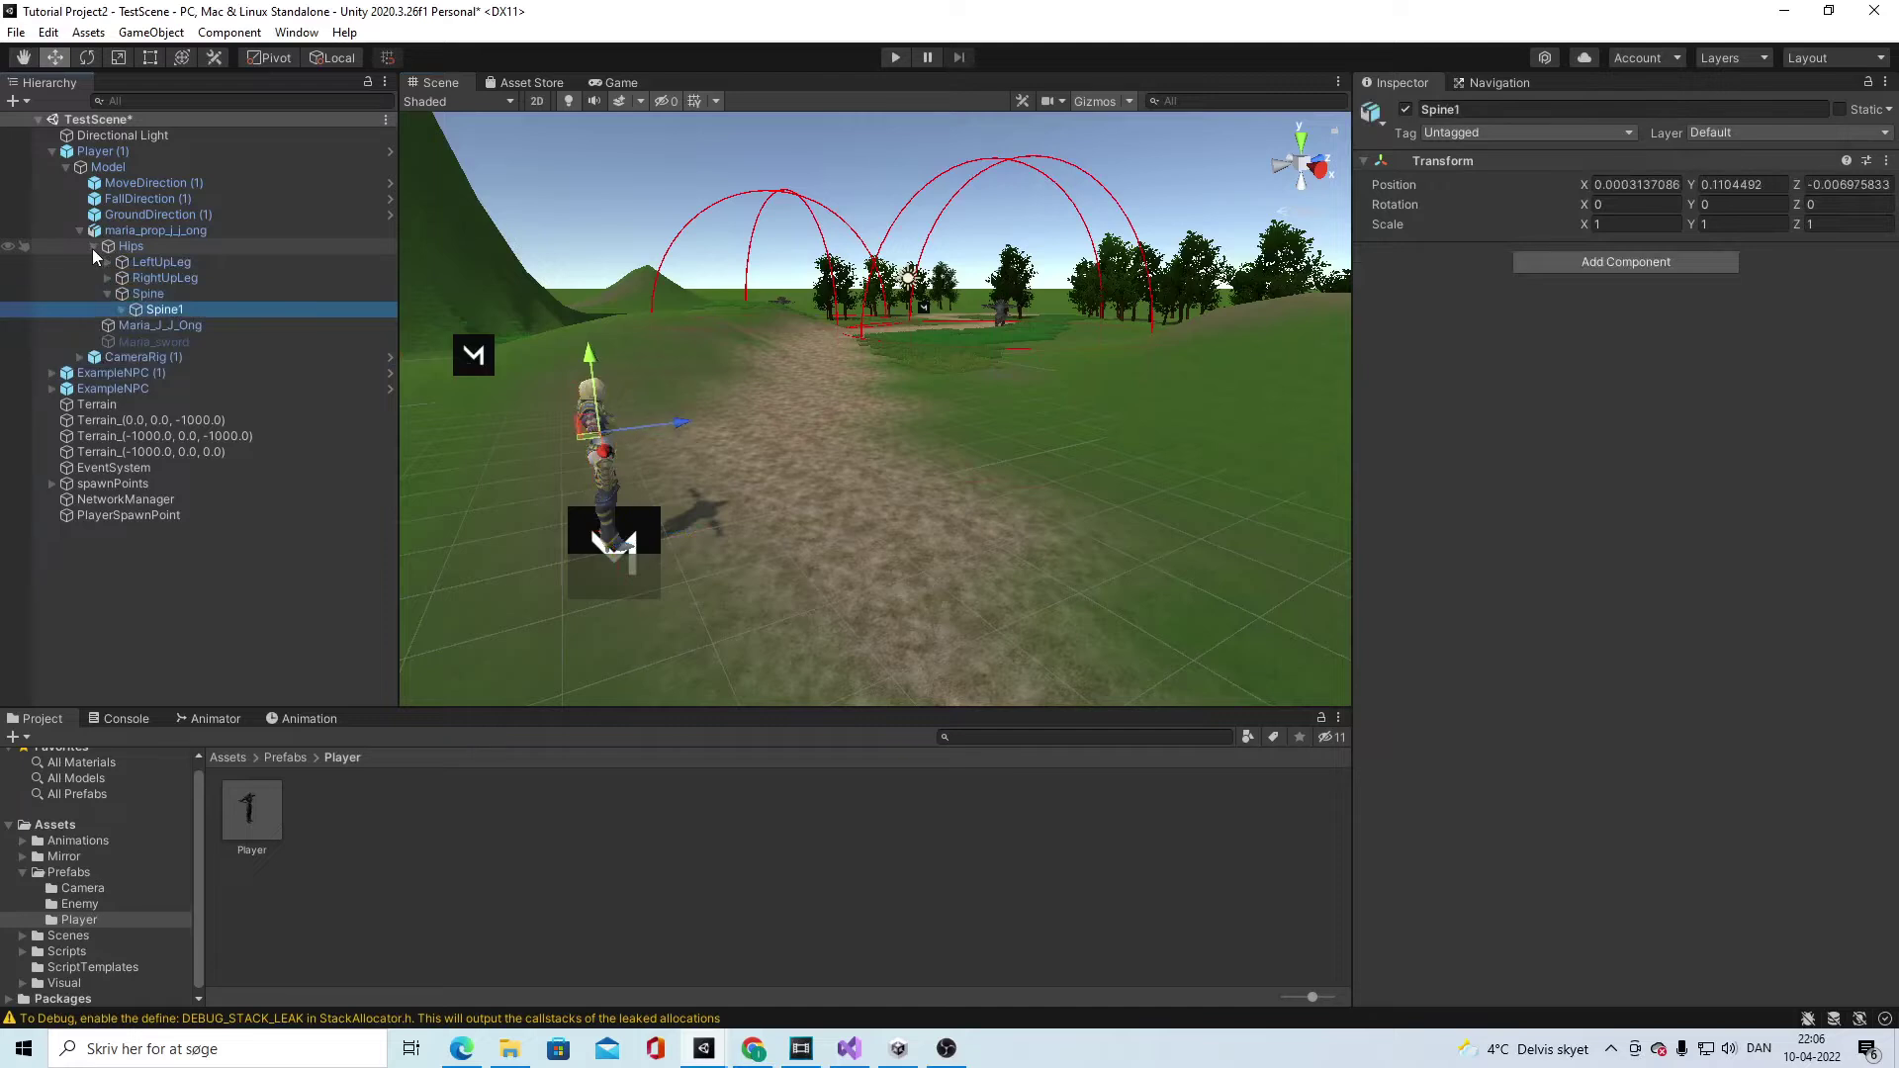
key("Right")
key("Down")
key("Right")
key("Down")
key("Down")
key("Down")
key("Right")
key("Down")
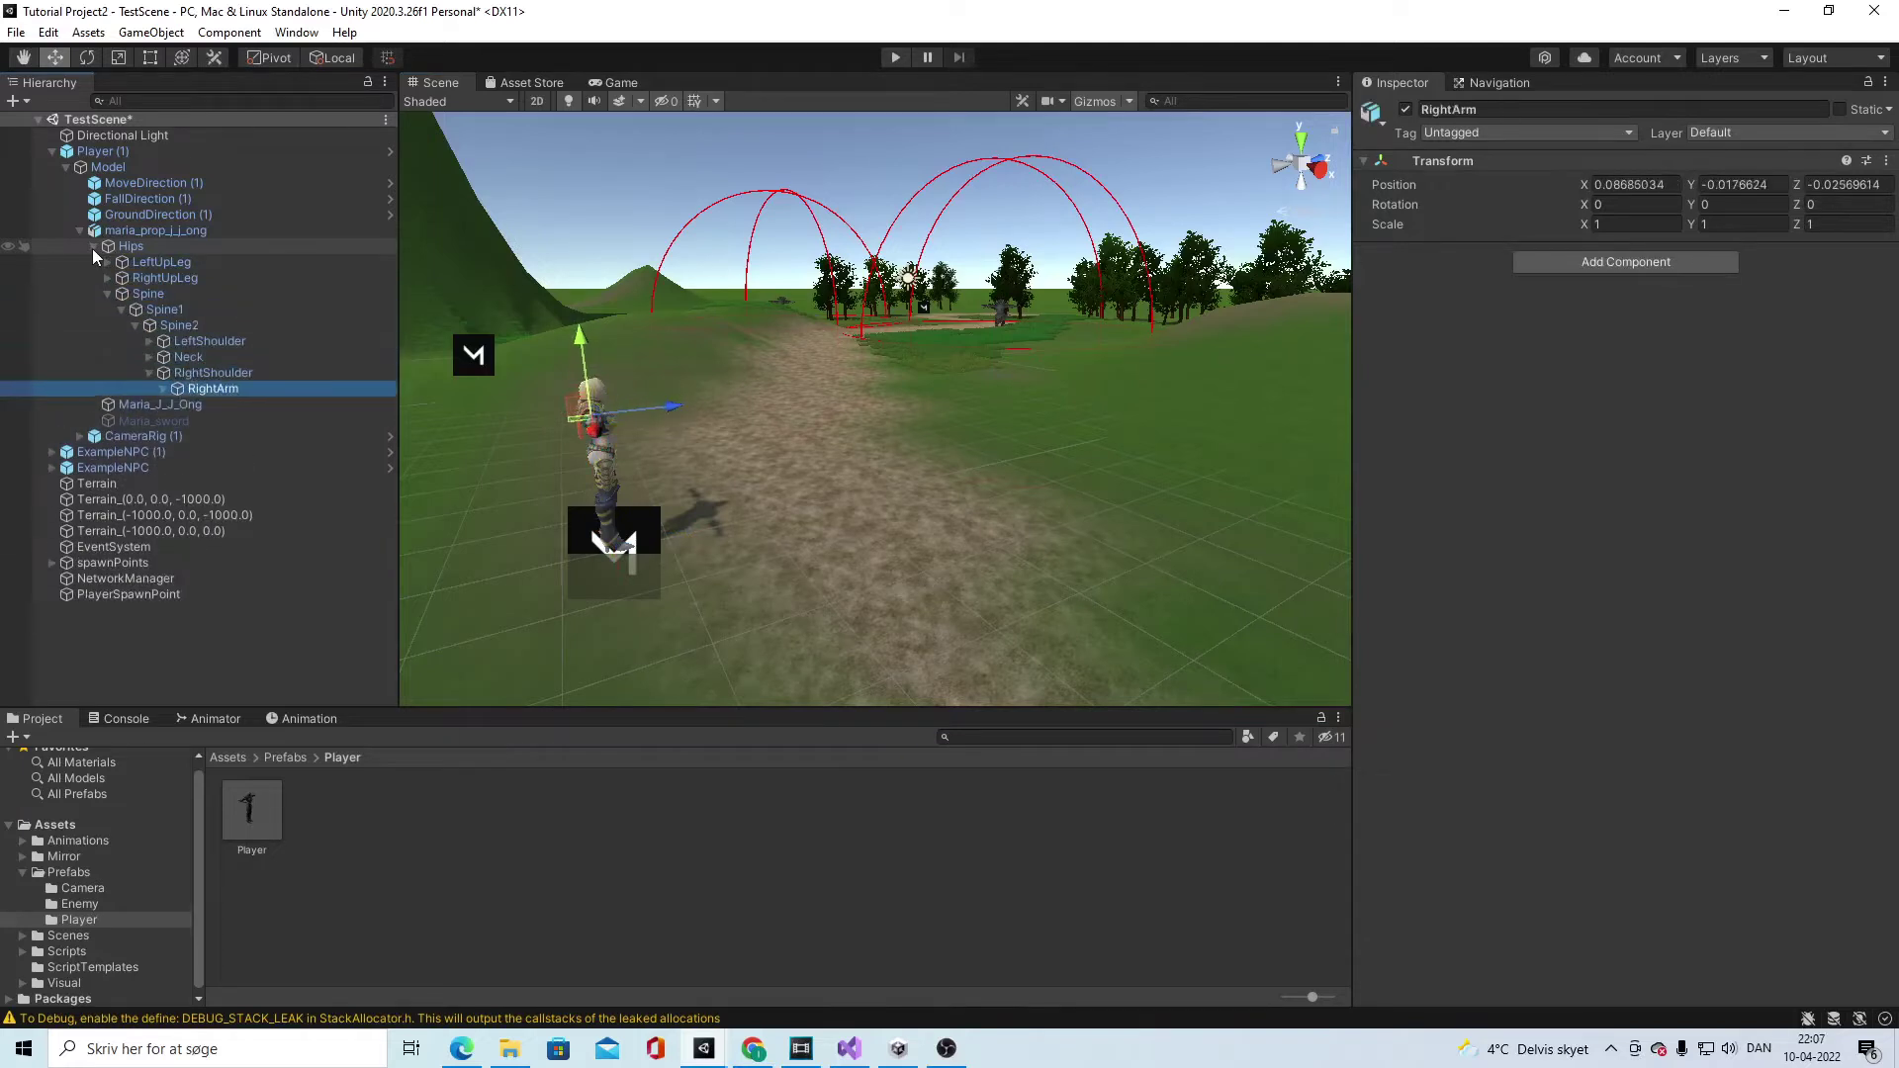
key("Right")
key("Down")
key("Right")
key("Down")
key("Right")
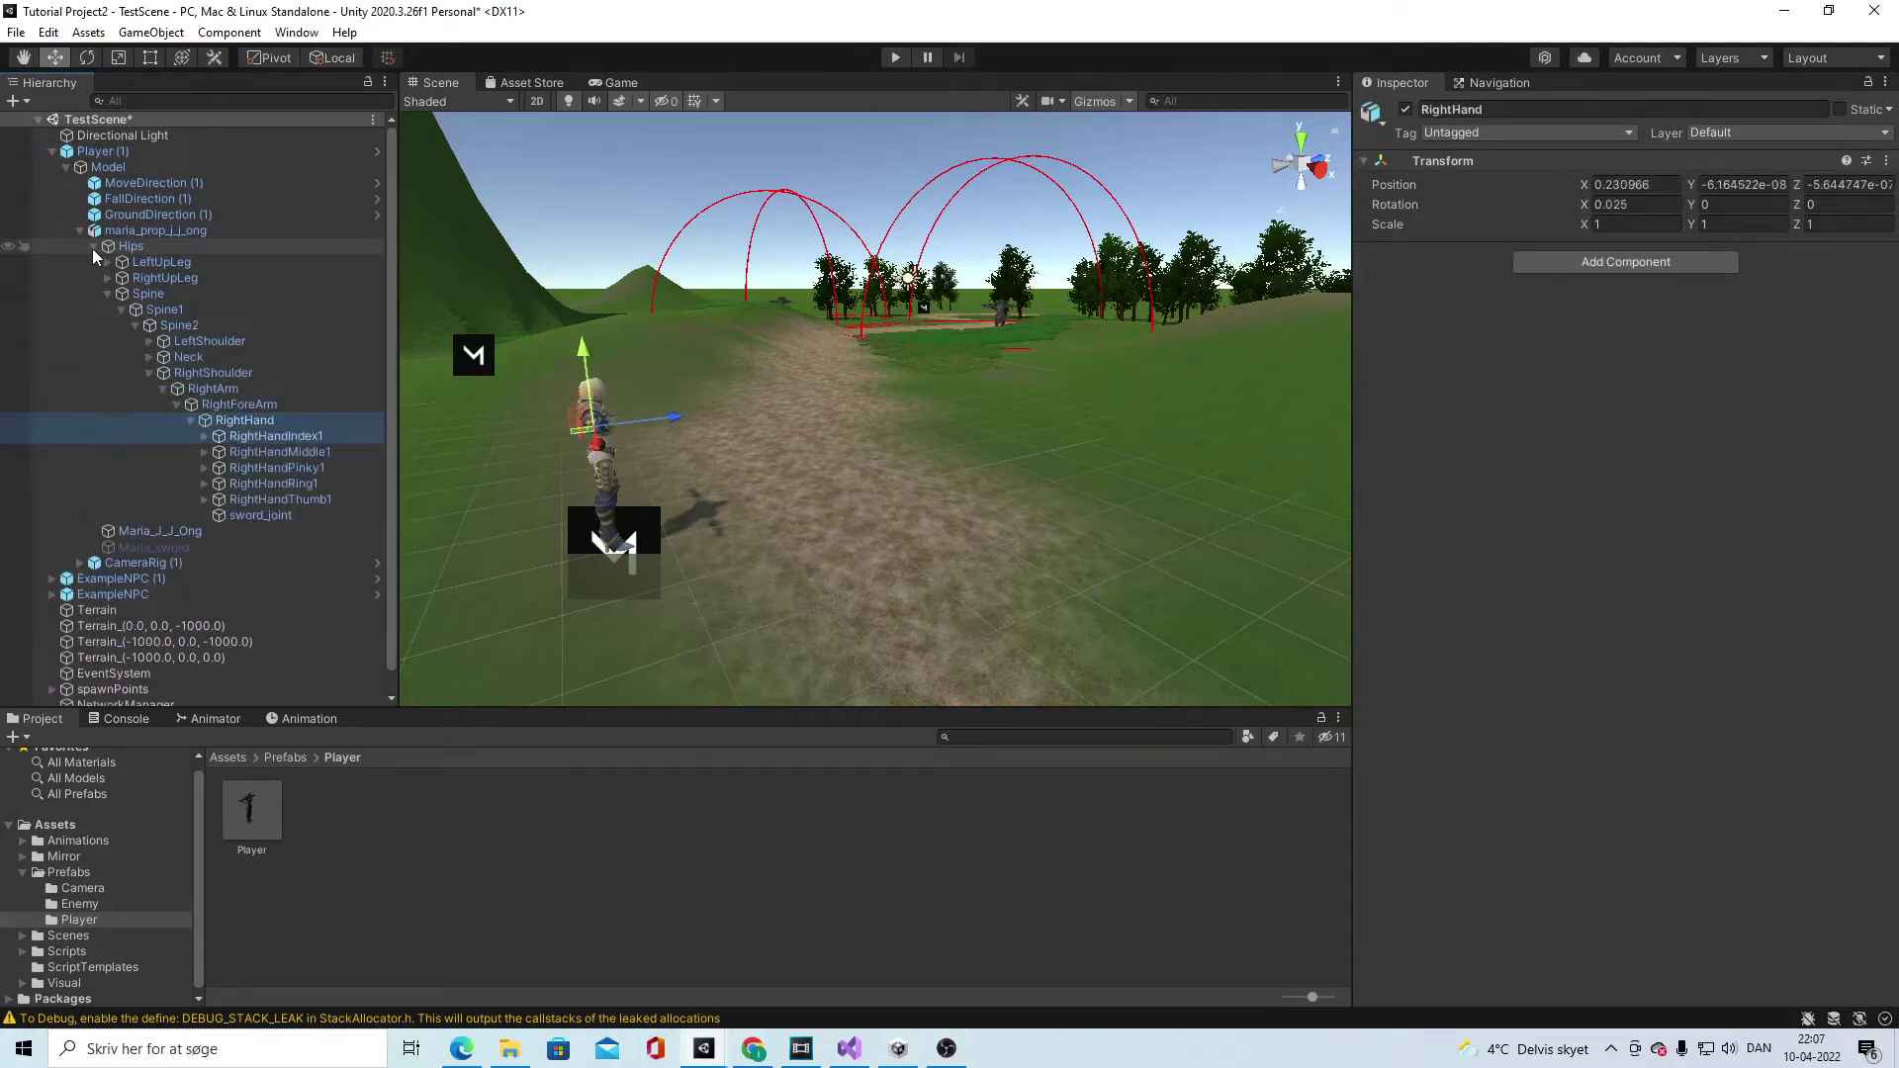
Step: Examine the child bones of RightHand, down to sword_joint, for a suitable weapon attachment point
key("Down")
key("Down")
key("Down")
key("Down")
key("Down")
key("Down")
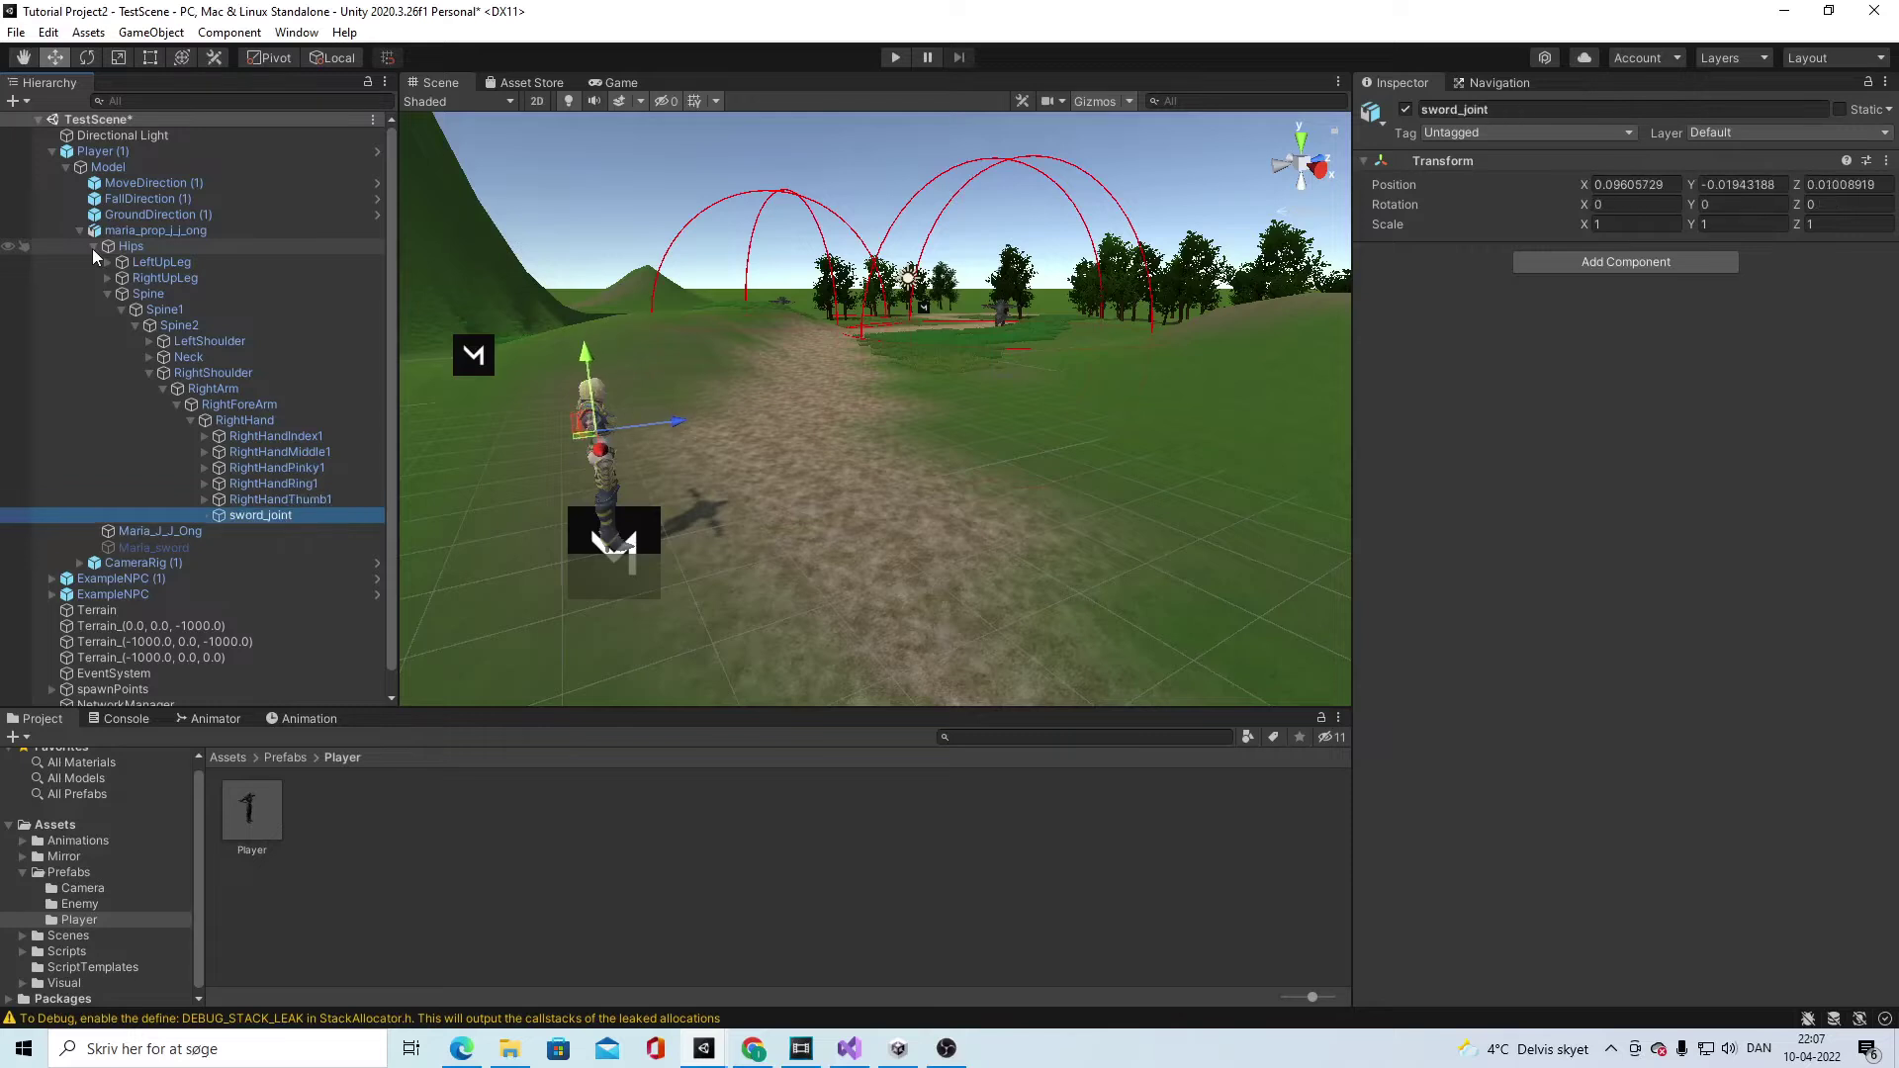
key("Up")
key("Up")
key("Up")
key("Up")
key("Up")
key("Up")
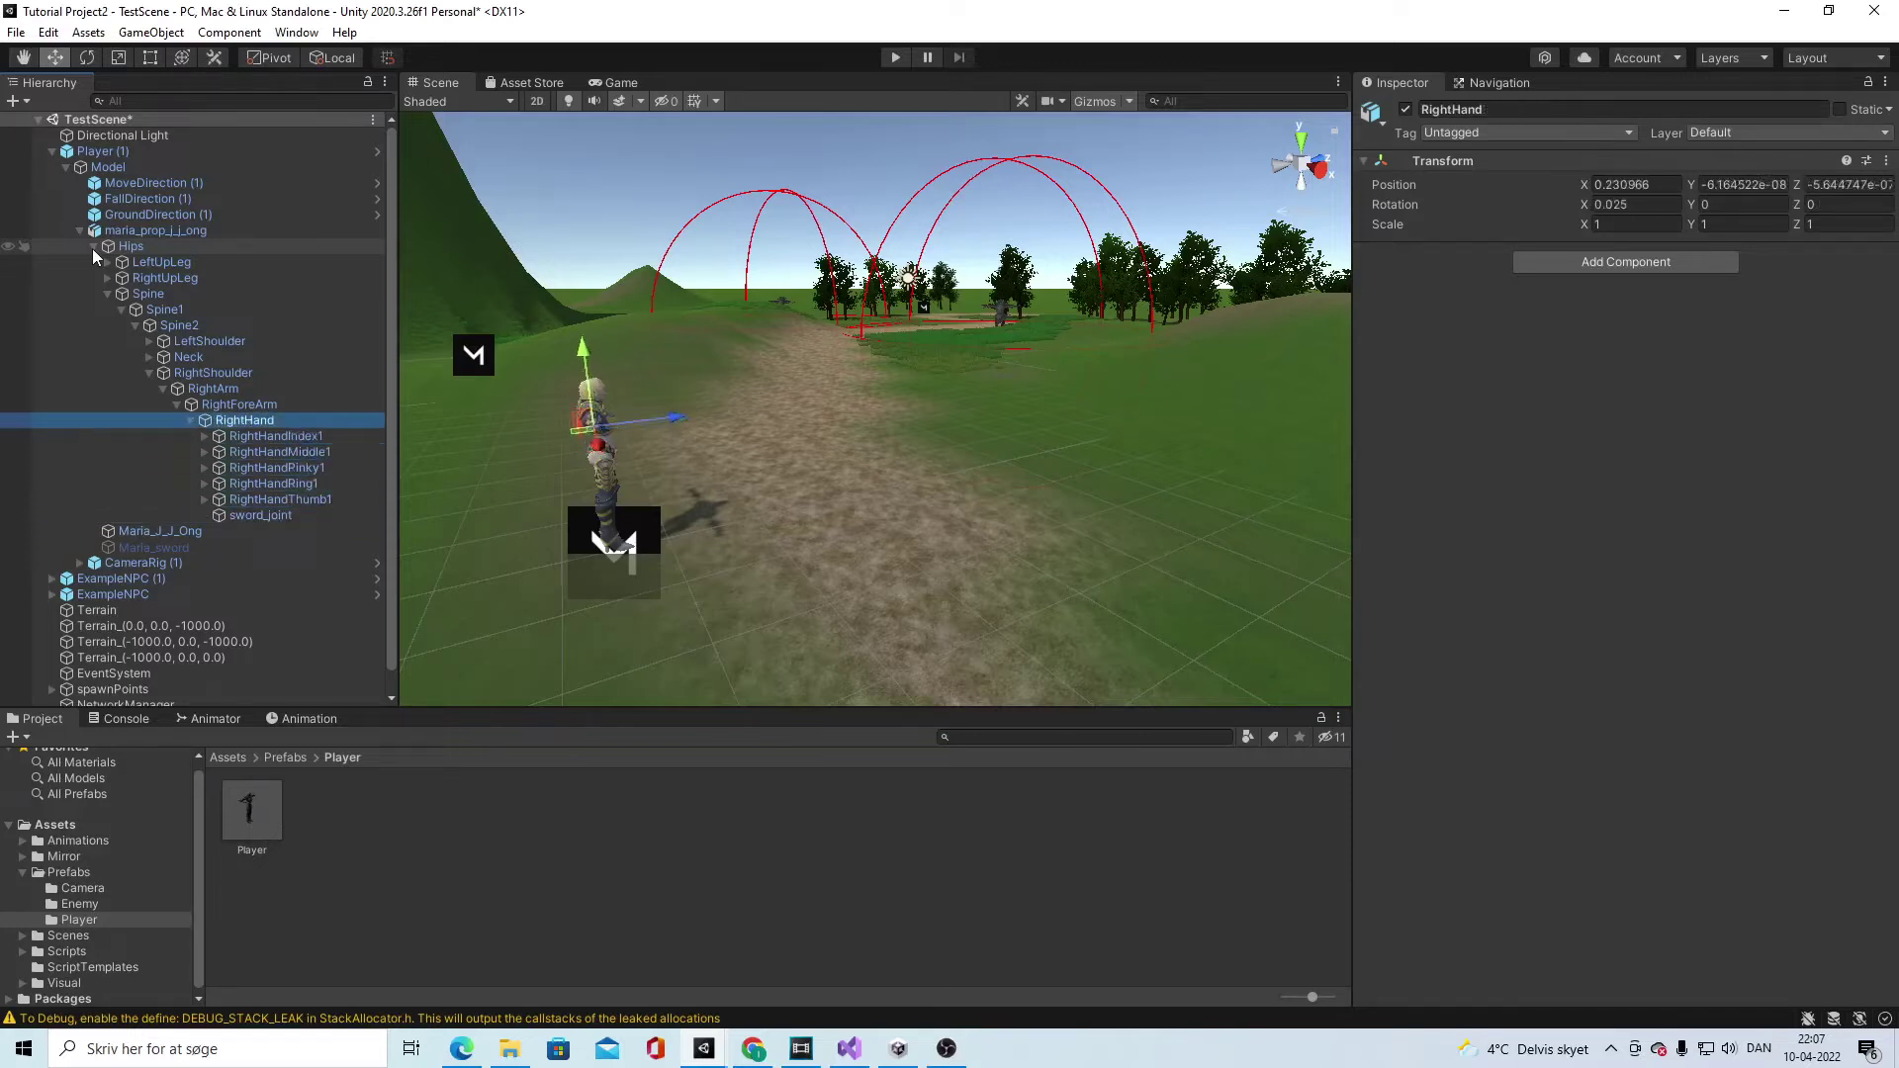
key("Down")
key("Down")
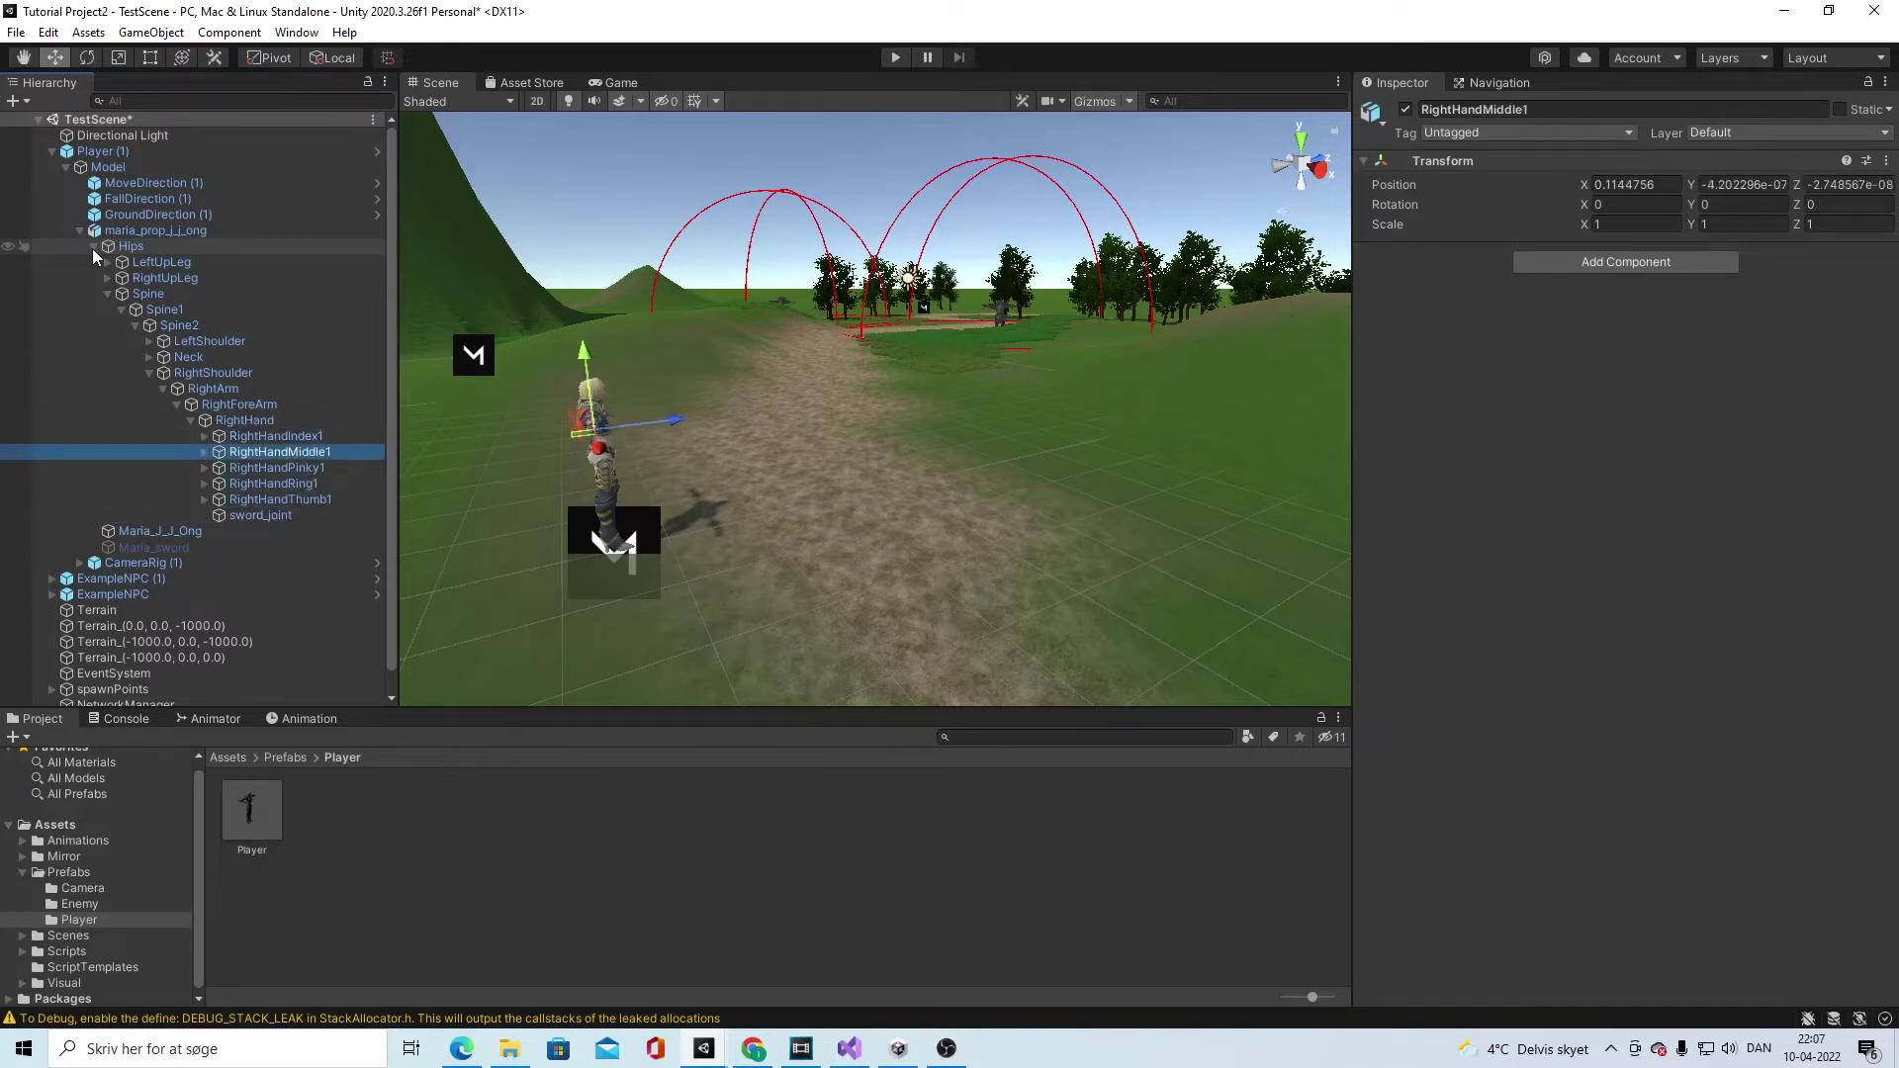
key("Down")
key("Down")
key("Up")
key("Up")
key("Up")
key("Up")
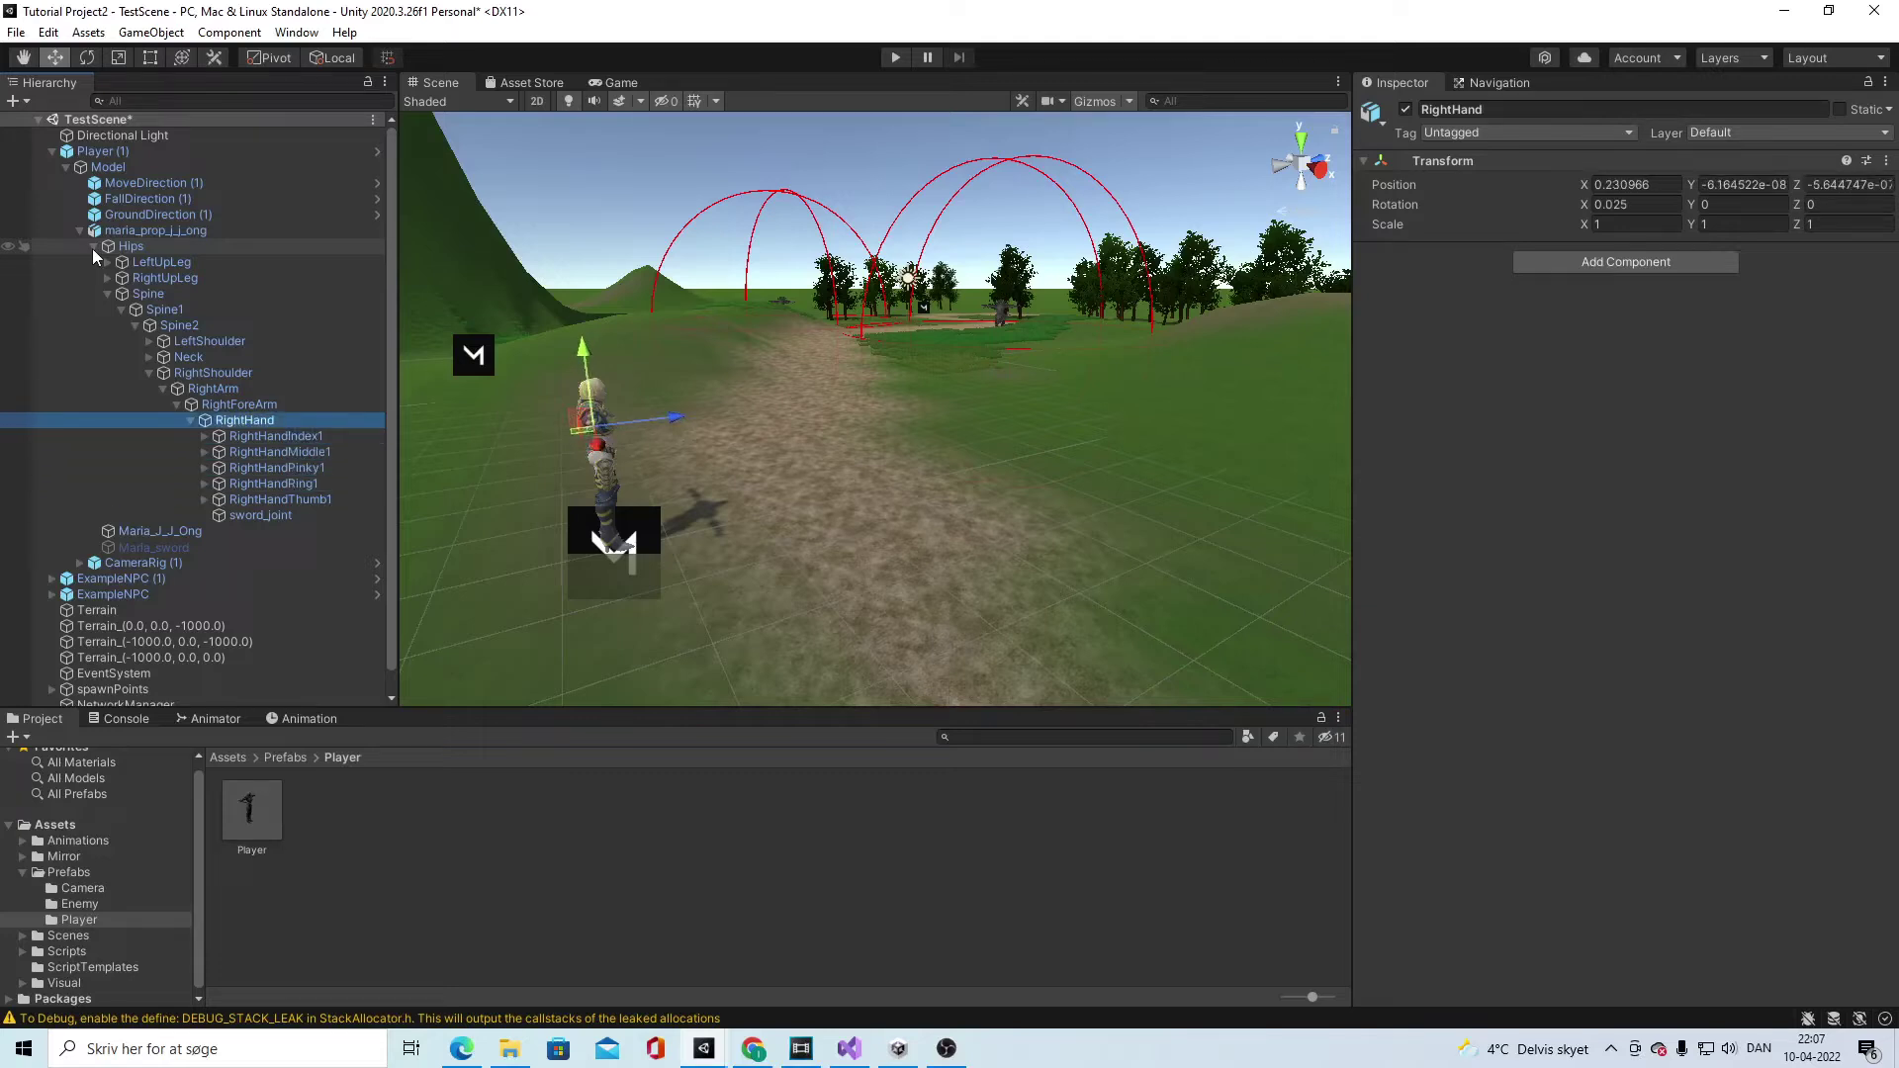
key("Down")
key("Down")
key("Down")
key("Down")
key("Down")
key("Down")
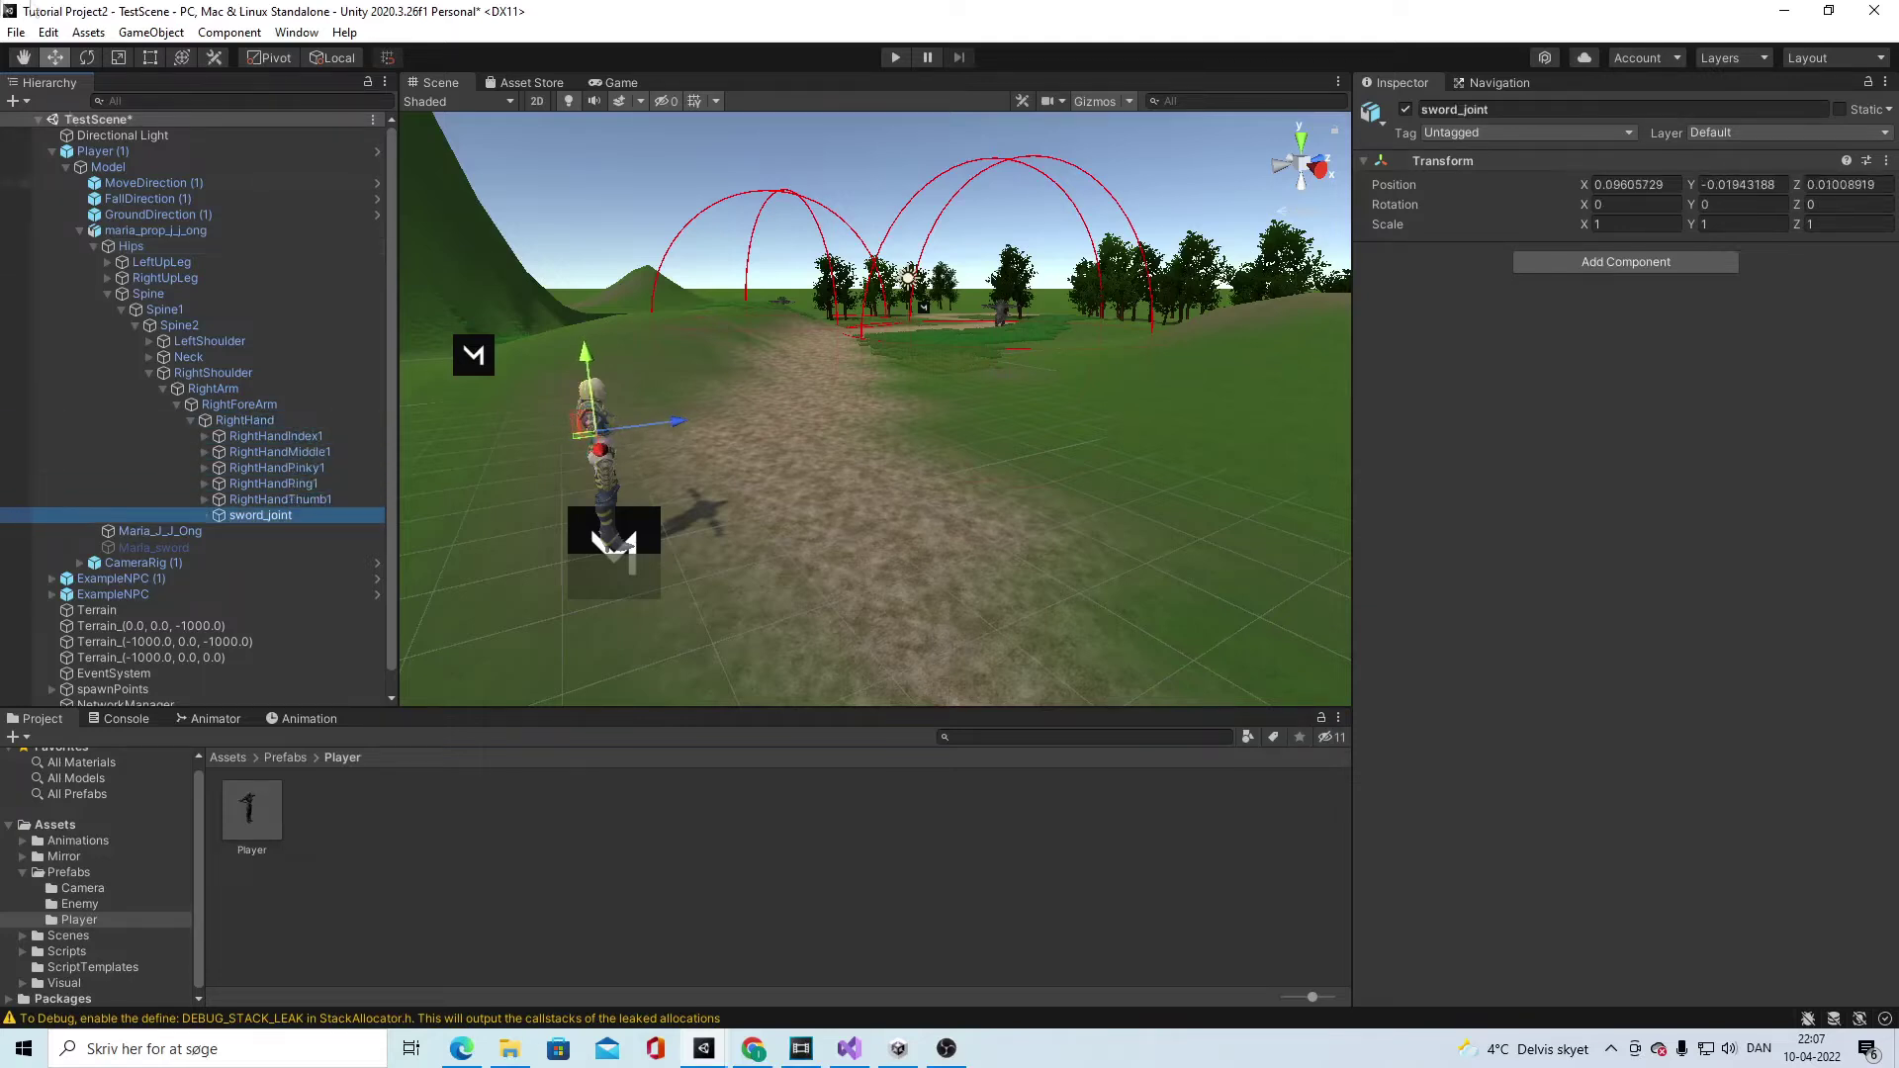
Step: Create an empty child object under sword_joint and name it 2Handweapon
right_click(293, 514)
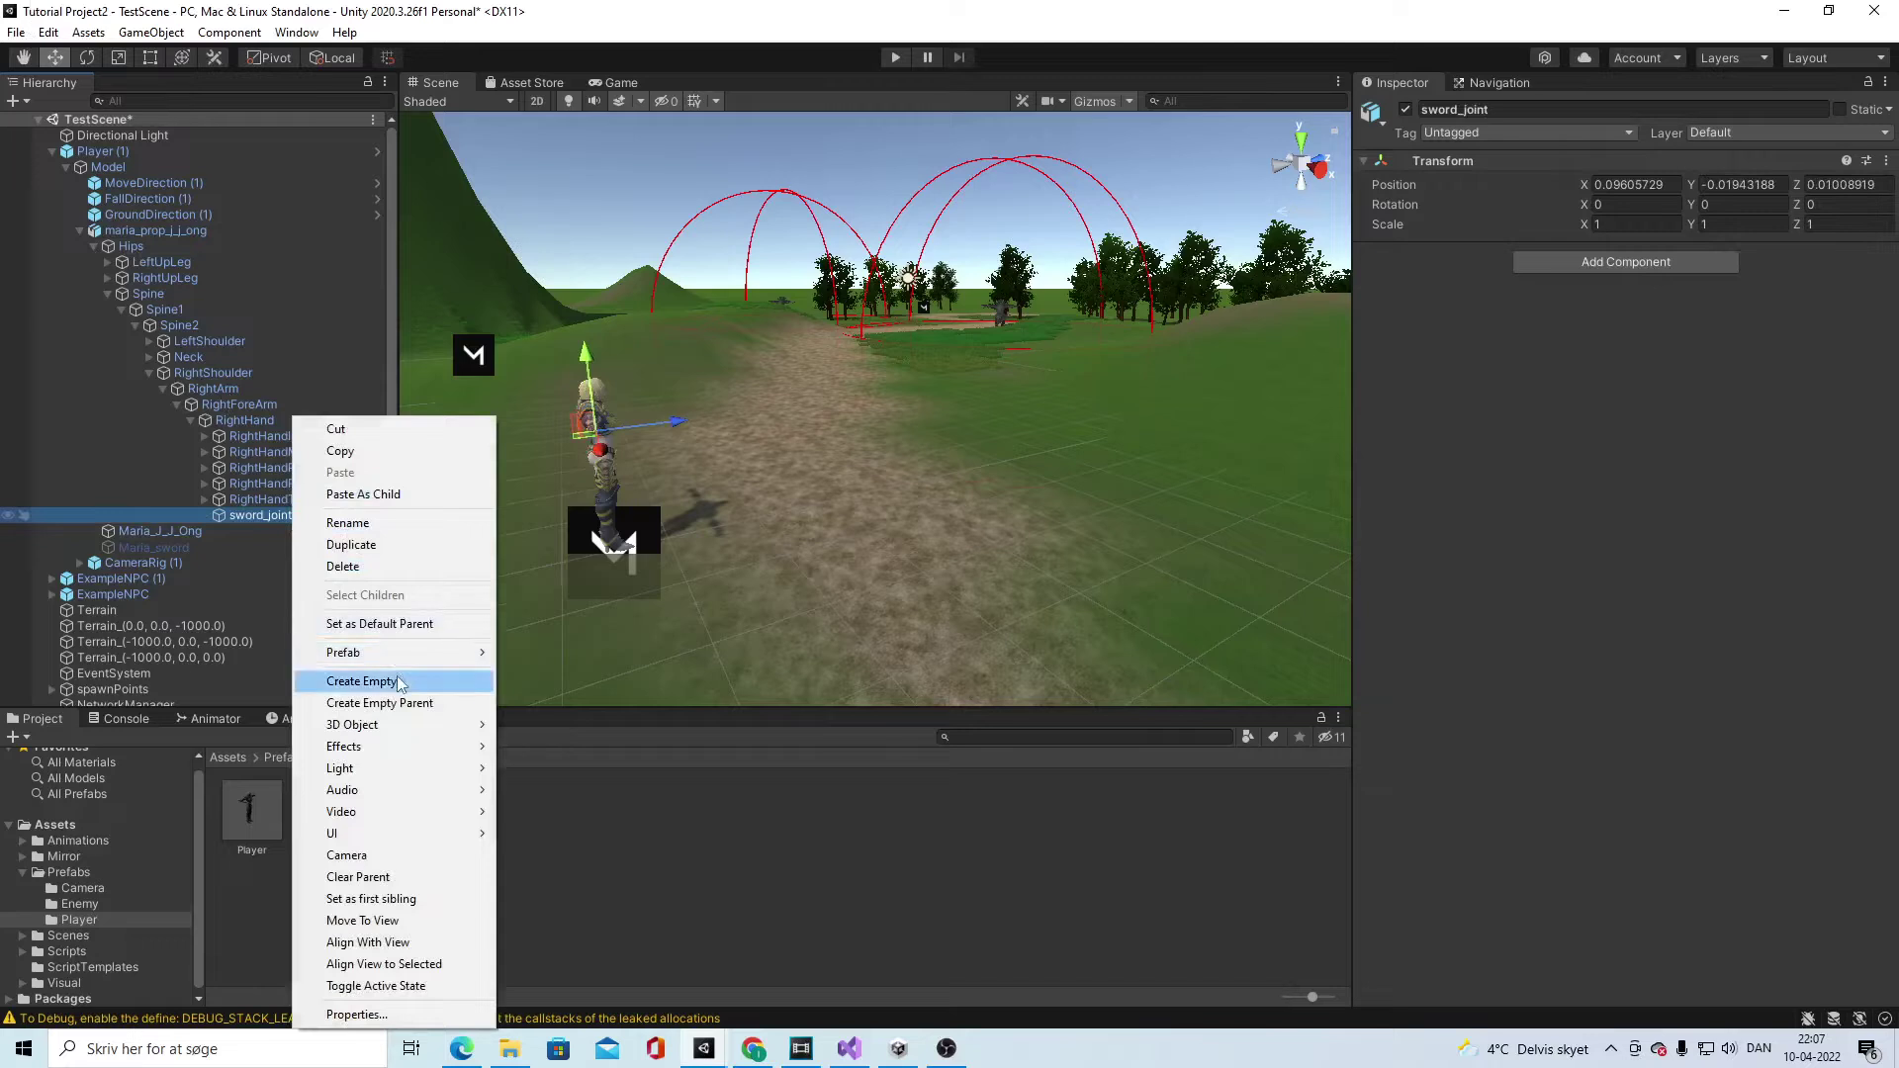
left_click(362, 681)
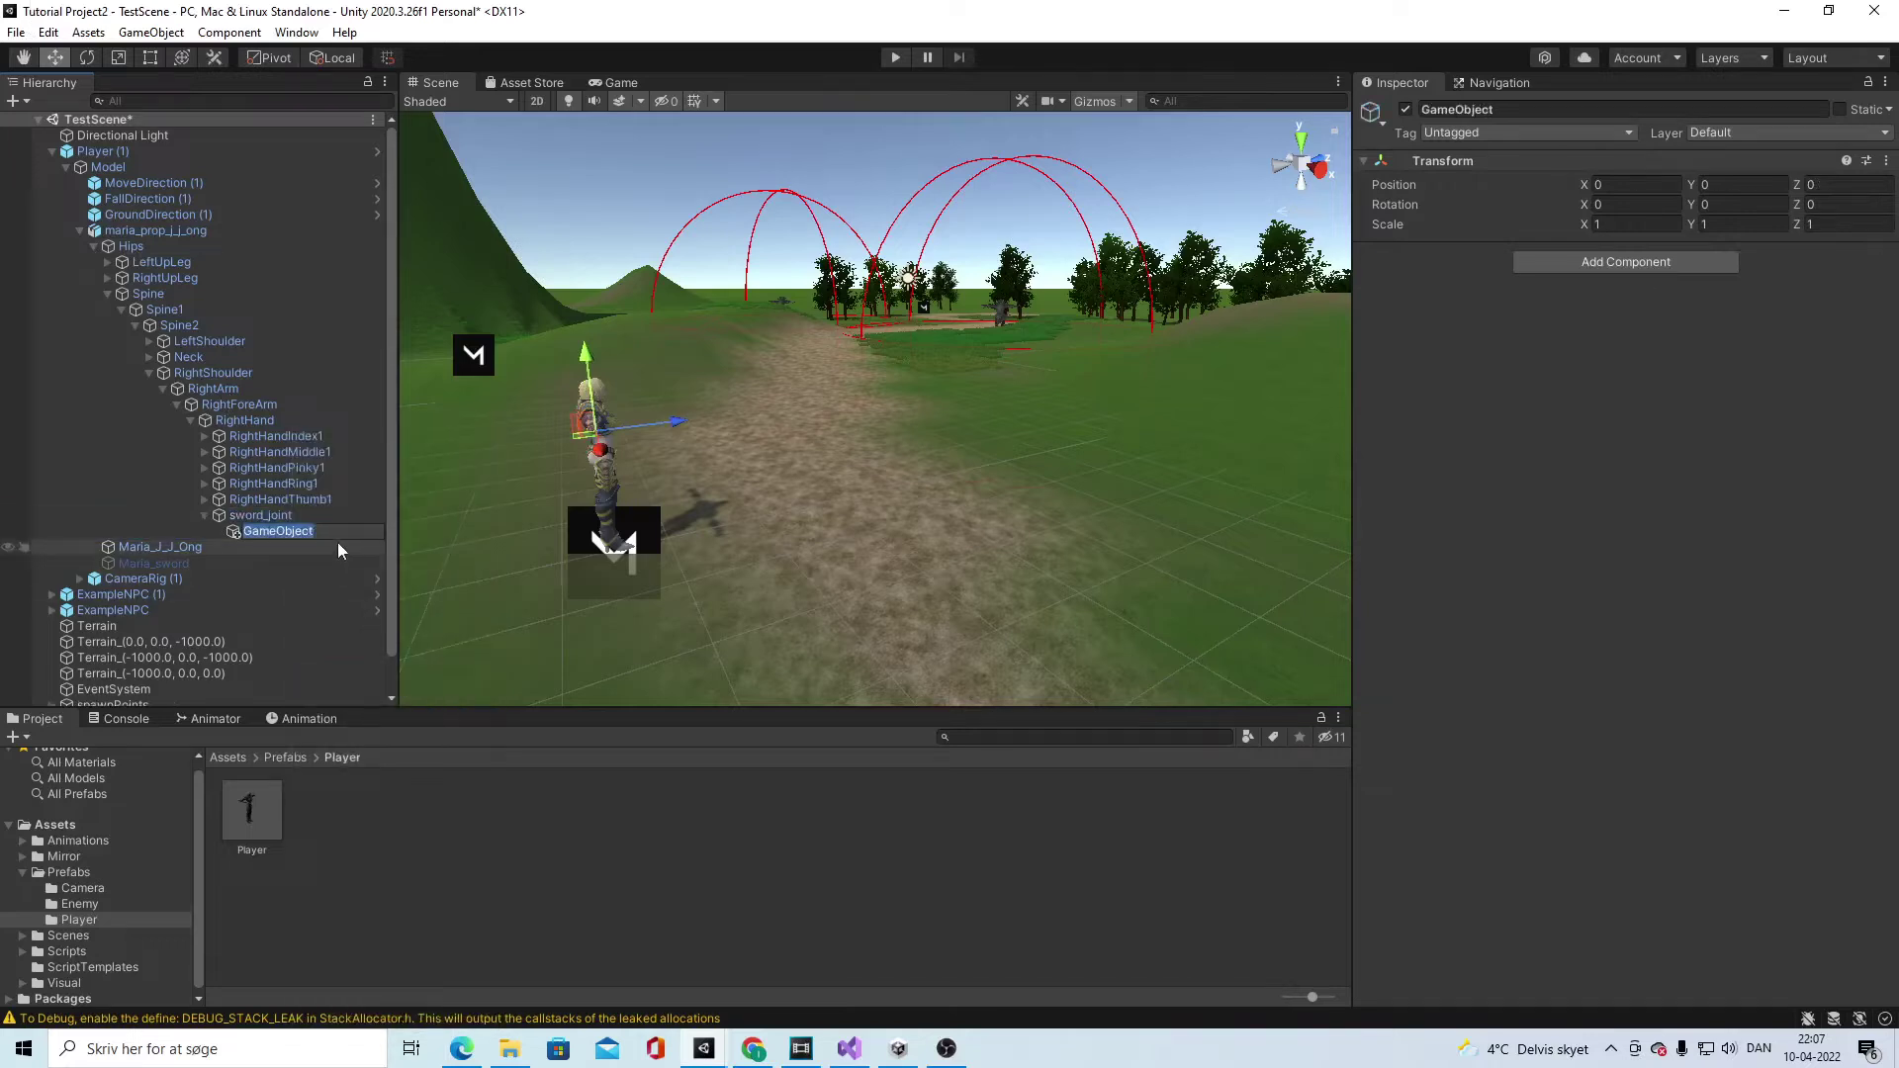
type("2Handweapon")
key("Return")
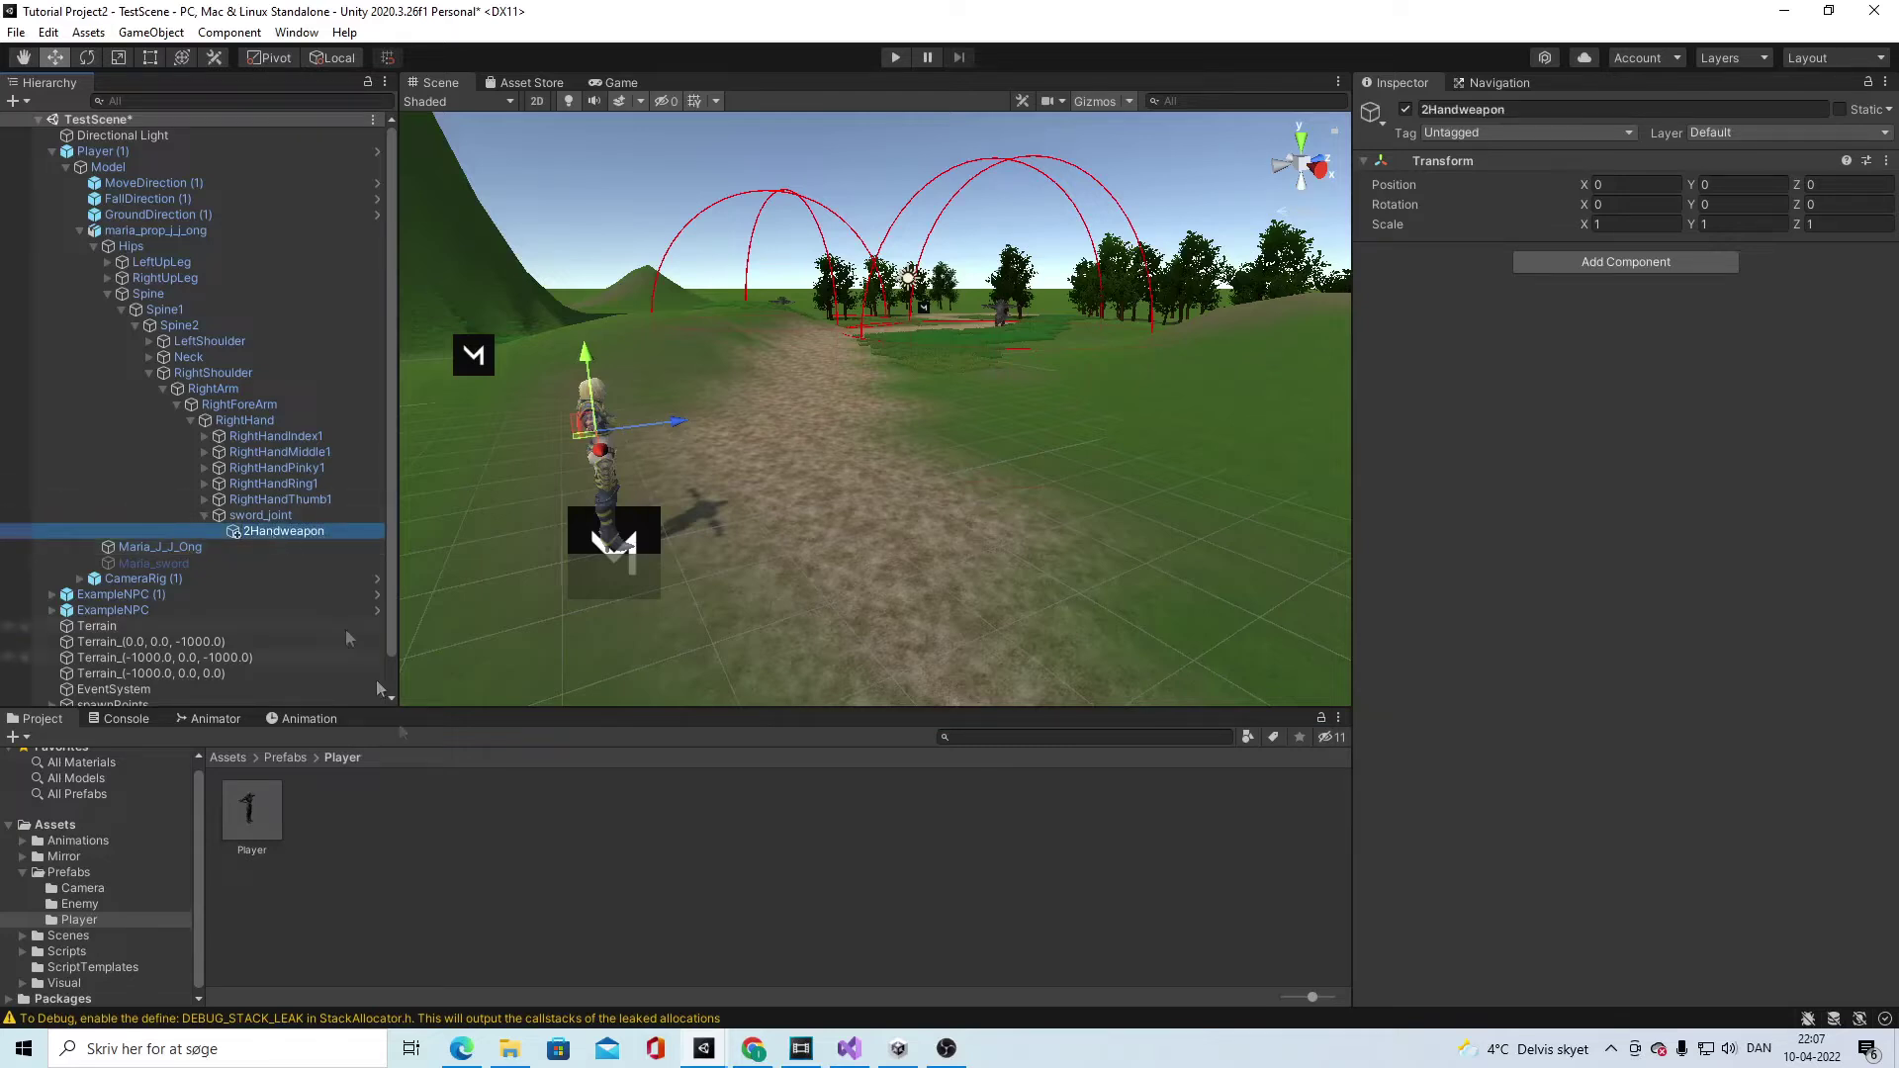
Step: Add the Scythe1_3_2 prefab from Weapon art's stylized Scythes folder as a child of 2Handweapon and view it on the player
left_click(228, 758)
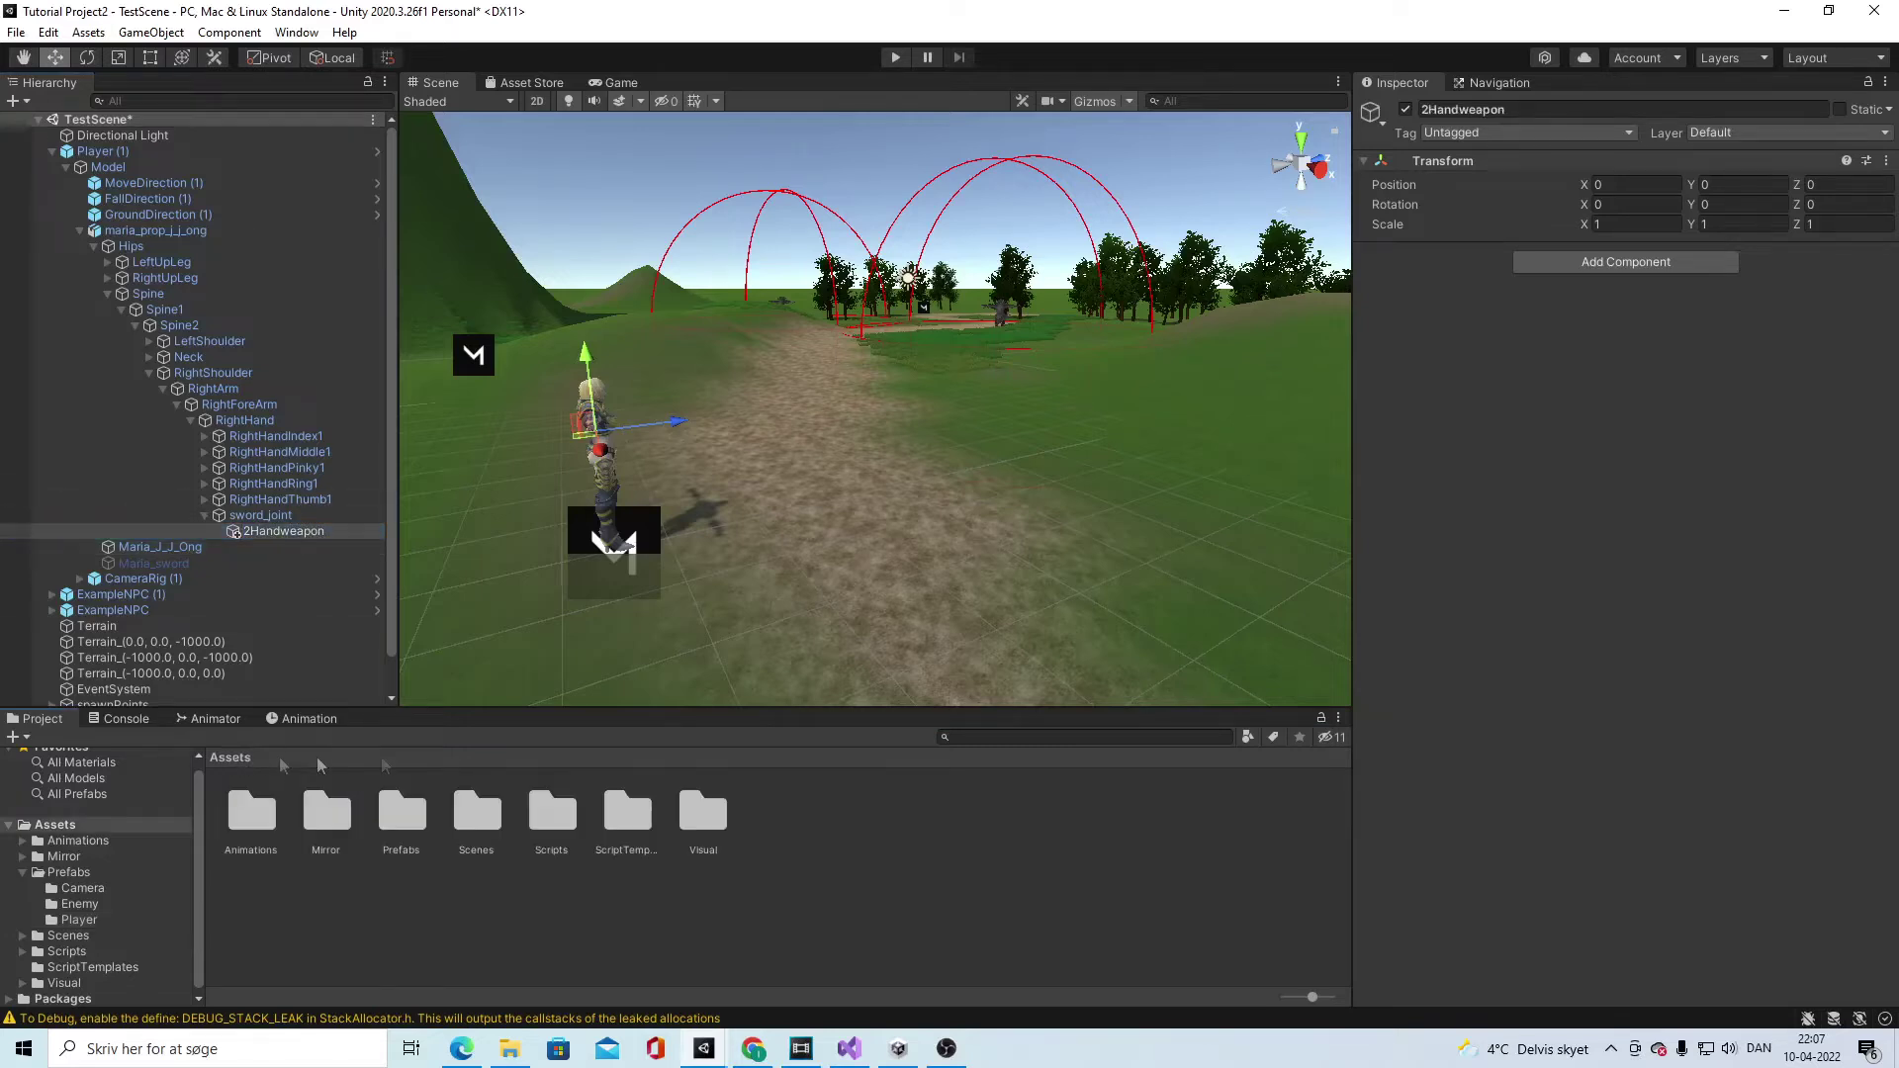
double_click(700, 817)
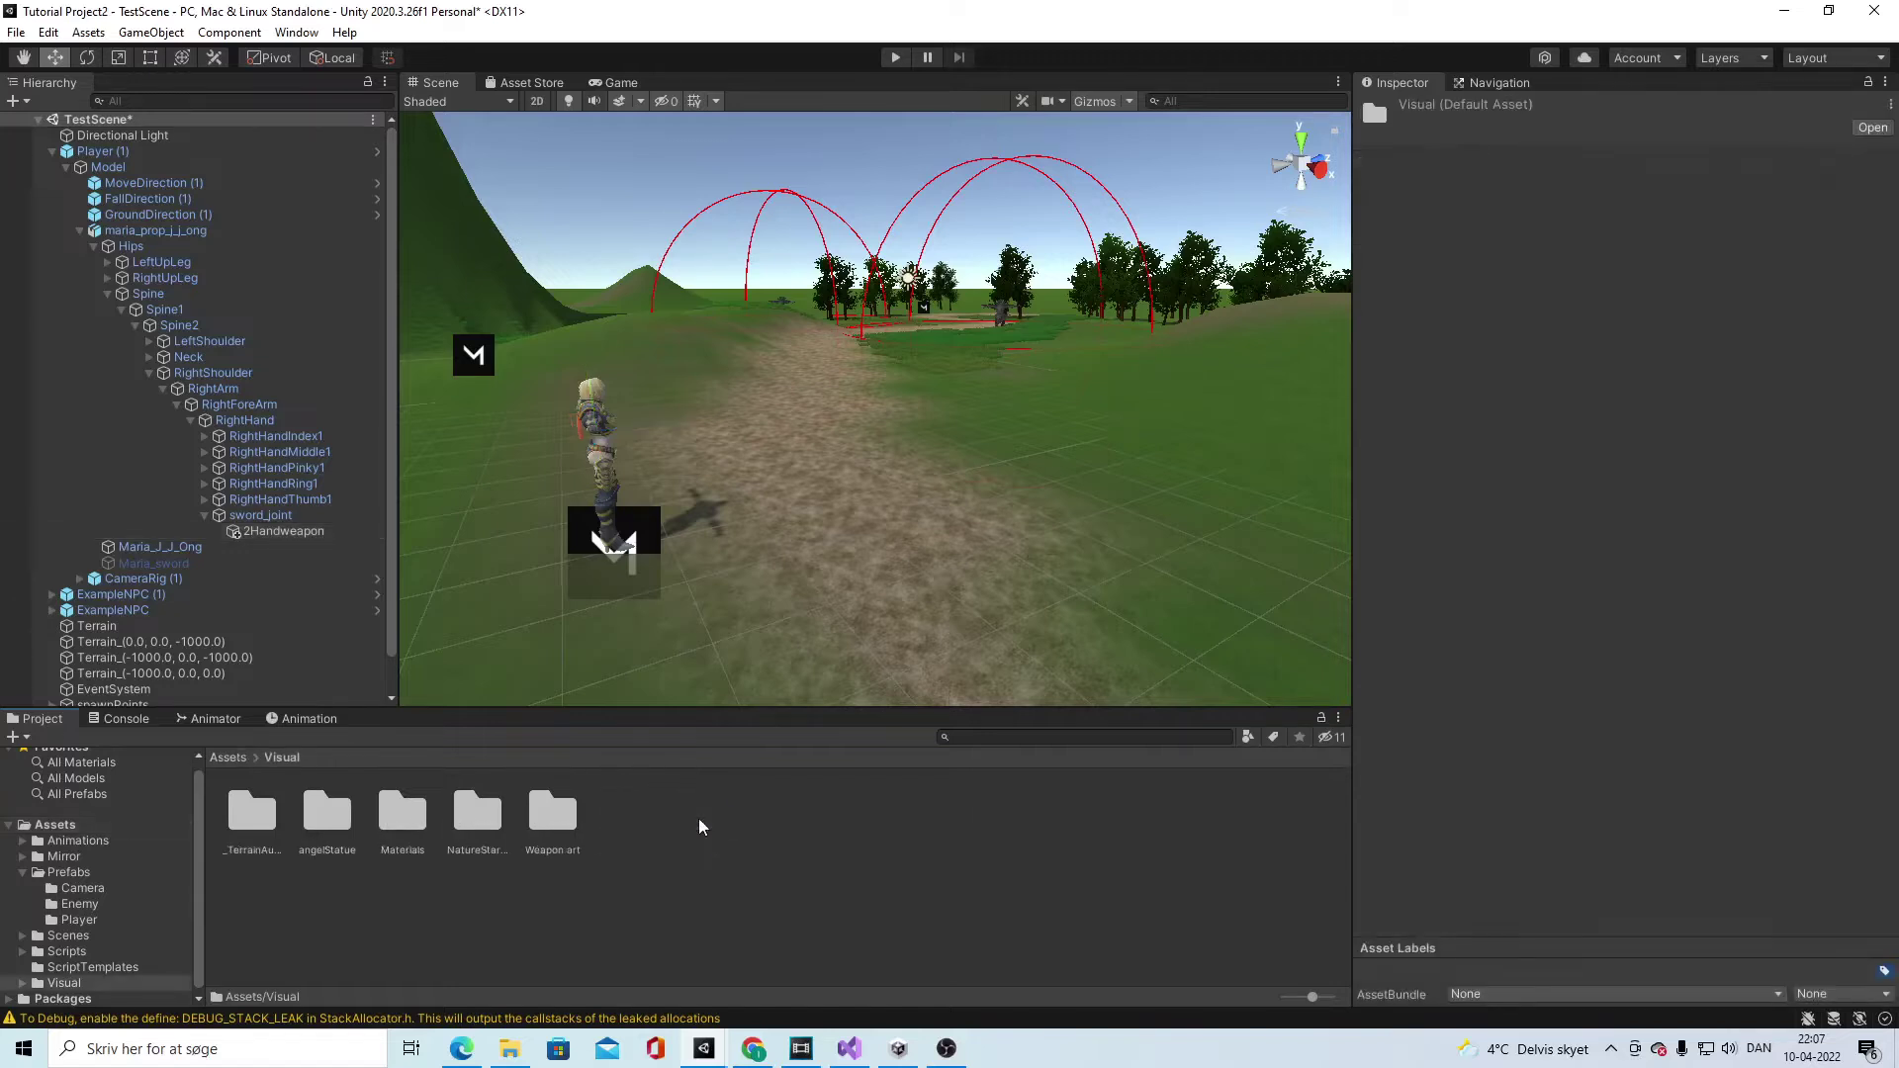
double_click(552, 813)
double_click(253, 813)
double_click(253, 814)
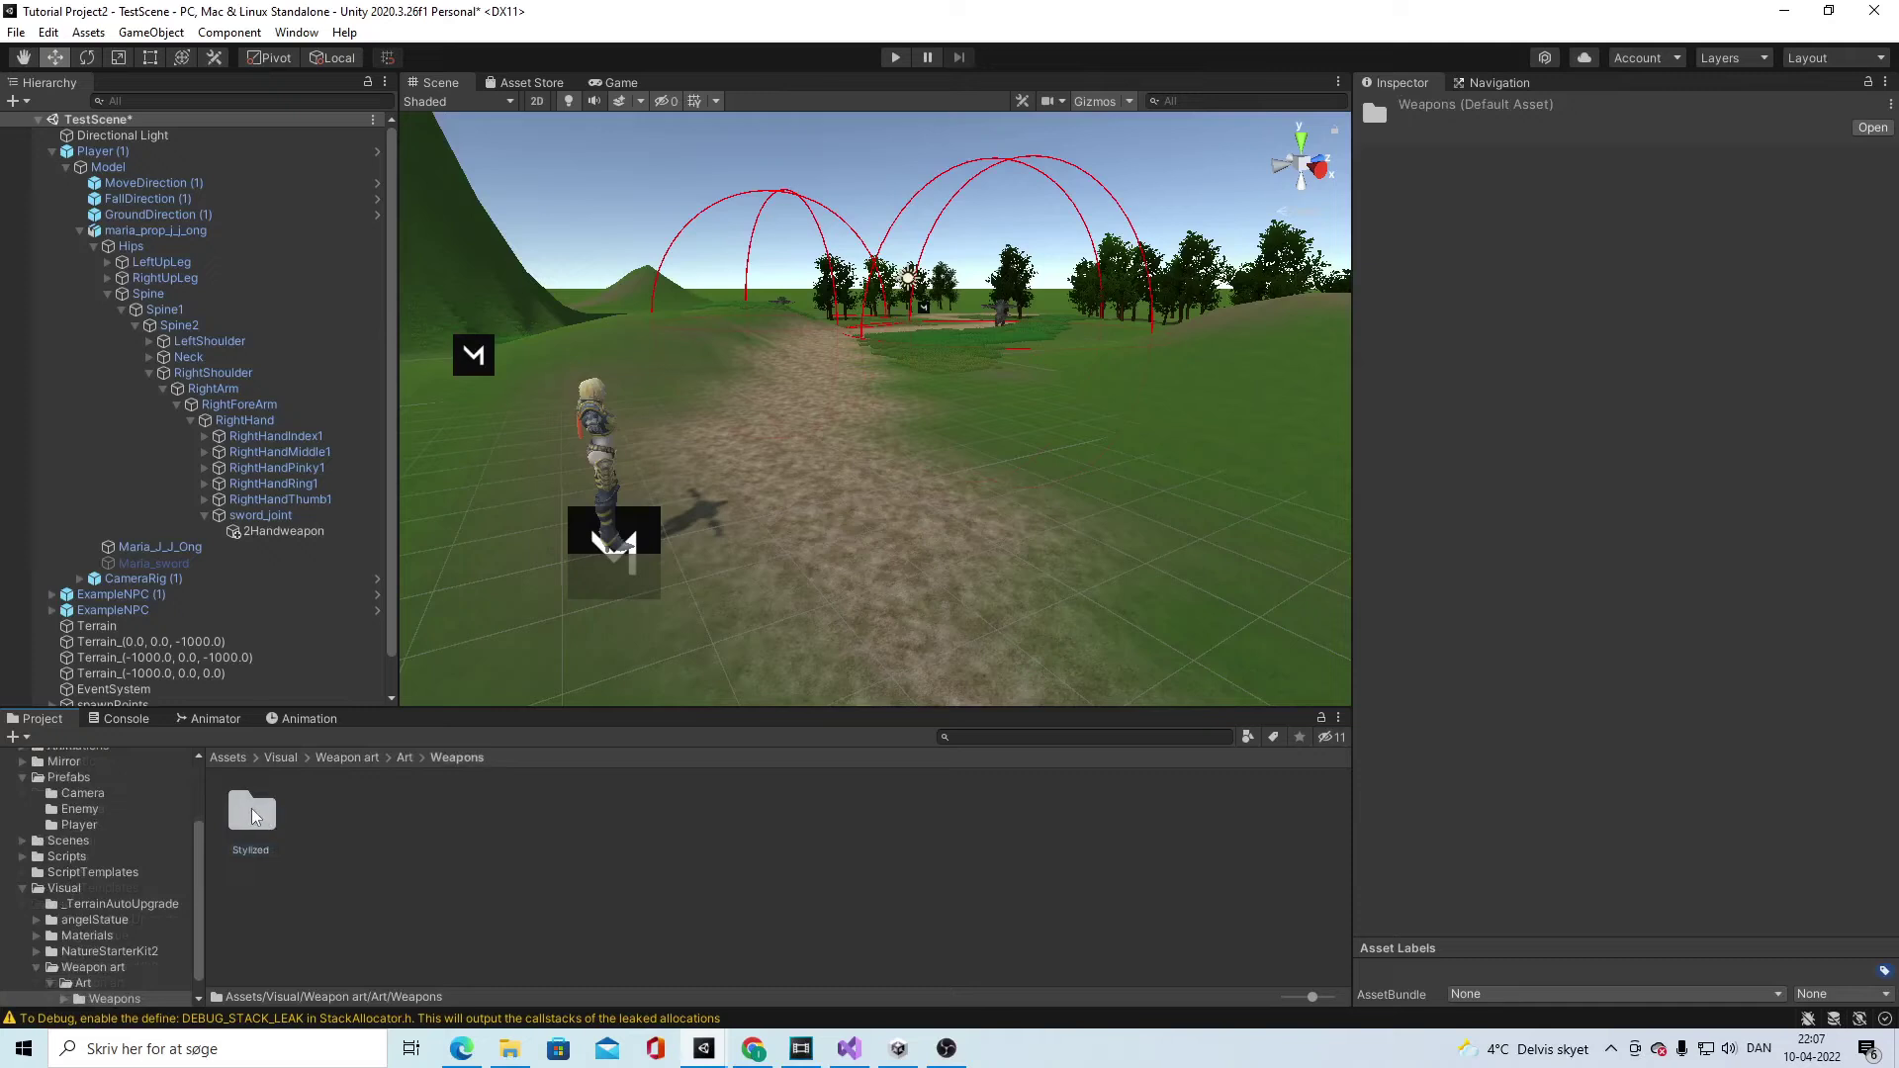
double_click(254, 815)
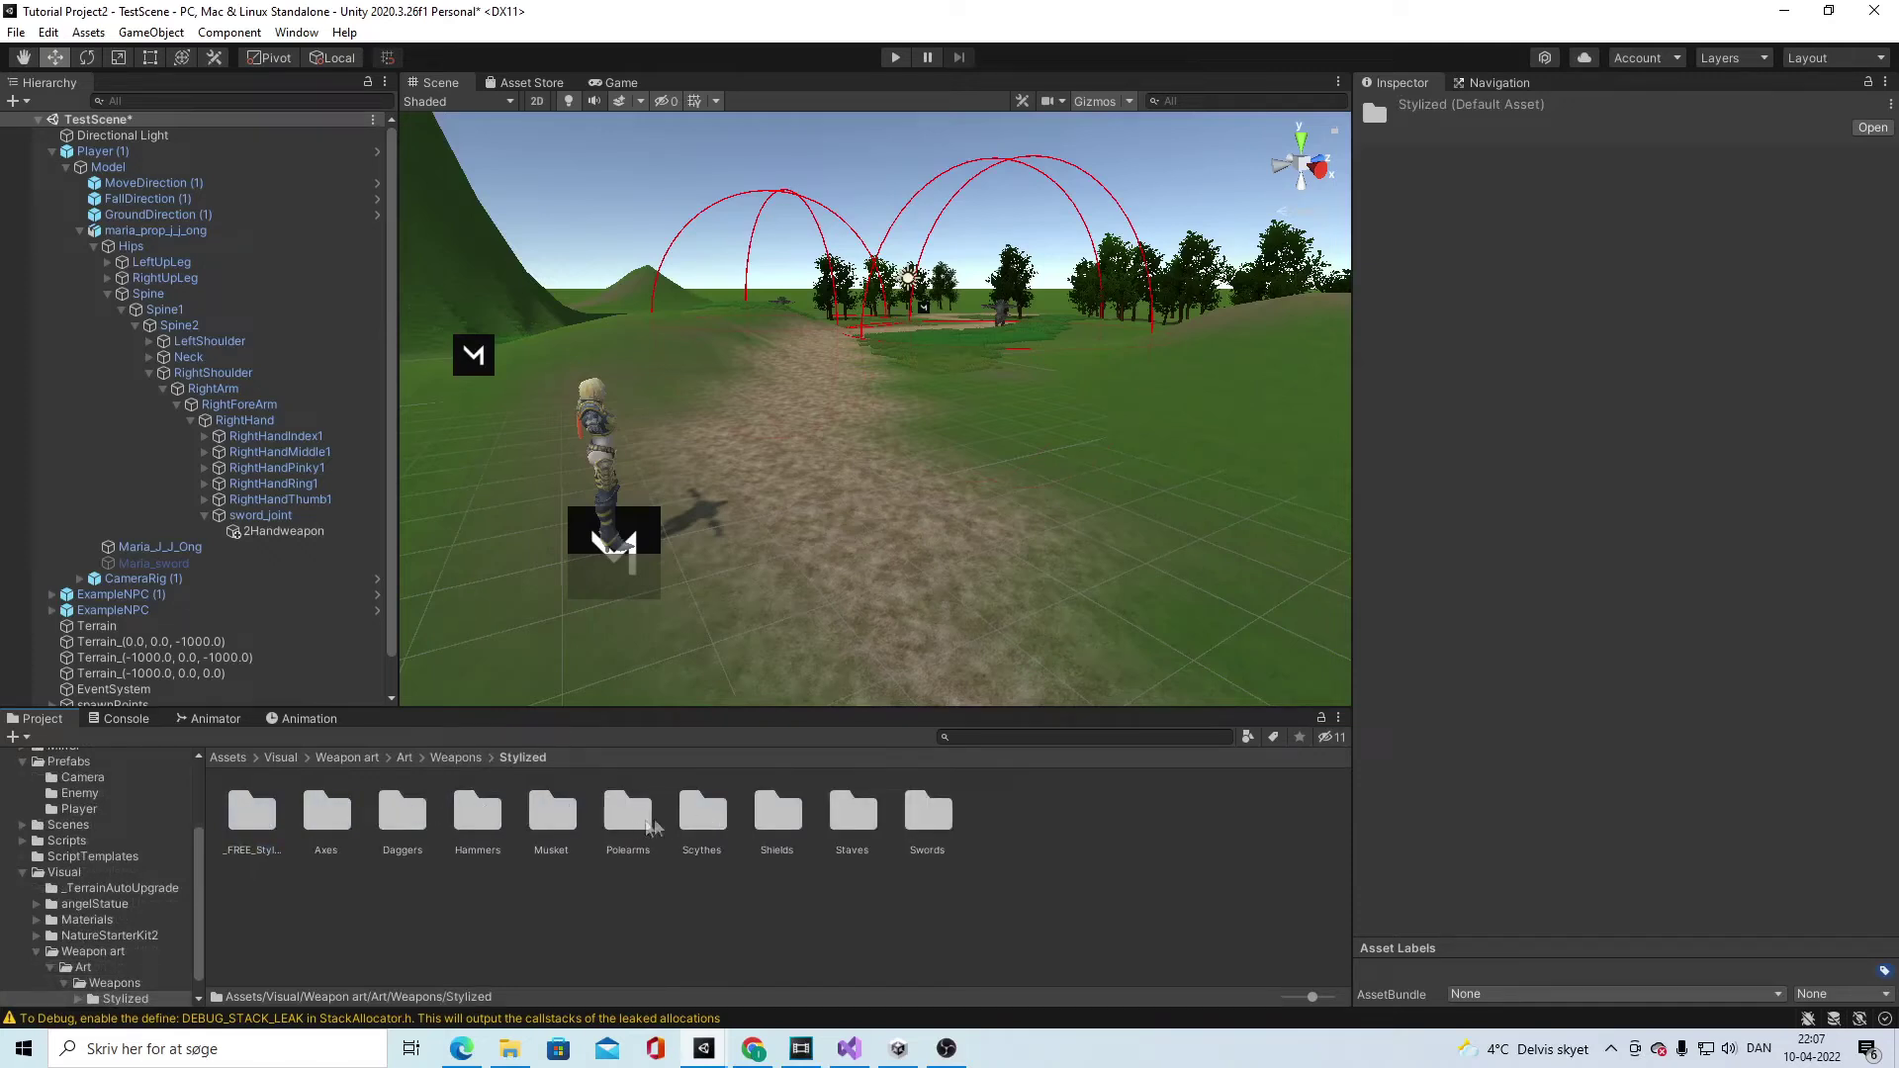
double_click(702, 815)
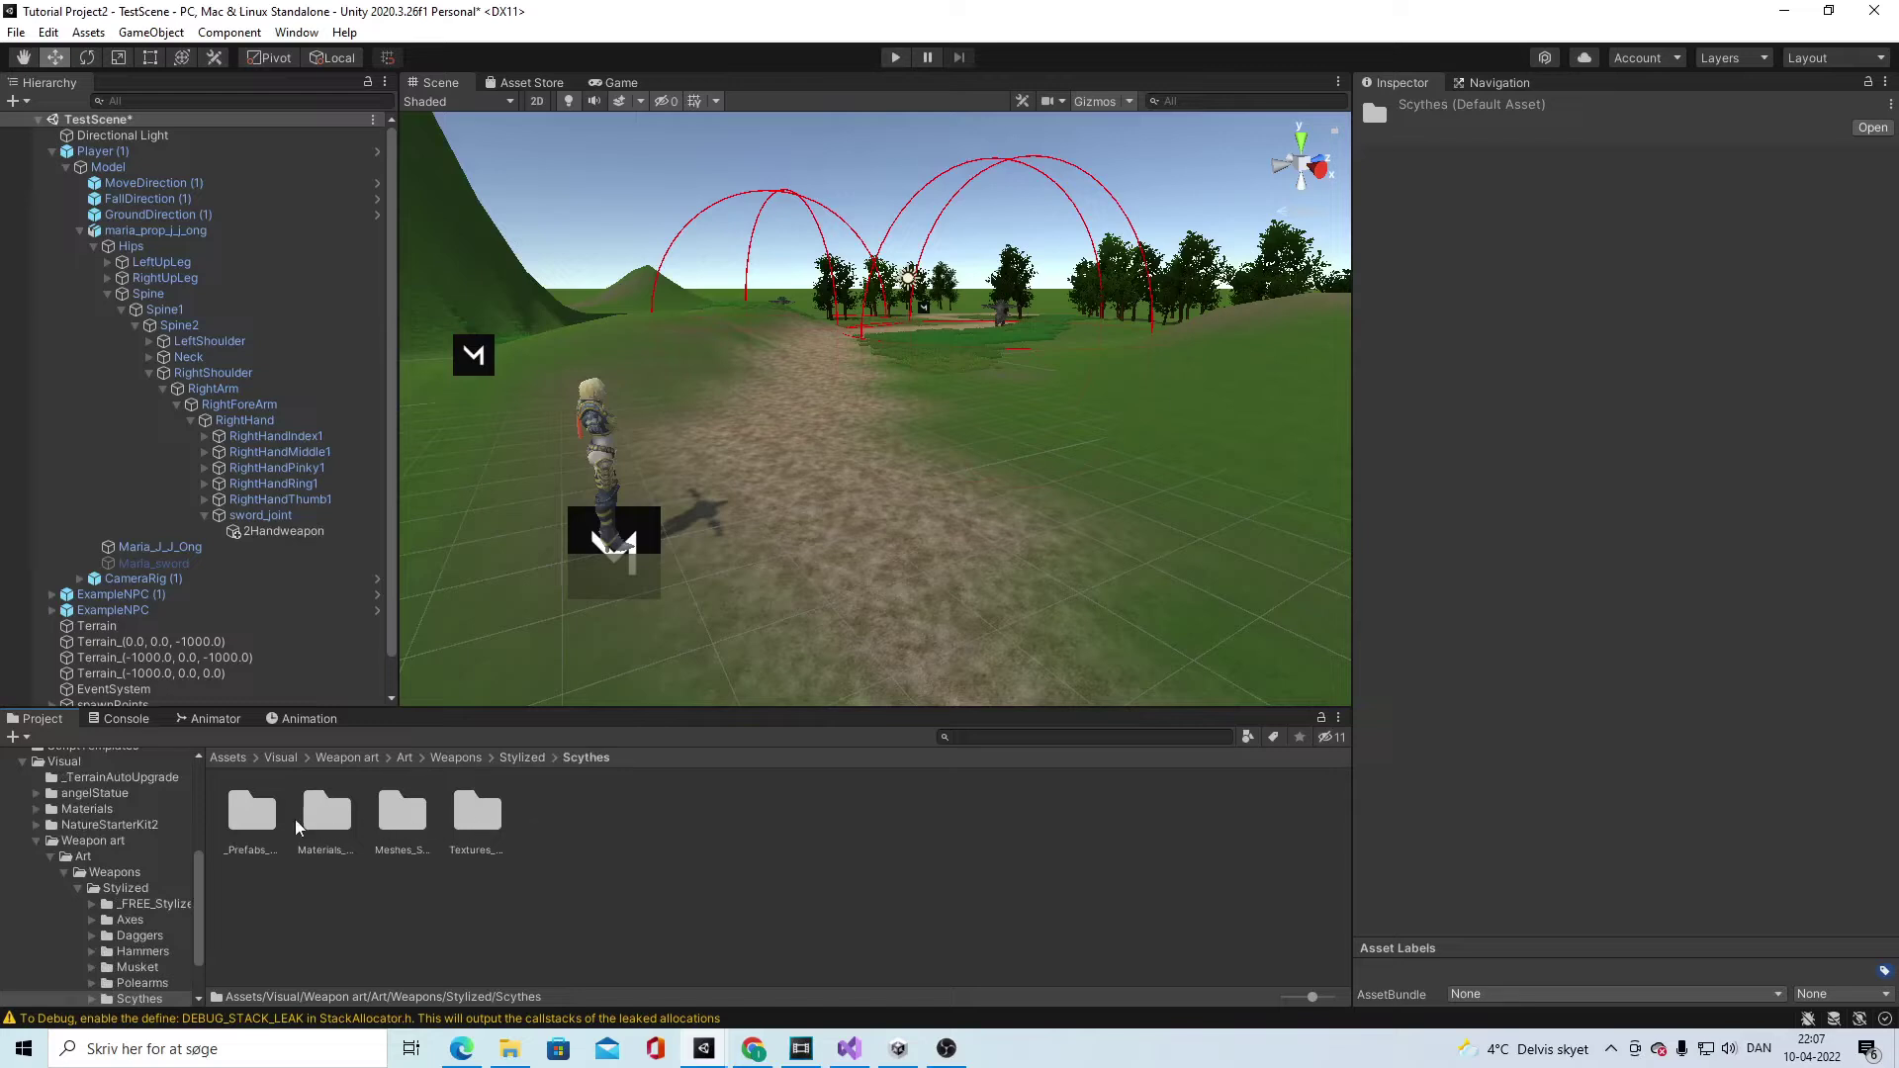
double_click(259, 824)
left_click_drag(252, 813, 289, 502)
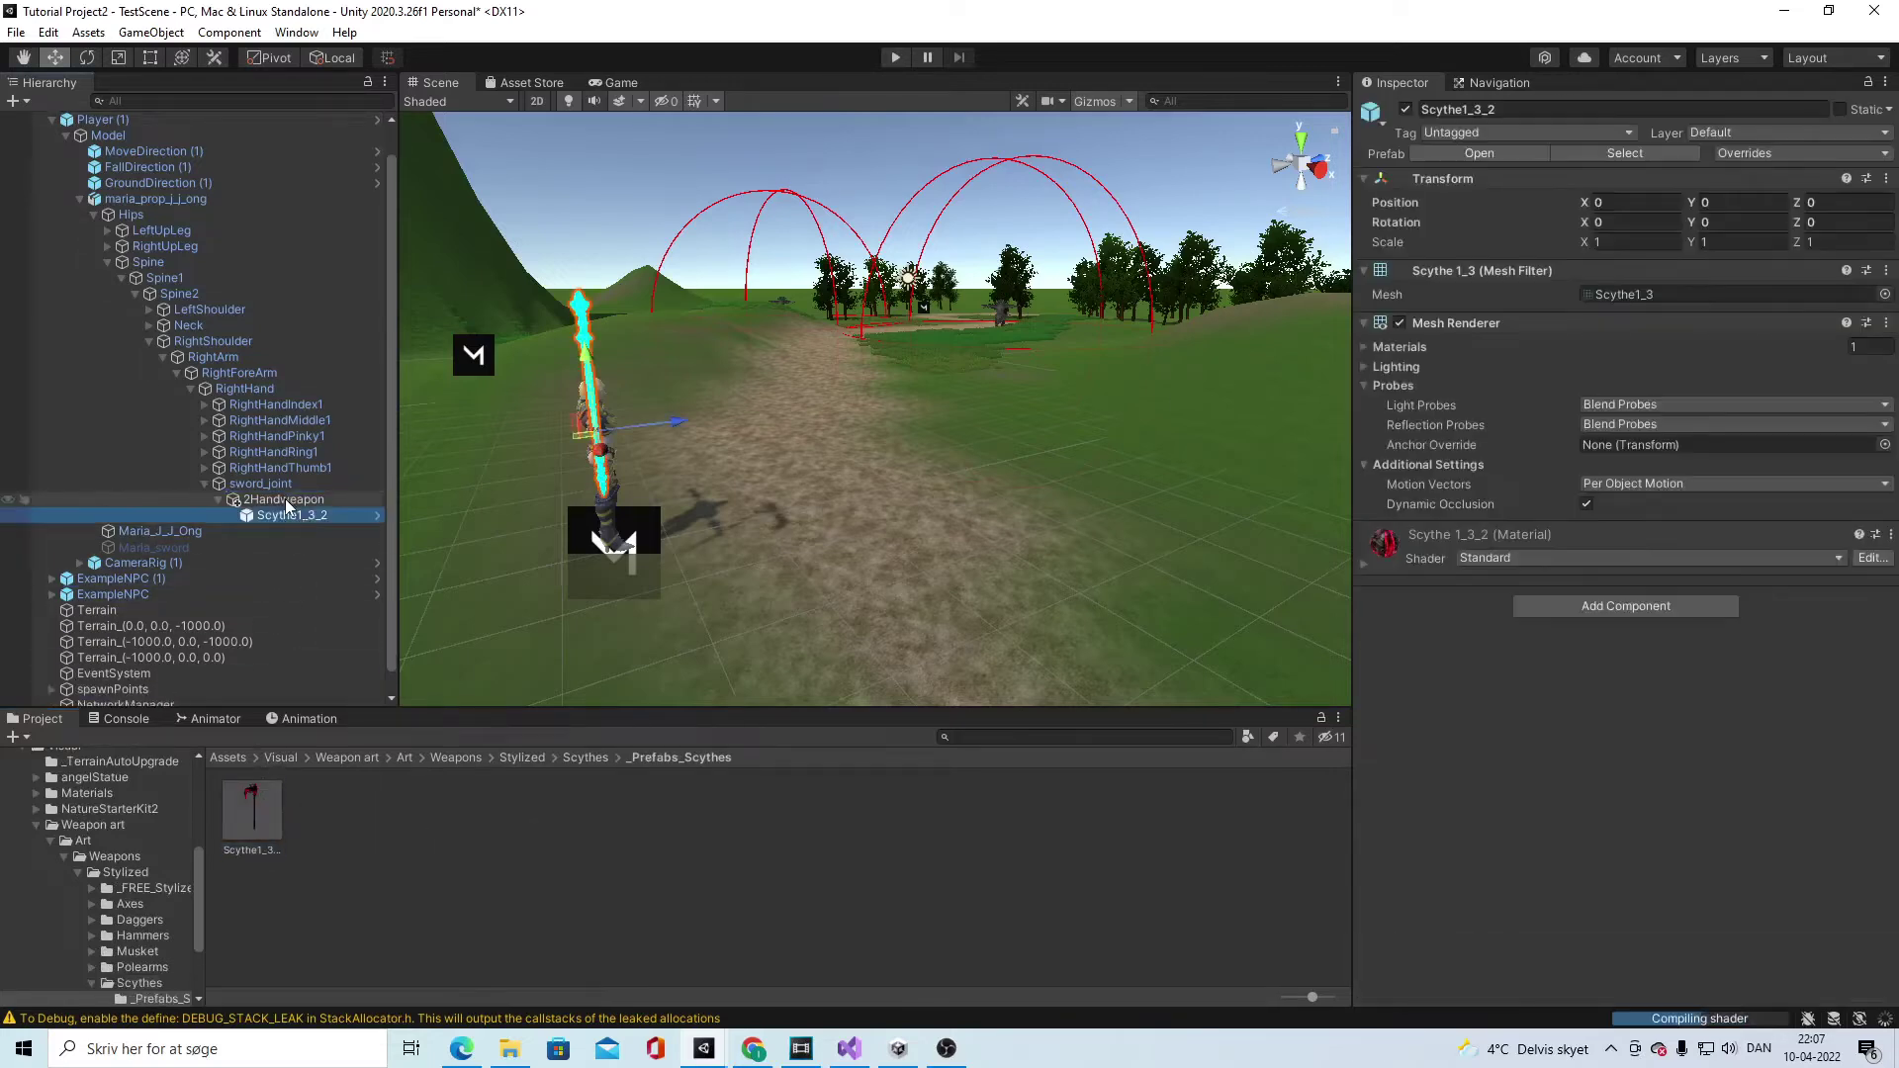
left_click_drag(743, 376, 835, 387, "alt")
left_click_drag(1032, 405, 934, 404, "alt")
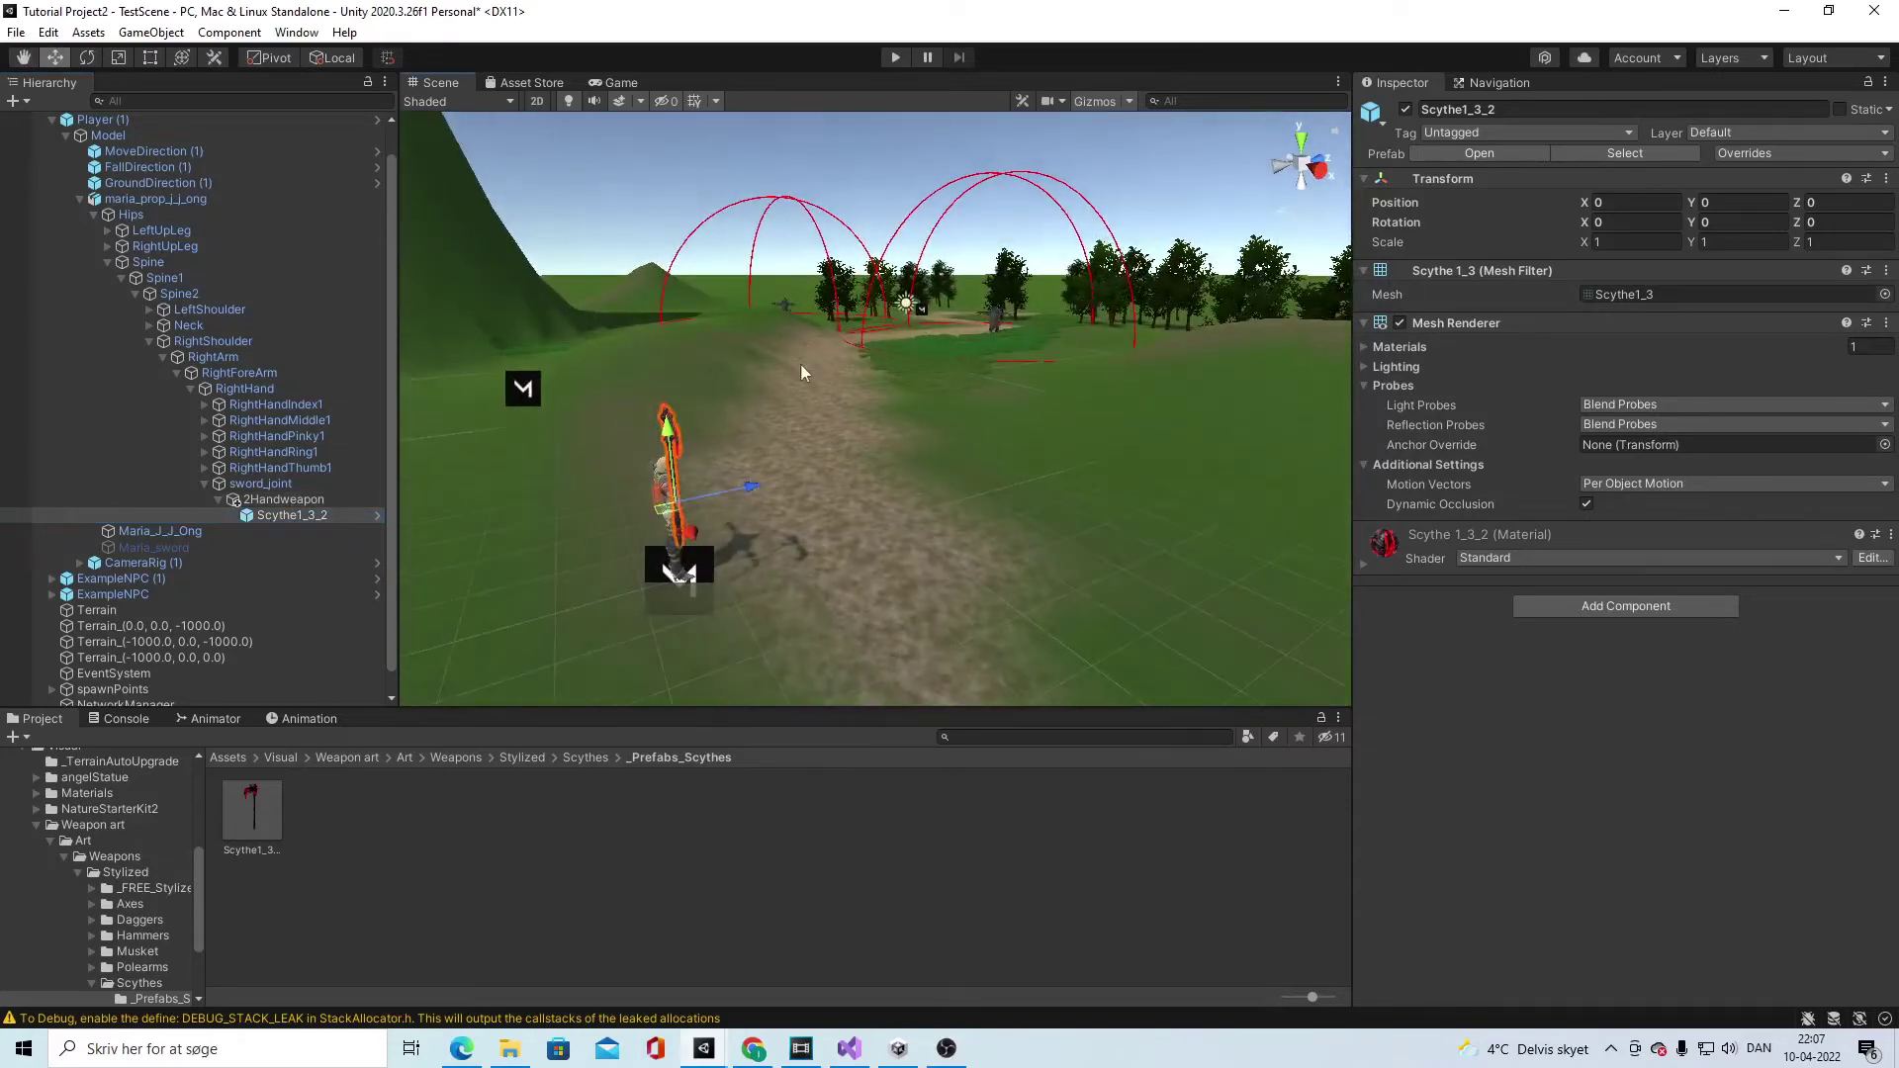
Step: Activate Maria_sword on the player as an orientation reference beside the scythe
key("f")
left_click_drag(774, 406, 478, 358, "alt")
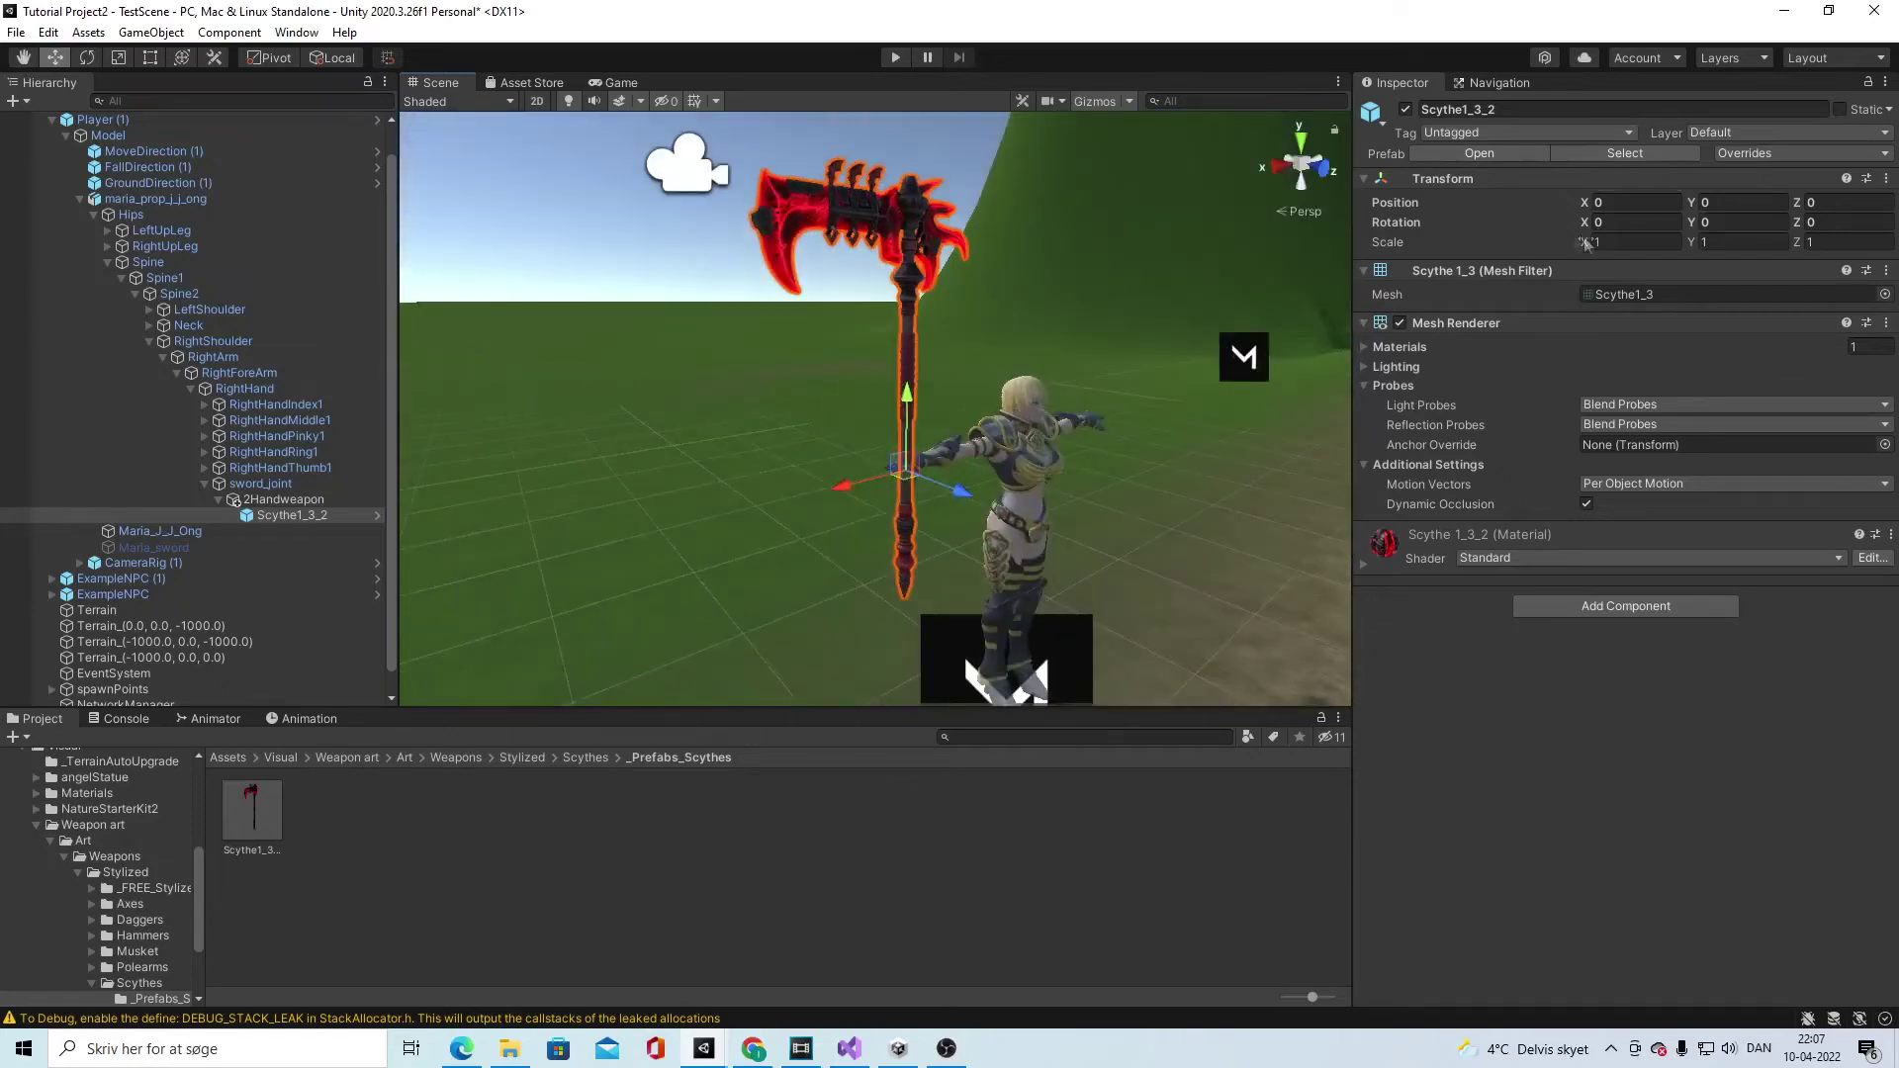
left_click(301, 502)
left_click(299, 521)
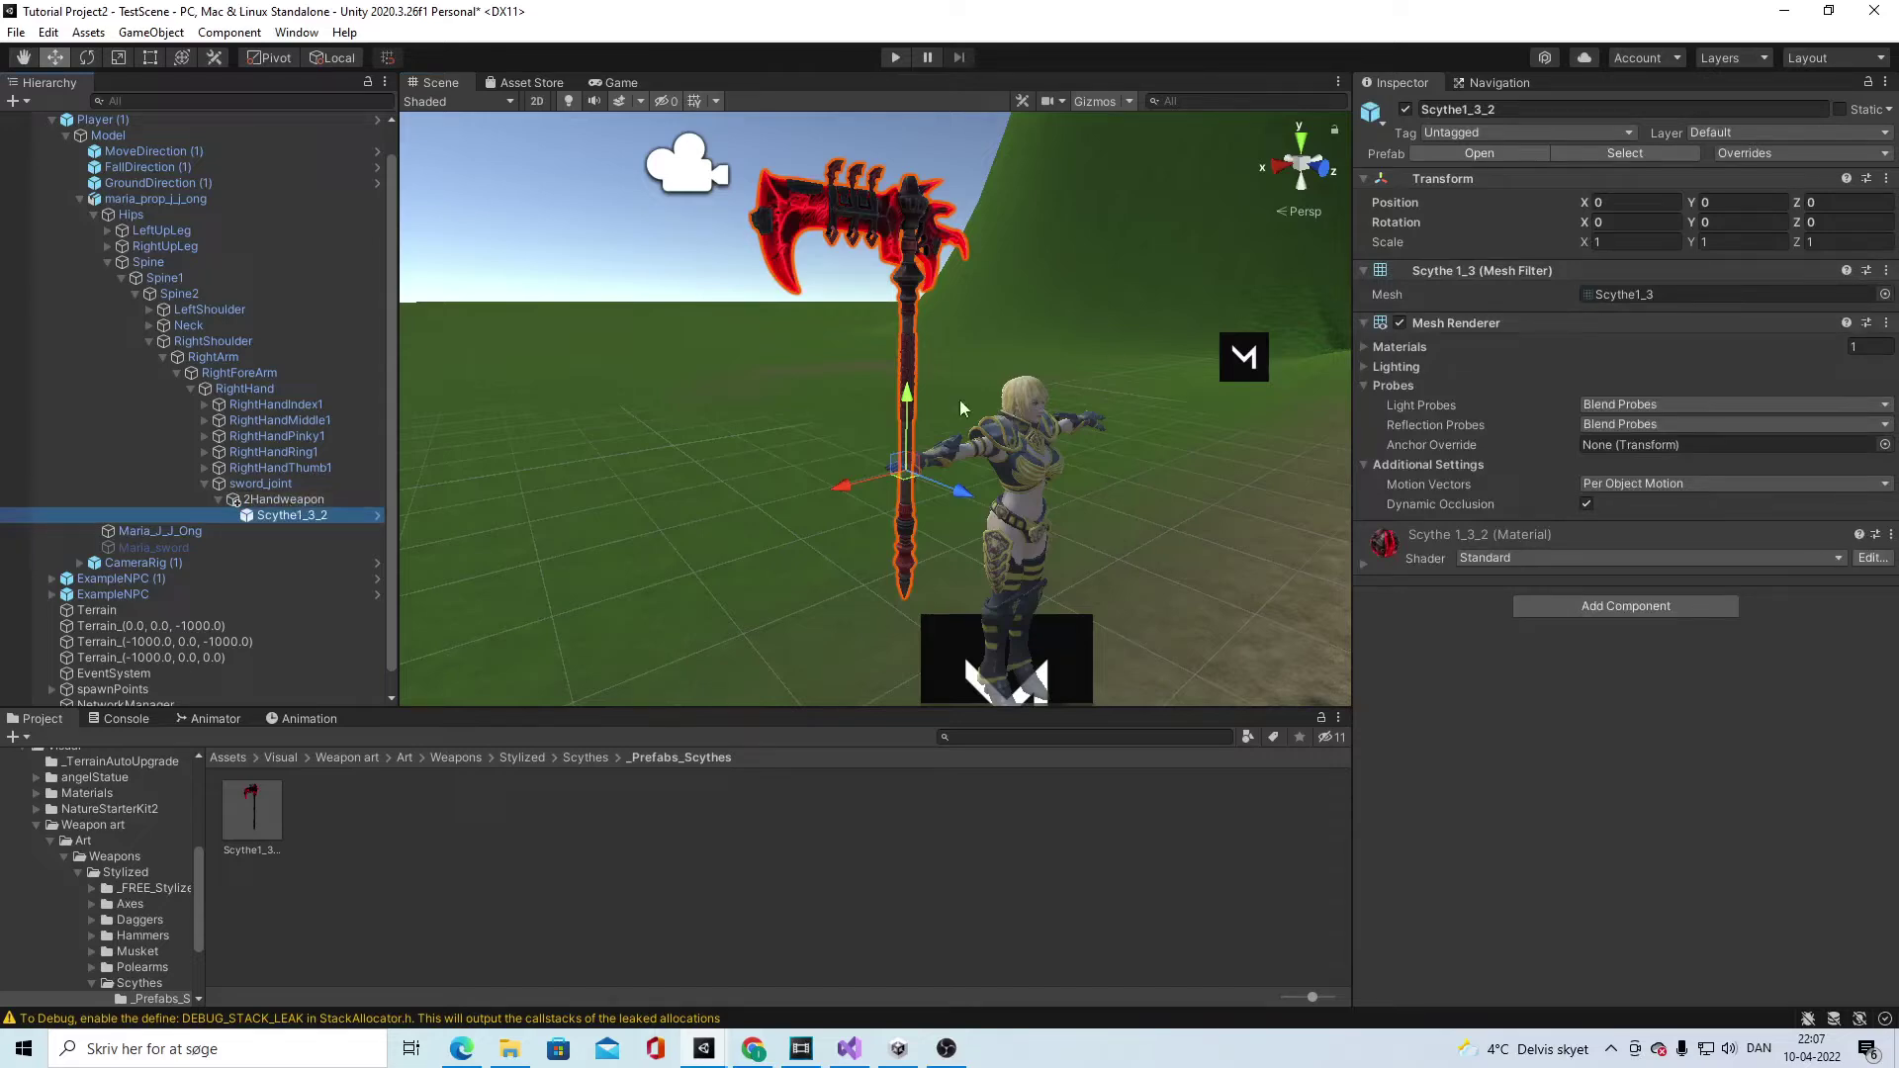
mouse_move(976, 464)
left_mouse_down("alt")
mouse_move(920, 393)
mouse_move(1093, 428)
mouse_move(992, 436)
left_mouse_up("alt")
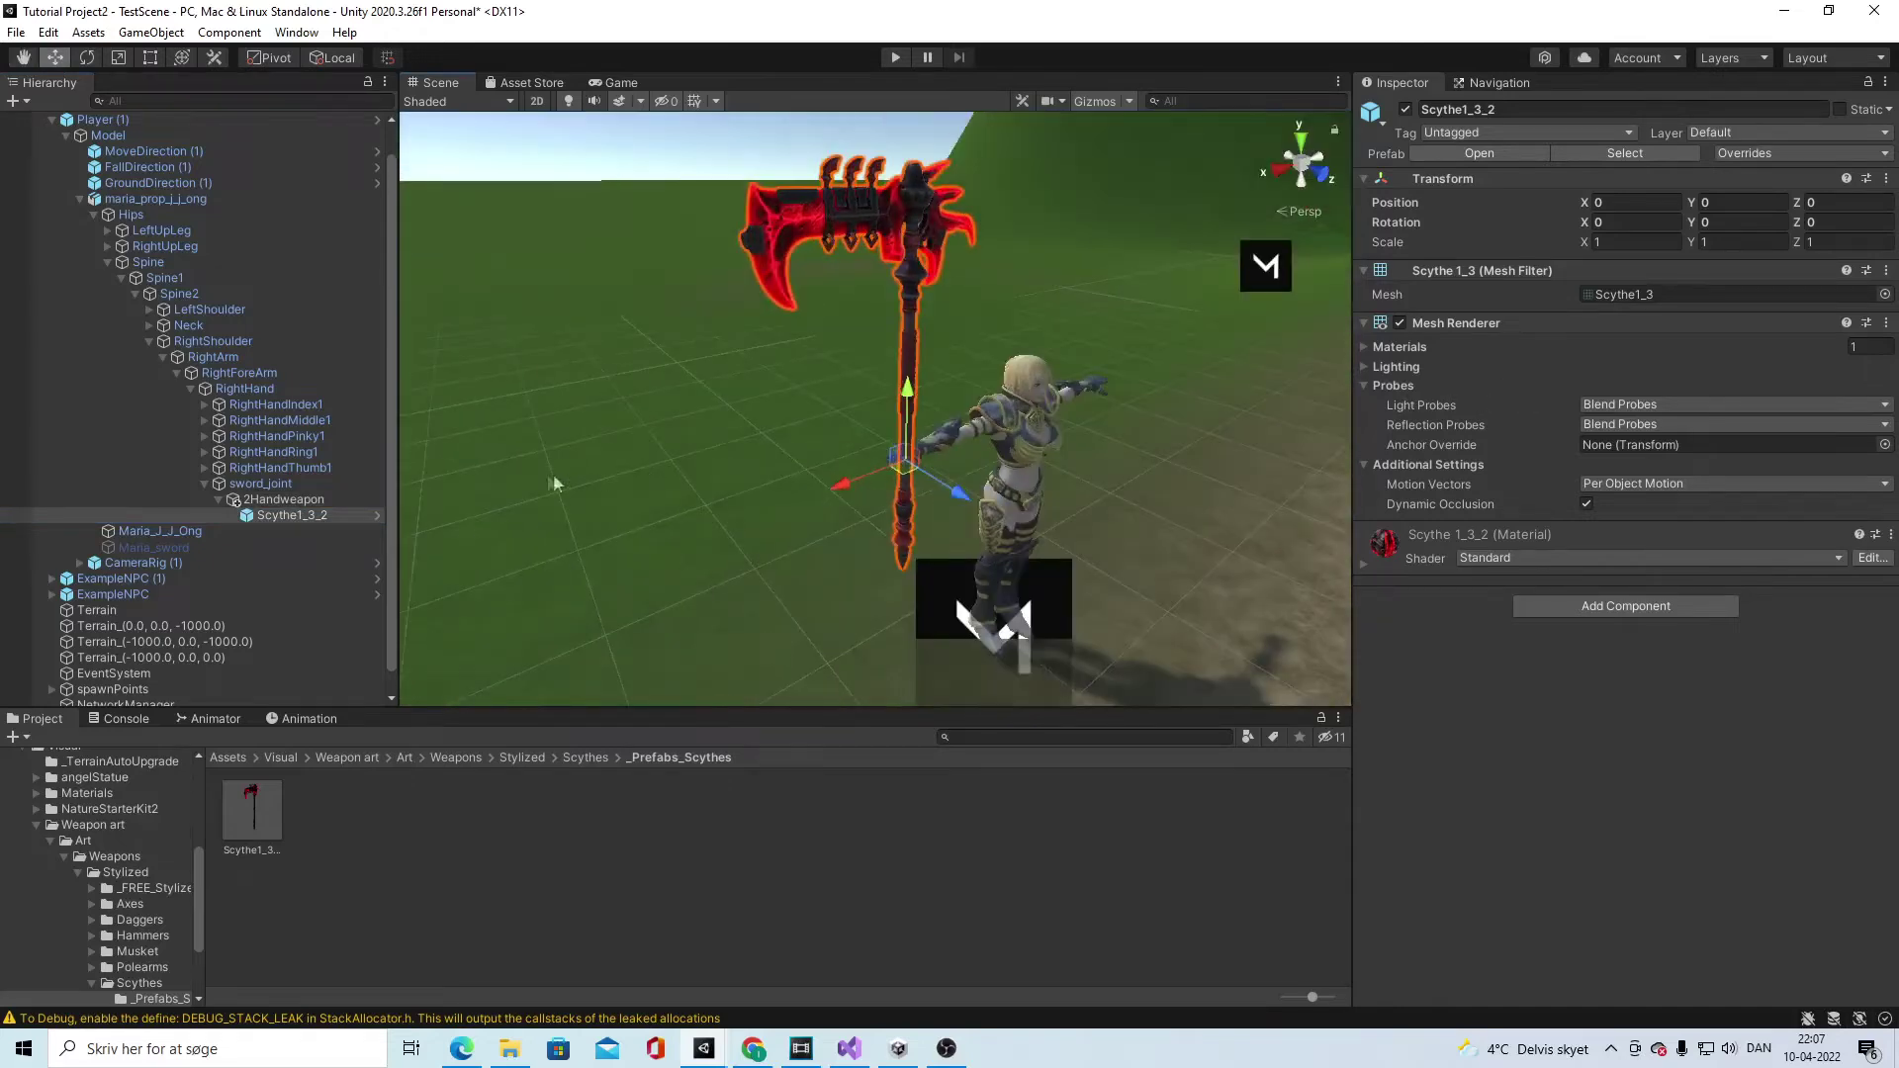
left_click(181, 548)
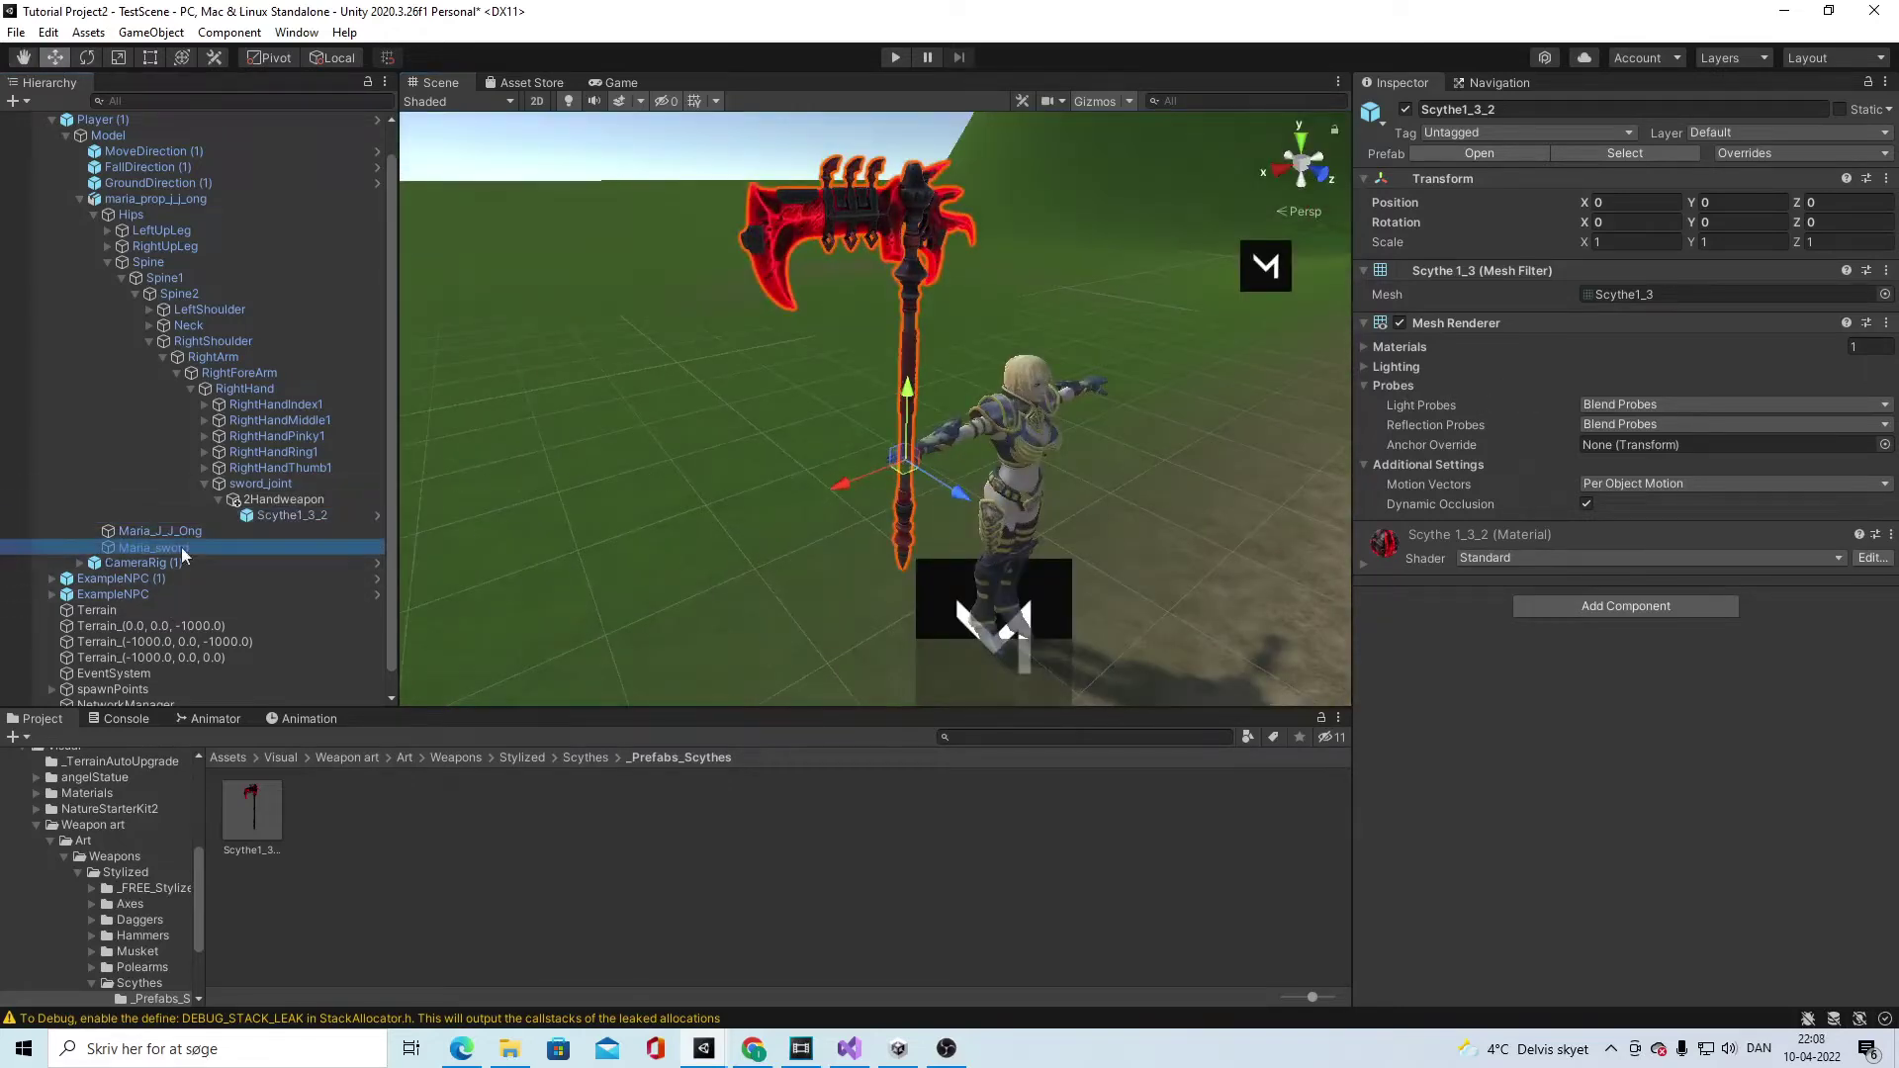
left_click(1406, 110)
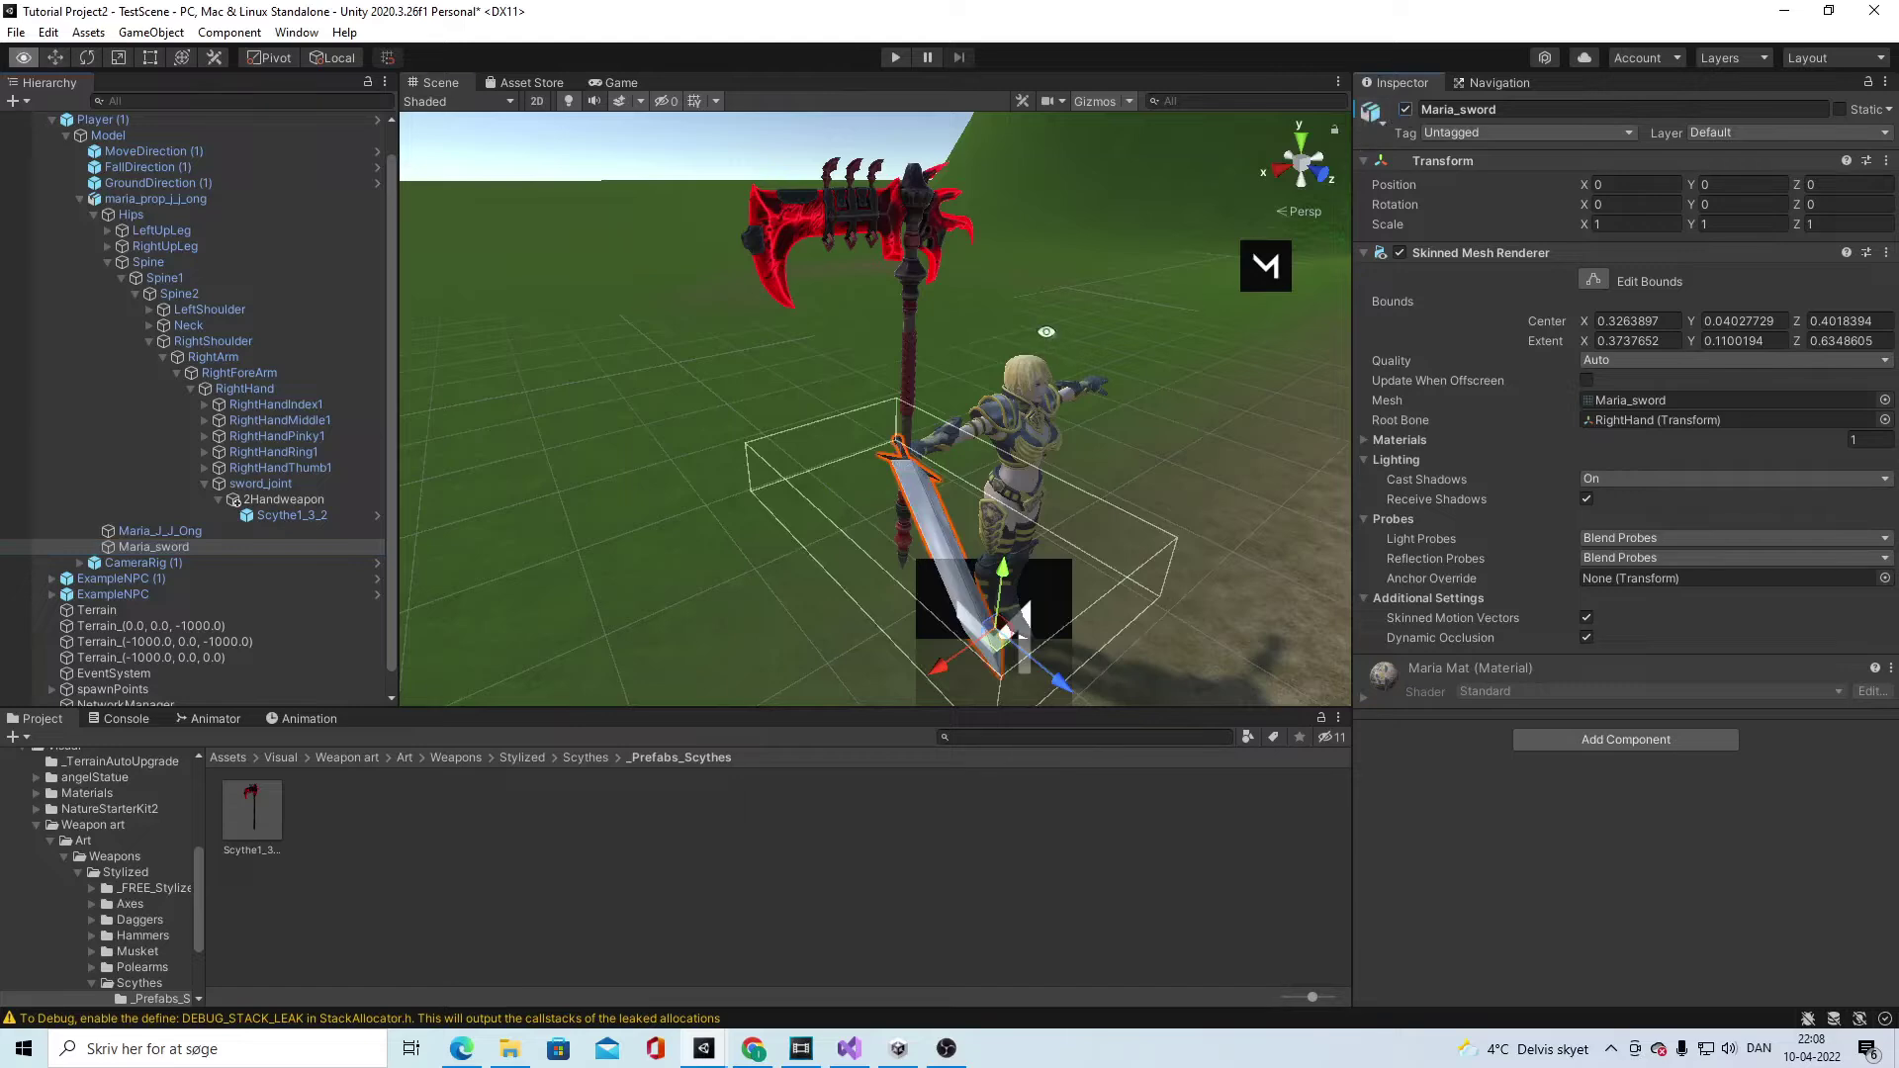
scroll(871, 316, "up", 2)
Step: Rotate 2Handweapon to X 85.27, Y 33.5, Z 0.3 so the scythe lines up with the reference sword
left_click(302, 502)
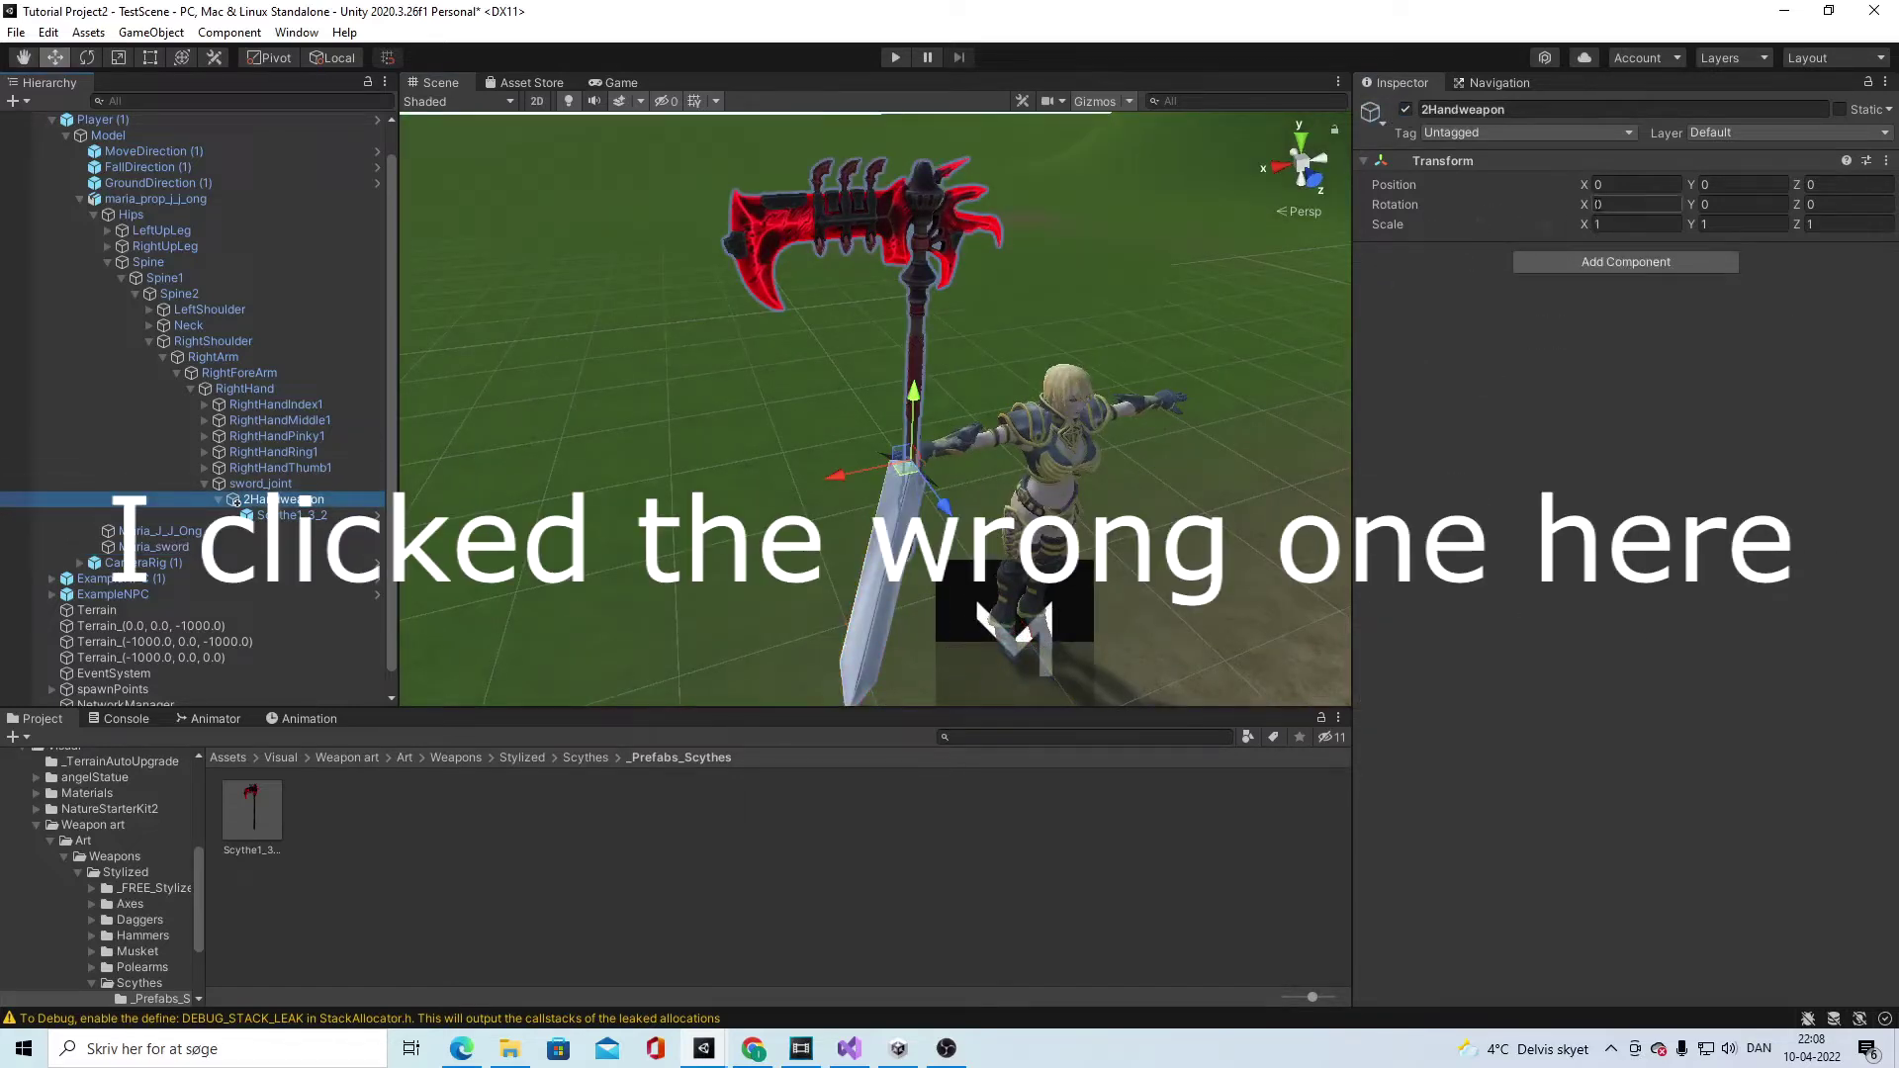
left_click_drag(1584, 205, 955, 348)
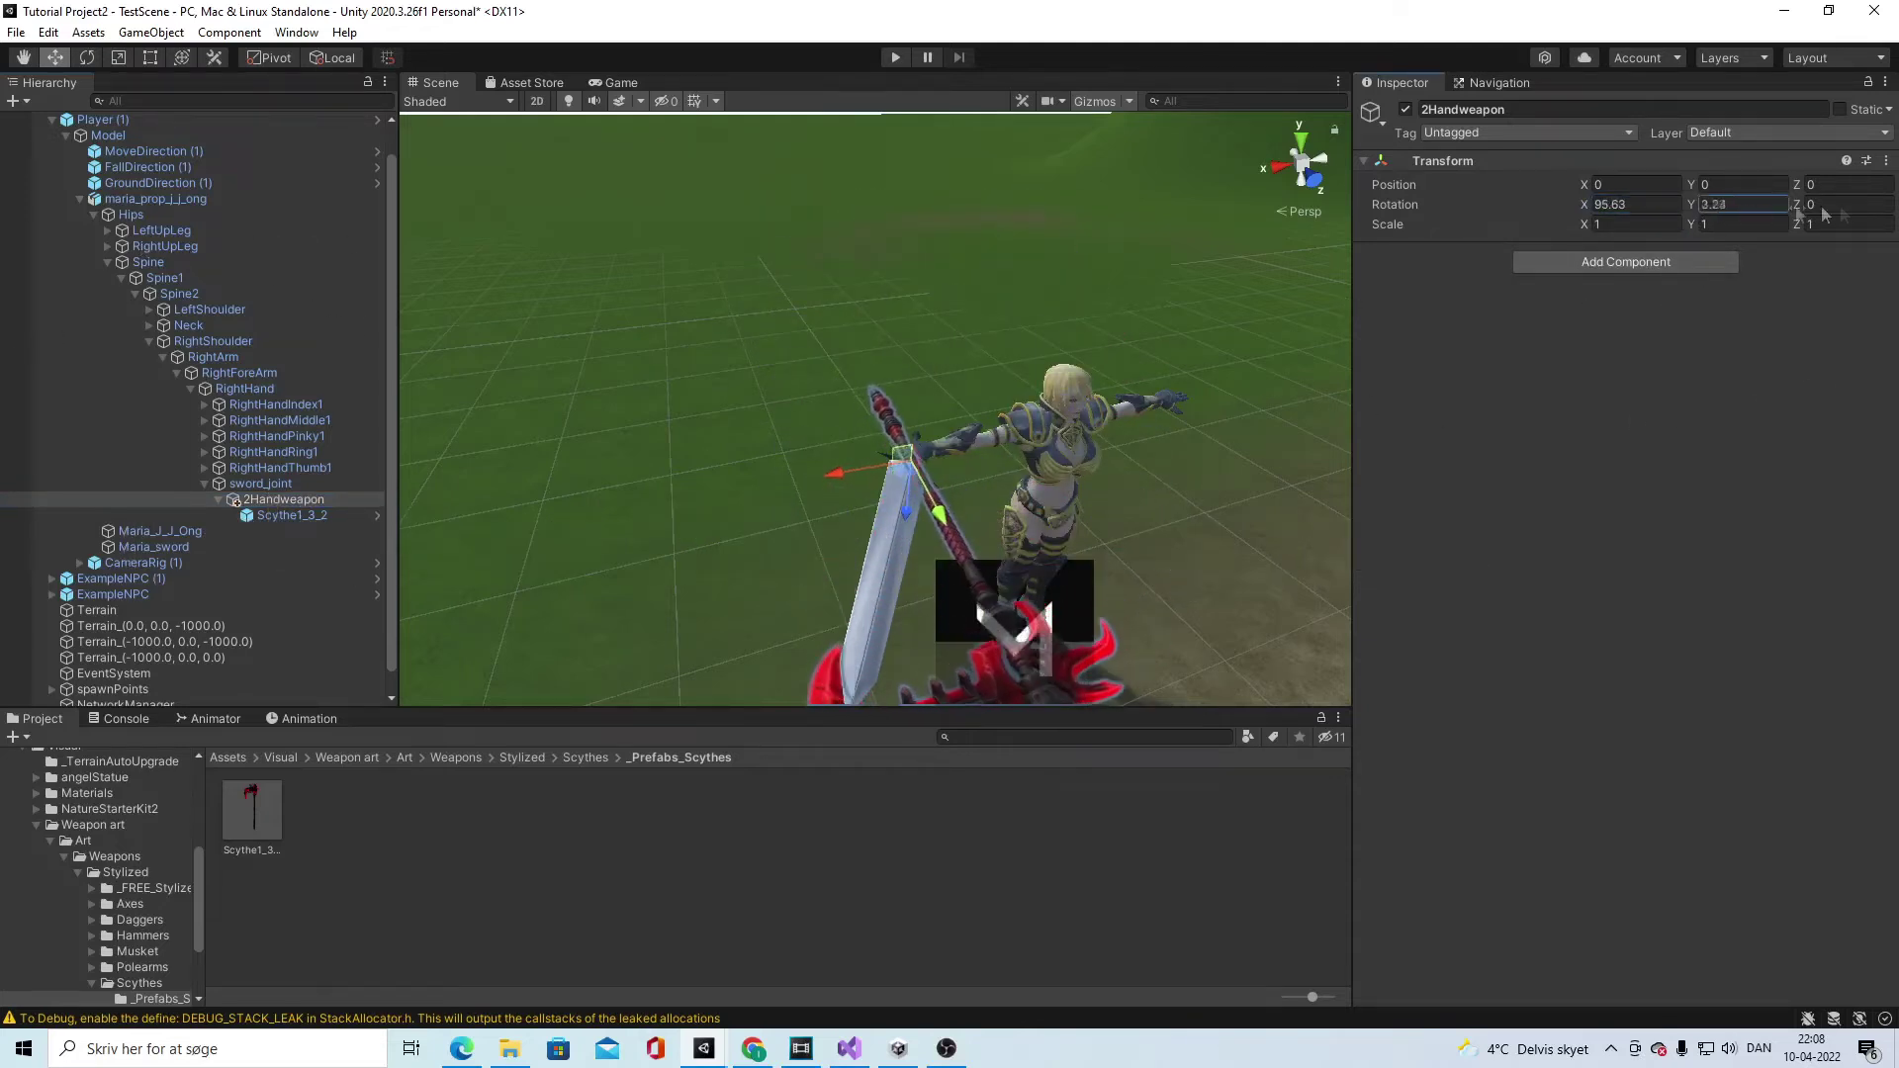
left_click_drag(1825, 215, 922, 252)
left_click_drag(849, 389, 932, 232, "alt")
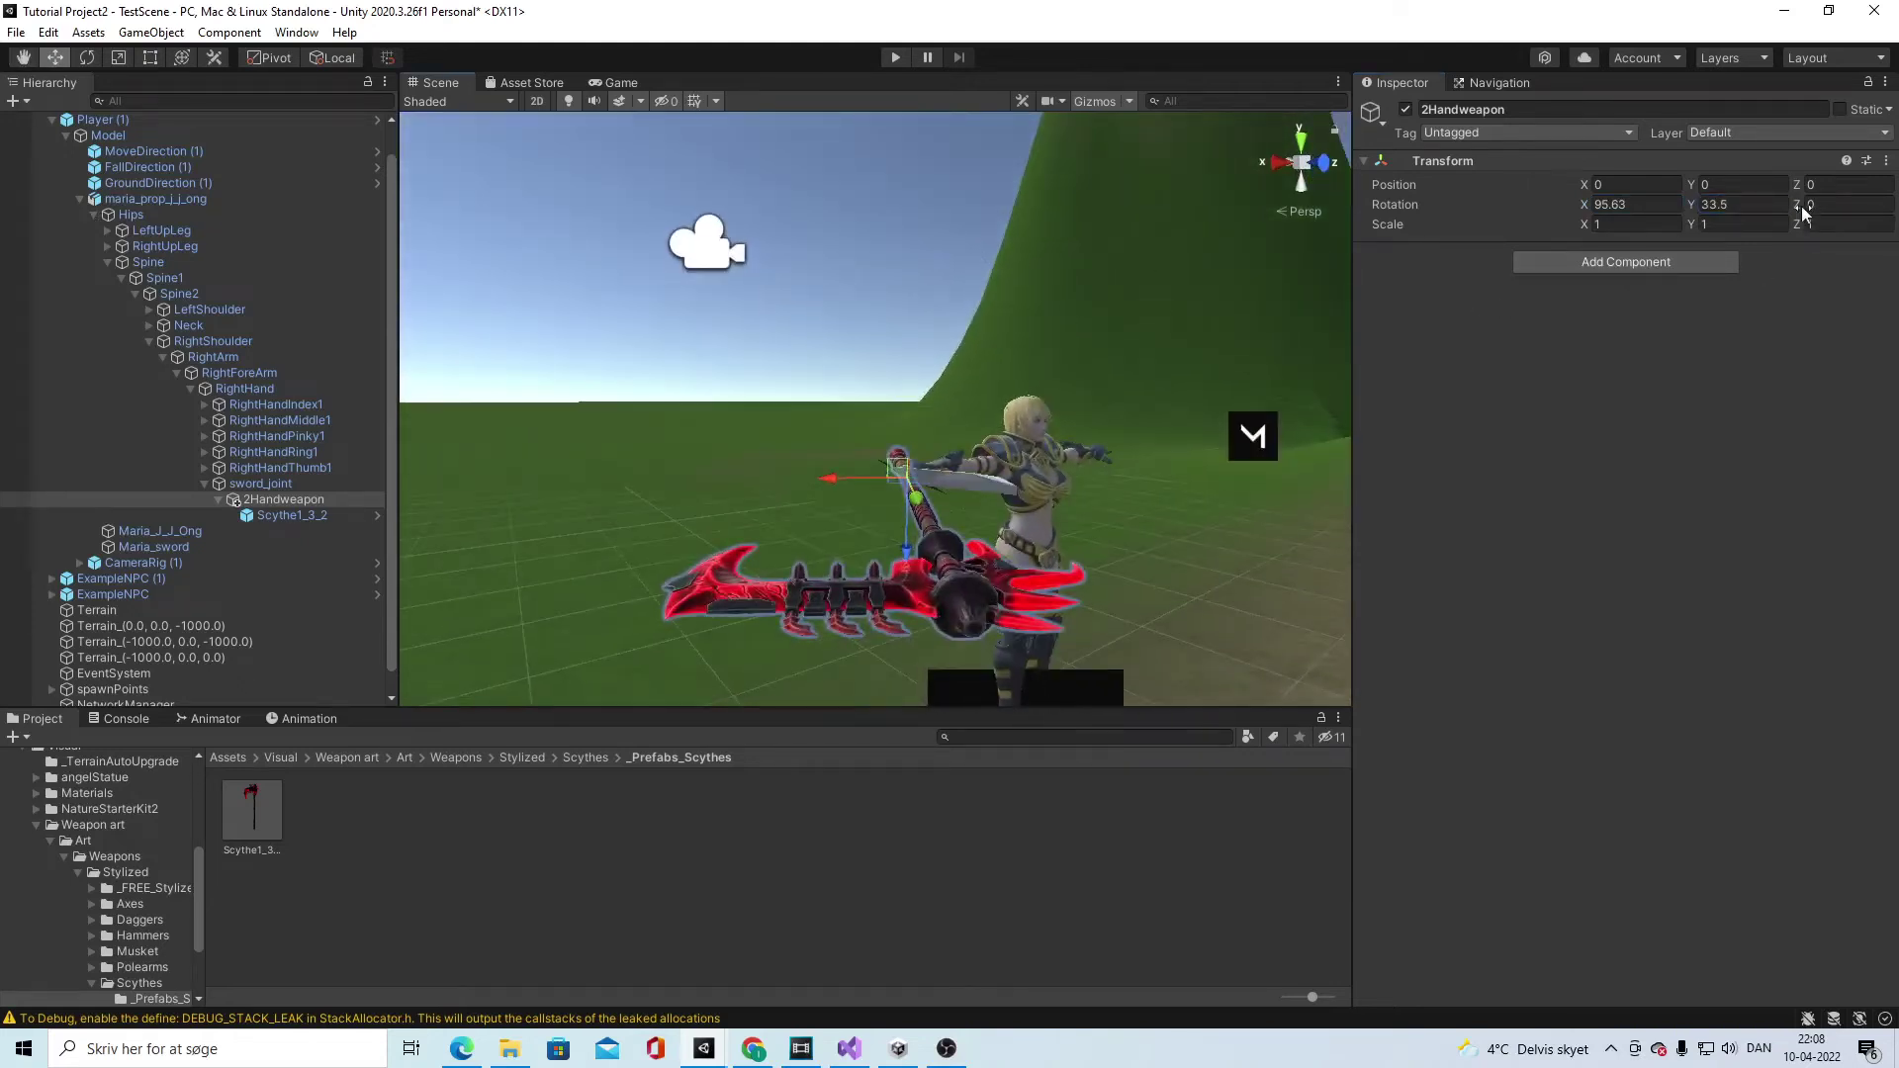
left_click_drag(1802, 212, 1786, 206)
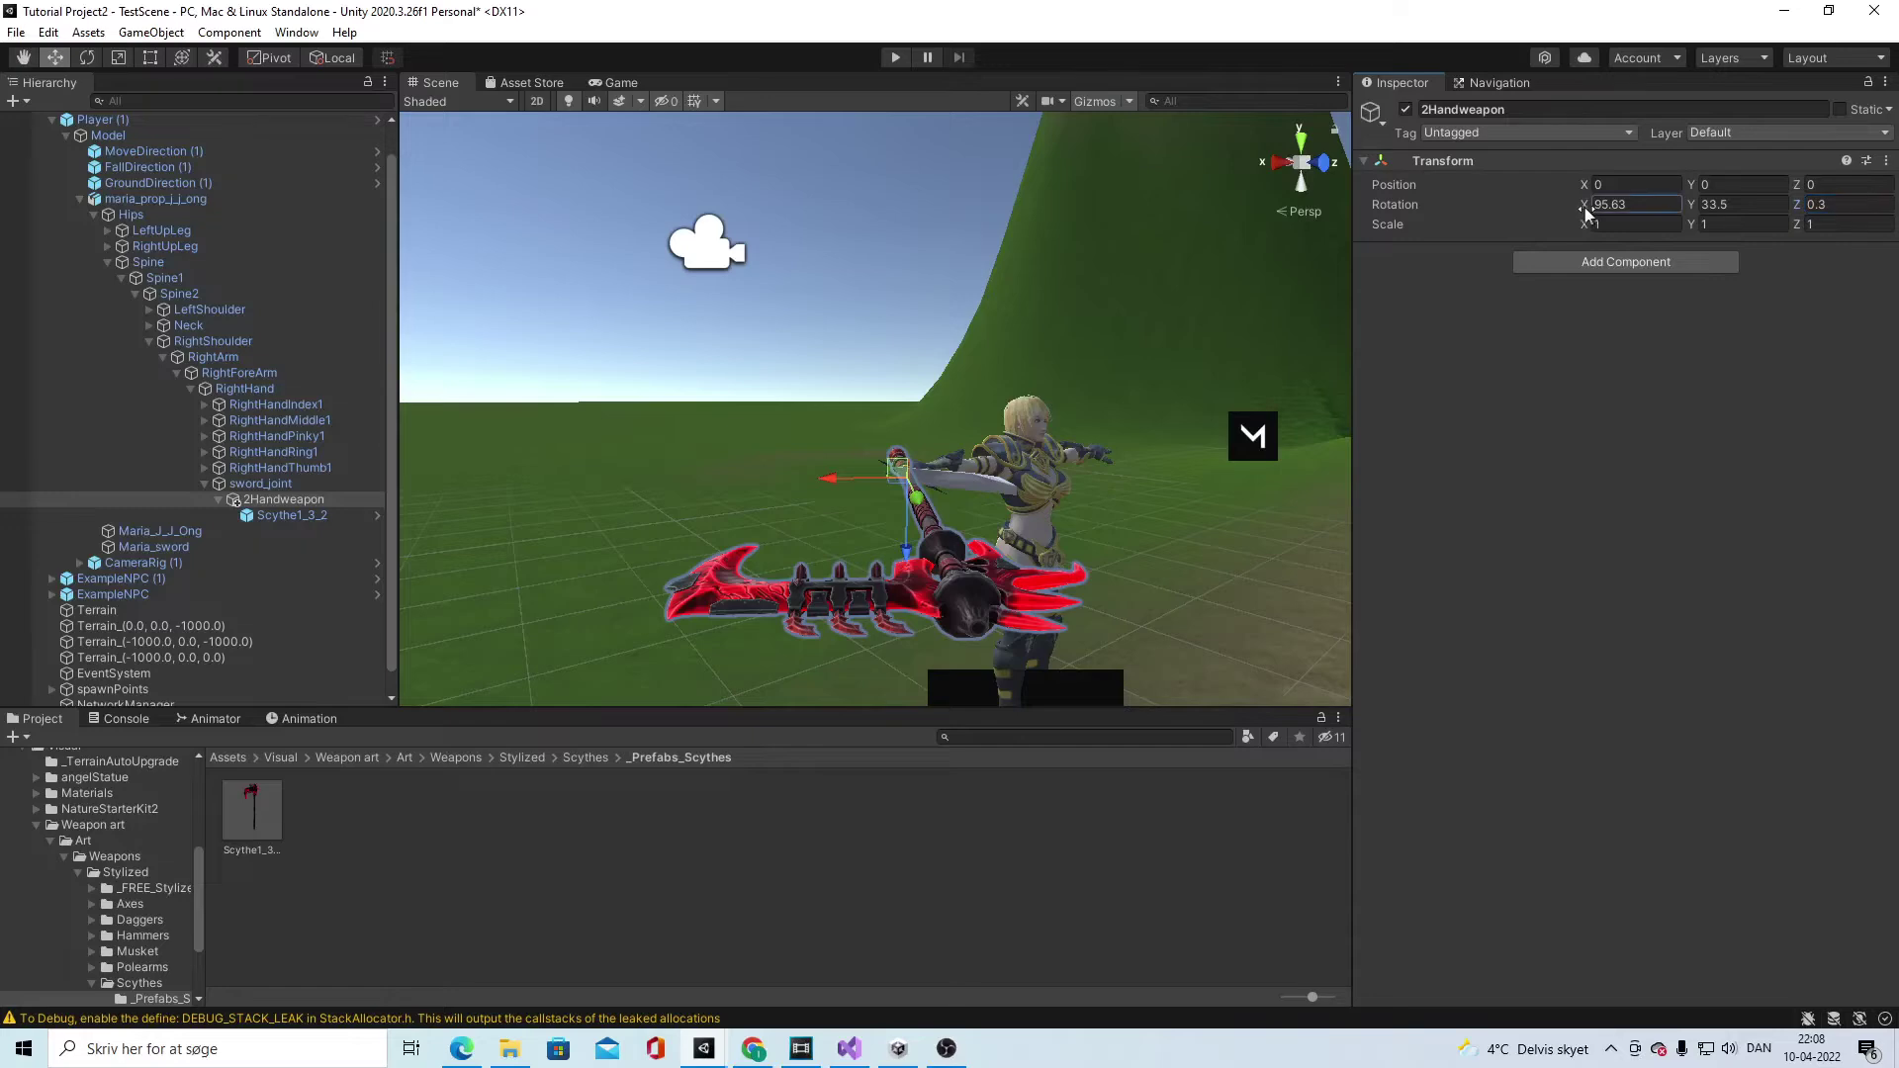
left_click_drag(1586, 213, 1258, 313)
left_click_drag(1258, 313, 989, 465, "alt")
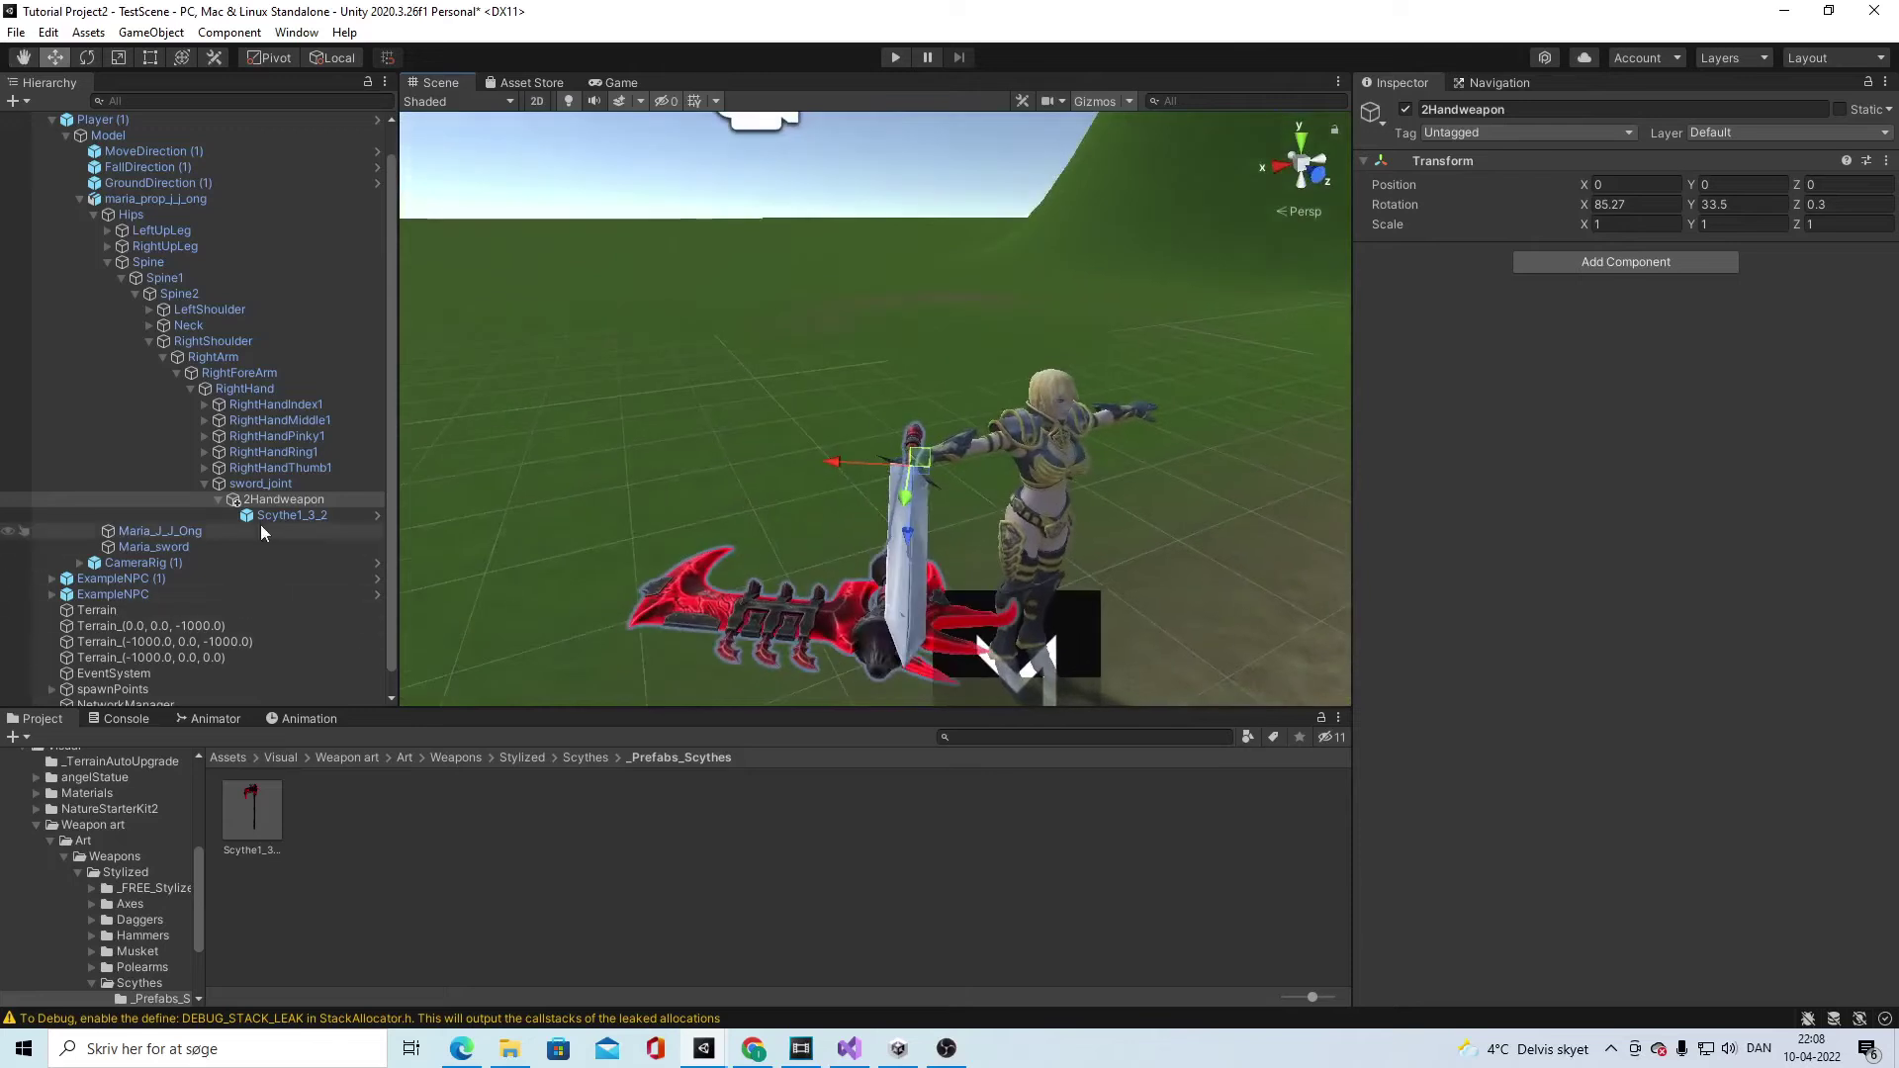
Step: Deactivate Maria_sword and inspect the scythe in the player's right hand
left_click(159, 547)
left_click(1405, 109)
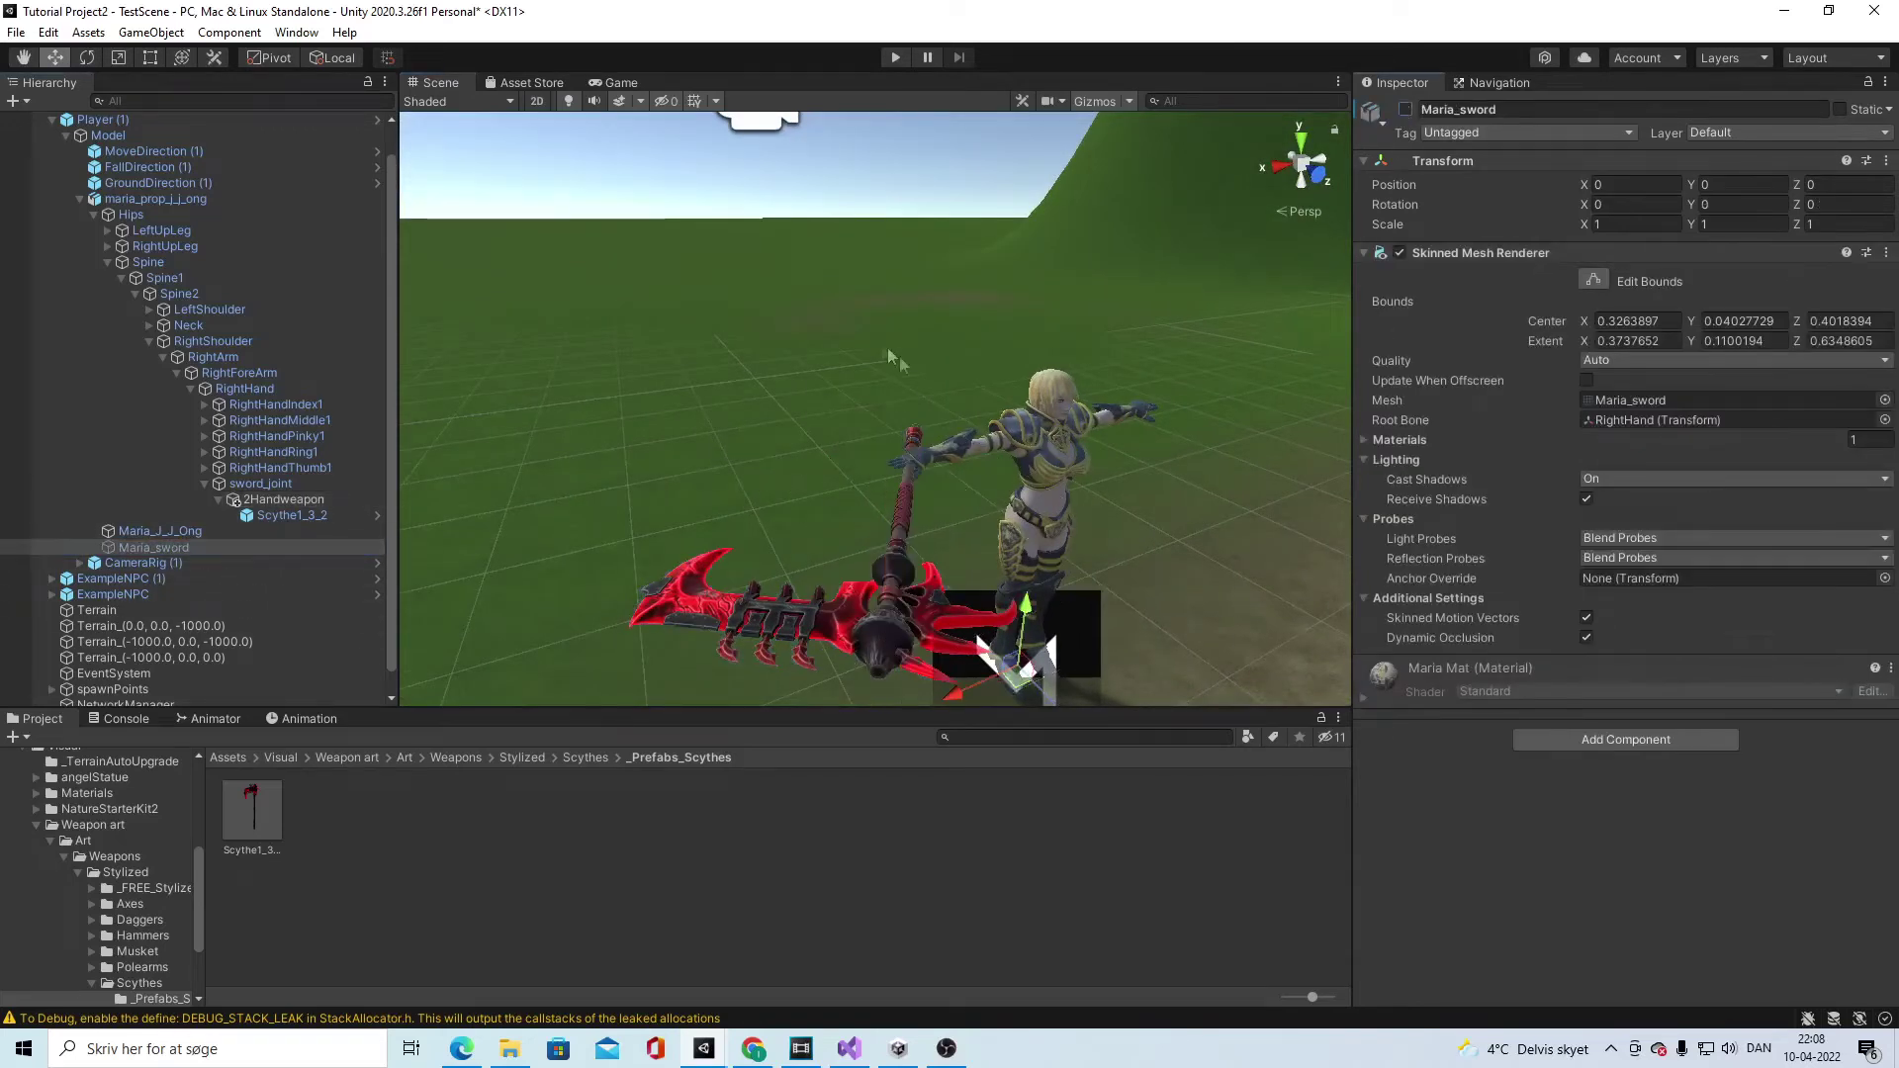
left_click_drag(900, 354, 155, 418, "alt")
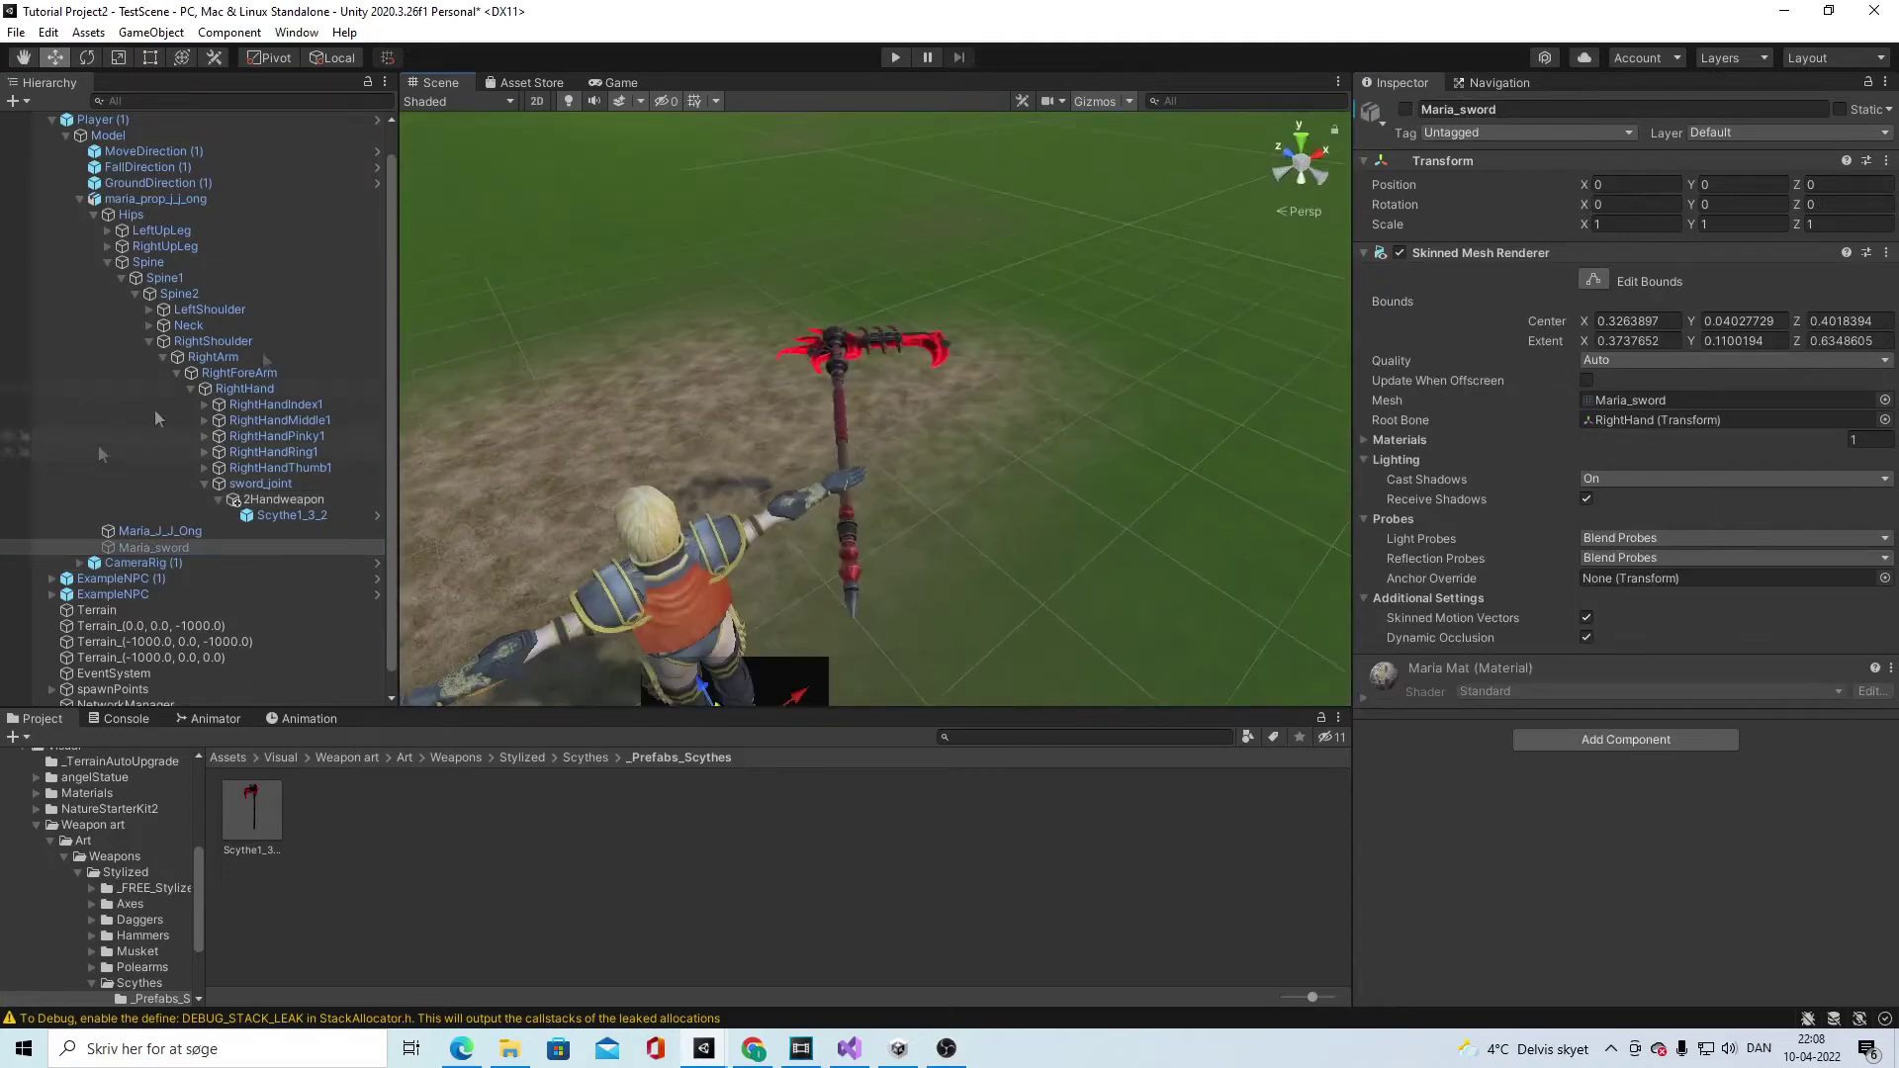
Step: Run the scene briefly and apply all of Player (1)'s overrides to the Player prefab
left_click(894, 60)
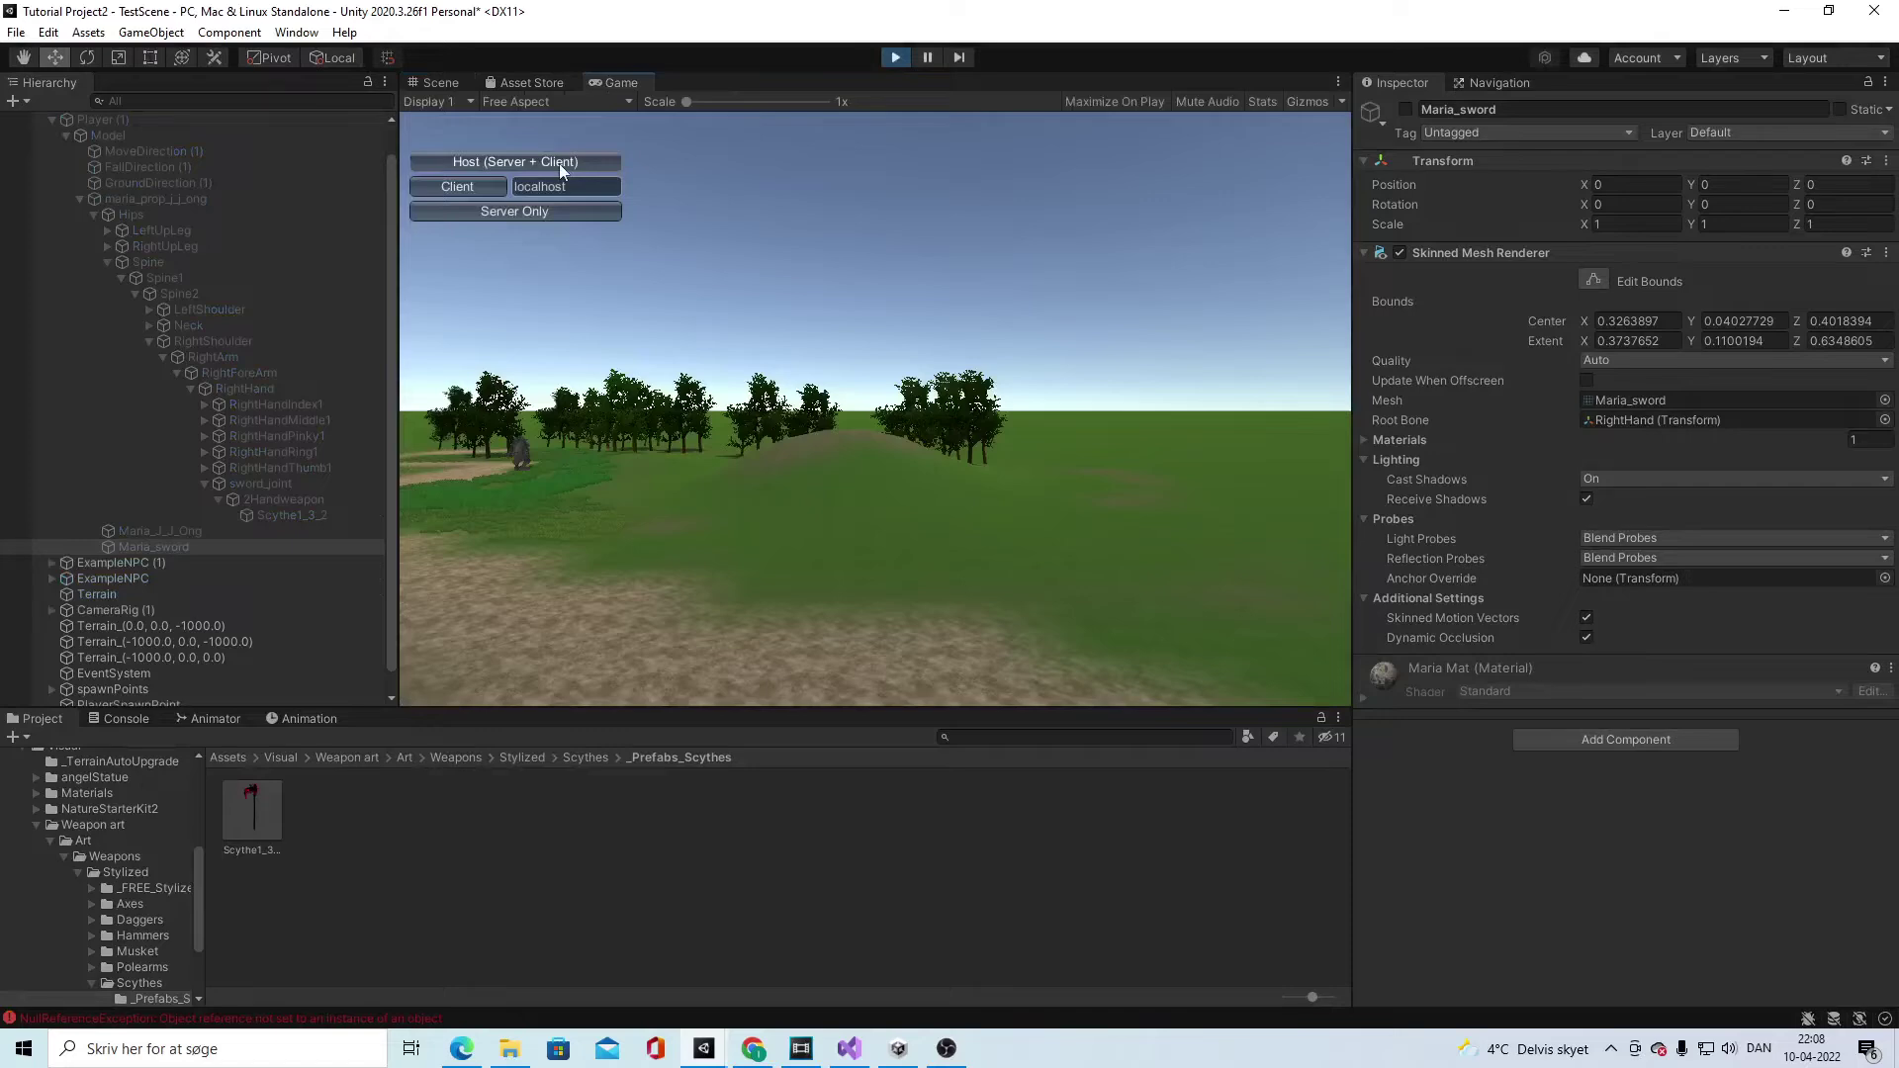
left_click(895, 61)
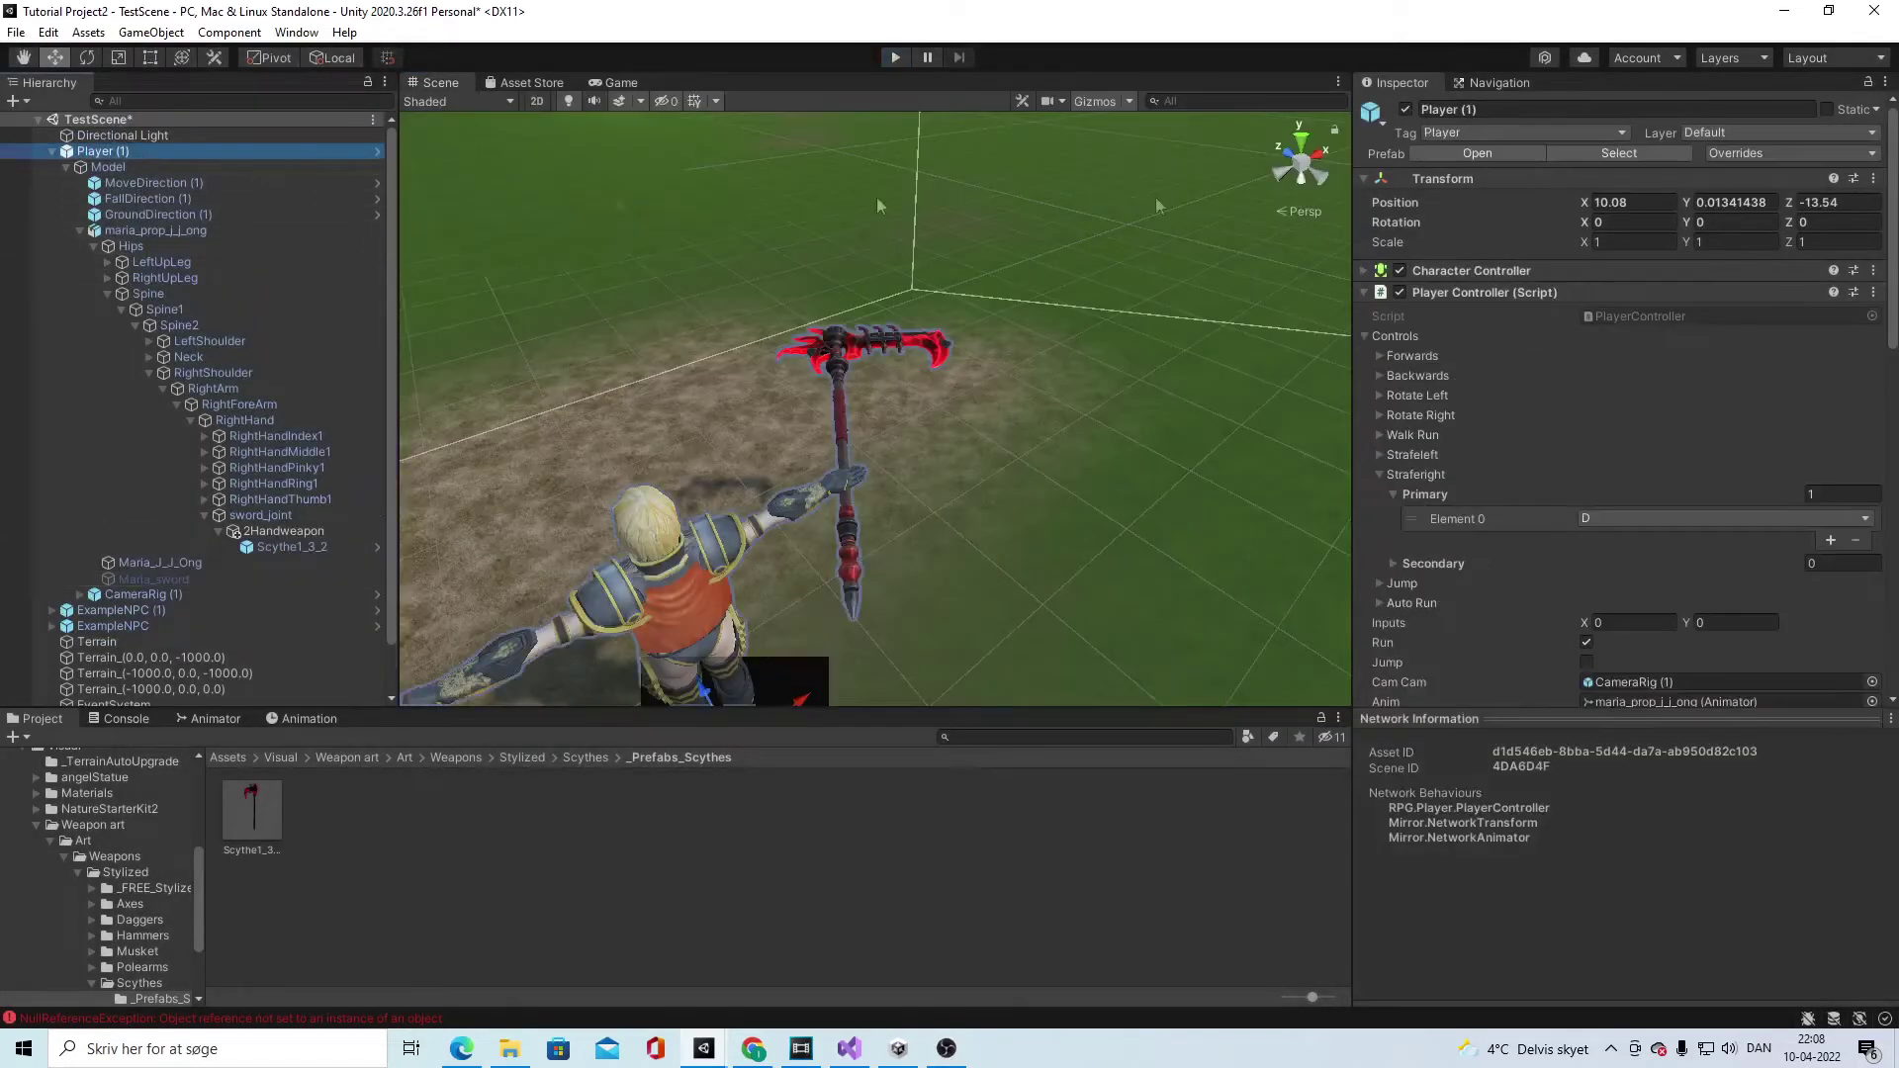
left_click(1735, 154)
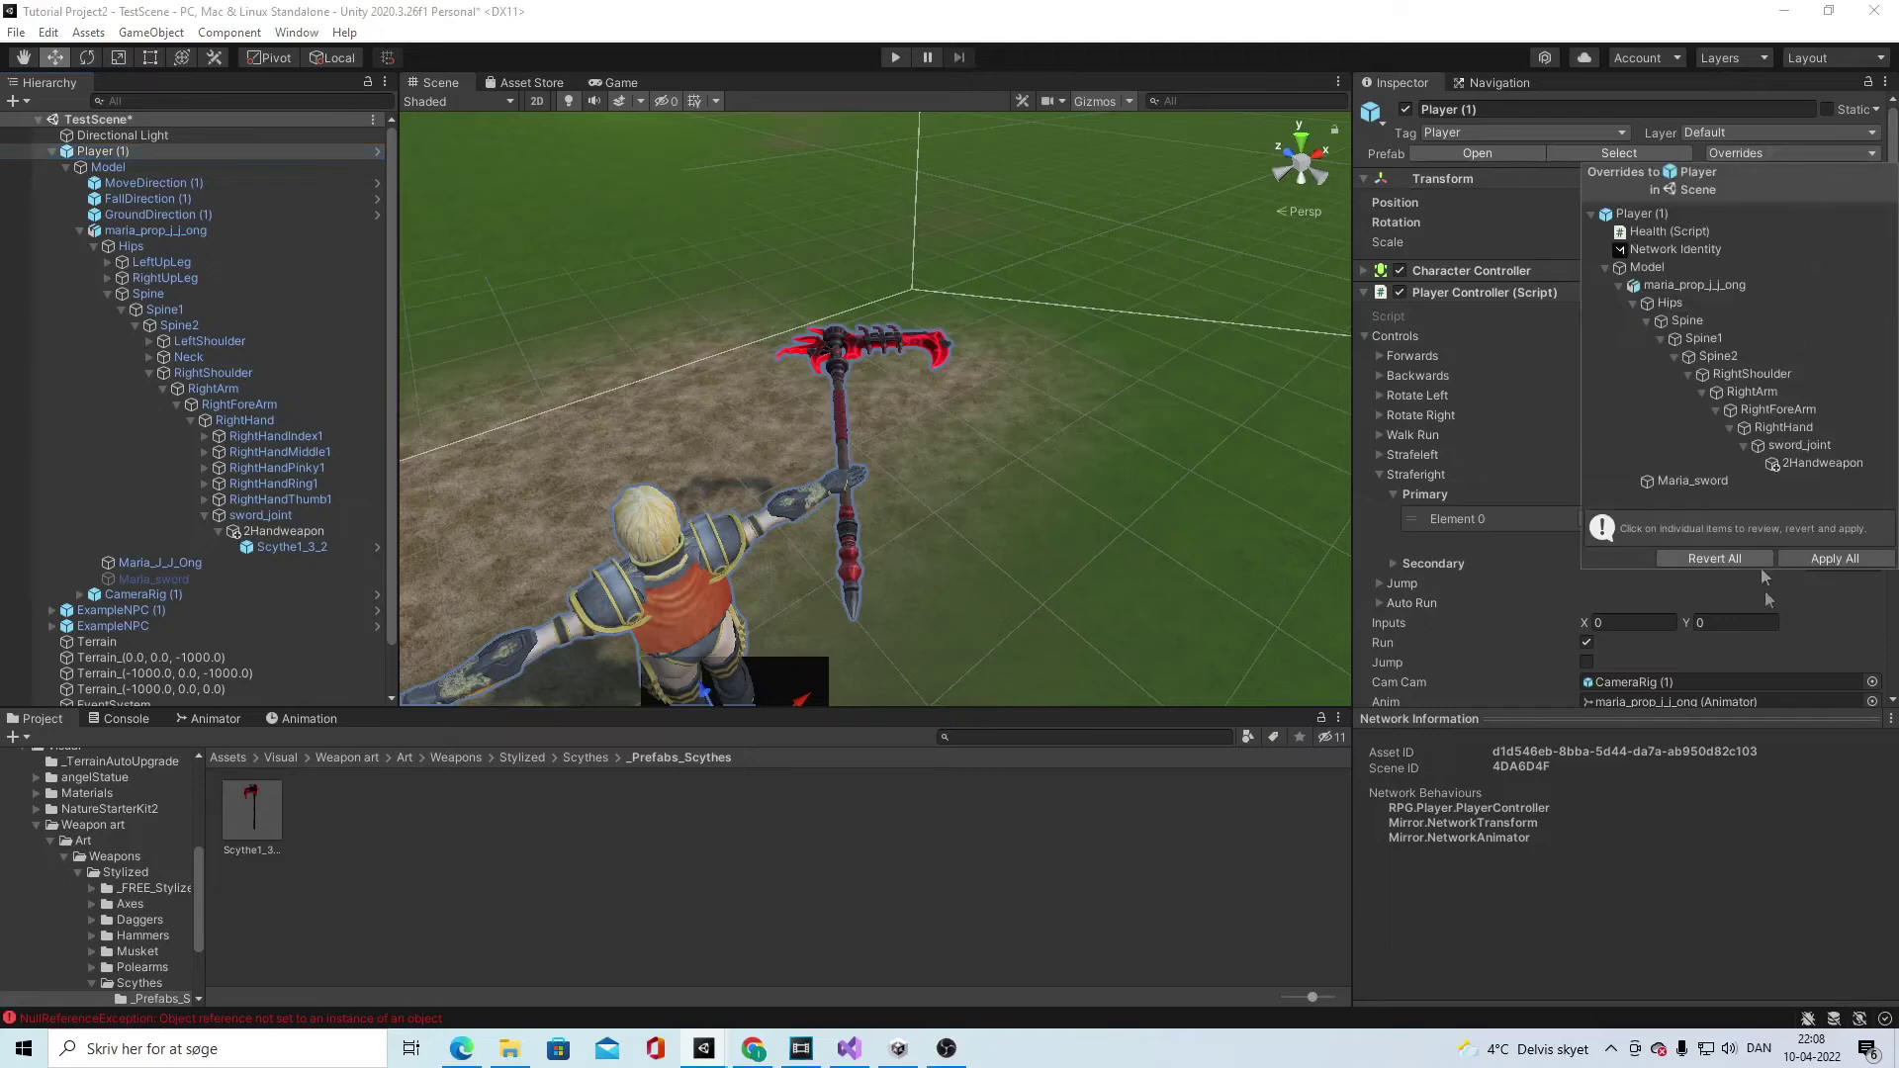
left_click(1834, 558)
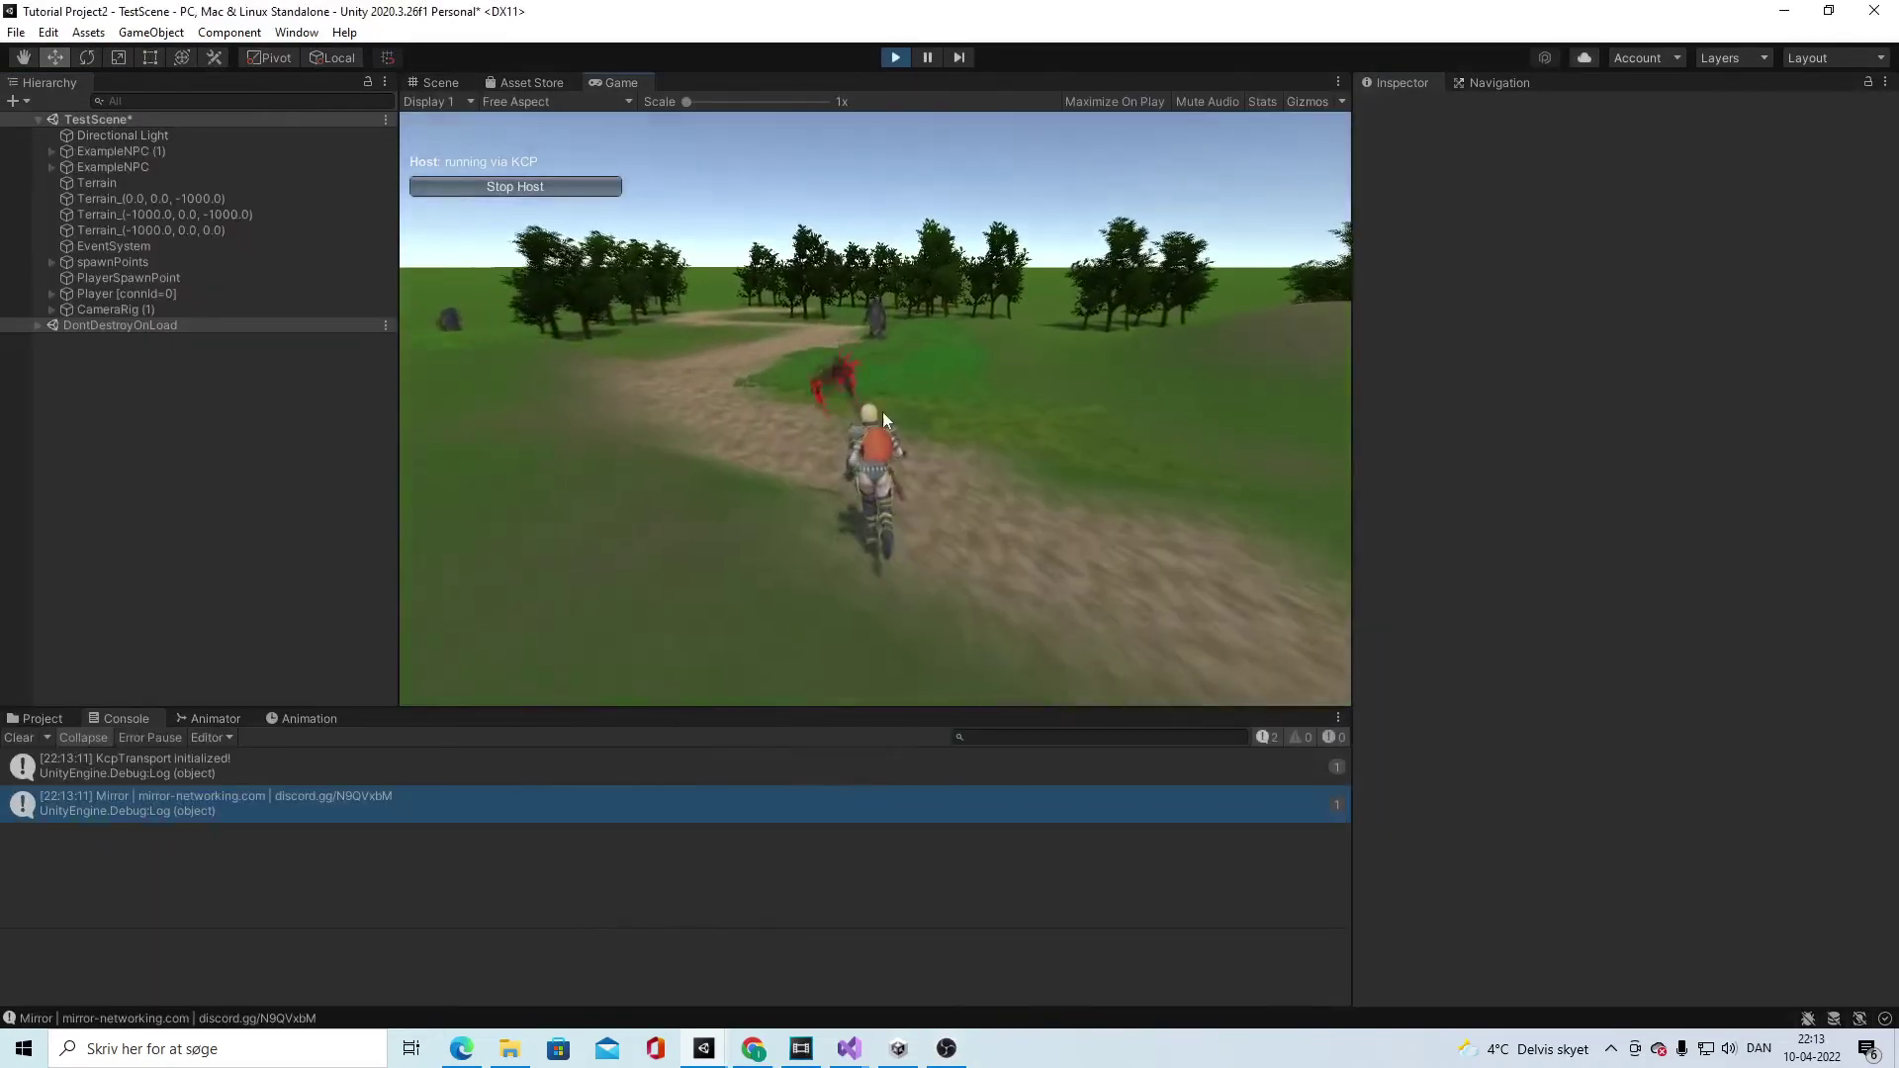
Step: Play-test the scythe by running the player to the goblin and attacking it, and stop play mode
key("w")
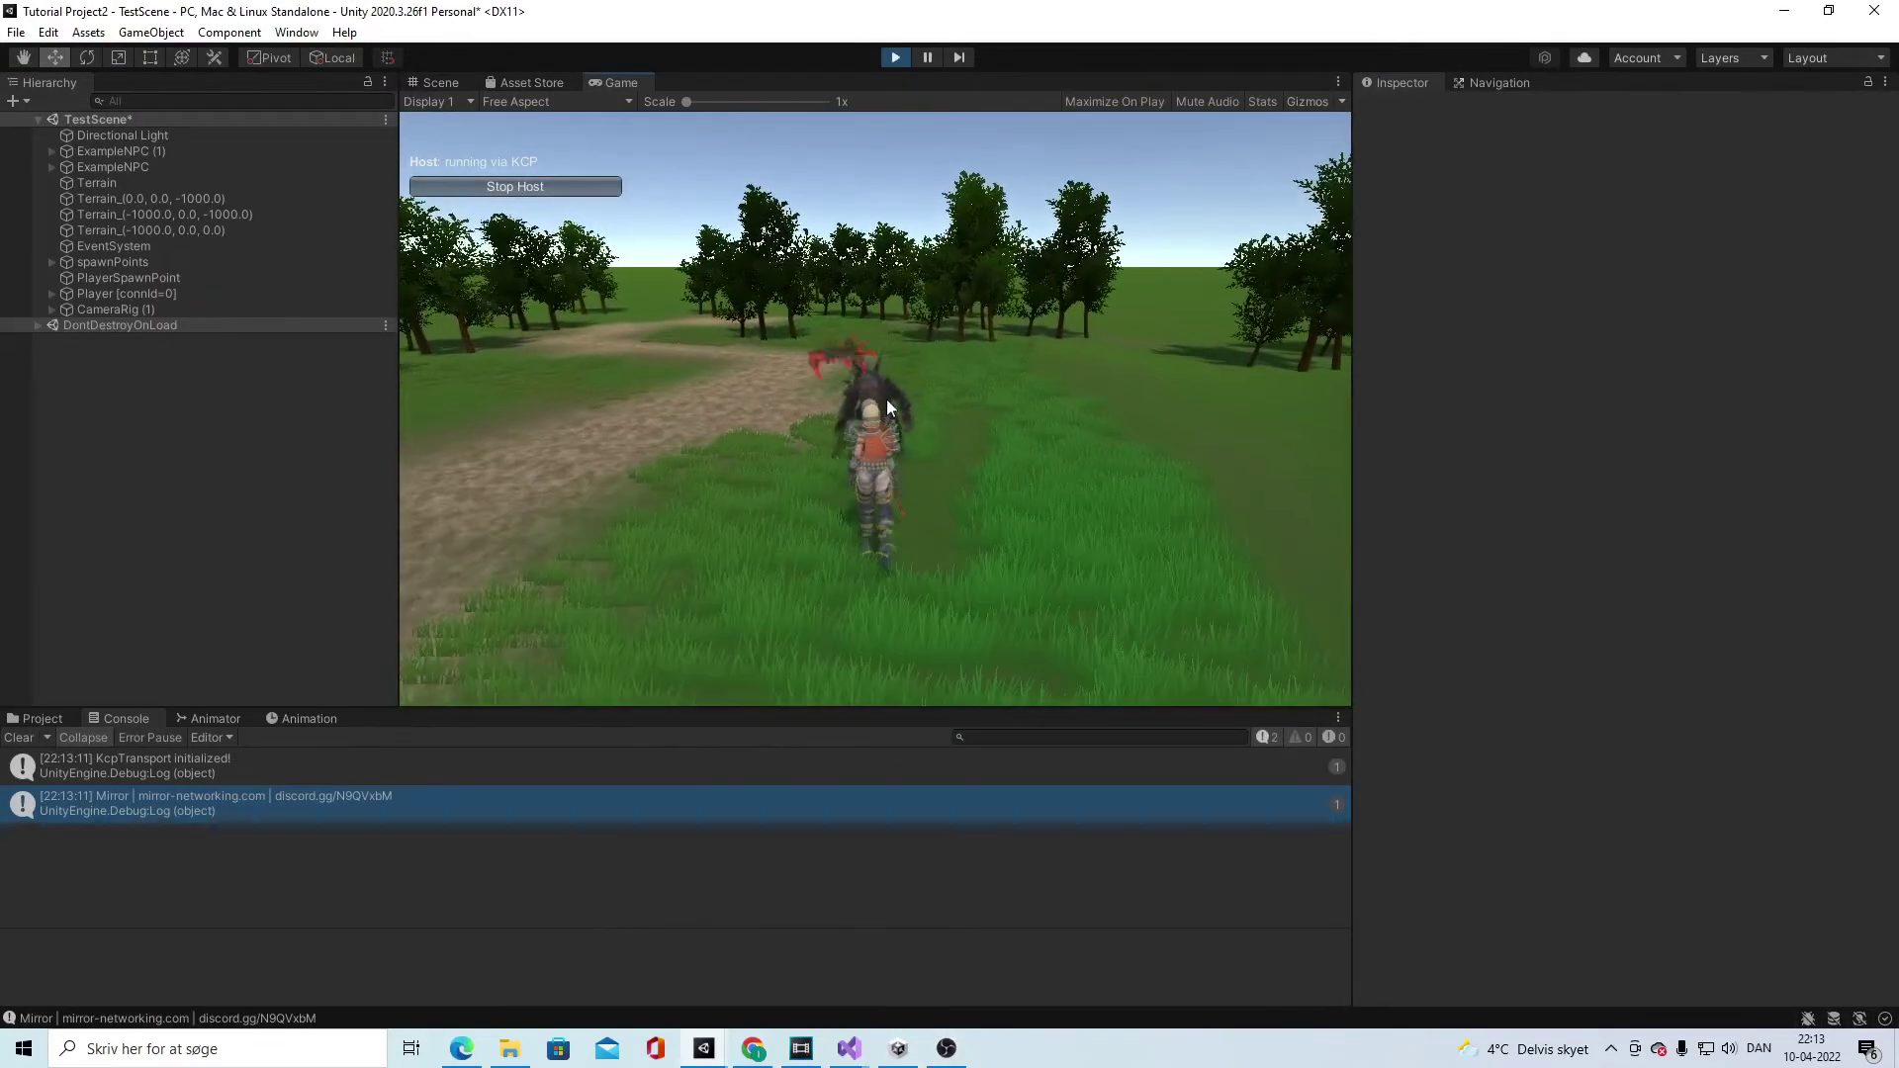
right_click(886, 399)
left_click_drag(886, 400, 459, 440)
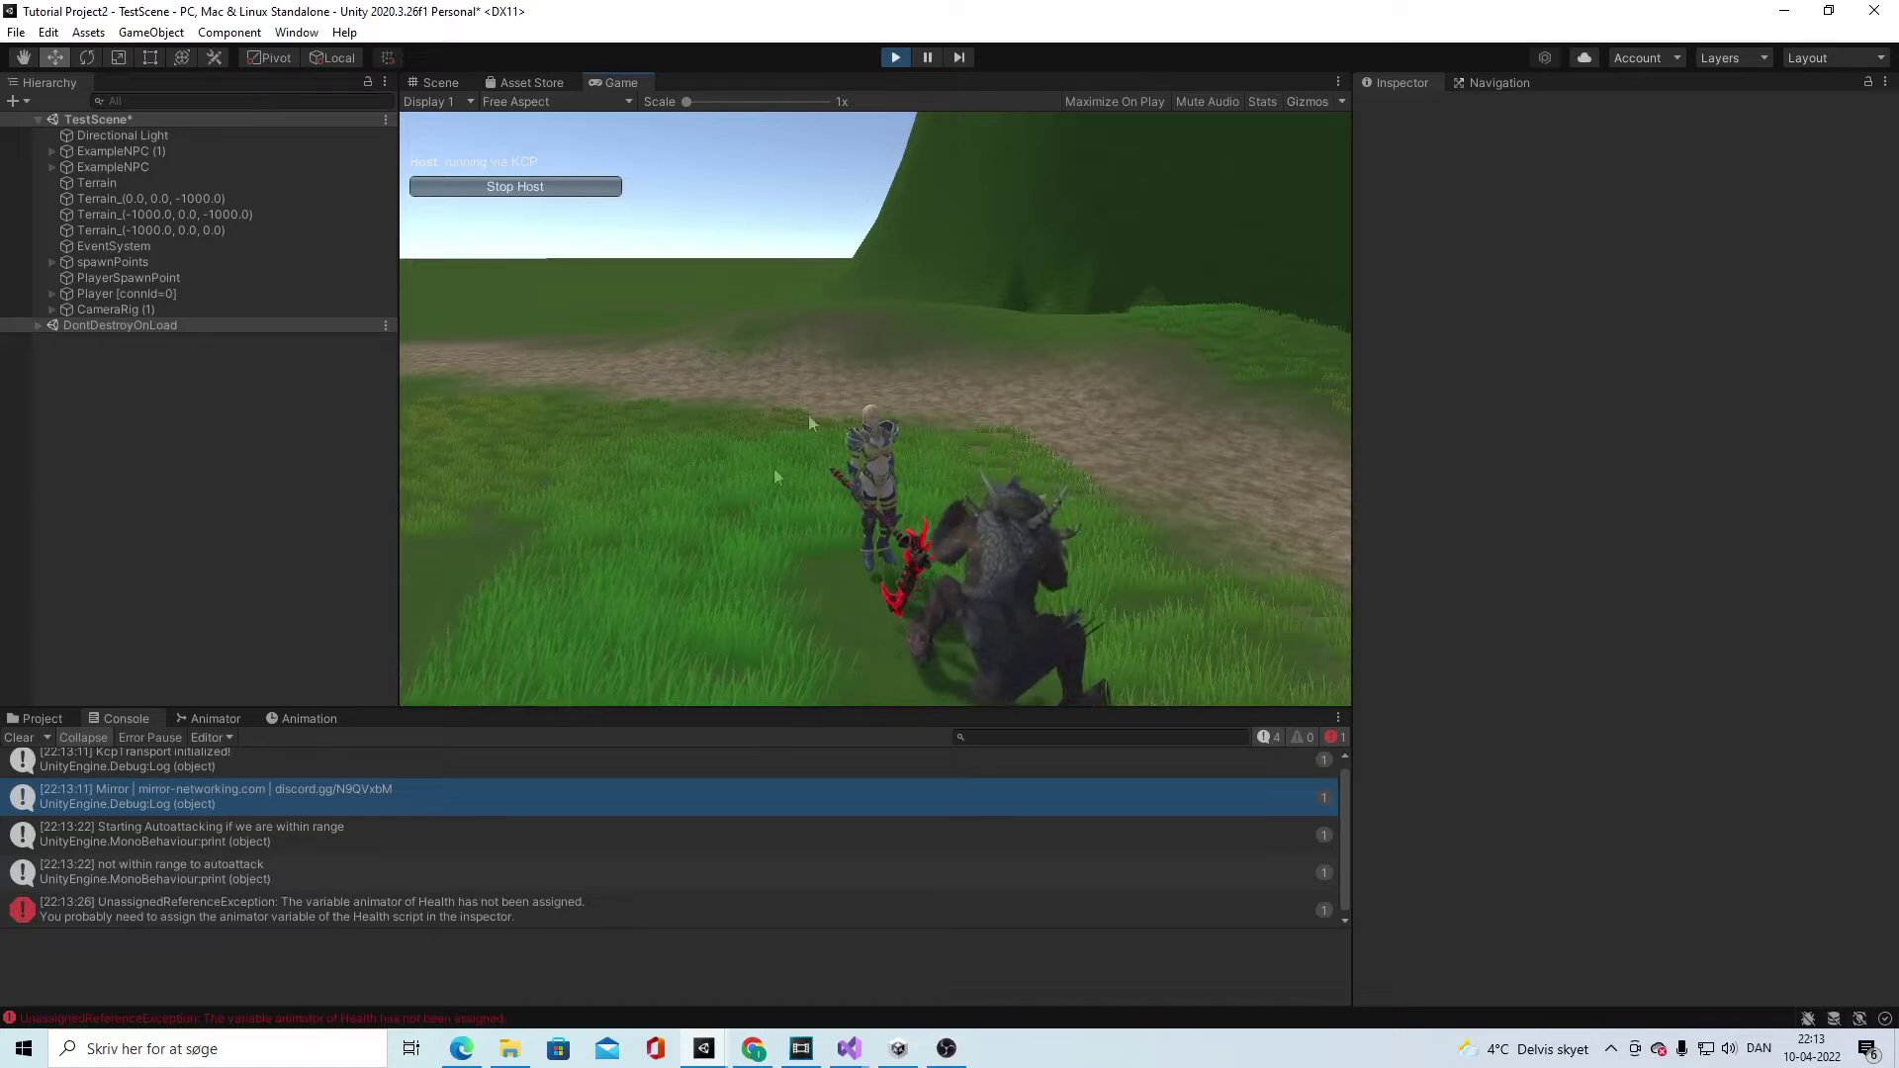
left_click(895, 58)
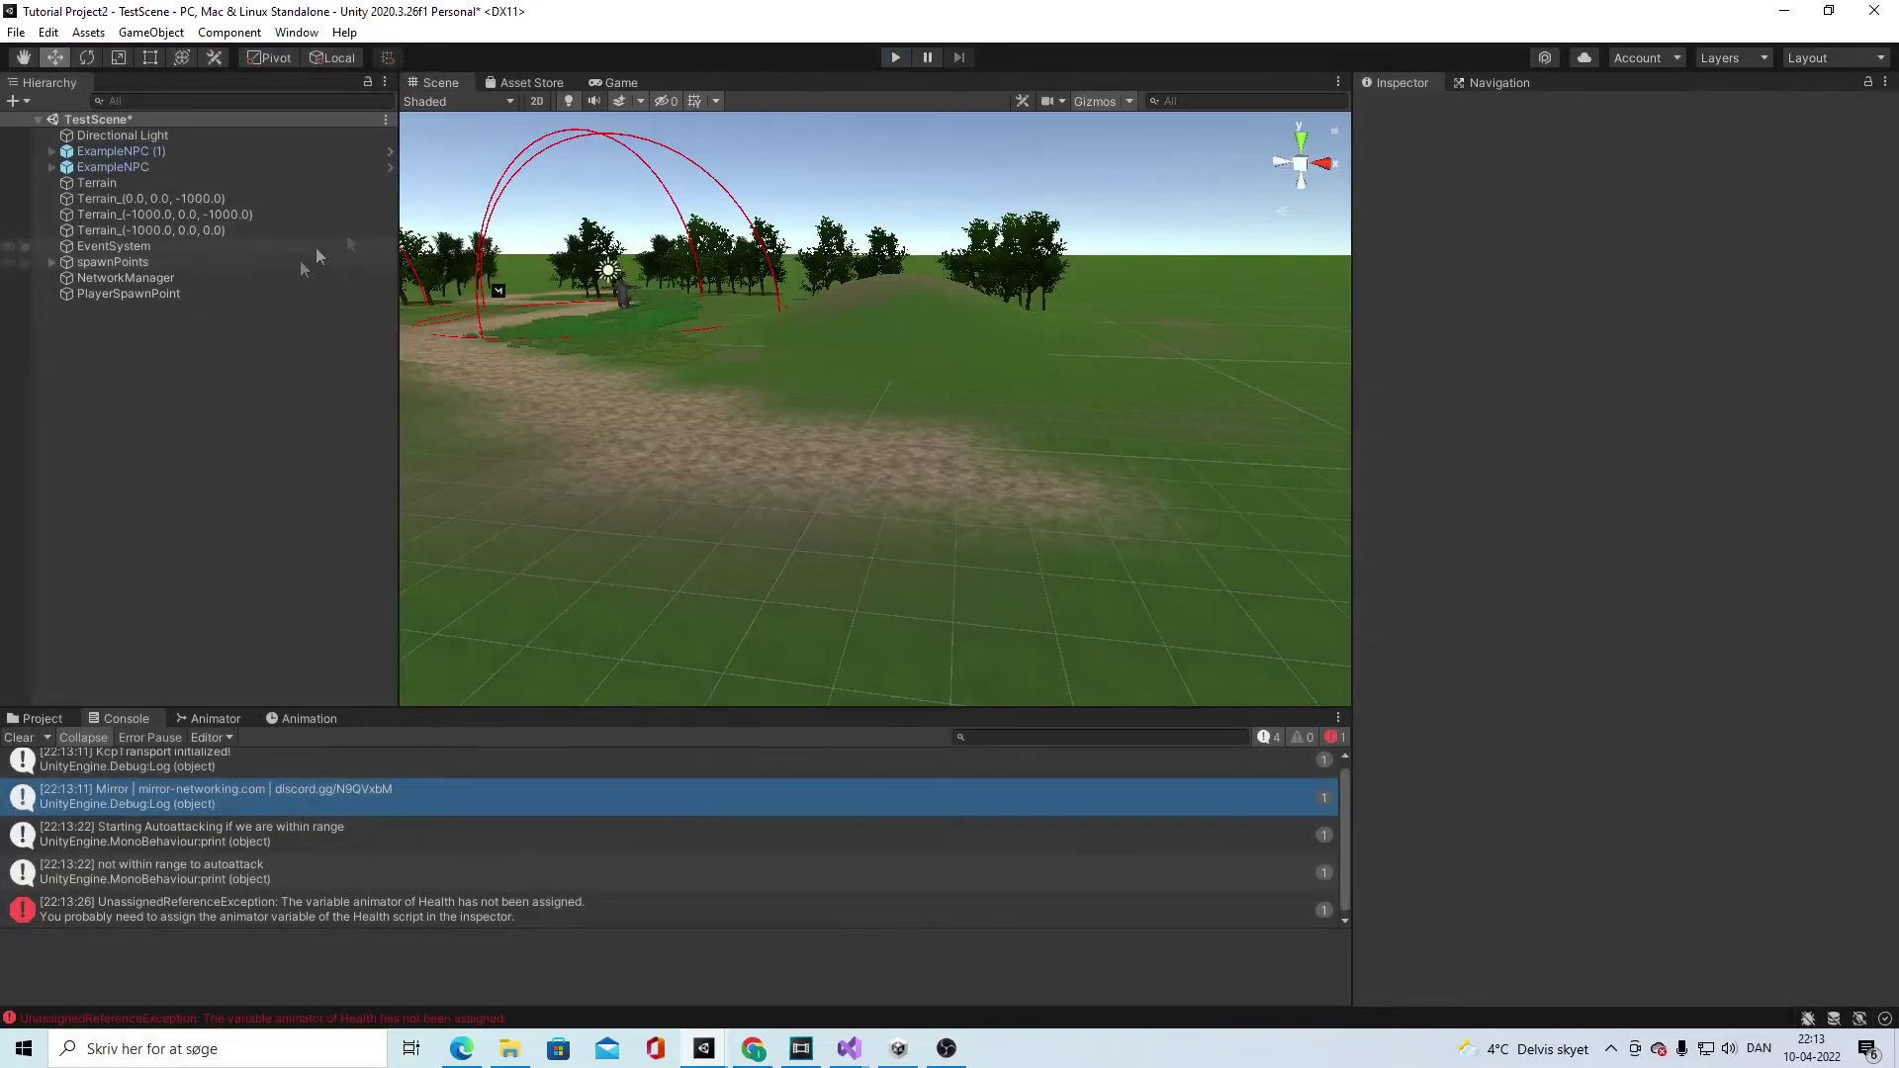
Step: Assign goblin_d_shareyko under ExampleNPC as the Animator of its own Health script
left_click(162, 166)
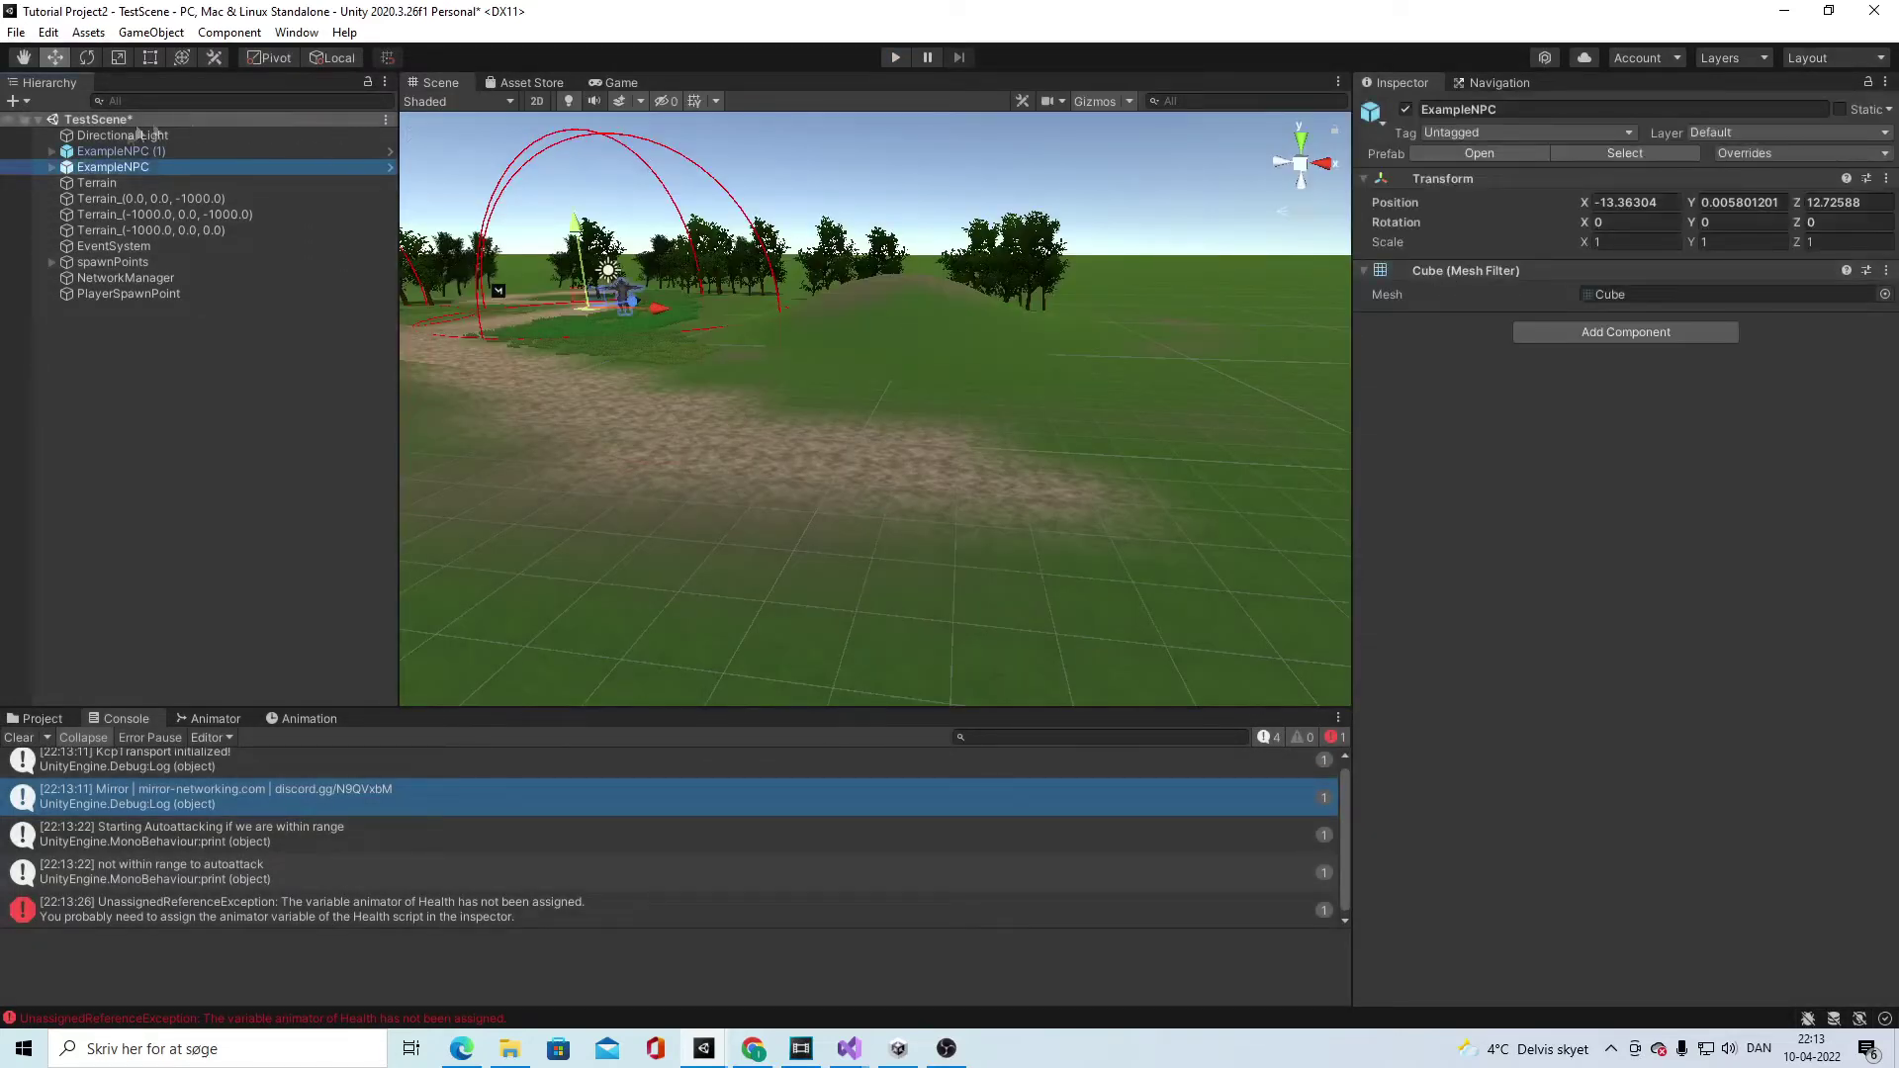
left_click(51, 166)
left_click(139, 183)
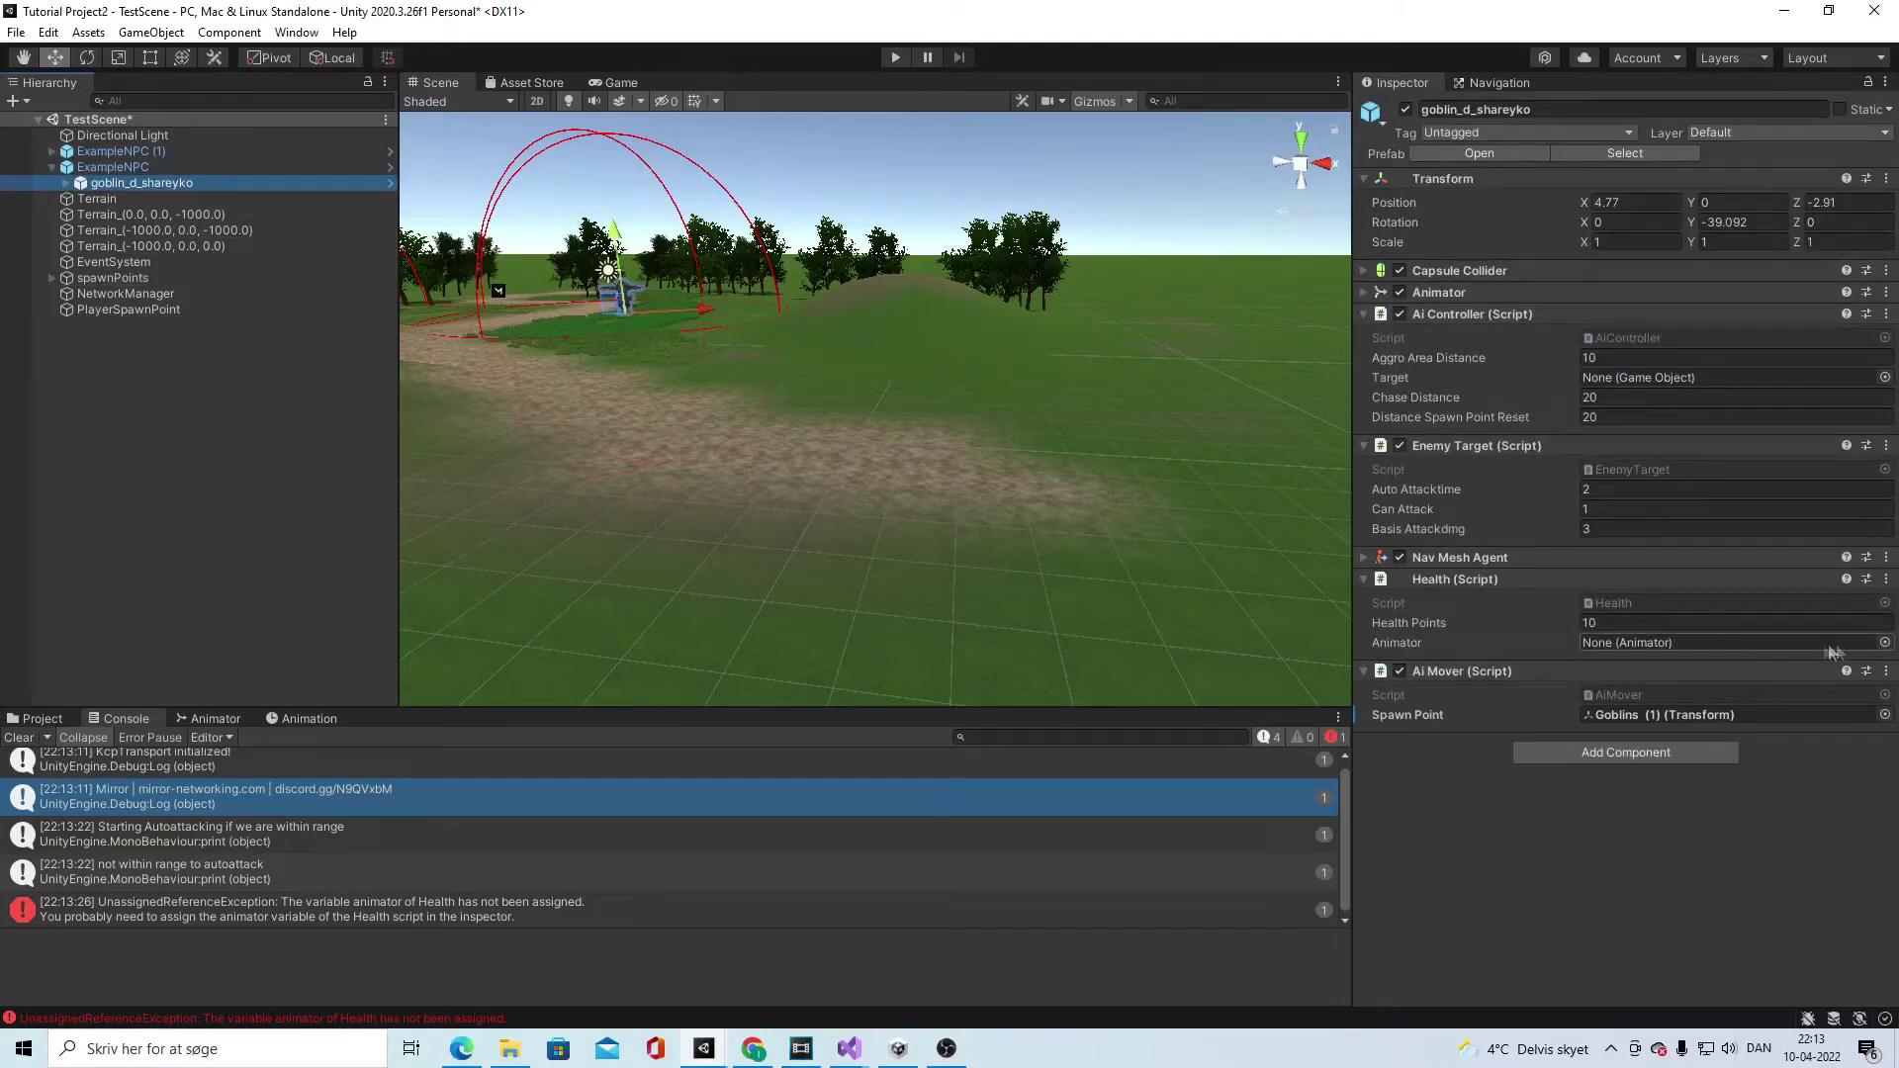
left_click(1883, 643)
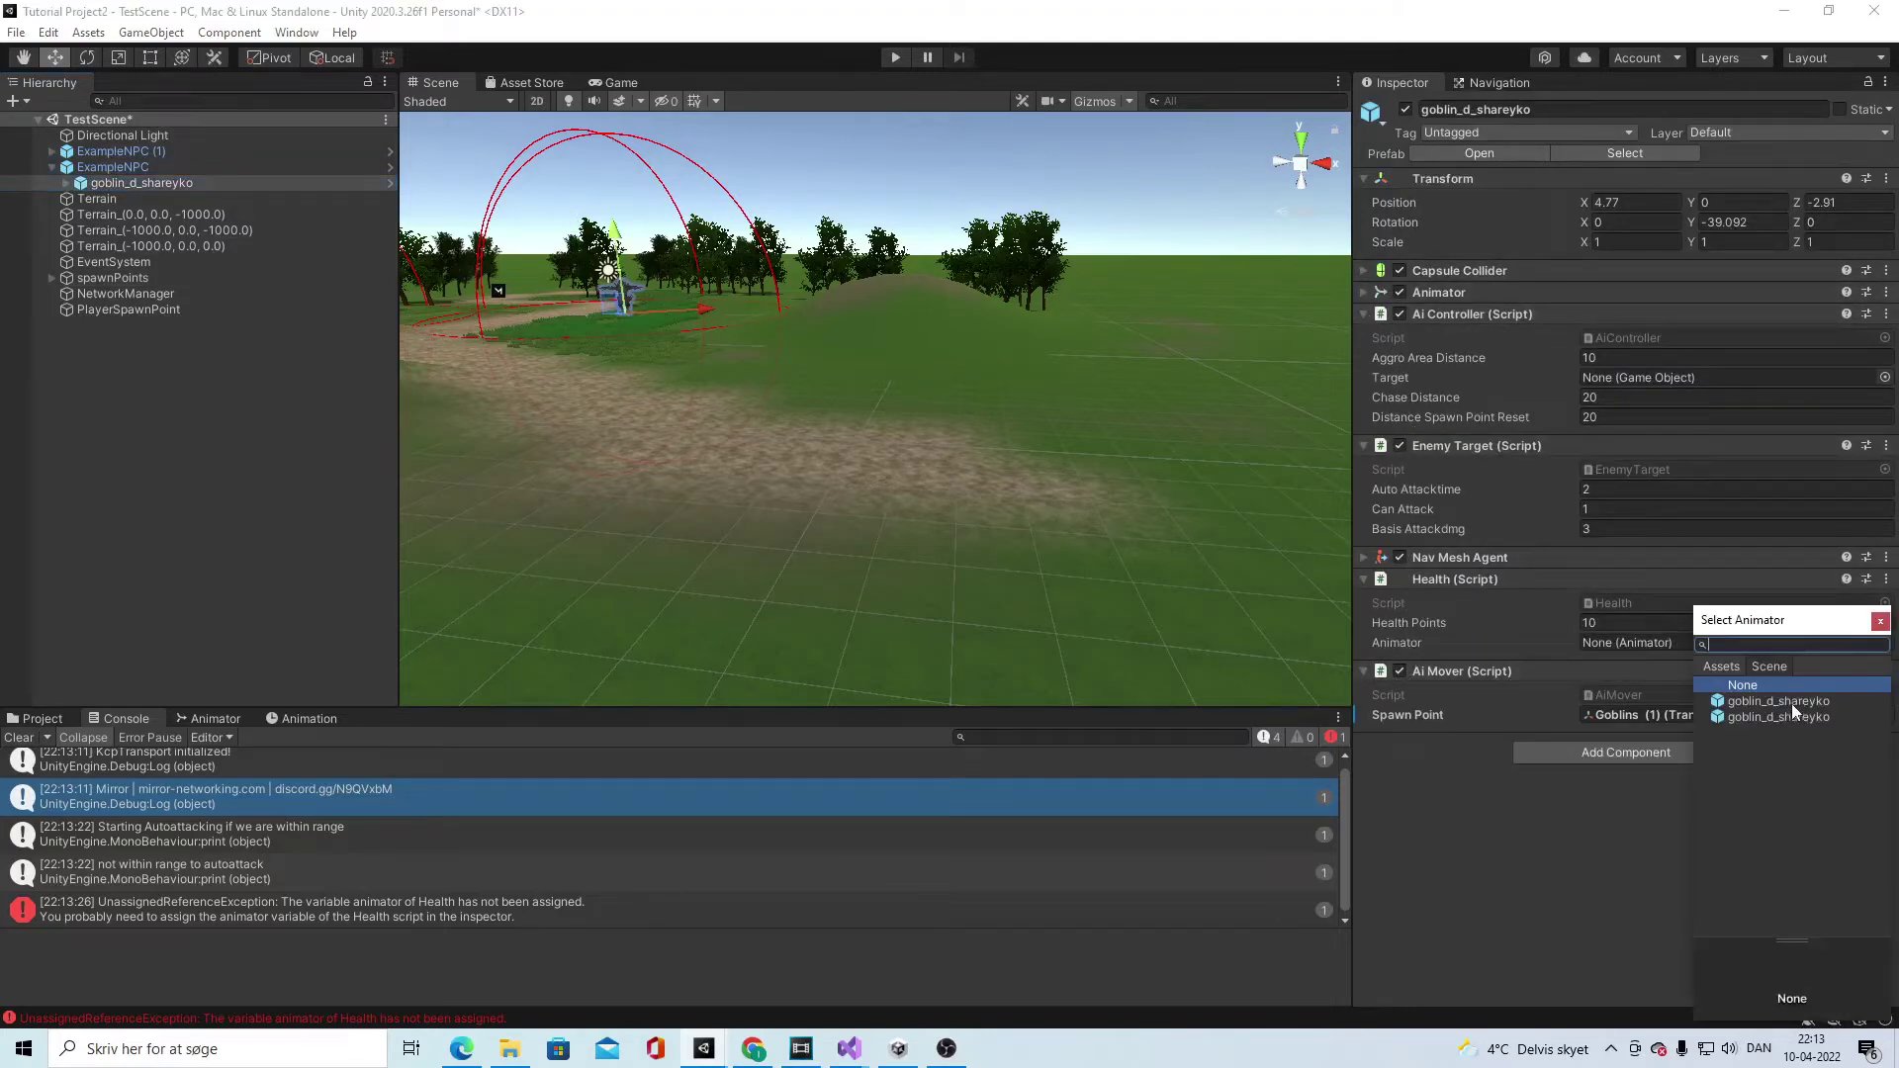
left_click(1881, 624)
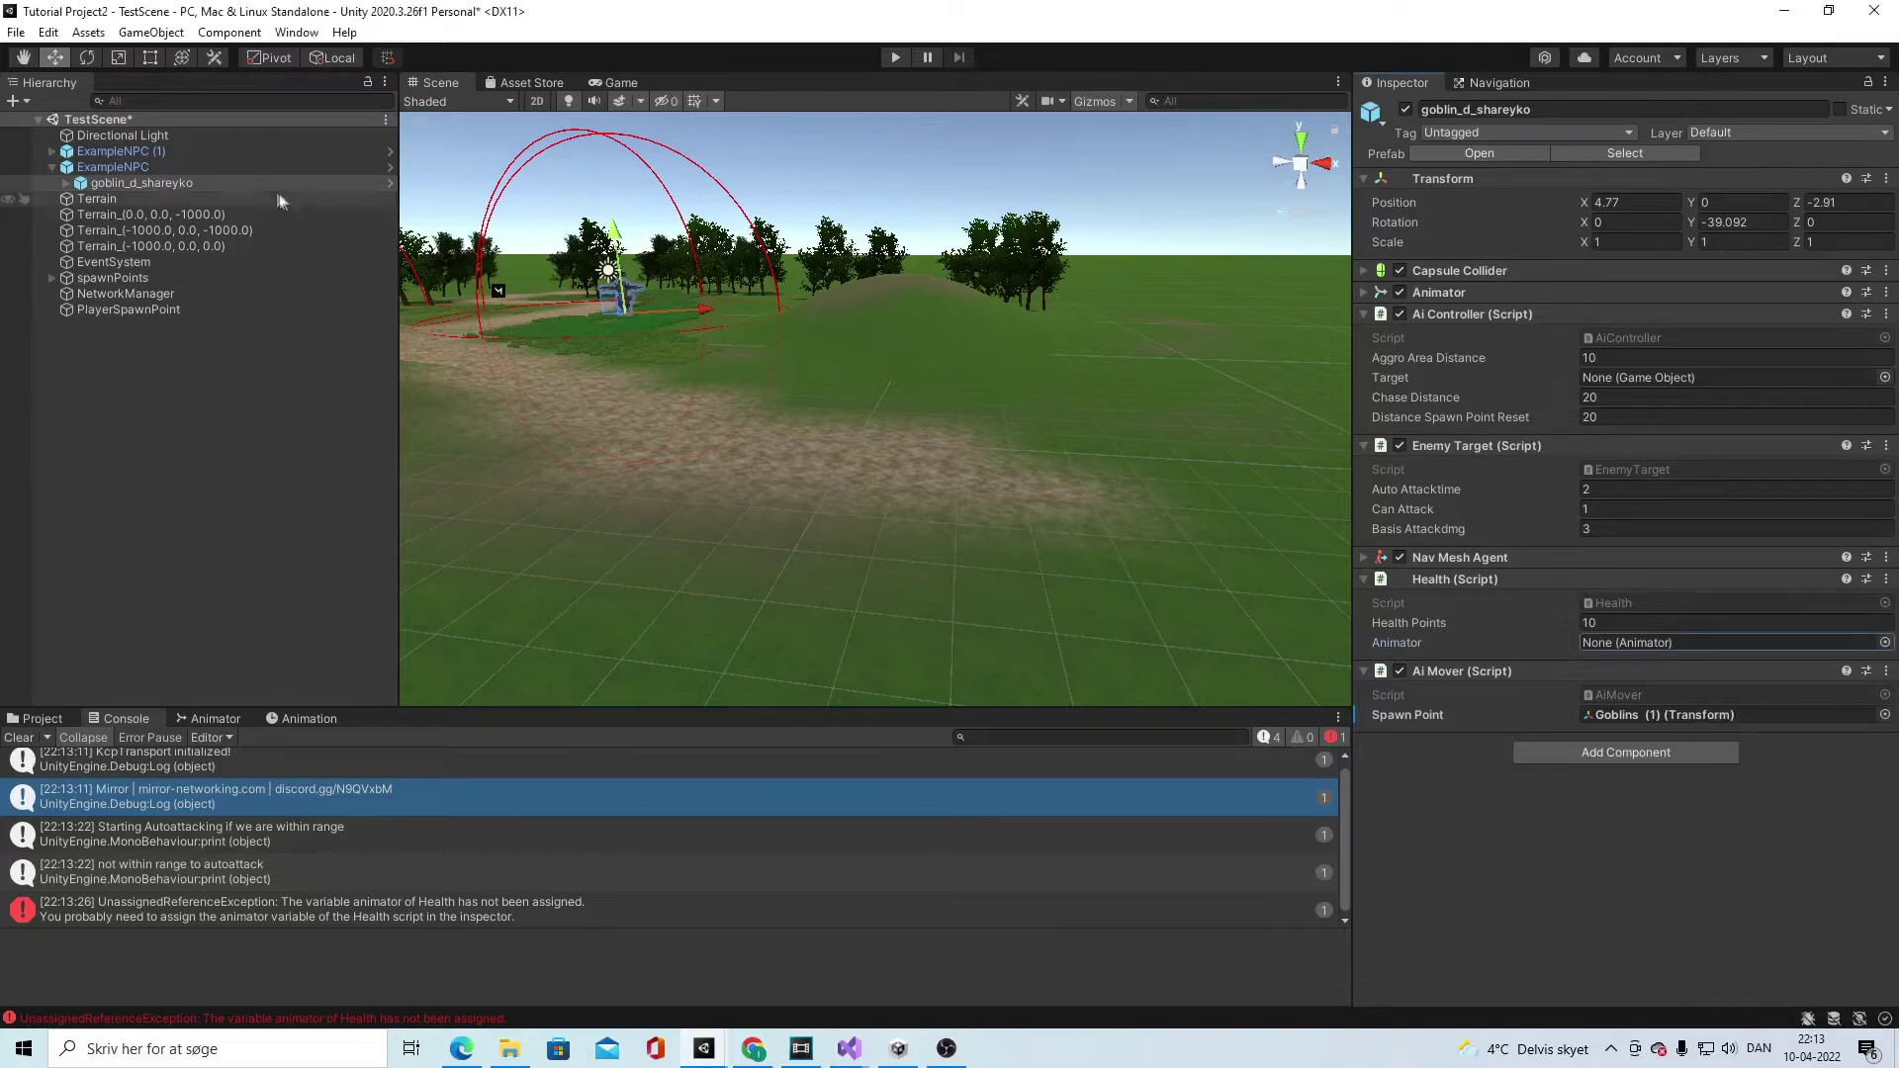
mouse_move(121, 182)
left_mouse_down()
mouse_move(1088, 445)
mouse_move(1592, 645)
mouse_move(1573, 643)
left_mouse_up()
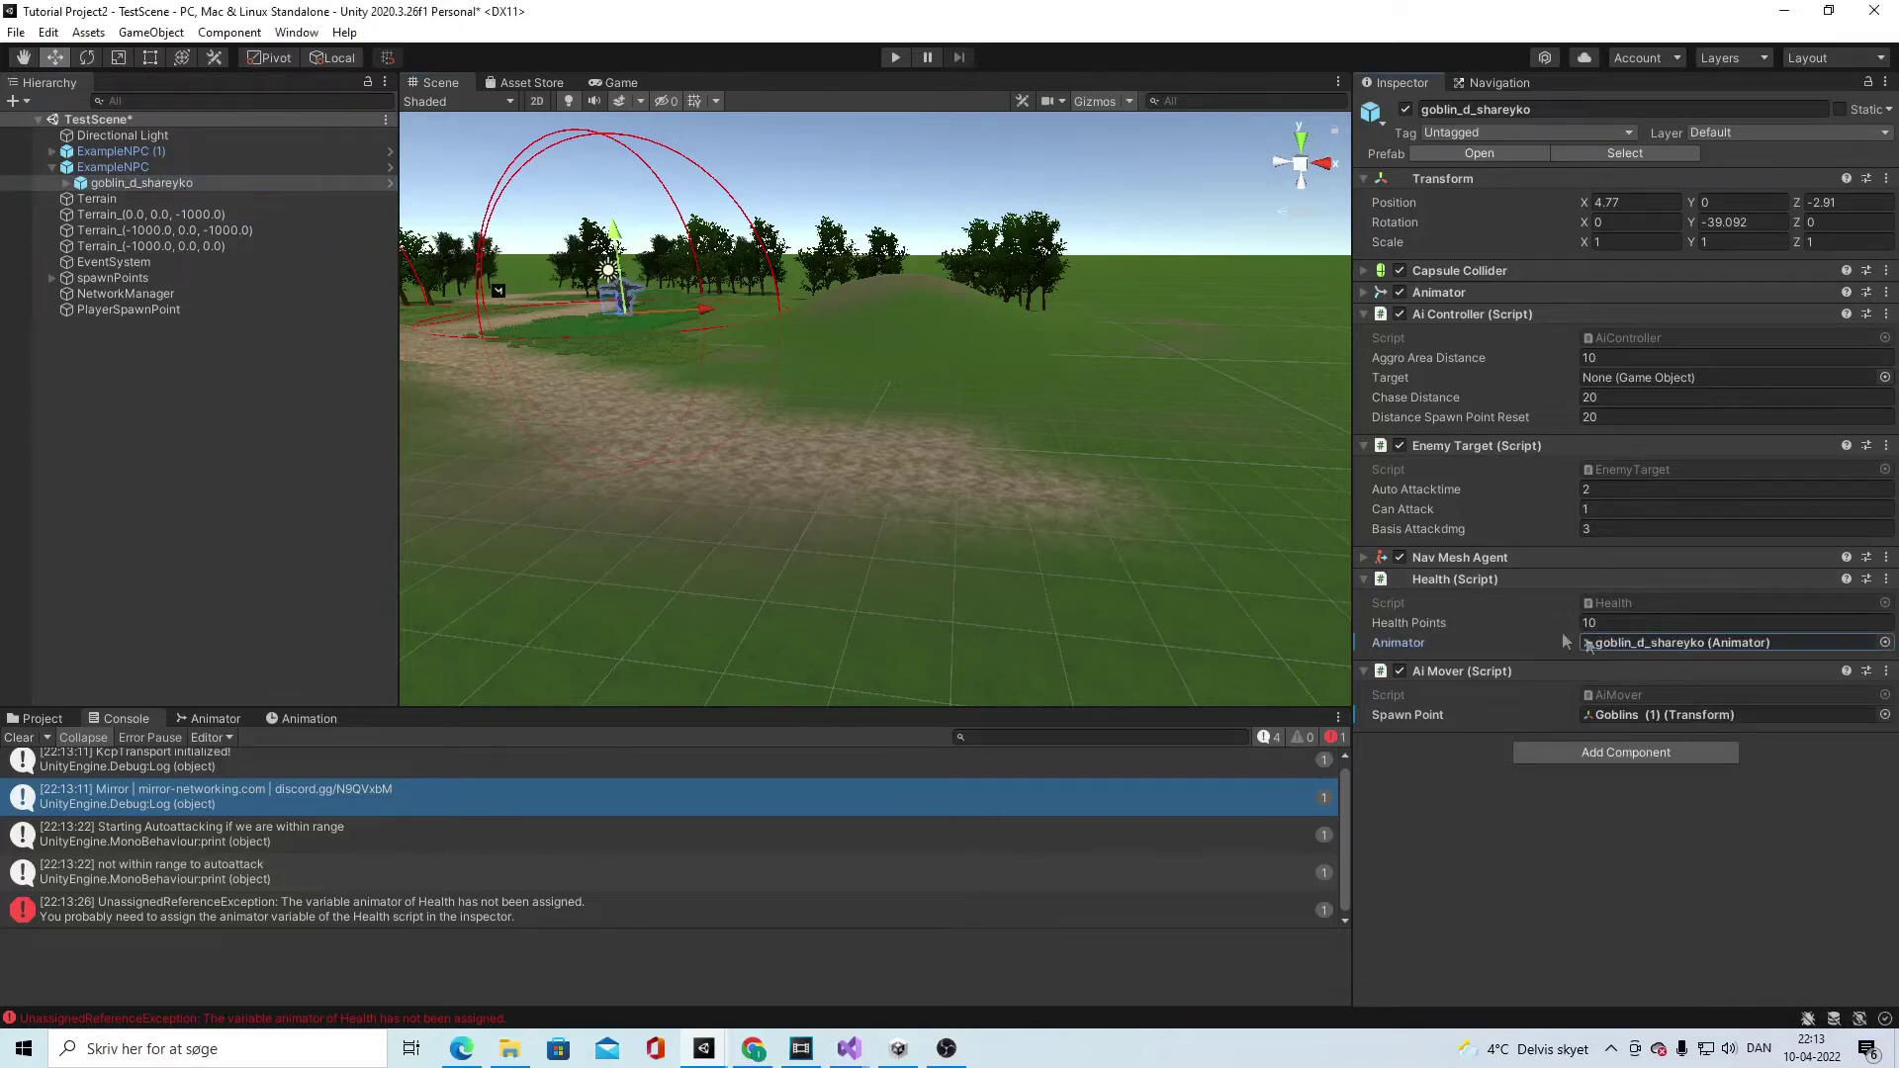
Step: Assign goblin_d_shareyko under ExampleNPC (1) as the Animator of its own Health script
left_click(52, 153)
left_click(101, 170)
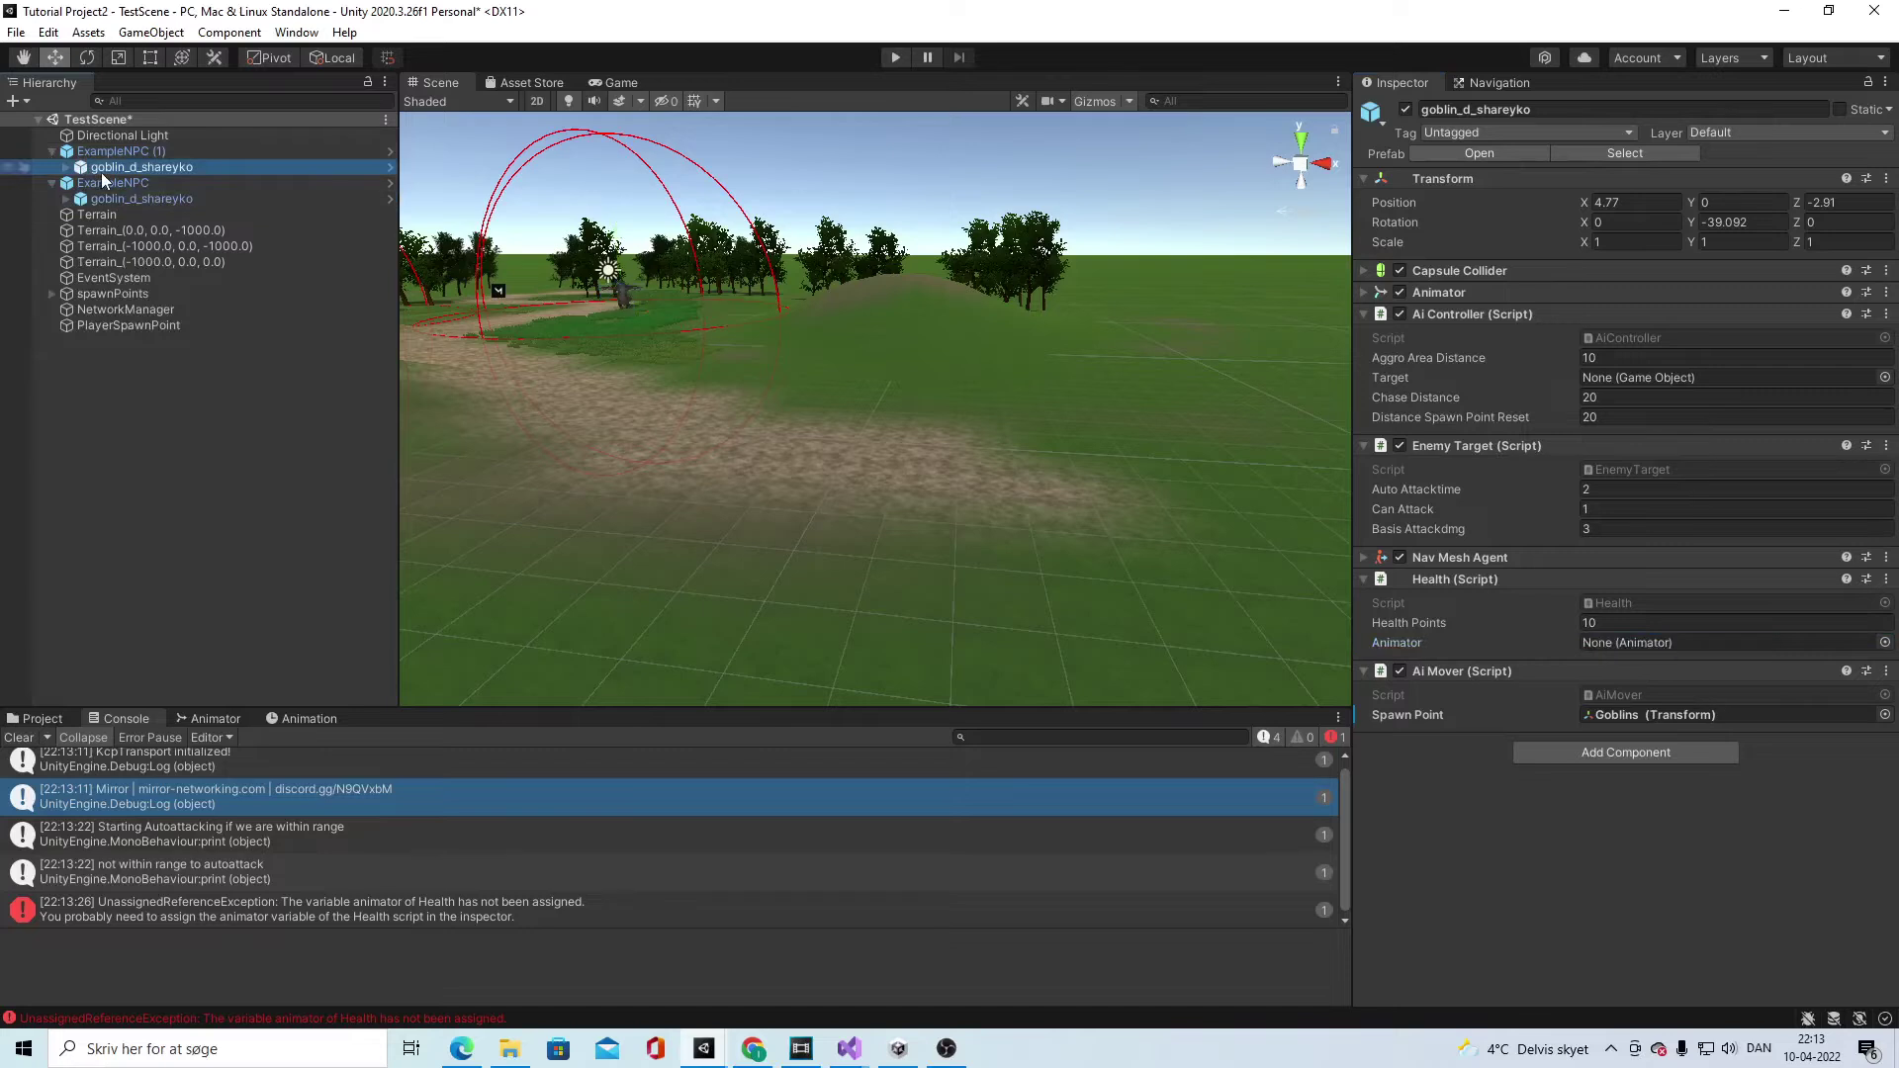
left_click_drag(89, 154, 319, 226)
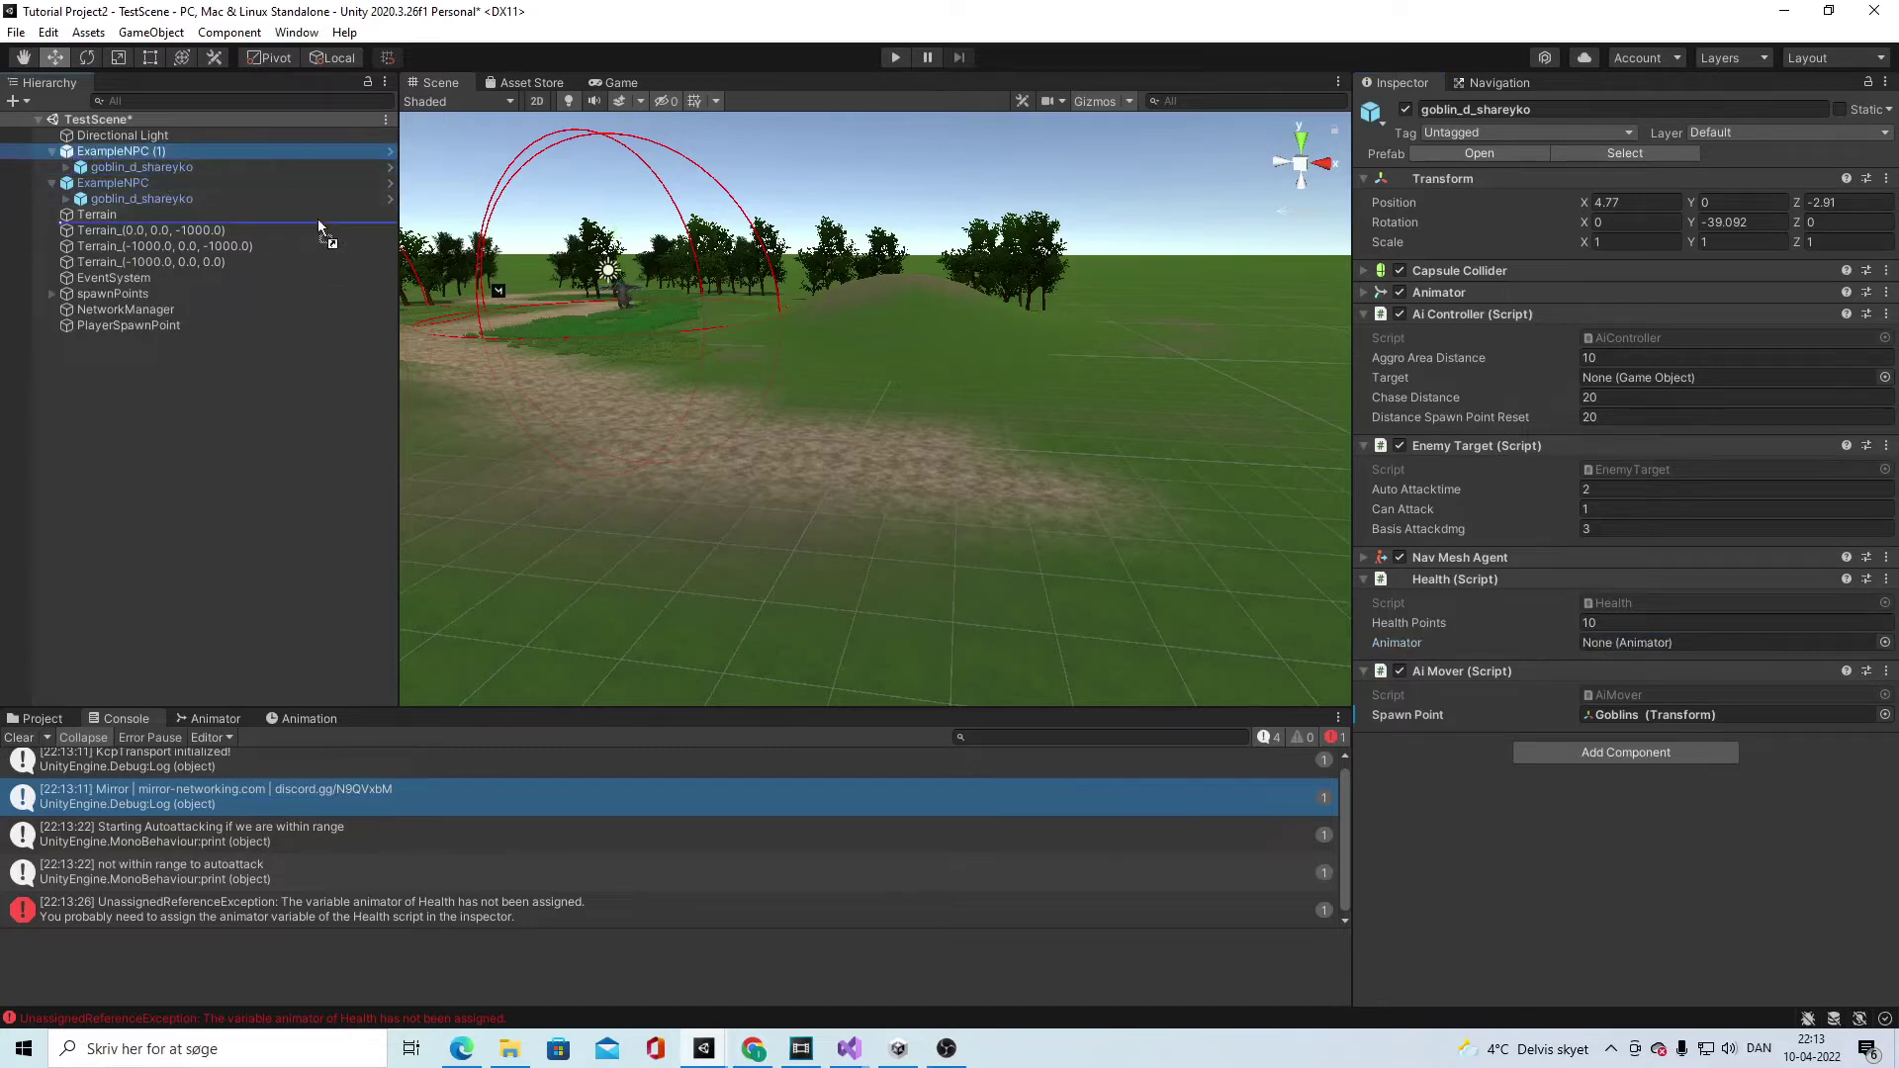
left_click(146, 167)
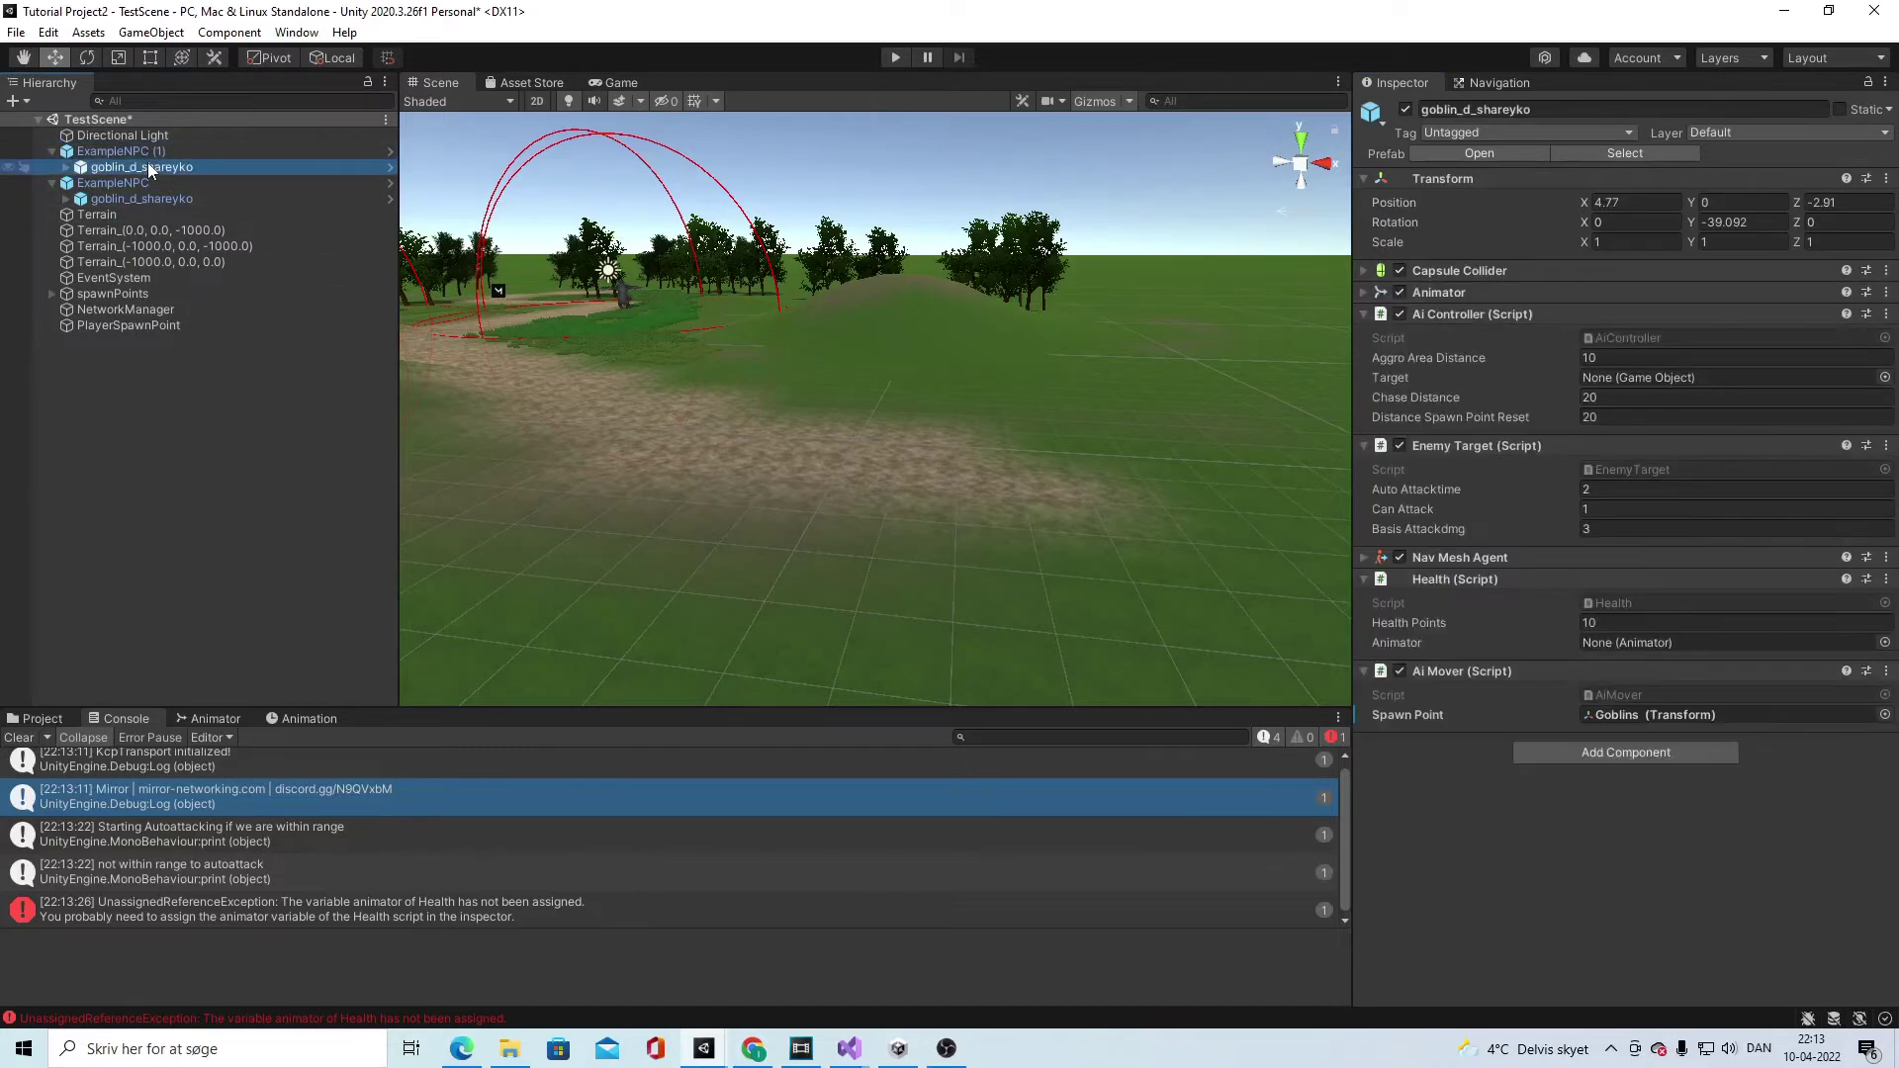
mouse_move(146, 168)
left_mouse_down()
mouse_move(890, 415)
mouse_move(1681, 643)
left_mouse_up()
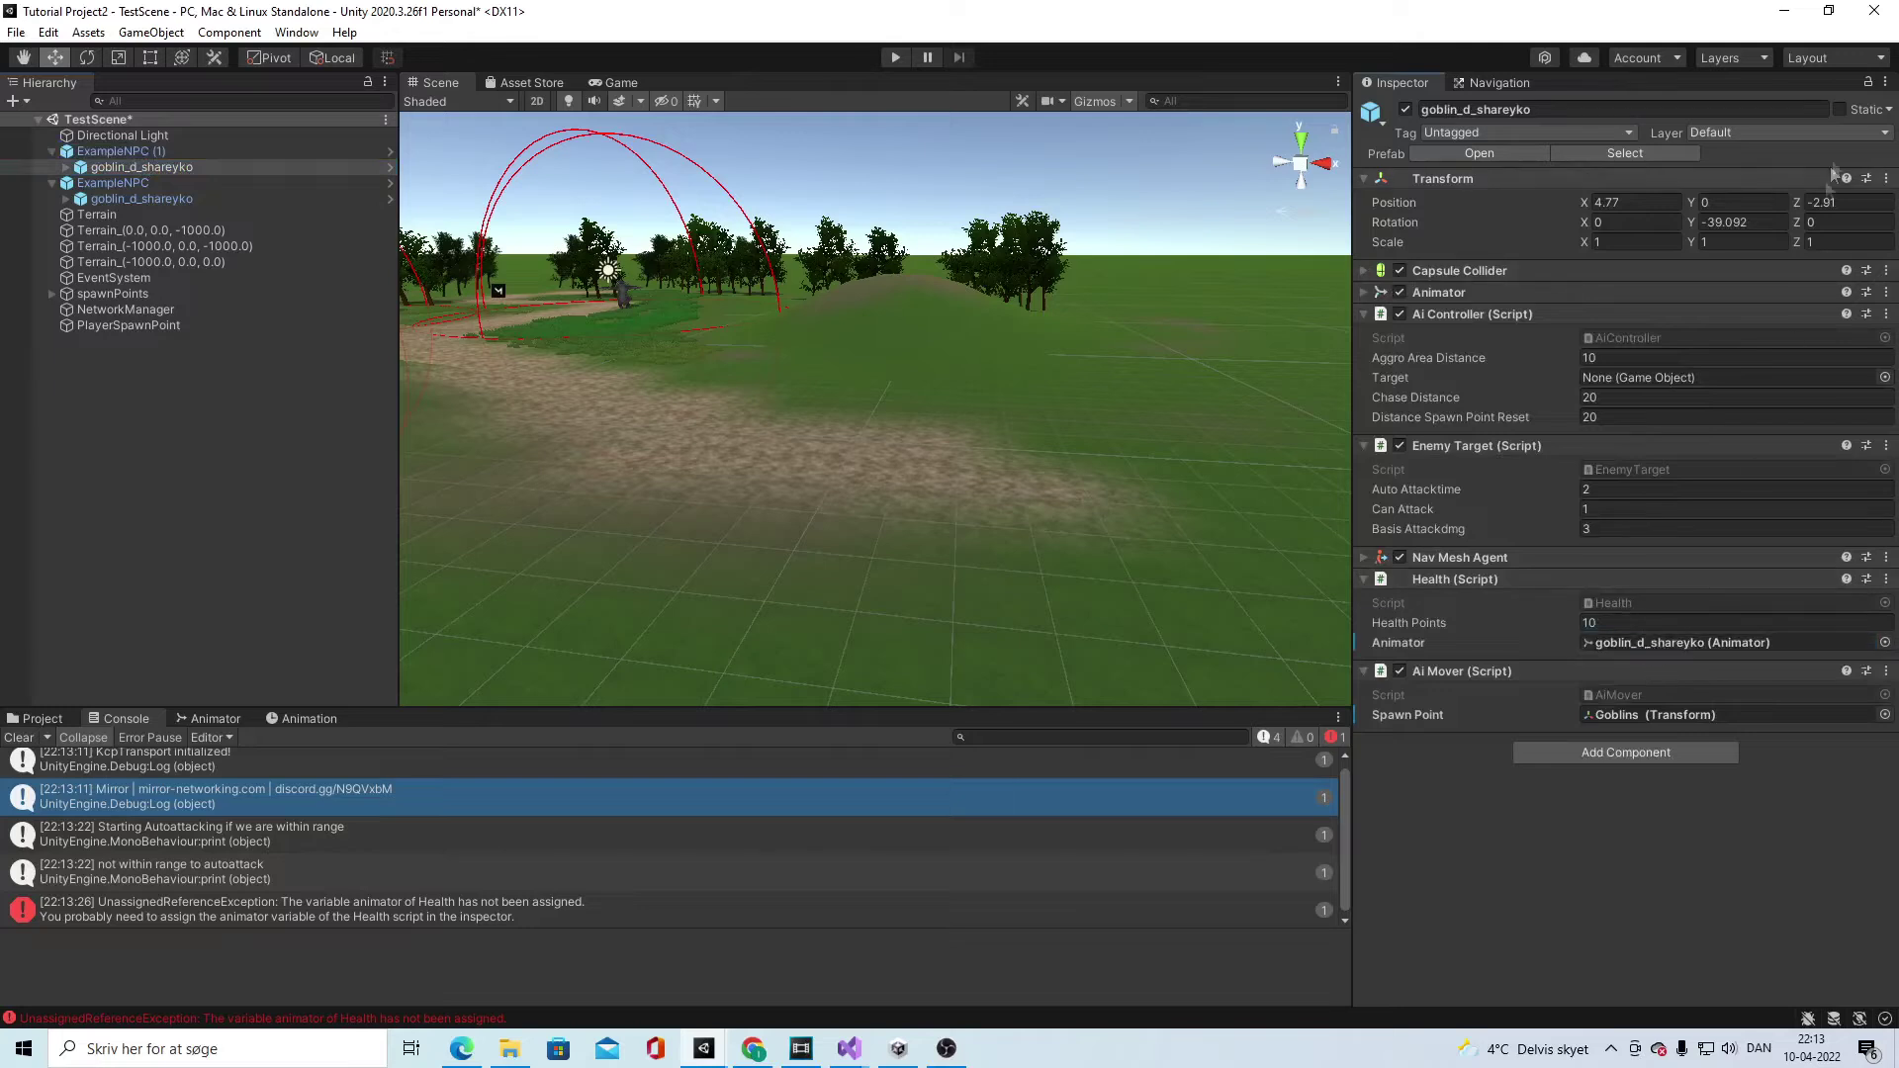
Step: Apply all of ExampleNPC (1)'s overrides to its prefab
left_click(1863, 135)
left_click(1864, 135)
left_click(156, 152)
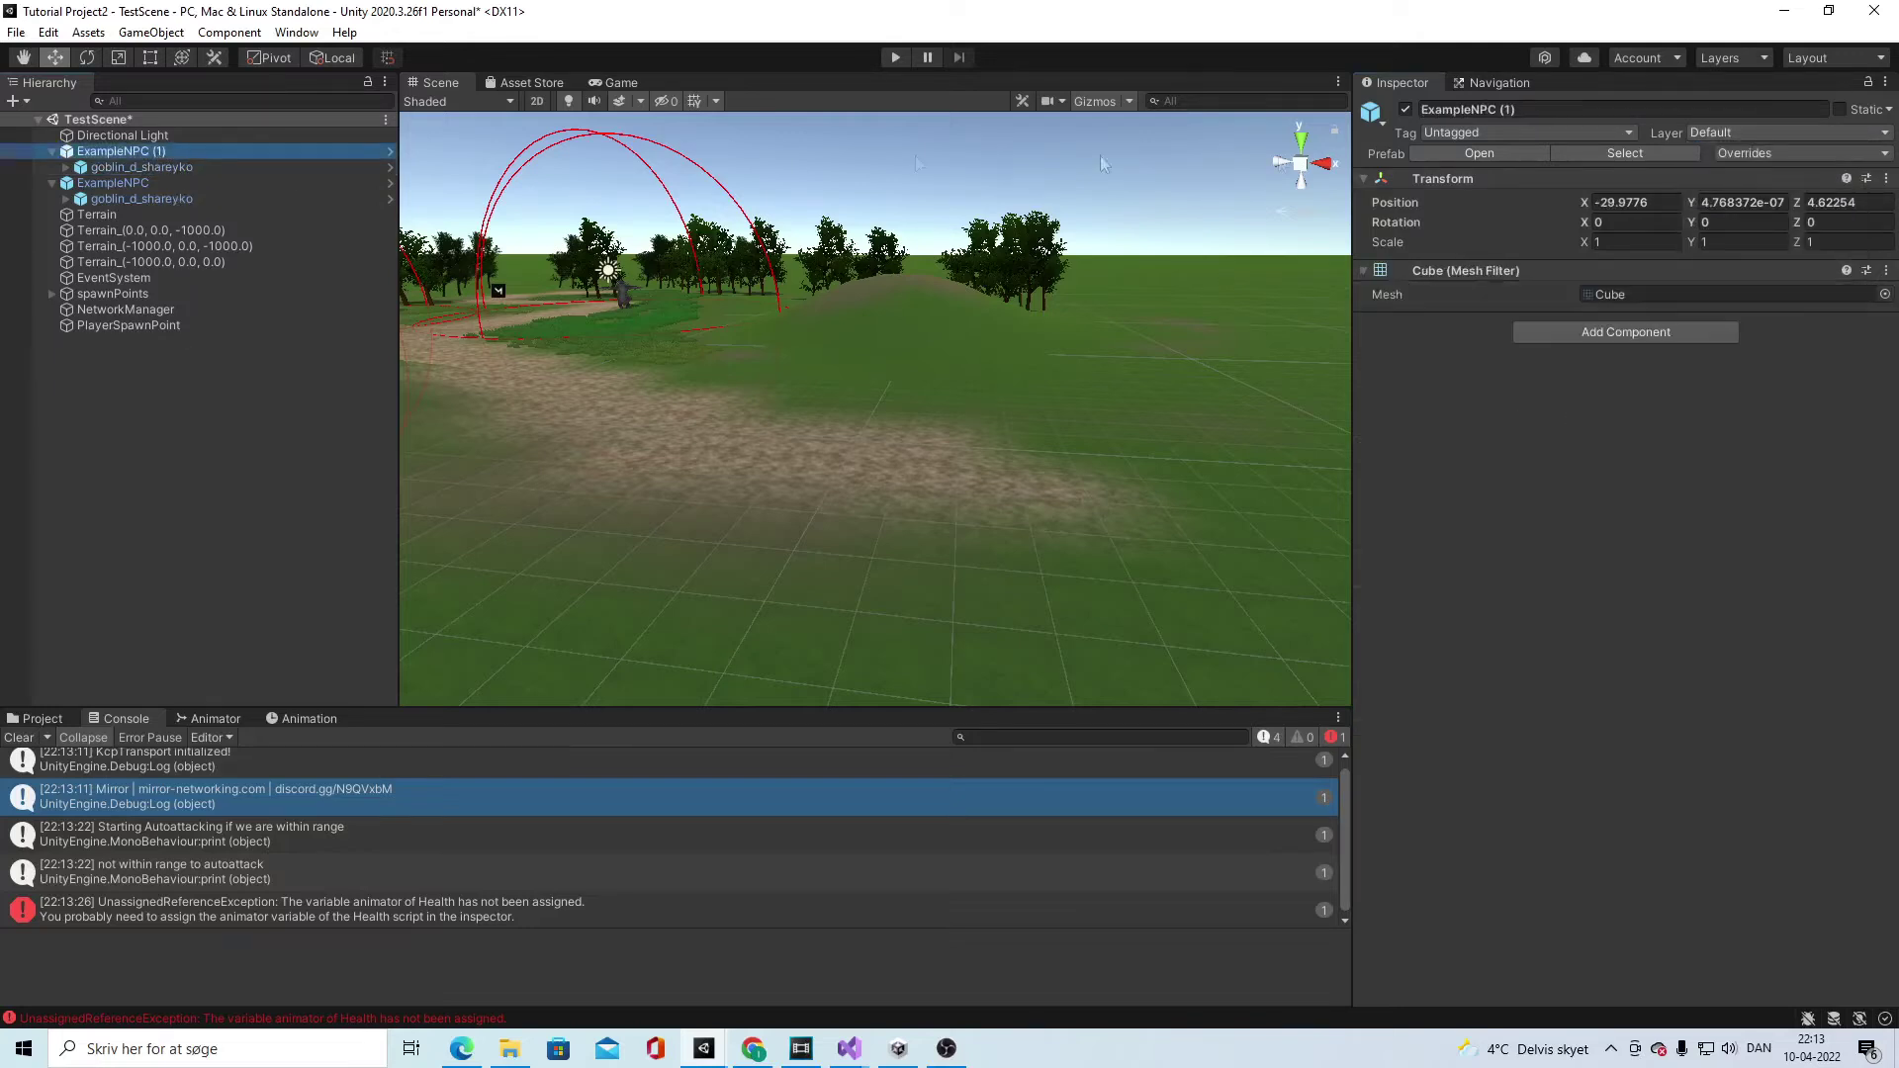
left_click(1794, 156)
left_click(1816, 348)
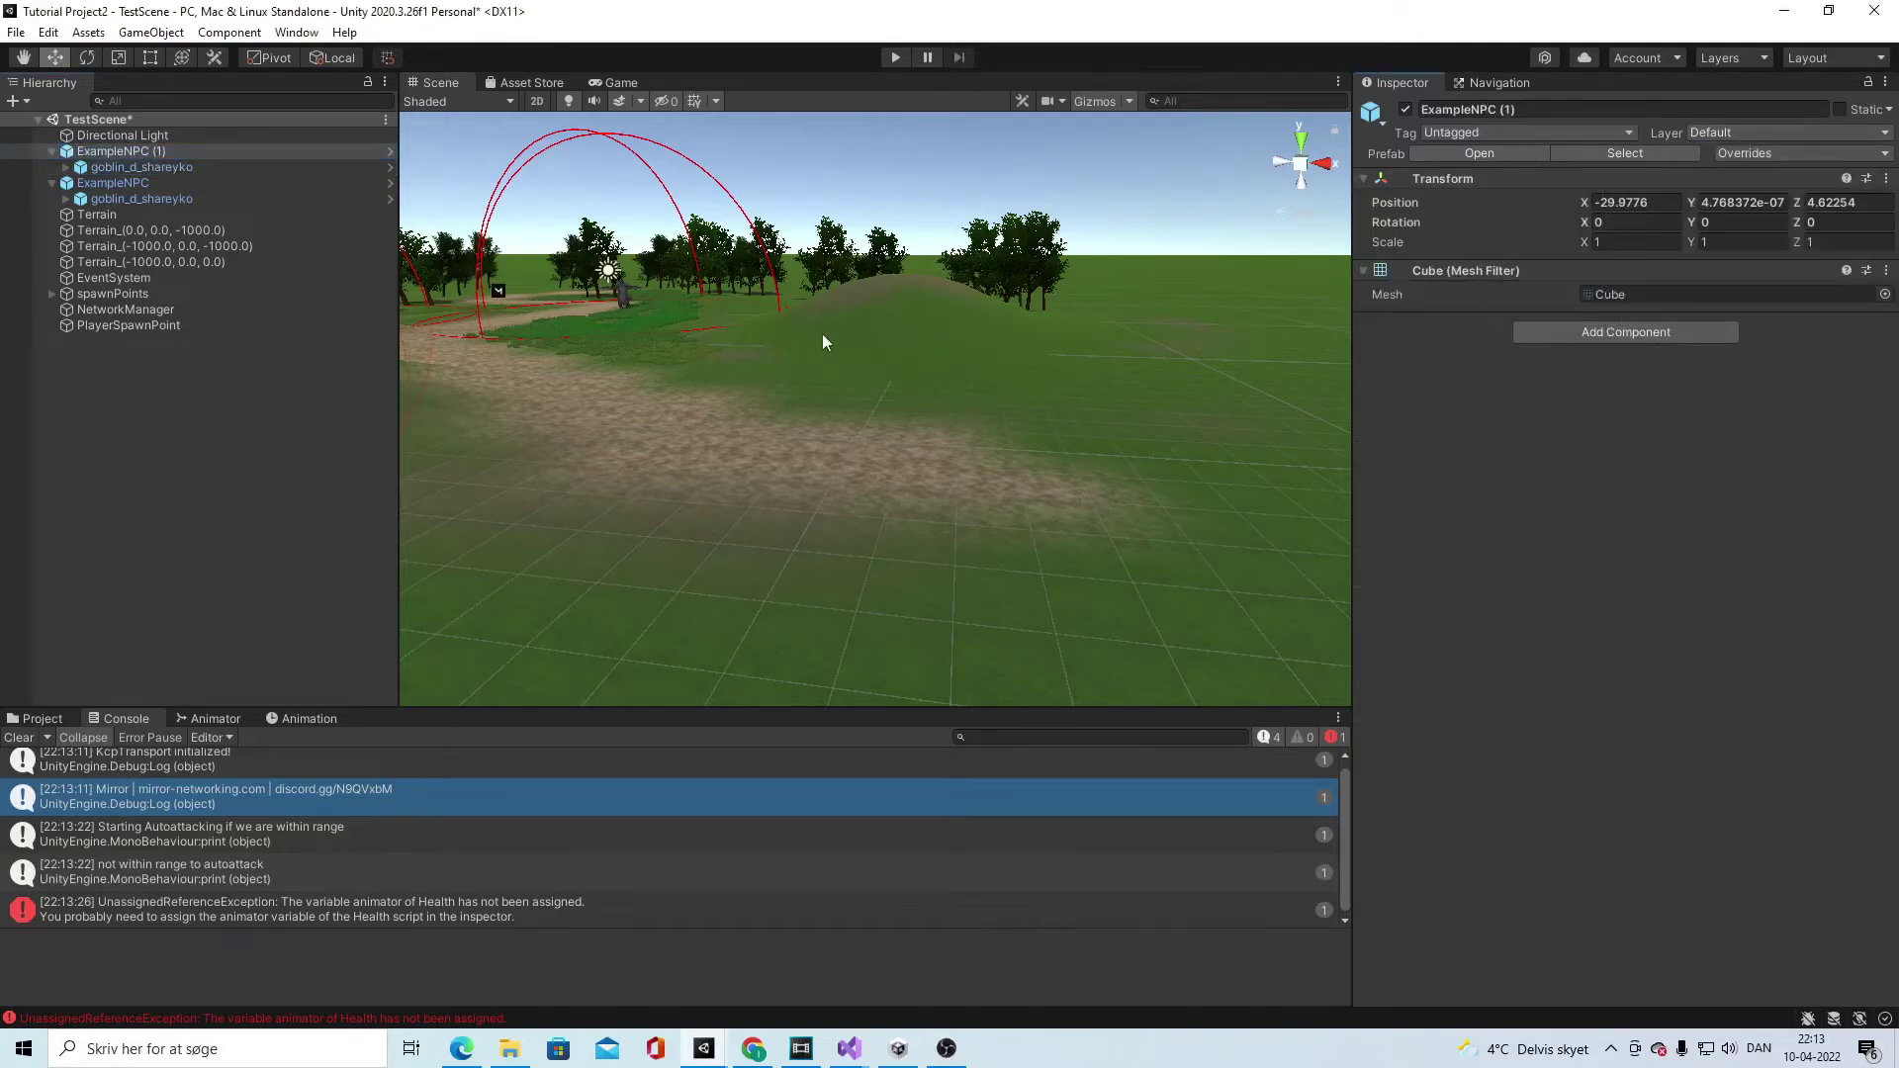
Step: Clear the console, play-test as host by running the player to the goblin and attacking it, and stop play mode
left_click(19, 738)
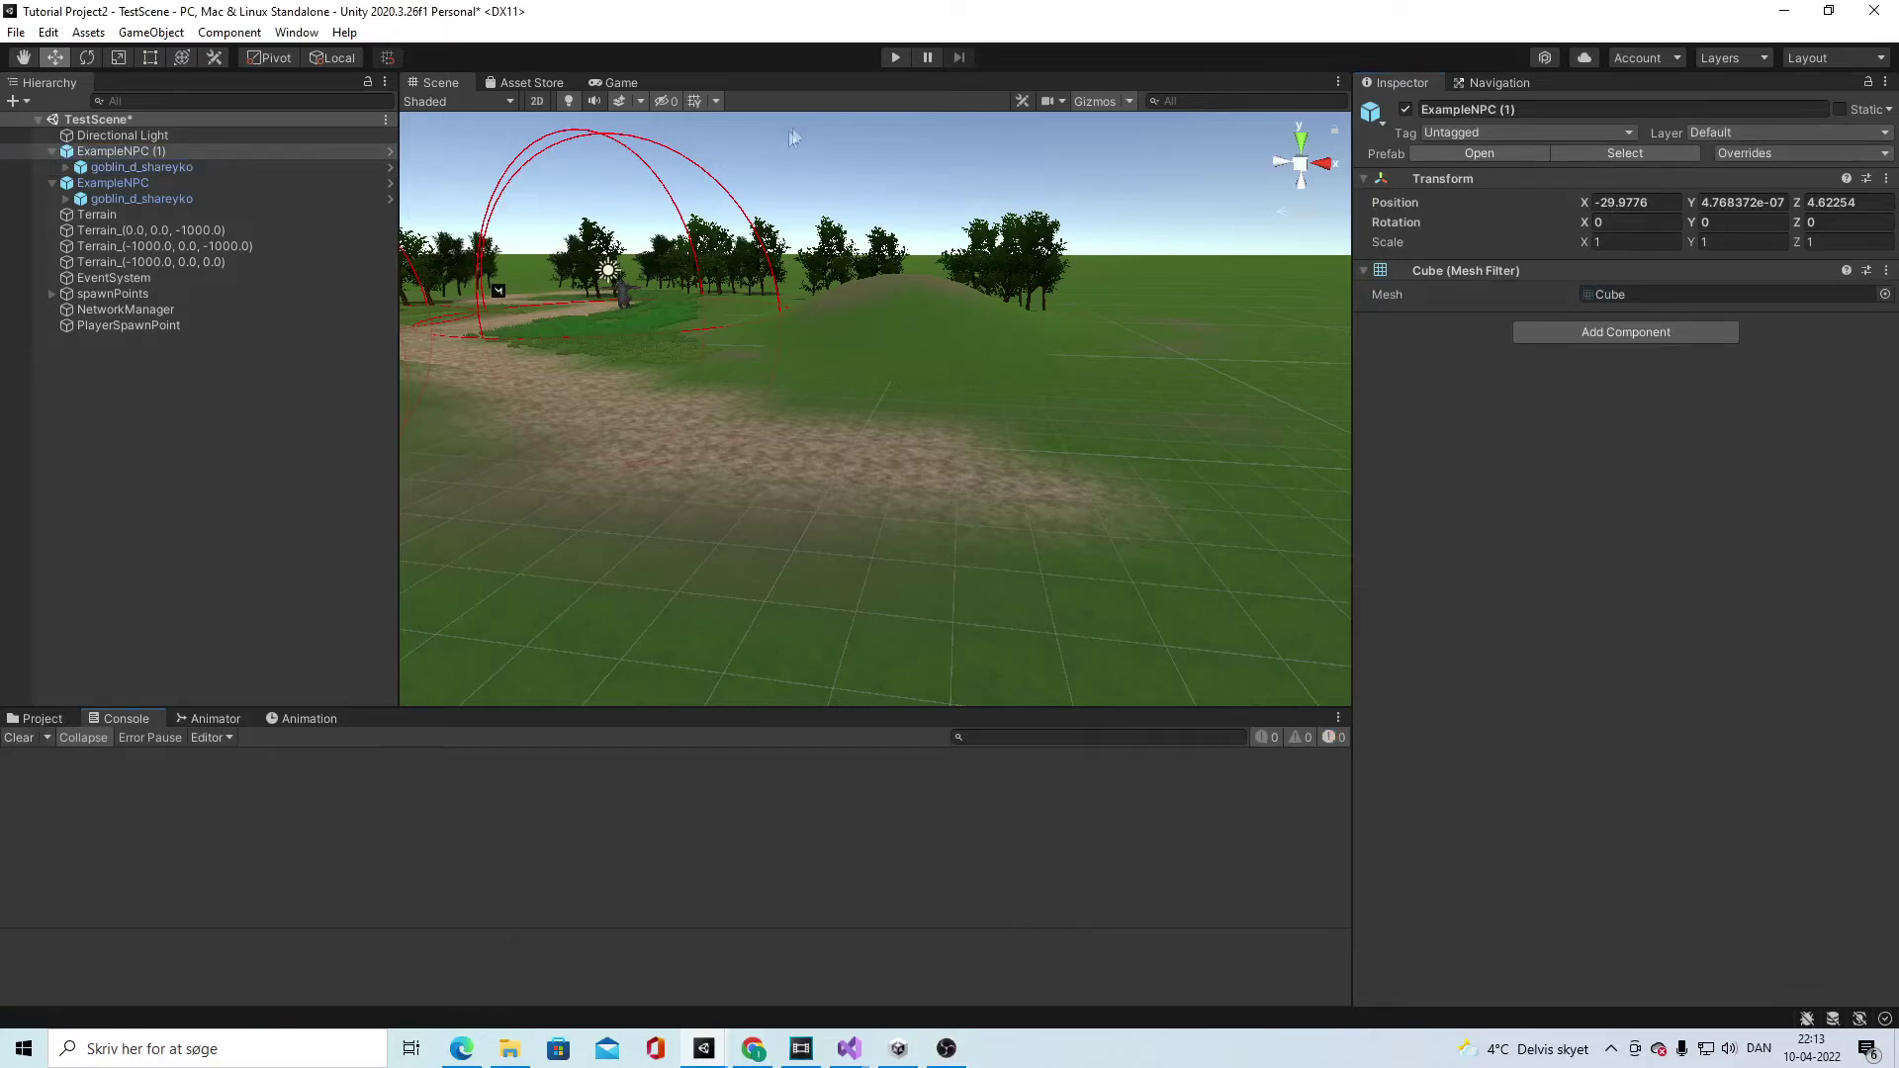
left_click(903, 58)
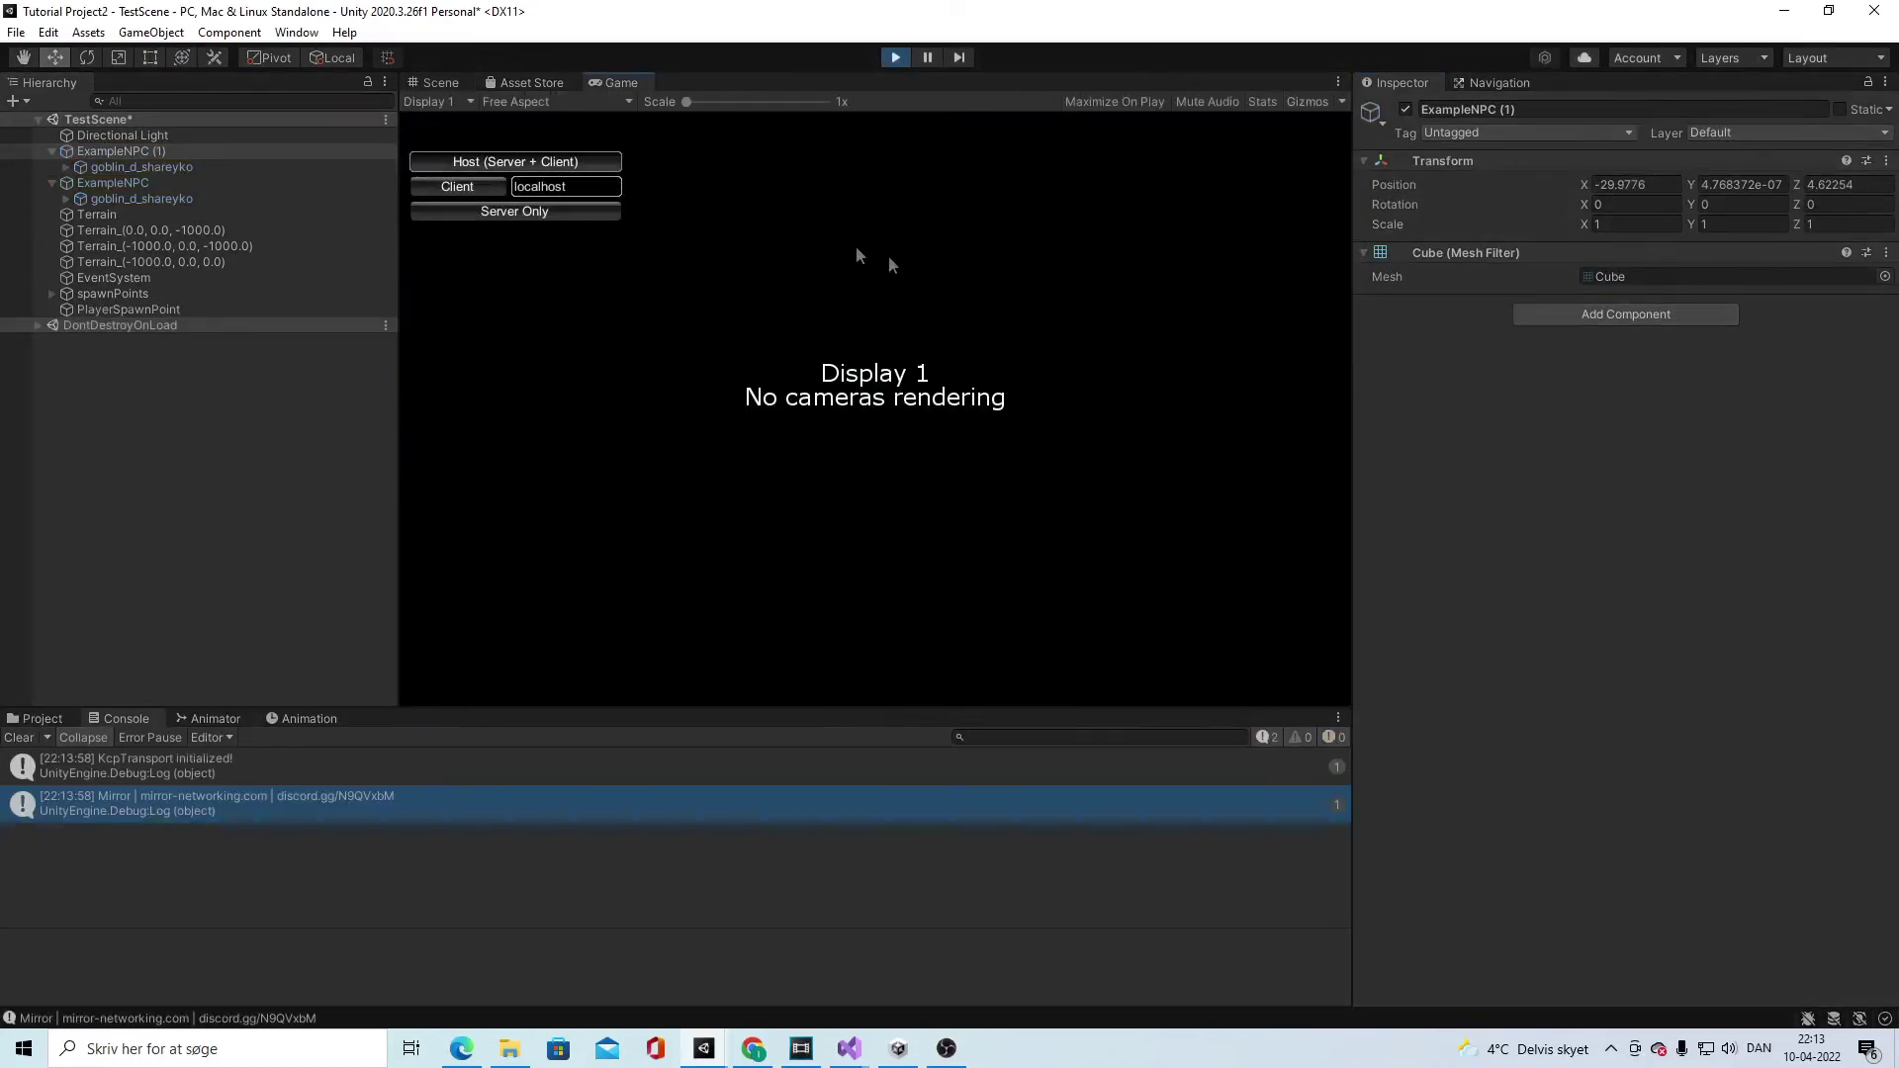
left_click(515, 162)
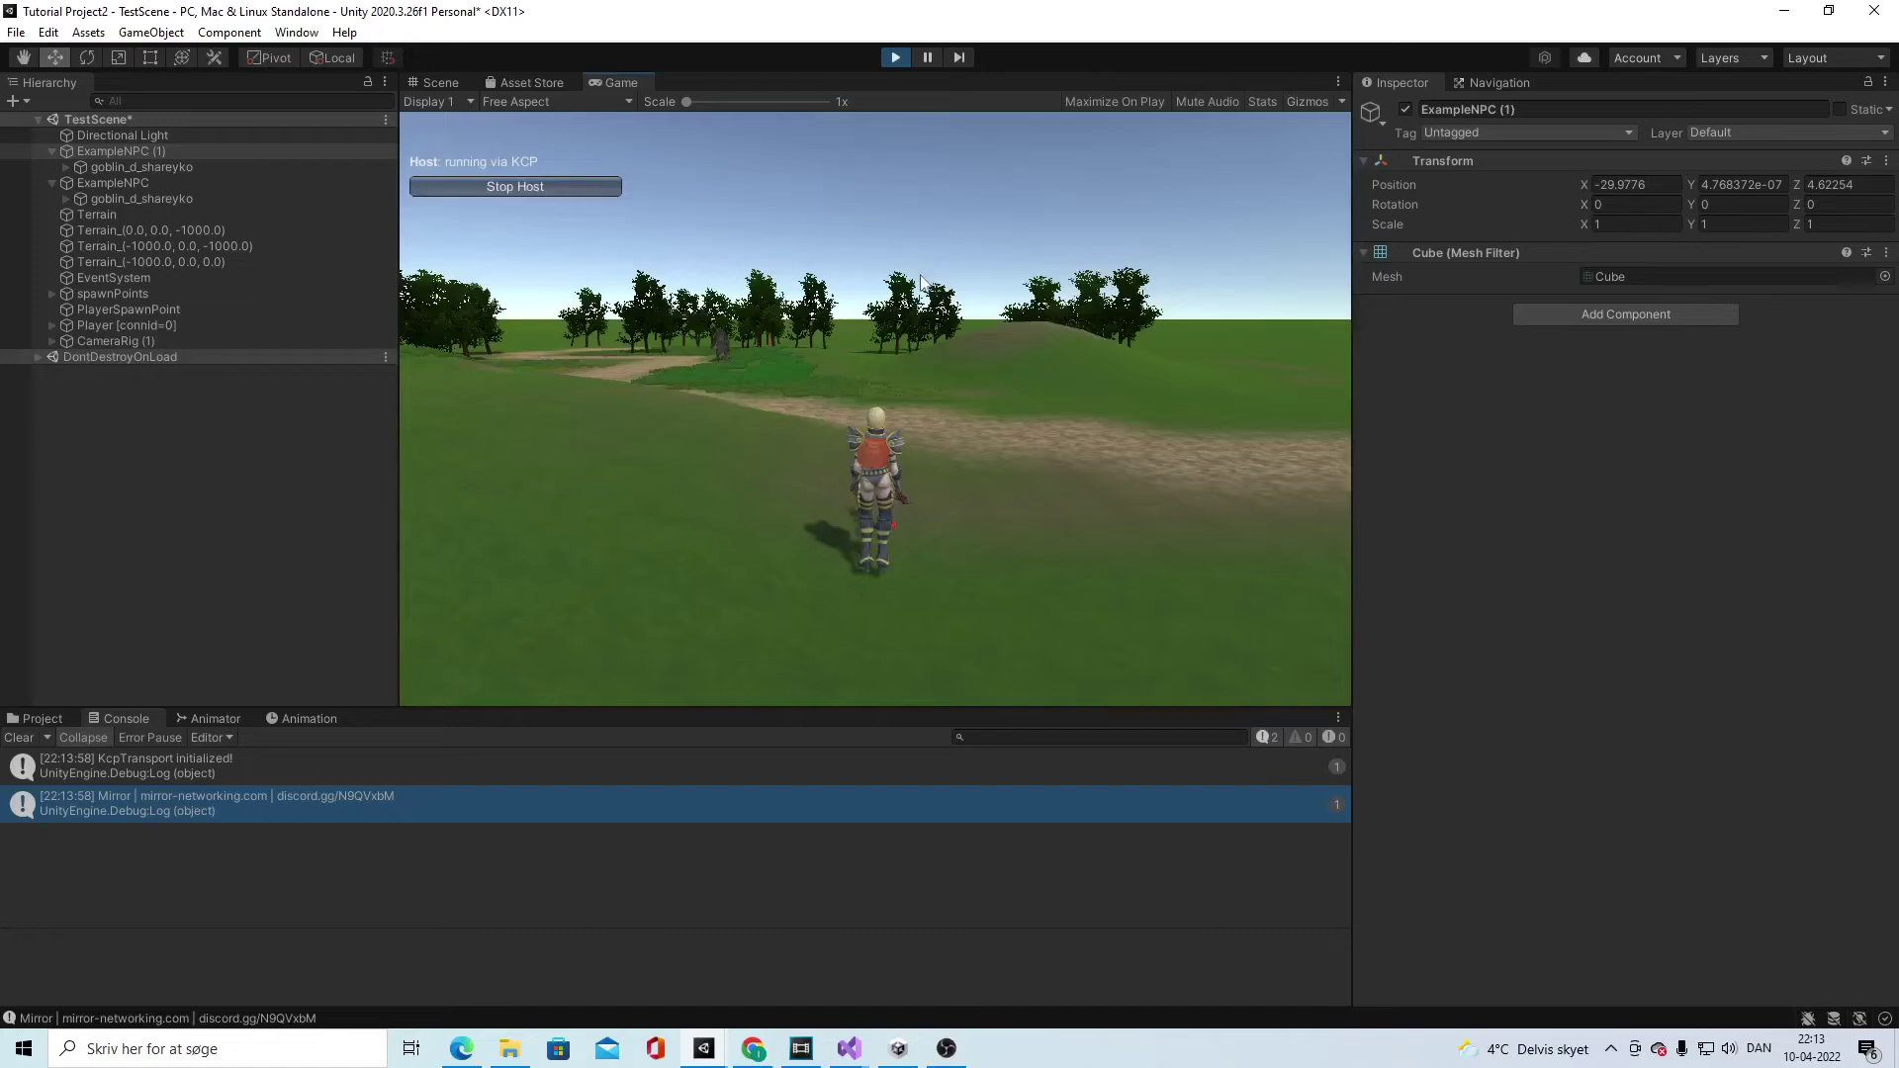
key("w")
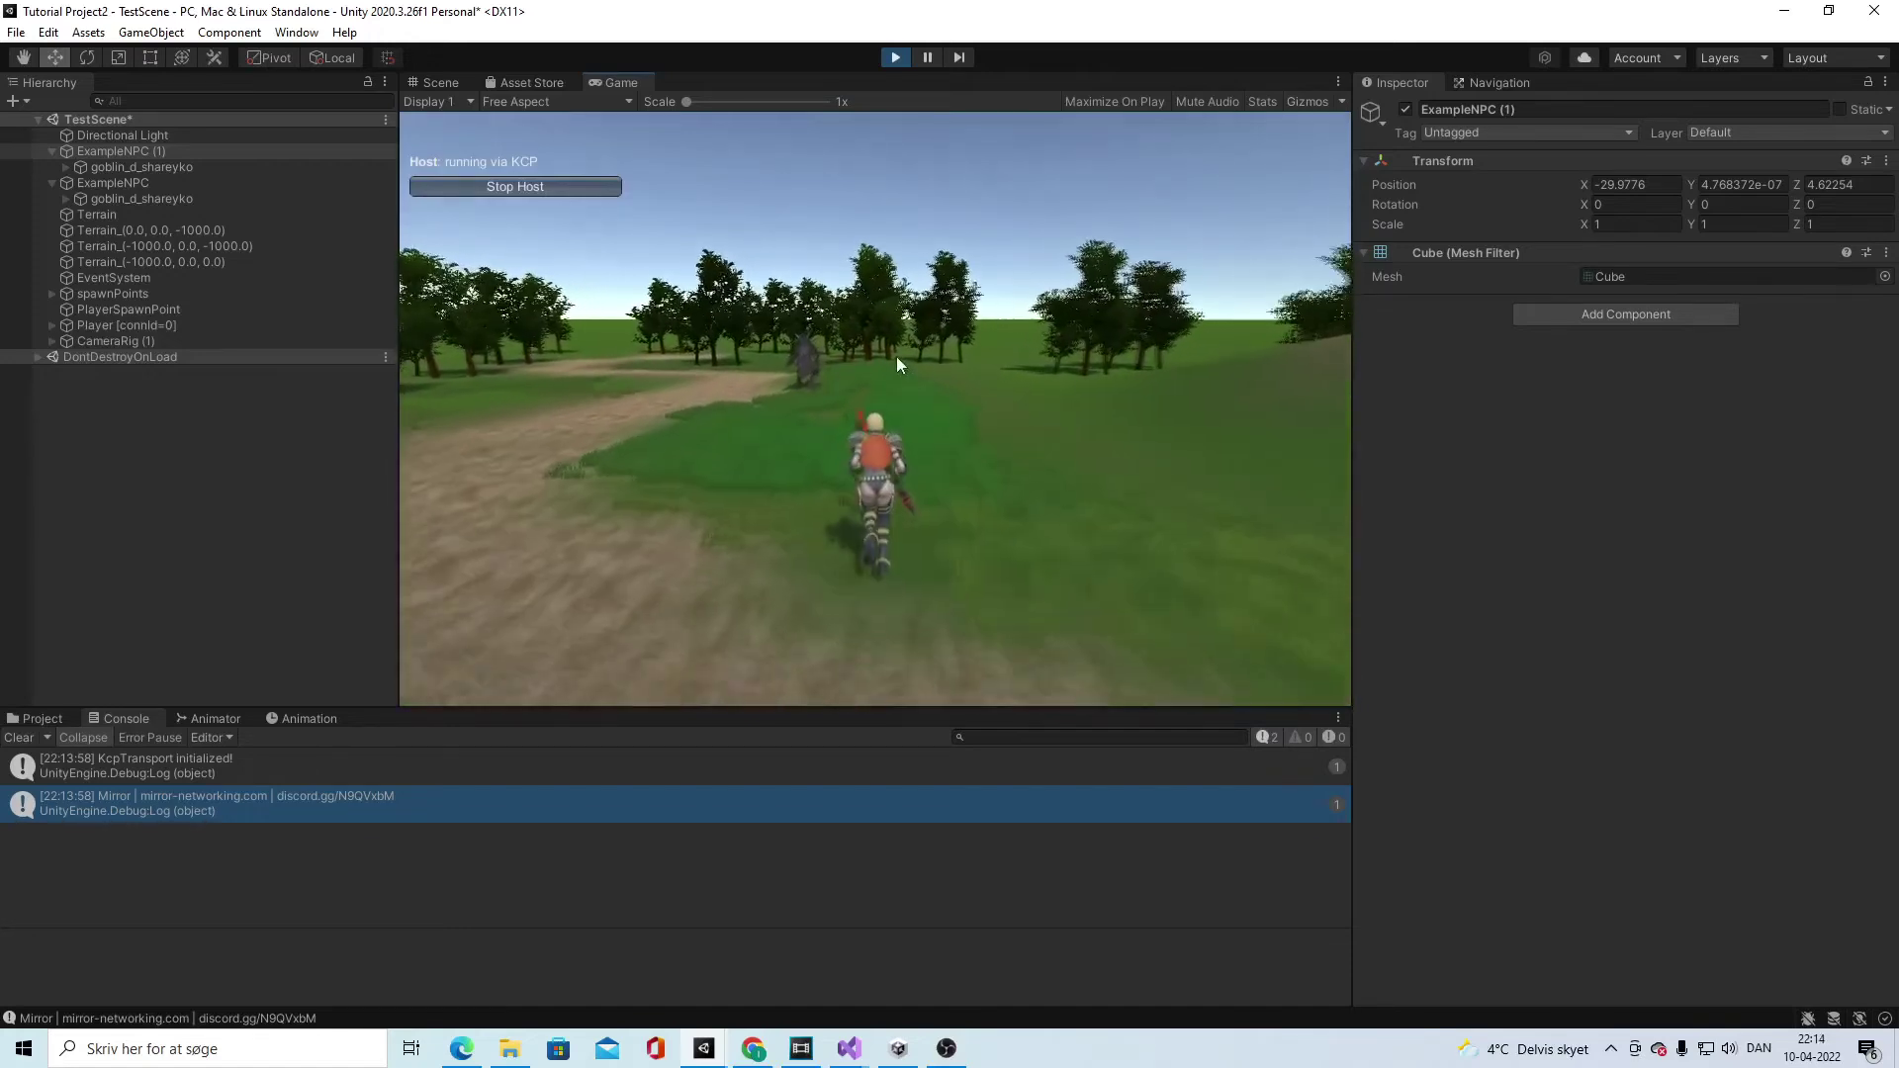
right_click_drag(898, 364, 722, 420)
right_click(900, 421)
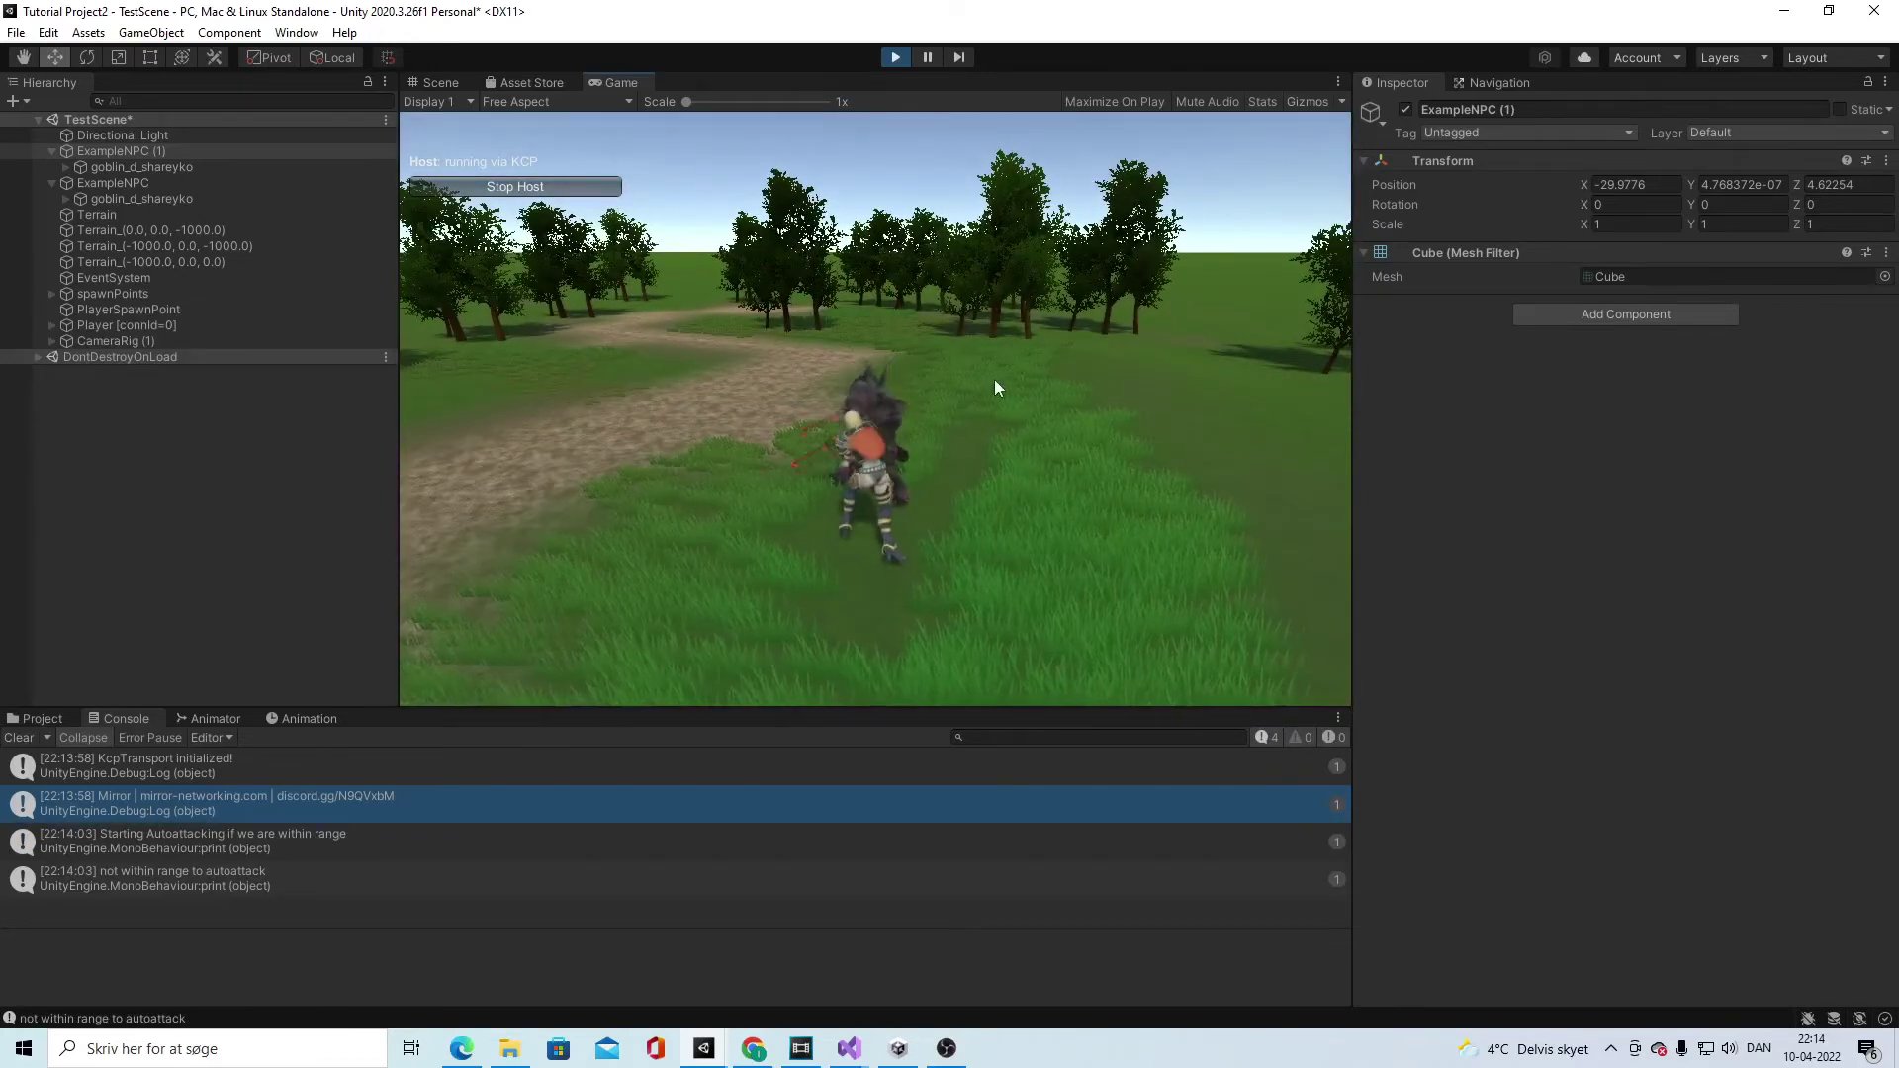
right_click_drag(1047, 346, 2, 535)
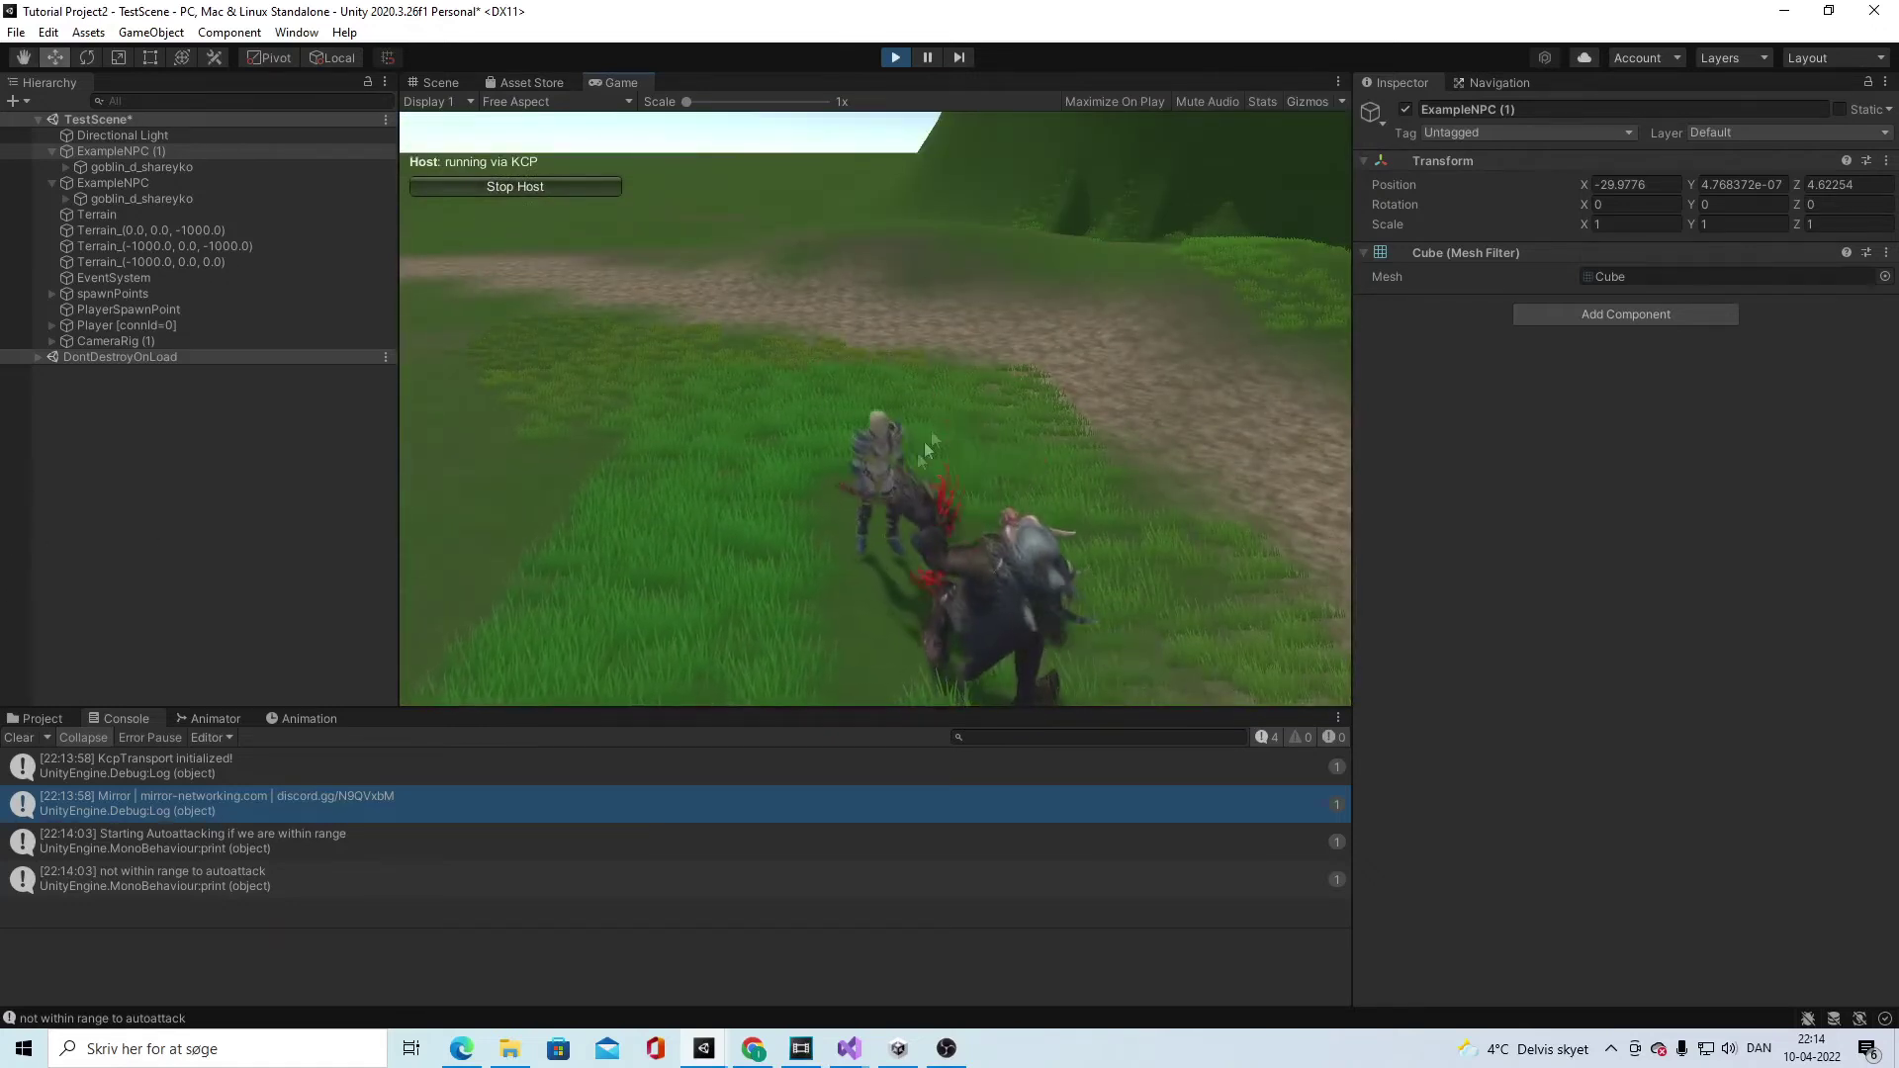
key("w")
right_click_drag(916, 435, 906, 275)
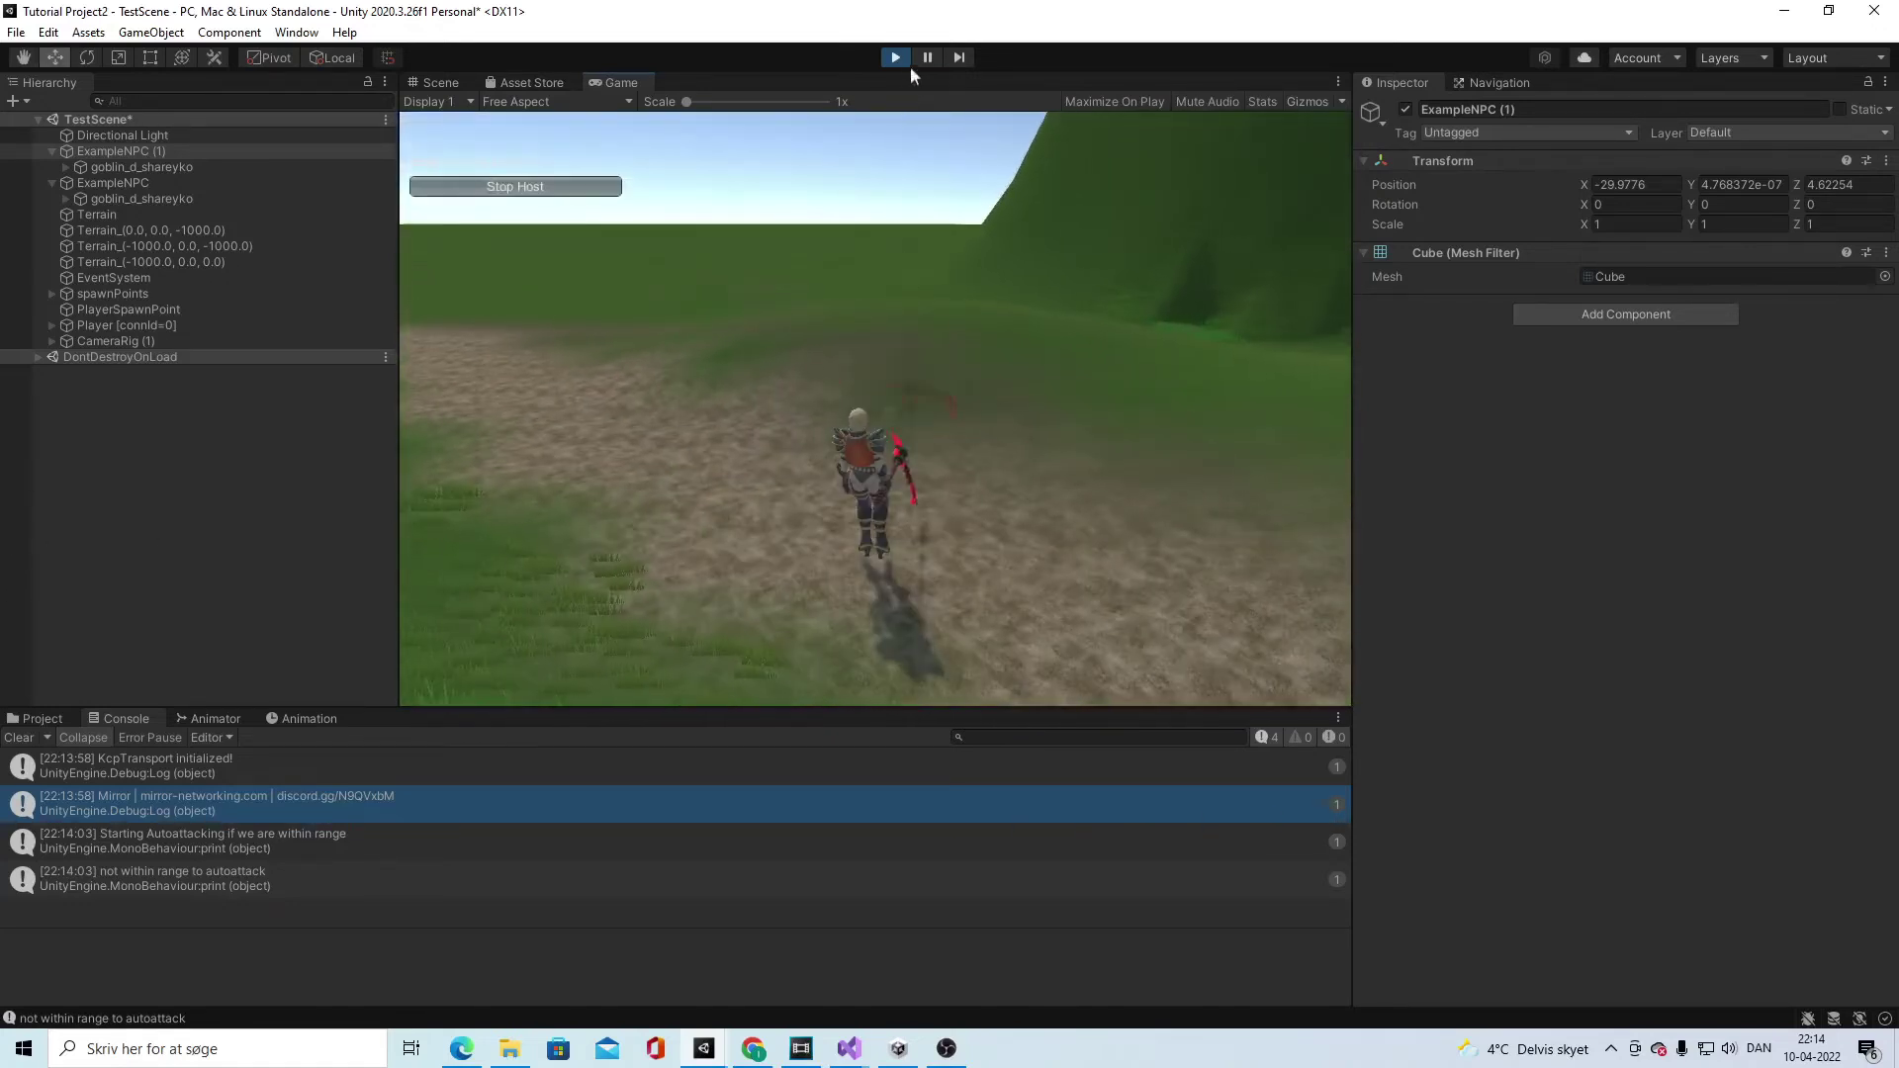
key("w")
right_click_drag(898, 391, 246, 431)
key("ctrl+p")
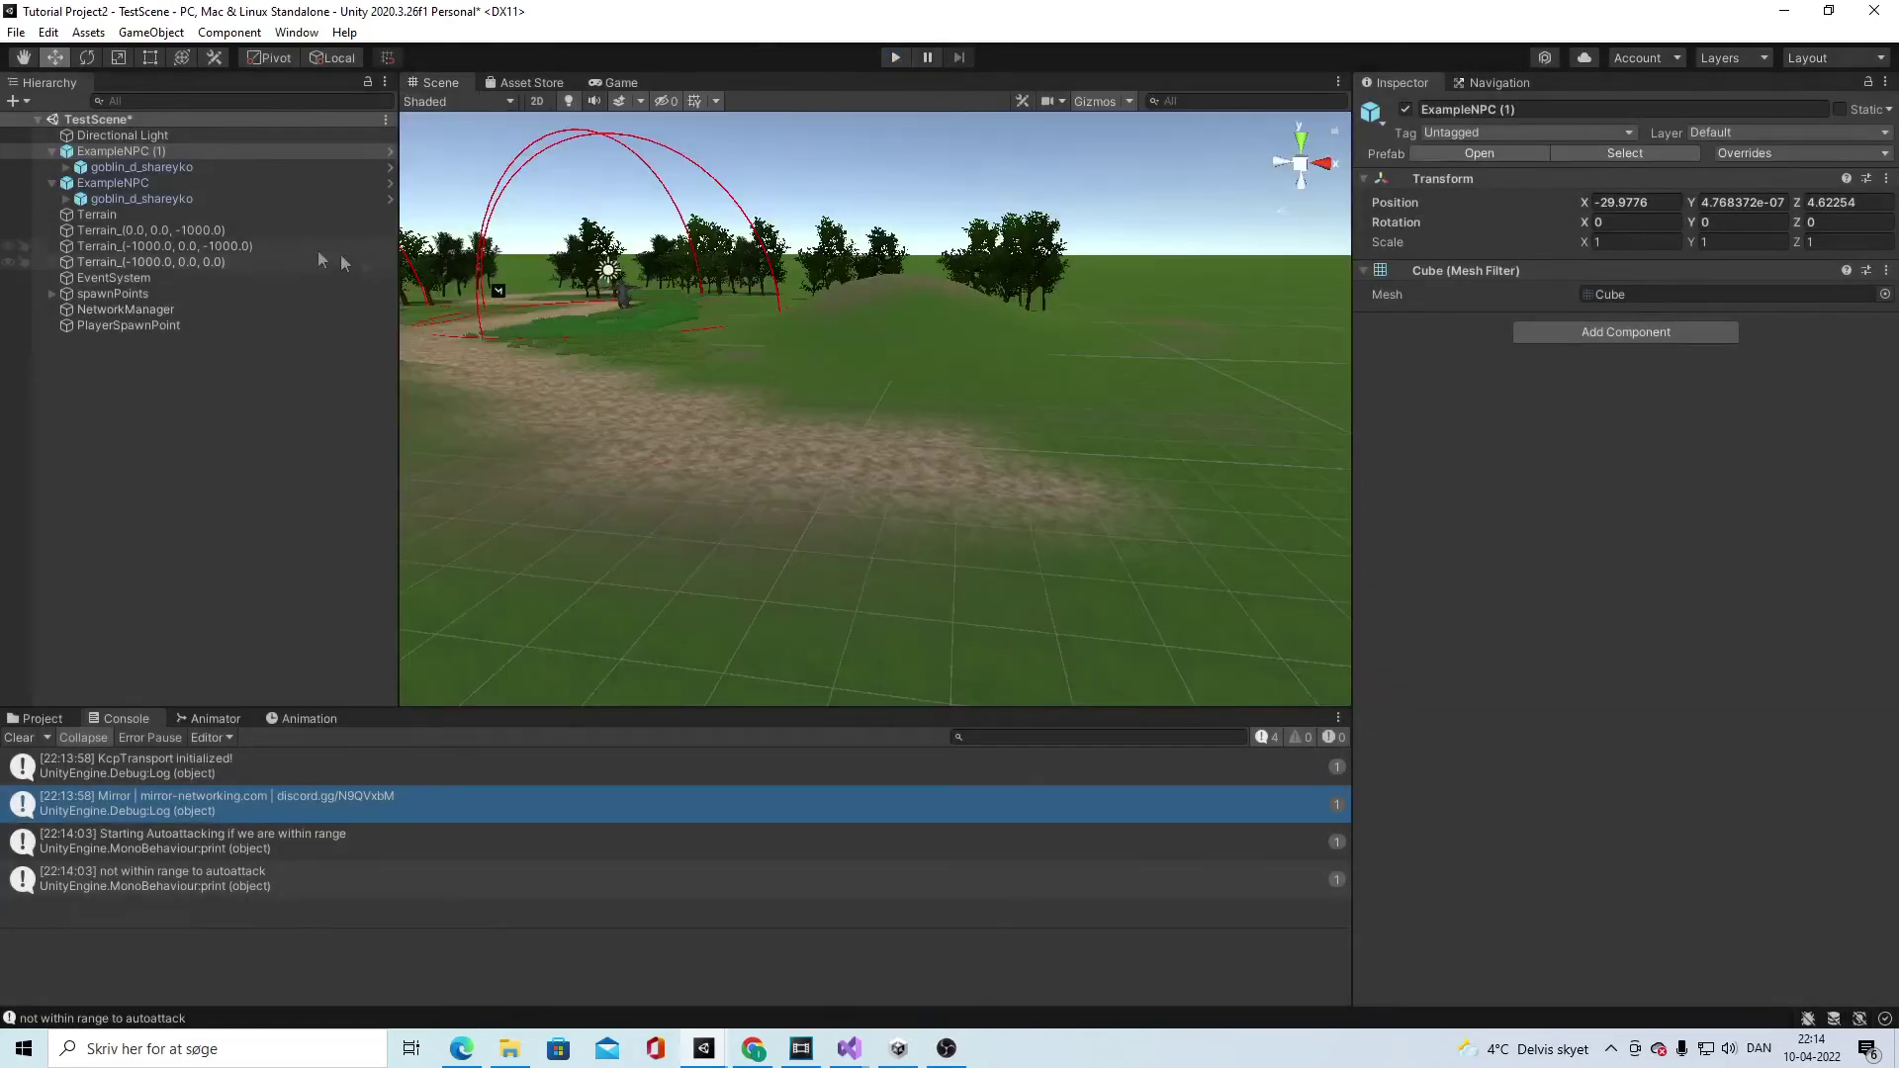
Step: Check the Health script settings of goblin_d_shareyko under ExampleNPC
left_click(153, 201)
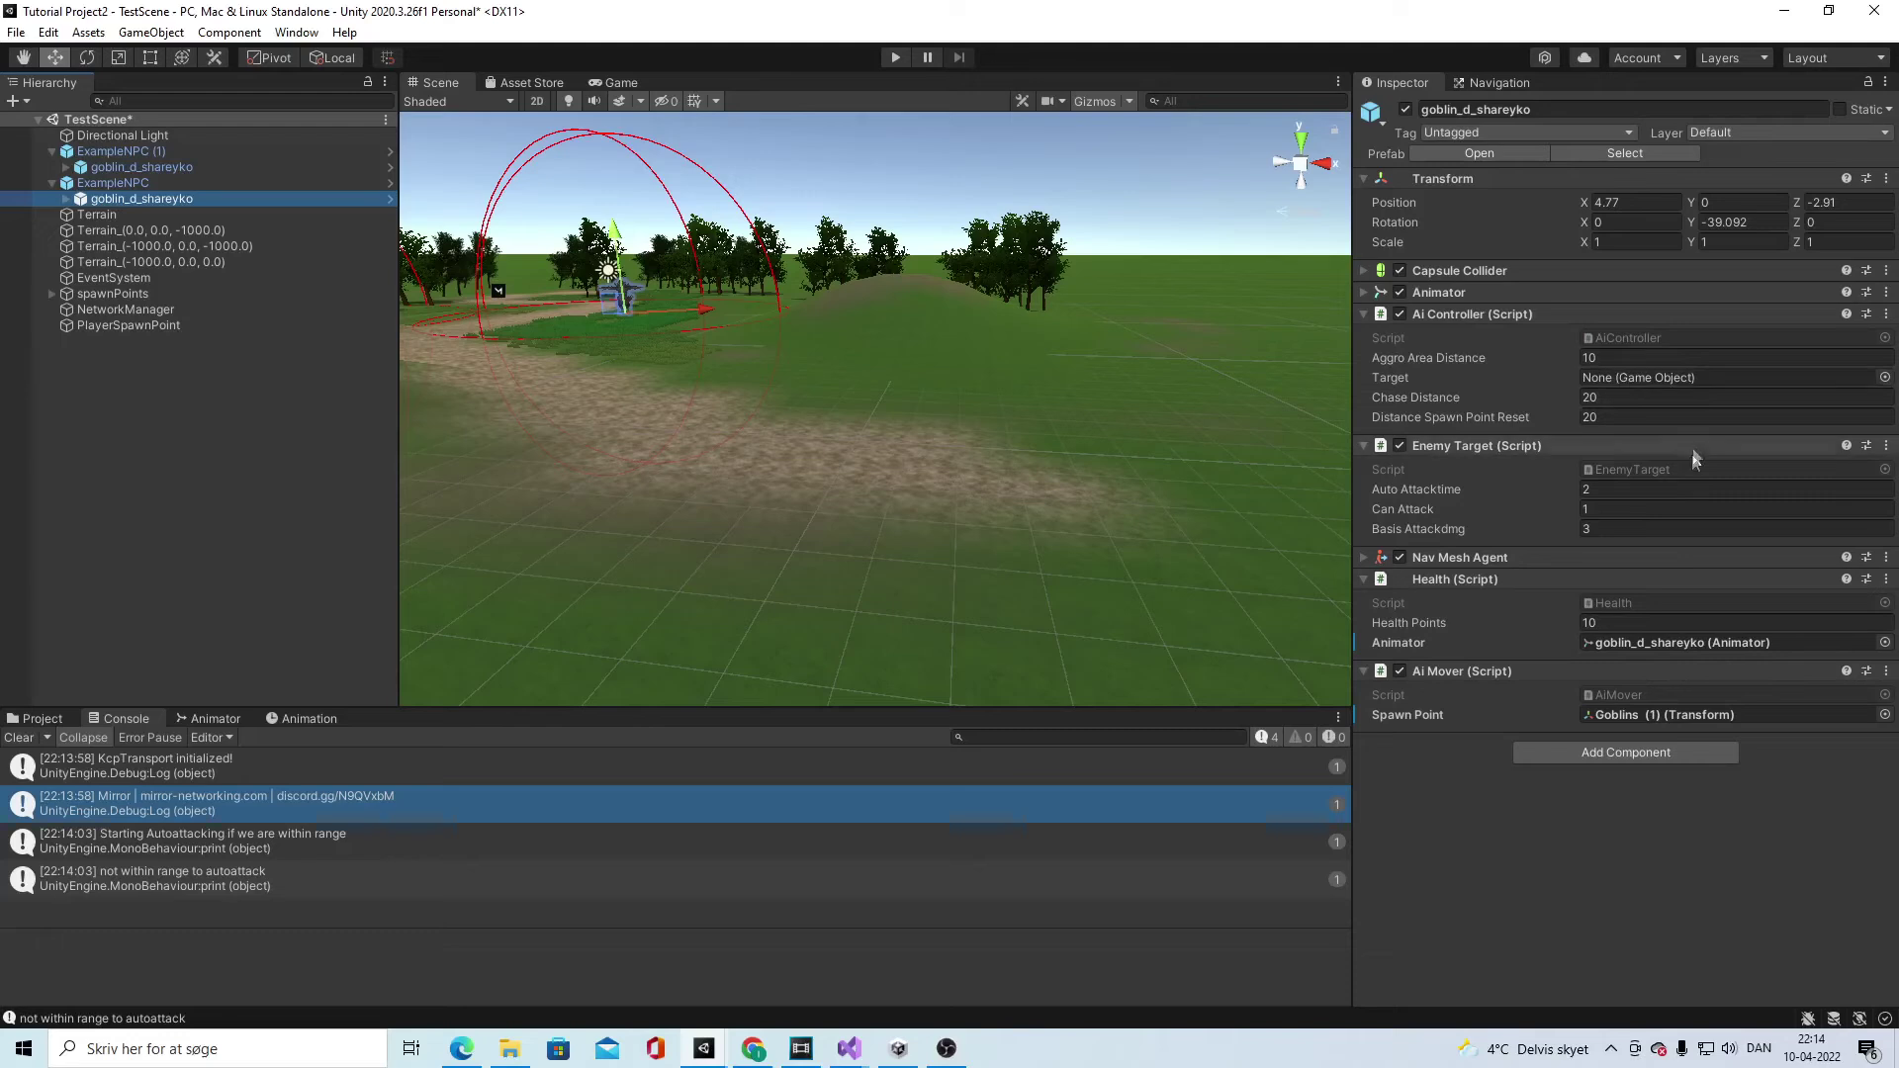
left_click(1620, 624)
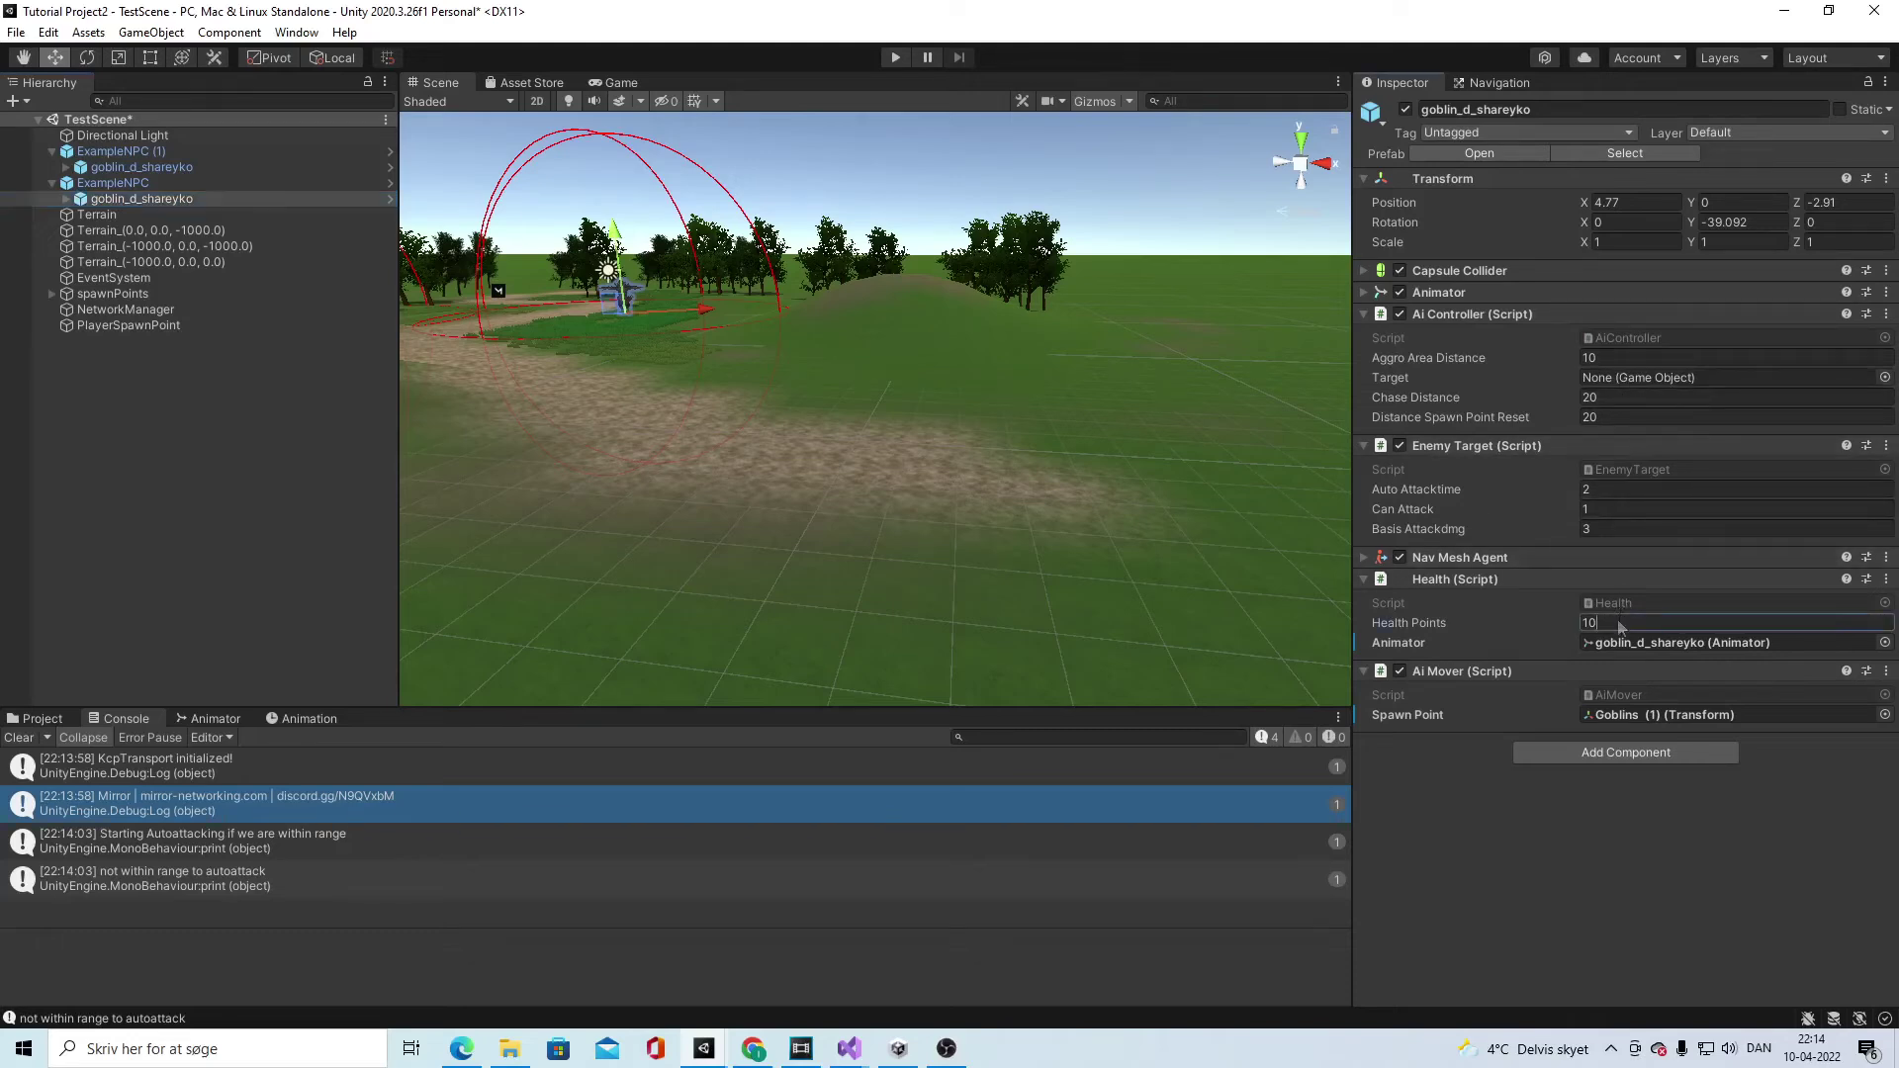
left_click(1248, 392)
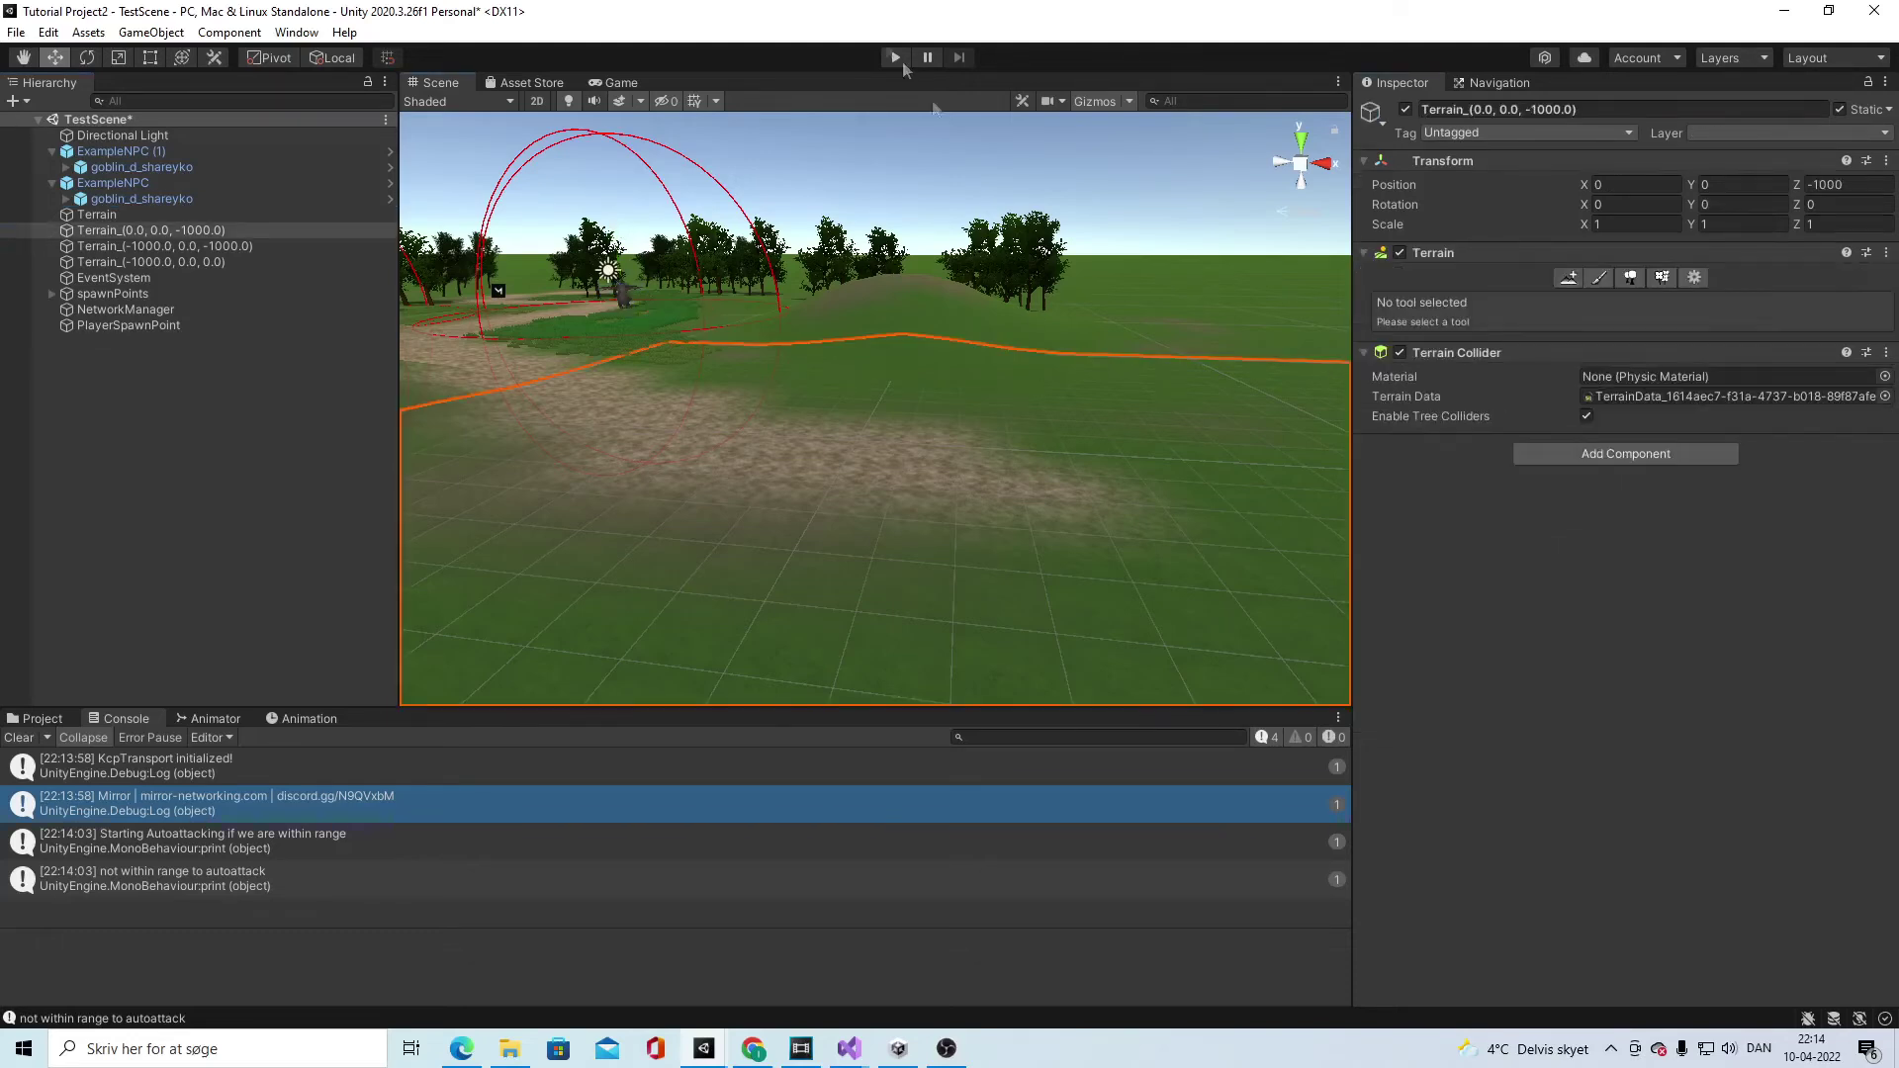
Step: Start play mode as host, run the player to the goblin, attack it, and pause the game during the fight
left_click(896, 65)
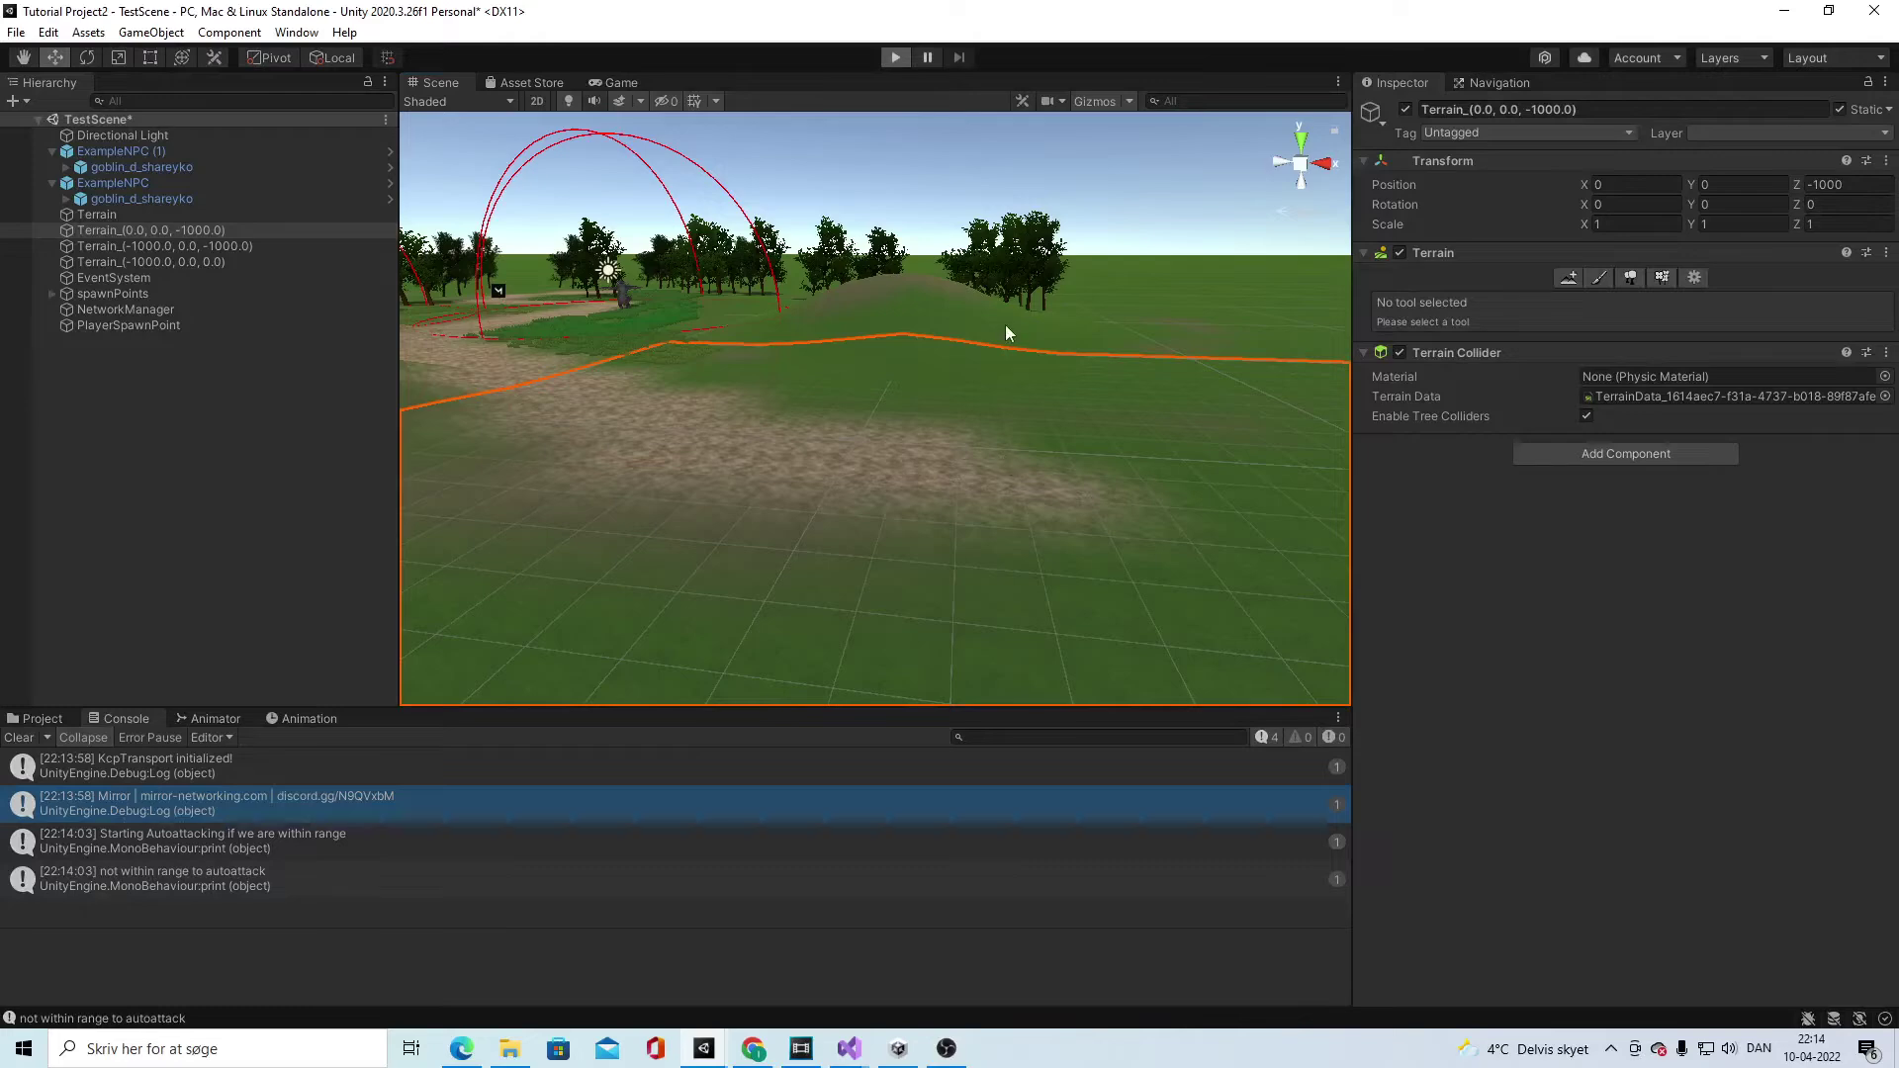
left_click(526, 163)
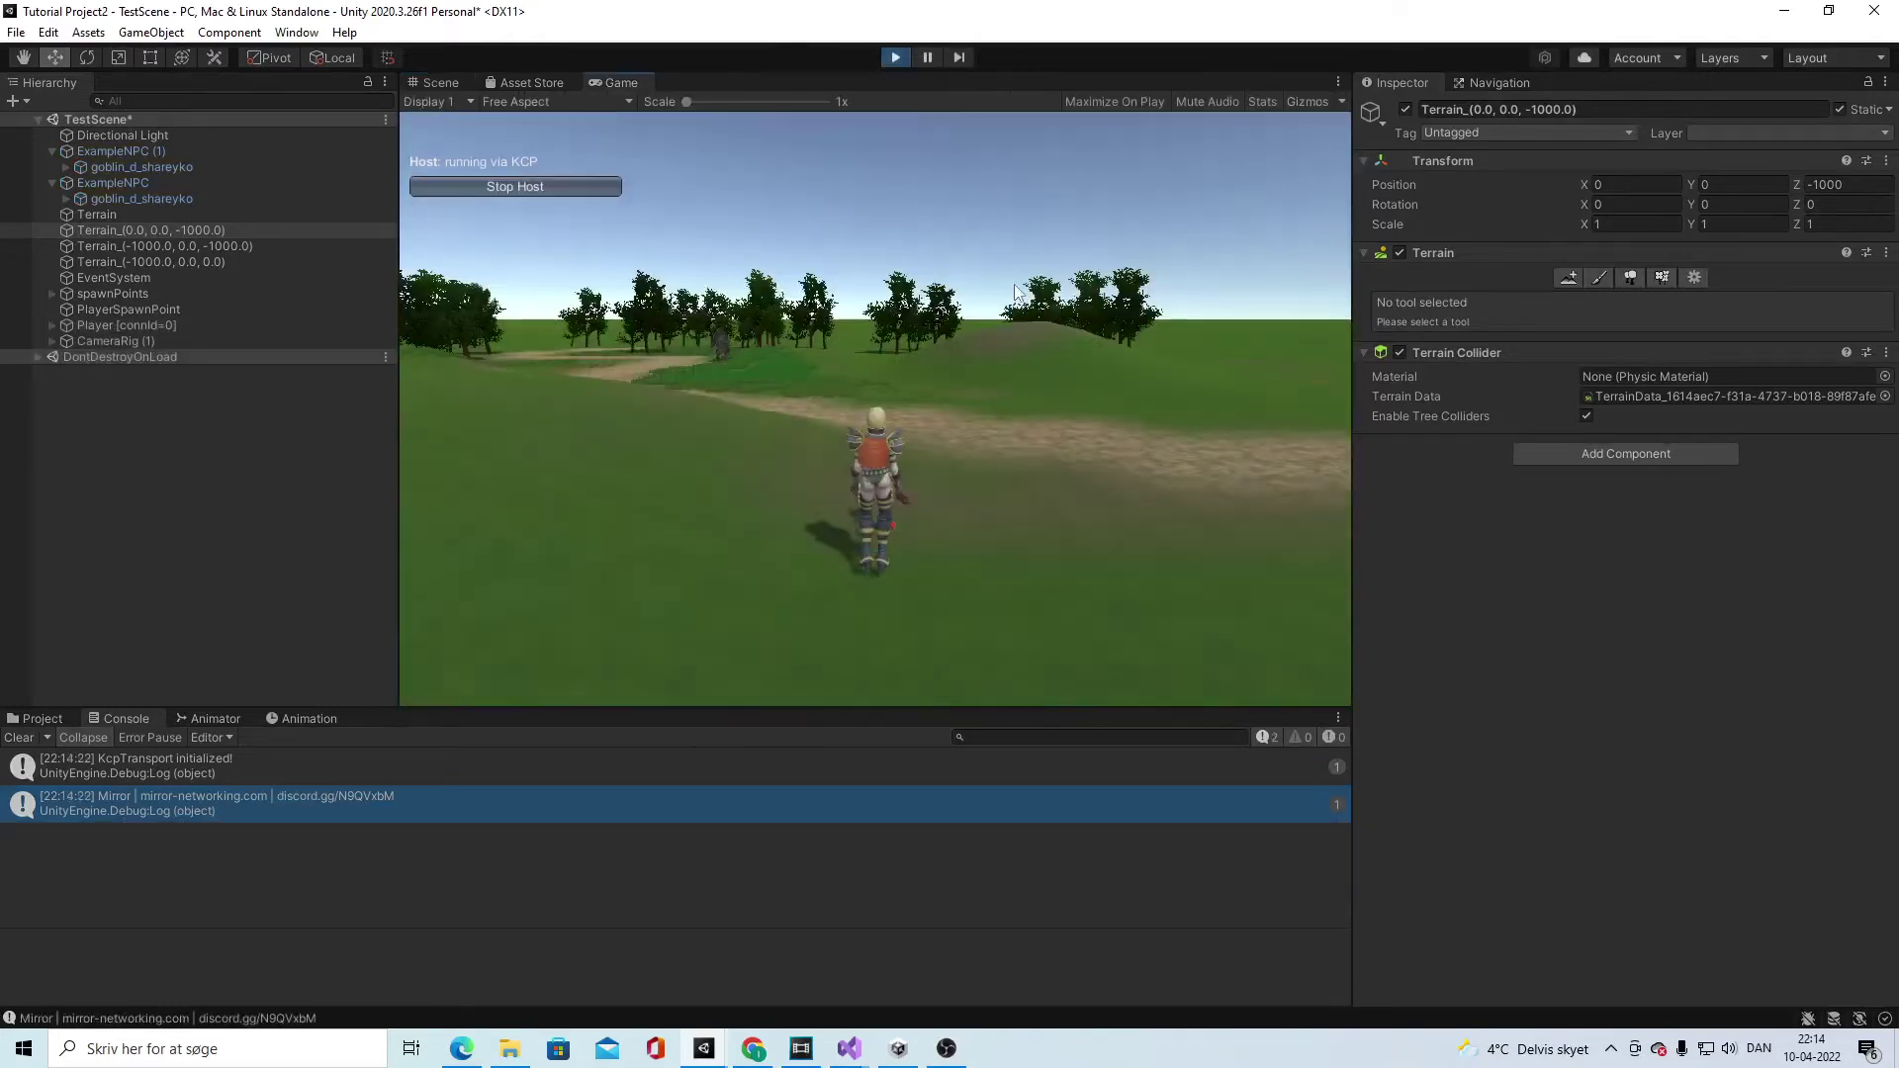
key("w")
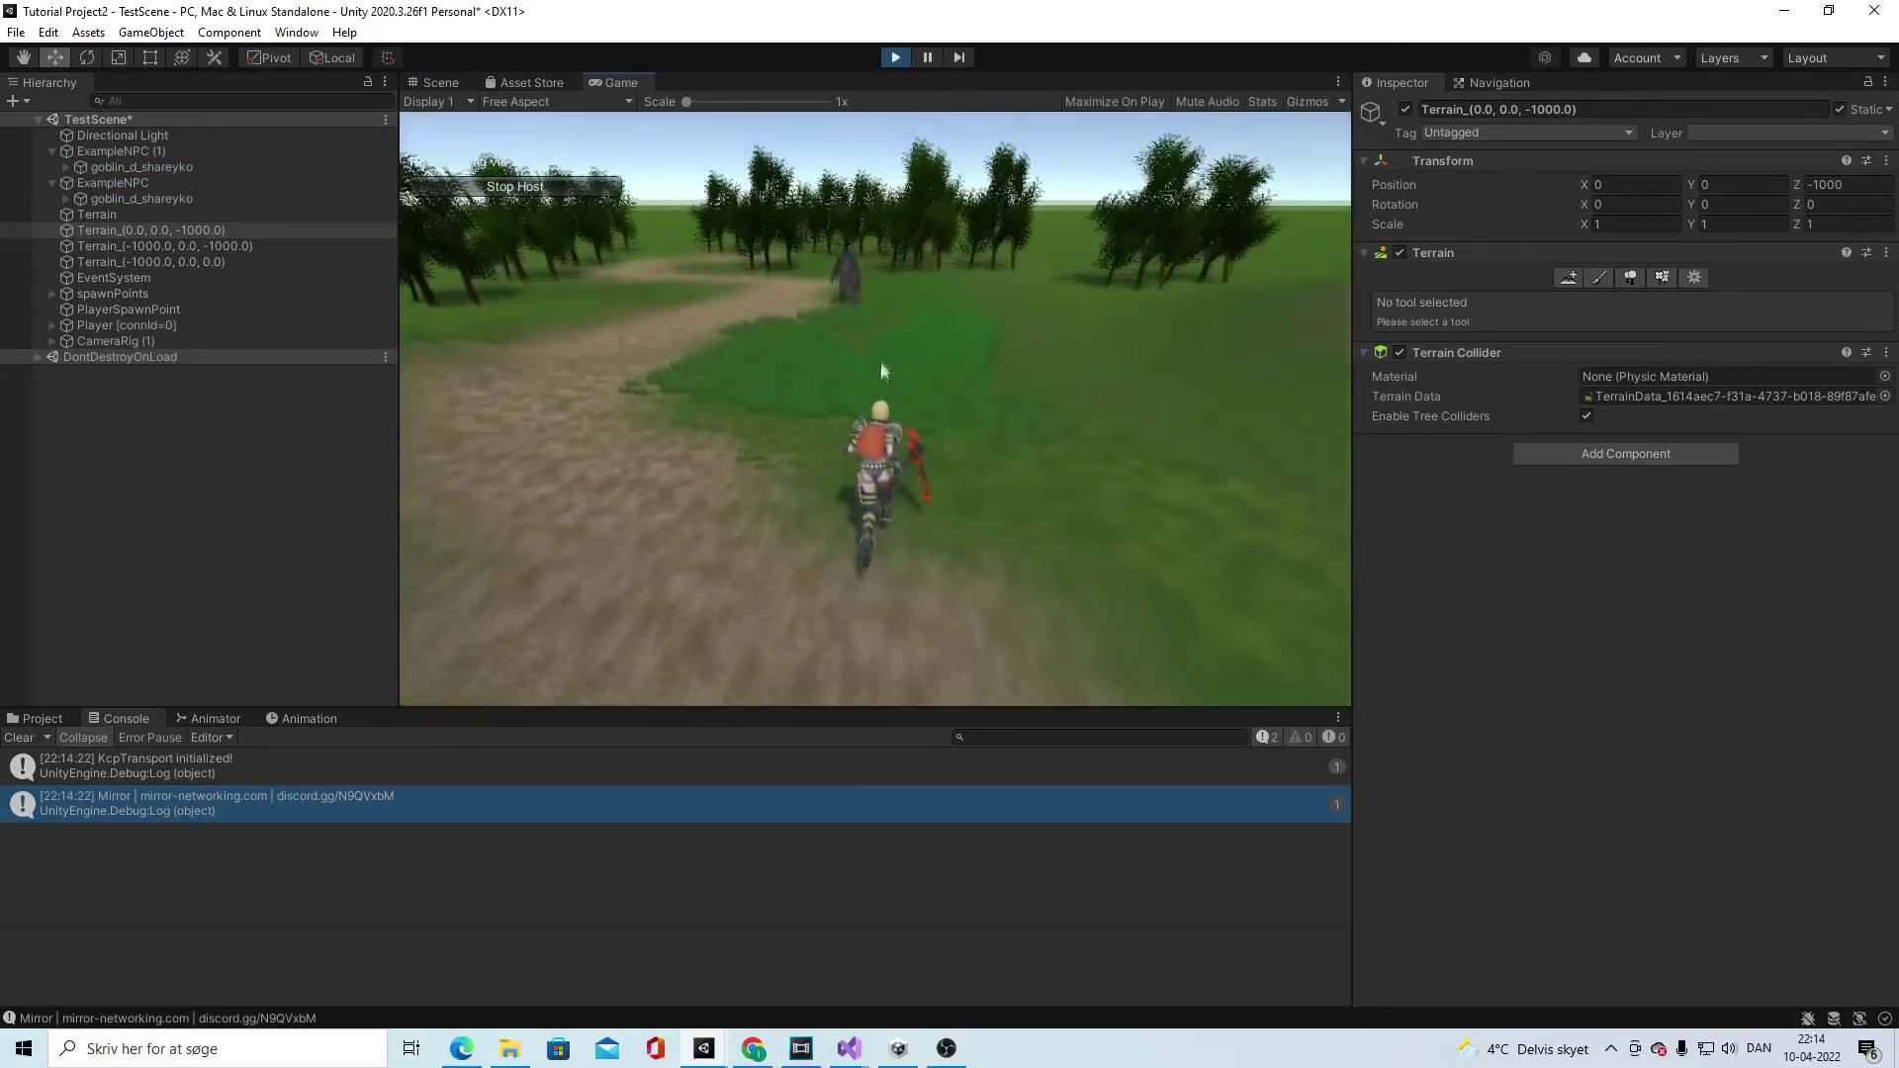
left_click(856, 409)
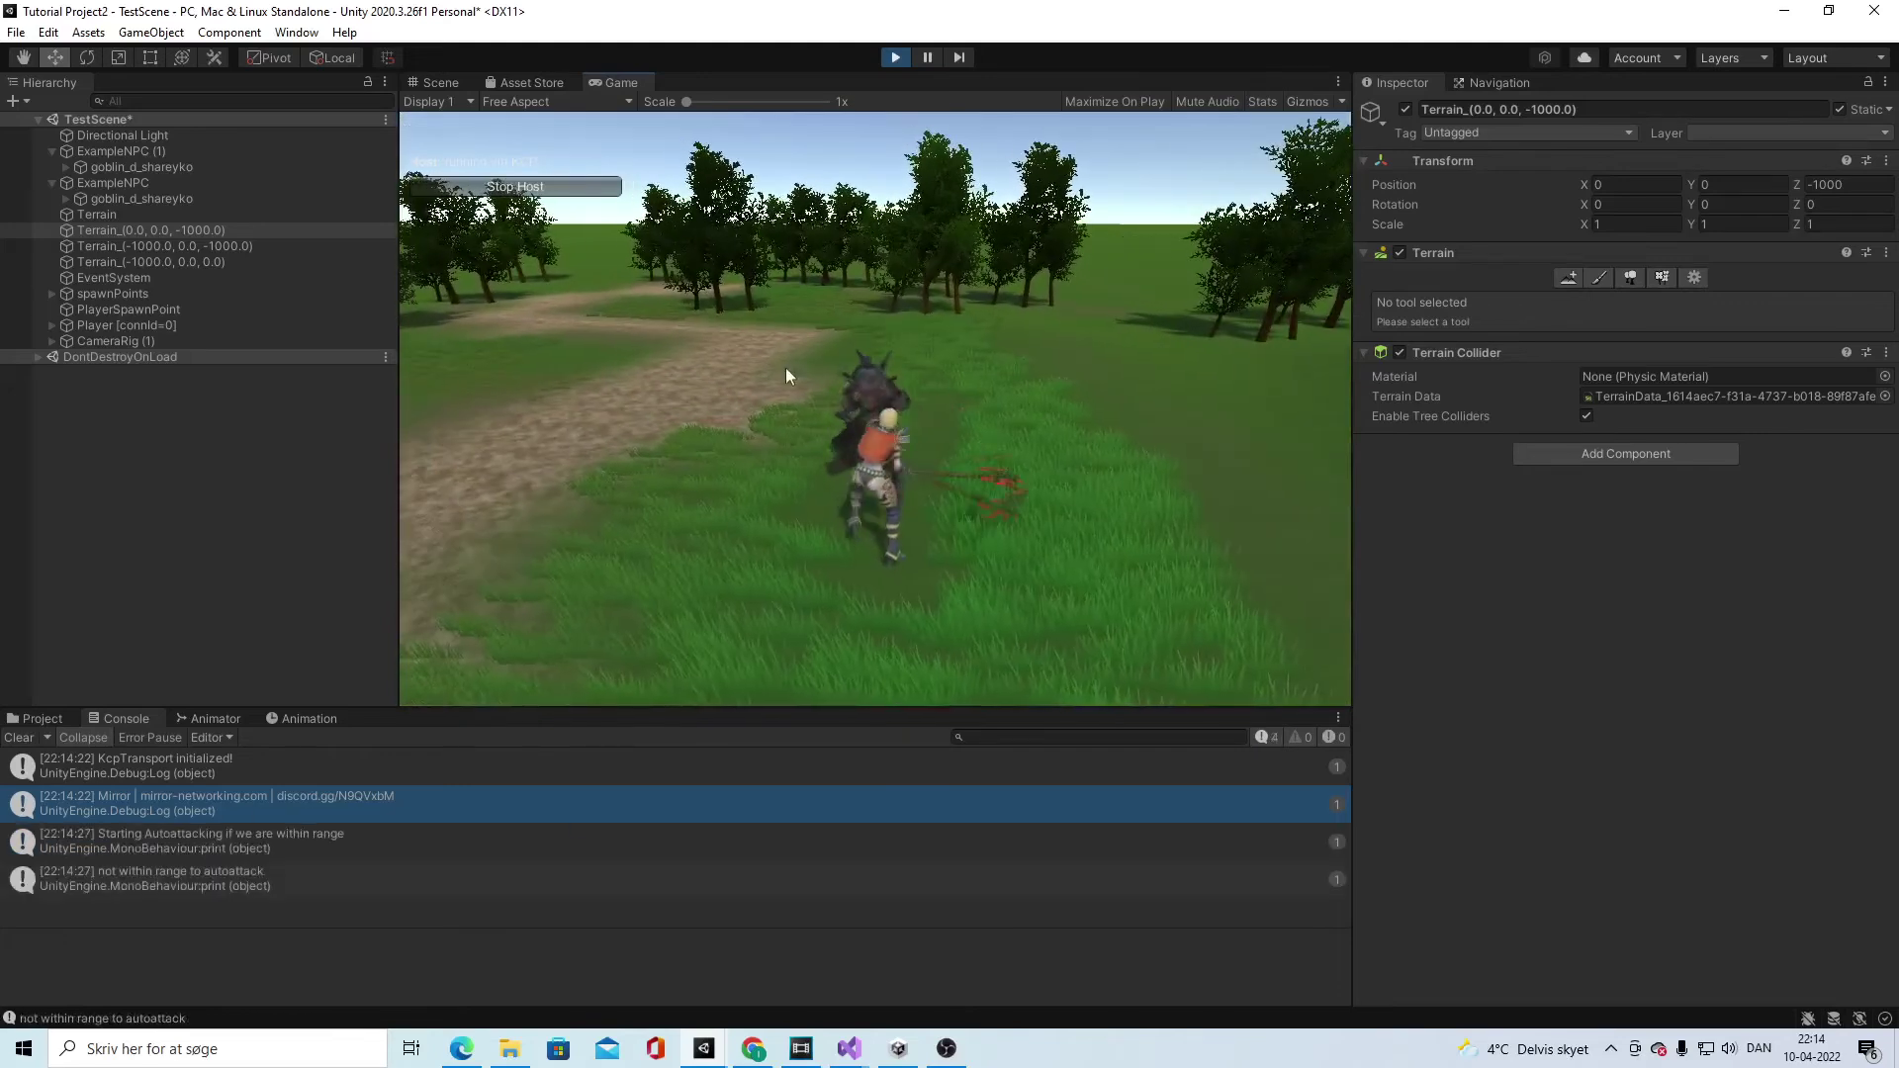
right_click_drag(837, 397, 1055, 472)
left_click(923, 61)
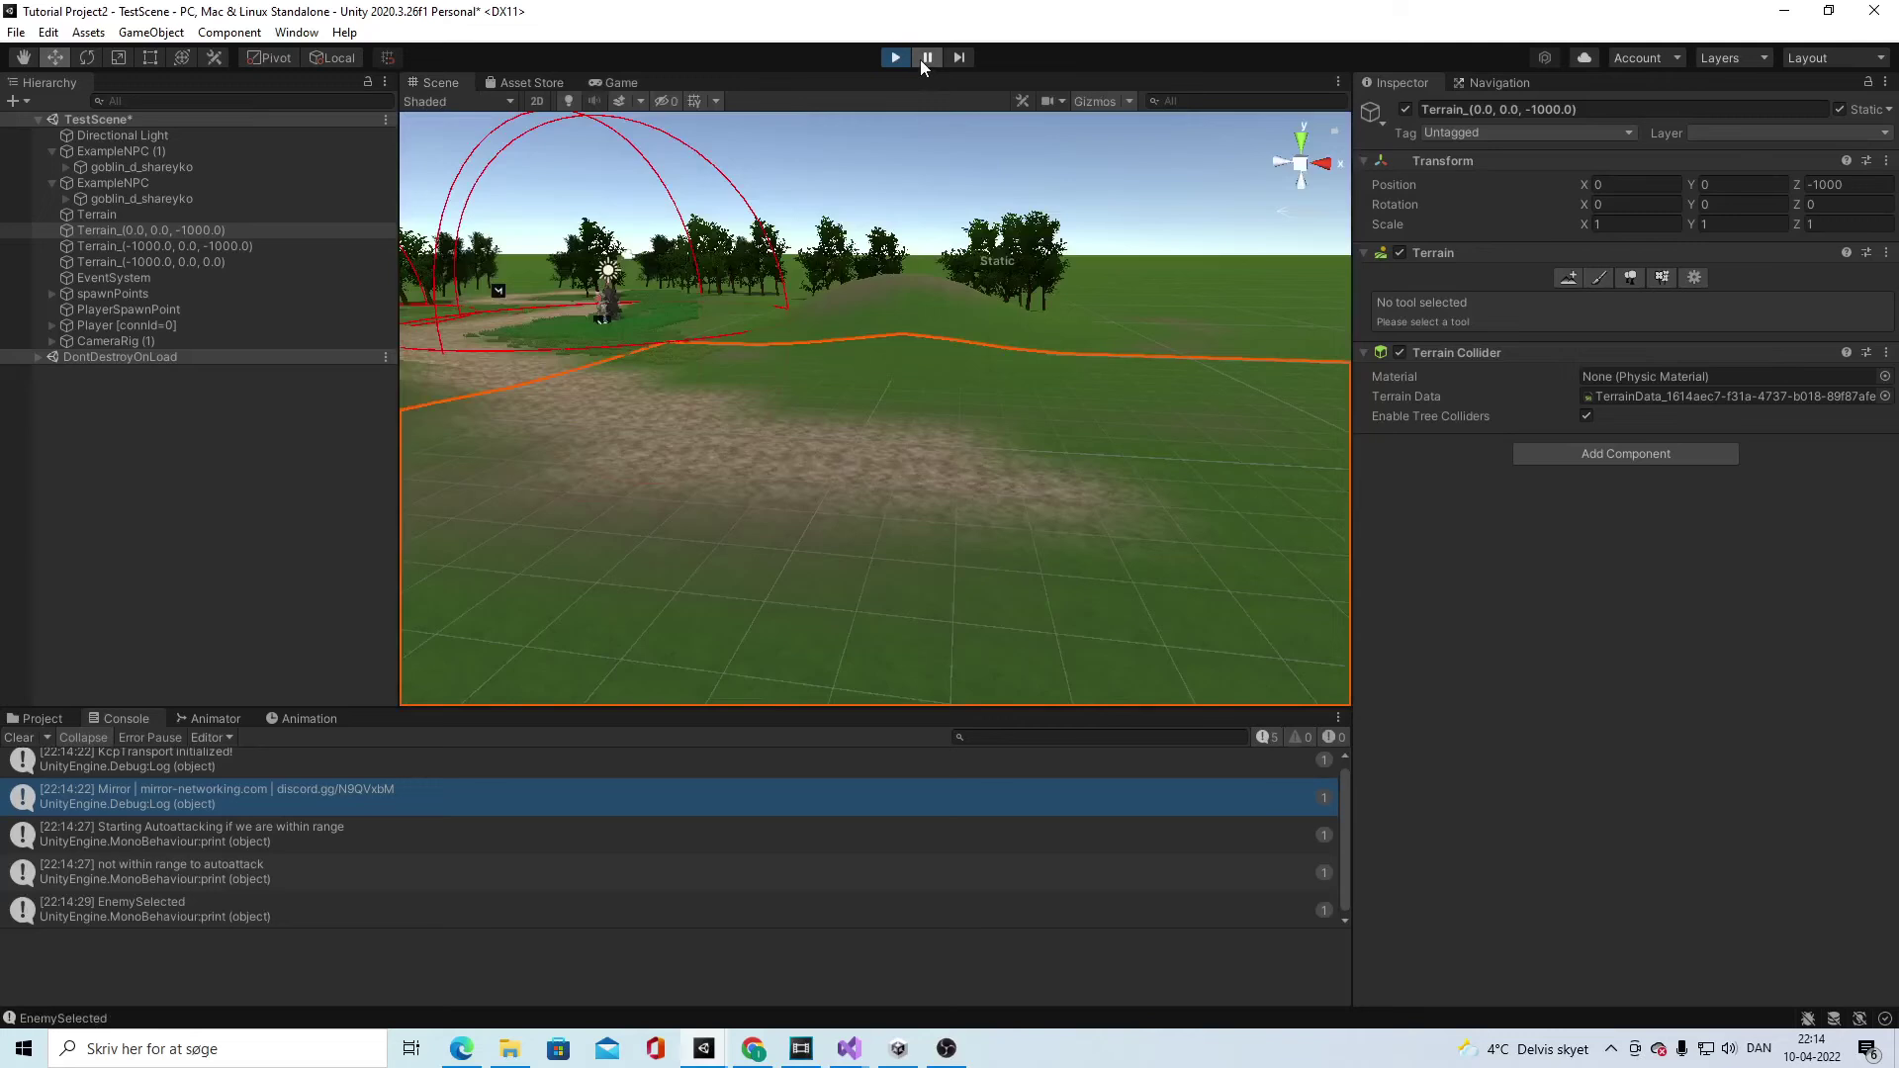
key("f")
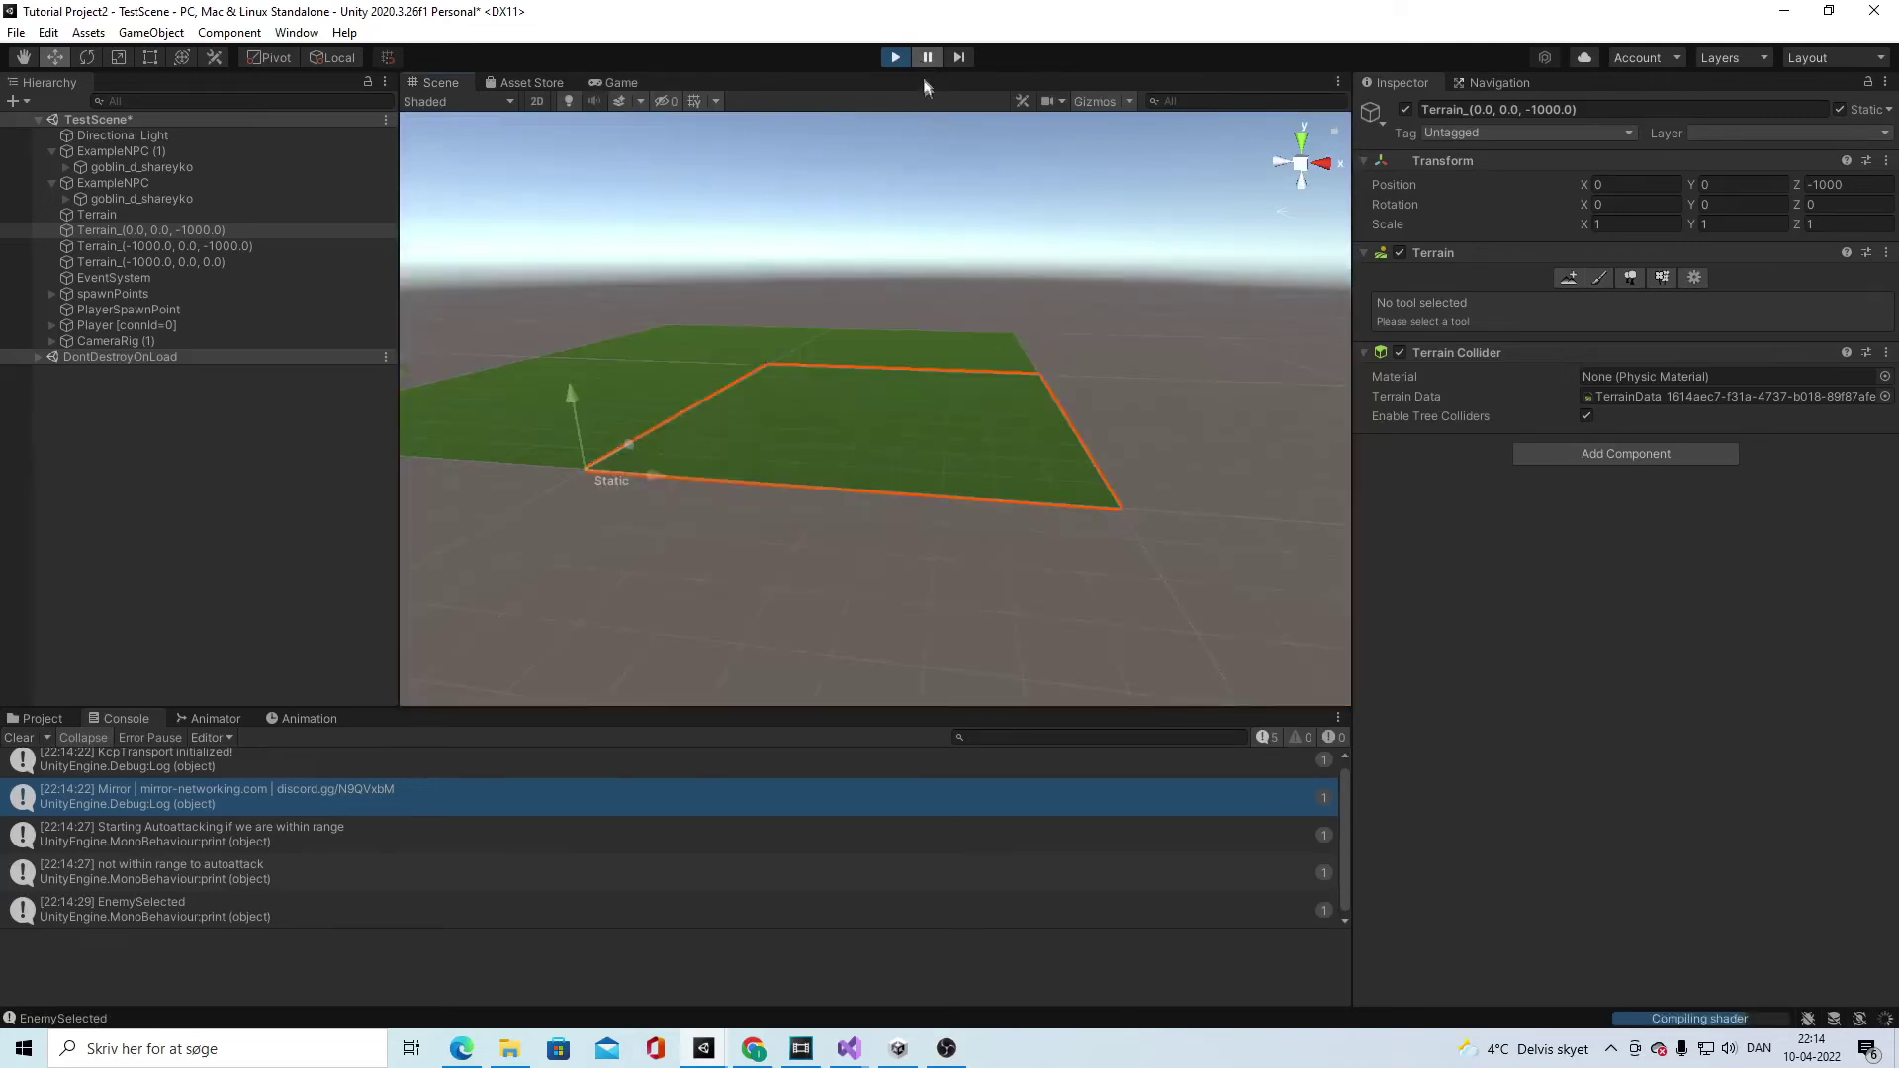
left_click(921, 62)
left_click(926, 59)
Step: Select Player [connId=0] and frame it in the Scene view to examine how it holds the scythe against the goblin
left_click(144, 325)
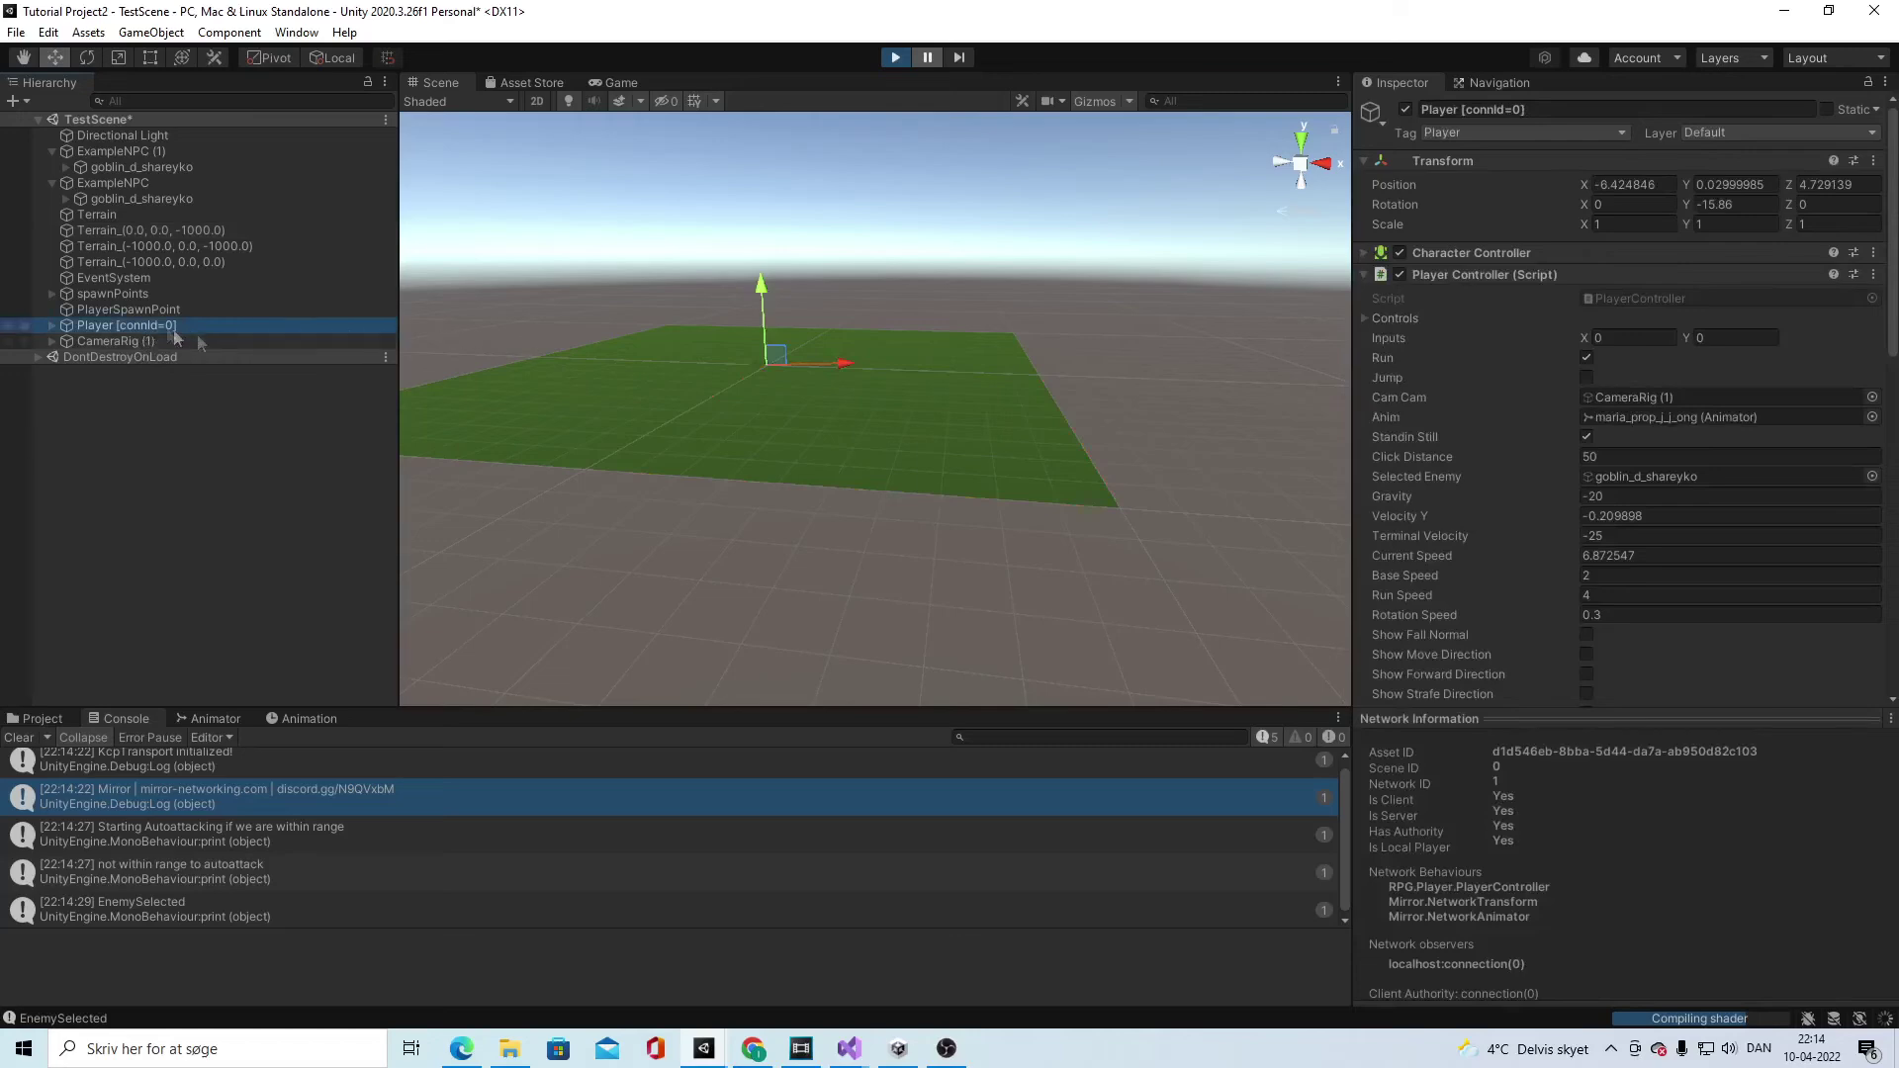
key("f")
scroll(788, 319, "up", 3)
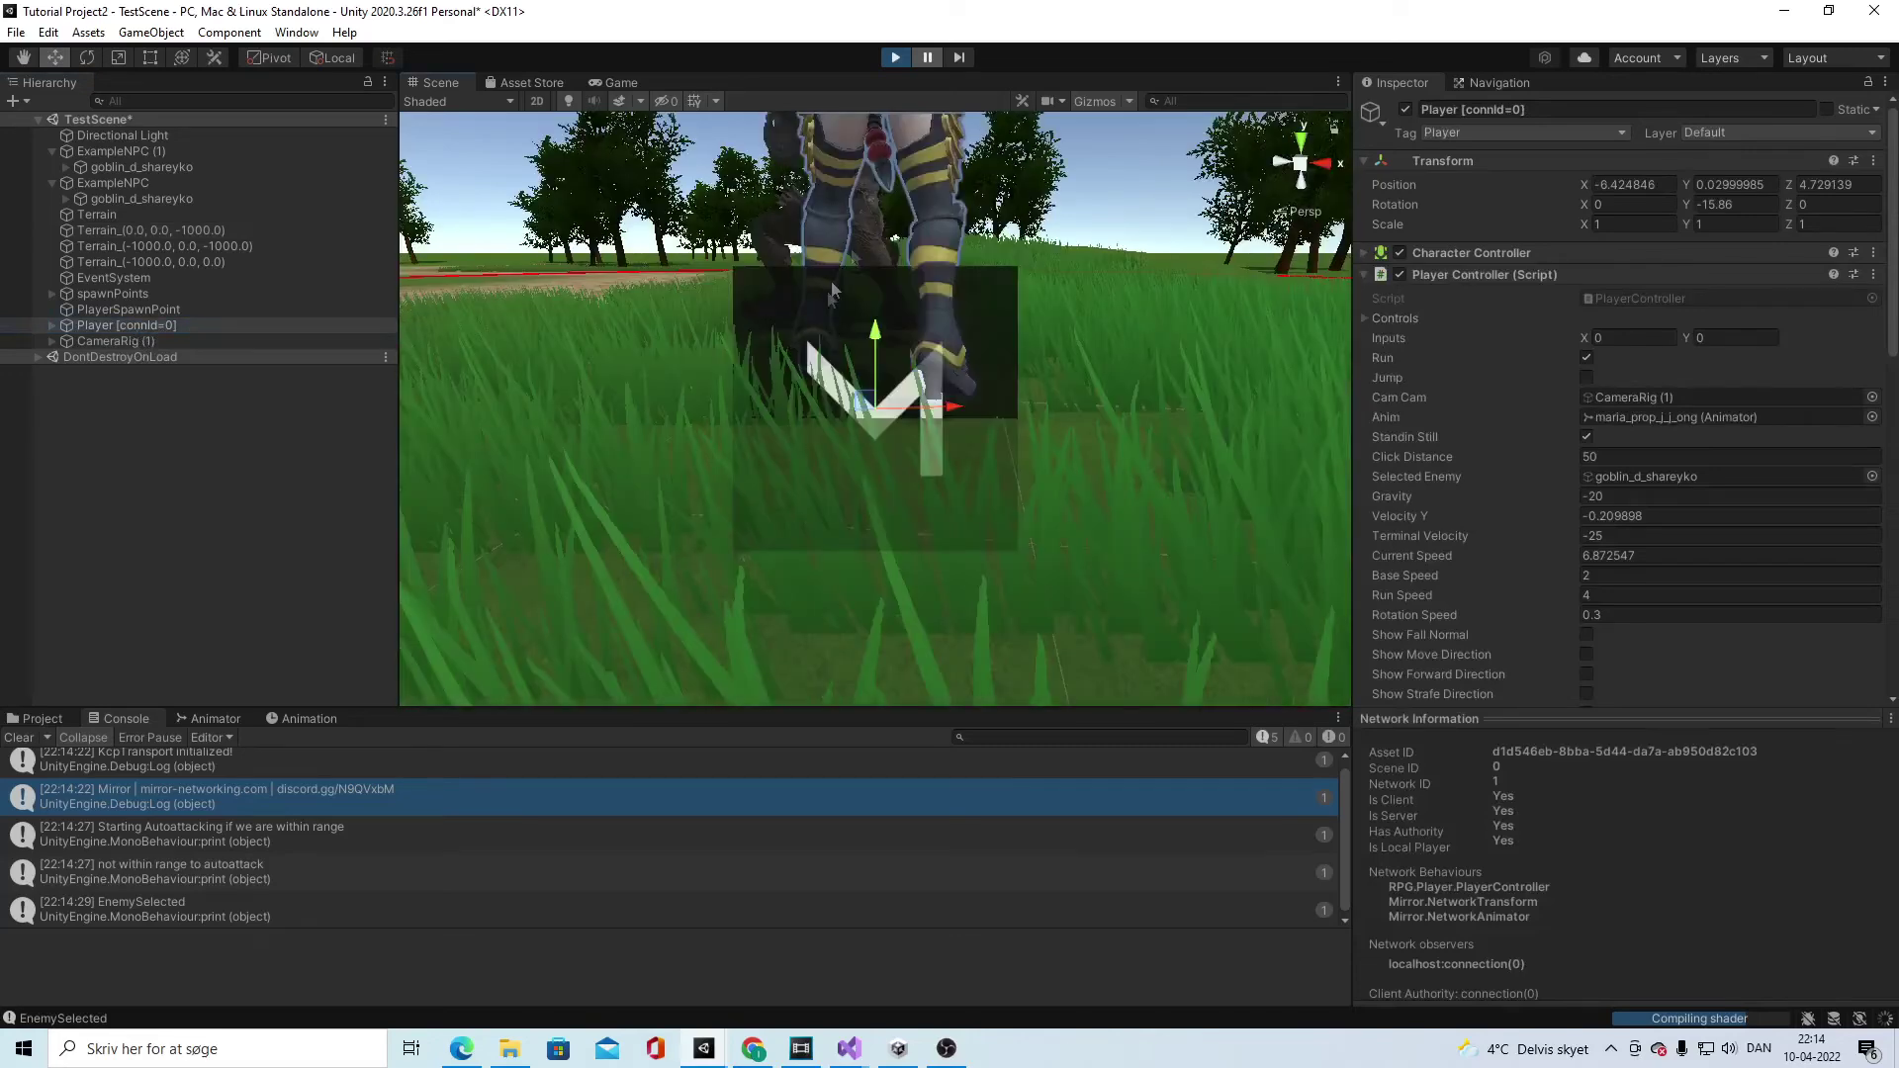
scroll(832, 292, "down", 8)
left_click_drag(833, 292, 1751, 388, "alt")
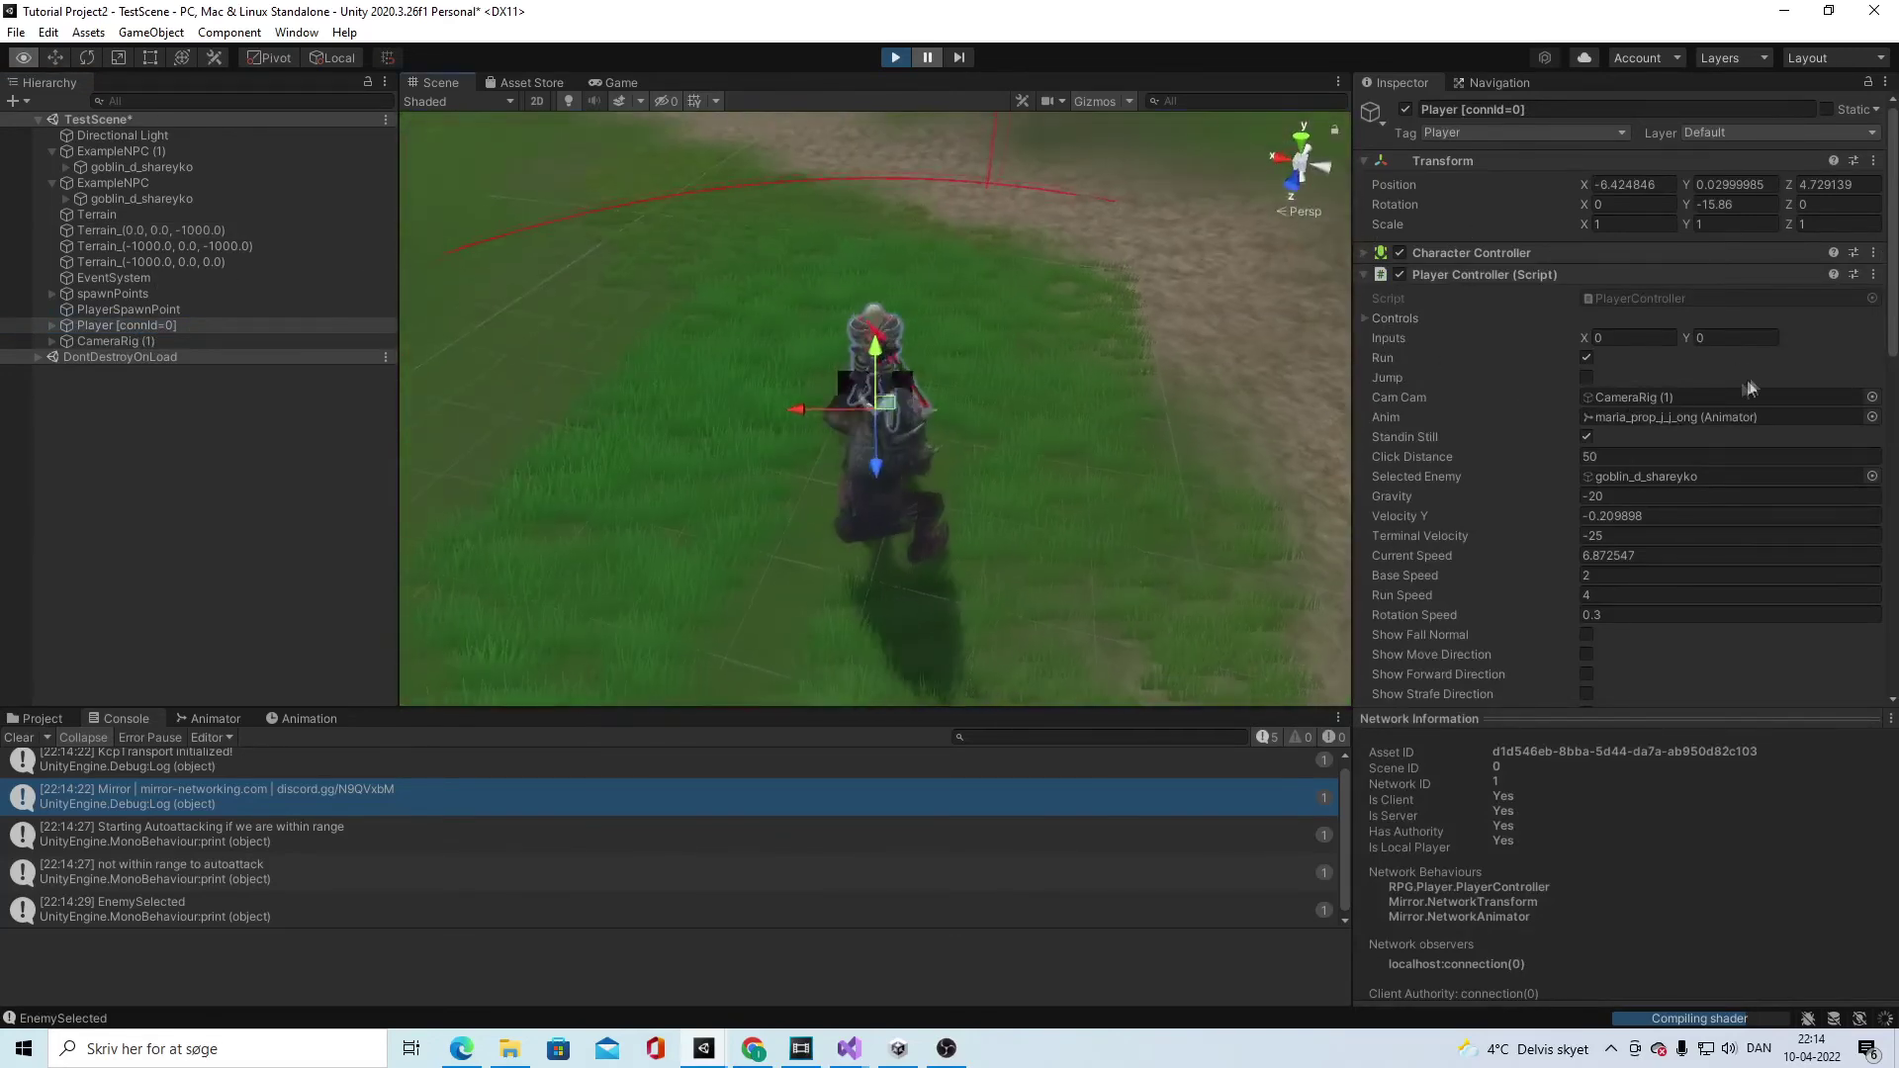
scroll(1083, 321, "up", 3)
left_click_drag(1009, 273, 827, 465, "alt")
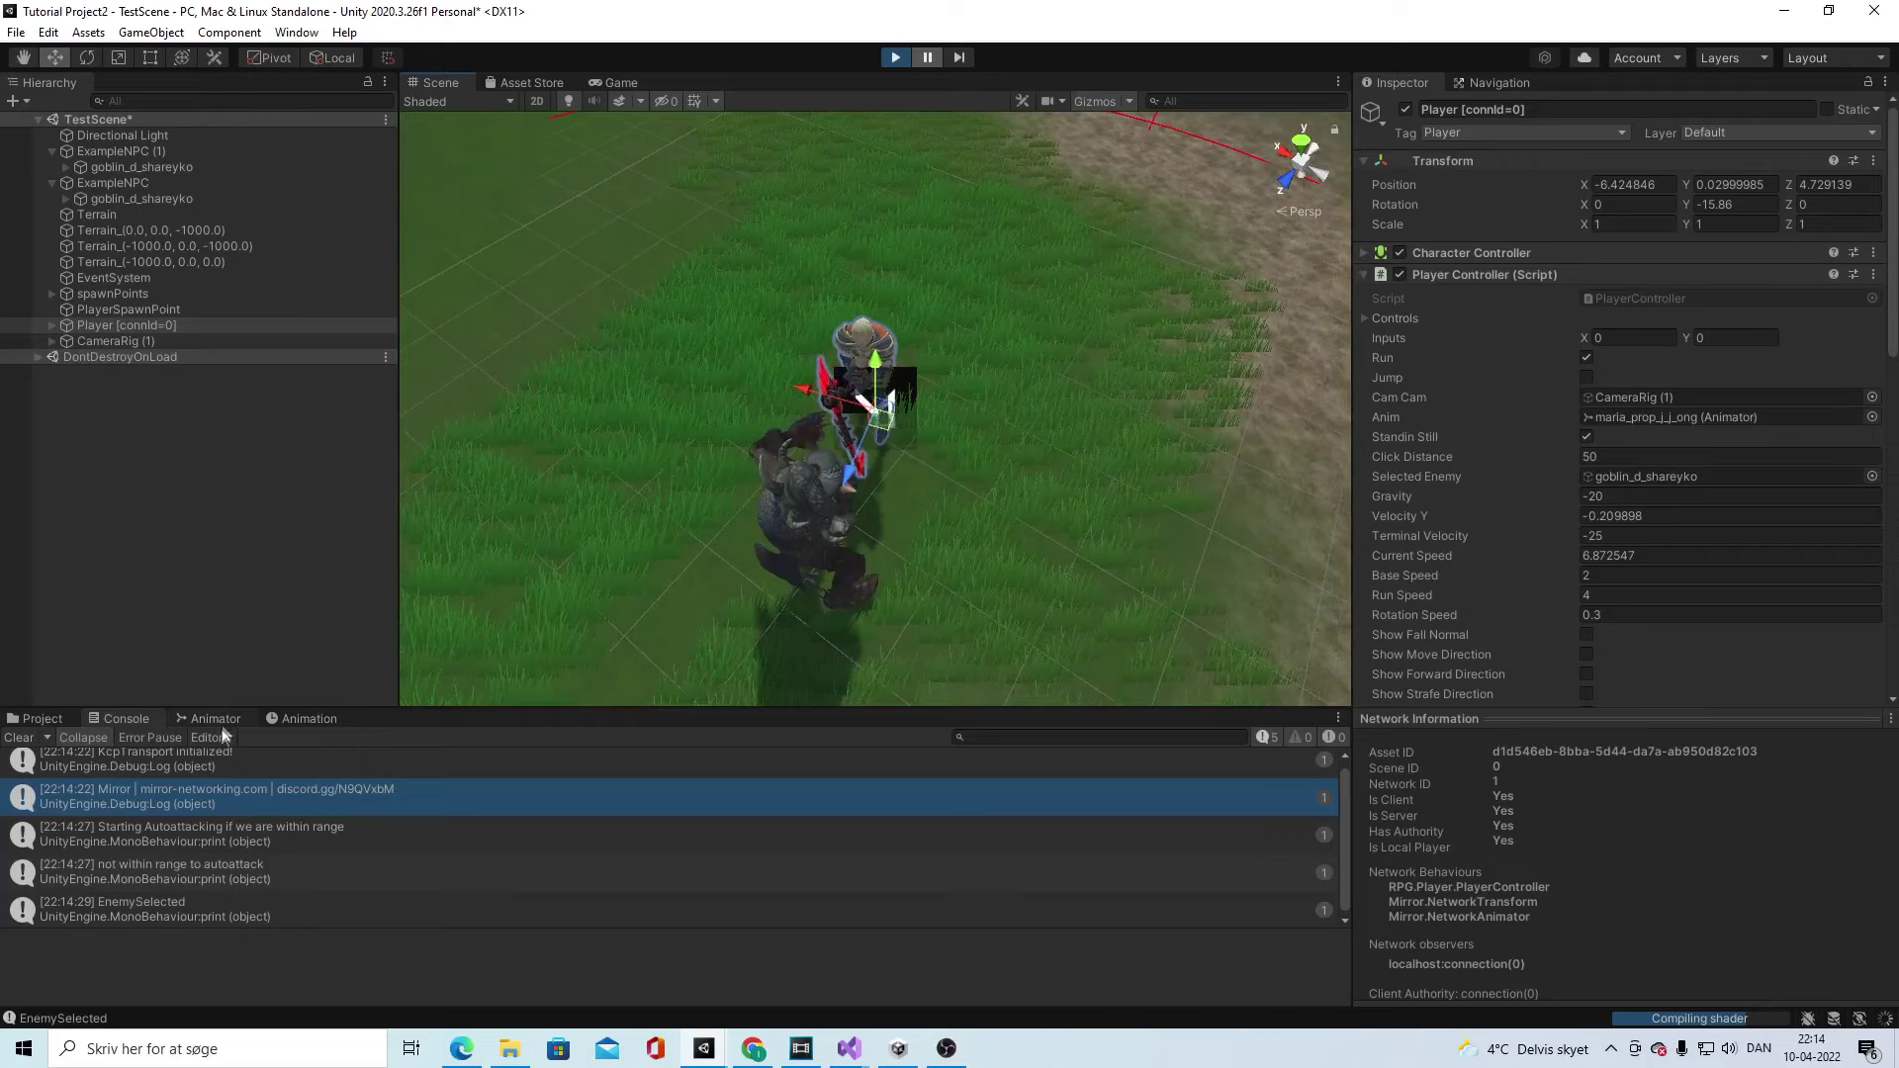
Step: Select 2Handweapon under sword_joint in the RightHand of the spawned player's maria_prop_j_j_ong skeleton
left_click(69, 328)
left_click(52, 327)
left_click(66, 341)
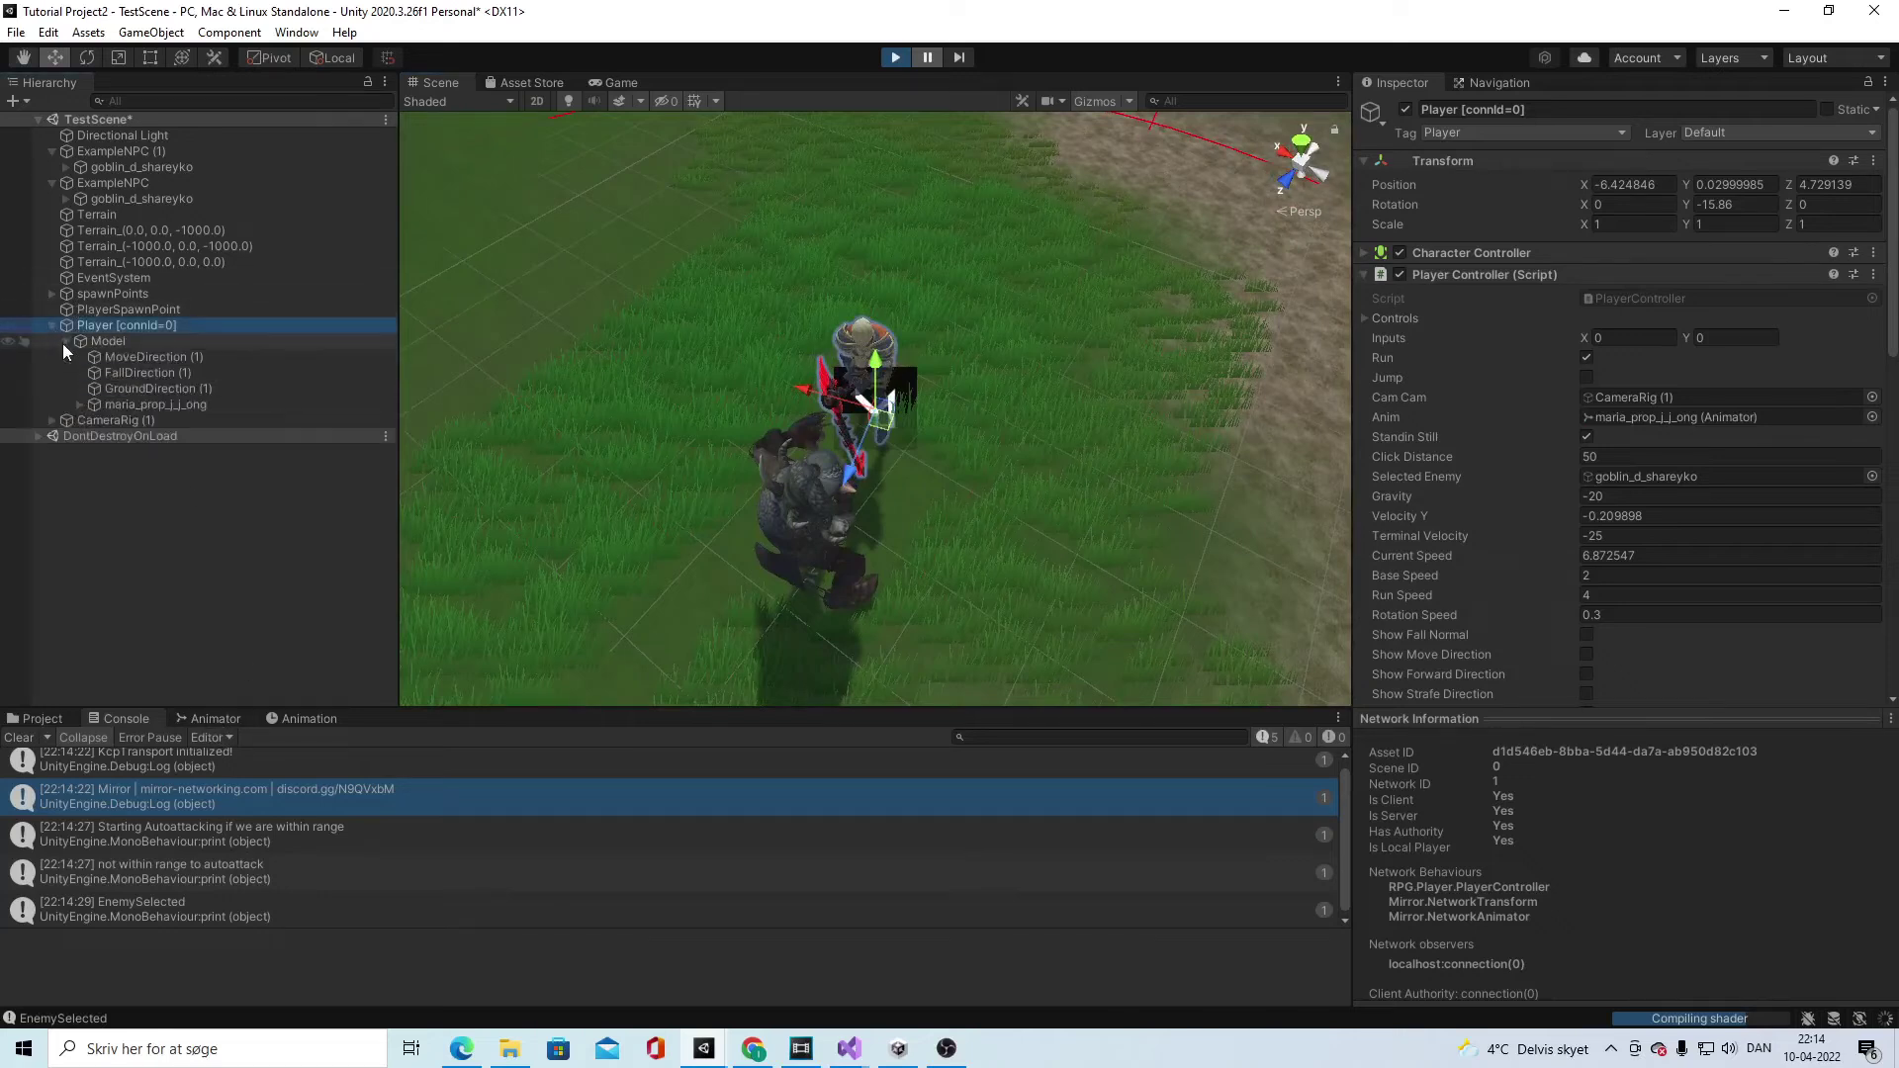
left_click(80, 404)
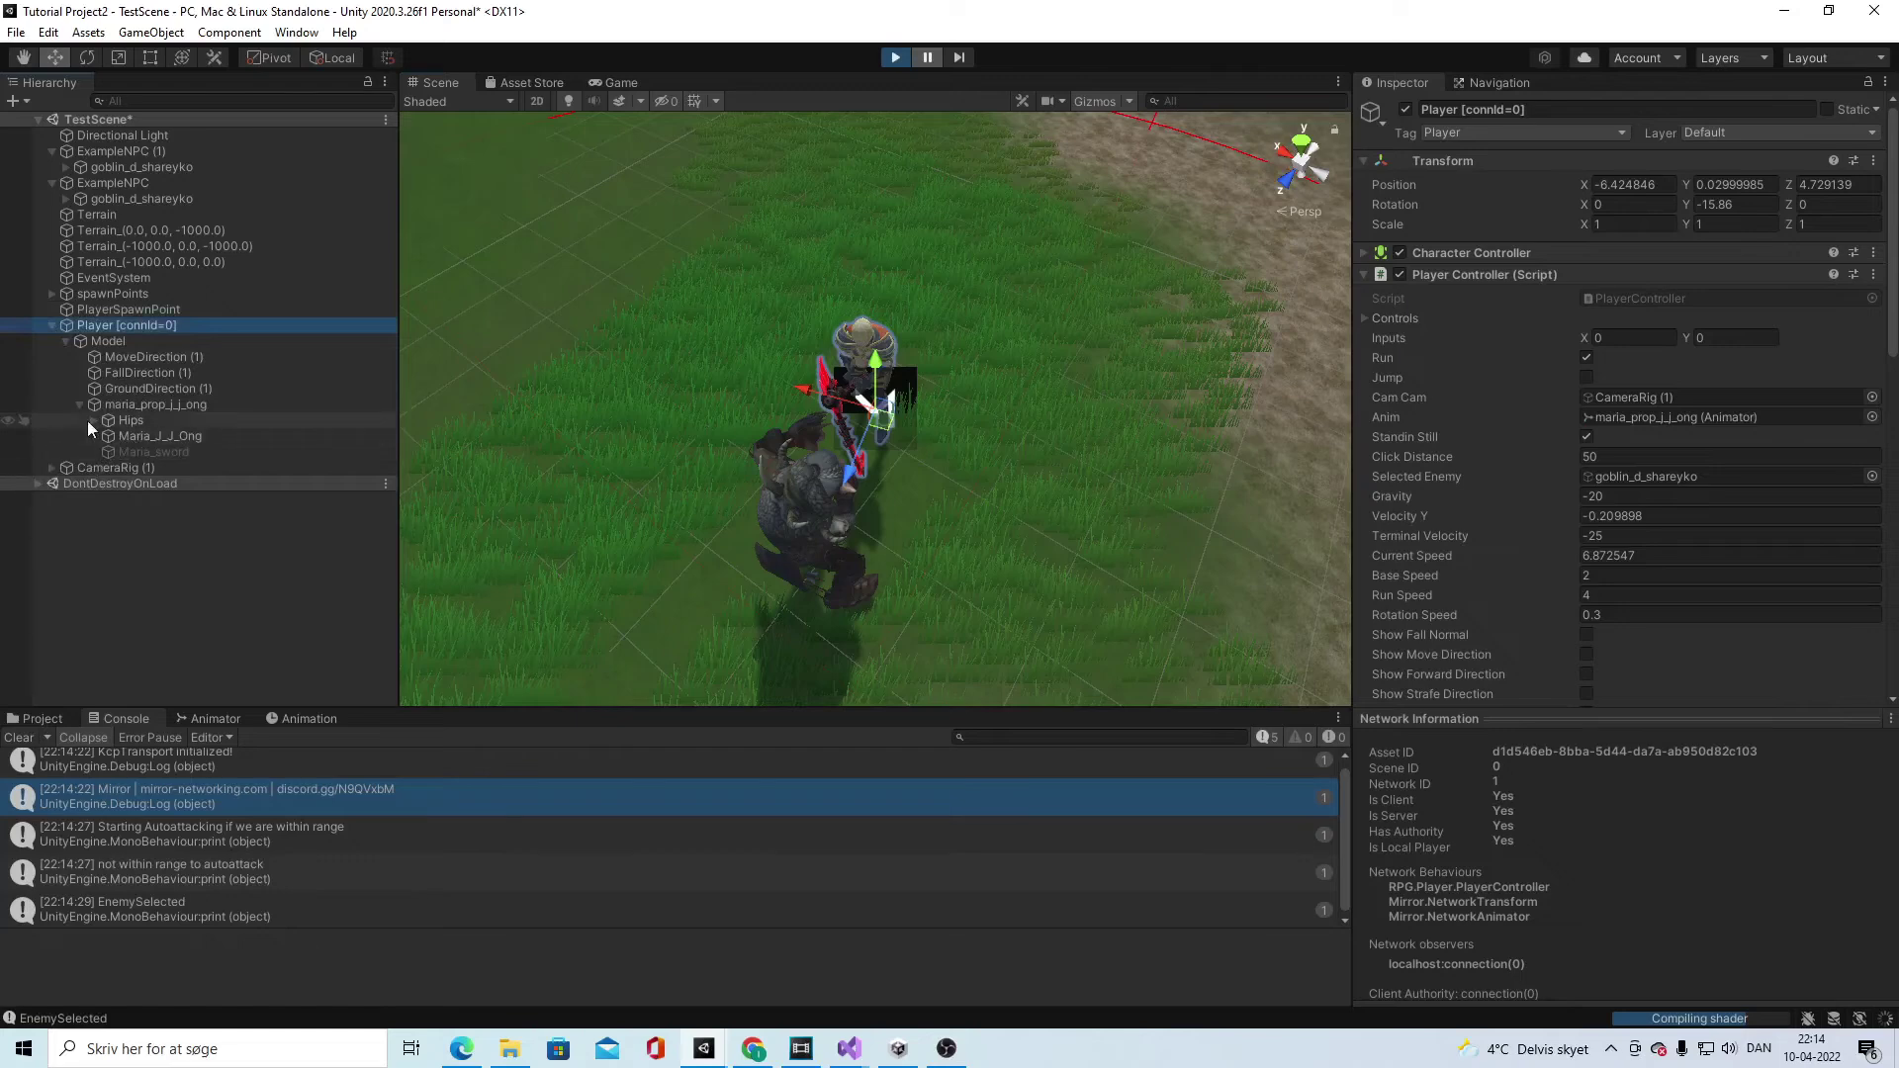
left_click(94, 420)
key("Down")
key("Down")
key("Down")
key("Down")
key("Down")
key("Down")
key("Down")
key("Down")
key("Down")
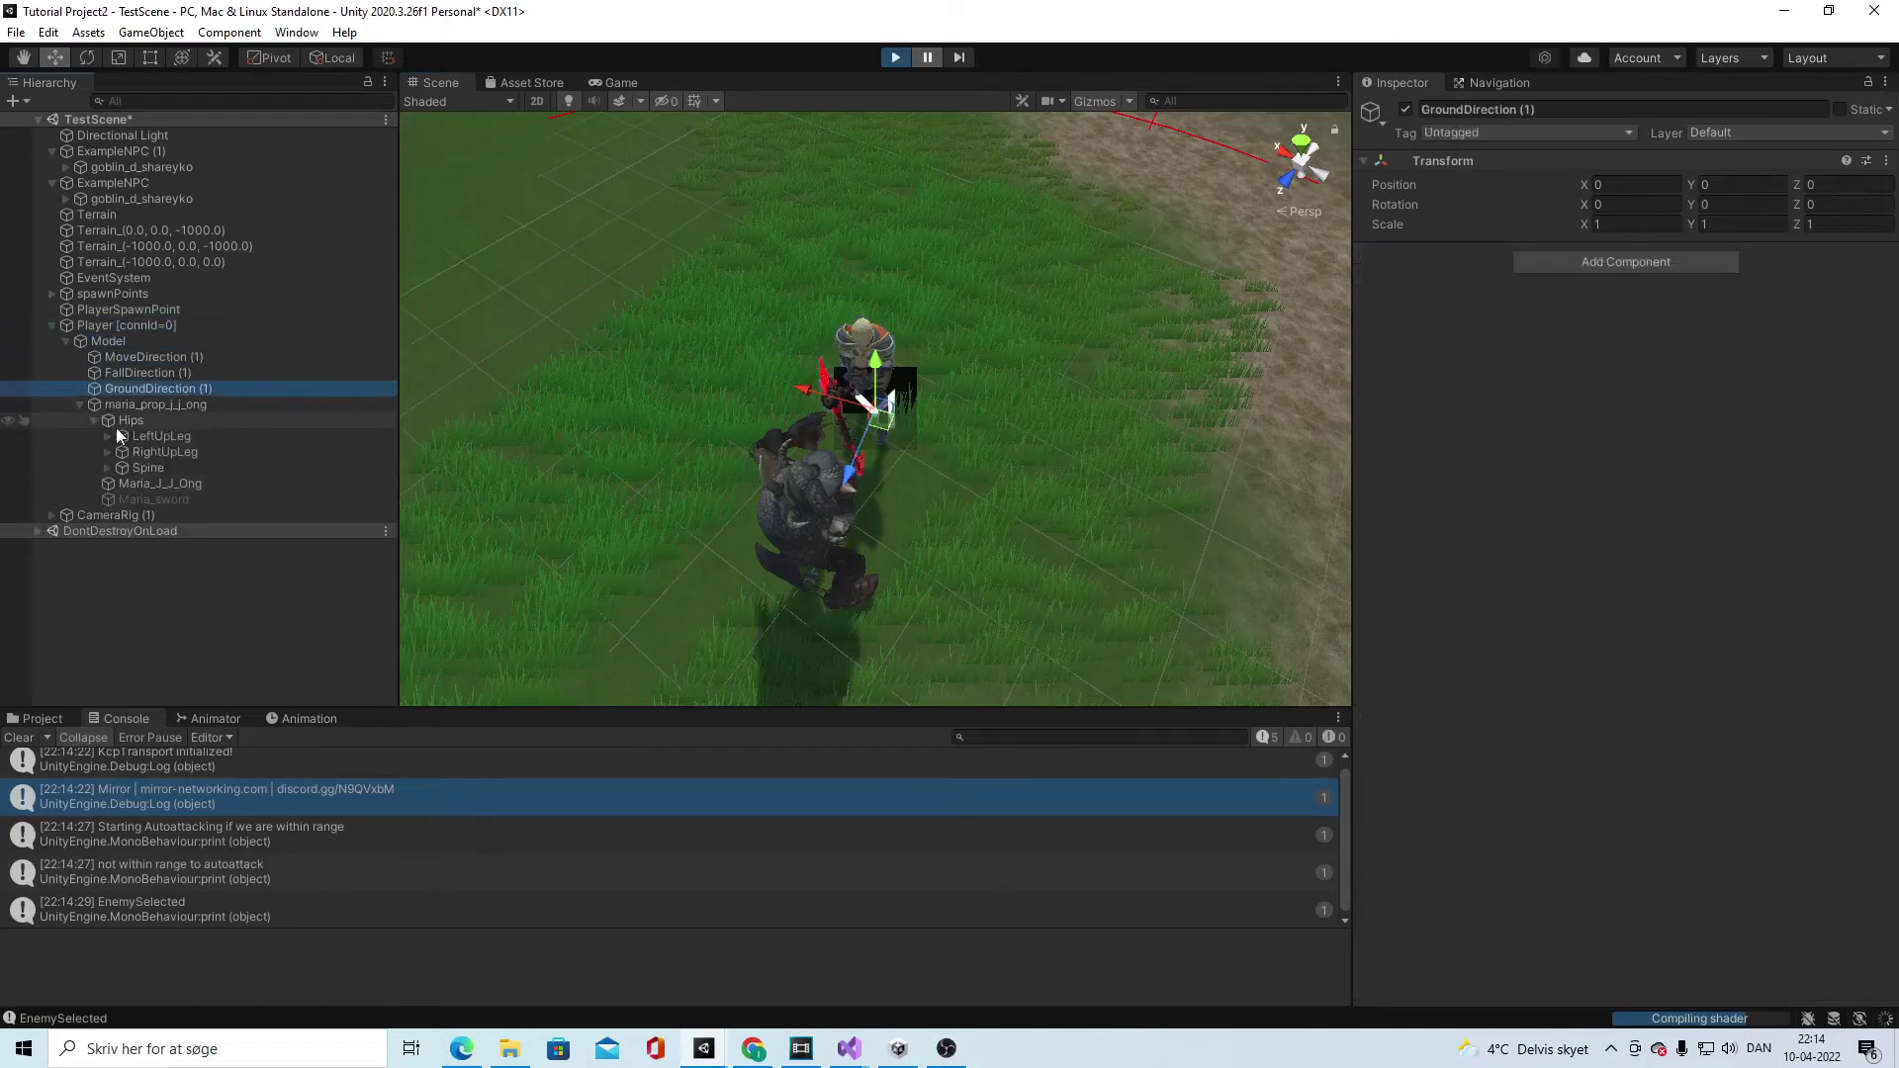
key("Right")
key("Down")
key("Down")
key("Up")
key("Right")
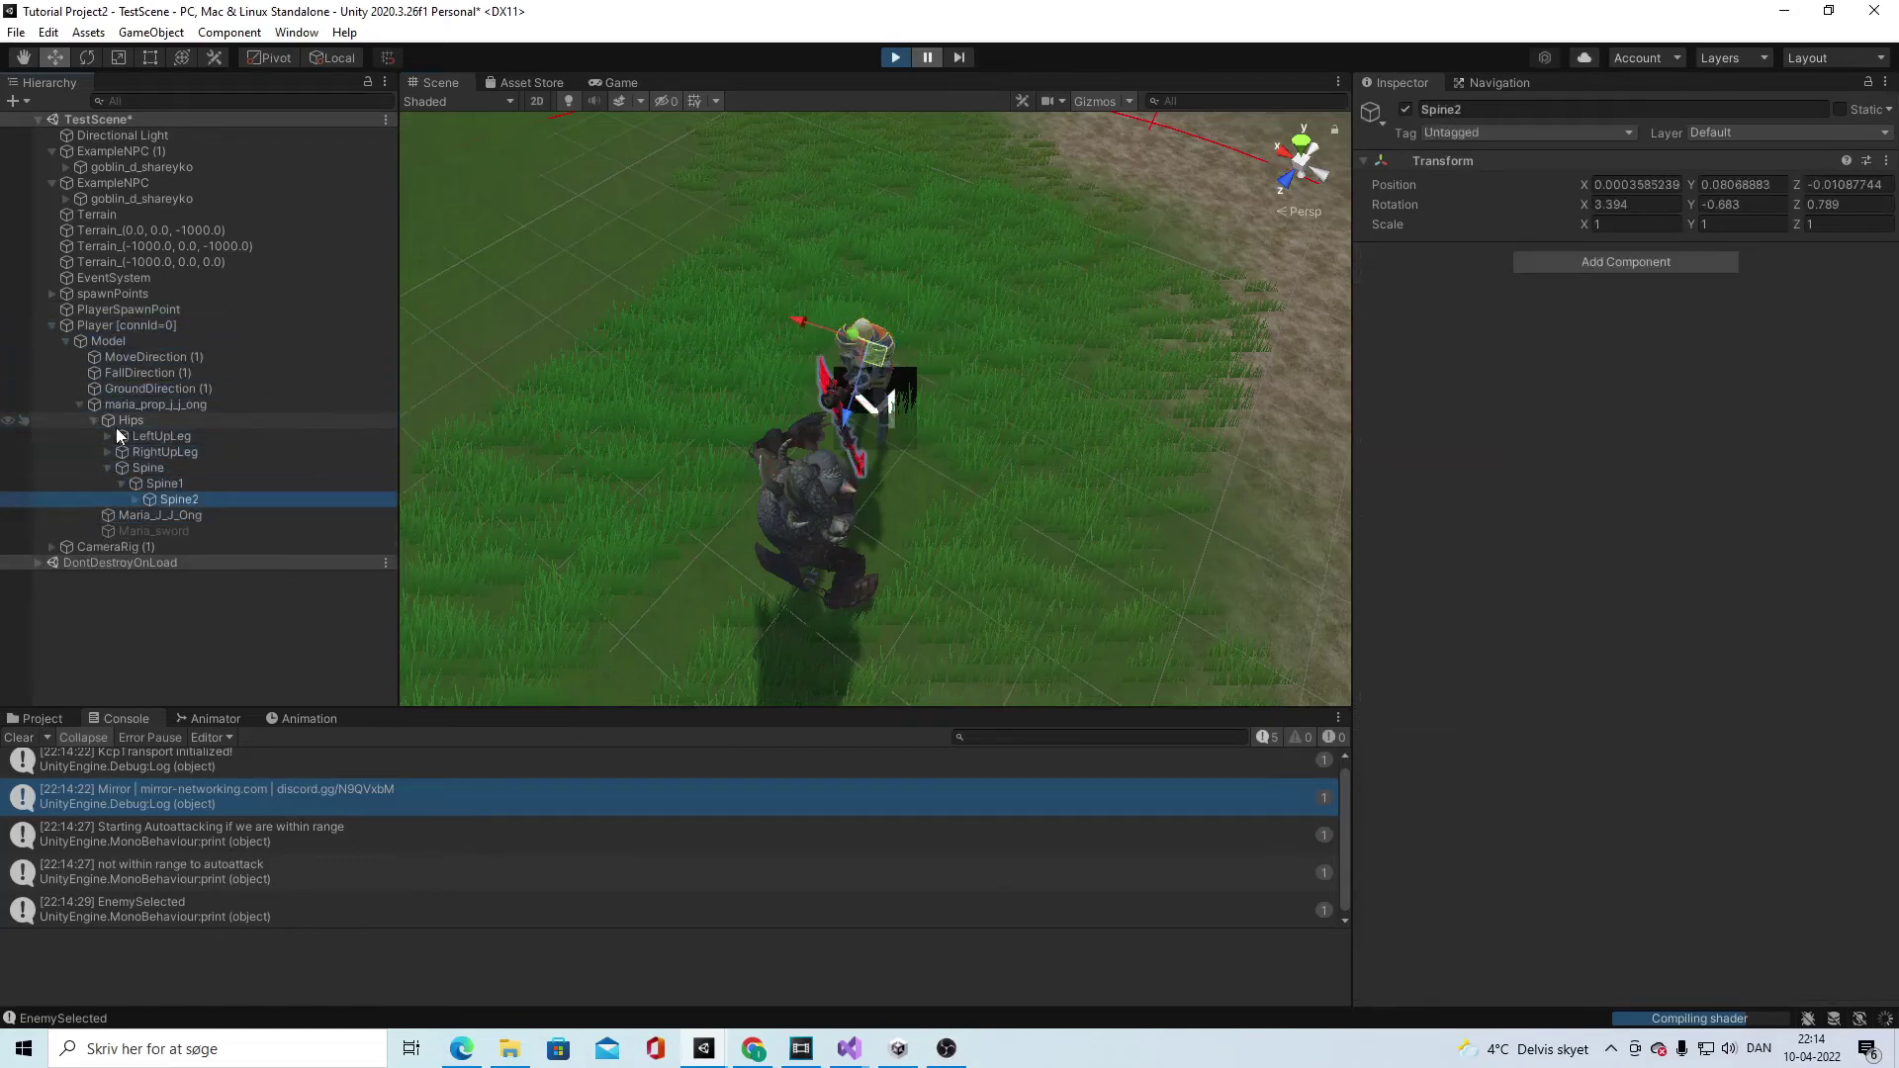
key("Down")
key("Right")
key("Down")
key("Down")
key("Down")
key("Right")
key("Down")
key("Right")
key("Down")
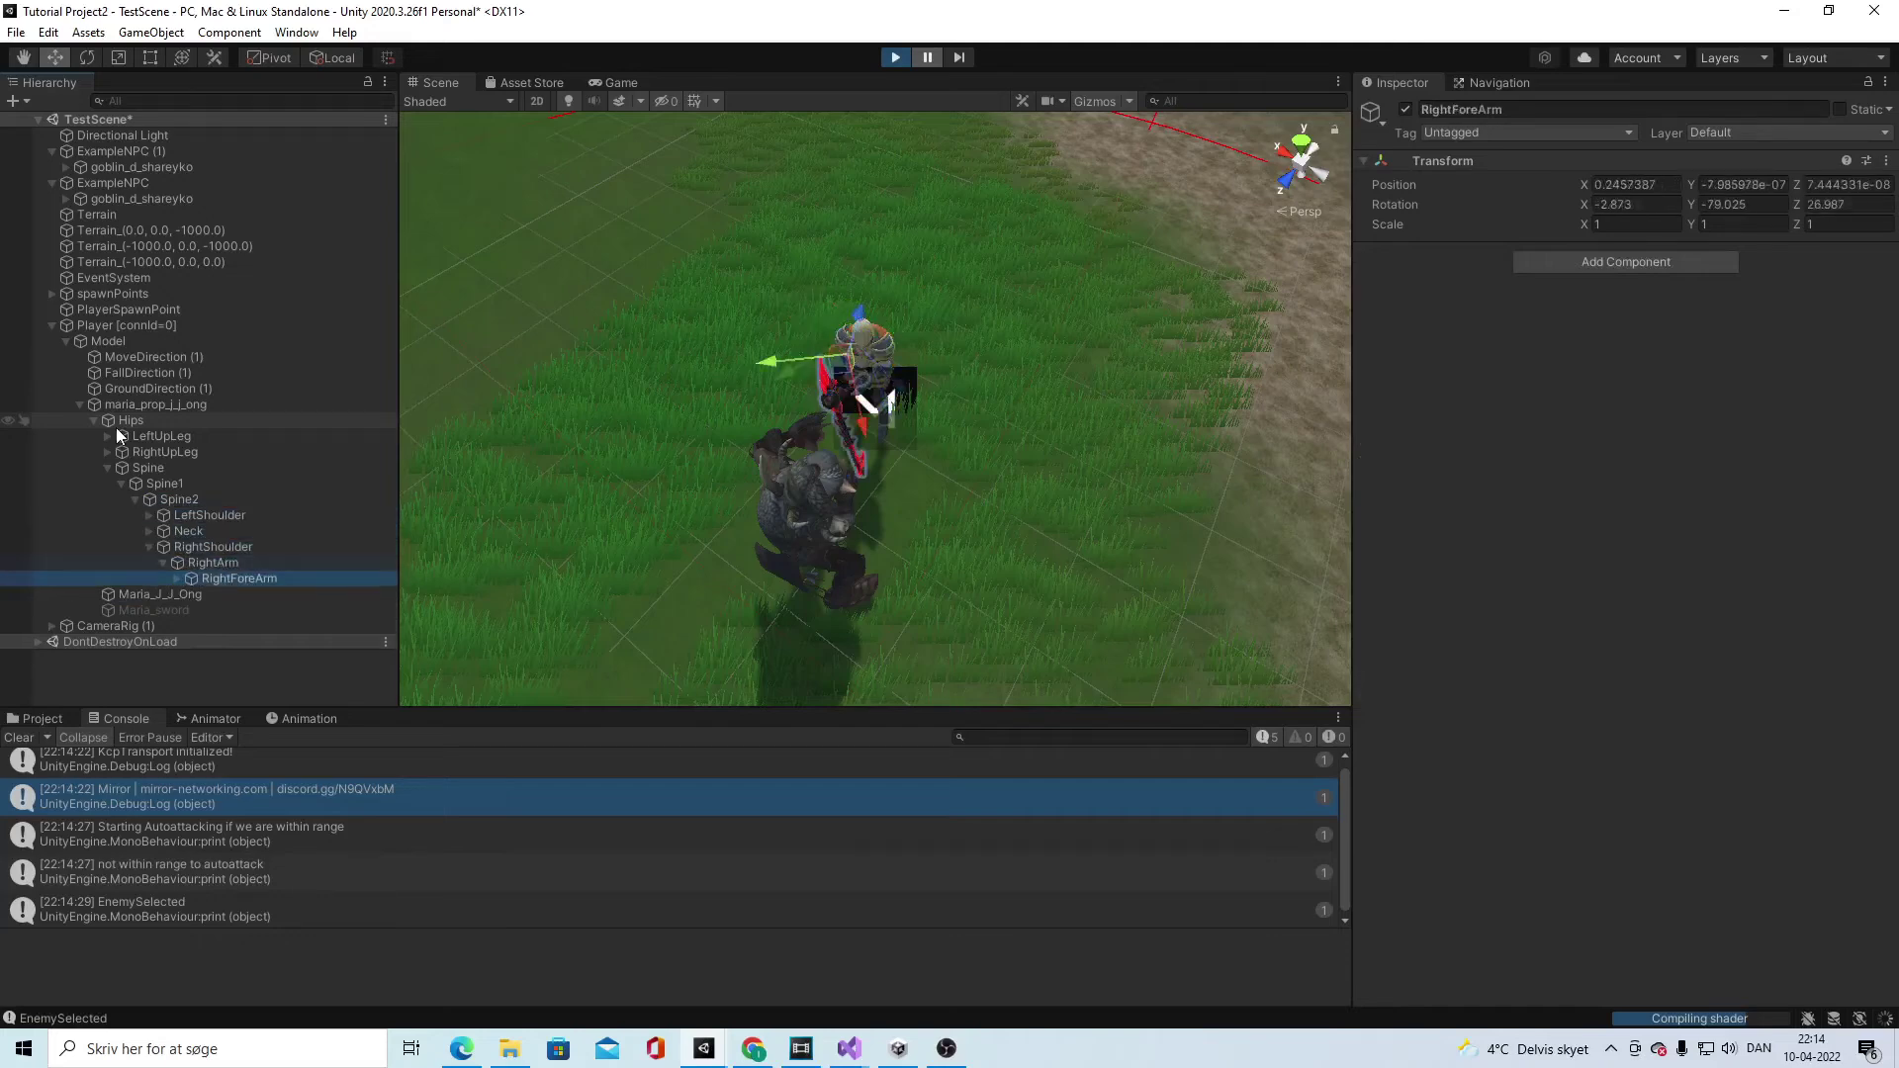
key("Down")
key("Up")
key("Right")
key("Down")
key("Right")
key("Down")
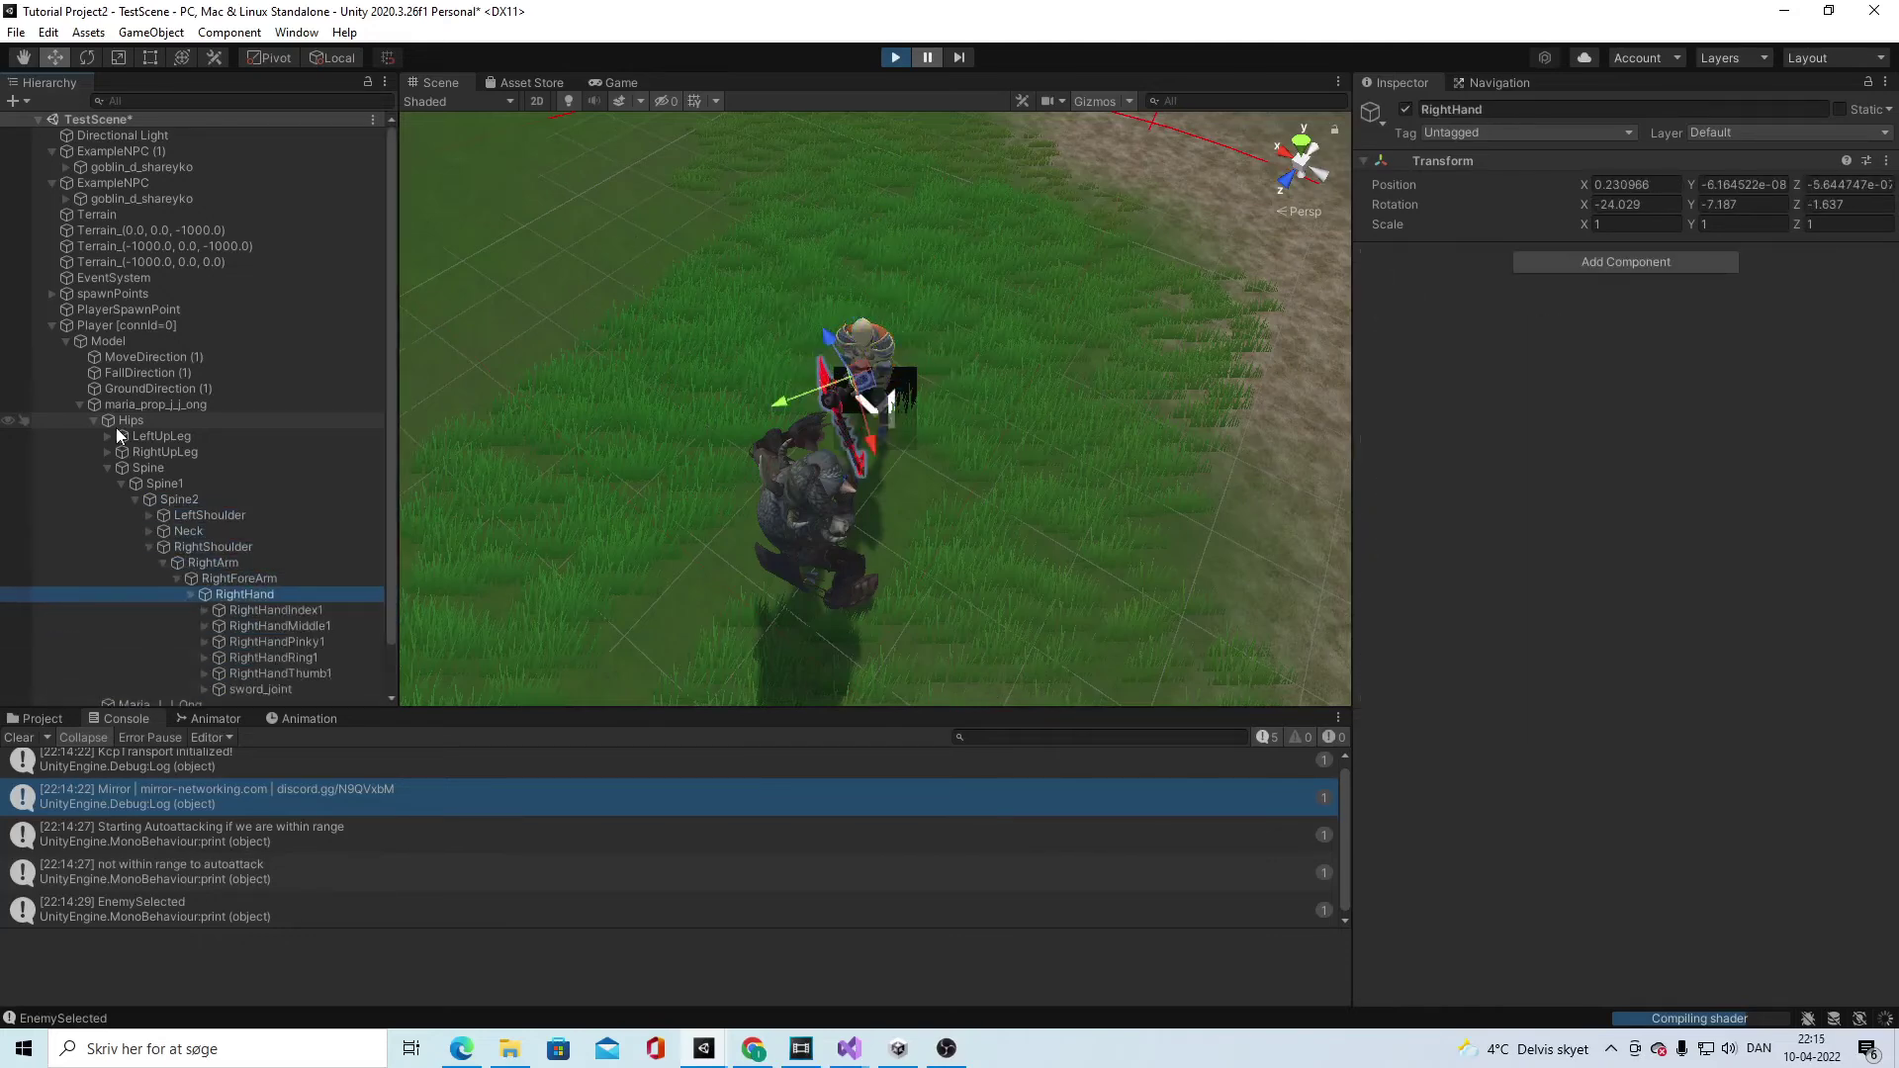
key("Down")
key("Down")
key("Down")
key("Down")
key("Down")
key("Right")
key("Down")
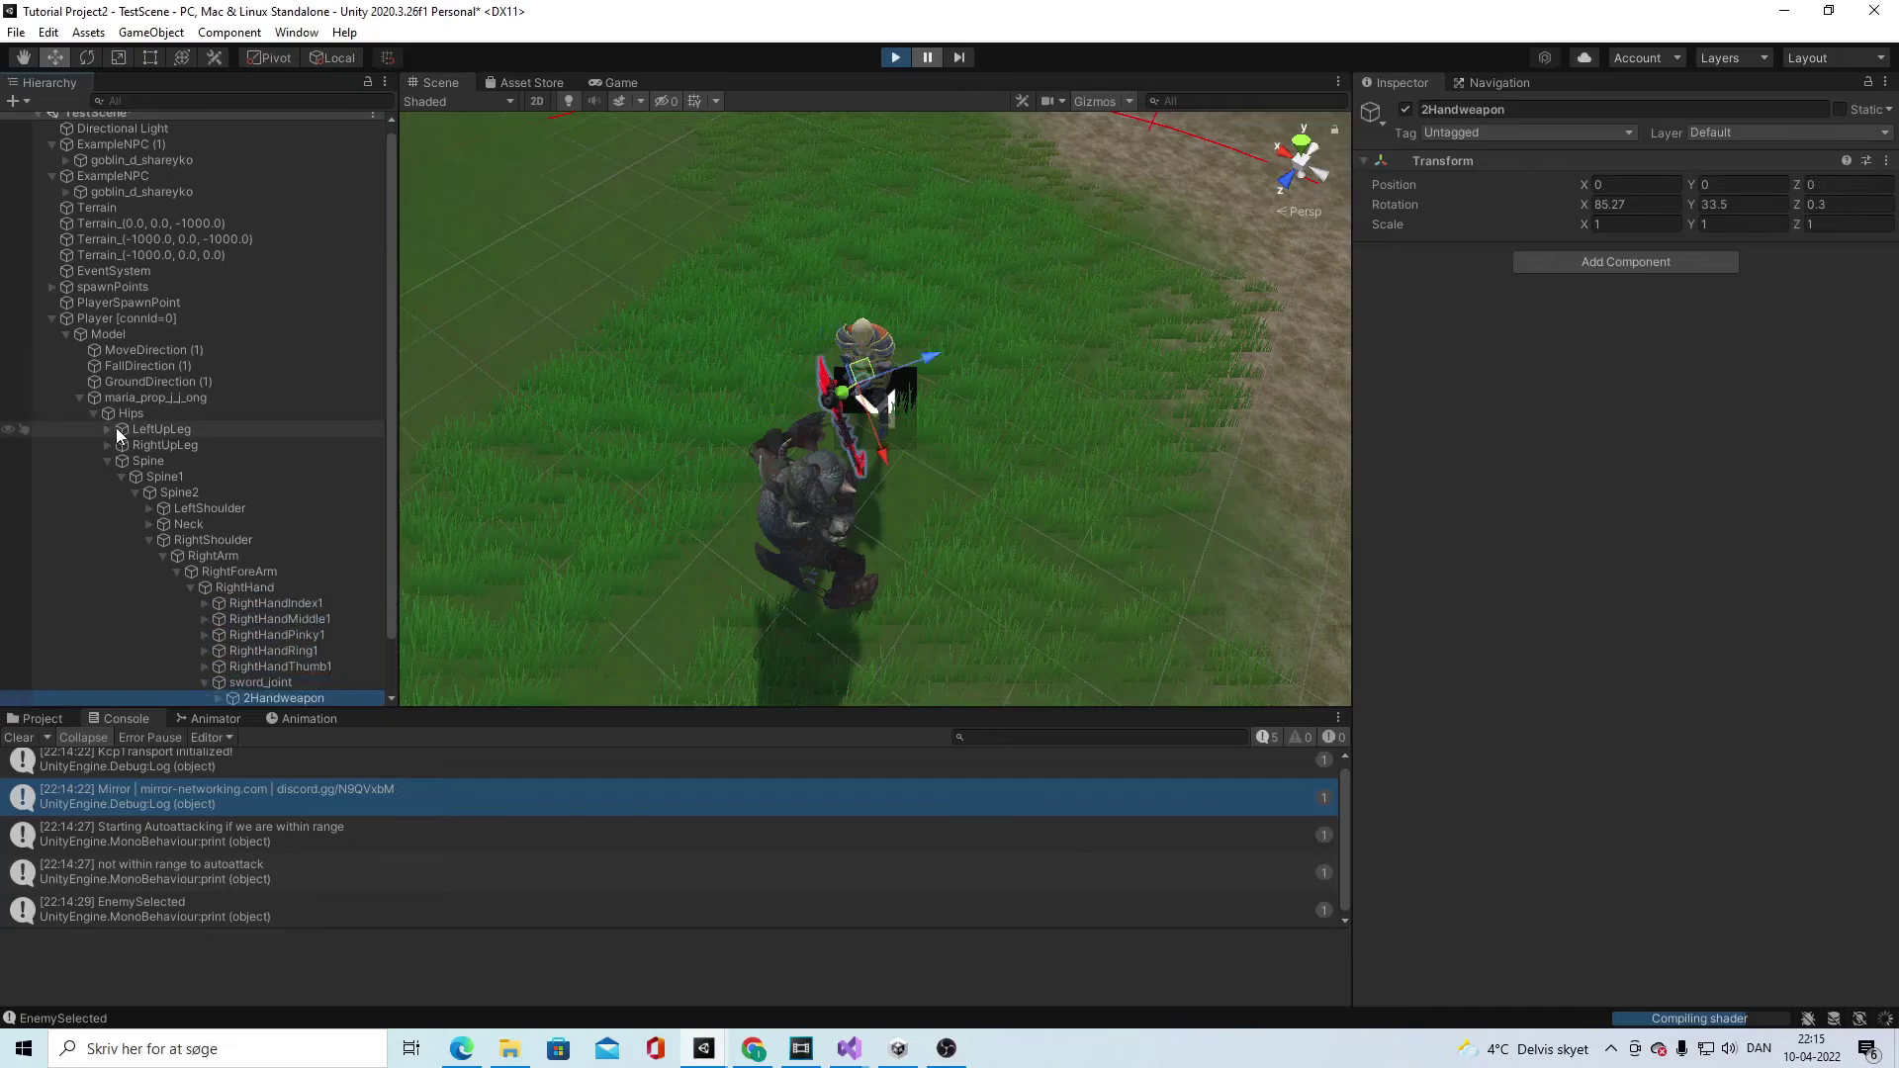
Step: Rotate 2Handweapon to about X 58.07, Y 115.57, Z 81.03 so the scythe points toward the goblin
key("f")
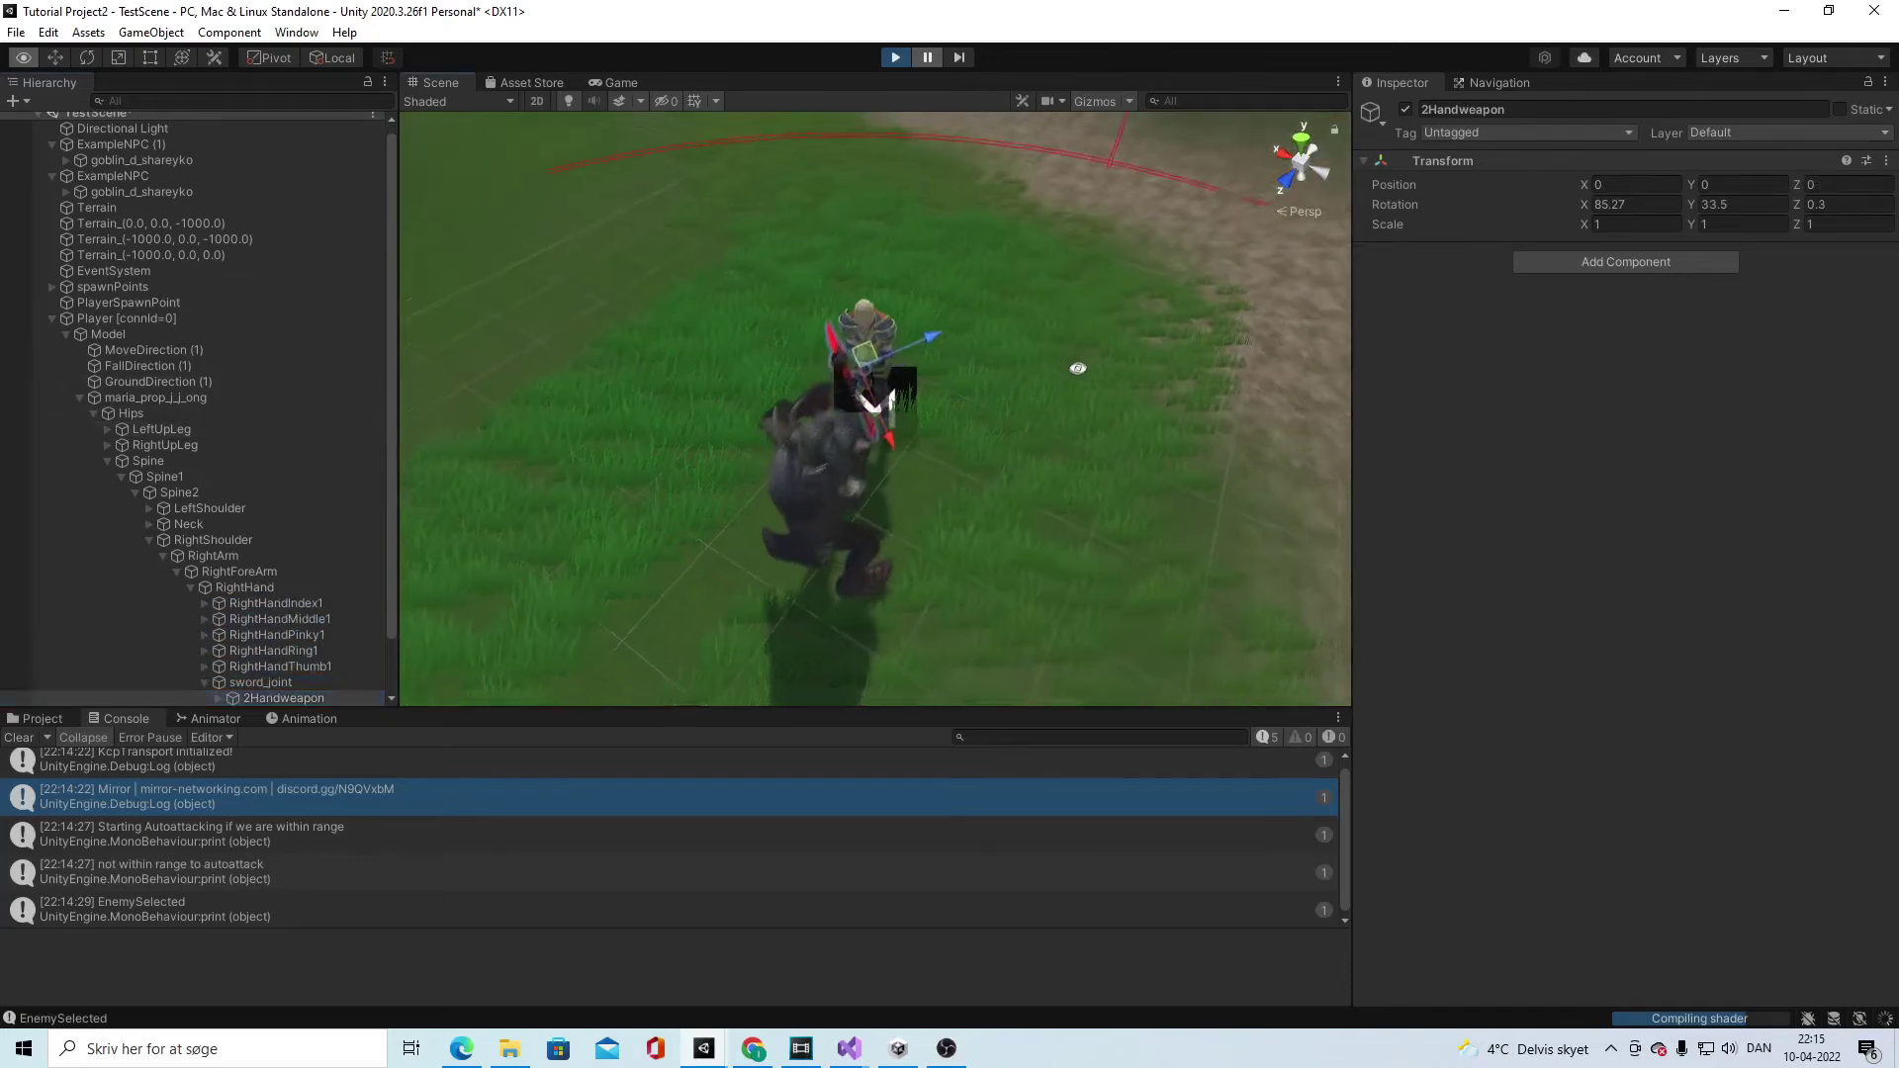
key("e")
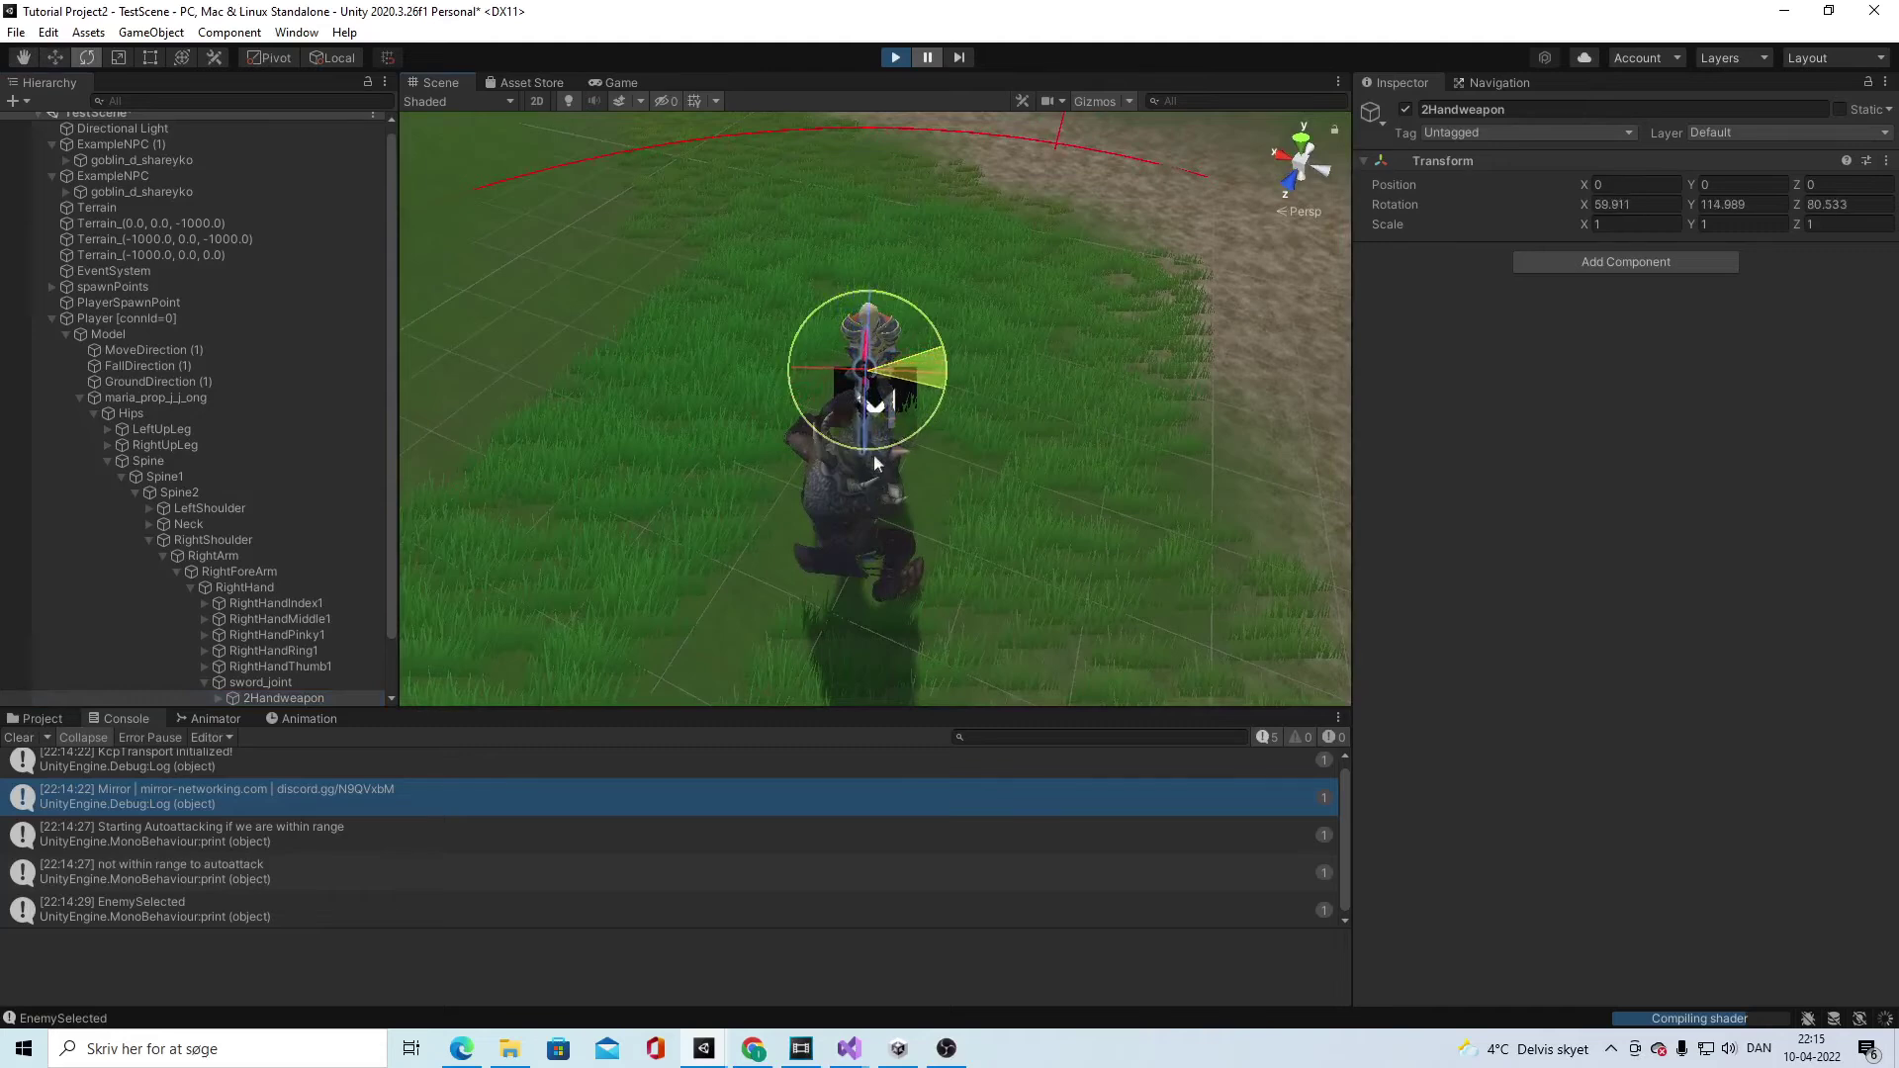
left_click_drag(874, 457, 870, 459)
left_click_drag(983, 484, 960, 348, "alt")
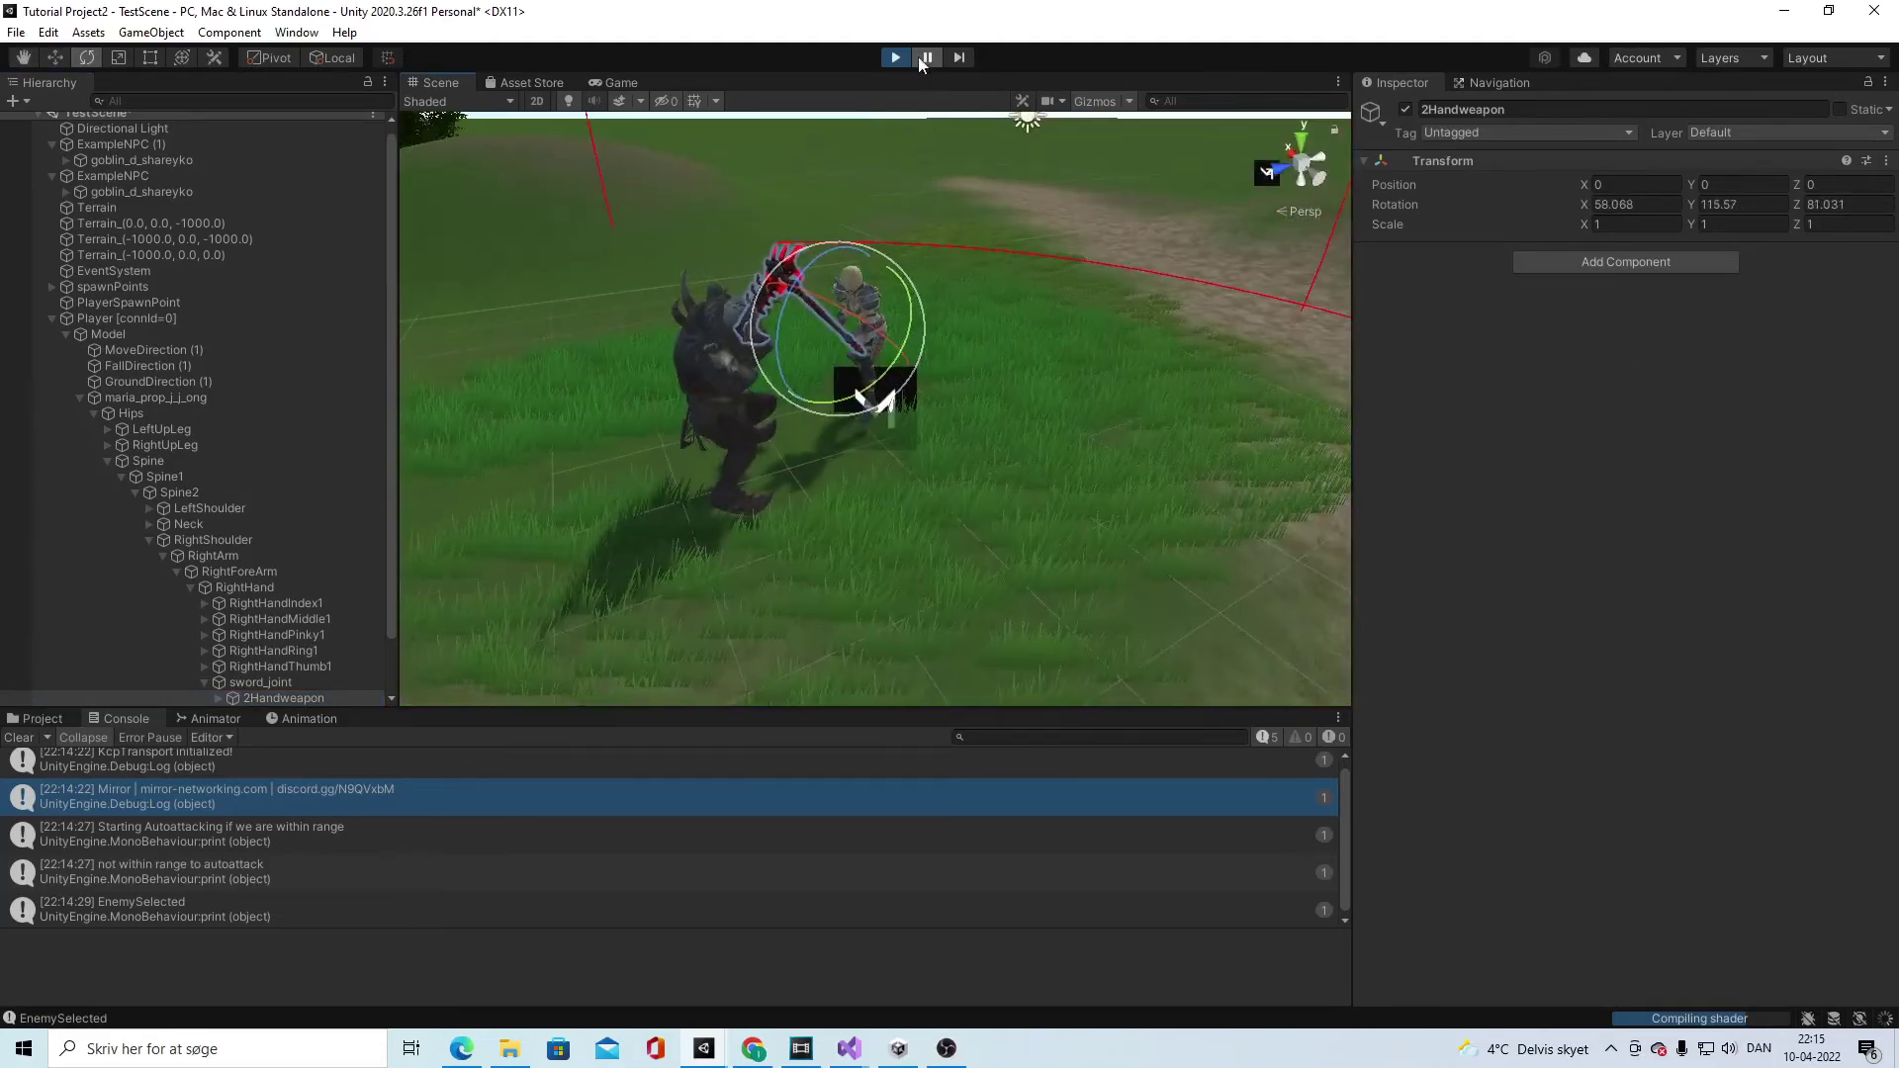
Step: View the adjusted scythe in the running game and copy 2Handweapon's Transform component
left_click(621, 82)
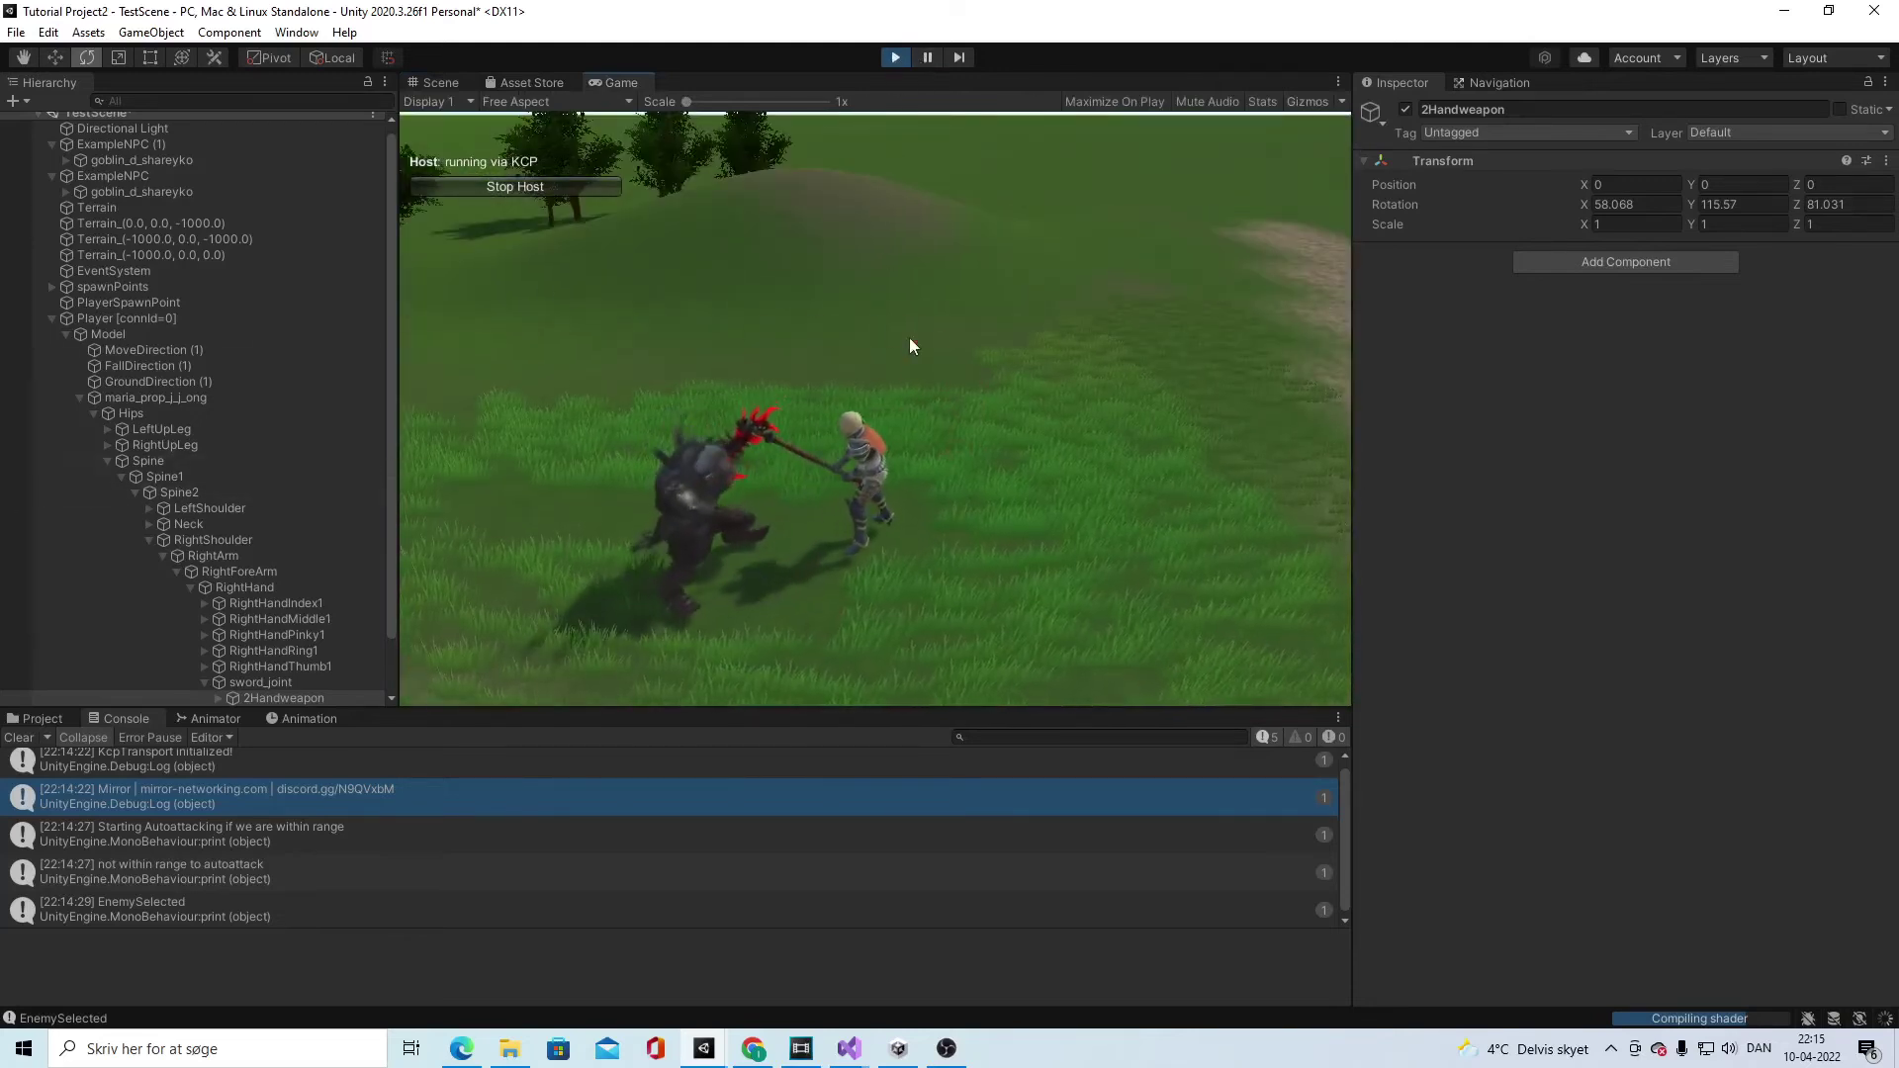
right_click_drag(1025, 472, 1894, 265)
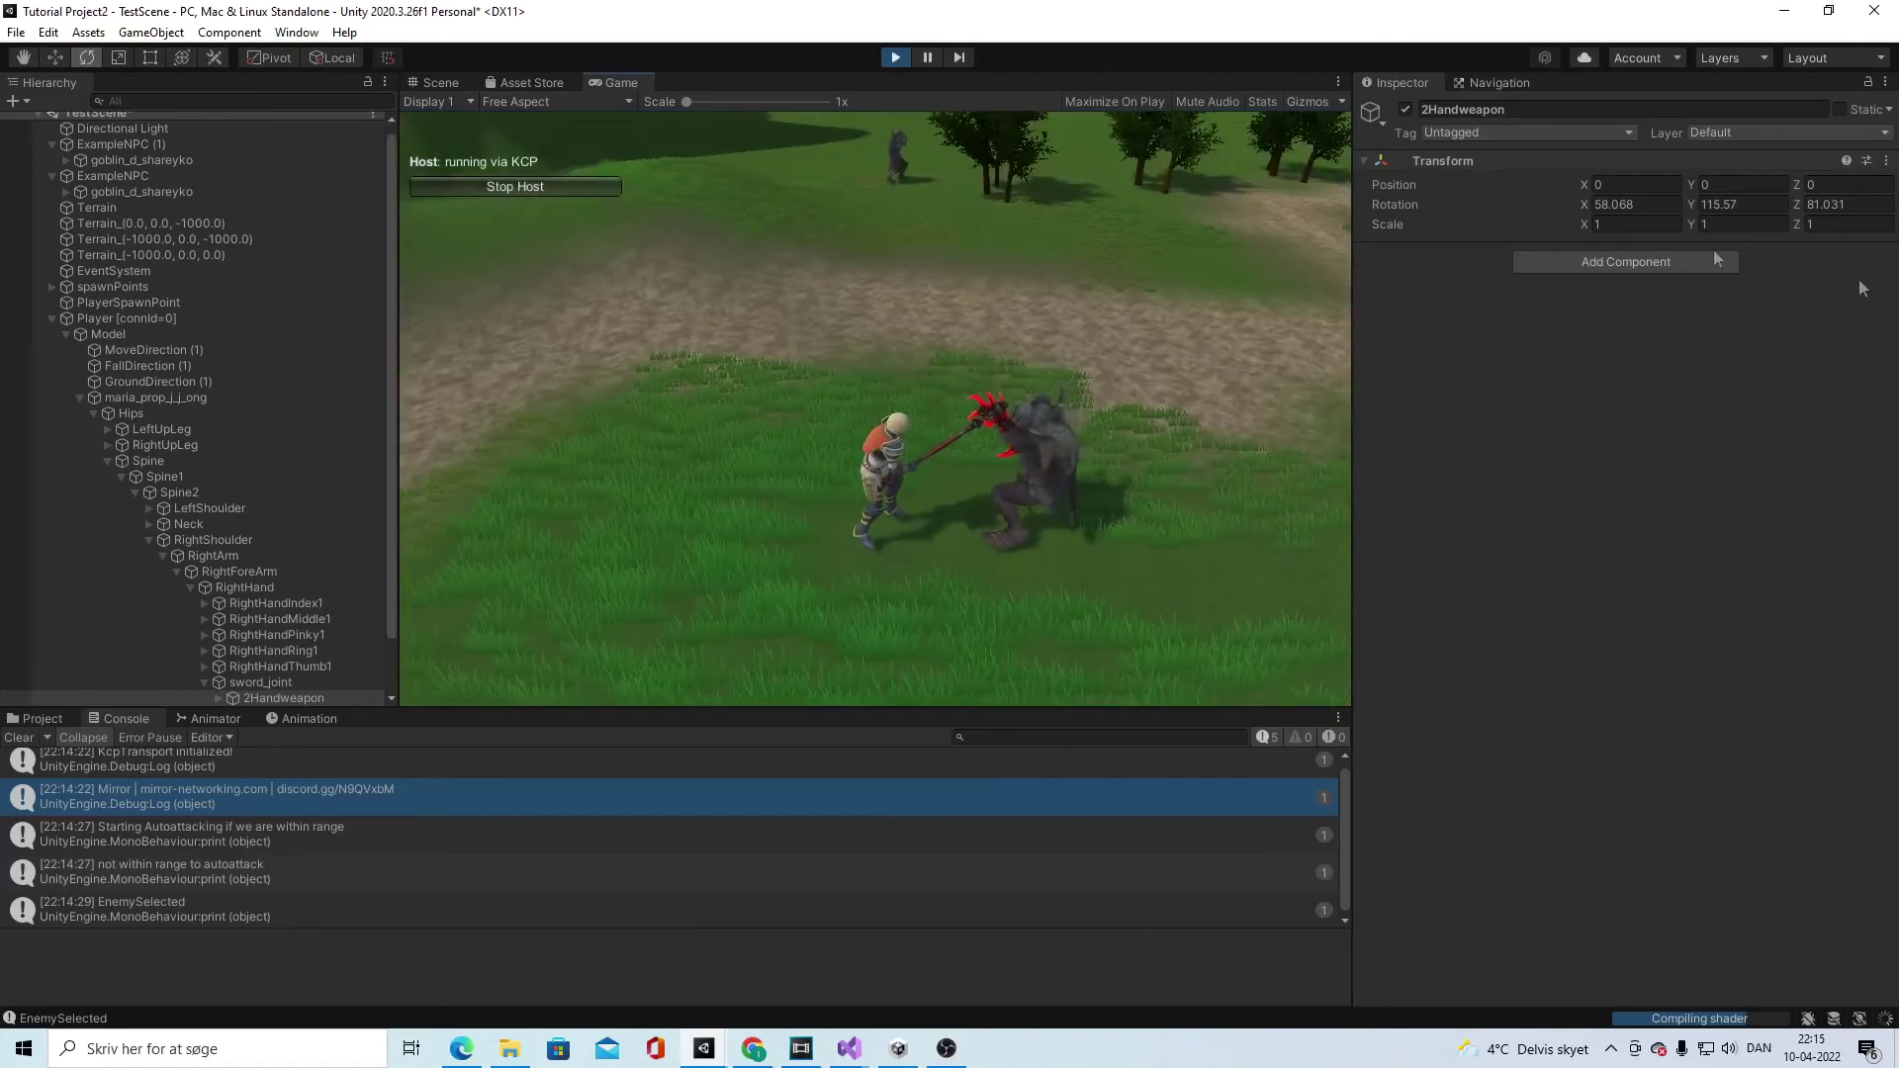
left_click(1886, 162)
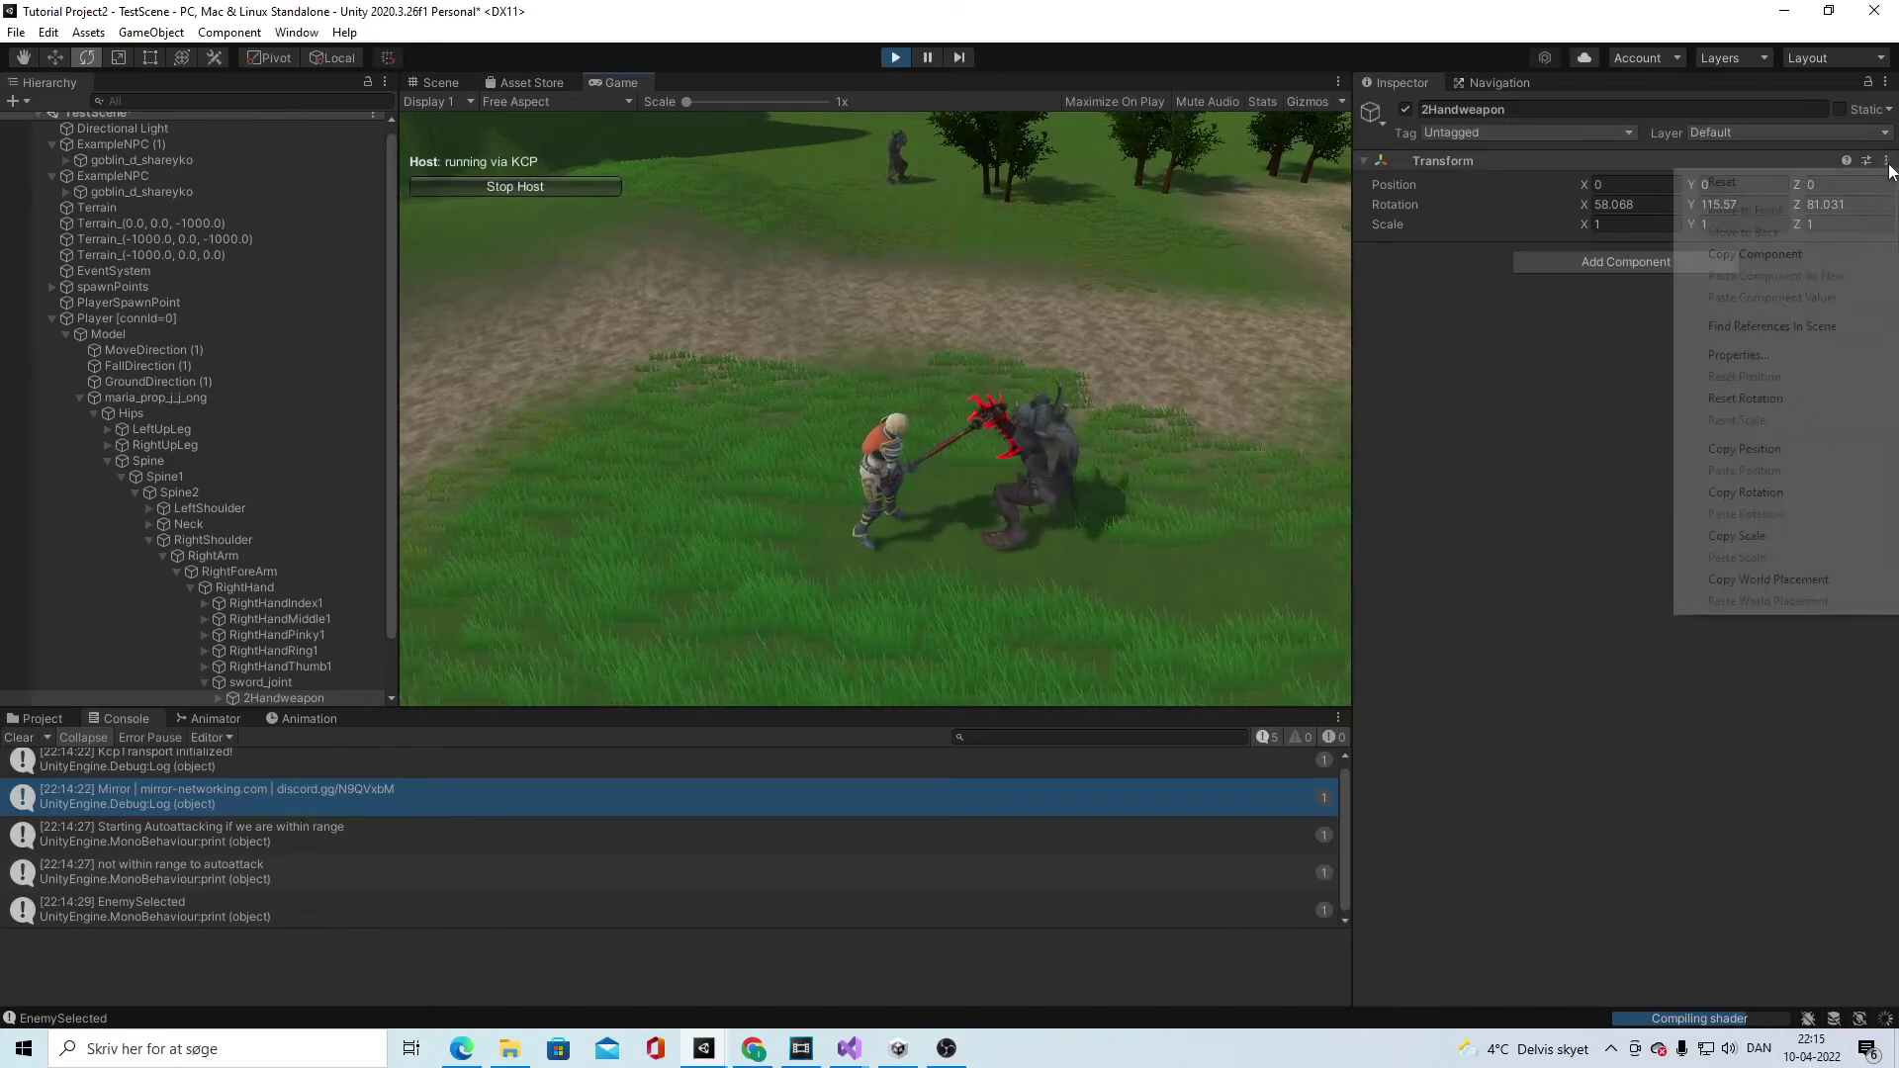
left_click(1790, 259)
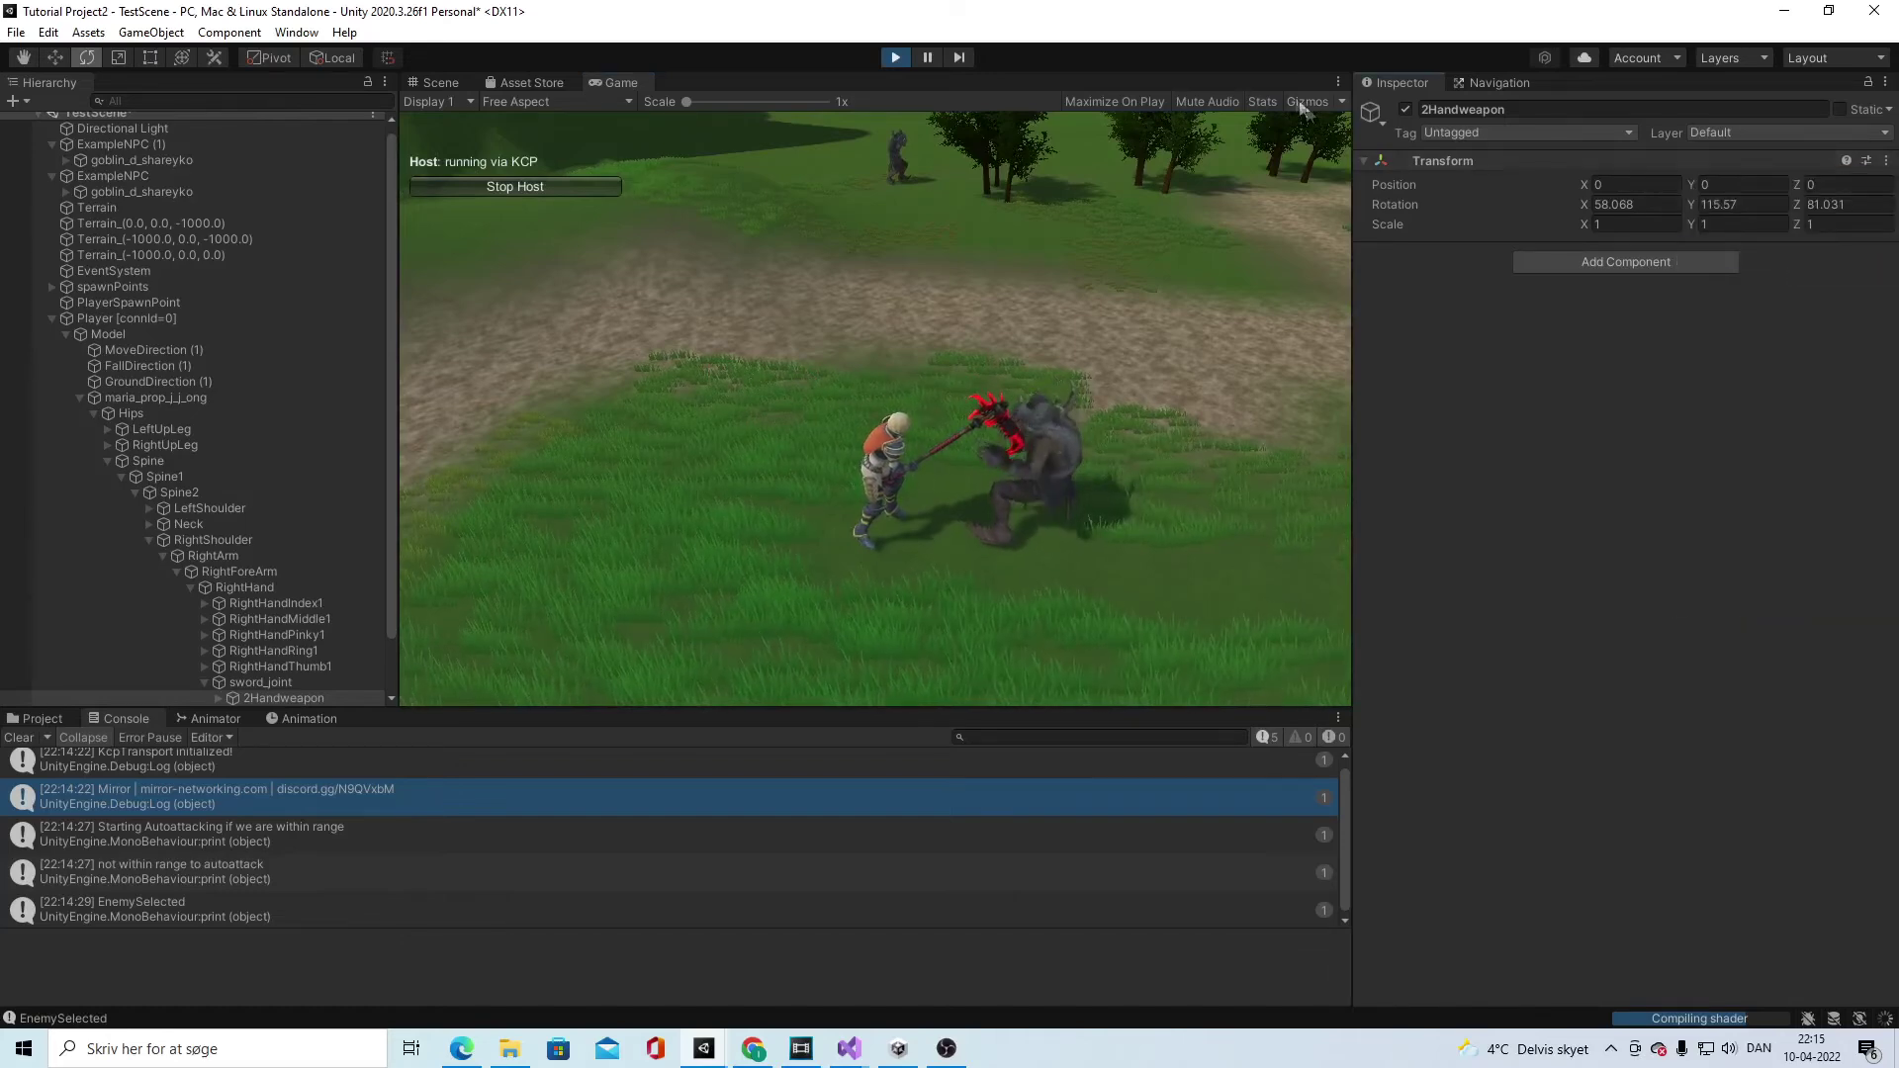
Step: Stop the play test and open the Player prefab from the Prefabs/Player folder for editing
left_click(895, 58)
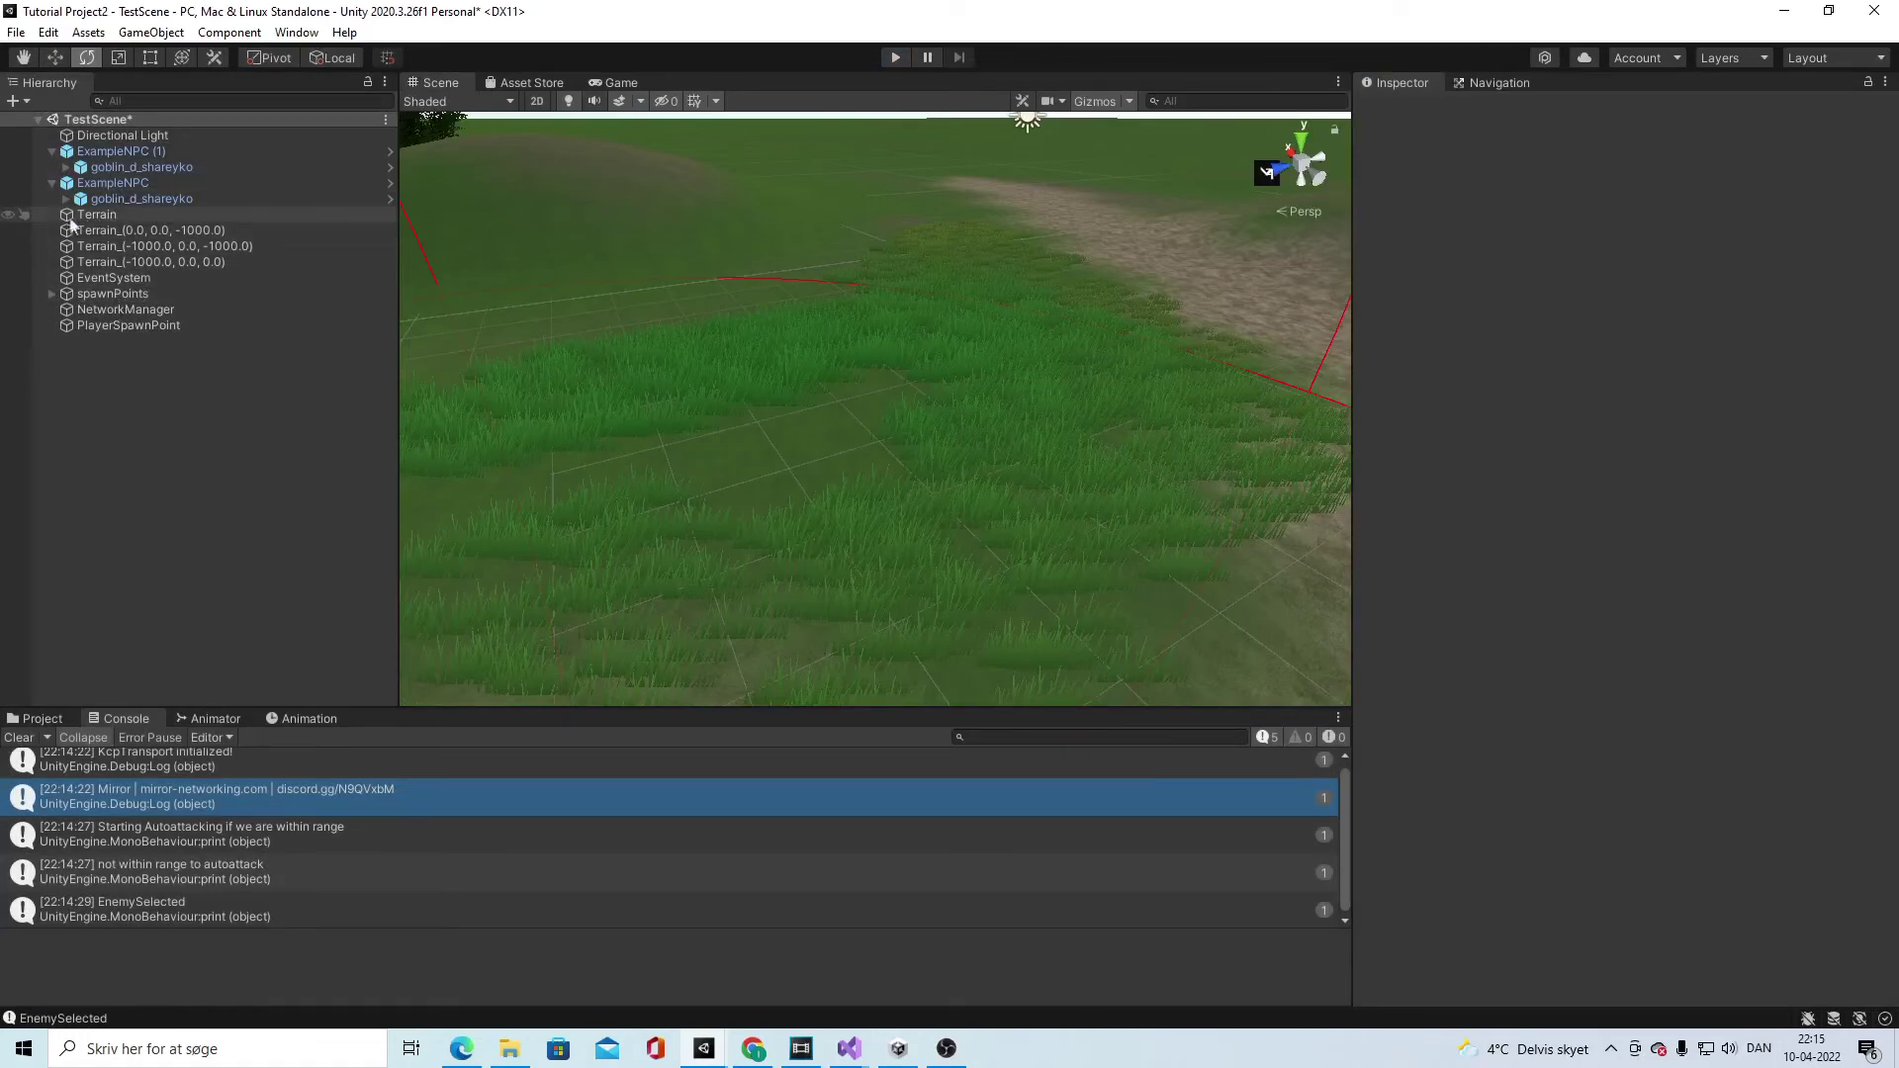
left_click(40, 719)
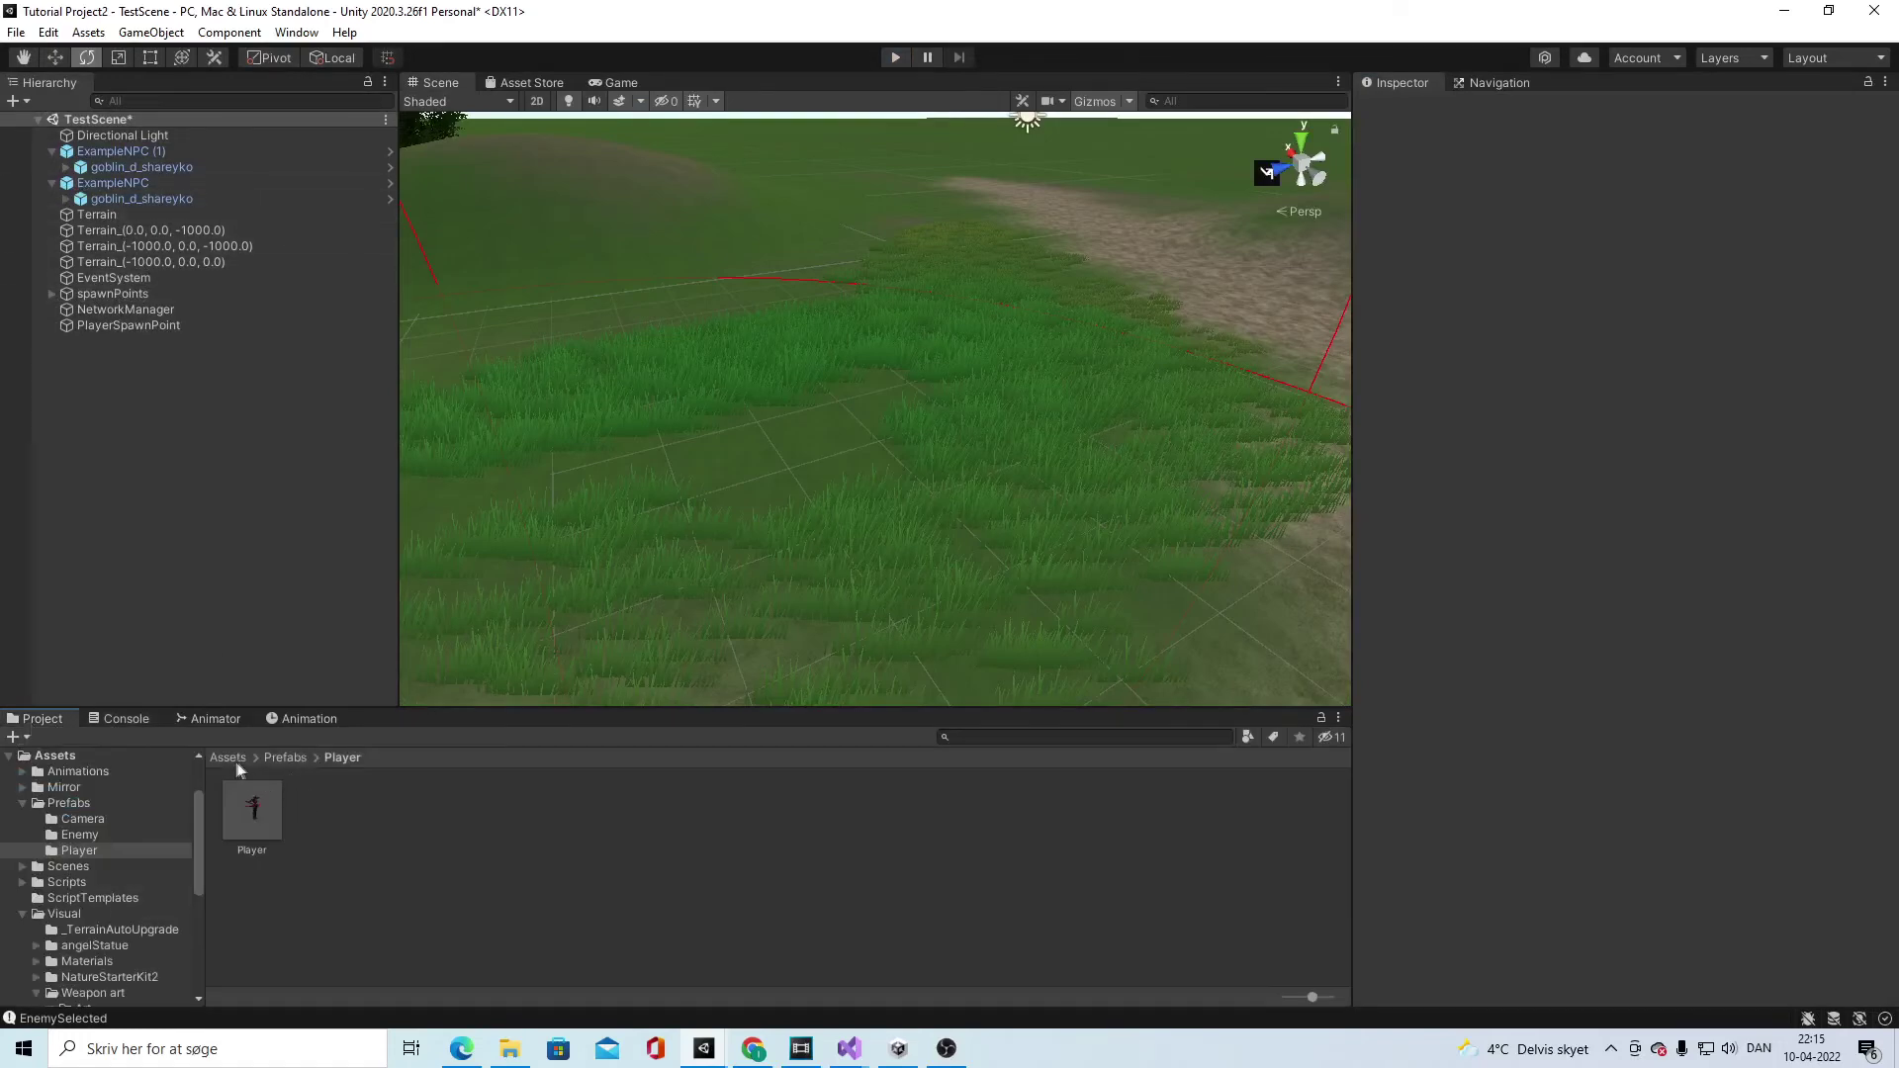
double_click(250, 806)
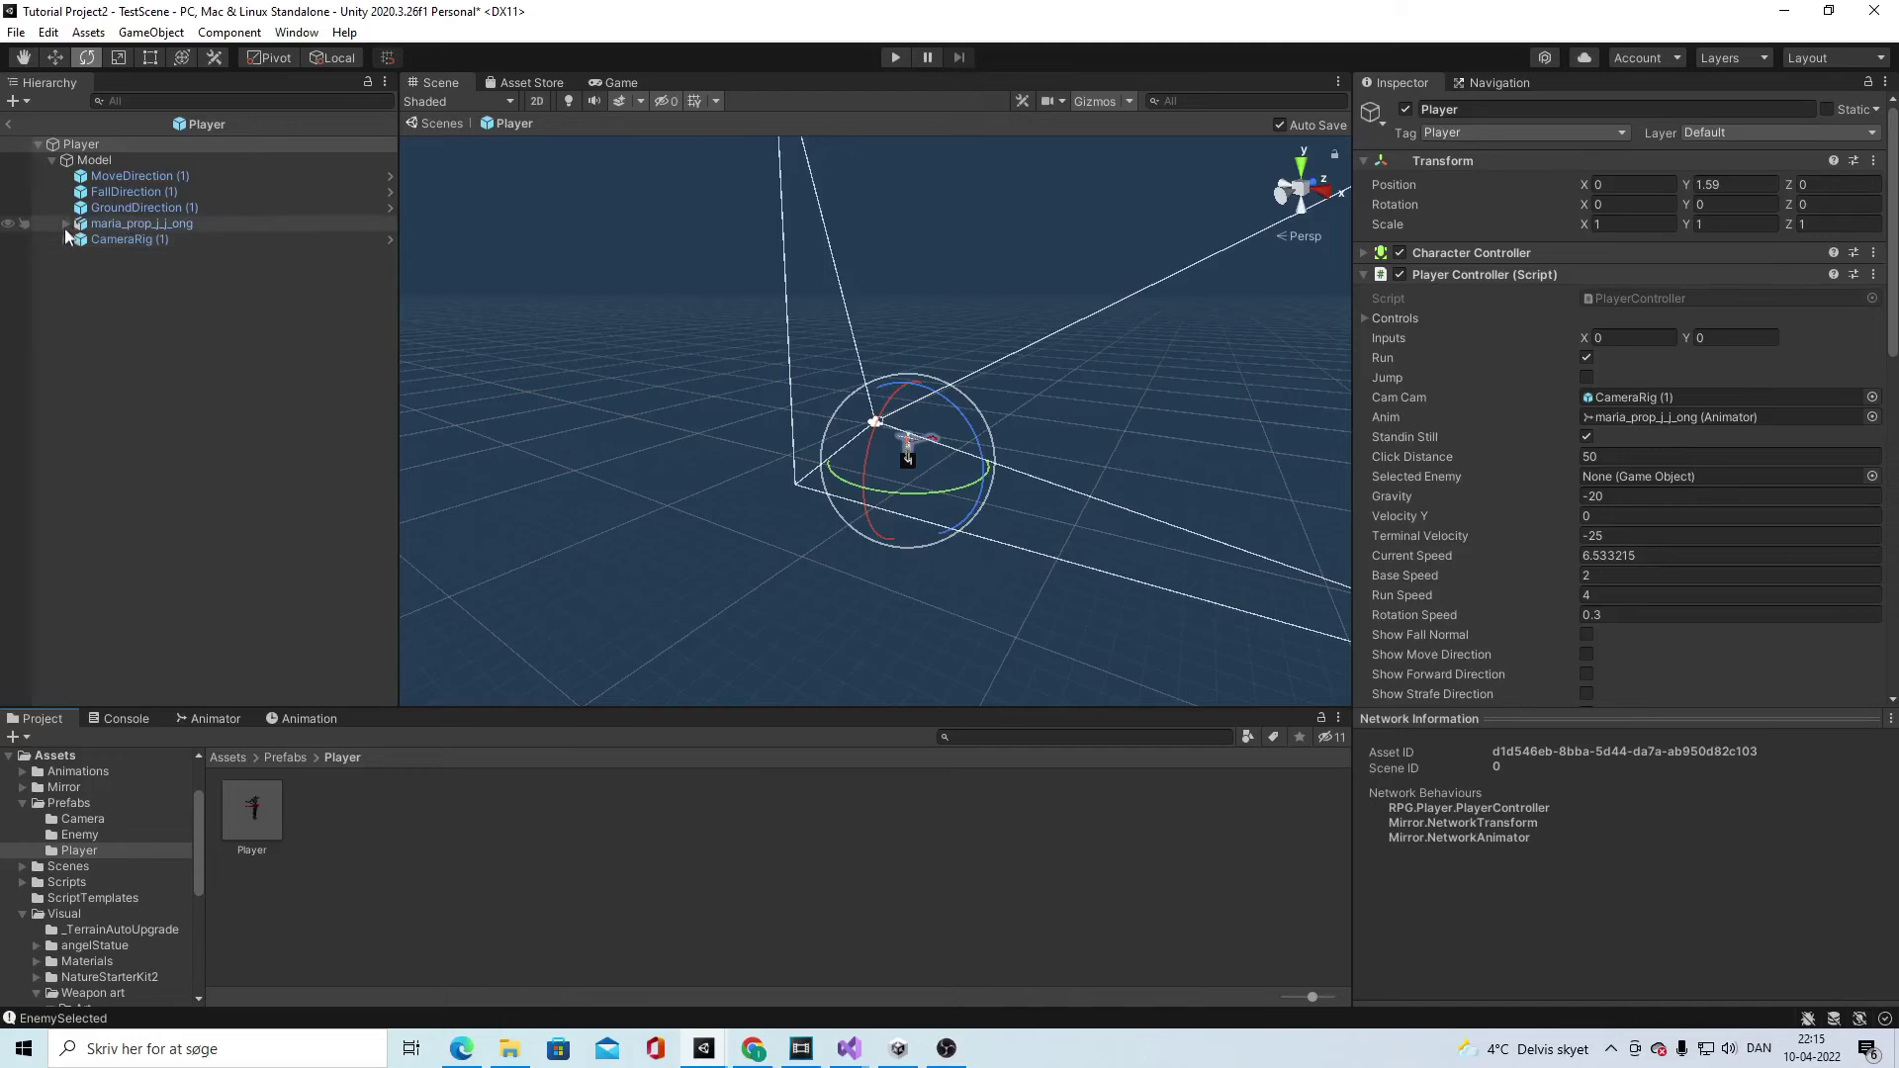
Step: Expand the maria_prop_j_j_ong skeleton from Hips through Spine, RightShoulder and RightHand down to the contents of sword_joint
left_click(80, 239)
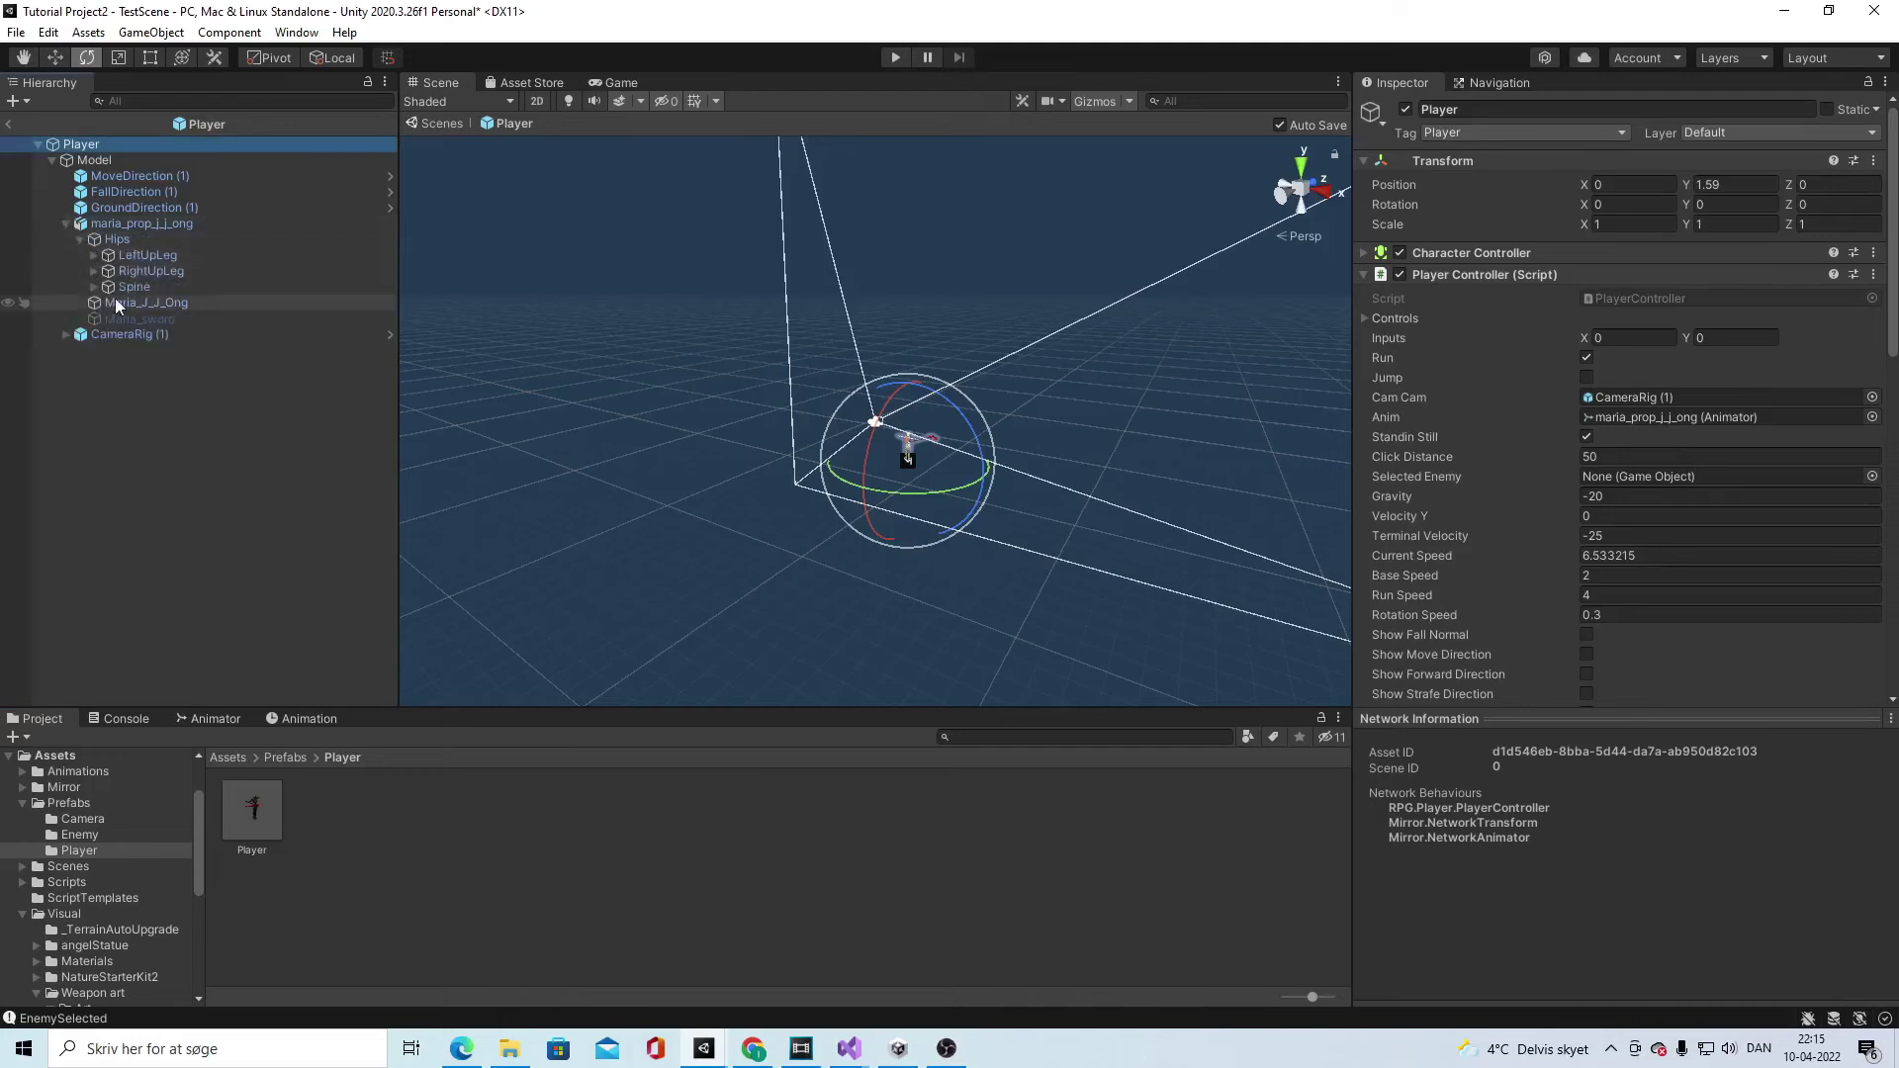
left_click(94, 289)
left_click(117, 307)
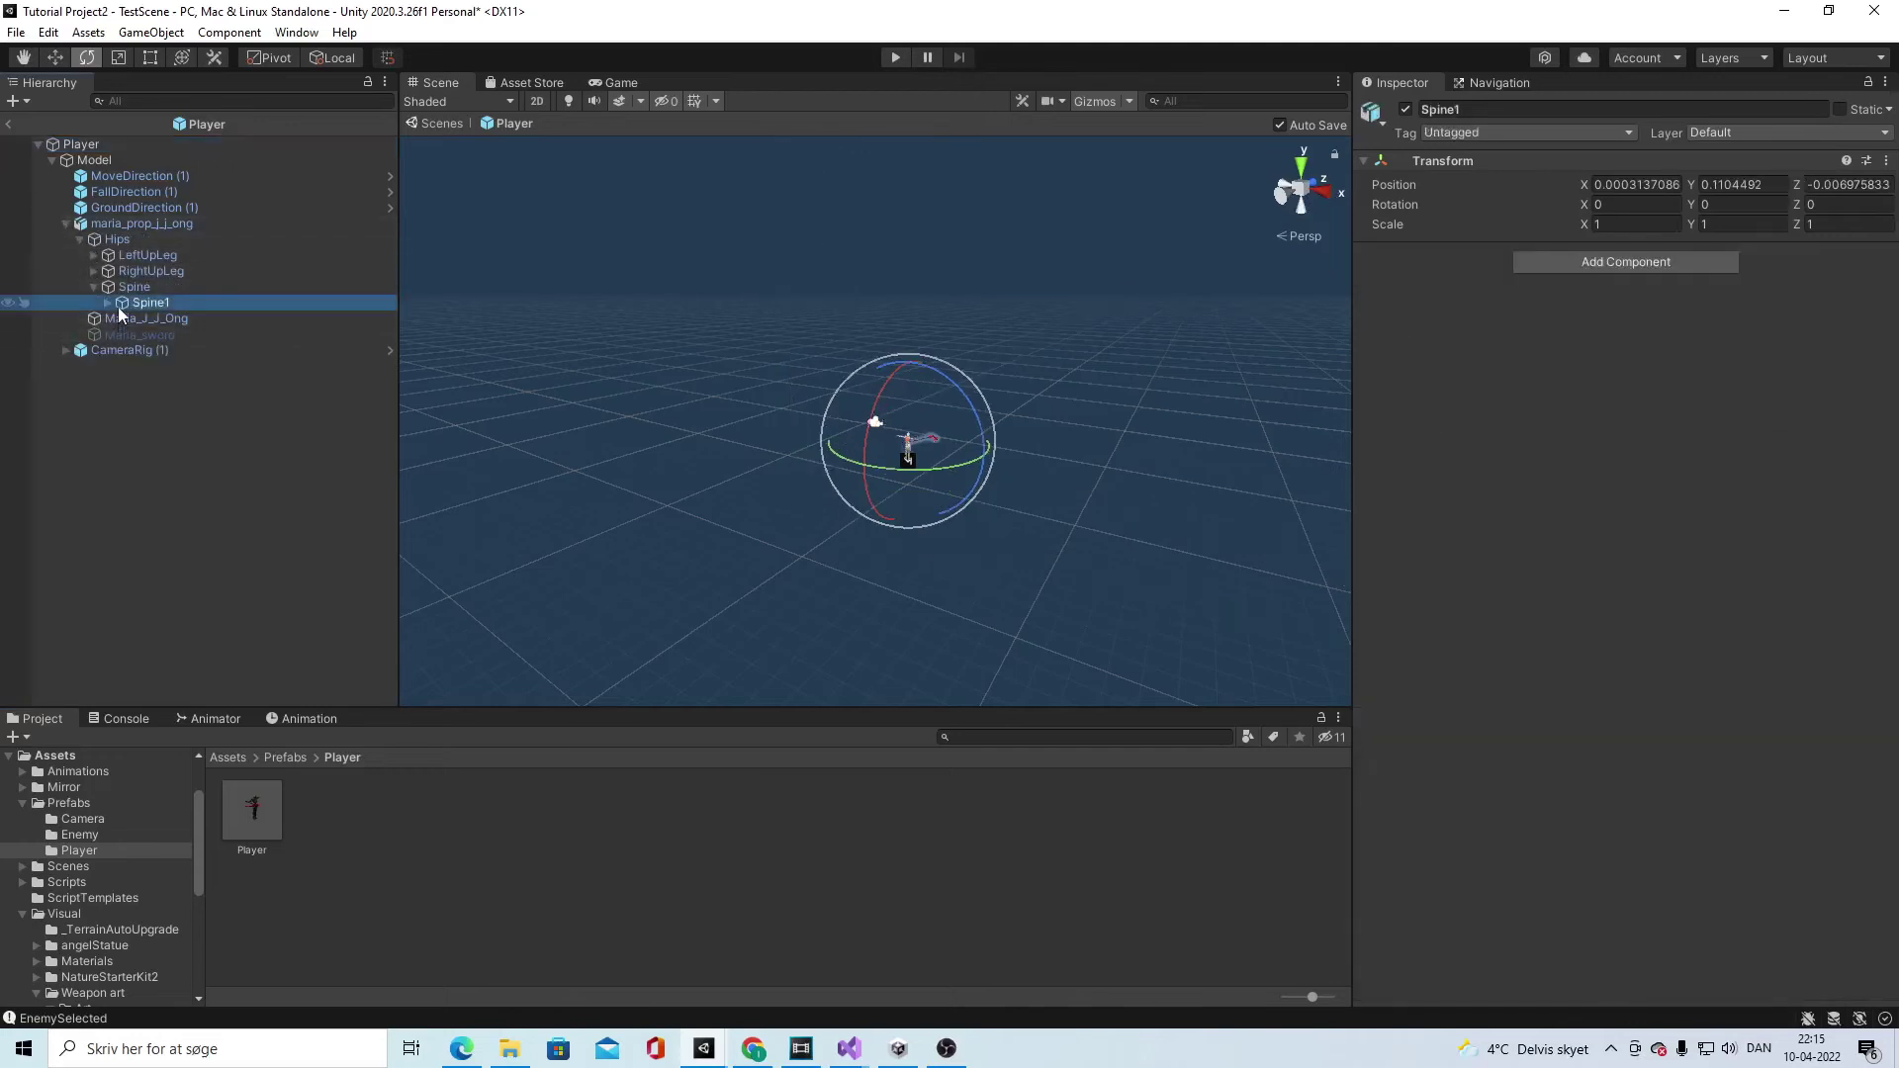
key("Right")
key("Down")
key("Down")
key("Up")
key("Right")
key("Down")
key("Down")
key("Down")
key("Right")
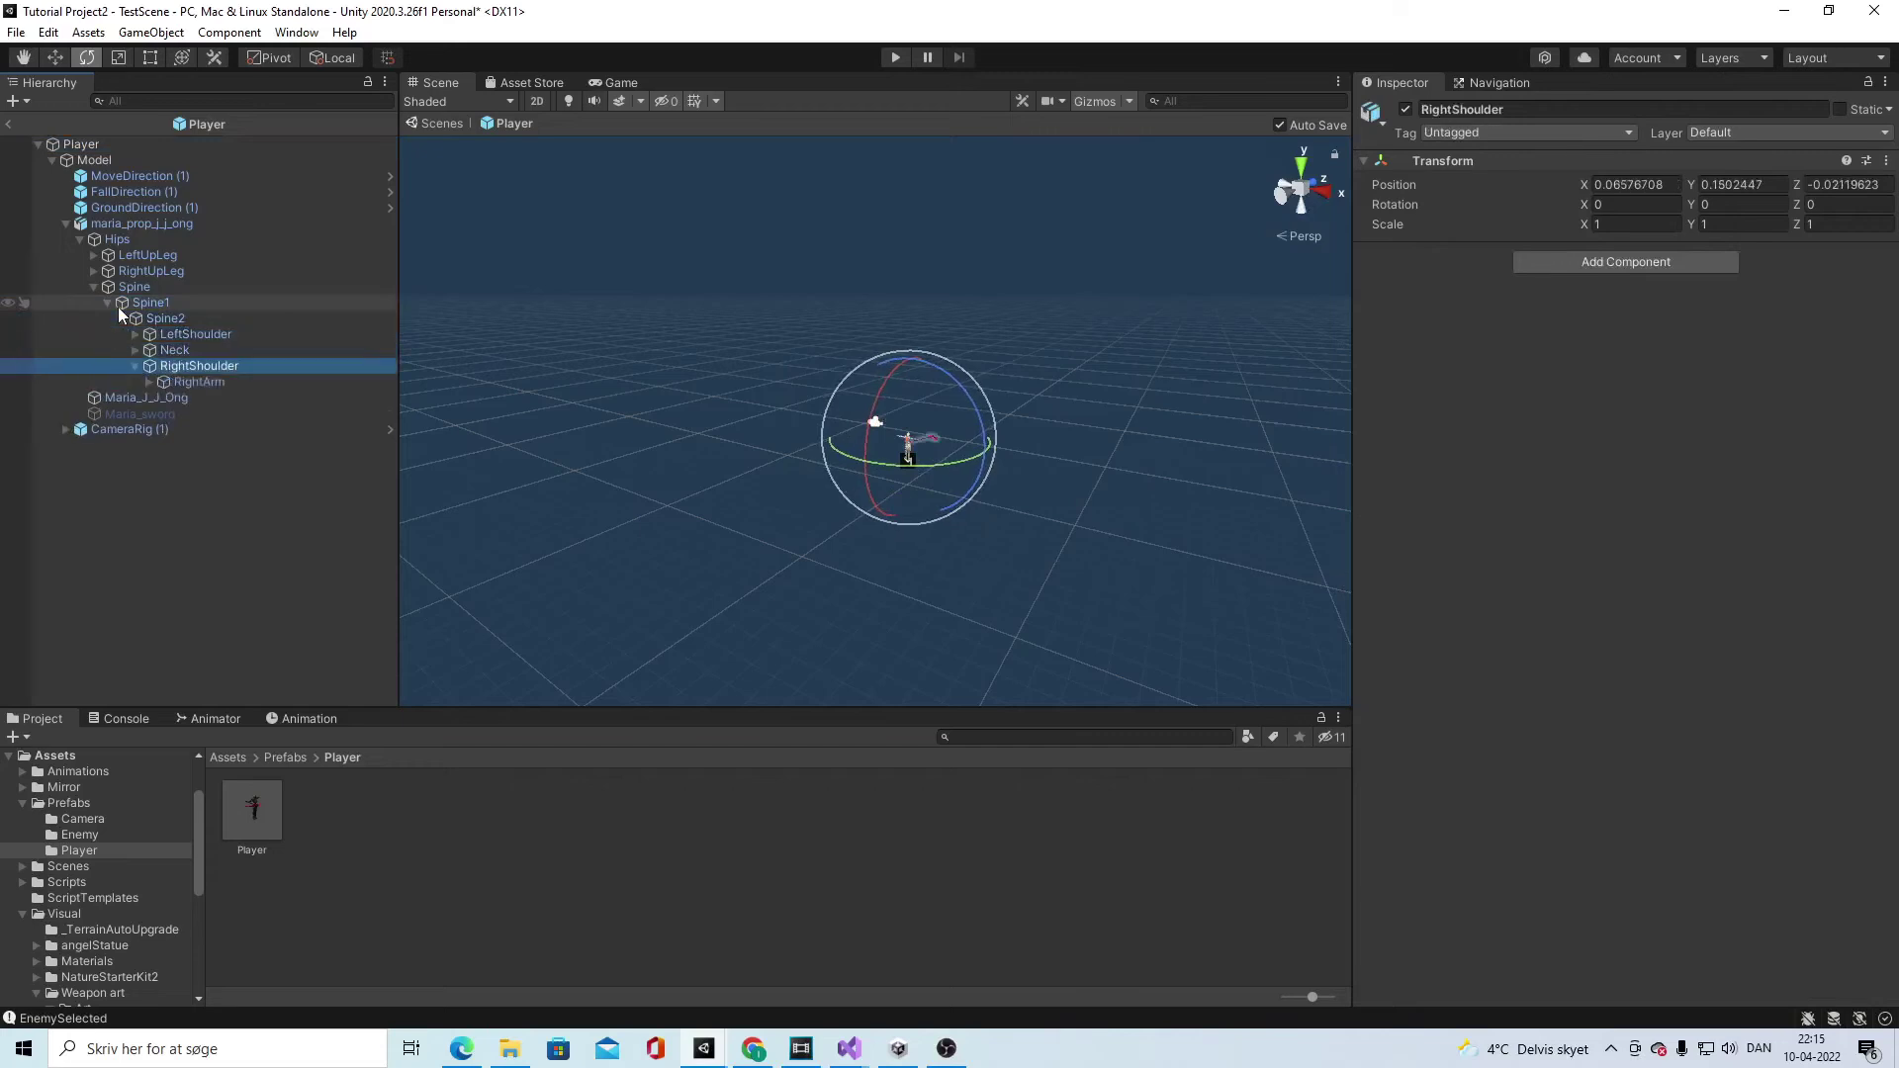
key("Down")
key("Right")
key("Down")
key("Right")
key("Down")
key("Right")
key("Down")
key("Down")
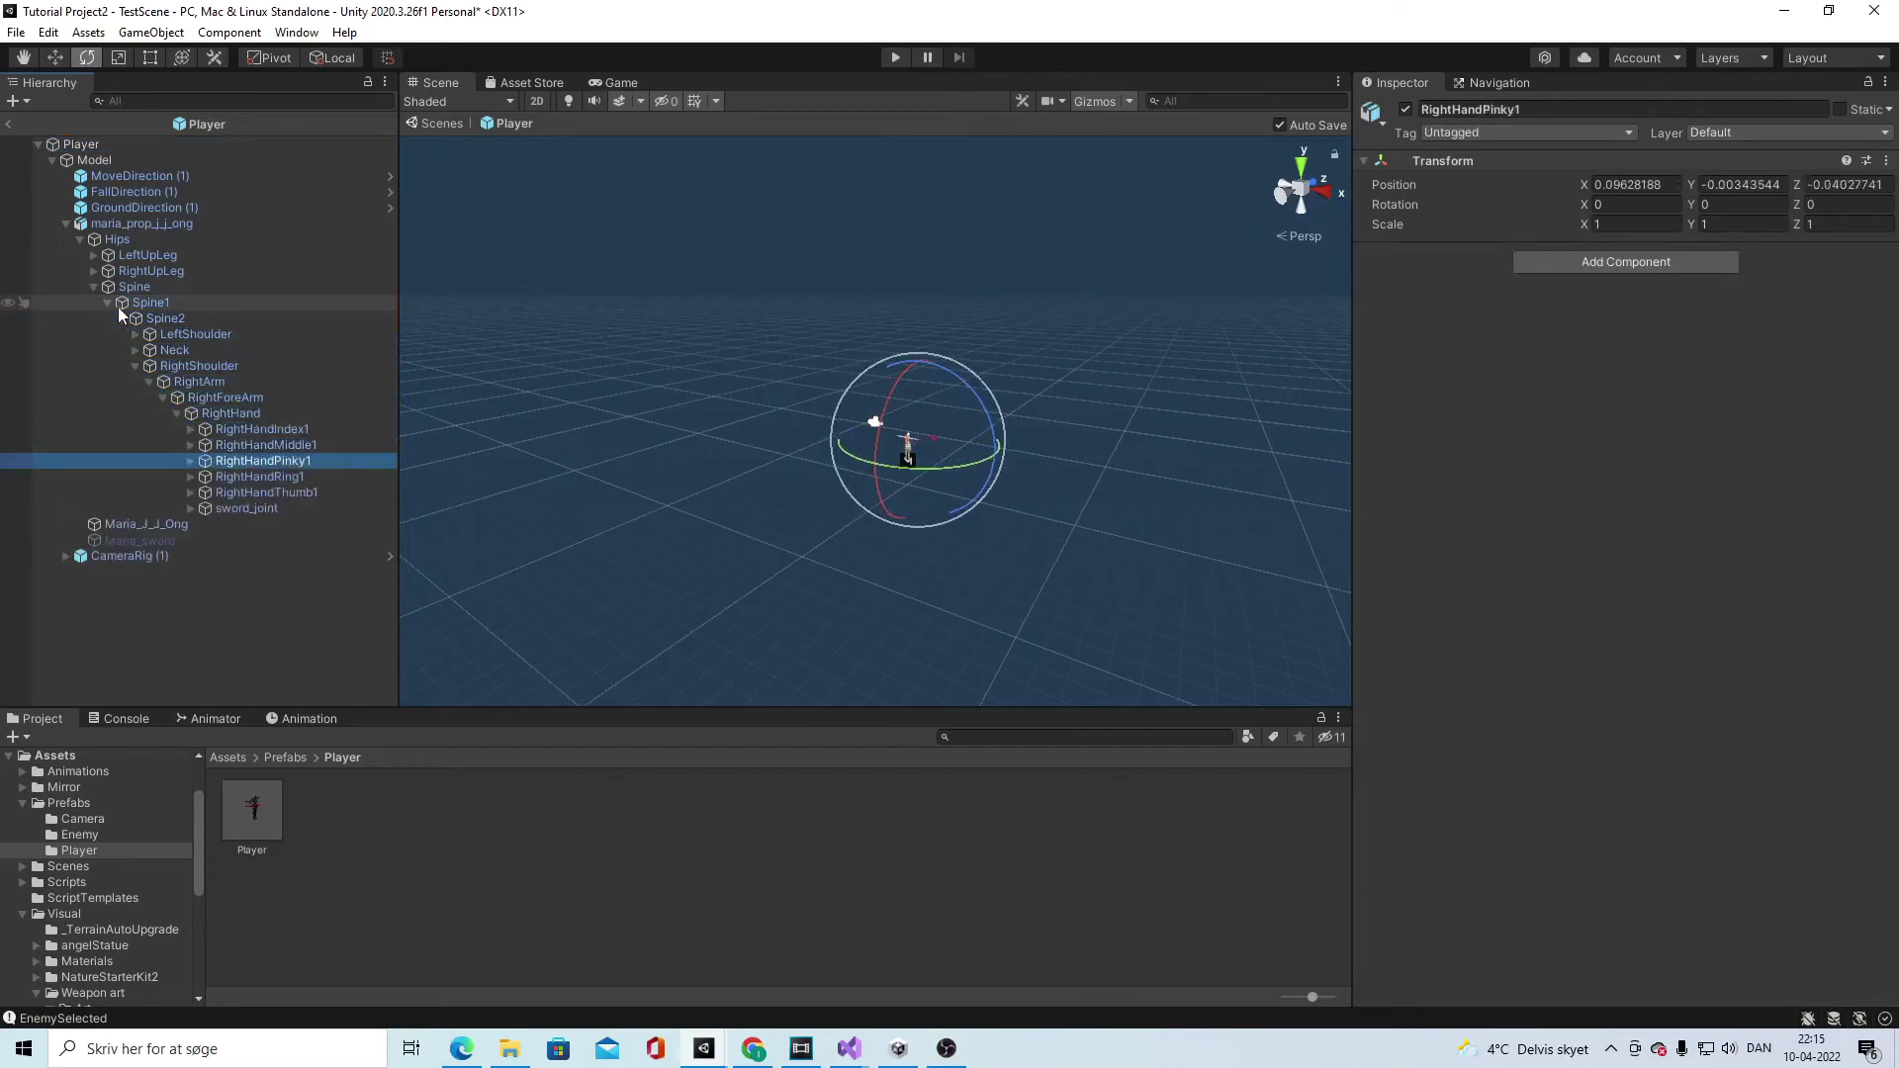
key("Down")
key("Down")
key("Down")
key("Down")
key("Right")
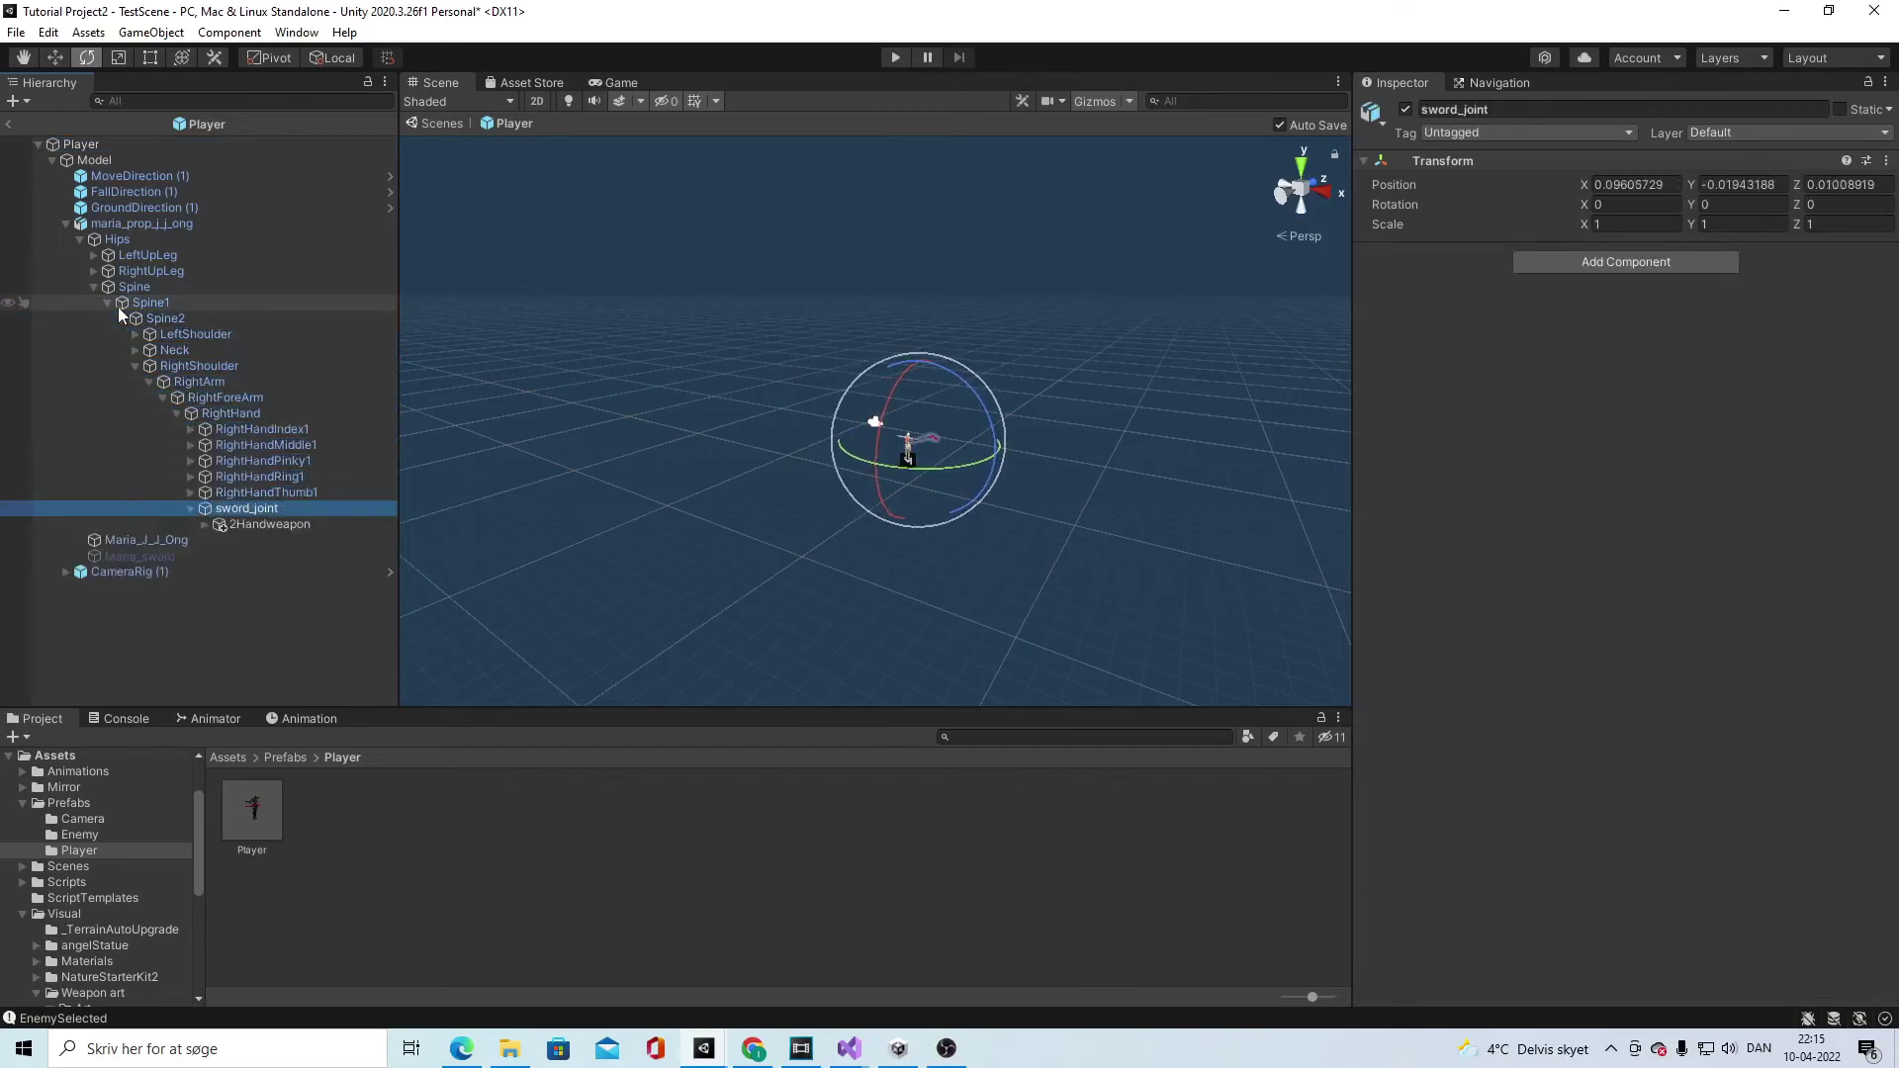
Step: Paste the copied Transform values onto Scythe1_3_2 under 2Handweapon, giving rotation X 58.068, Y 115.57, Z 81.031
left_click(283, 524)
key("Right")
key("Down")
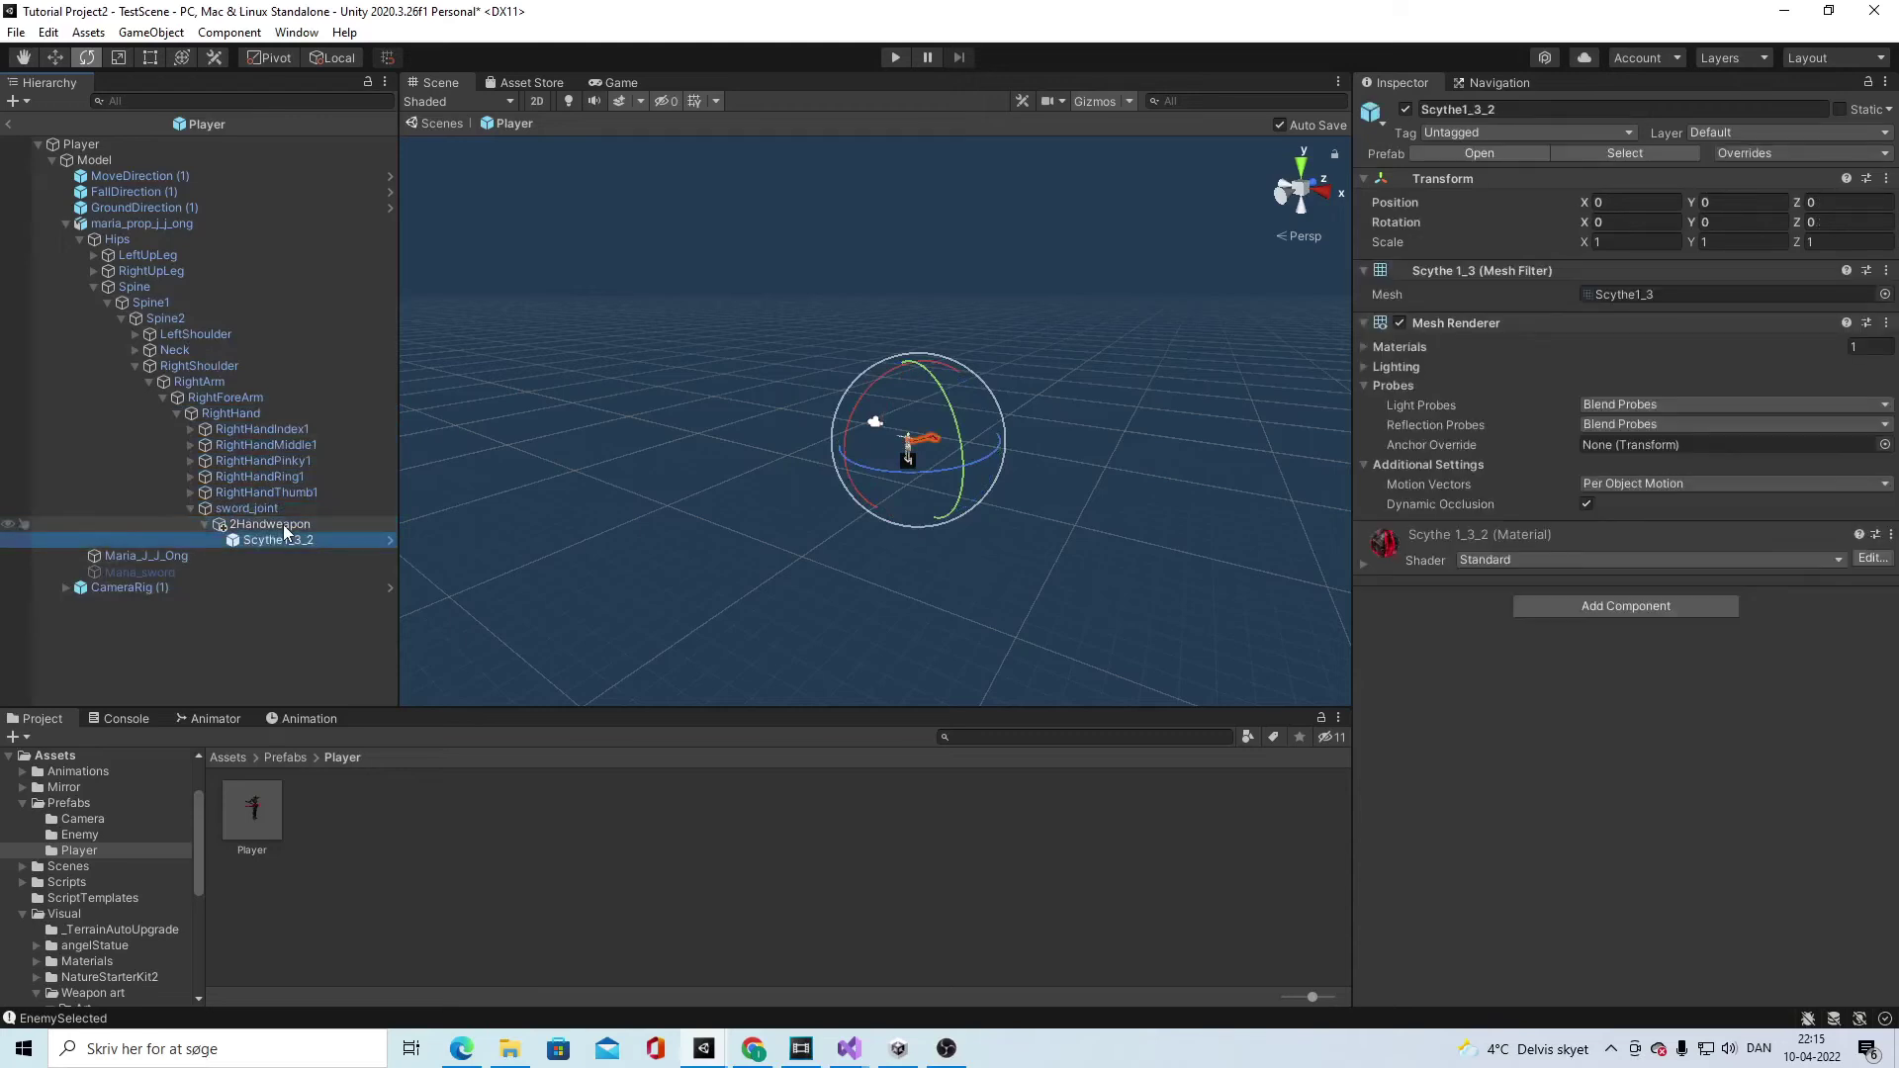
left_click(1886, 179)
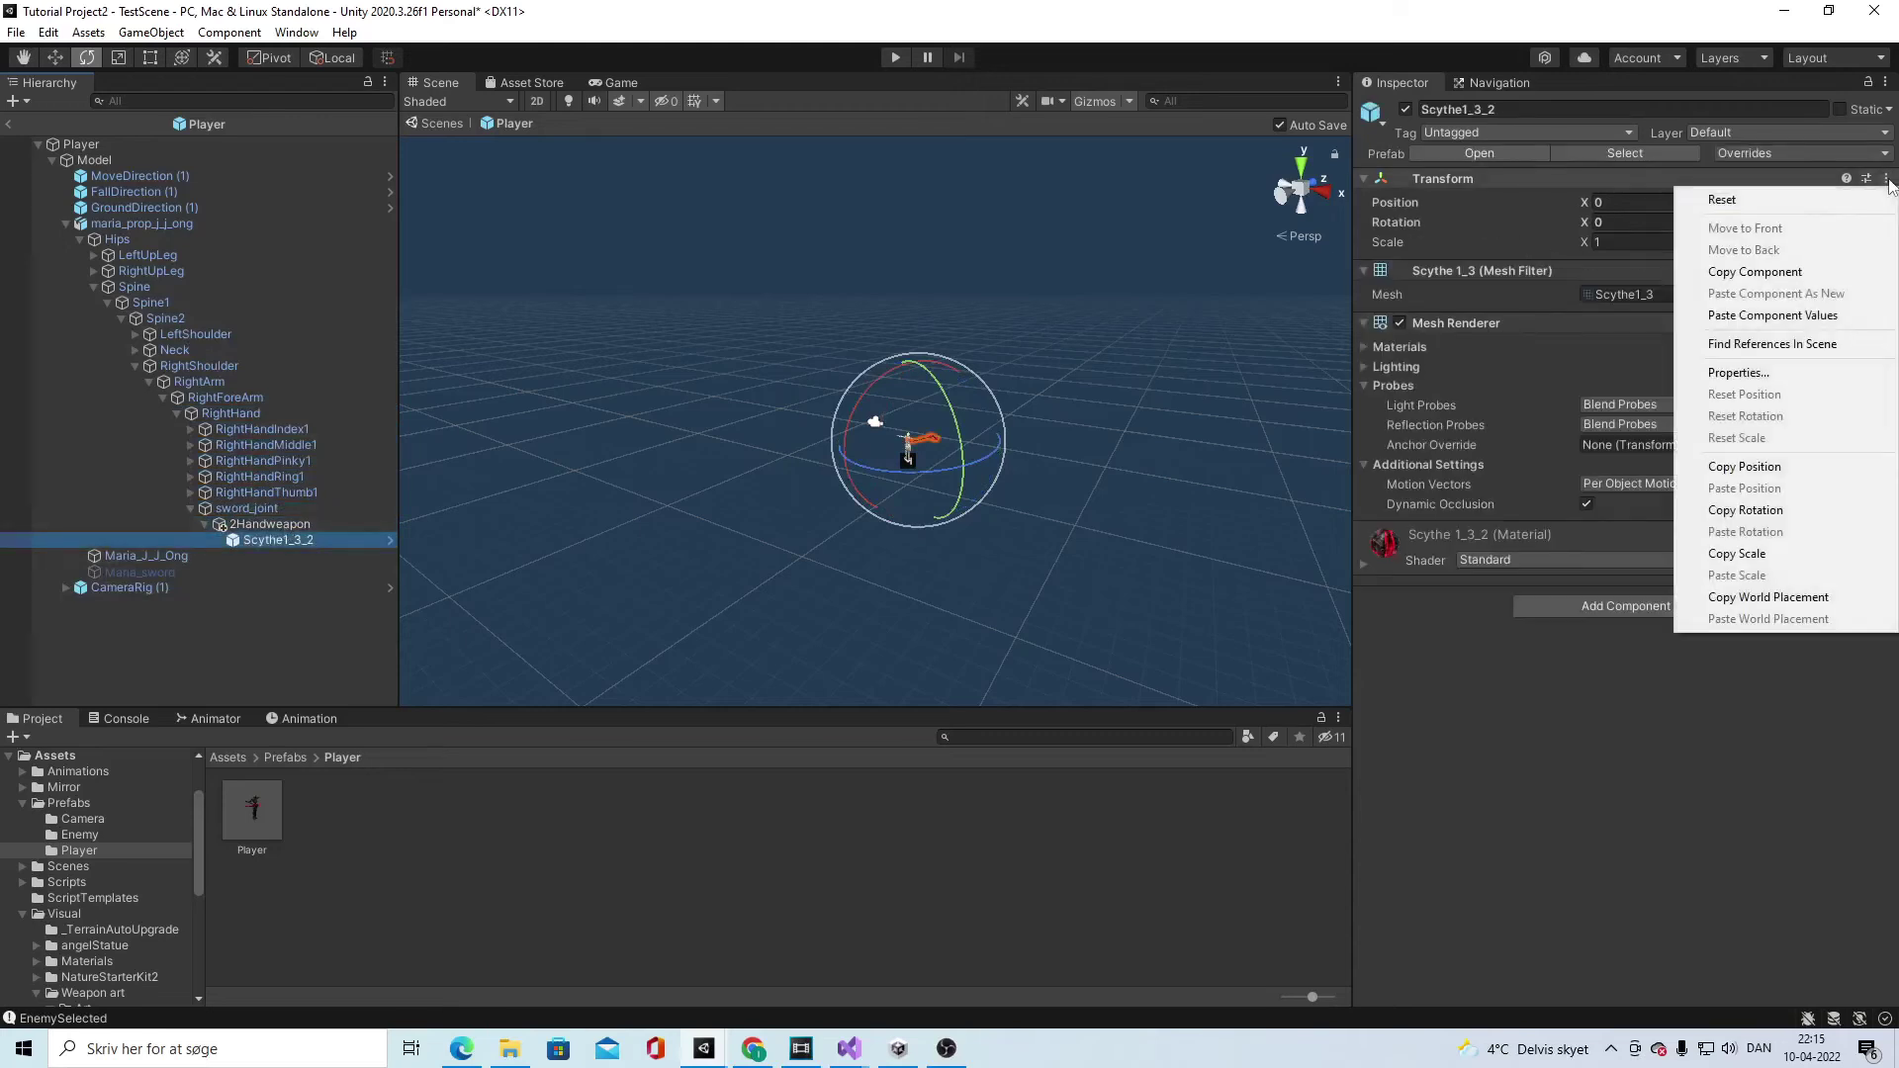
left_click(1773, 315)
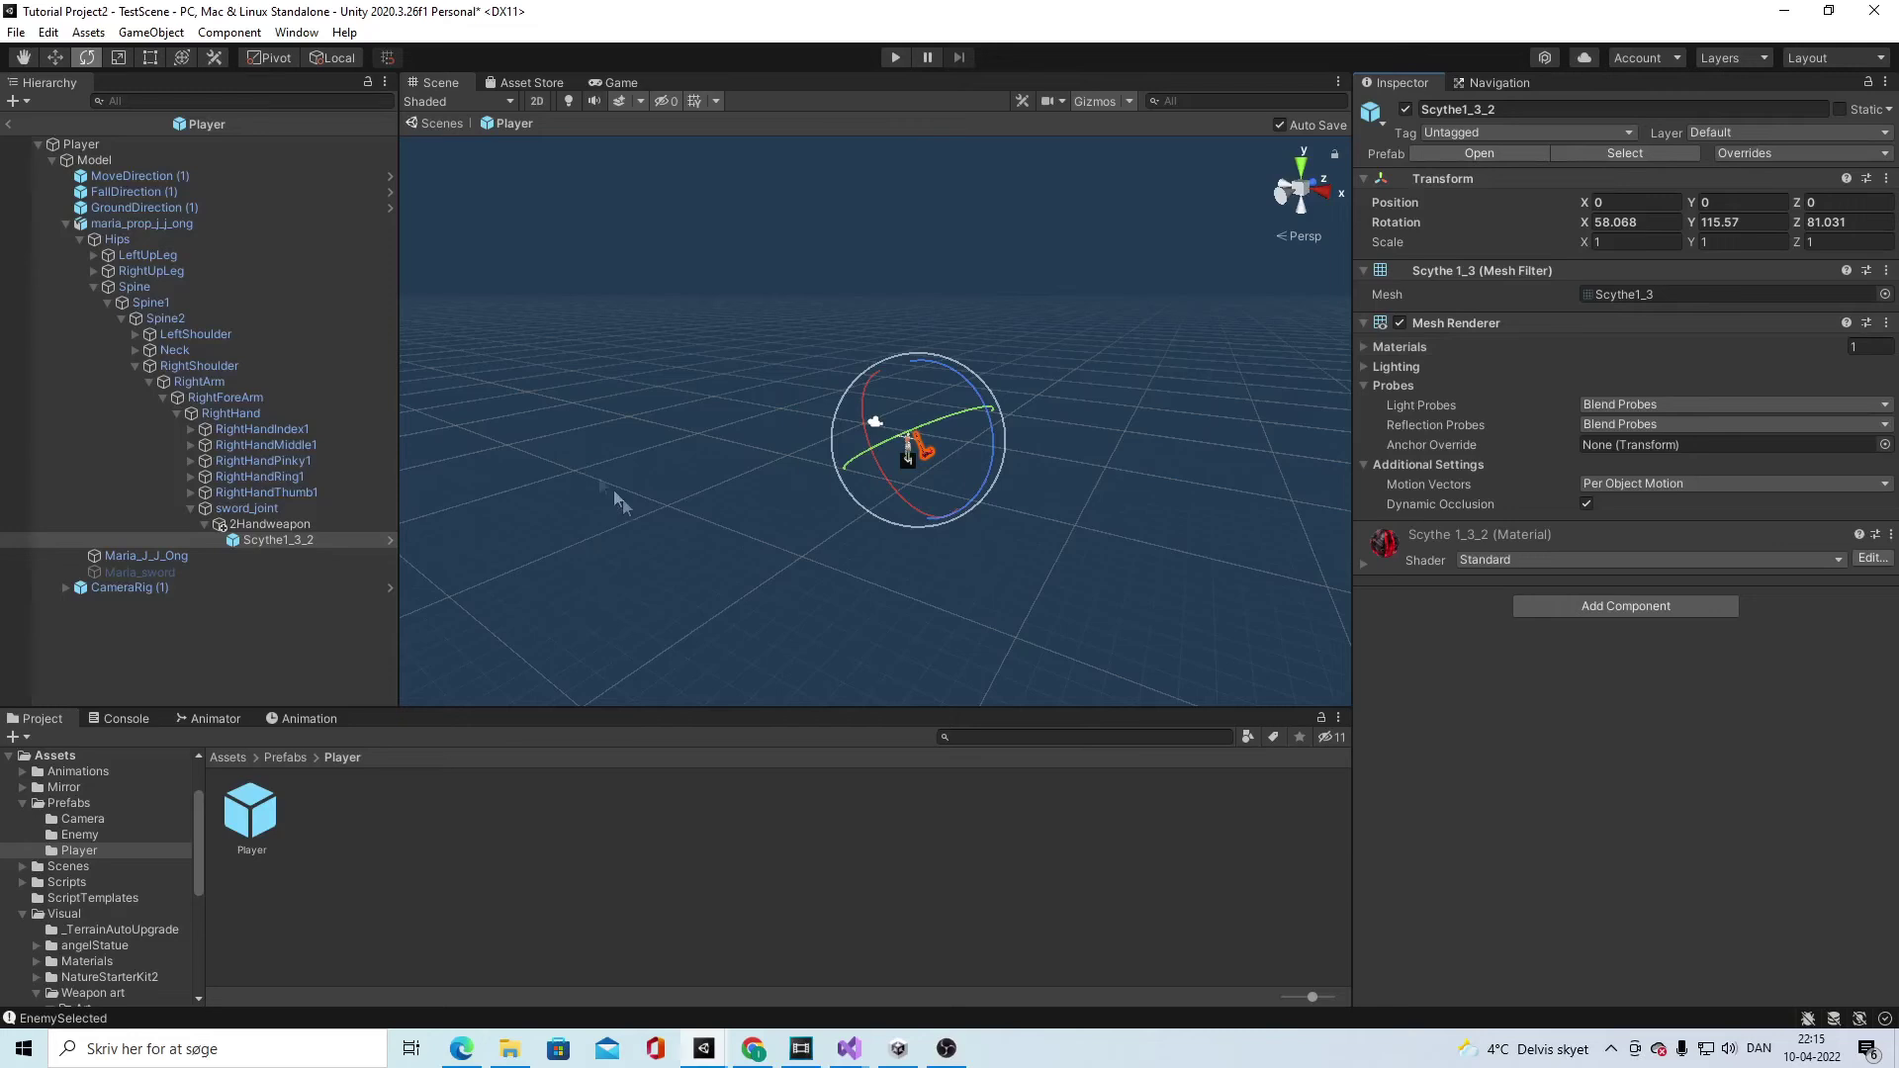
Step: Inspect the scythe on the character and reset the Transform of its parent 2Handweapon to zero rotation
left_click(1064, 329)
left_click_drag(1064, 329, 1059, 519, "alt")
right_click_drag(1060, 518, 665, 366)
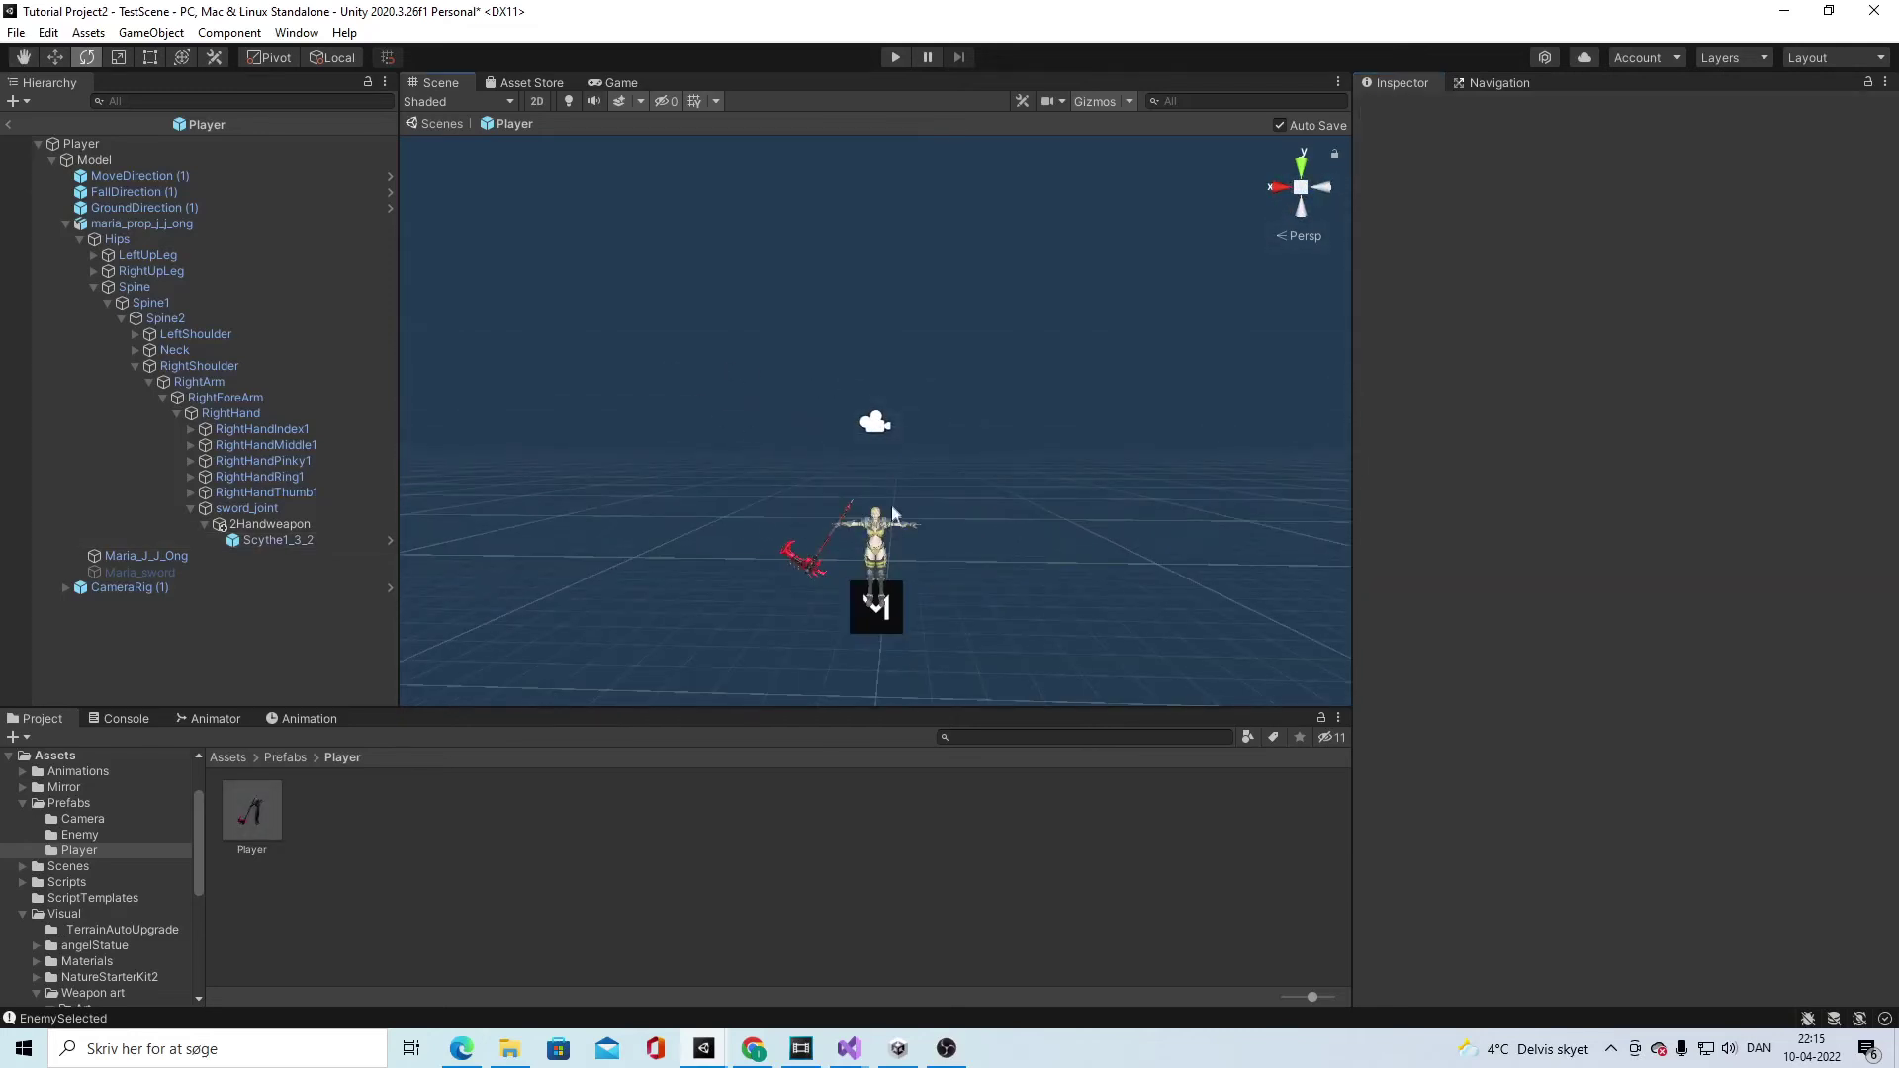
scroll(892, 504, "up", 8)
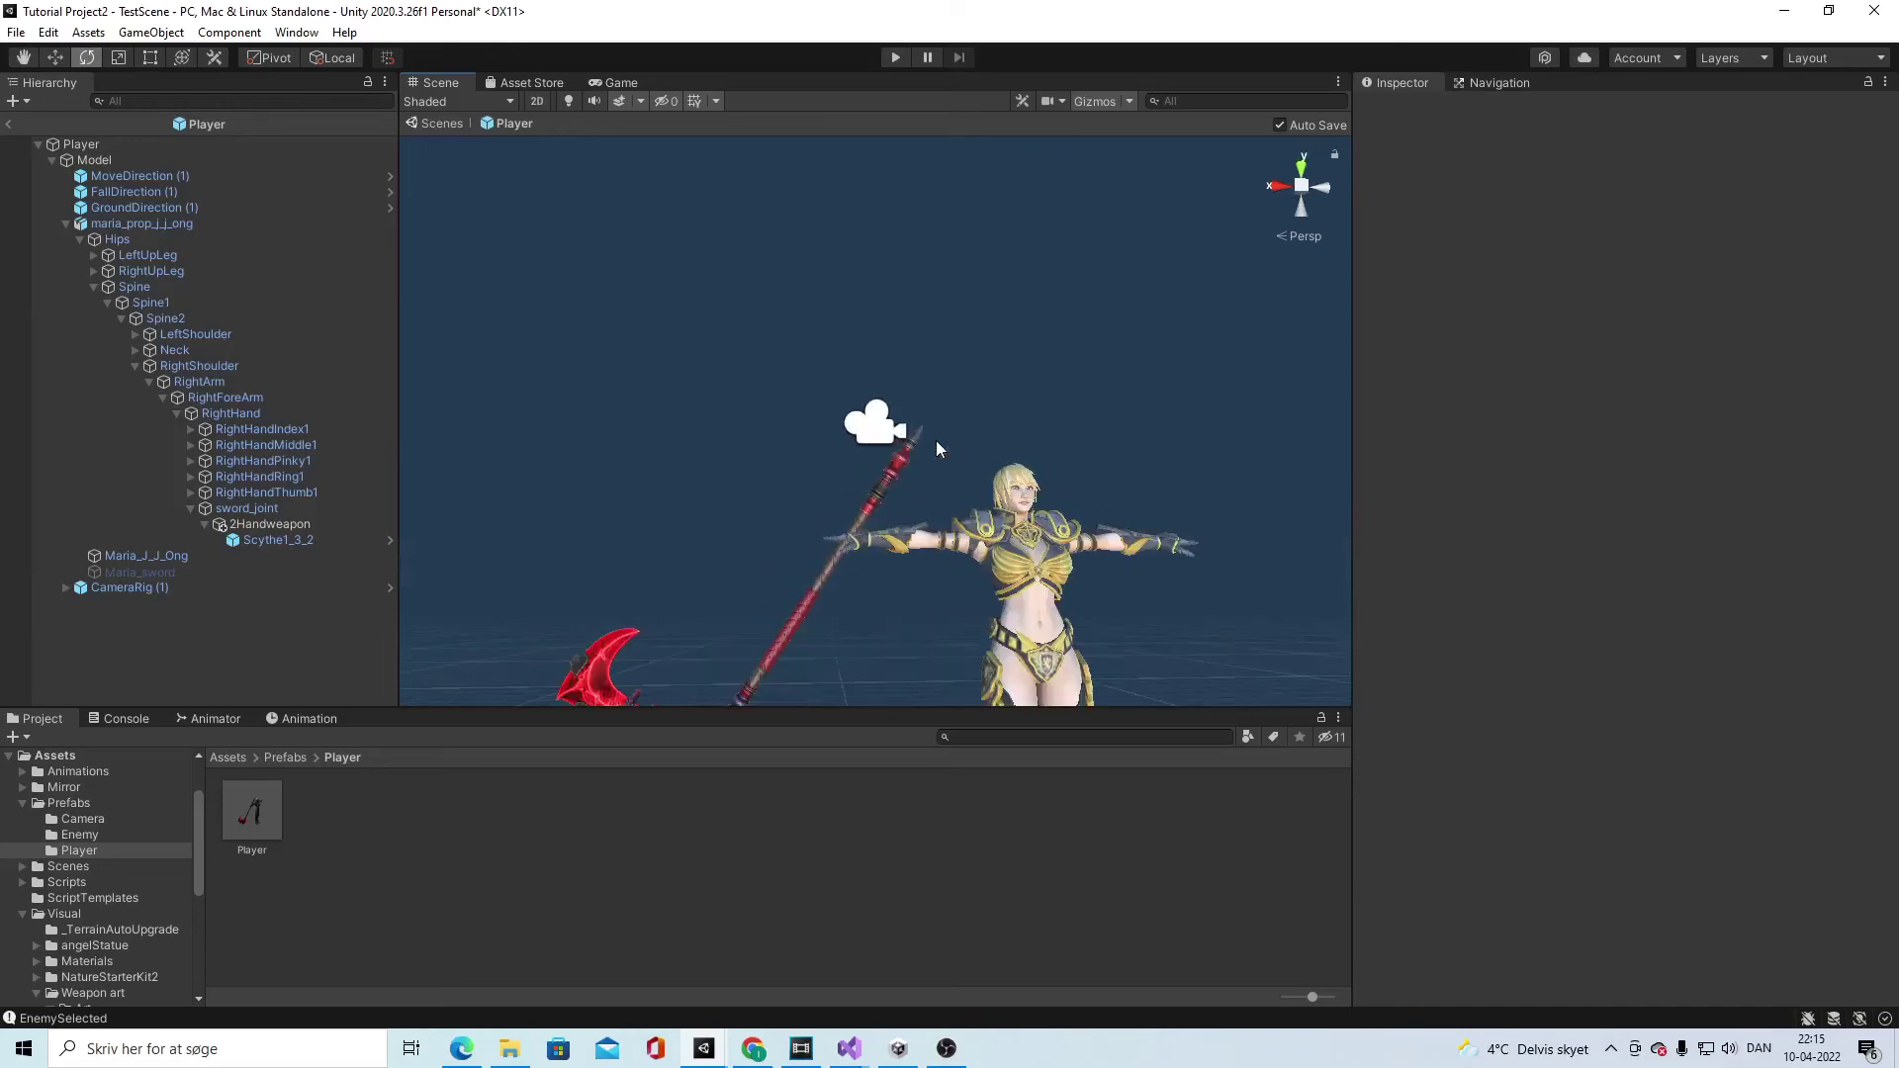
right_click_drag(935, 441, 904, 390, "alt")
left_click_drag(904, 390, 1118, 484, "alt")
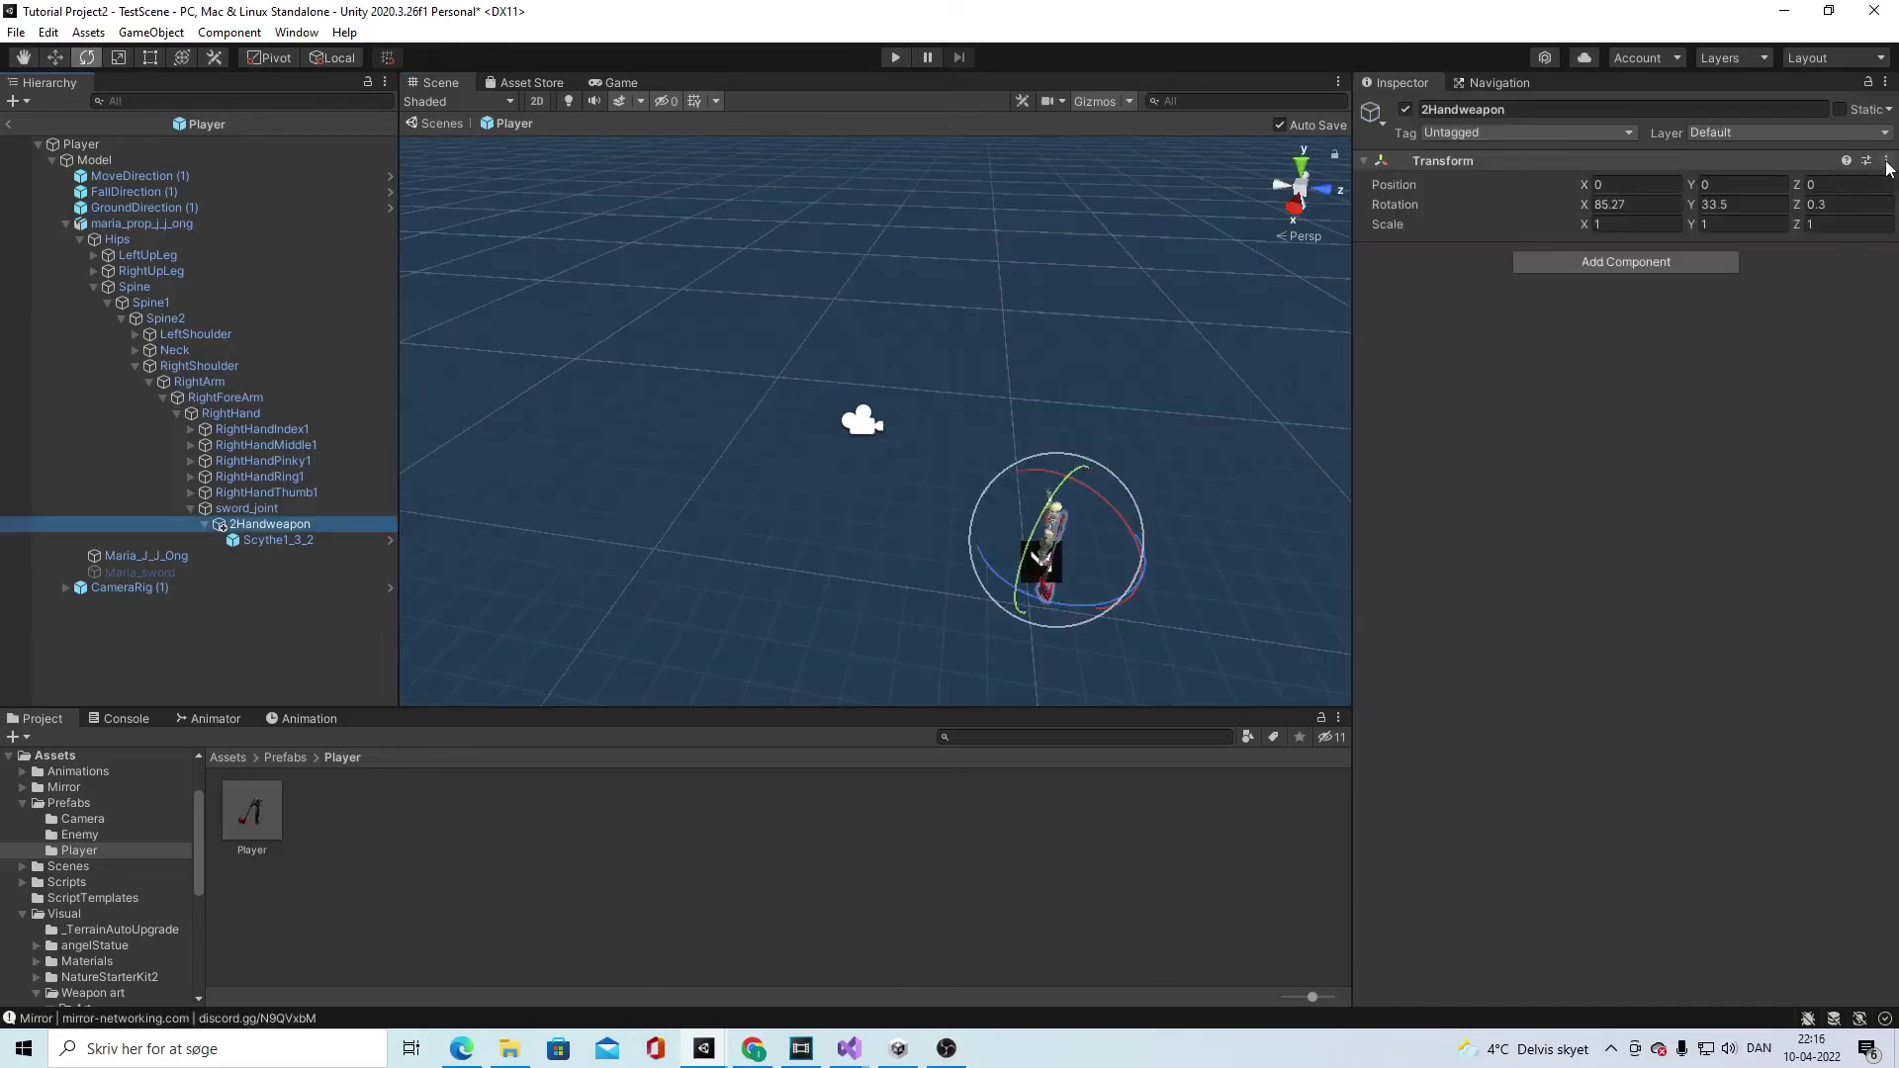
left_click(1888, 169)
left_click(1419, 418)
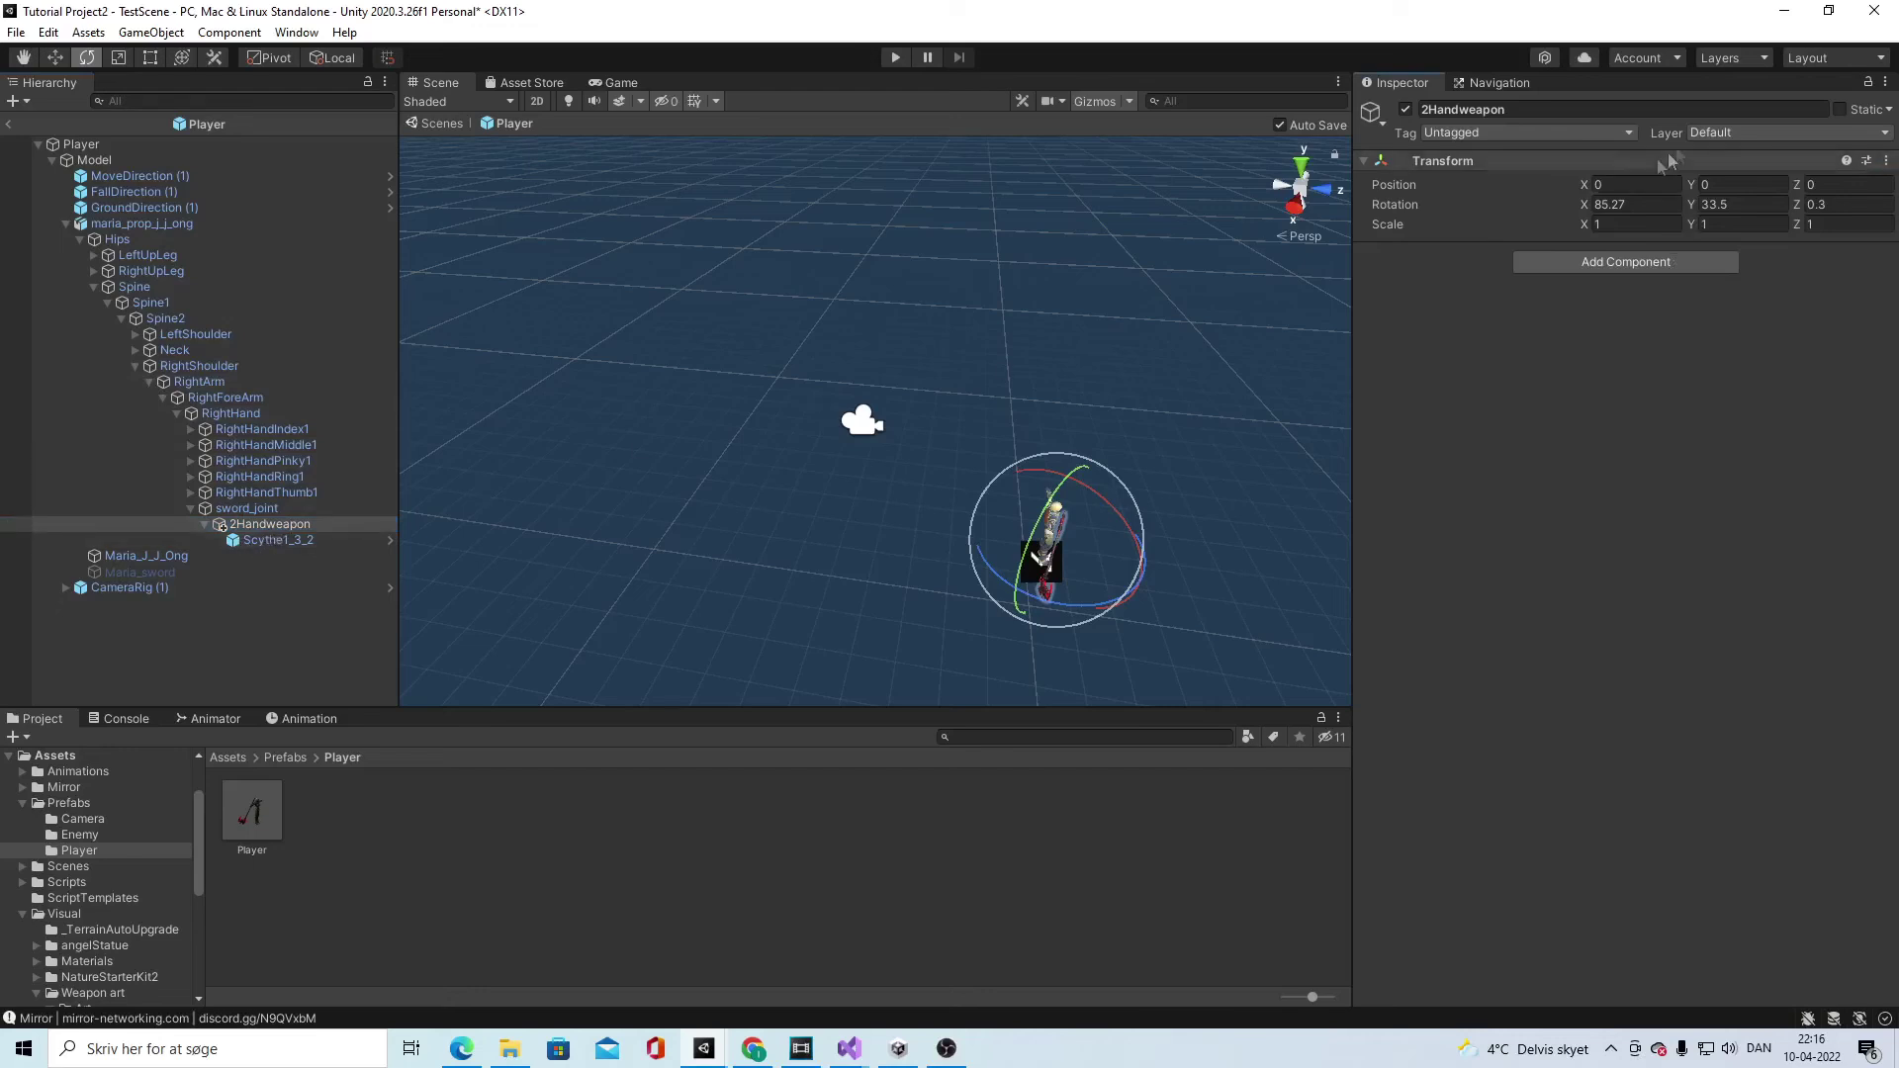
left_click(1885, 162)
left_click(1741, 179)
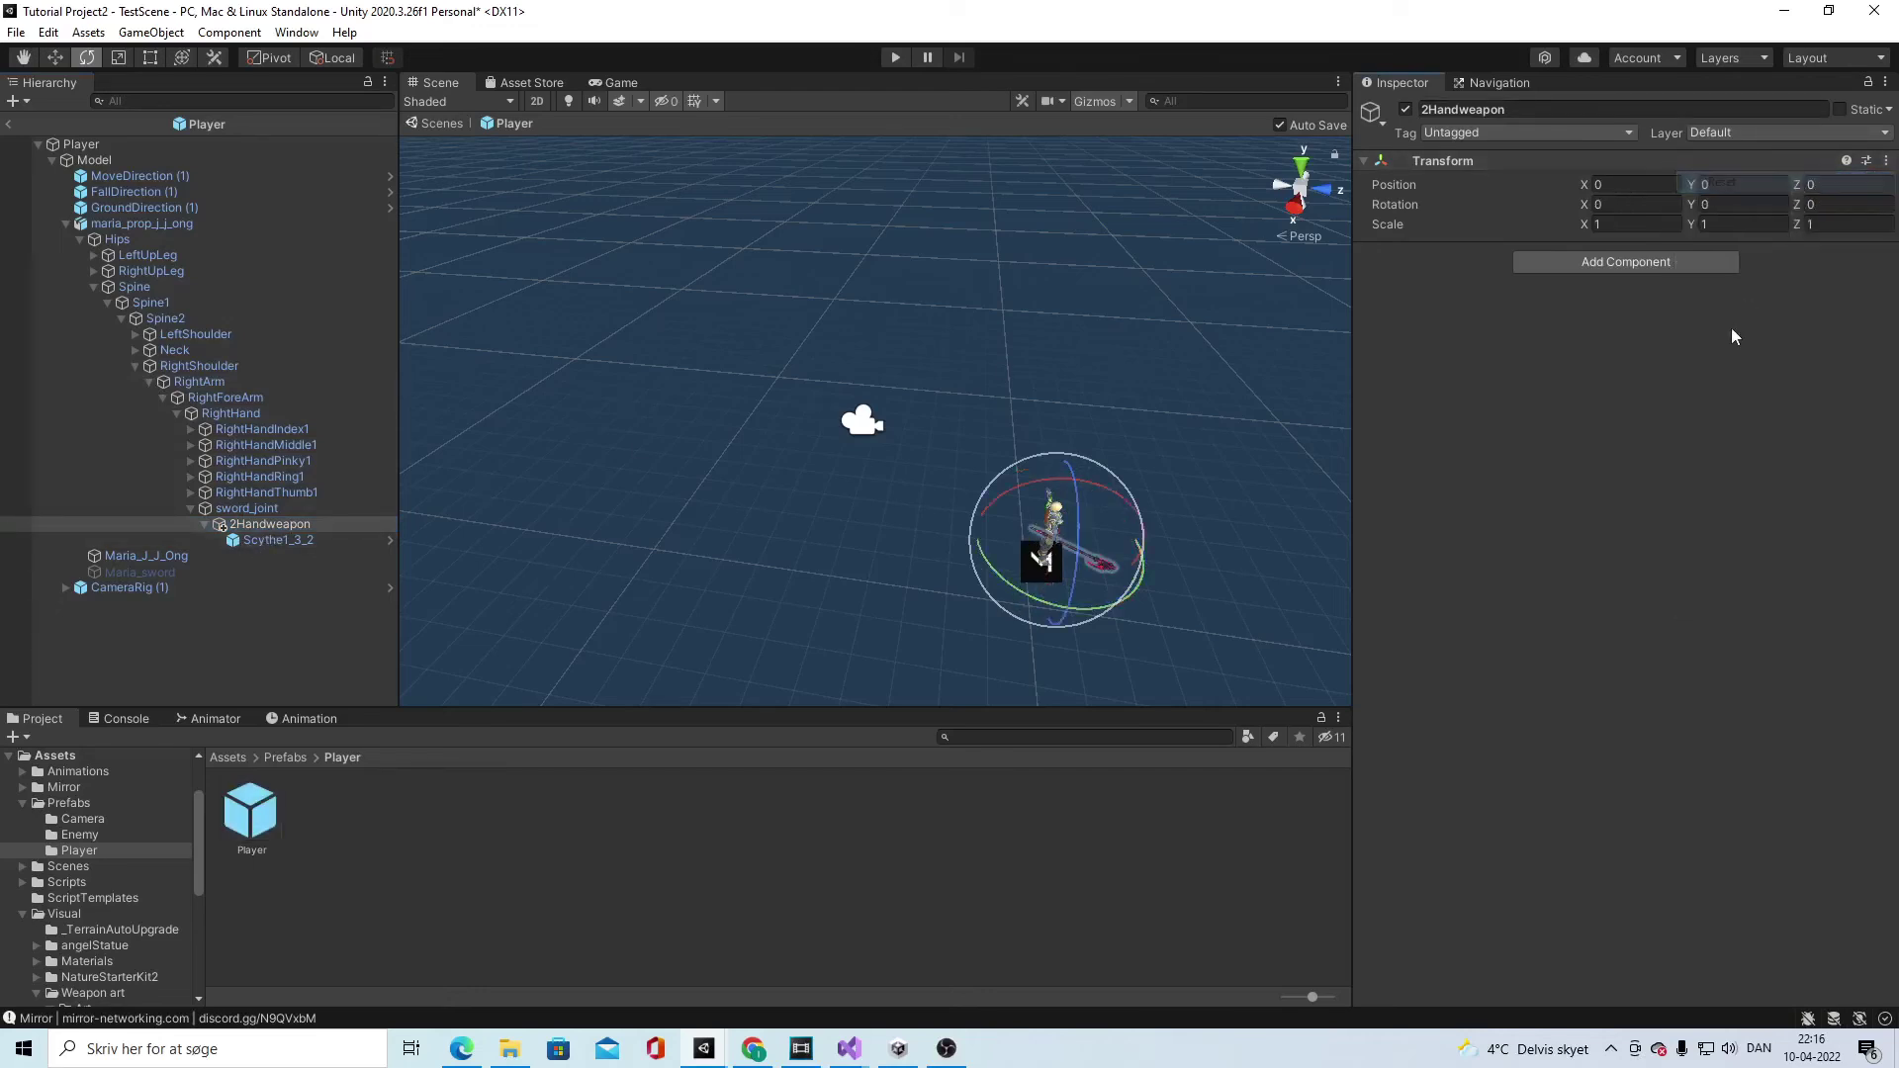
Step: Exit the Player prefab and start the scene as Host (Server + Client) with a cleared Console
left_click(896, 58)
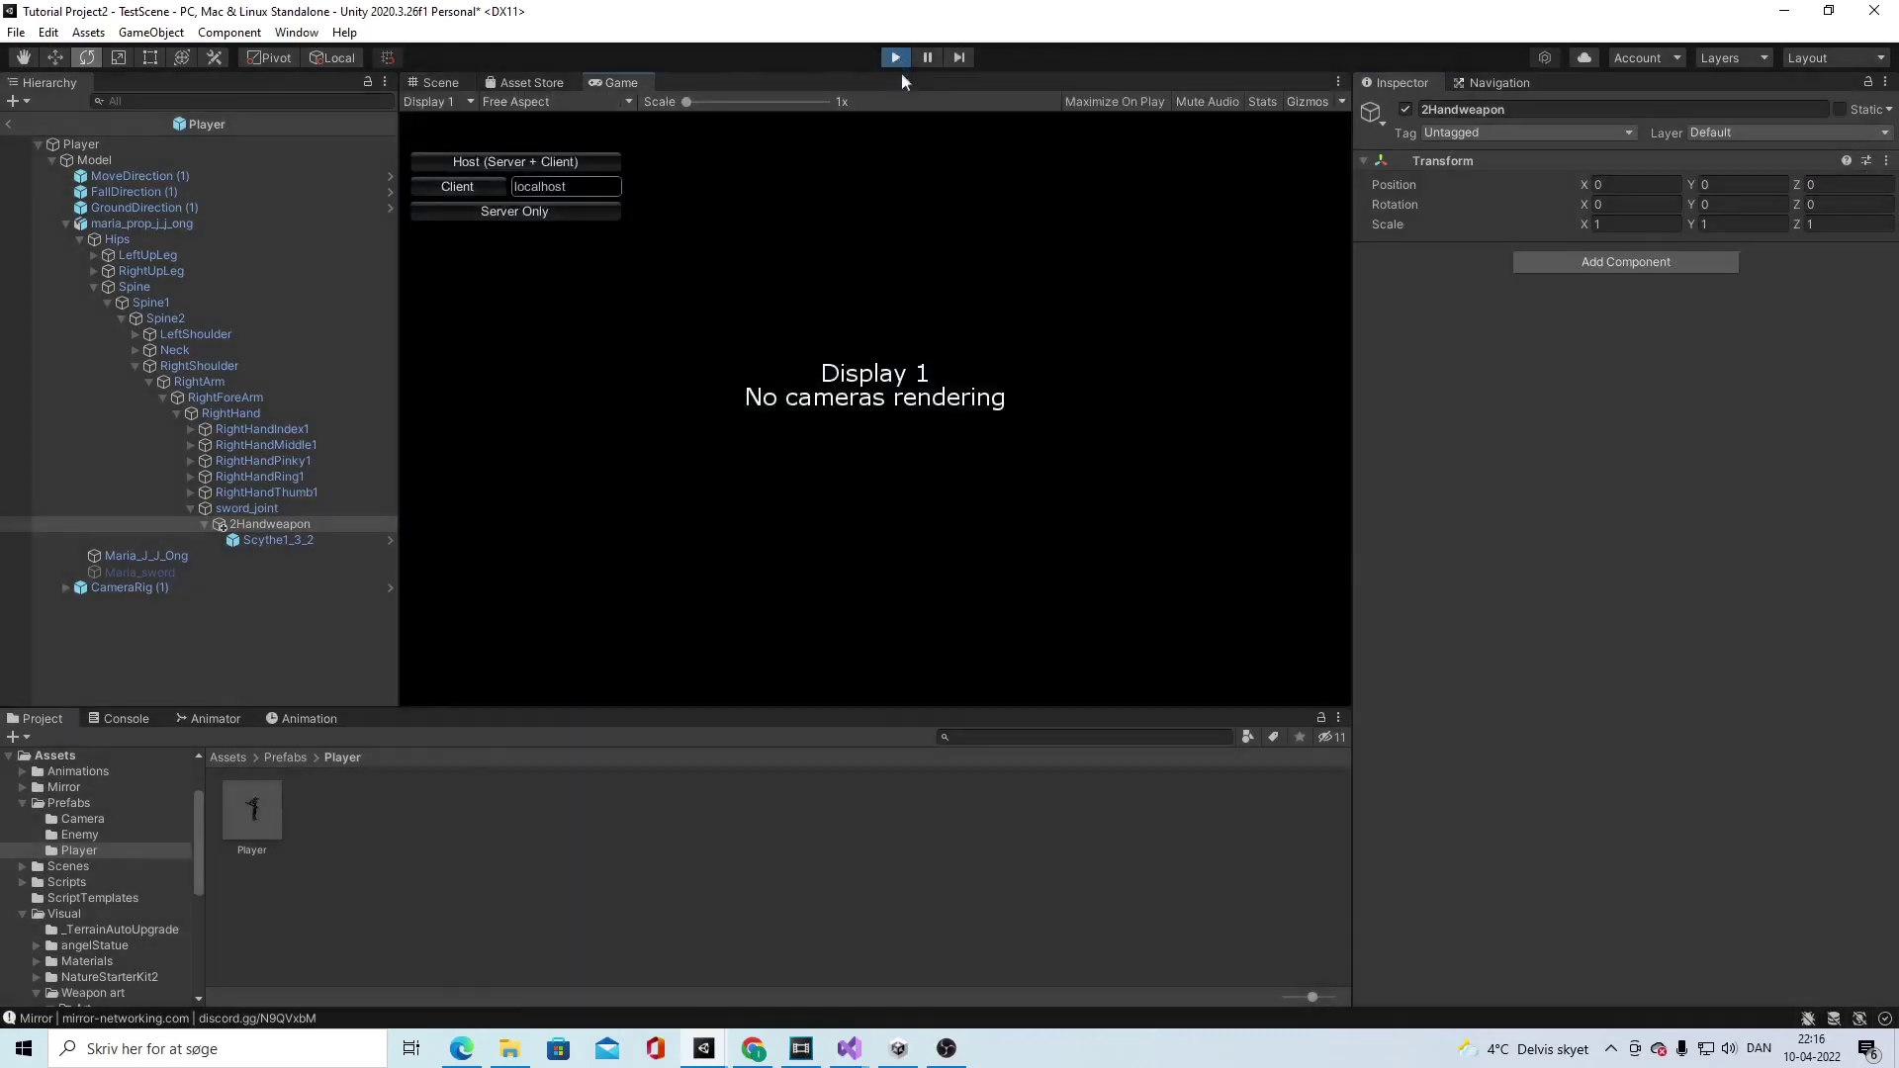
left_click(896, 58)
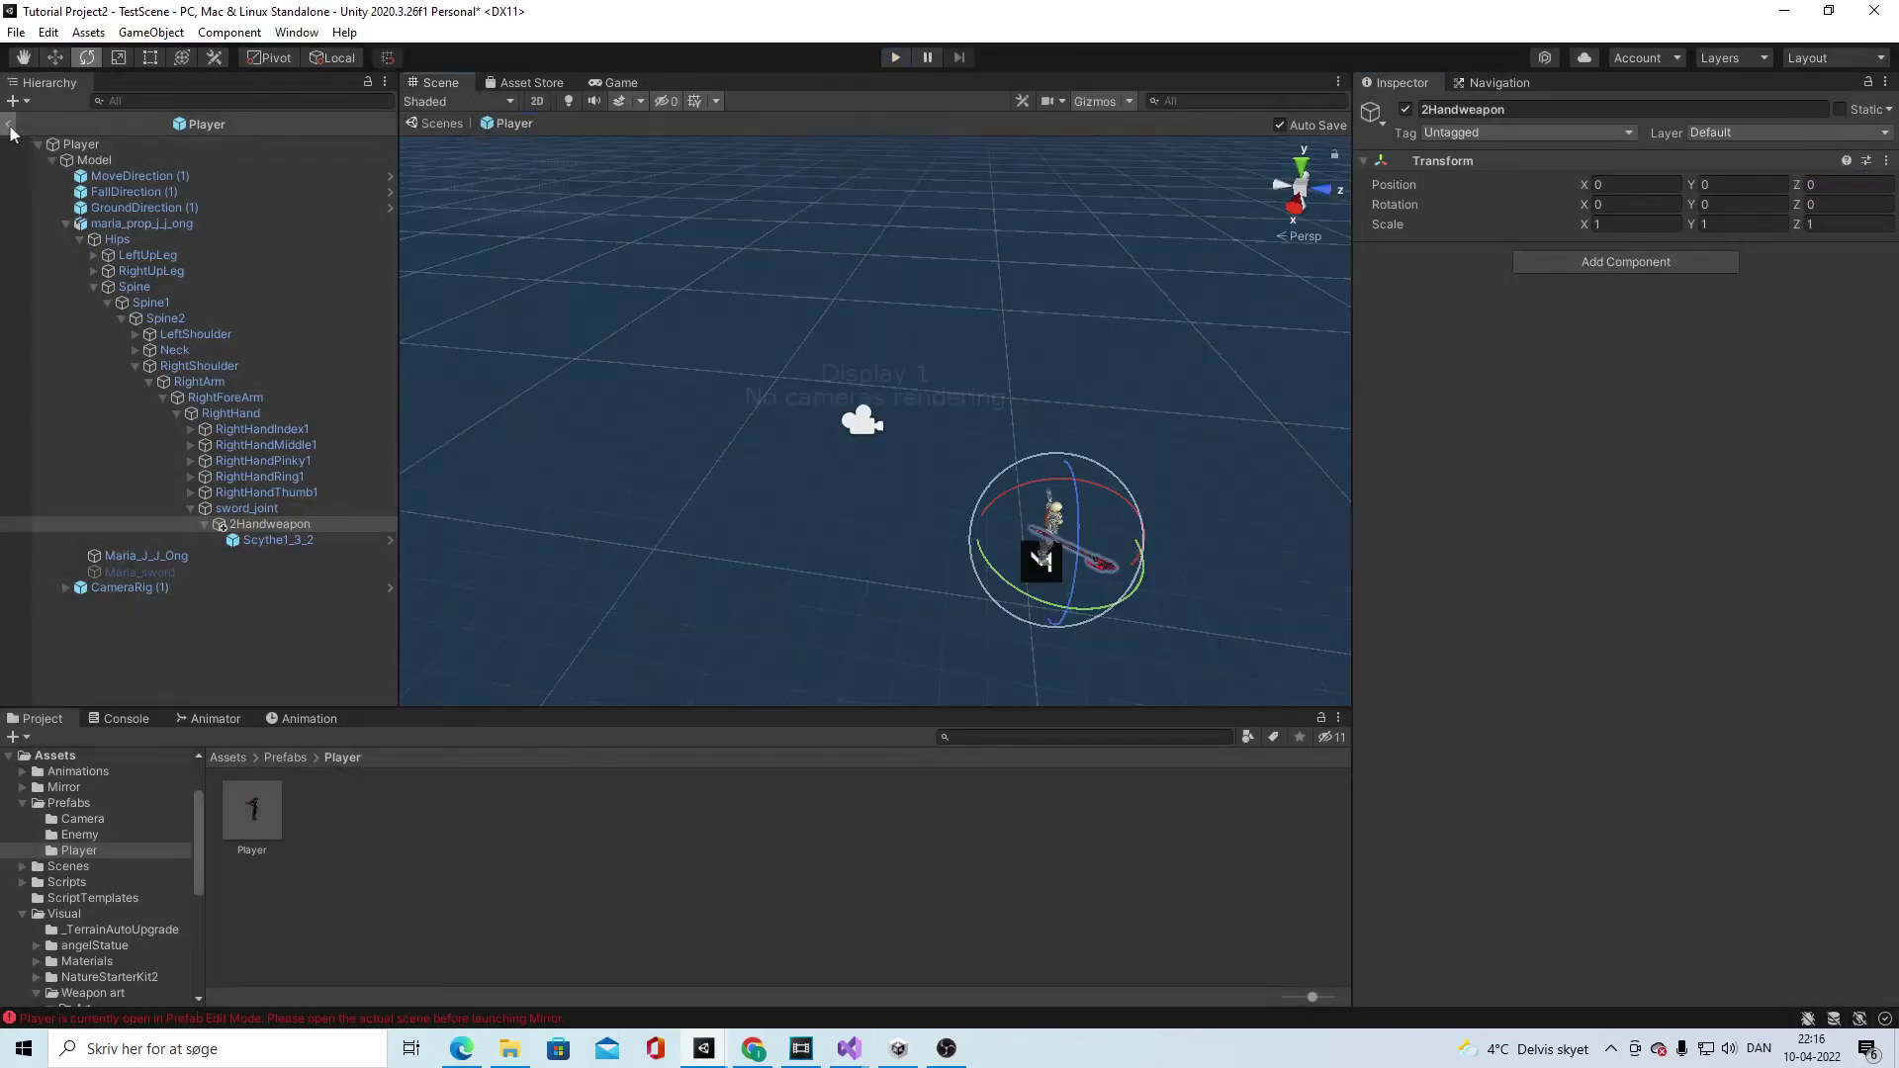
left_click(9, 125)
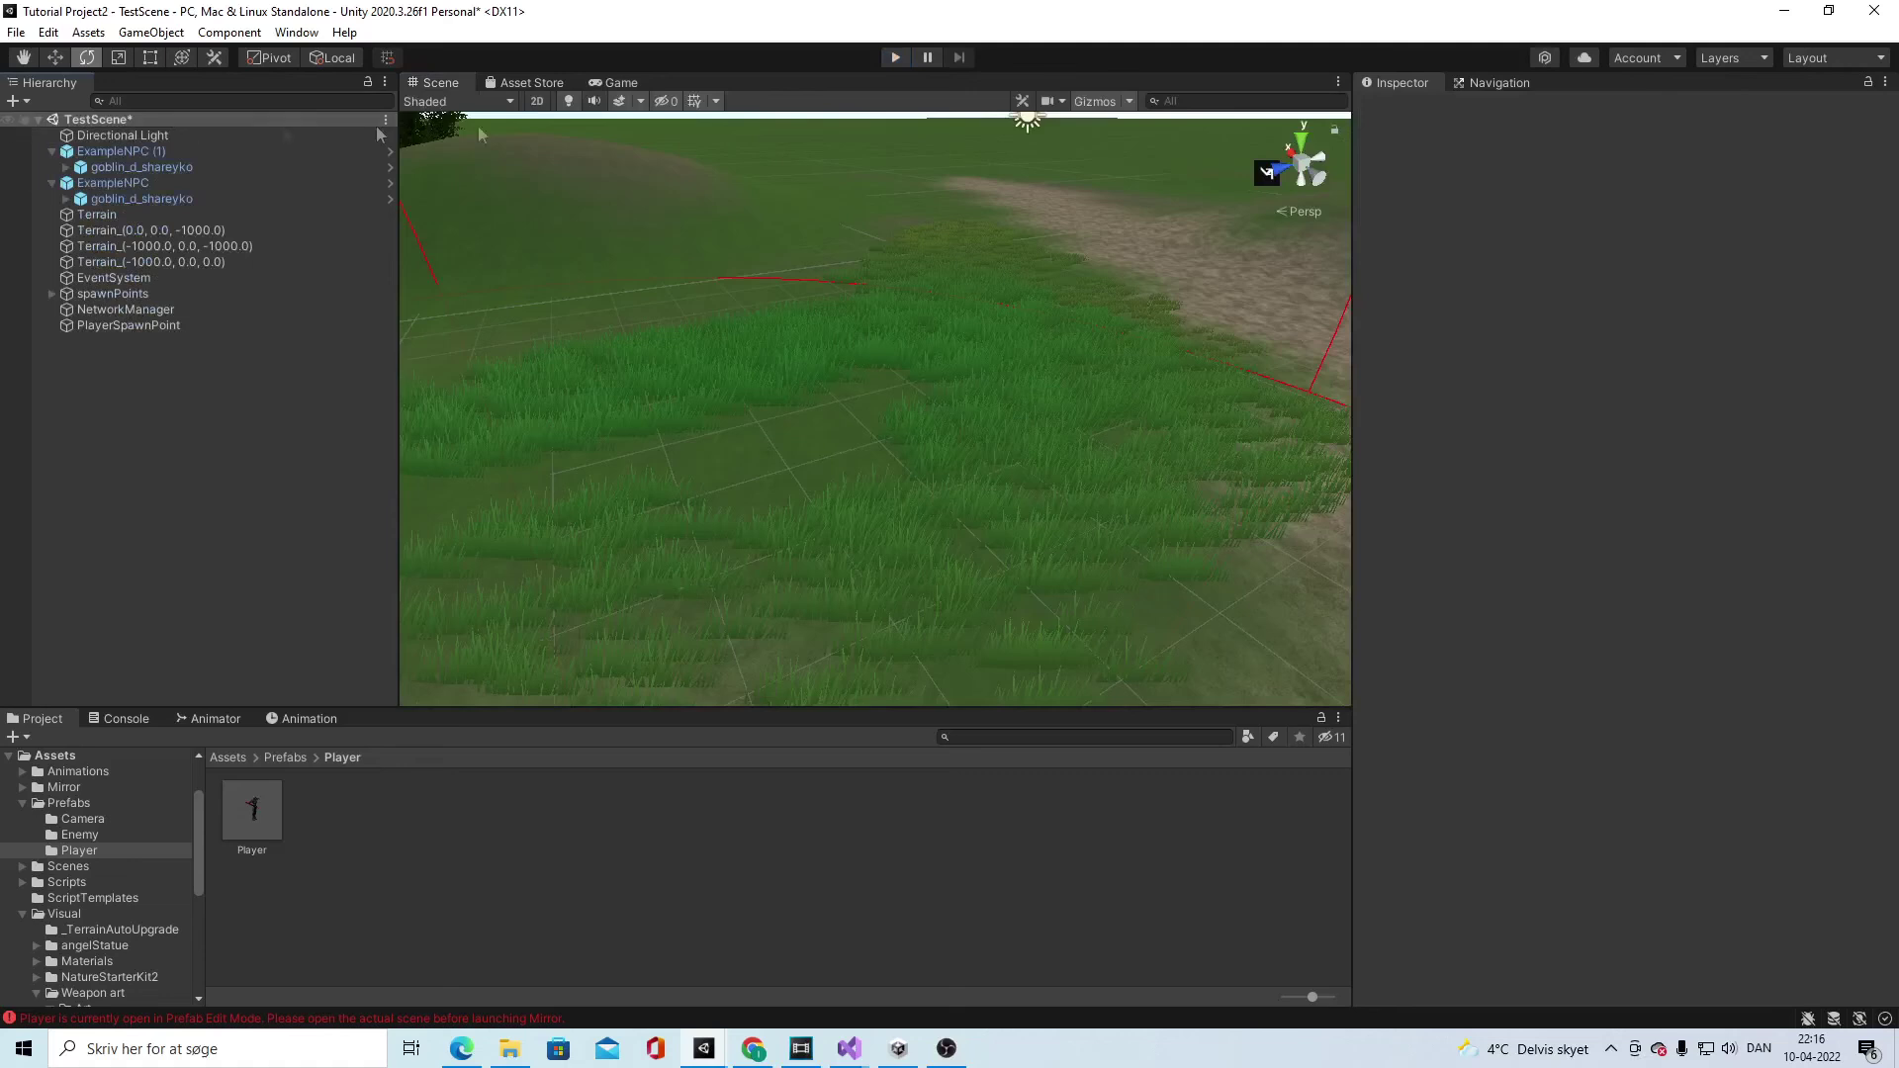
left_click(893, 58)
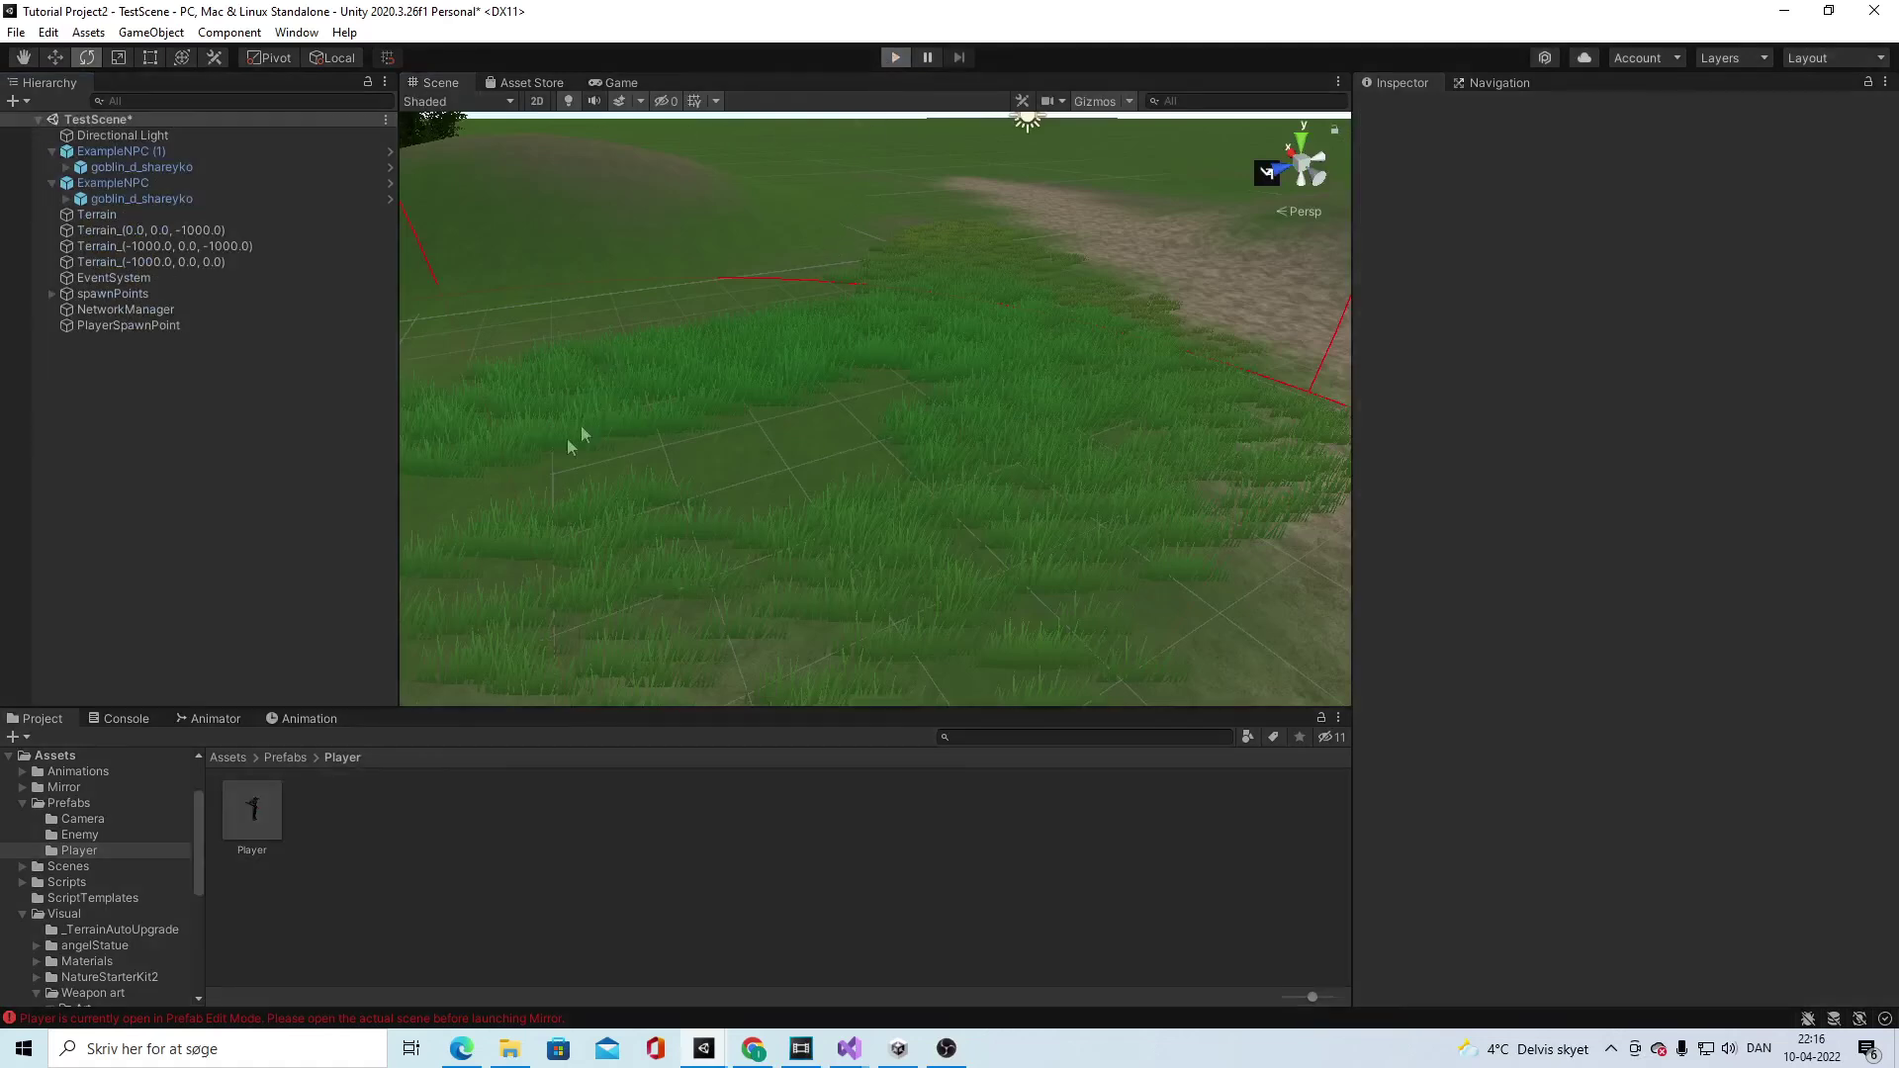
left_click(126, 719)
left_click(20, 738)
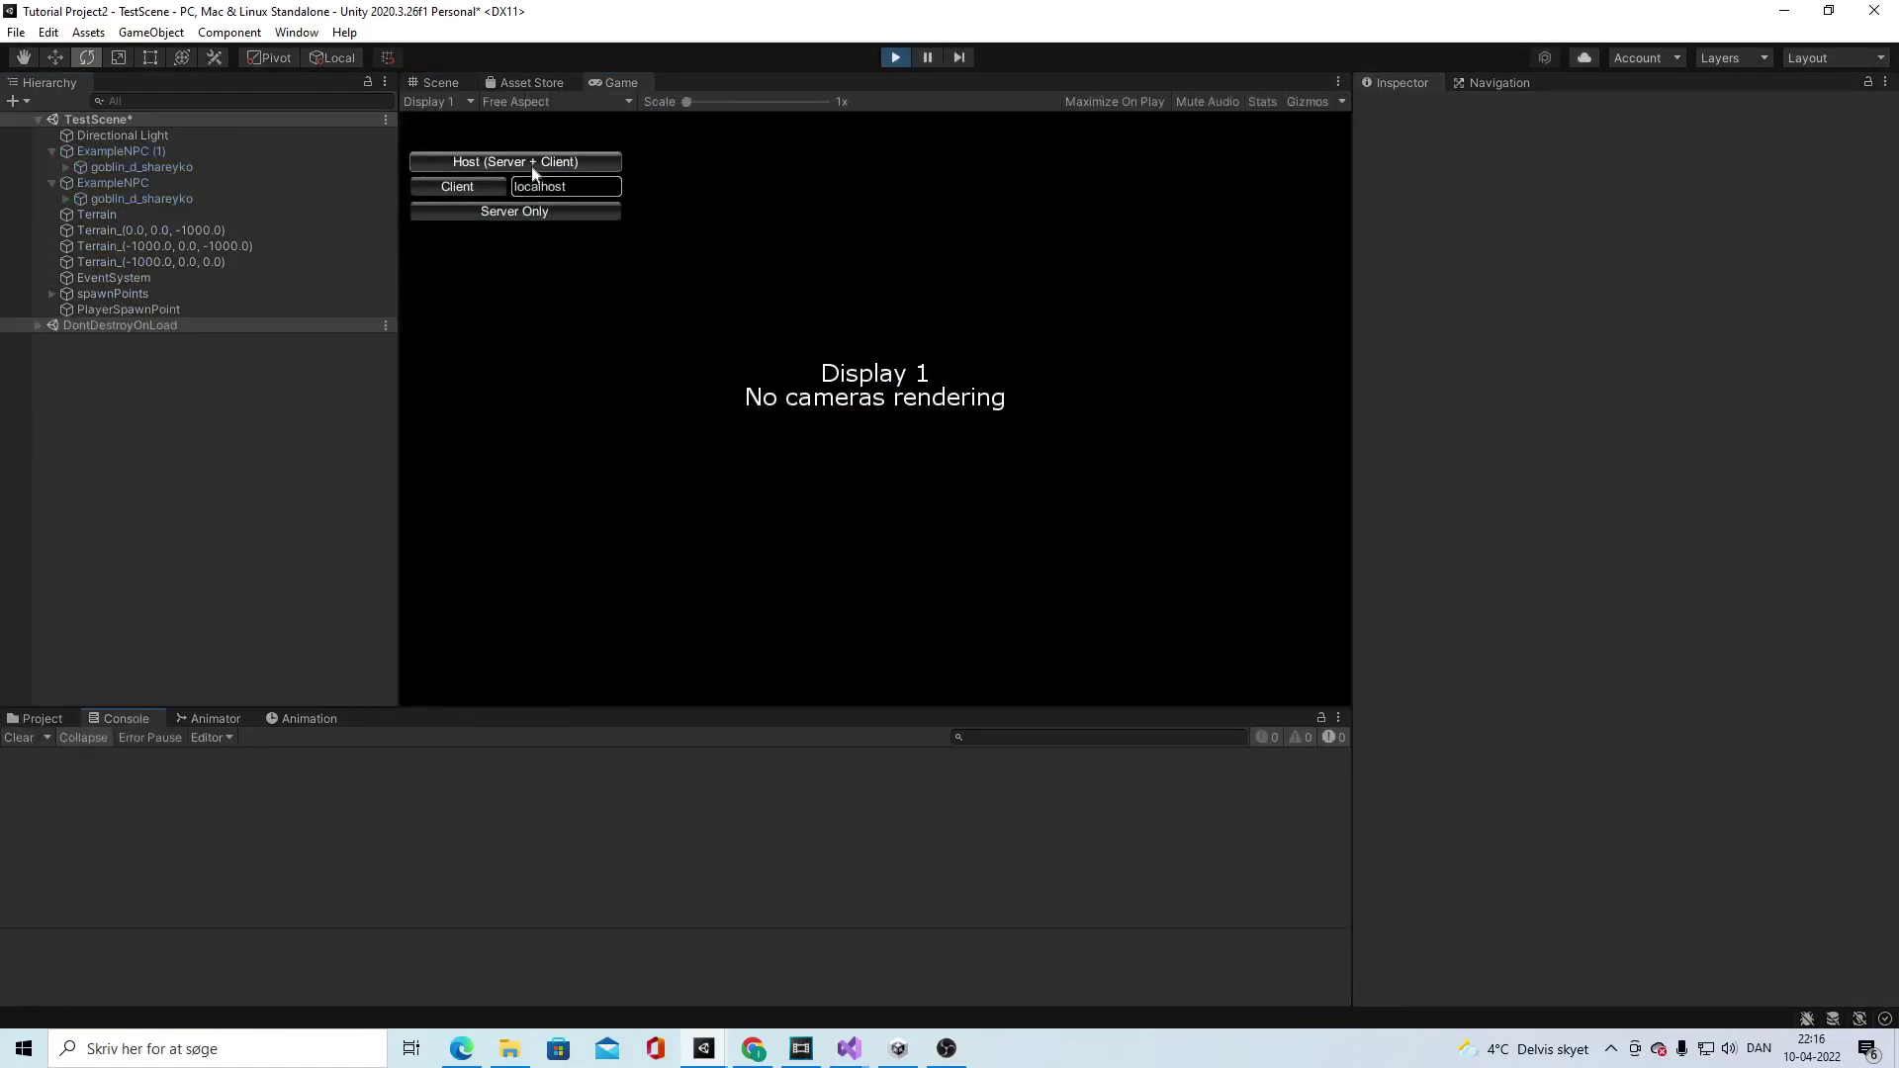
left_click(516, 161)
Step: Run and jump with the player to check how the scythe is carried, and stop the play test
key("w")
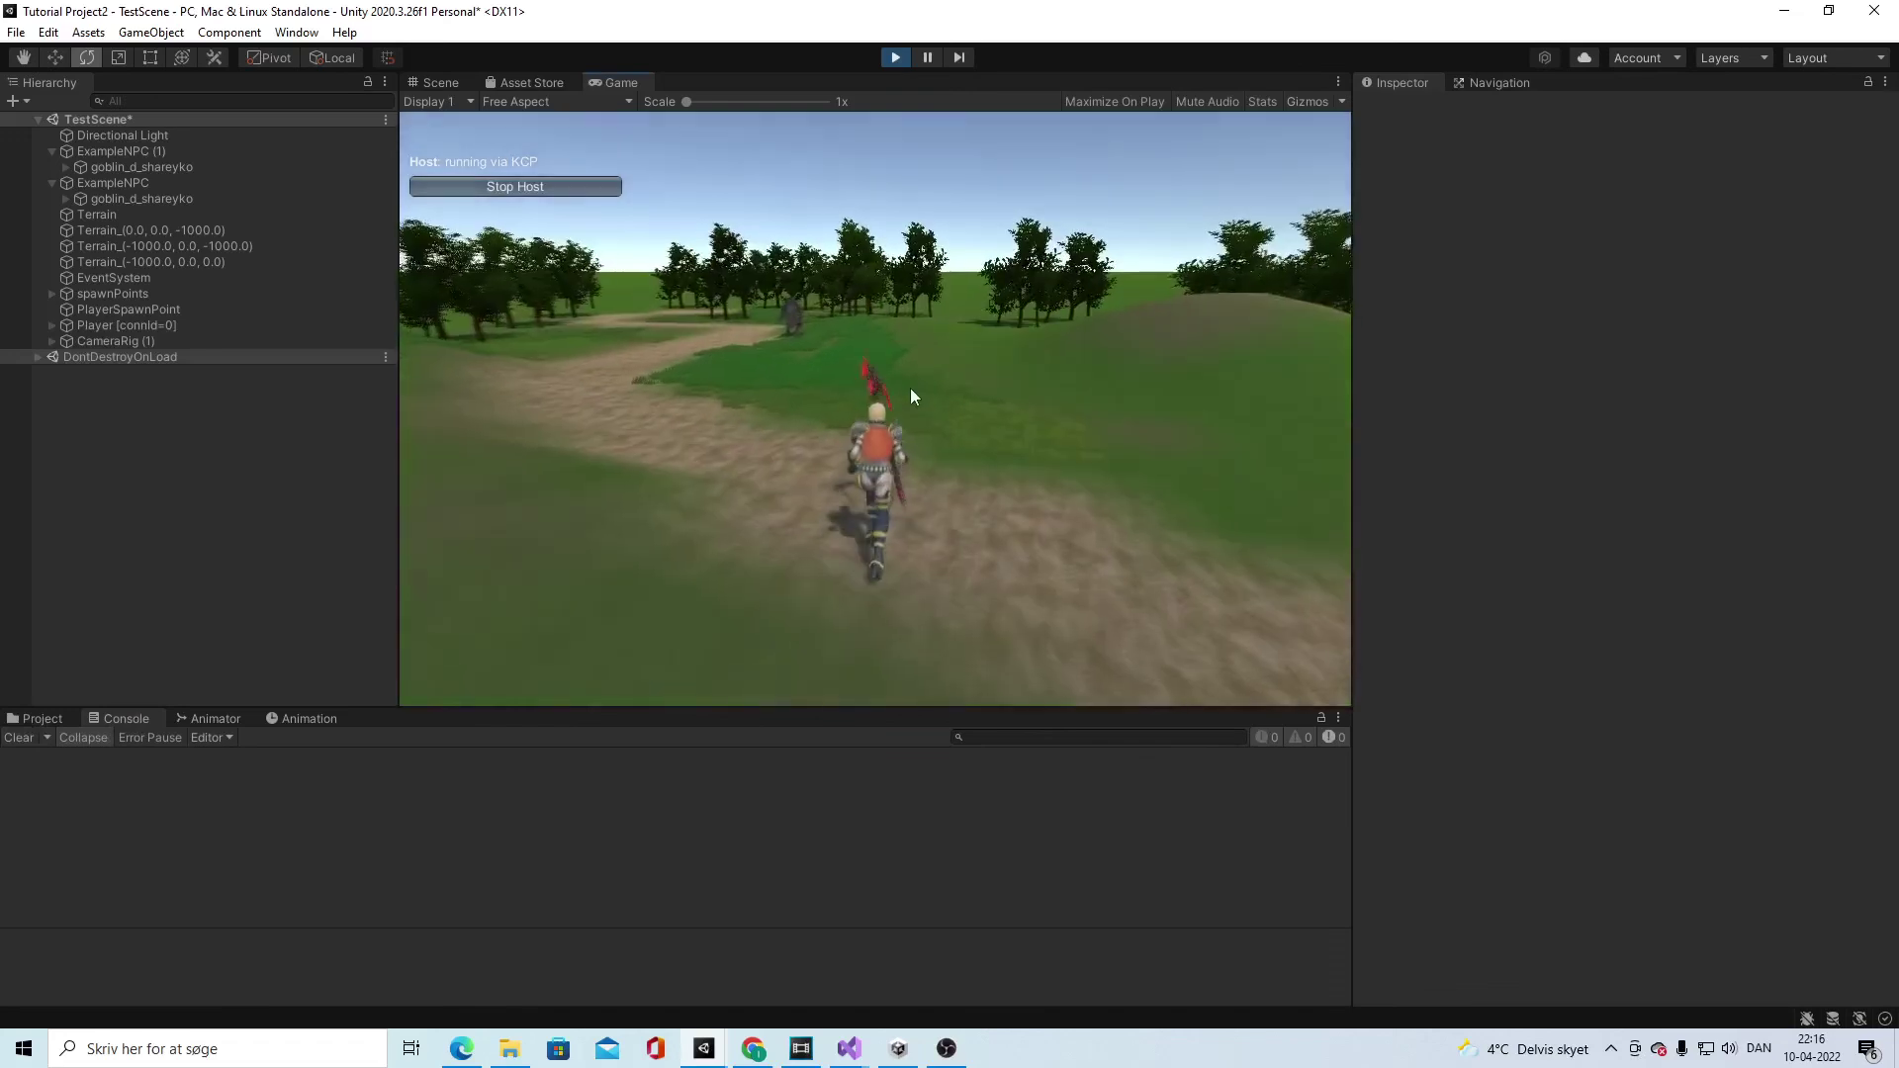
key("space")
key("s")
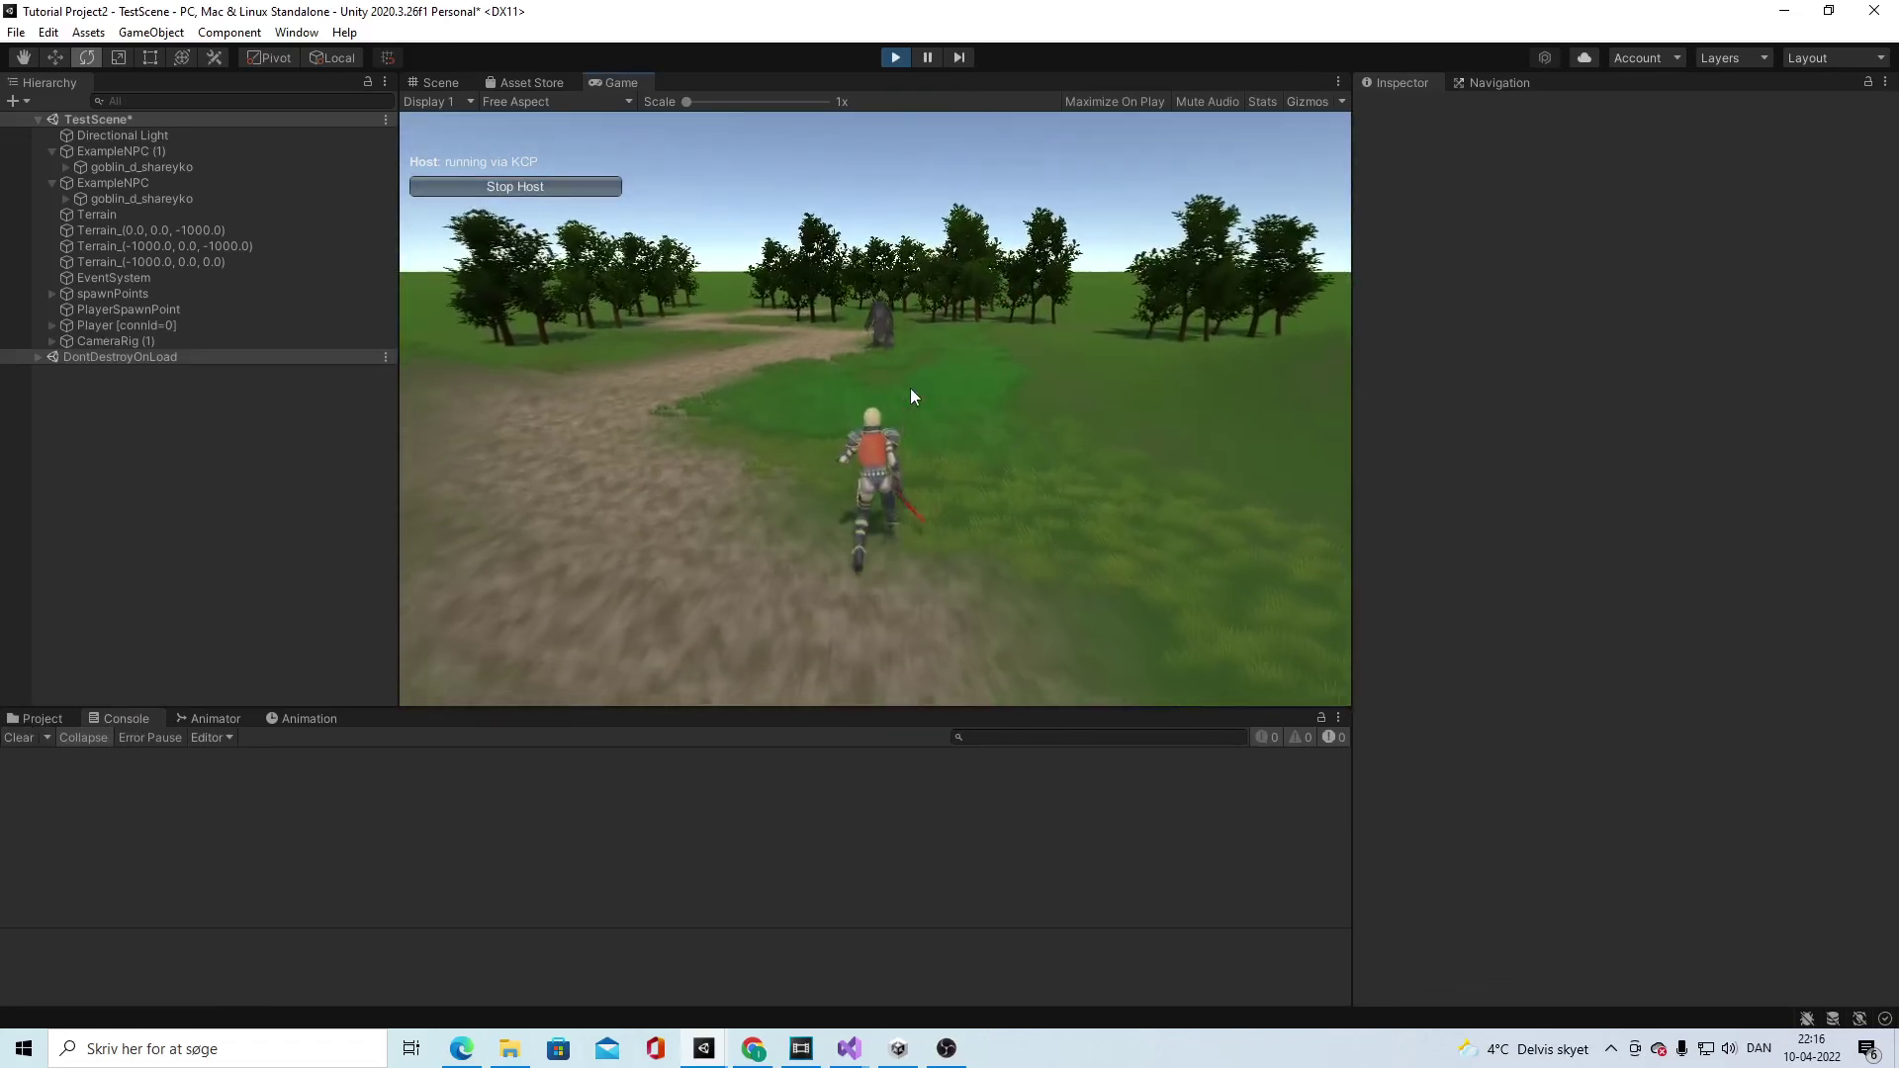
key("space")
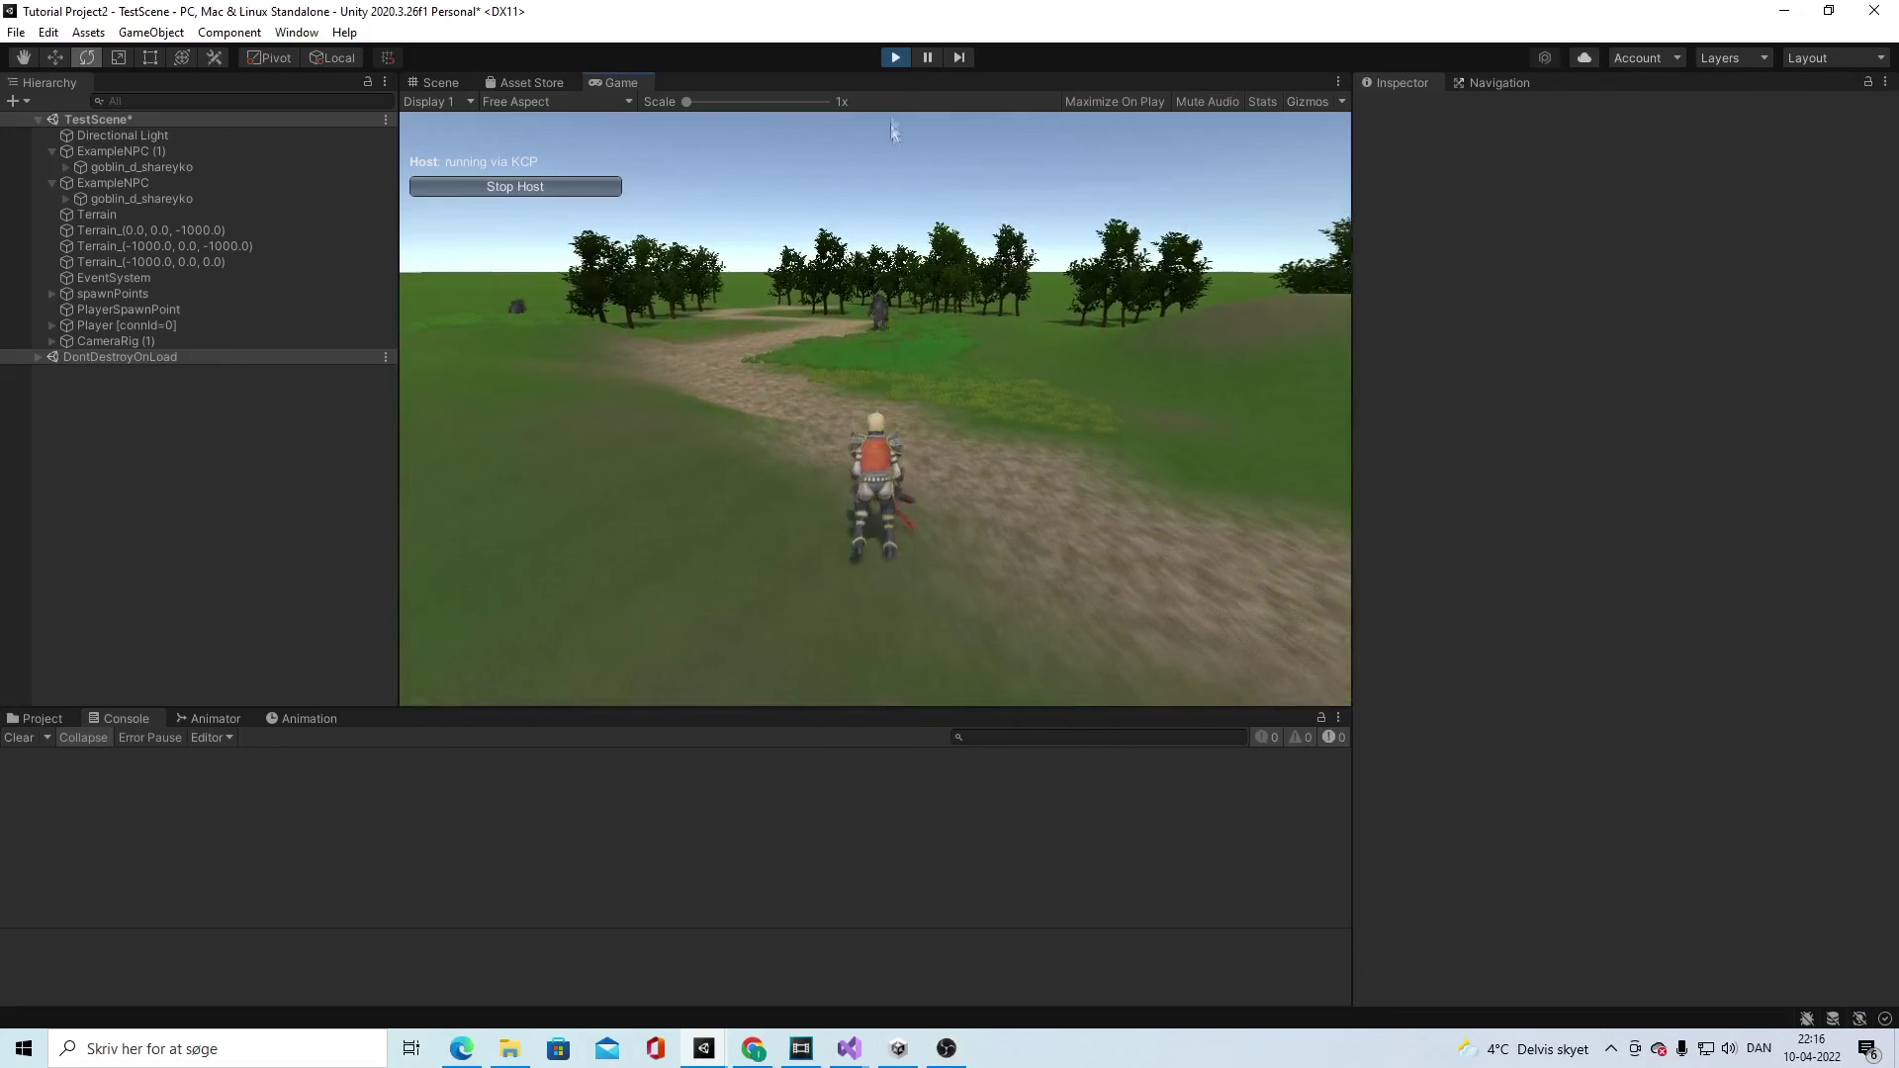
key("a")
key("d")
left_click(896, 58)
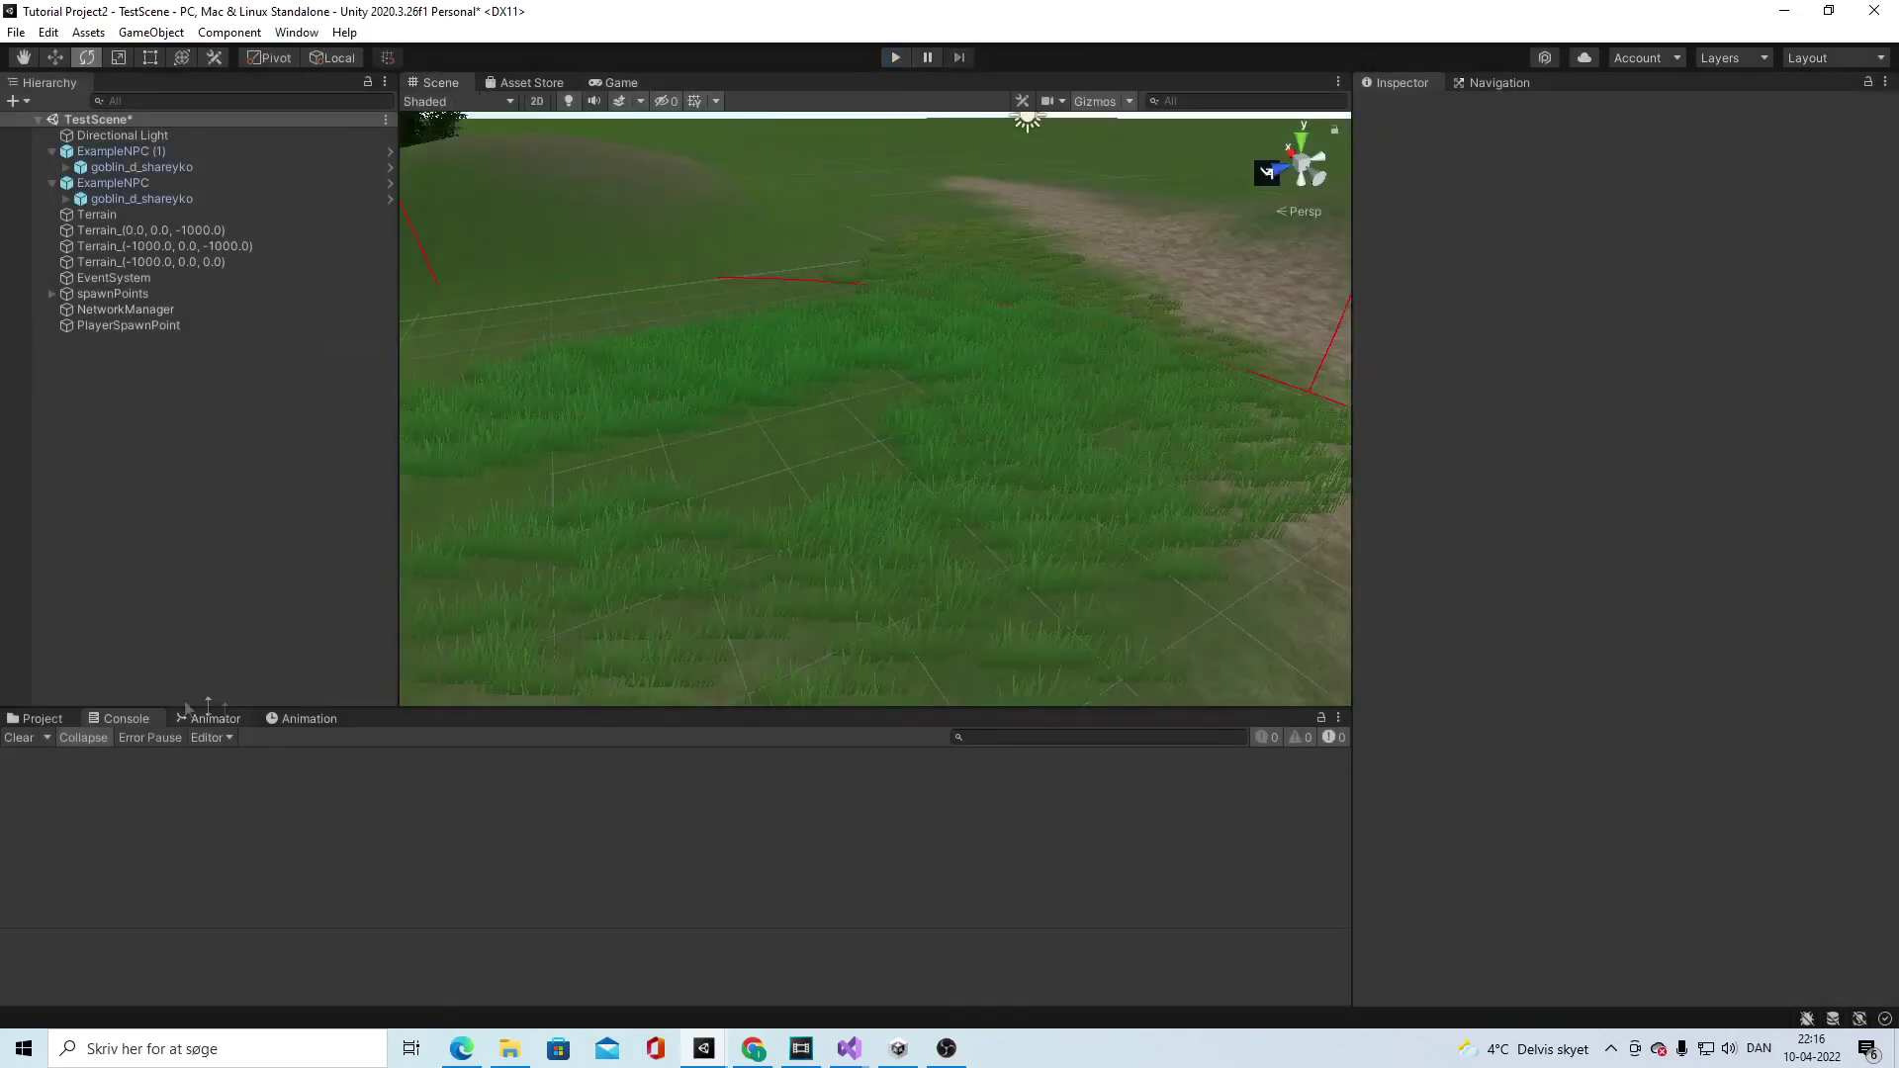
Step: Create a folder named Weapon inside the Prefabs folder
left_click(44, 723)
left_click(286, 757)
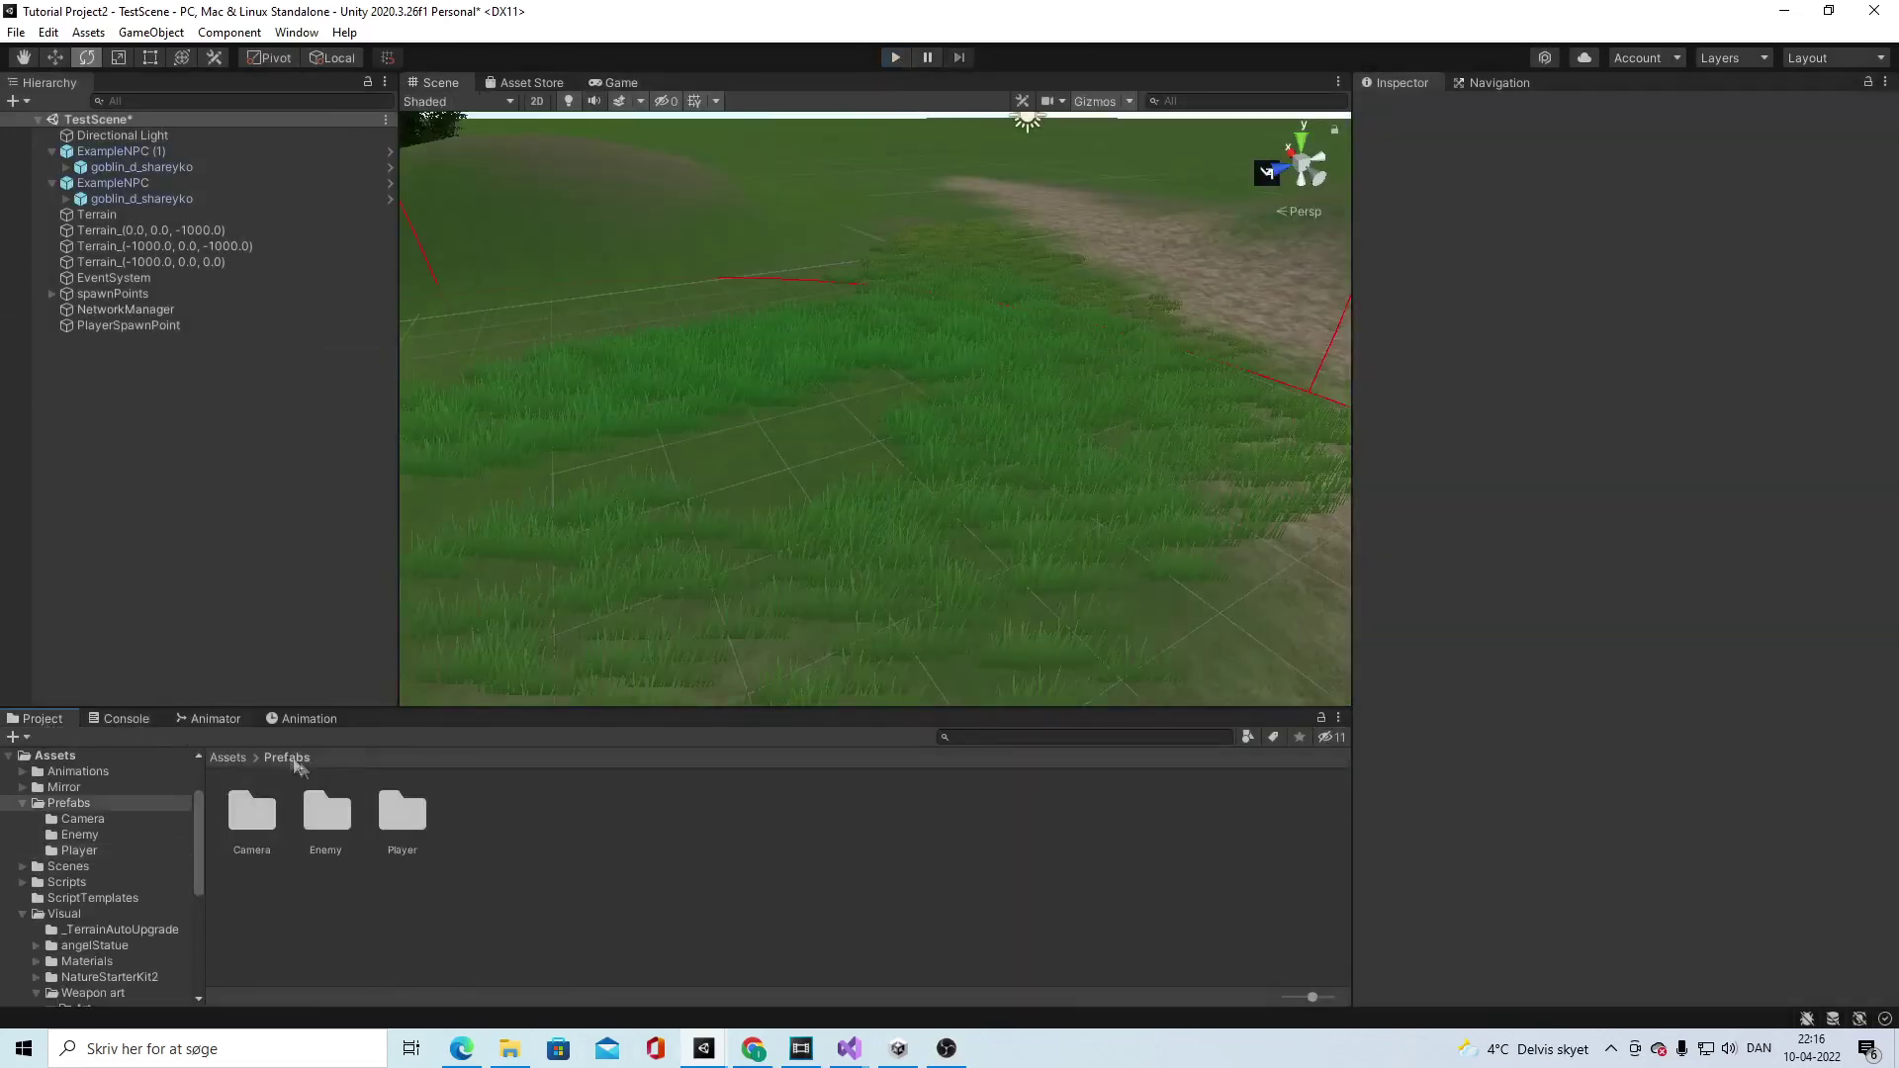
right_click(533, 836)
mouse_move(554, 305)
left_click(908, 240)
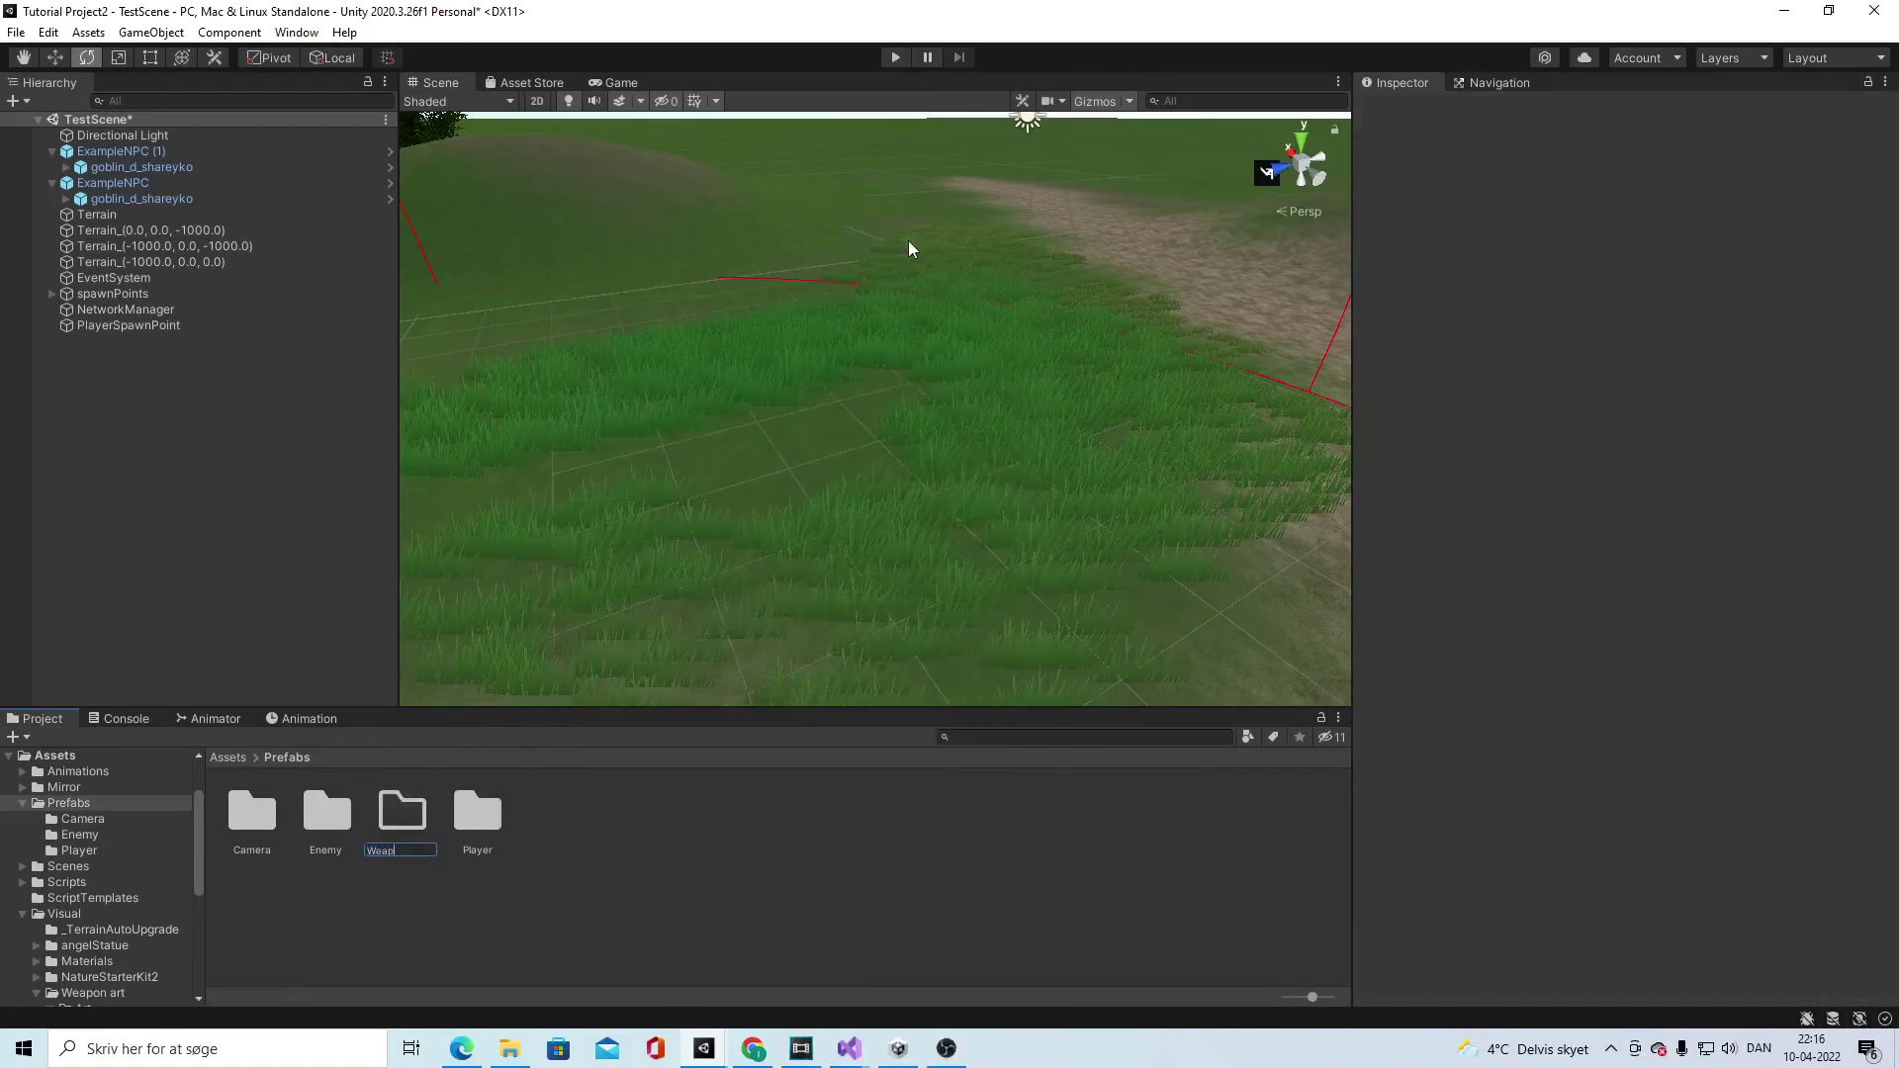
key("Return")
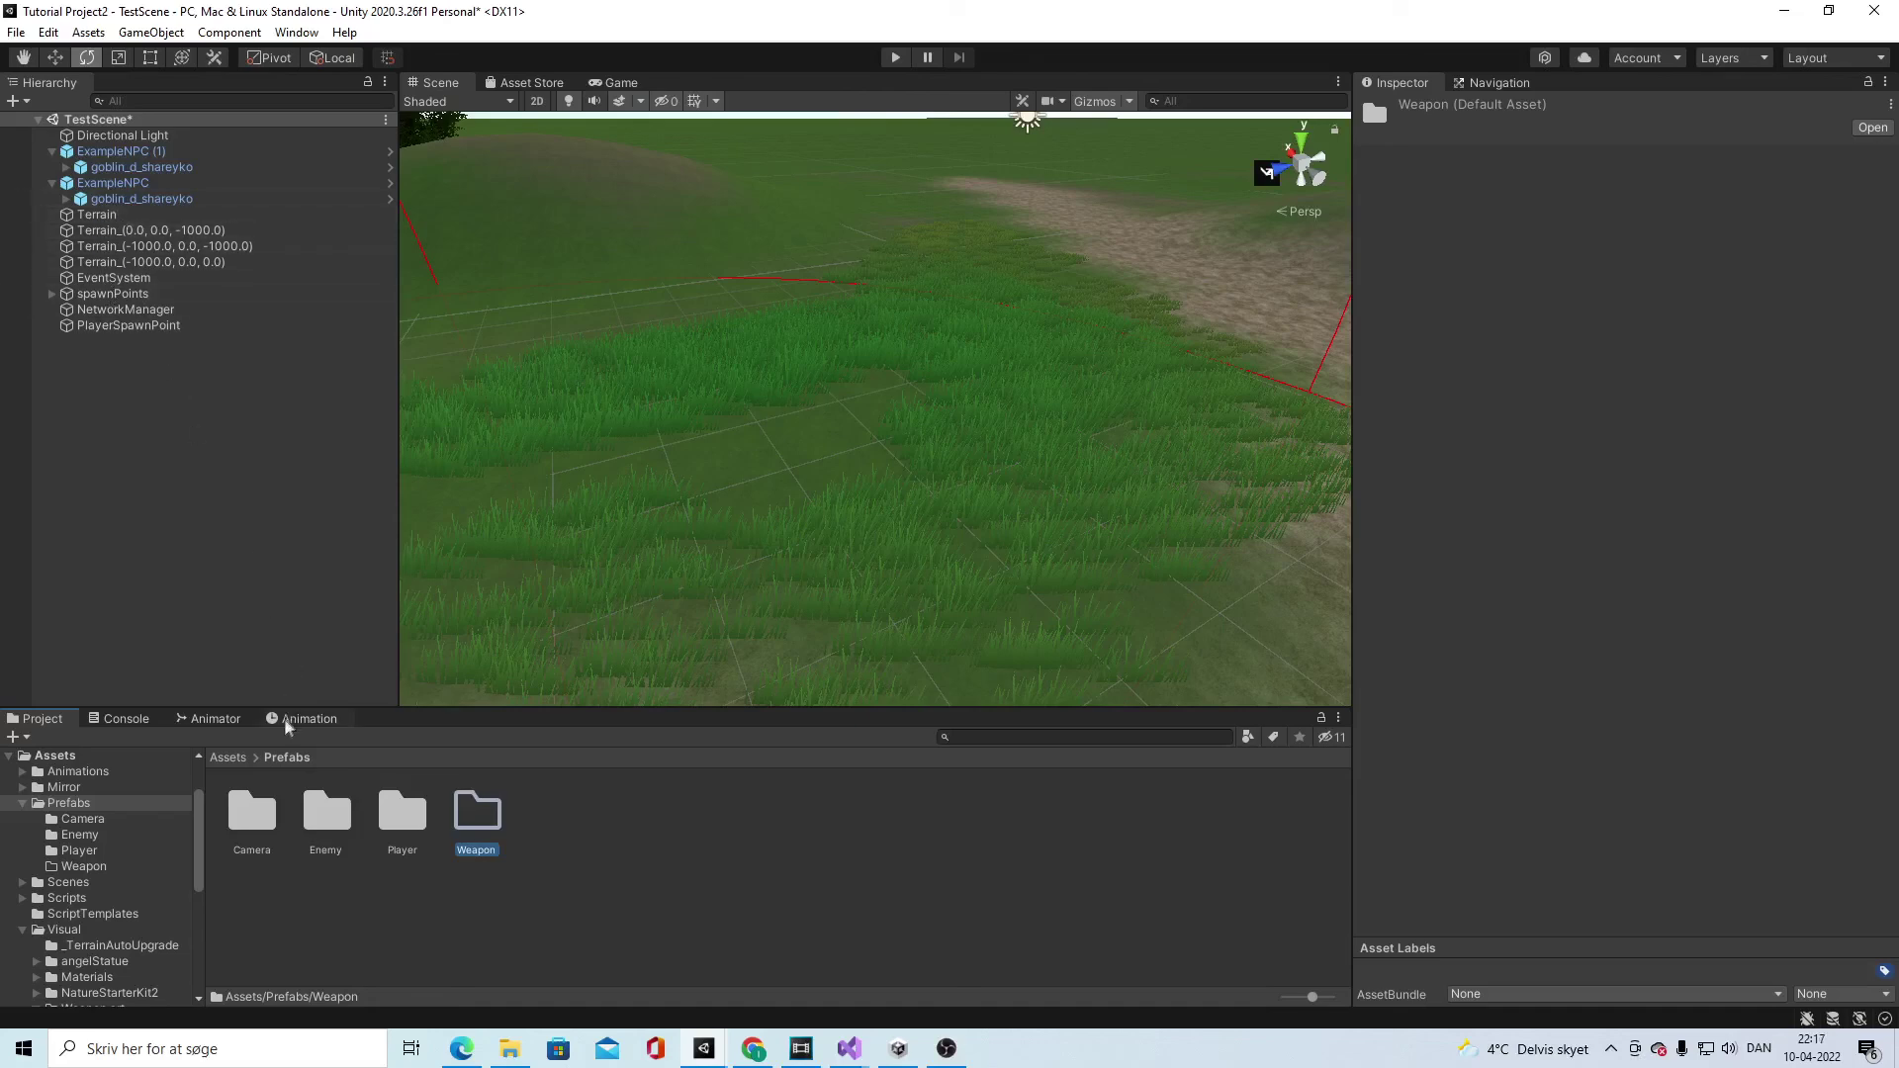
Step: Open the Player prefab and save its 2Handweapon object as a prefab in the Prefabs/Weapon folder
left_click(229, 758)
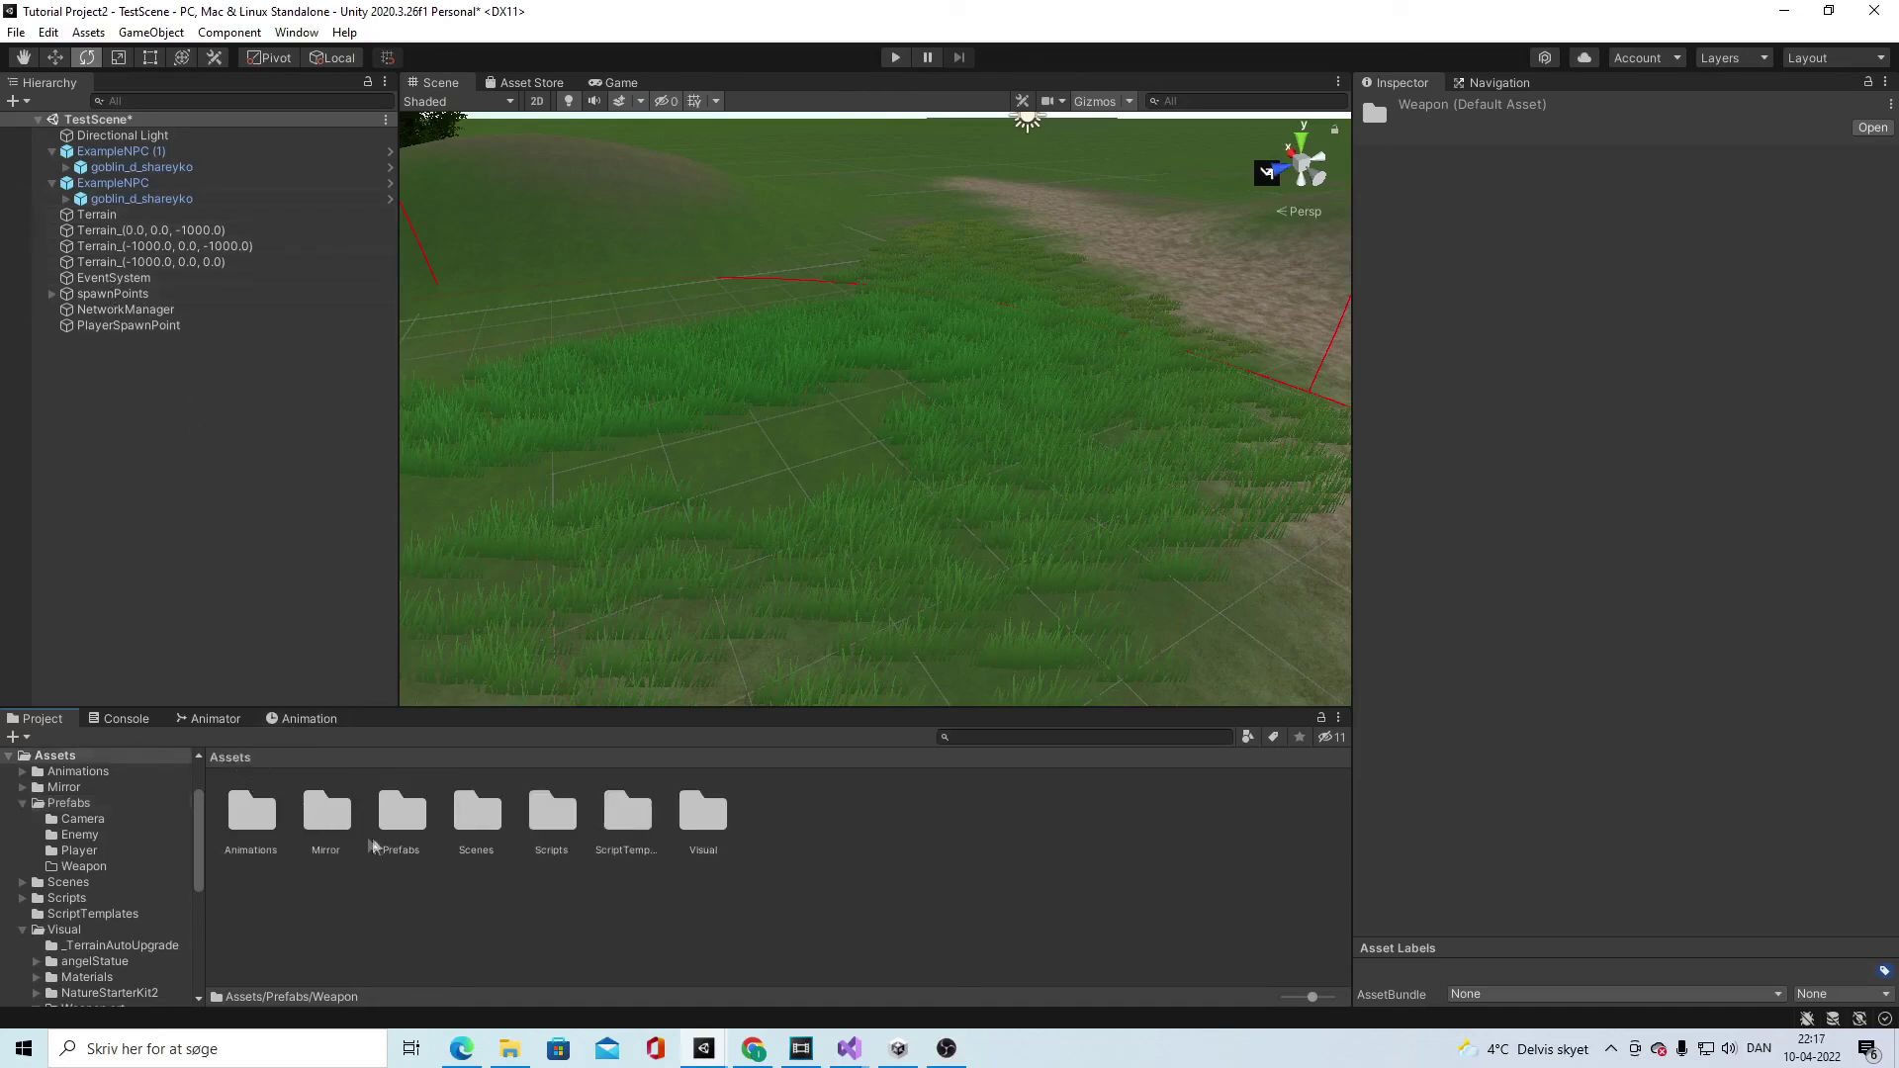
double_click(402, 827)
double_click(398, 819)
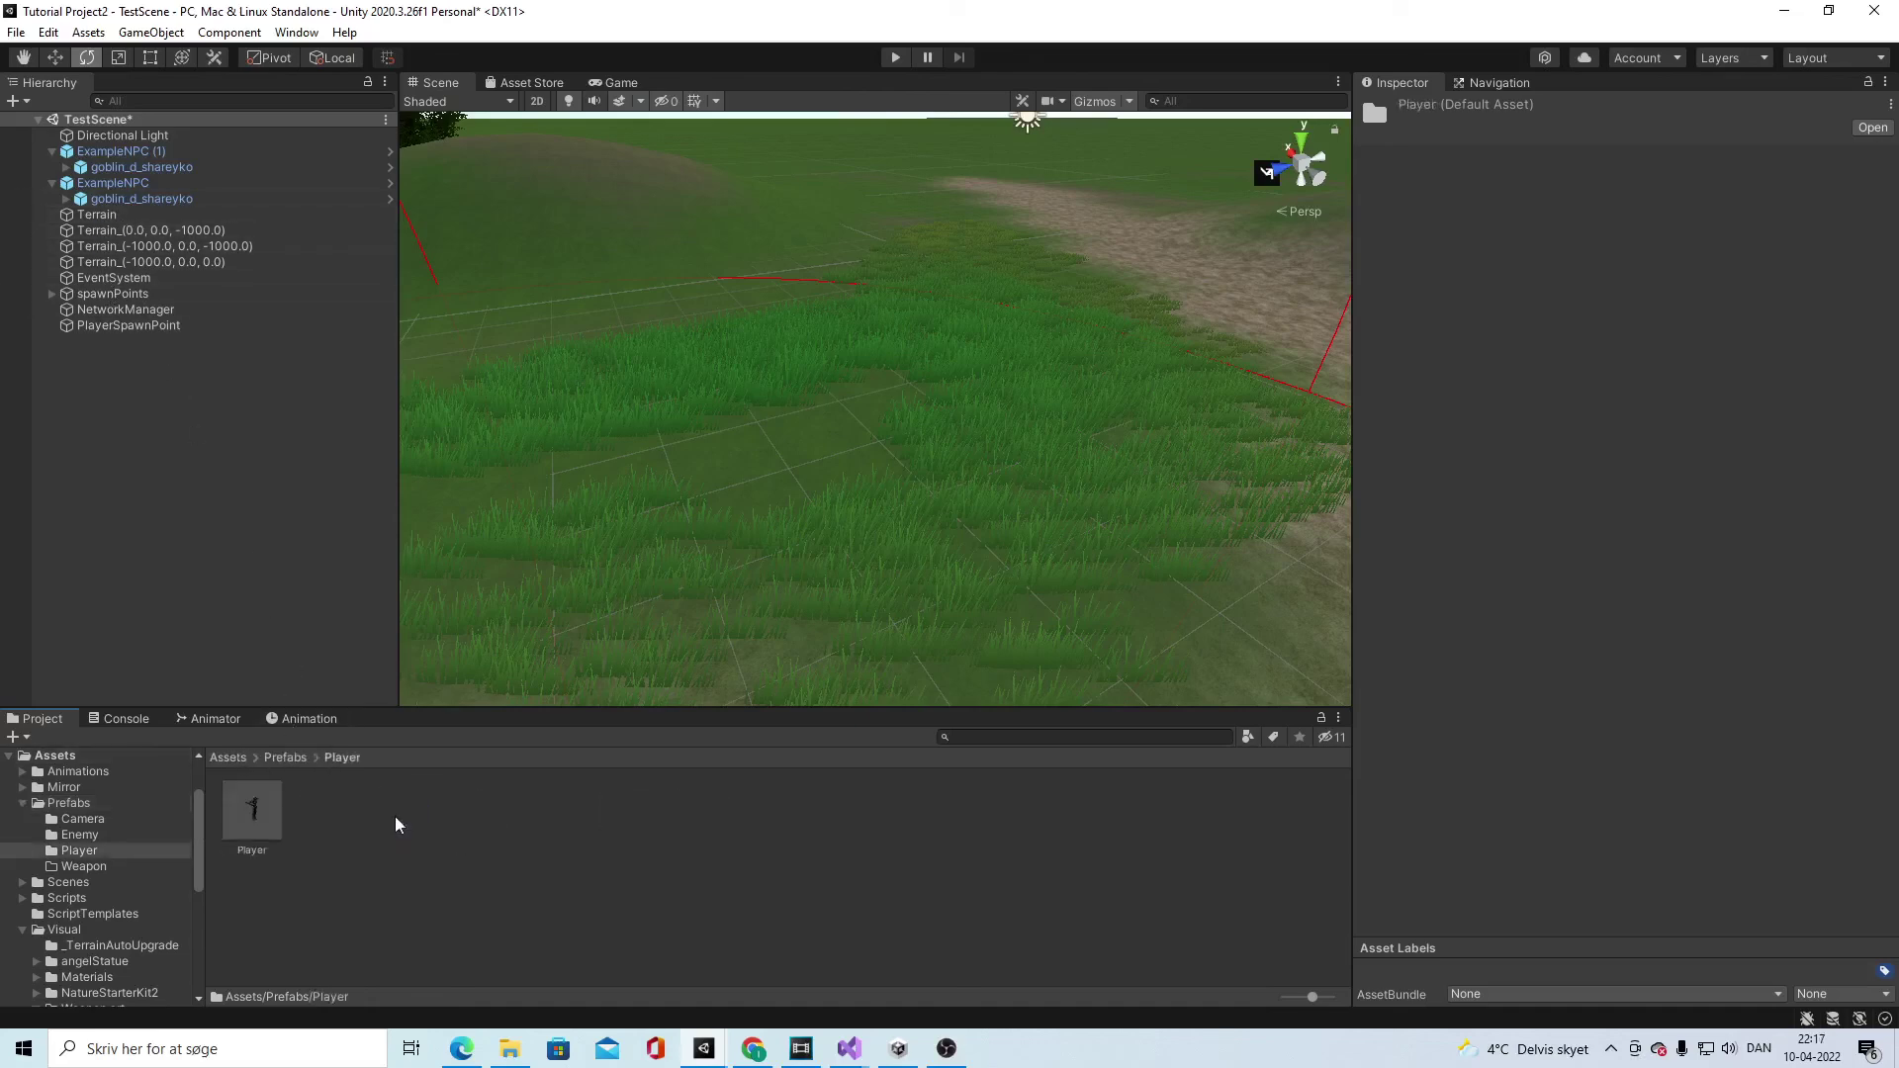
double_click(252, 809)
left_click(228, 759)
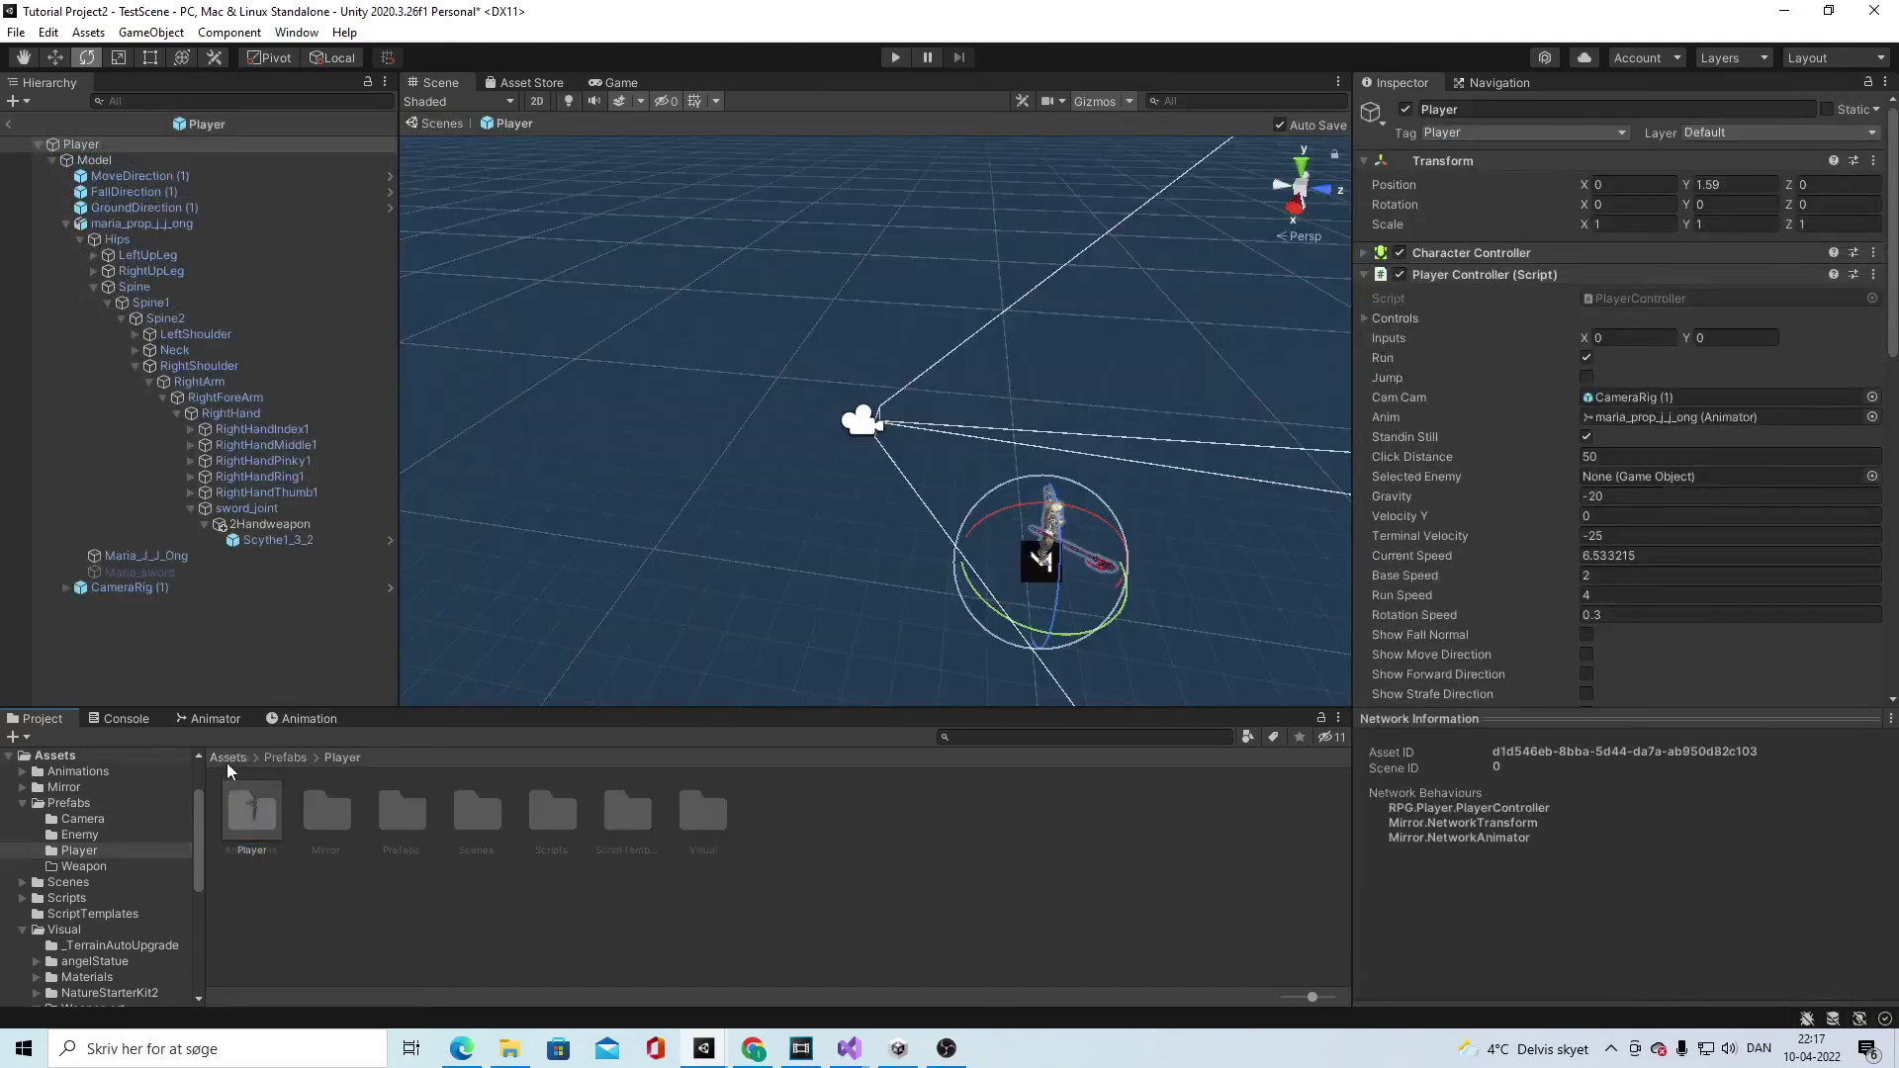
double_click(404, 819)
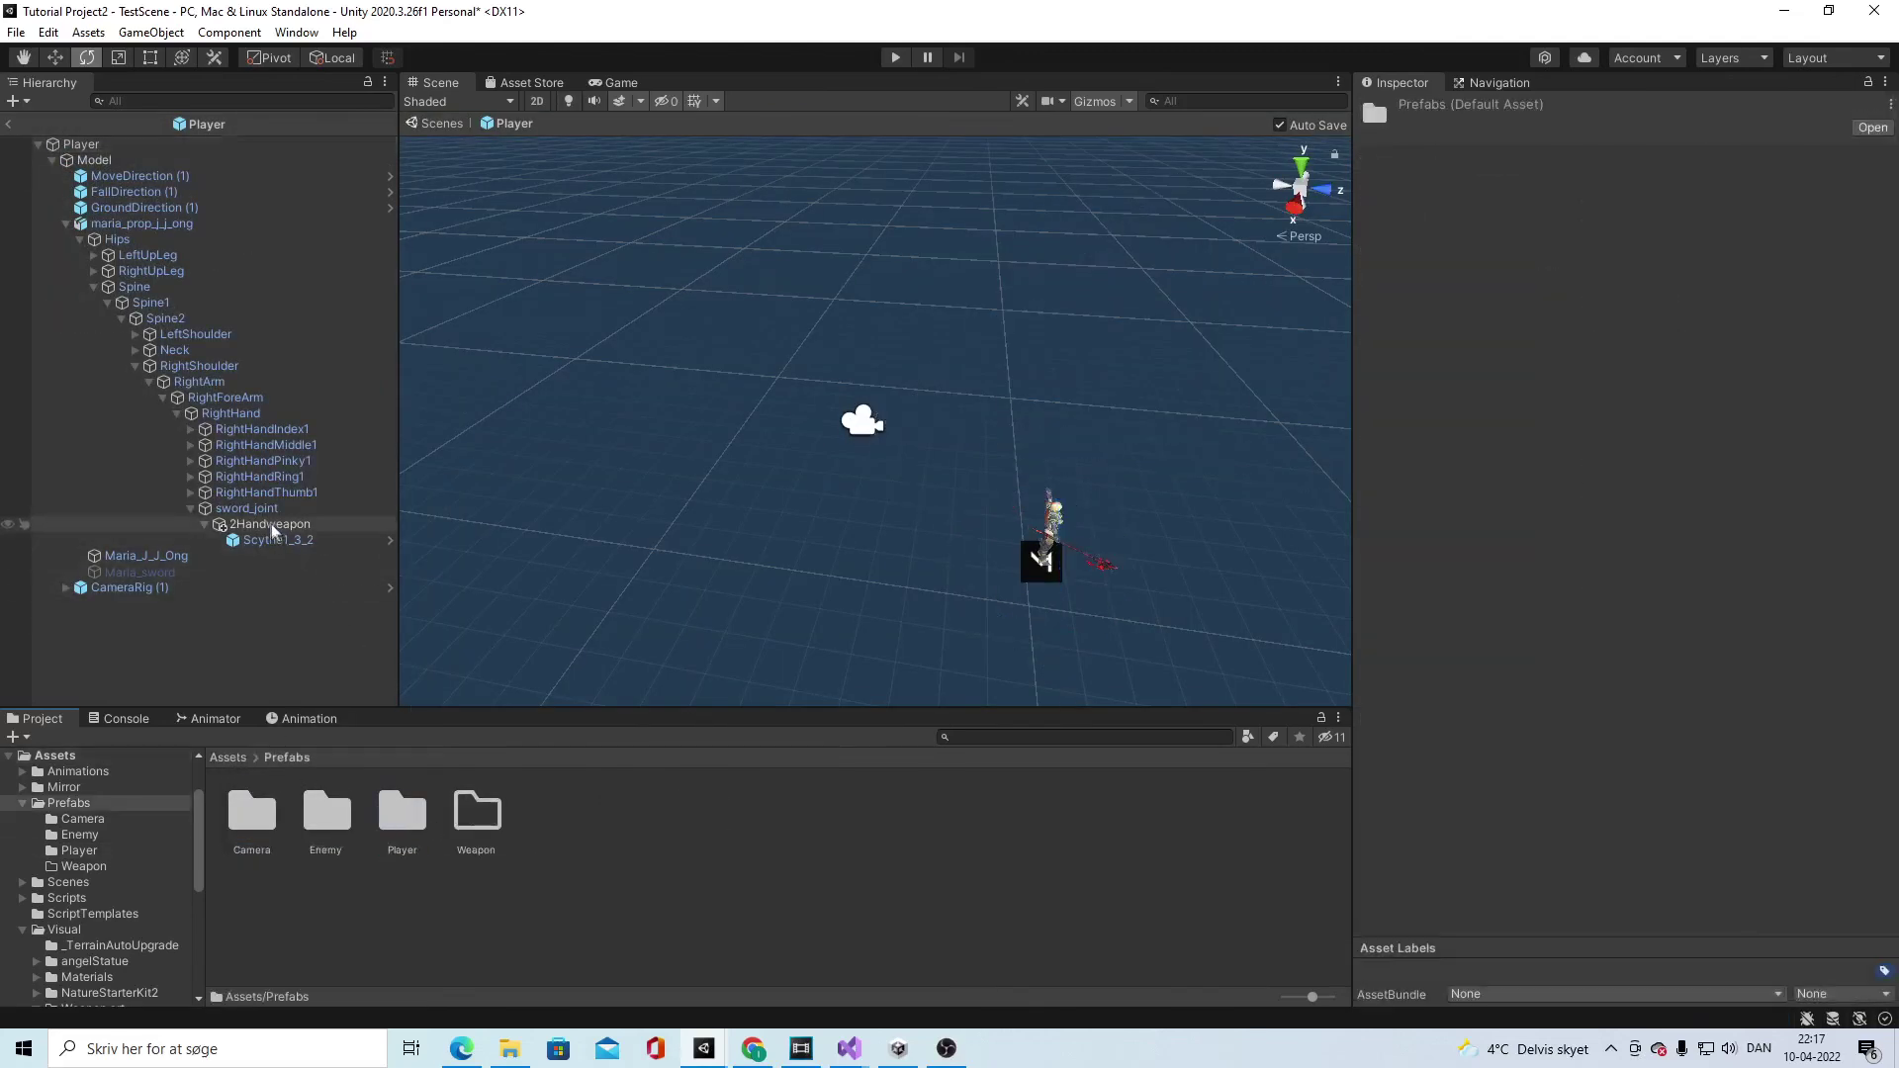
left_click_drag(272, 526, 408, 694)
left_click_drag(485, 823, 486, 823)
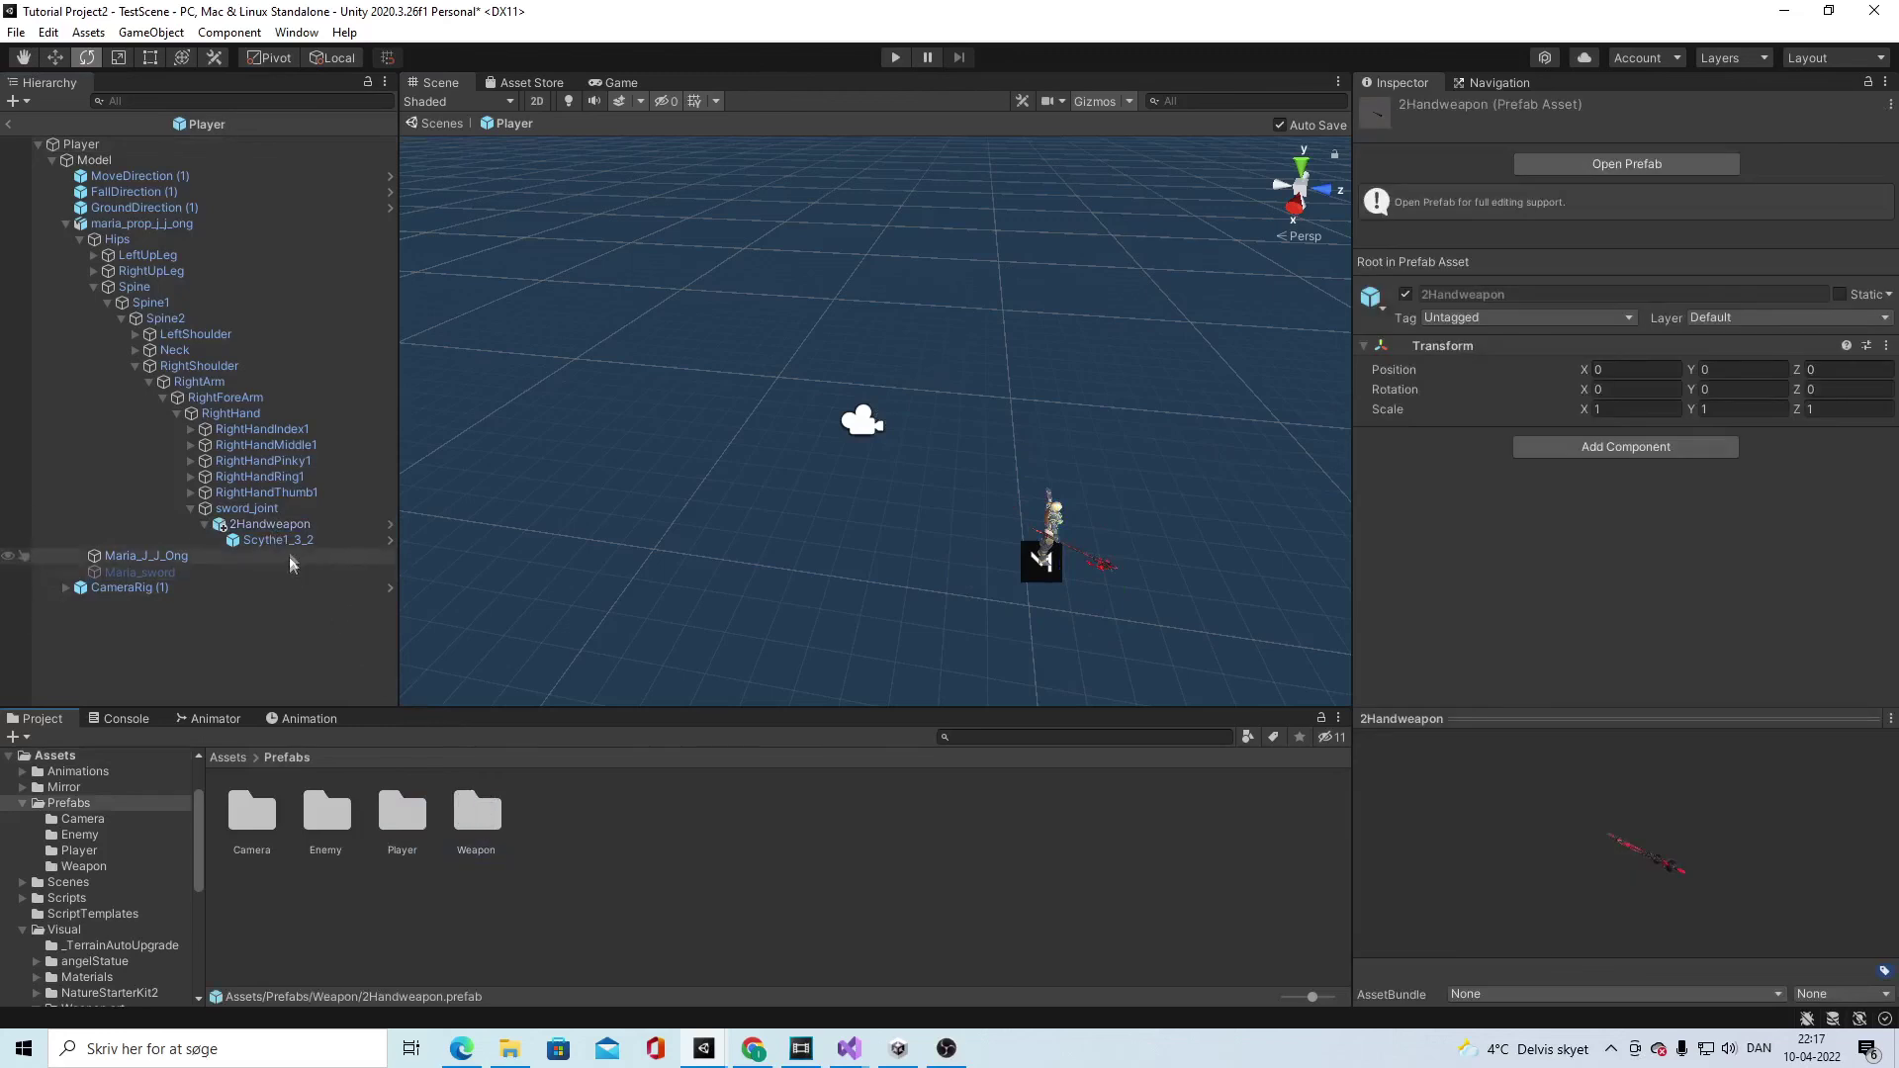
Step: Delete 2Handweapon from sword_joint in the Player prefab and return to TestScene
left_click(269, 524)
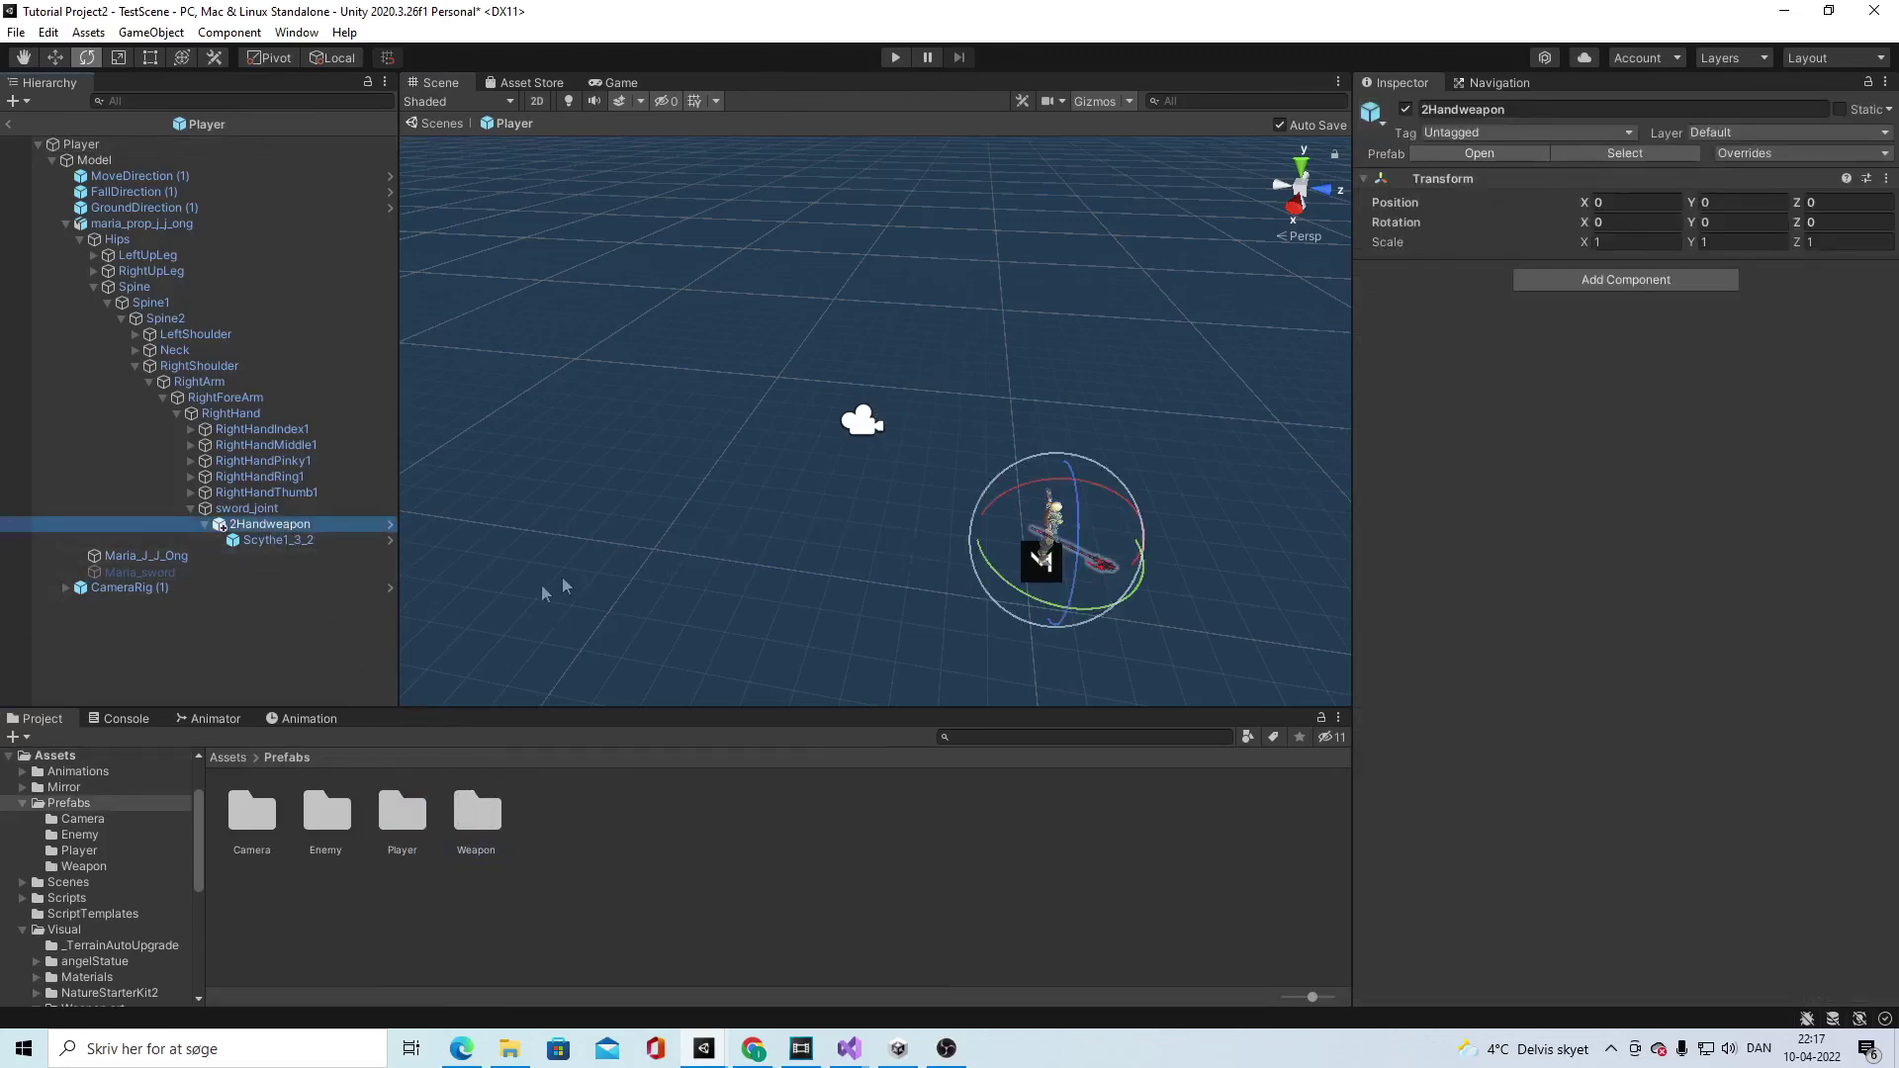
key("Delete")
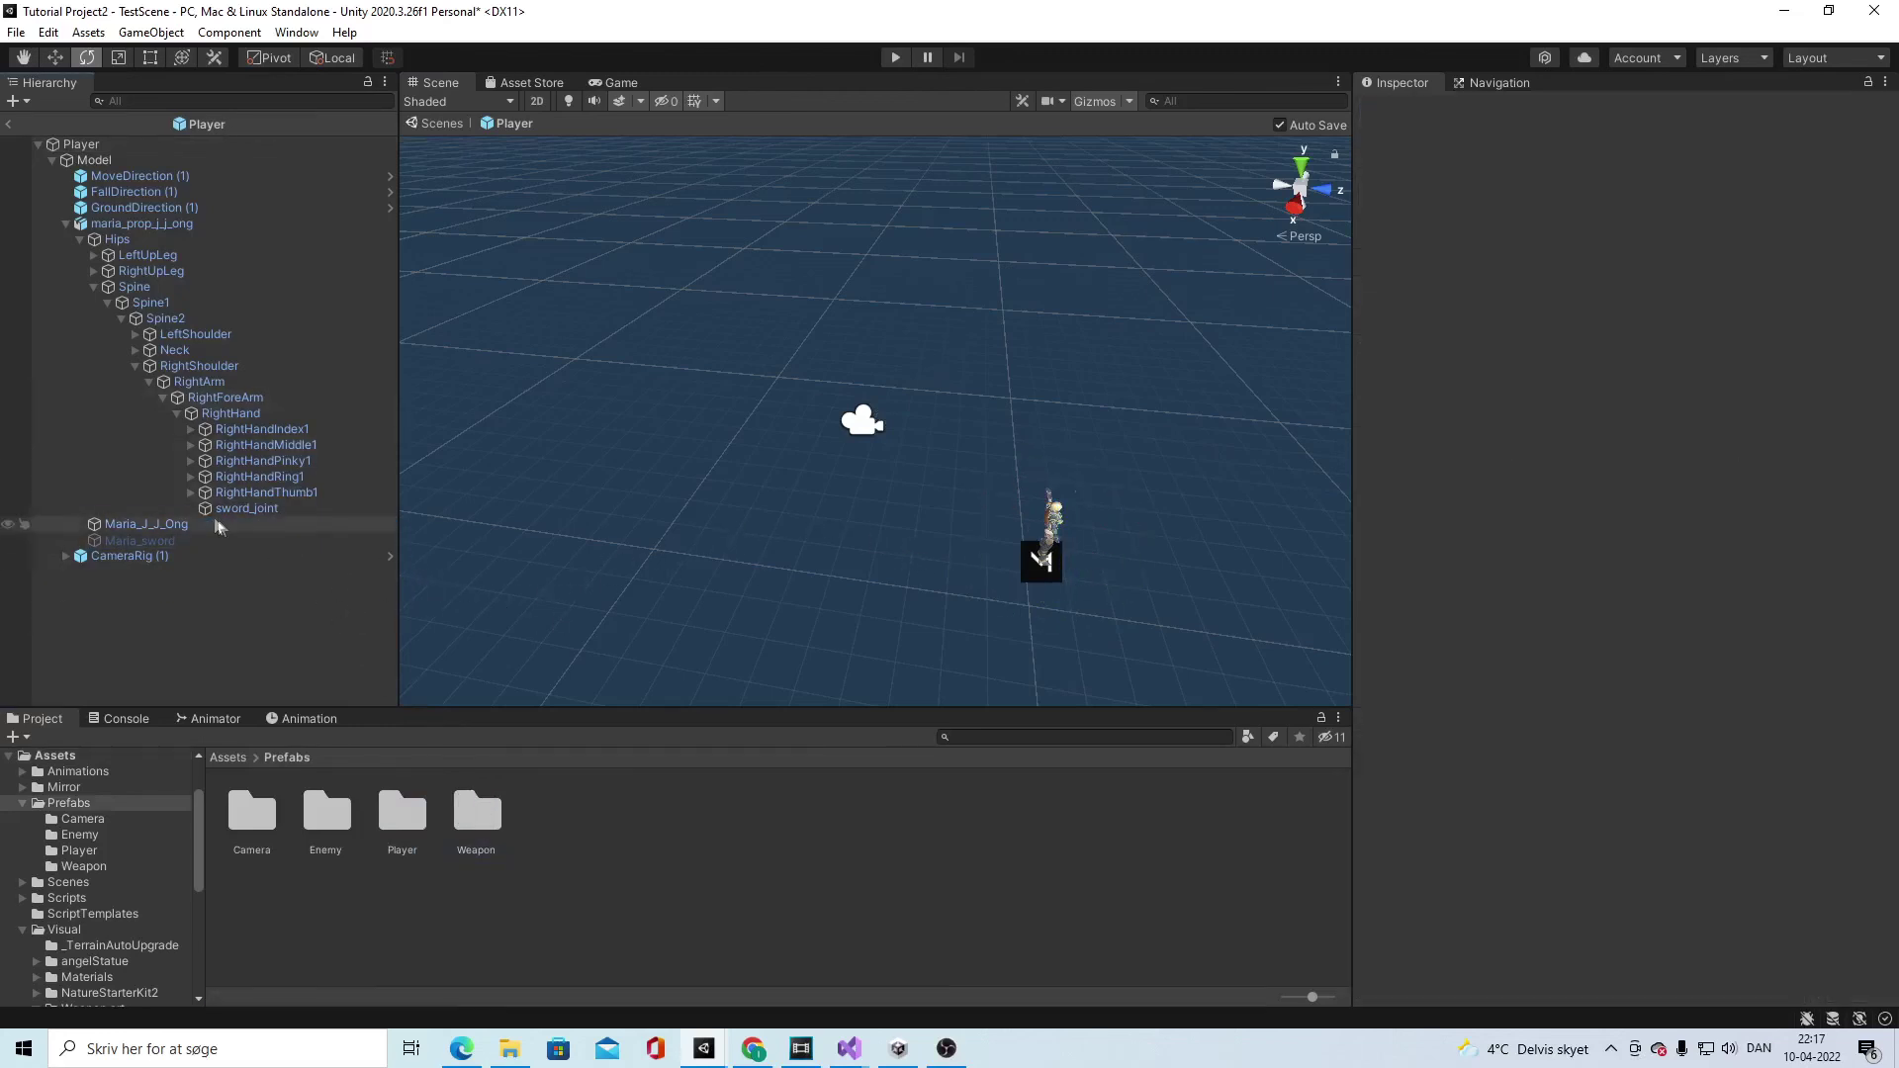
left_click(9, 123)
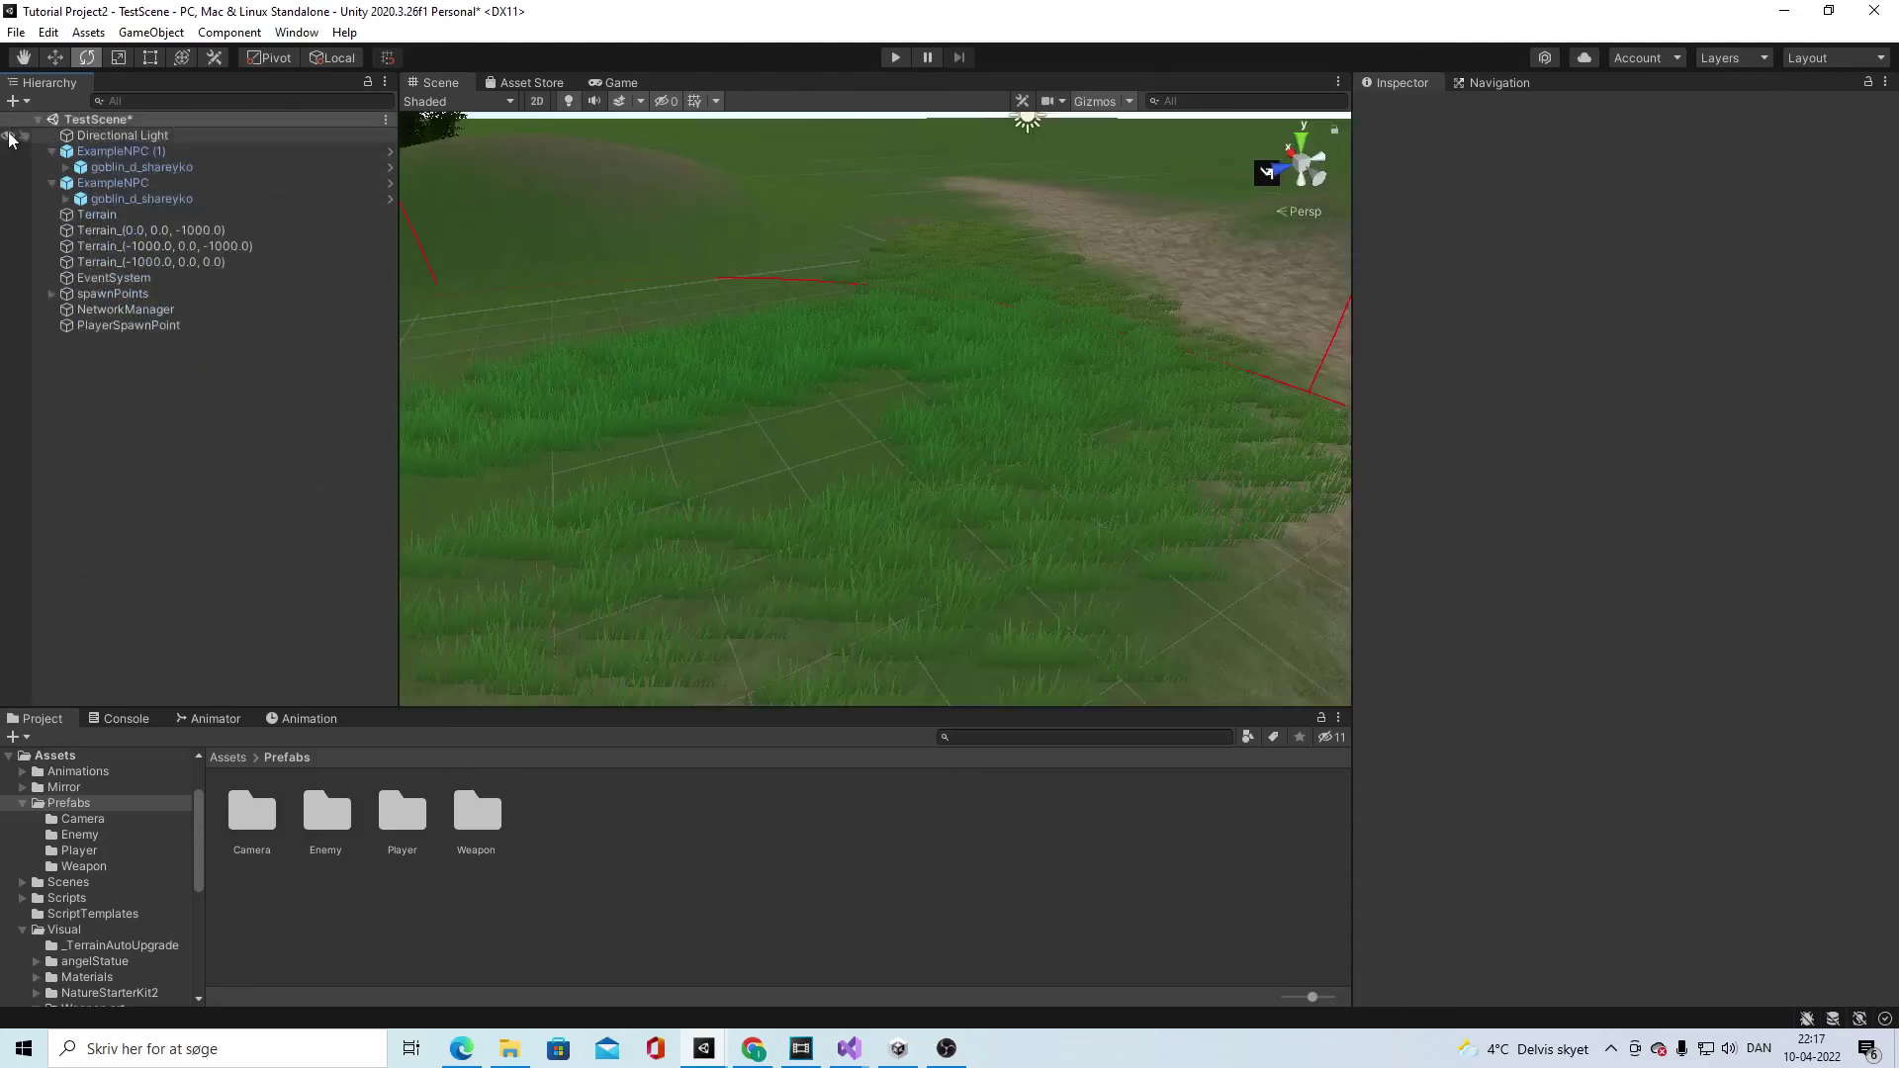
scroll(695, 307, "down", 5)
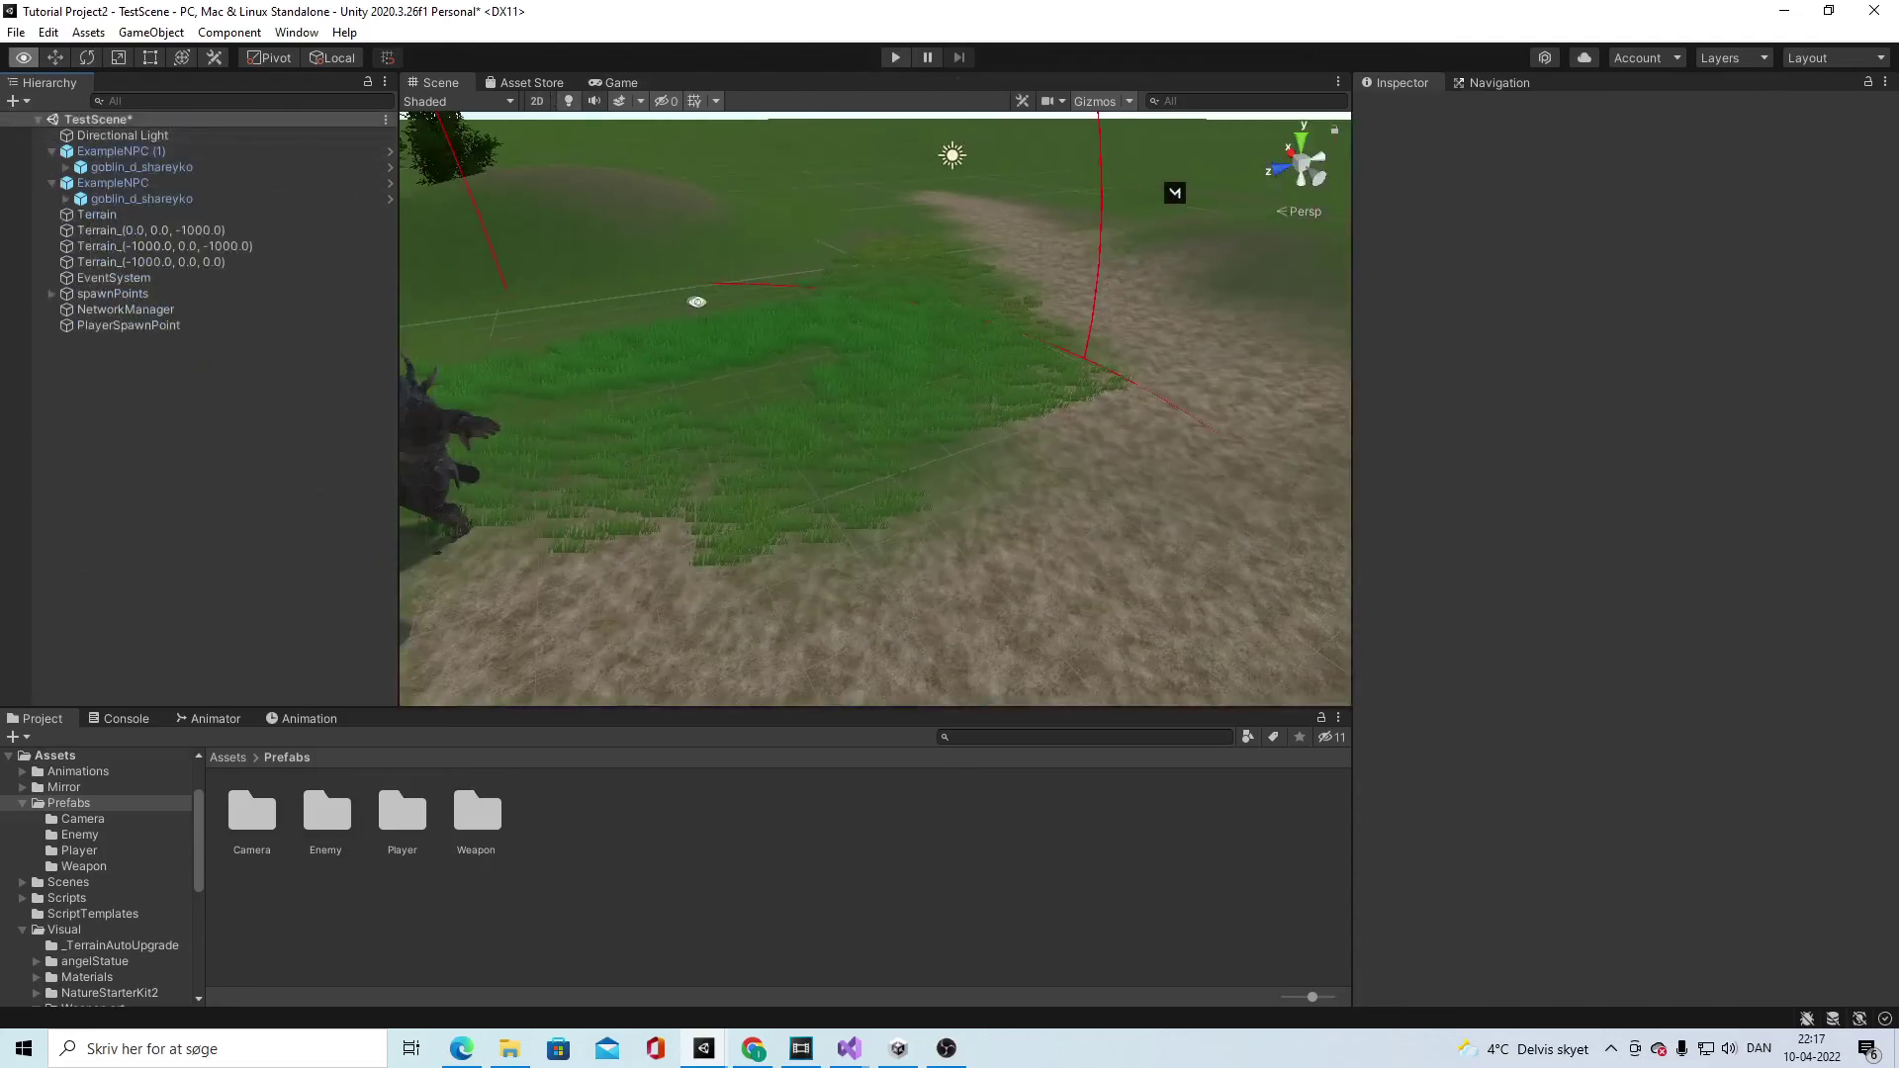
left_click_drag(818, 373, 712, 478, "alt")
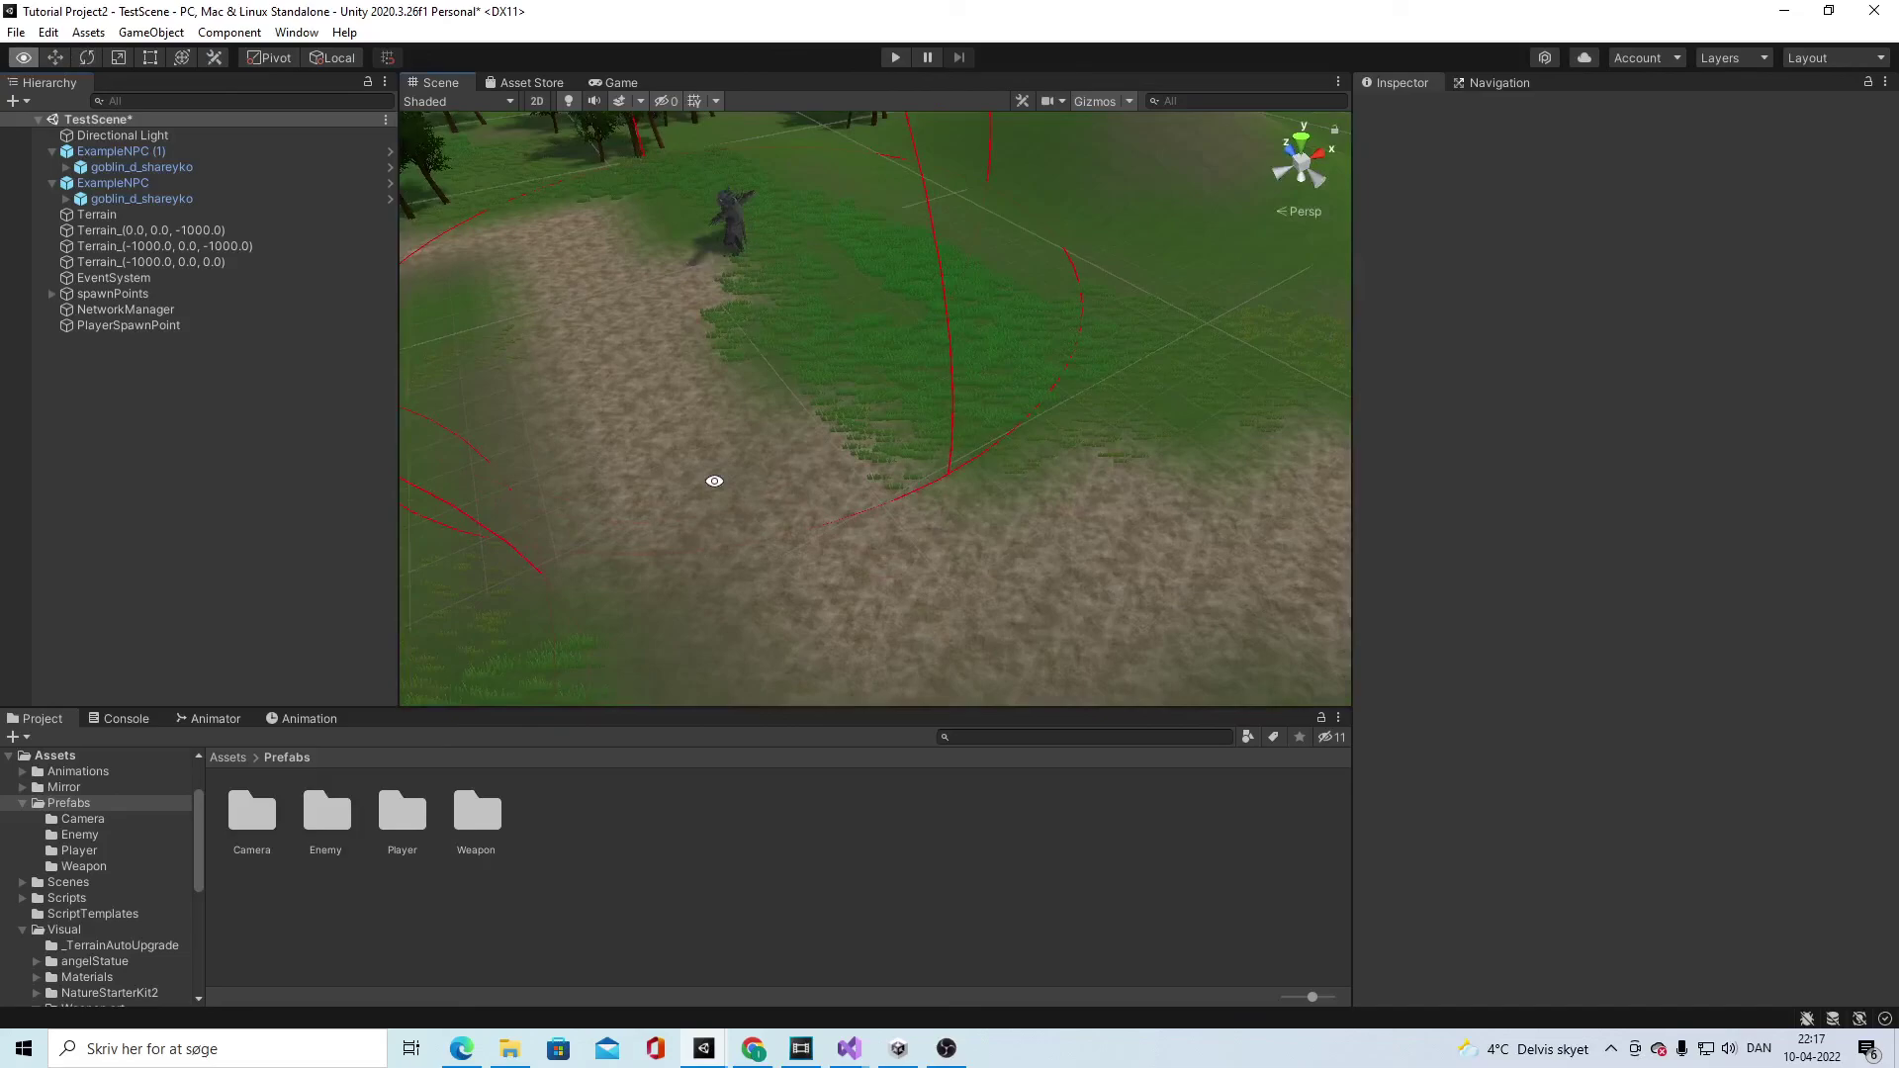